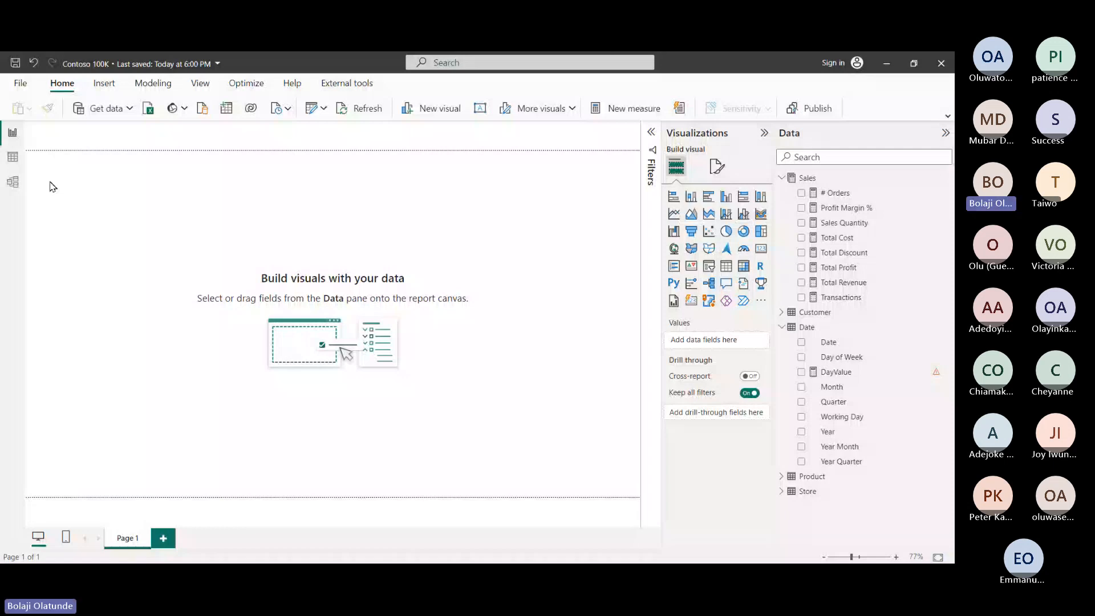
Delete the DayValue measure from the Date table and confirm the deletion.
{"action": "right_click", "coordinate": [834, 178]}
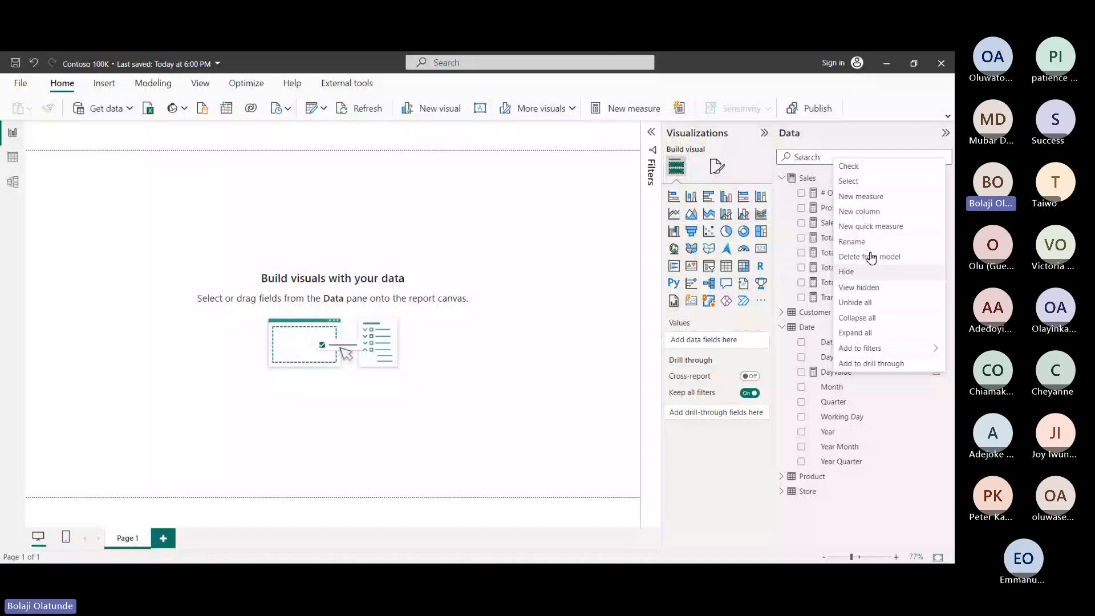
{"action": "left_click", "coordinate": [871, 257]}
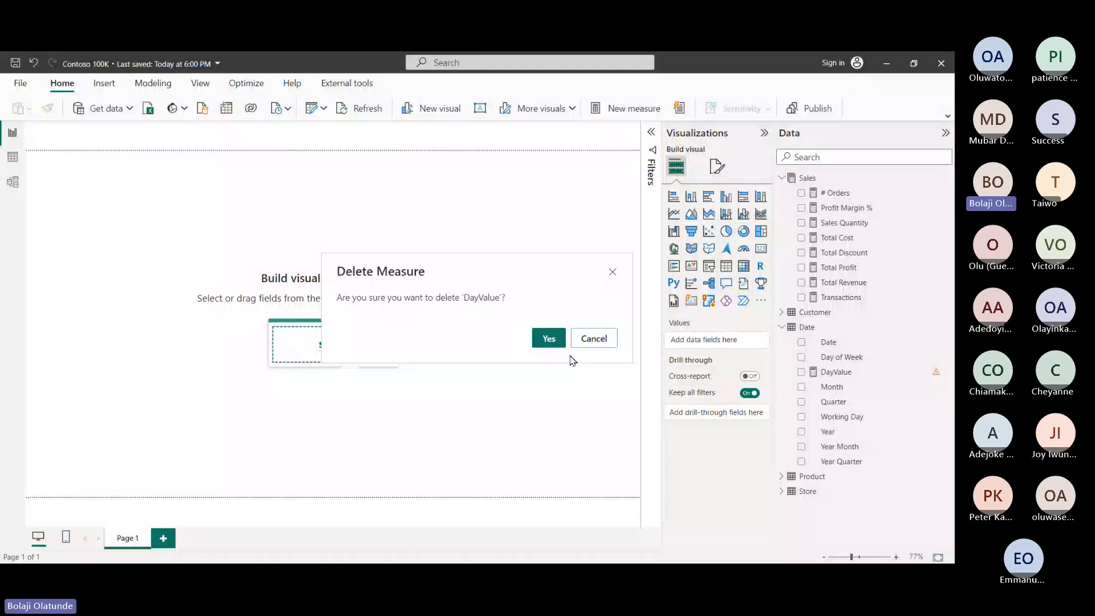
{"action": "left_click", "coordinate": [550, 339]}
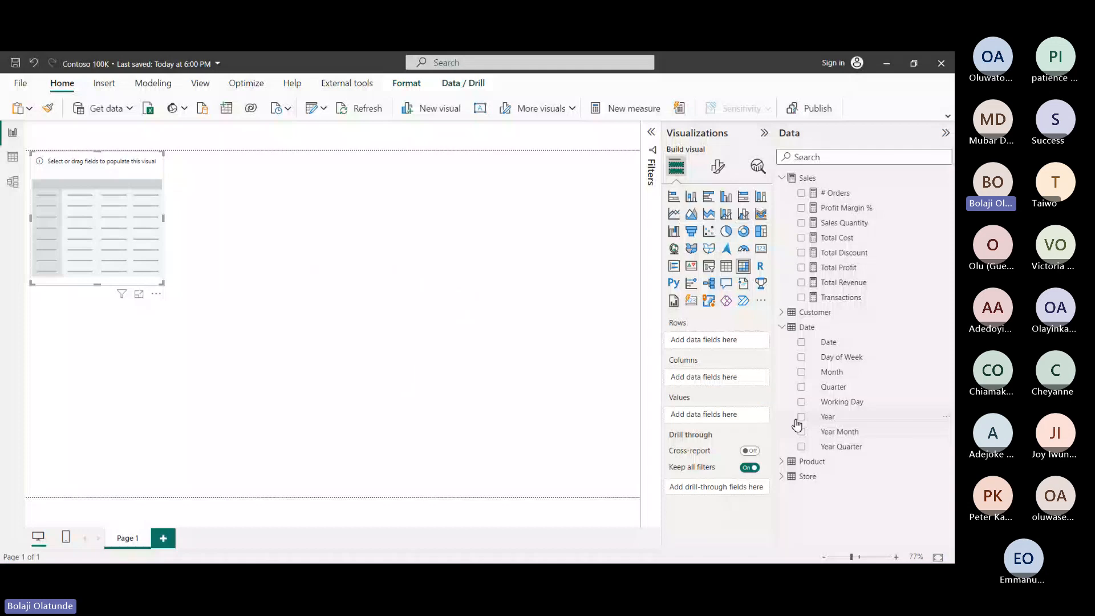
Build a matrix showing the Transactions measure by Year from the Date table.
{"action": "left_click", "coordinate": [800, 417]}
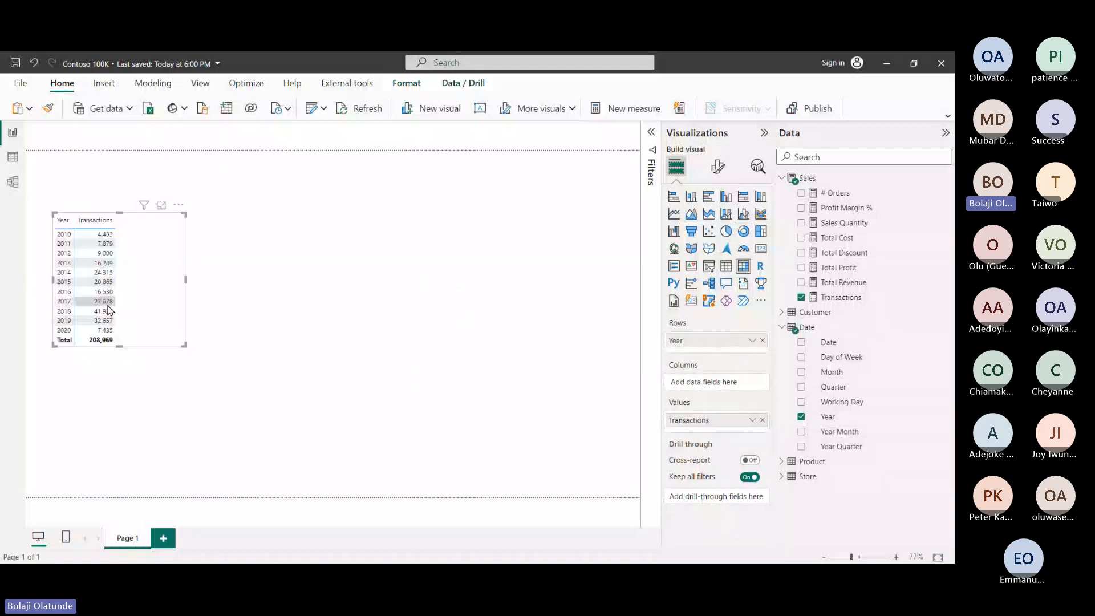
{"action": "left_click", "coordinate": [243, 291]}
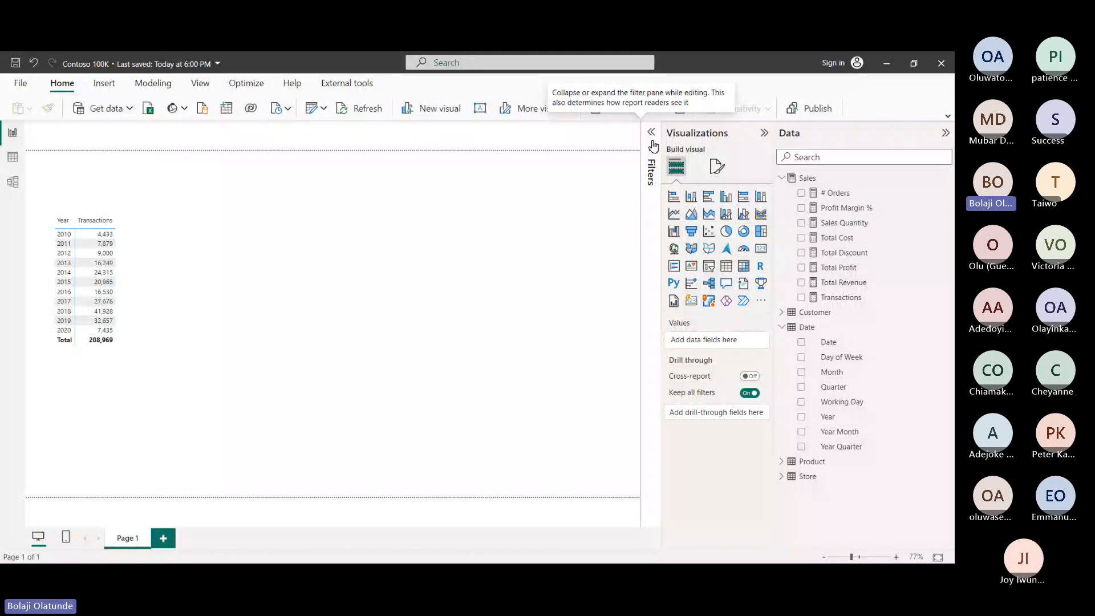
Filter all pages to Year 2019 using basic filtering, and hide this filter from report readers.
{"action": "left_click", "coordinate": [653, 144]}
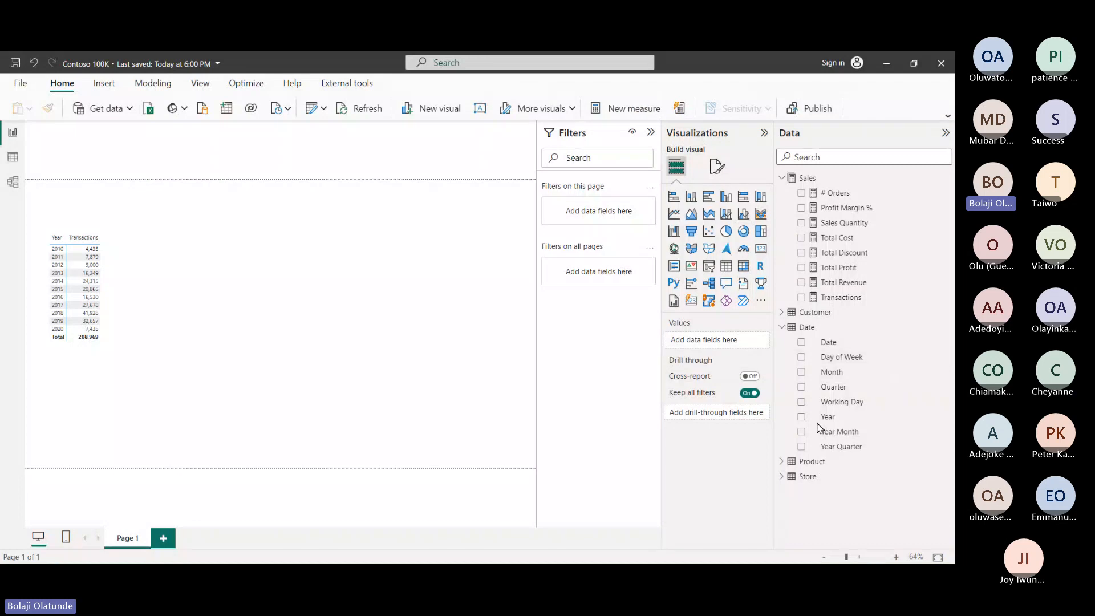
{"action": "left_click_drag", "start_coordinate": [820, 420], "coordinate": [596, 272]}
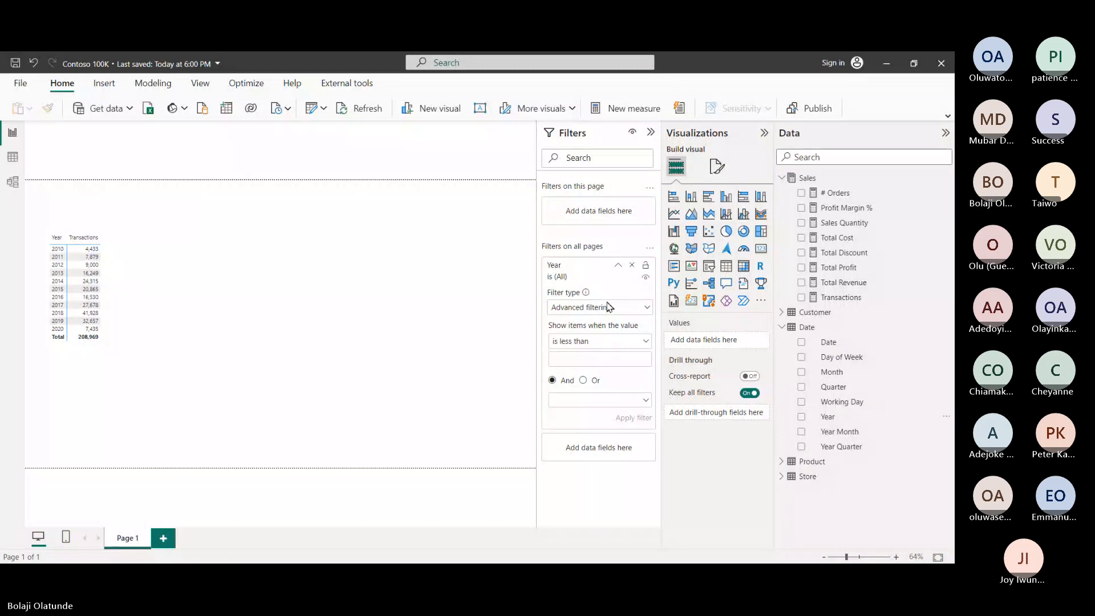
{"action": "left_click", "coordinate": [608, 307]}
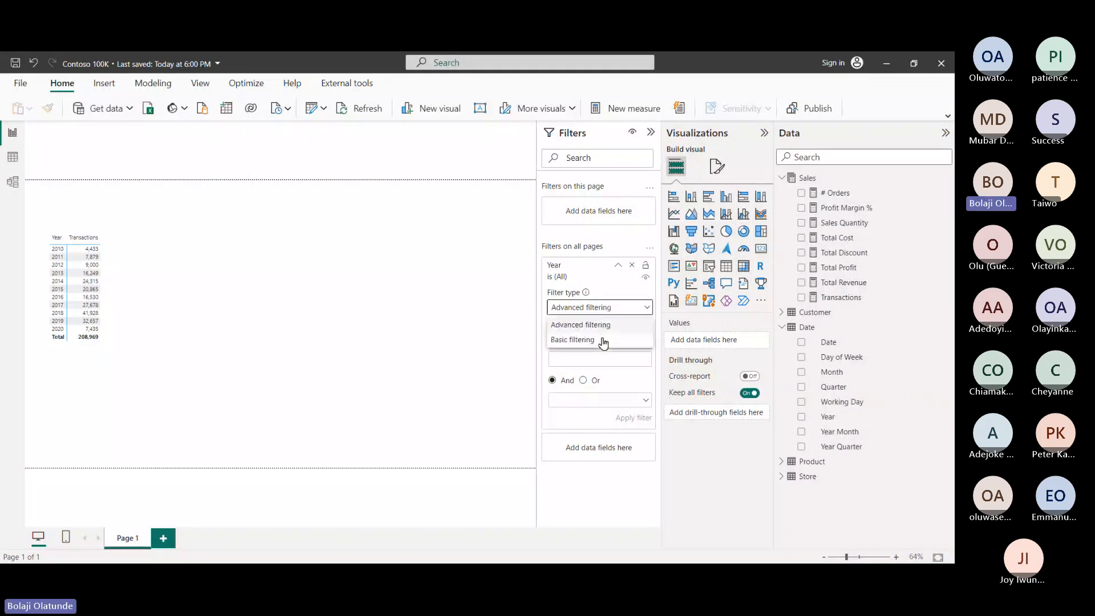
{"action": "left_click", "coordinate": [604, 341]}
{"action": "scroll", "coordinate": [593, 388], "scroll_direction": "down", "scroll_amount": 3}
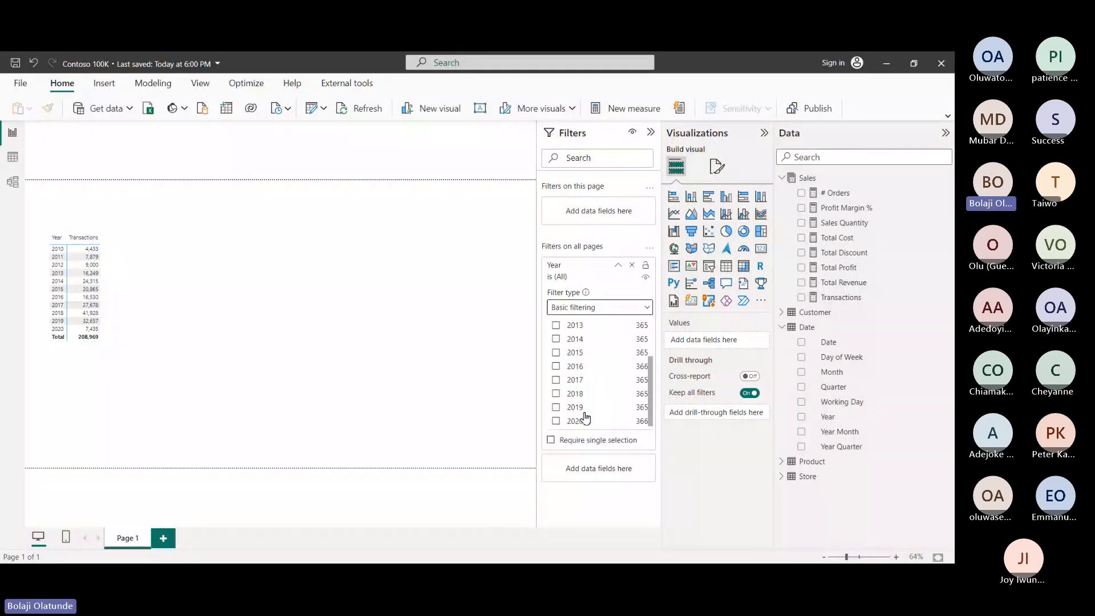
{"action": "left_click", "coordinate": [583, 410]}
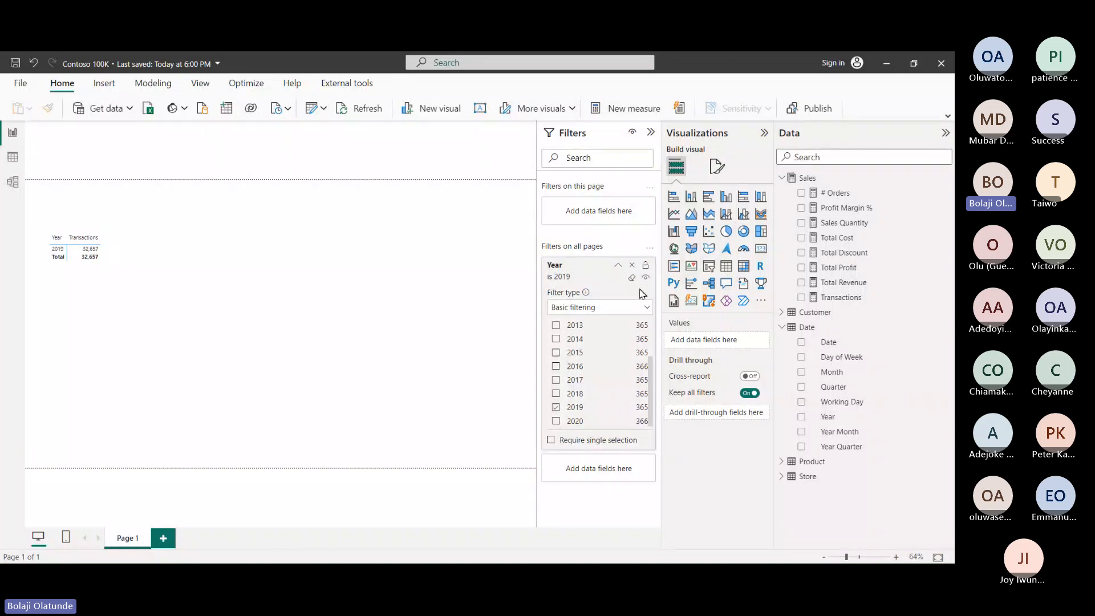
{"action": "left_click", "coordinate": [644, 284]}
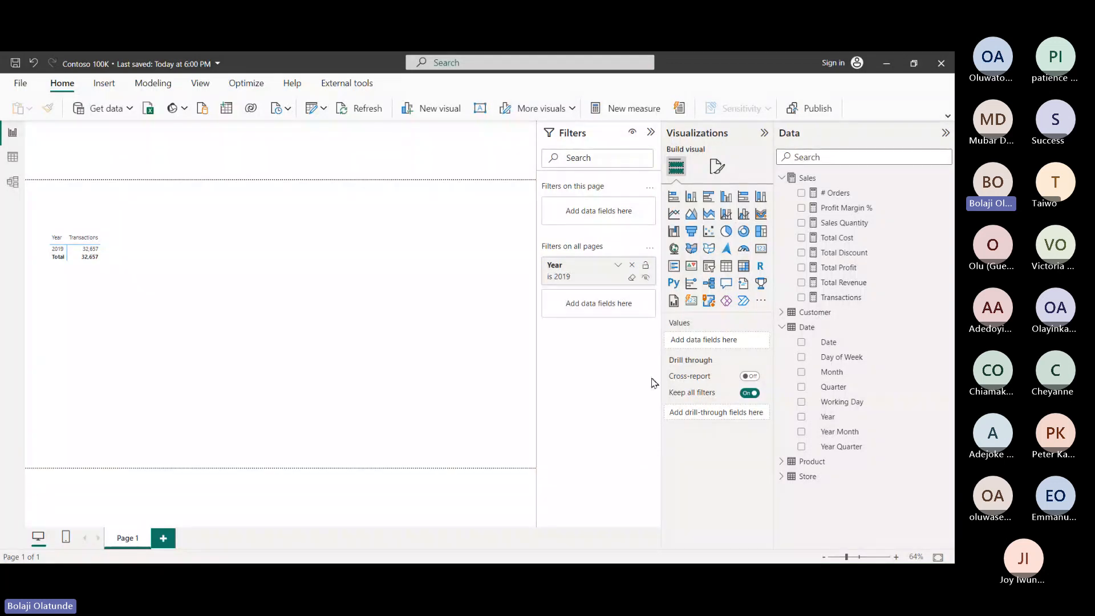
{"action": "left_click", "coordinate": [645, 278]}
Add a Month filter for Aug on all pages and collapse the filter settings.
{"action": "left_click_drag", "start_coordinate": [832, 372], "coordinate": [606, 304]}
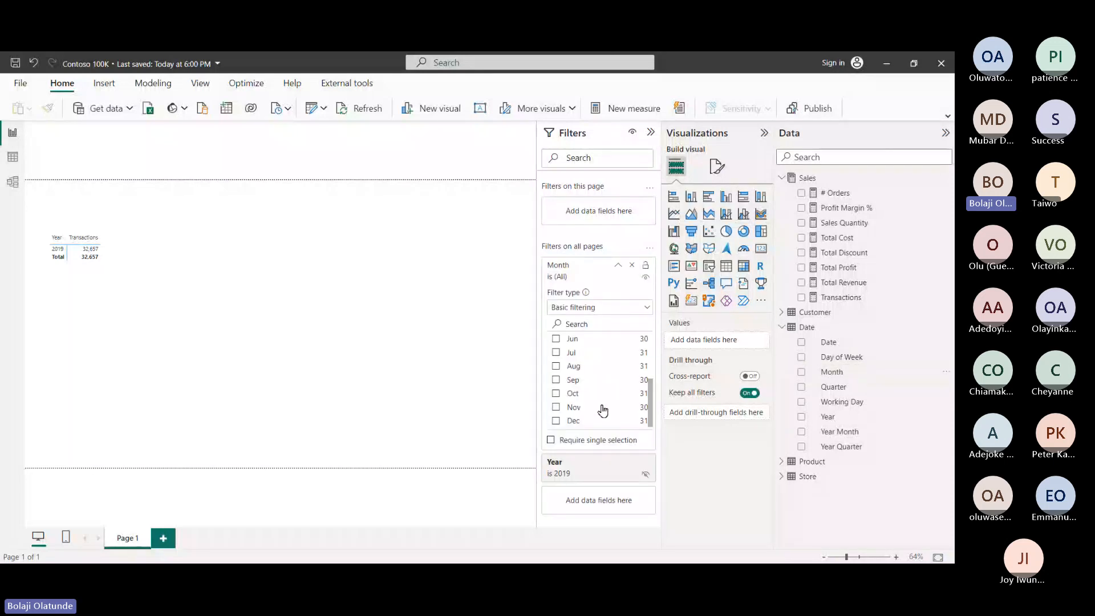
{"action": "scroll", "coordinate": [603, 410], "scroll_direction": "up", "scroll_amount": 3}
{"action": "scroll", "coordinate": [600, 409], "scroll_direction": "down", "scroll_amount": 3}
{"action": "left_click", "coordinate": [575, 368]}
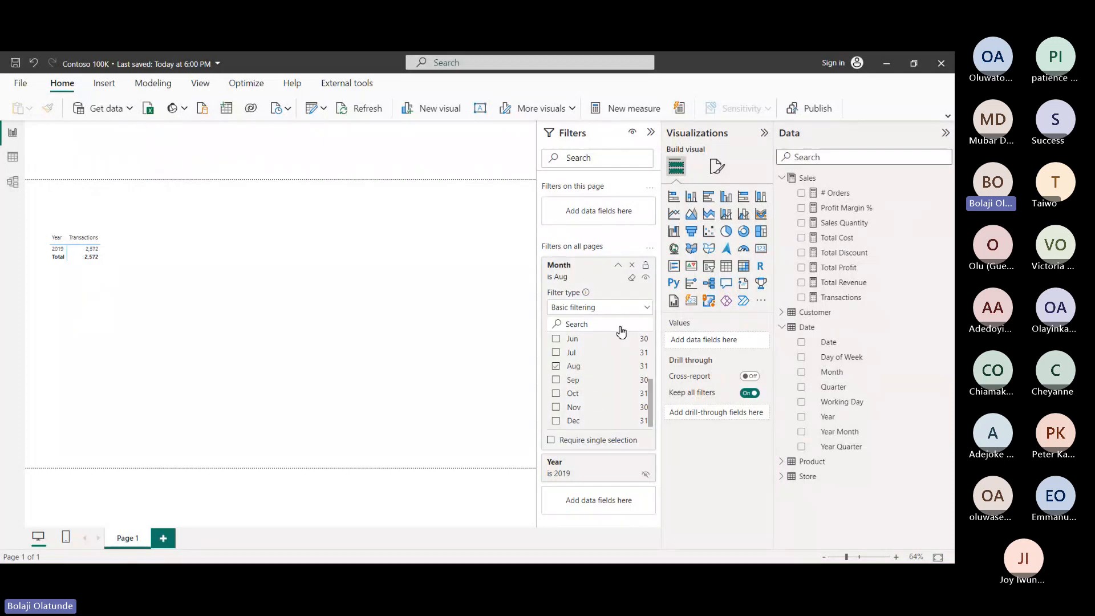
{"action": "left_click", "coordinate": [646, 284]}
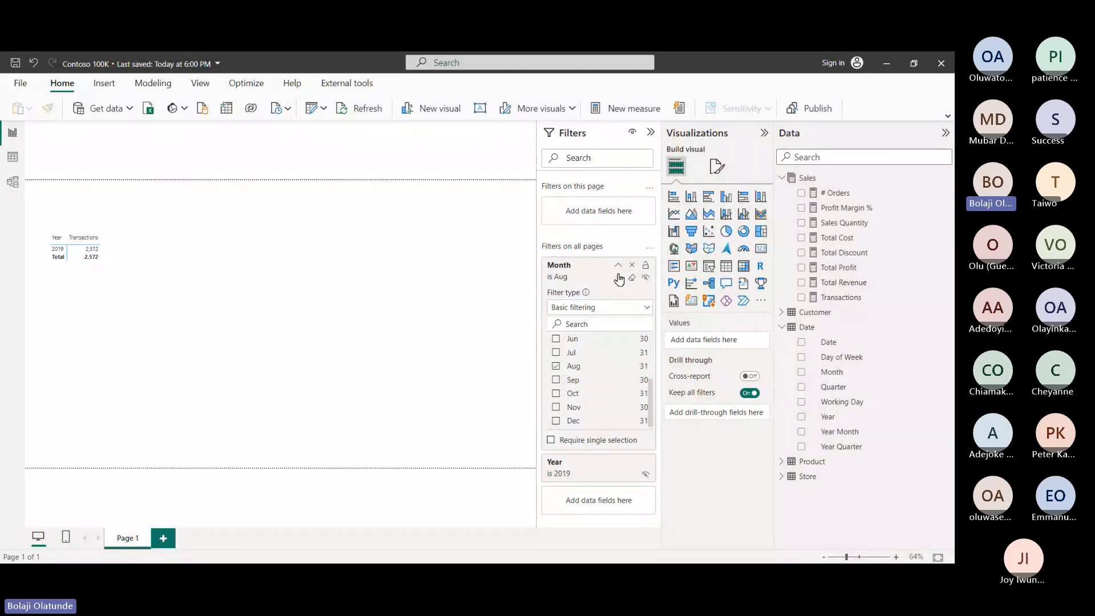
{"action": "left_click", "coordinate": [573, 140]}
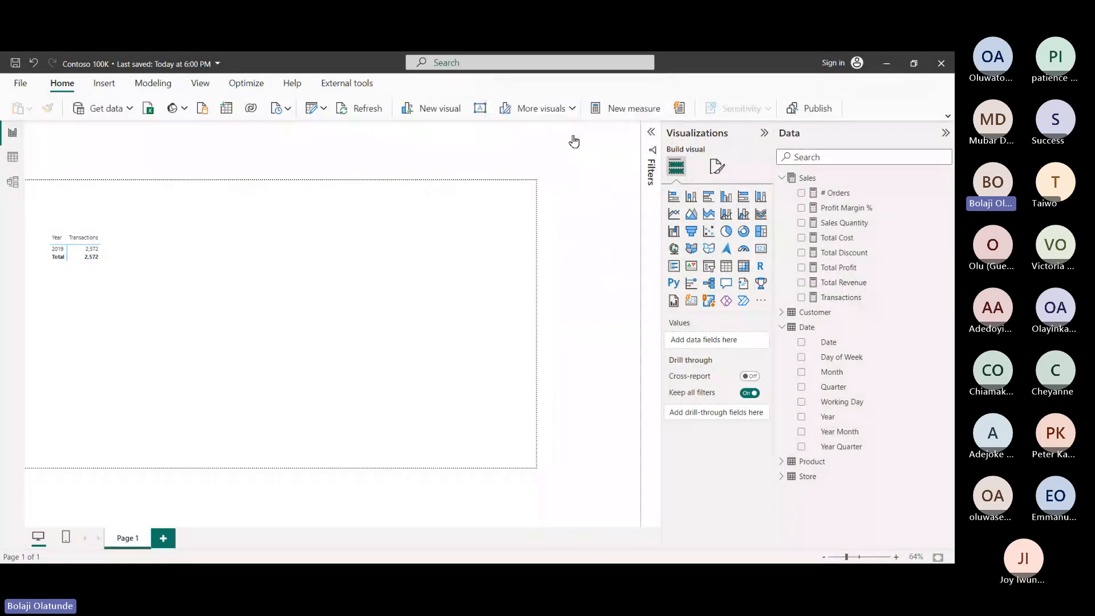
Replace Year with the product Category in the matrix rows and enlarge the matrix to fit its columns.
{"action": "left_click", "coordinate": [141, 280]}
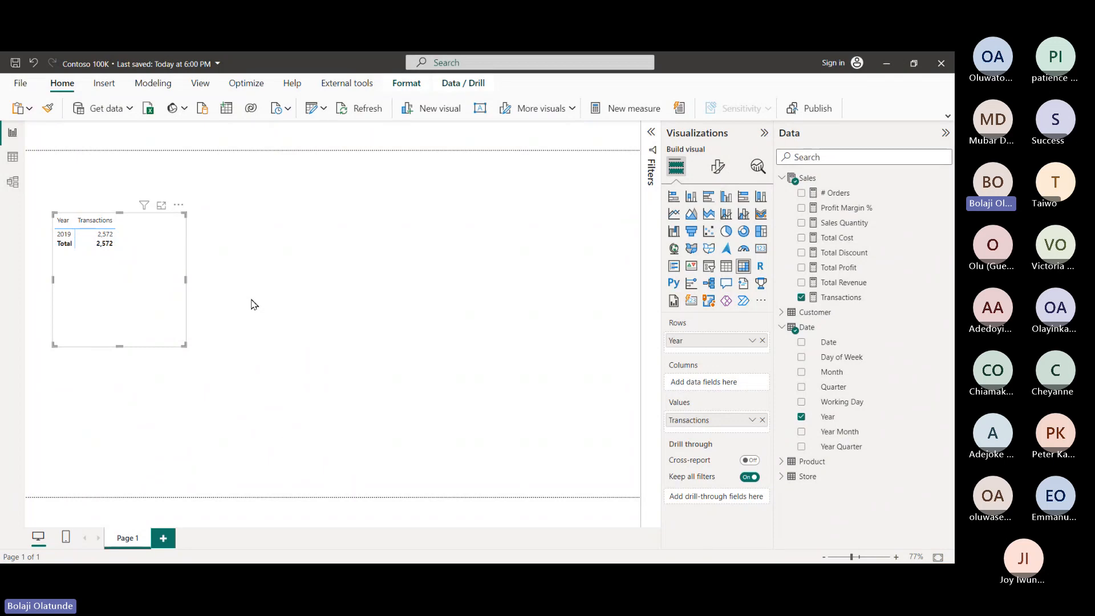
{"action": "left_click", "coordinate": [783, 329]}
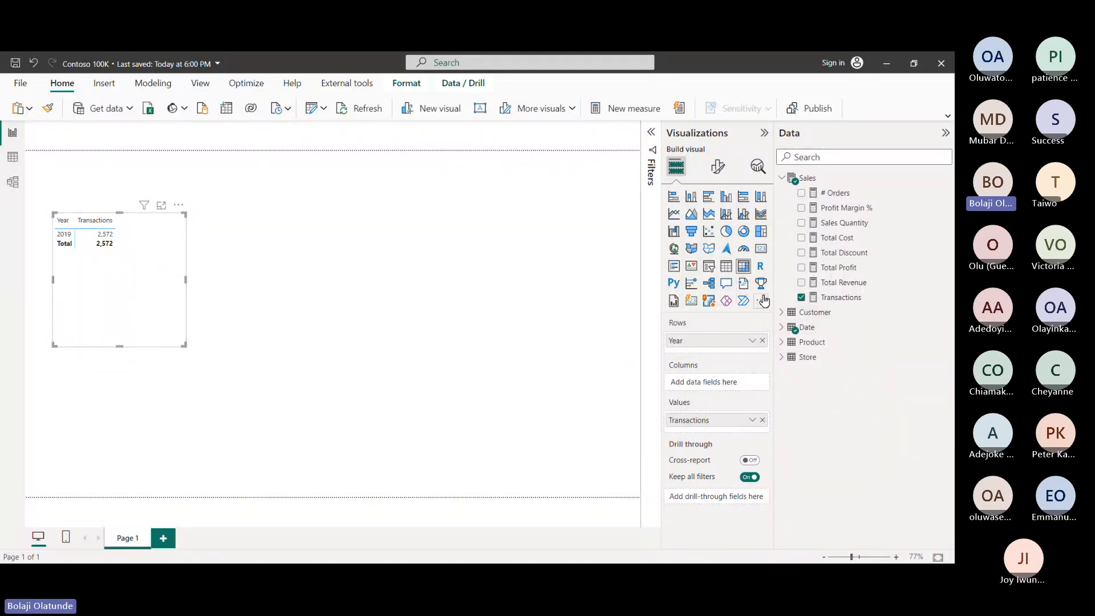
{"action": "left_click", "coordinate": [763, 341]}
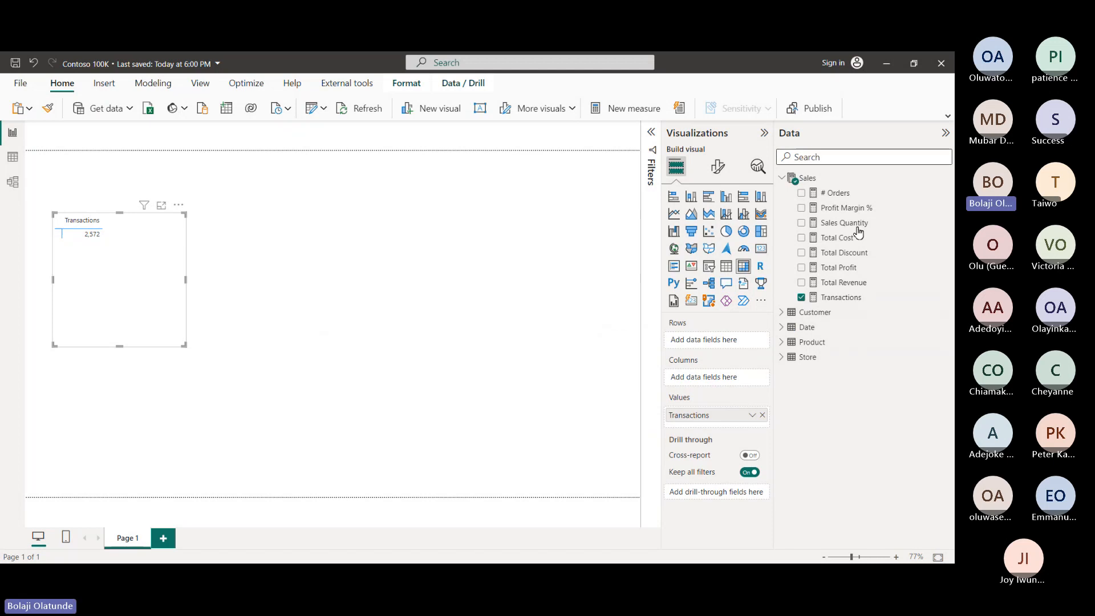
{"action": "left_click", "coordinate": [783, 343]}
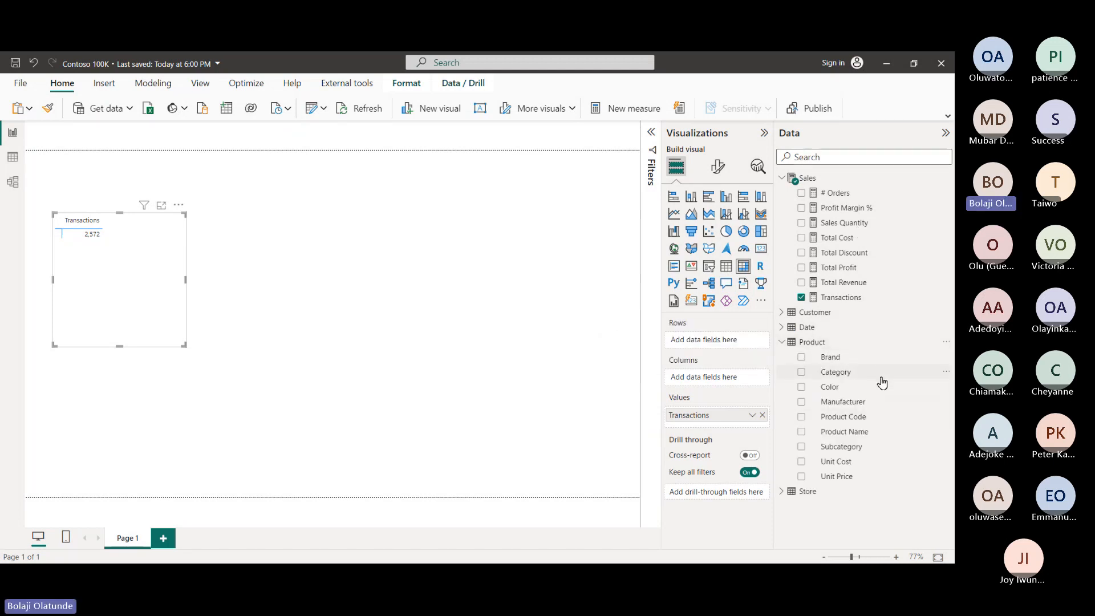
{"action": "left_click_drag", "start_coordinate": [858, 377], "coordinate": [703, 342]}
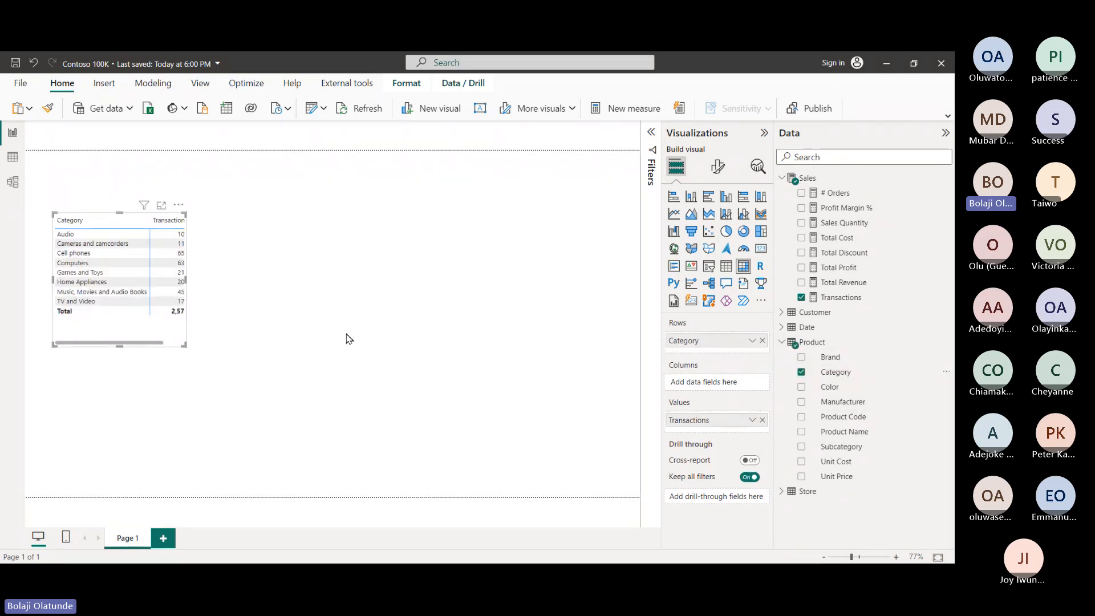
{"action": "left_click_drag", "start_coordinate": [181, 348], "coordinate": [285, 374]}
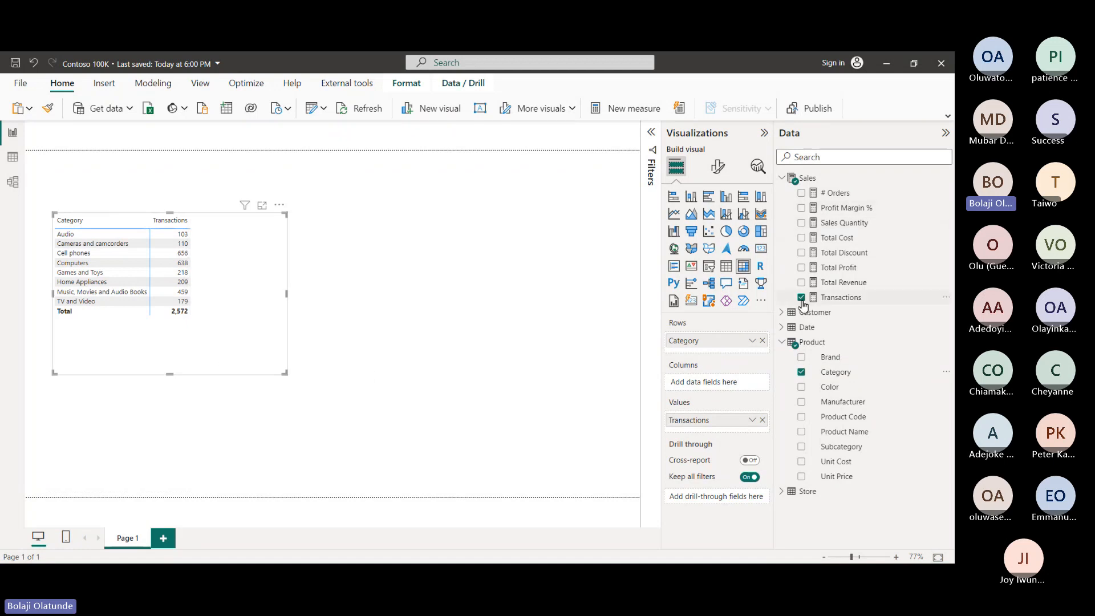
Replace Transactions with Total Revenue in the category matrix and sort it by Total Revenue in descending order.
{"action": "left_click", "coordinate": [801, 297]}
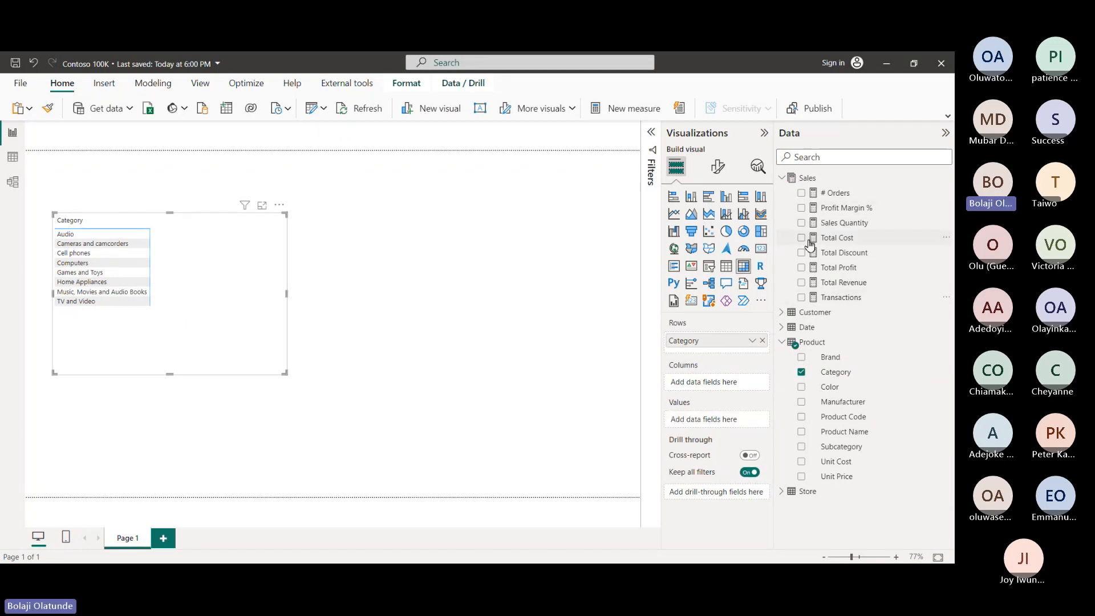
{"action": "left_click", "coordinate": [801, 283]}
{"action": "left_click", "coordinate": [227, 349]}
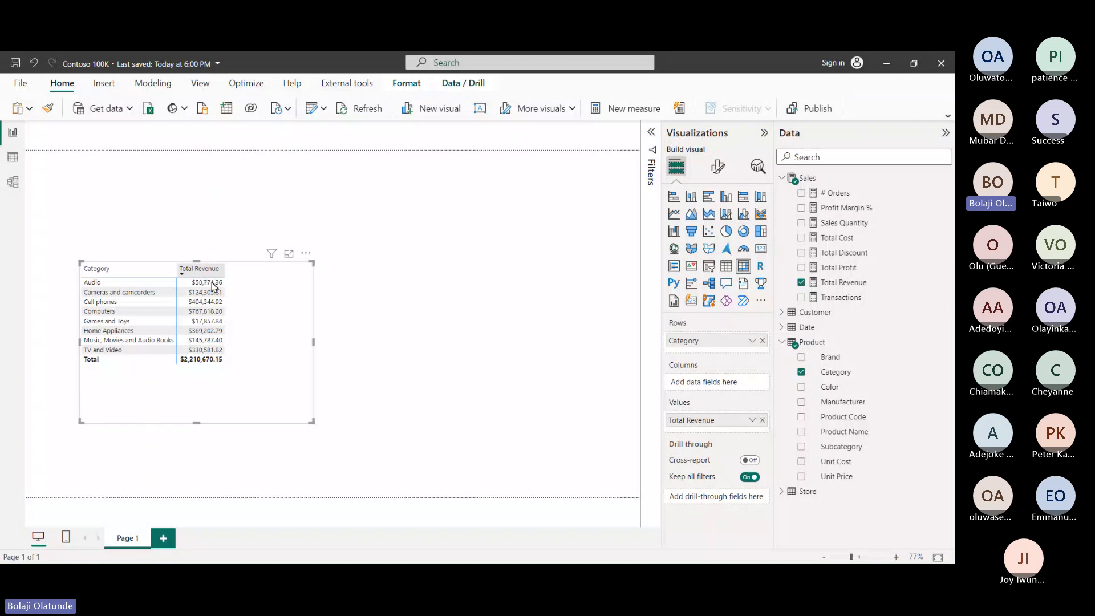
{"action": "left_click", "coordinate": [199, 268]}
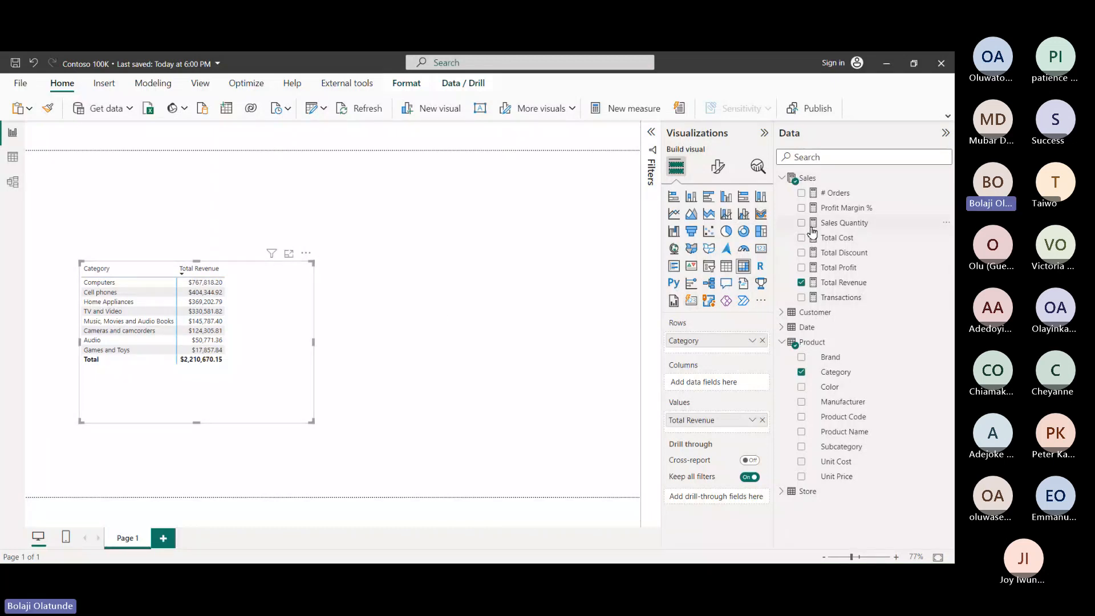
Add Total Profit to the category matrix, sort by it in descending order, and move the matrix to the page's upper-left corner.
{"action": "left_click", "coordinate": [801, 268]}
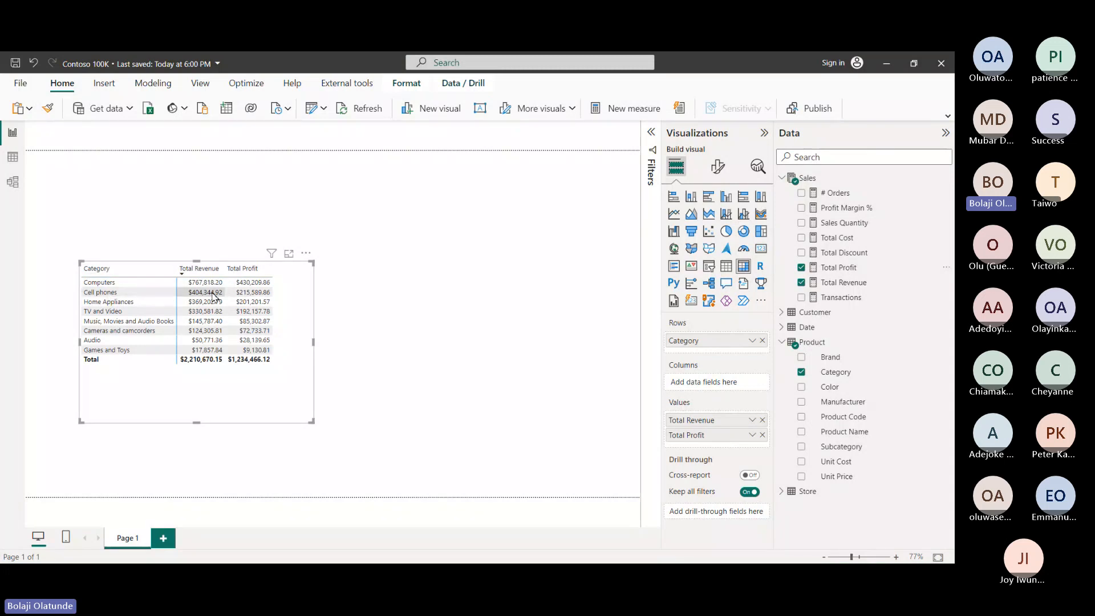
{"action": "left_click", "coordinate": [248, 276]}
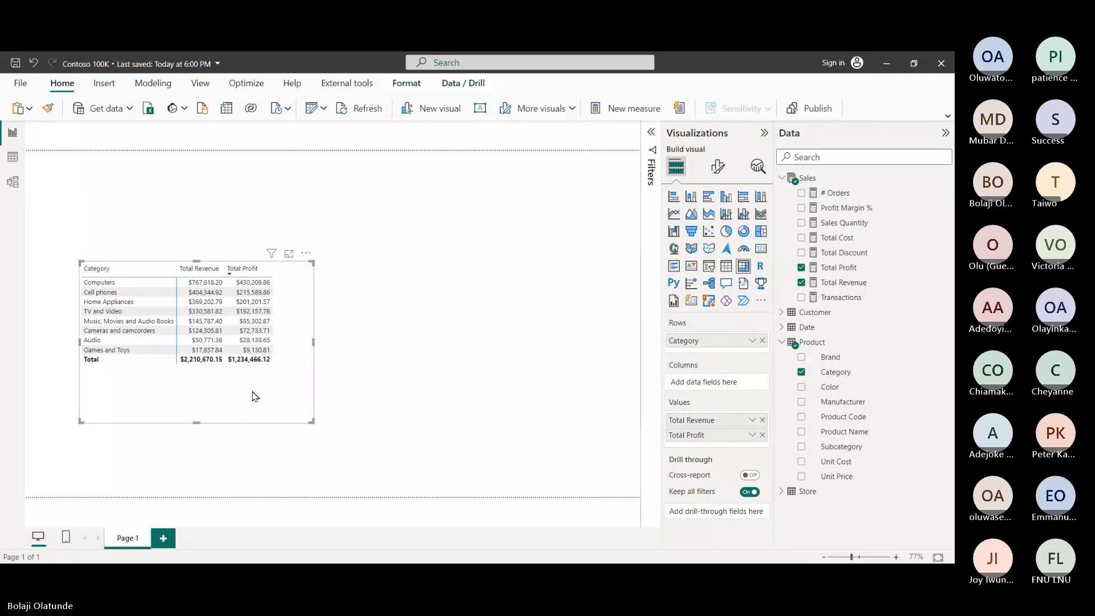
{"action": "left_click_drag", "start_coordinate": [228, 408], "coordinate": [199, 308]}
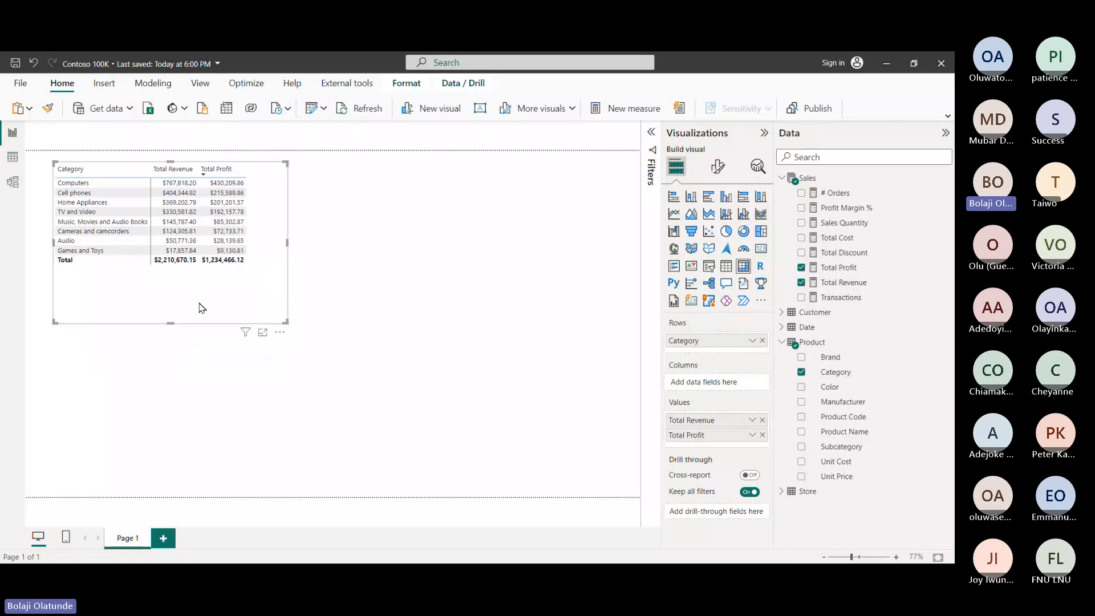
Duplicate the category matrix below the original and replace Category with the store Name in the copy's rows.
{"action": "left_click_drag", "start_coordinate": [200, 308], "coordinate": [200, 429]}
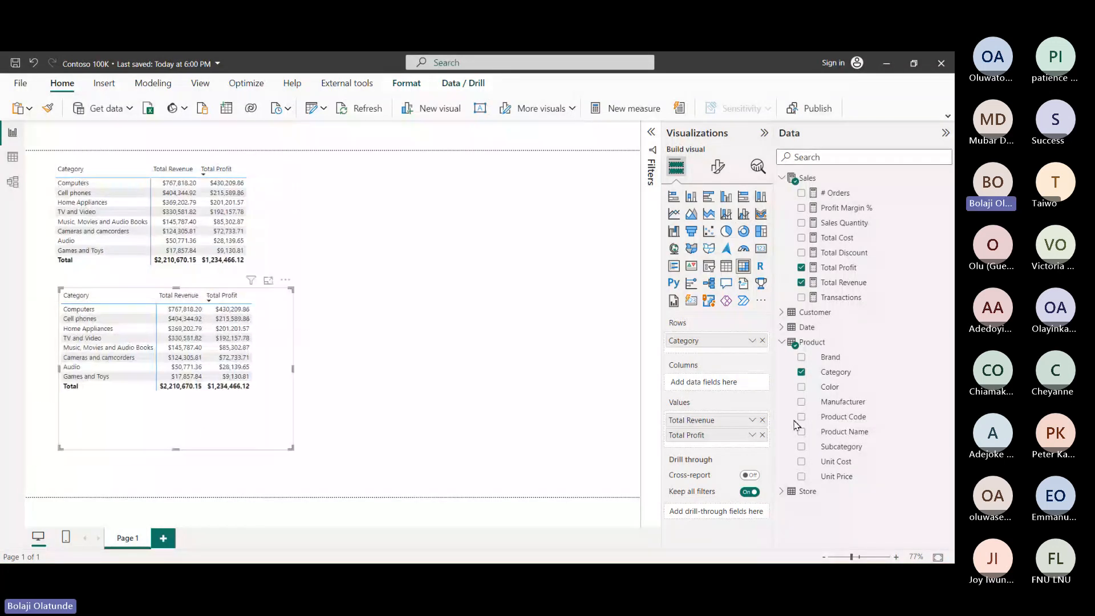
{"action": "left_click", "coordinate": [801, 372]}
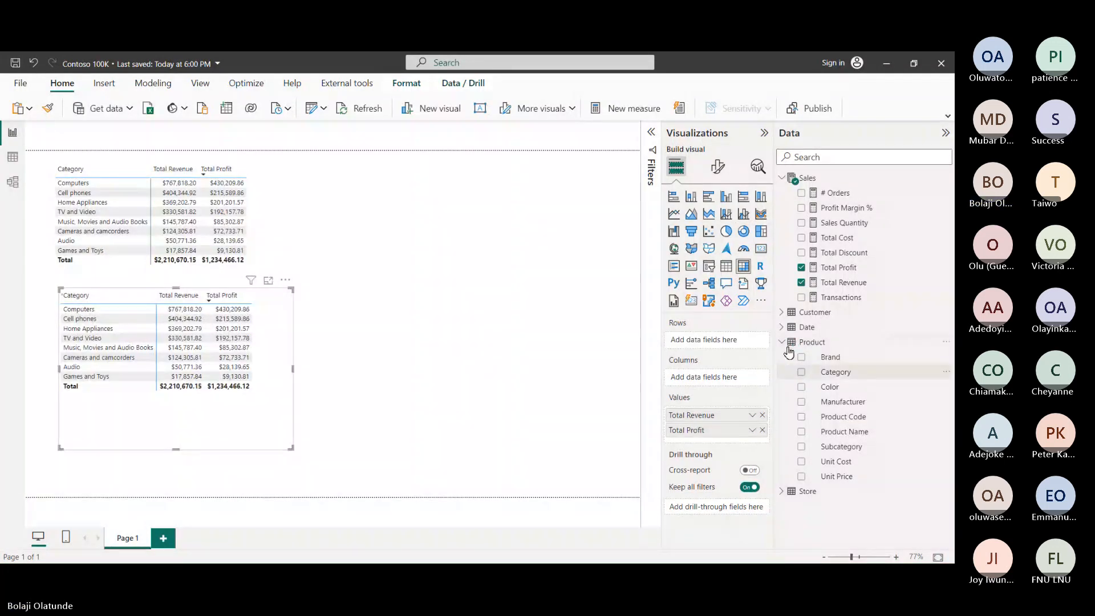
{"action": "left_click", "coordinate": [785, 346]}
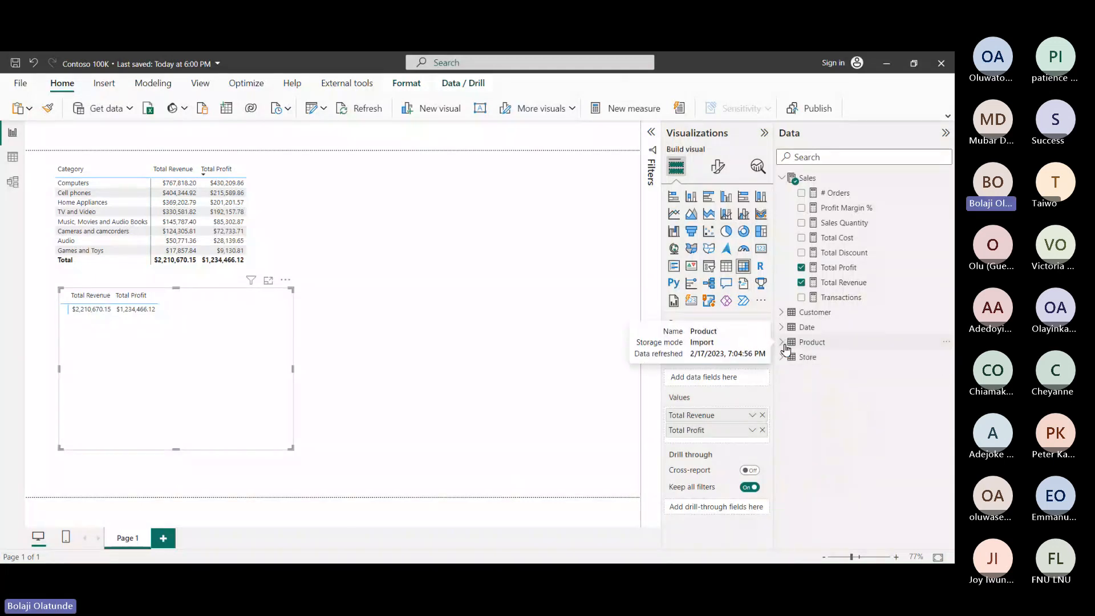
{"action": "left_click", "coordinate": [781, 357]}
{"action": "left_click", "coordinate": [800, 401]}
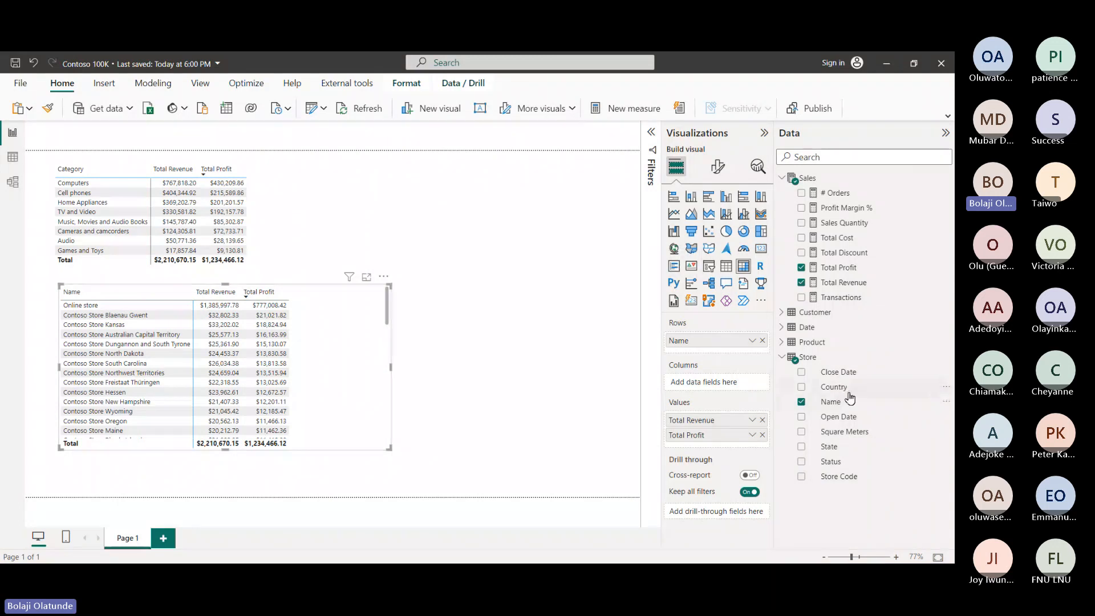
Add the store Country above Name in the lower matrix's rows, then align the matrix under the upper one and narrow it.
{"action": "left_click_drag", "start_coordinate": [849, 390], "coordinate": [745, 340]}
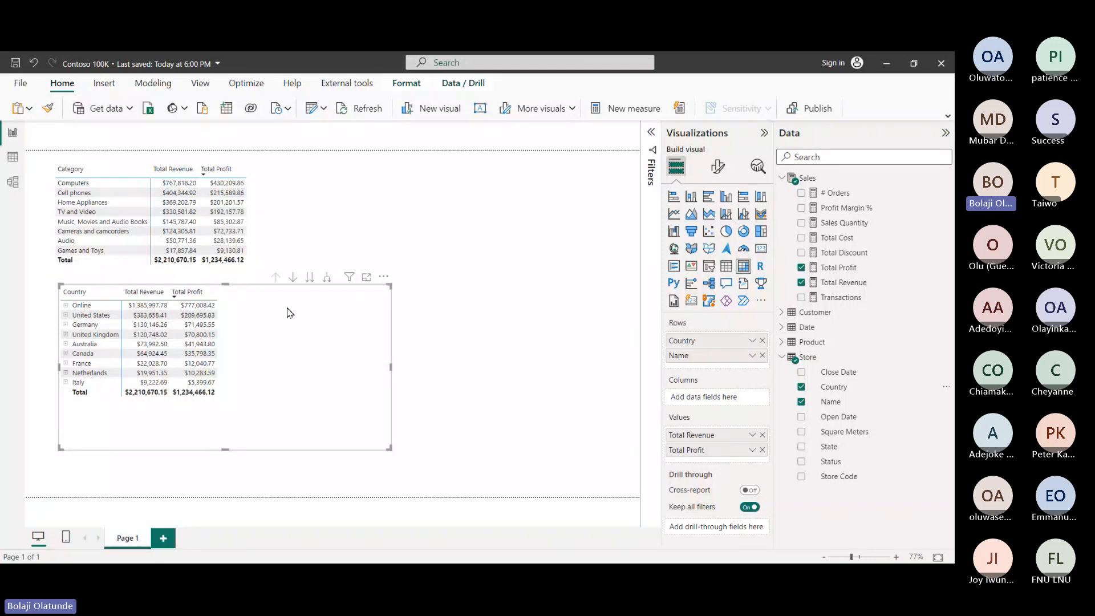
{"action": "left_click_drag", "start_coordinate": [313, 386], "coordinate": [308, 385]}
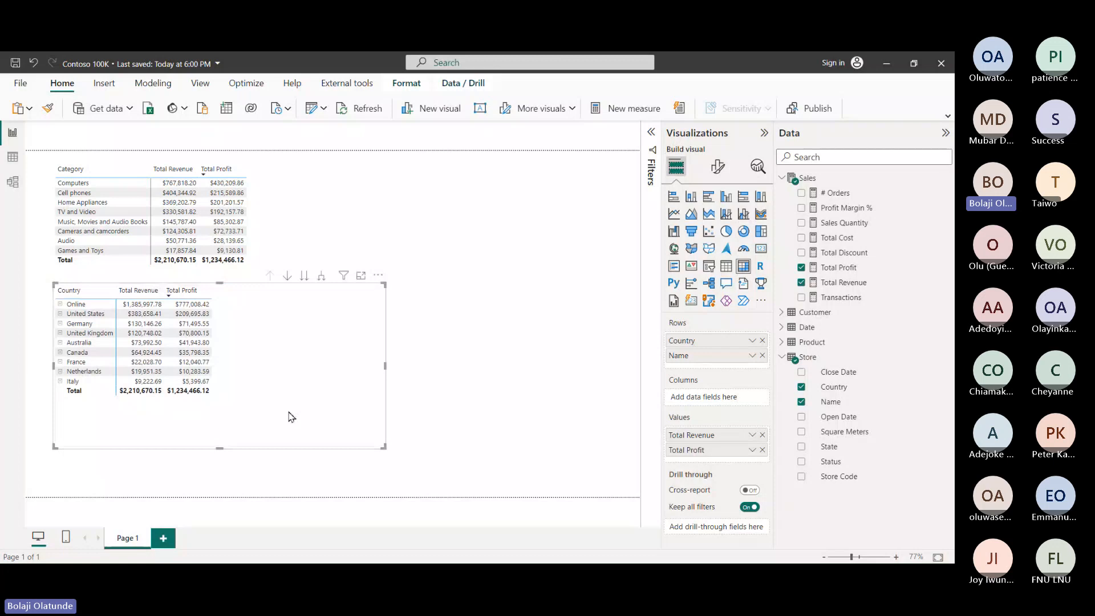
{"action": "left_click_drag", "start_coordinate": [385, 365], "coordinate": [320, 366]}
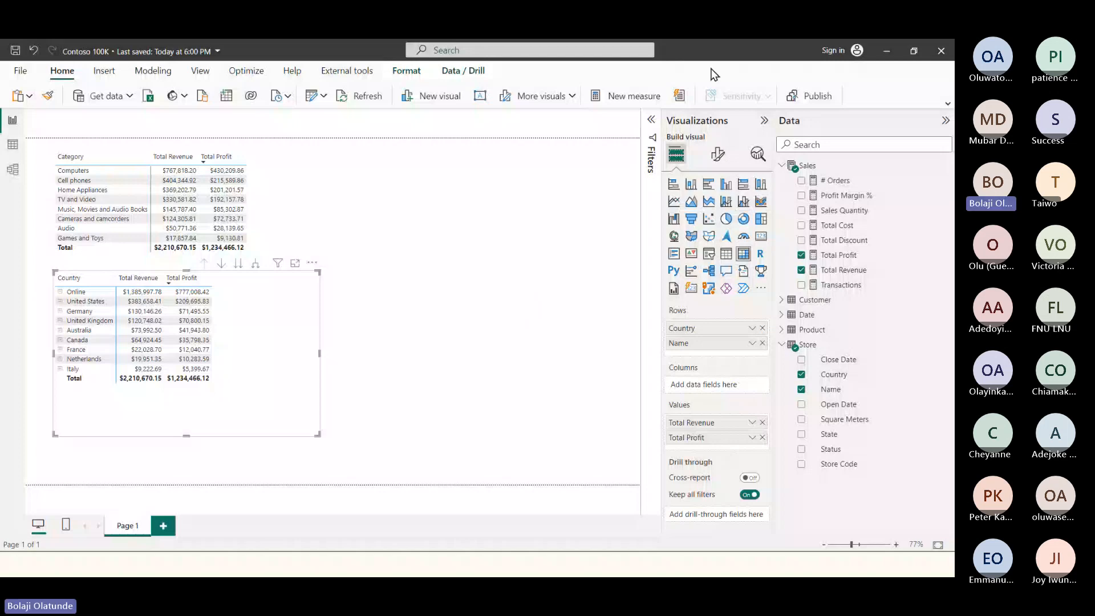
Shrink the report window to view the case study's reporting questions behind it.
{"action": "left_click", "coordinate": [914, 50]}
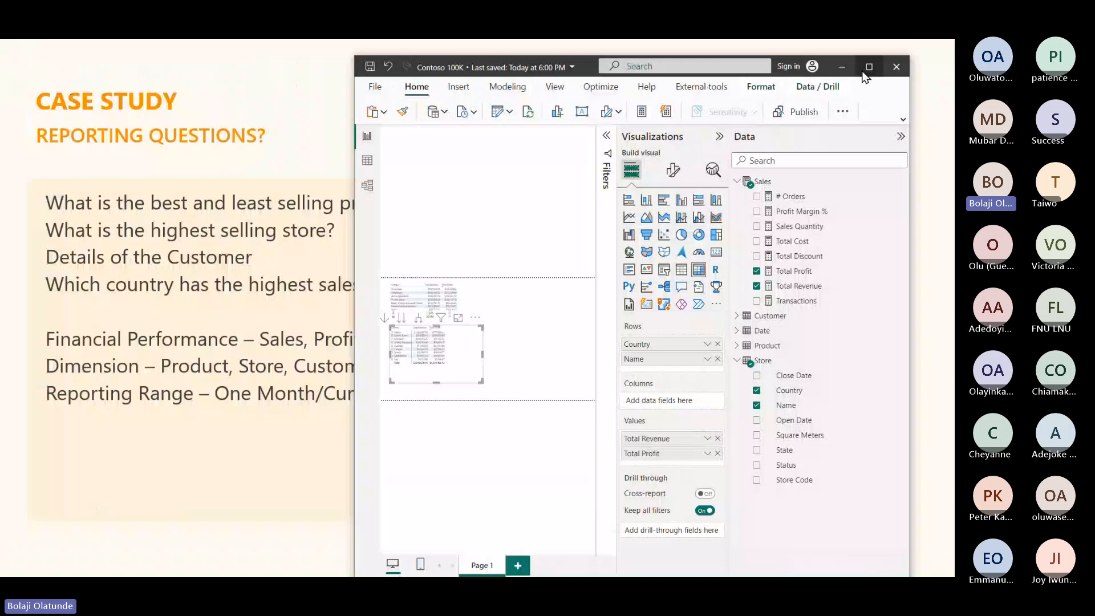
Switch to the Masterclass PowerPoint presentation, add a new slide at the end of the deck, and delete its title and content placeholders.
{"action": "key", "text": "alt+Tab"}
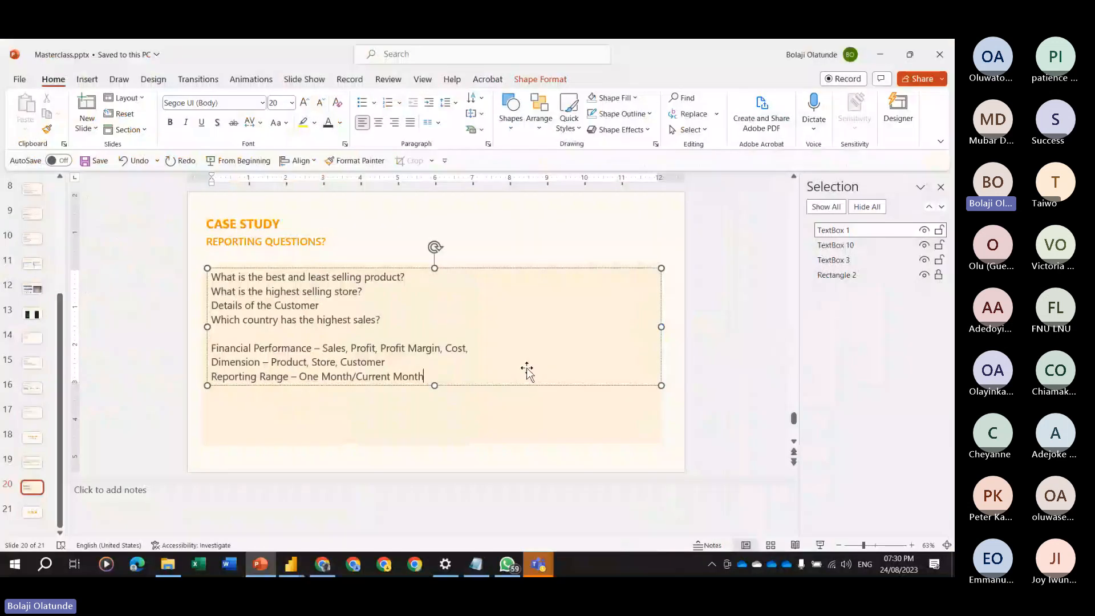
{"action": "left_click", "coordinate": [46, 520]}
{"action": "key", "text": "Return"}
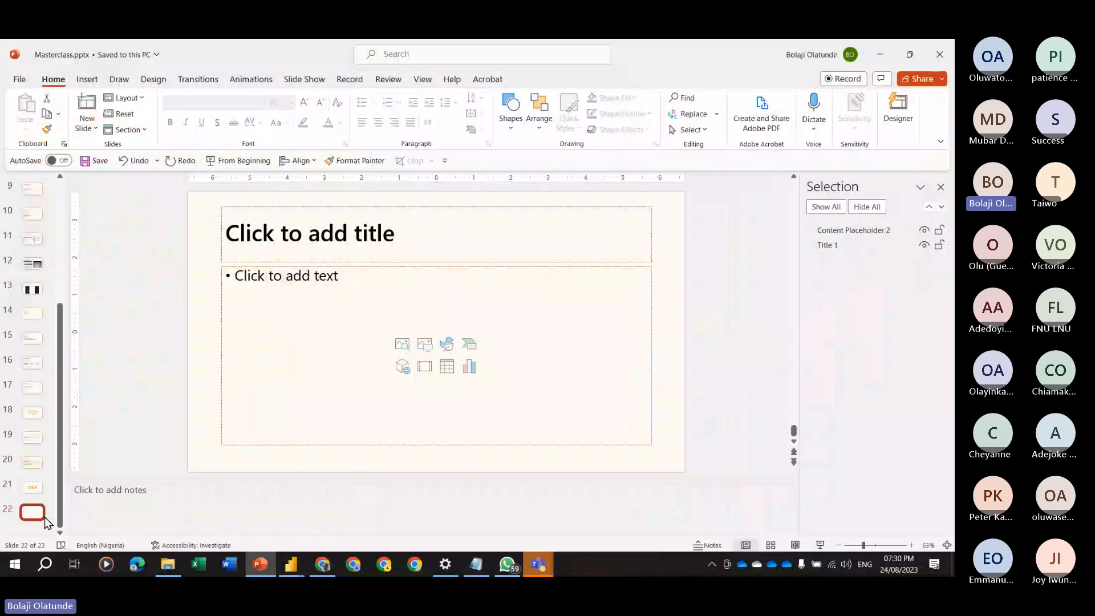
{"action": "left_click", "coordinate": [210, 299]}
{"action": "key", "text": "ctrl+a"}
{"action": "key", "text": "Delete"}
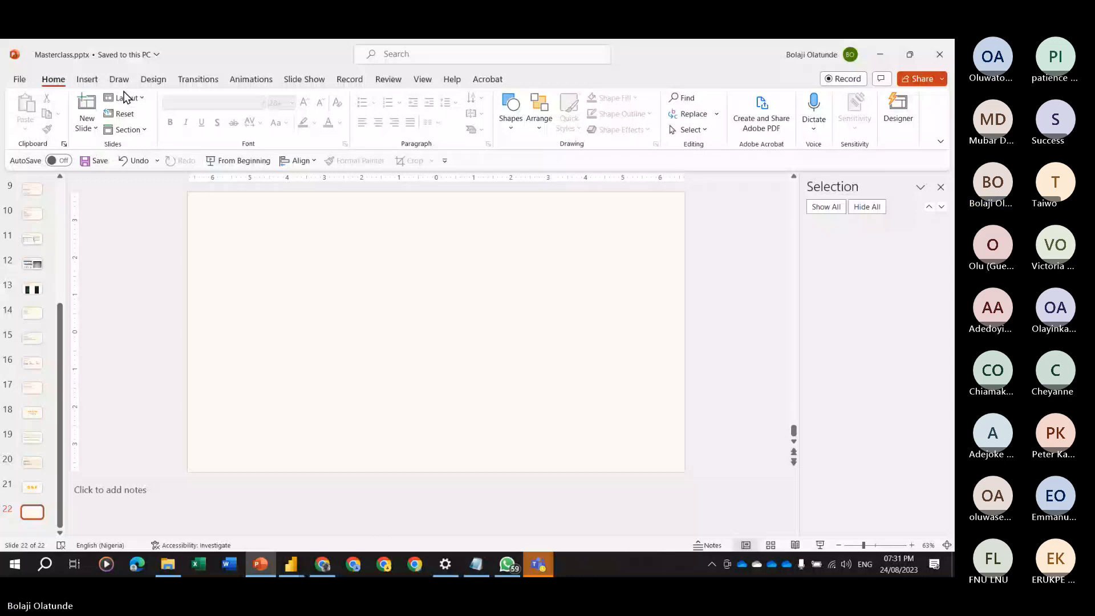
Create a white, dark-outlined rectangle about 0.67" high and 13.33" wide across the slide's top edge and label it "Report Title".
{"action": "key", "text": "ctrl+z"}
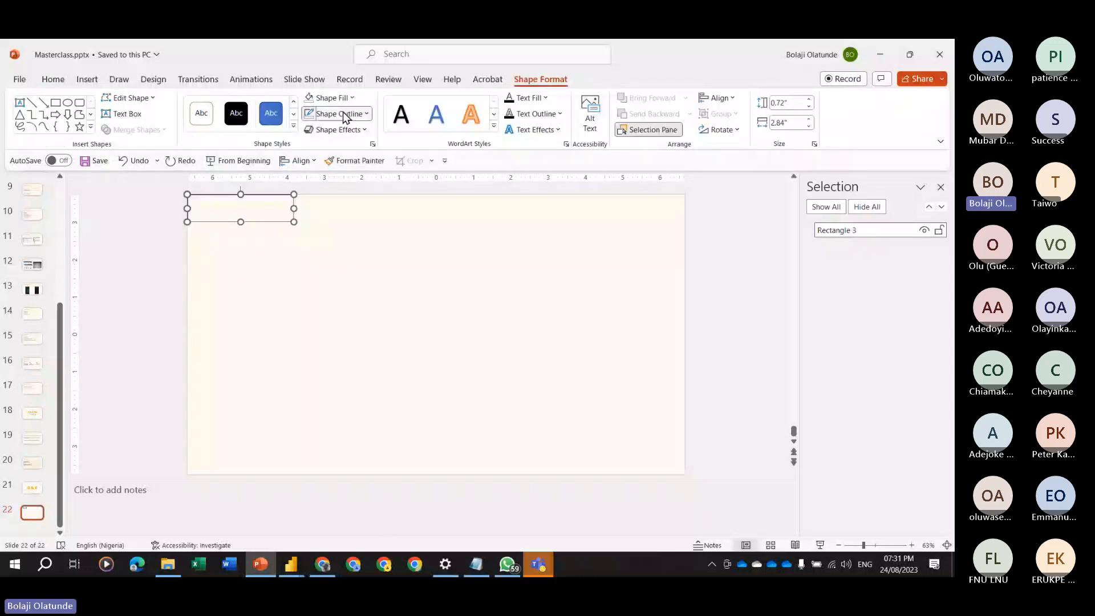
{"action": "left_click", "coordinate": [344, 115]}
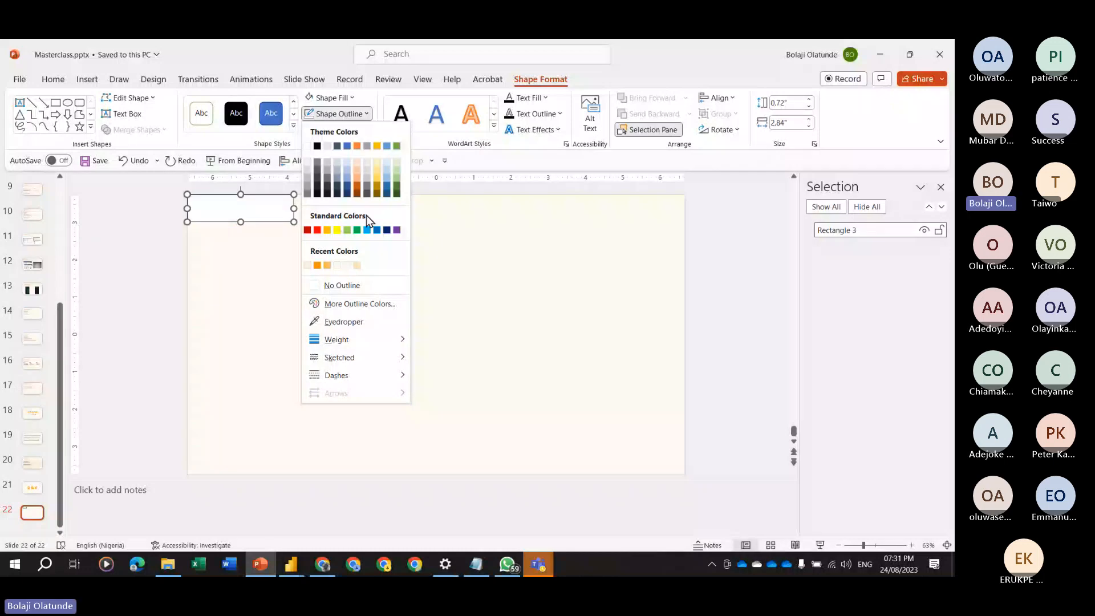
{"action": "left_click", "coordinate": [271, 211]}
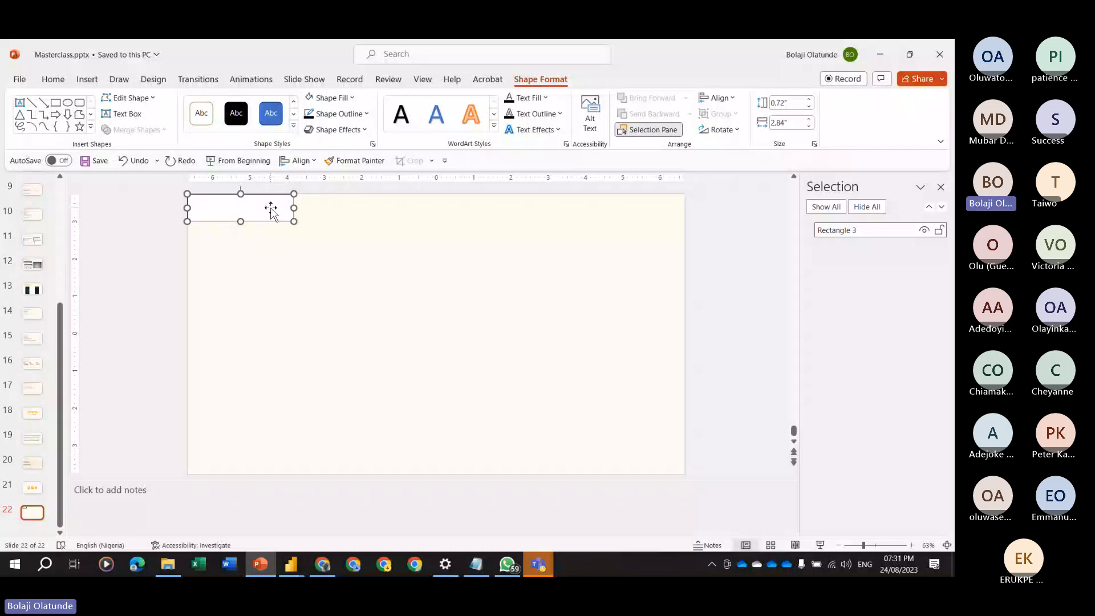
{"action": "left_click_drag", "start_coordinate": [294, 221], "coordinate": [607, 203]}
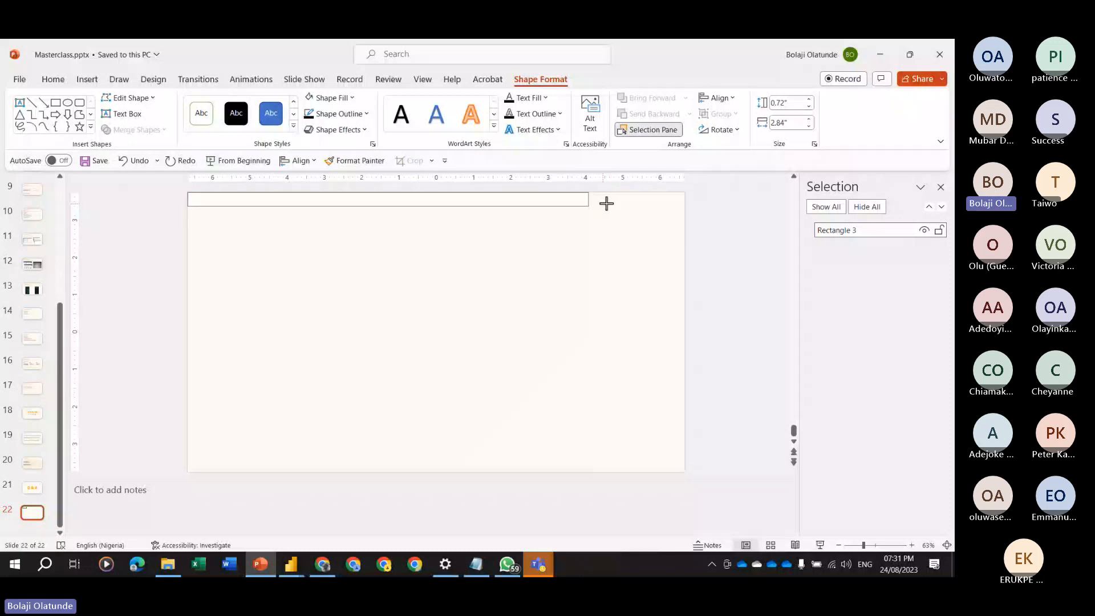
{"action": "left_click_drag", "start_coordinate": [607, 204], "coordinate": [684, 219]}
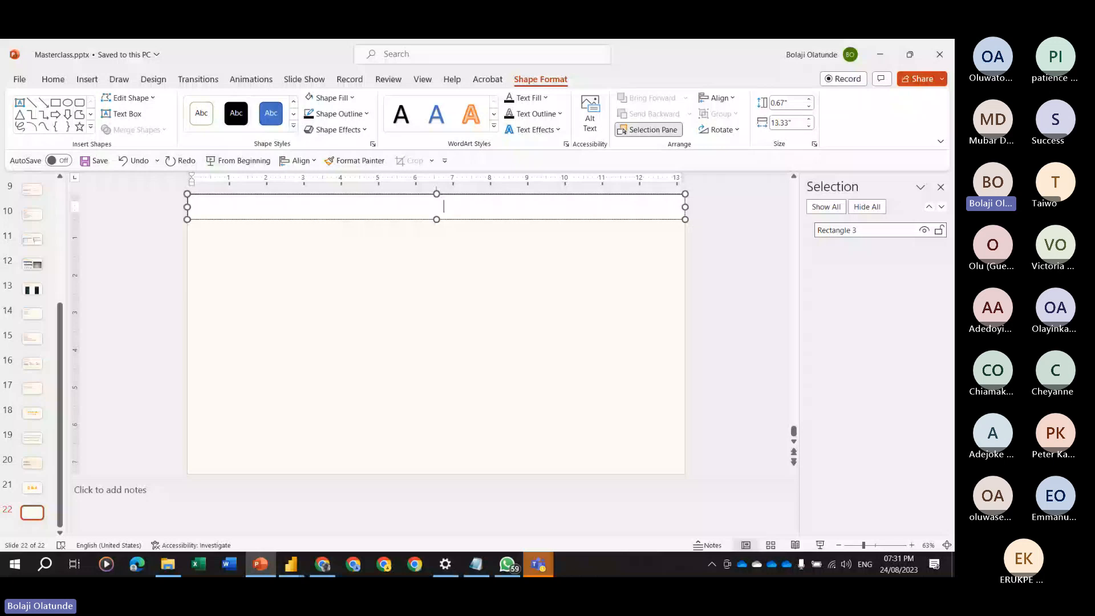
{"action": "type", "text": "Rep"}
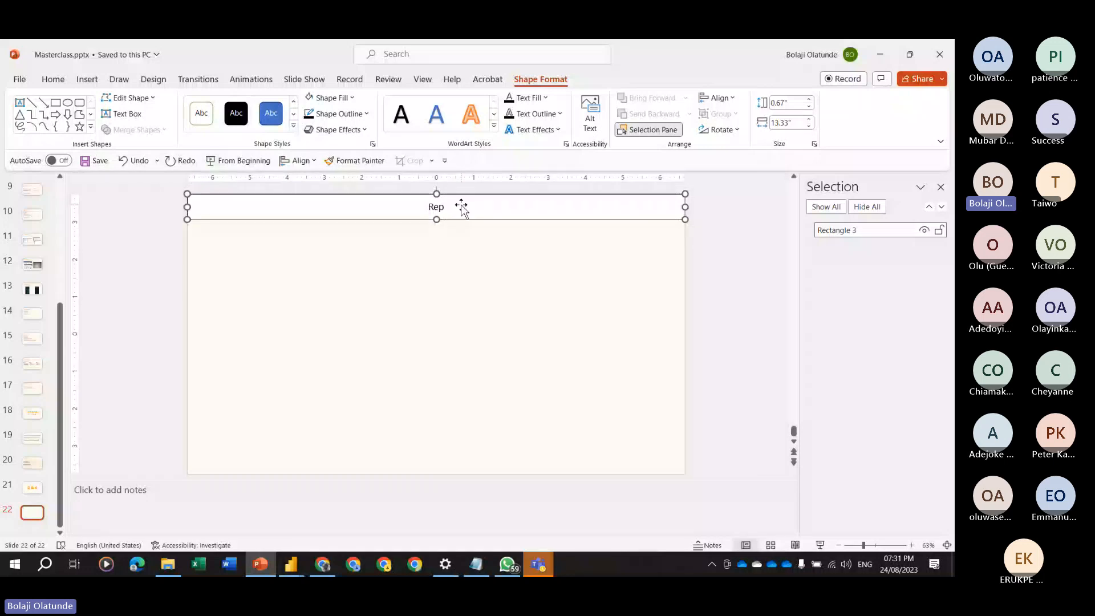
{"action": "type", "text": "ort Title"}
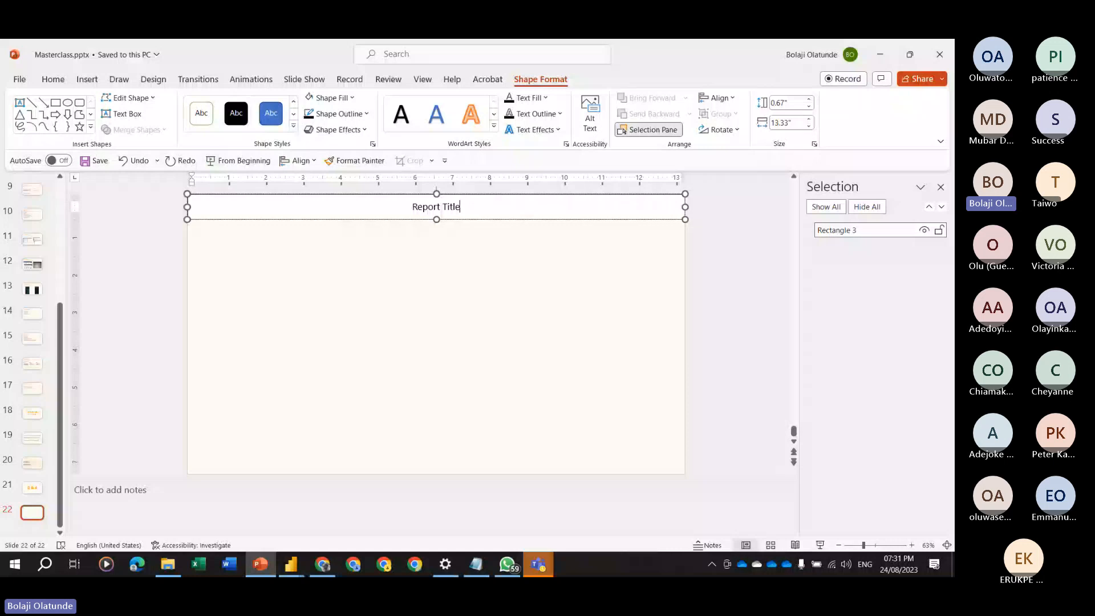
Duplicate the title rectangle below it, resize the copy to about 1.15" by 2.56" at the slide's left edge, and label it "Sales".
{"action": "left_click", "coordinate": [277, 218]}
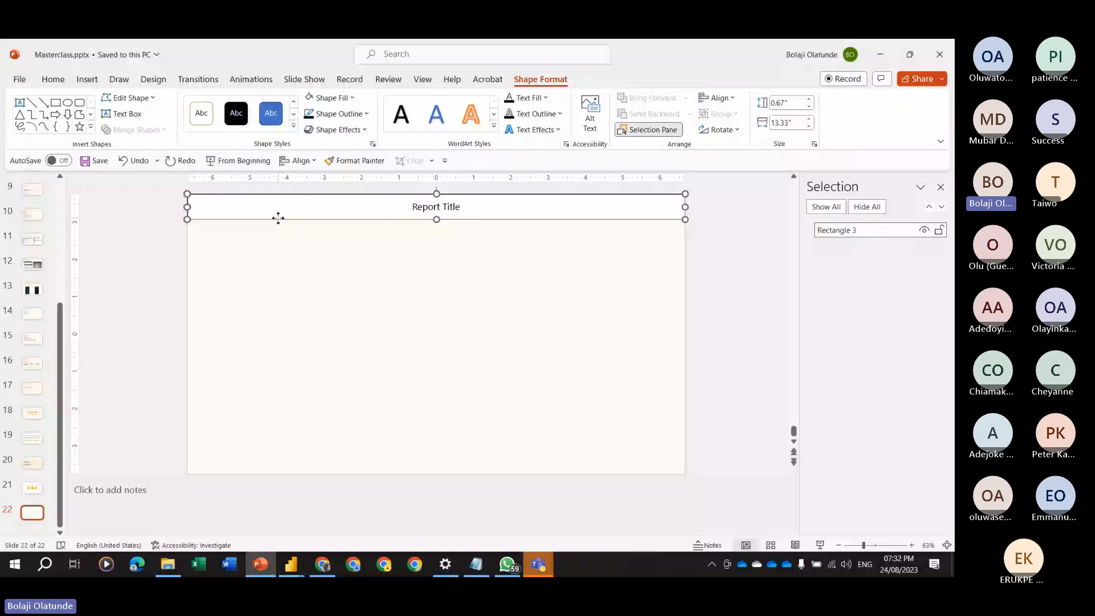
{"action": "left_click_drag", "start_coordinate": [278, 218], "coordinate": [278, 249], "text": "ctrl"}
{"action": "left_click_drag", "start_coordinate": [684, 237], "coordinate": [282, 236]}
{"action": "left_click_drag", "start_coordinate": [236, 248], "coordinate": [235, 275]}
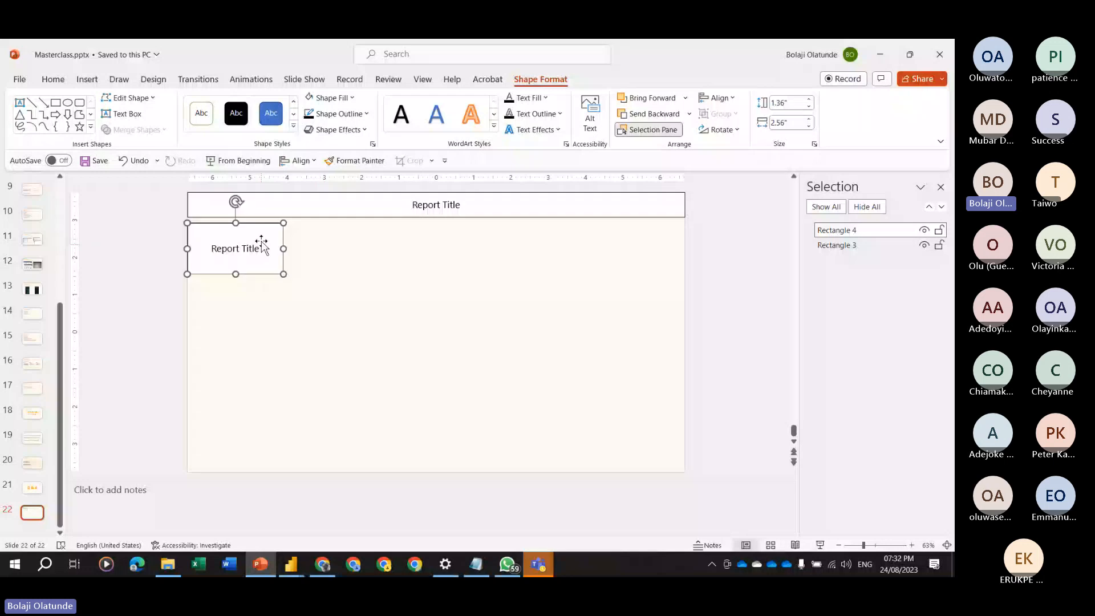
{"action": "left_click", "coordinate": [232, 244]}
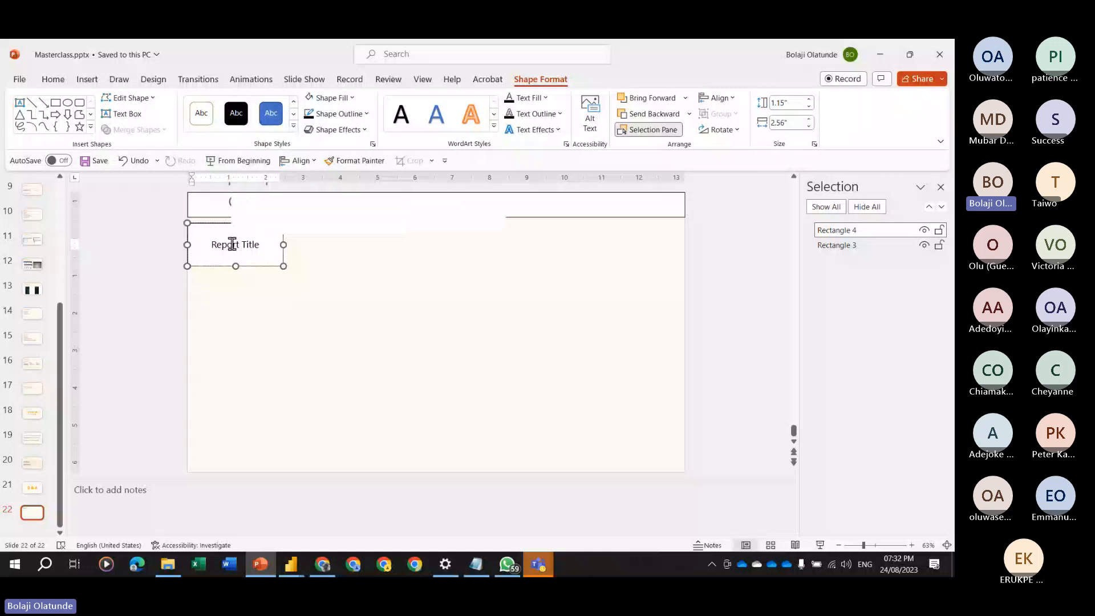
{"action": "triple_click", "coordinate": [232, 244]}
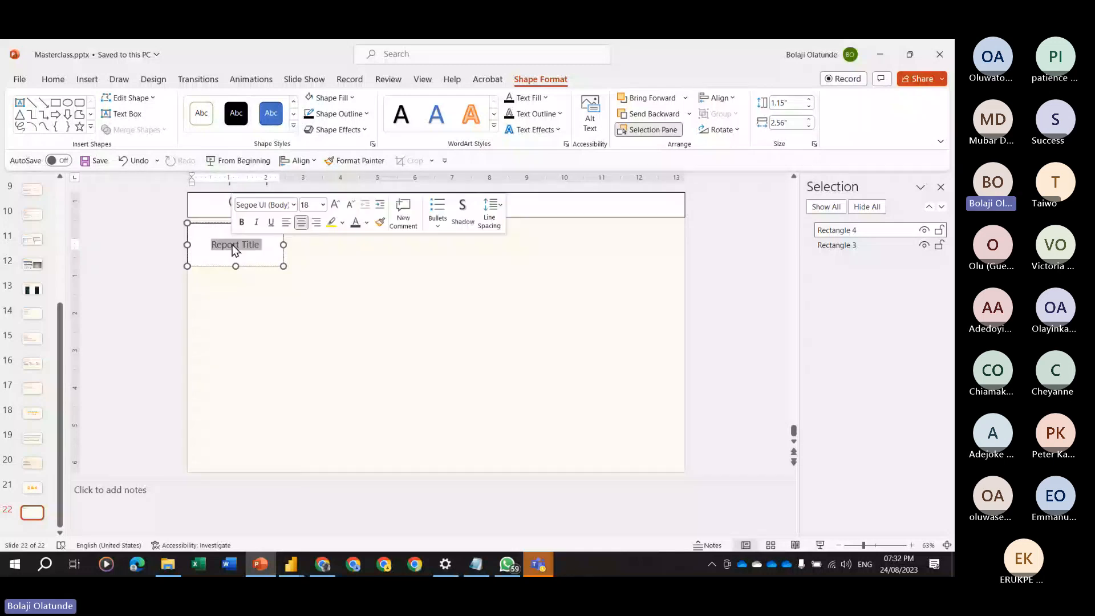
{"action": "key", "text": "ctrl+z"}
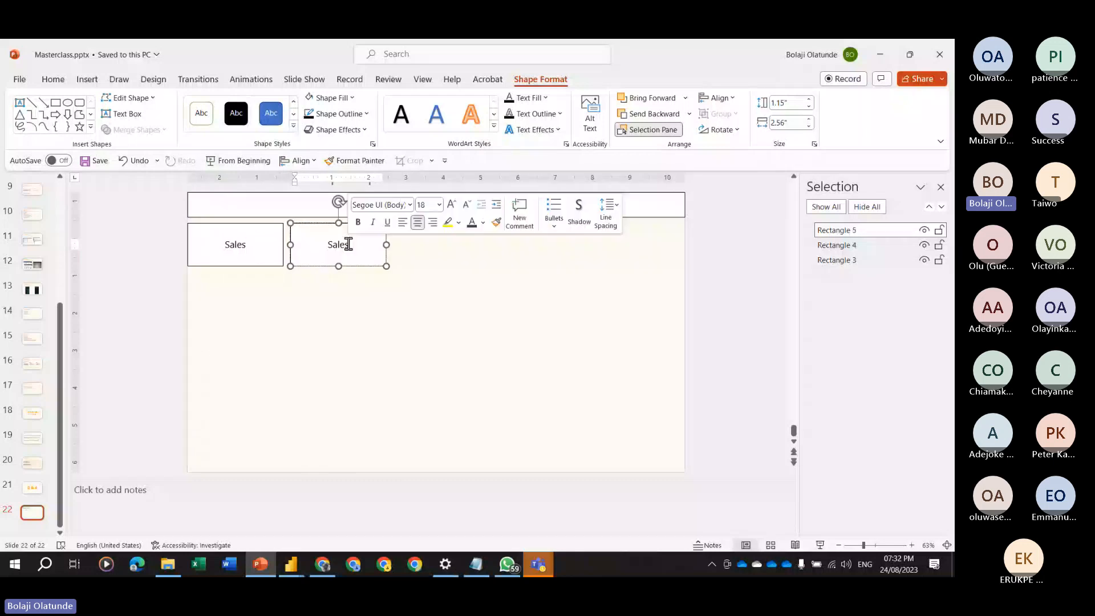
Label the copy beside the Sales box "Cost", then duplicate it to the right as a "Profit" box.
{"action": "type", "text": "Cost"}
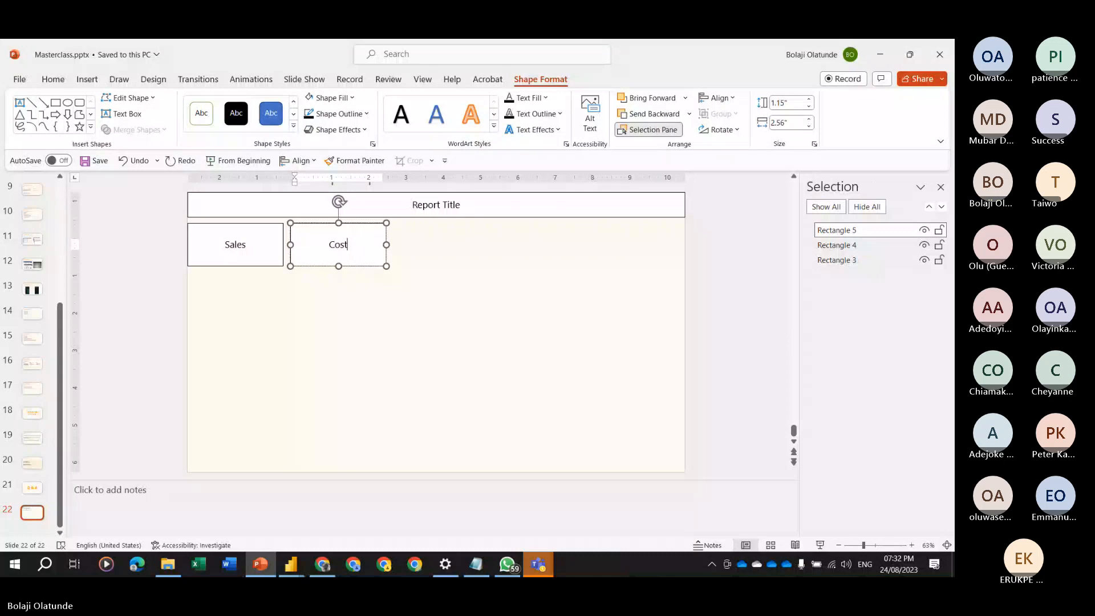
{"action": "left_click", "coordinate": [353, 265]}
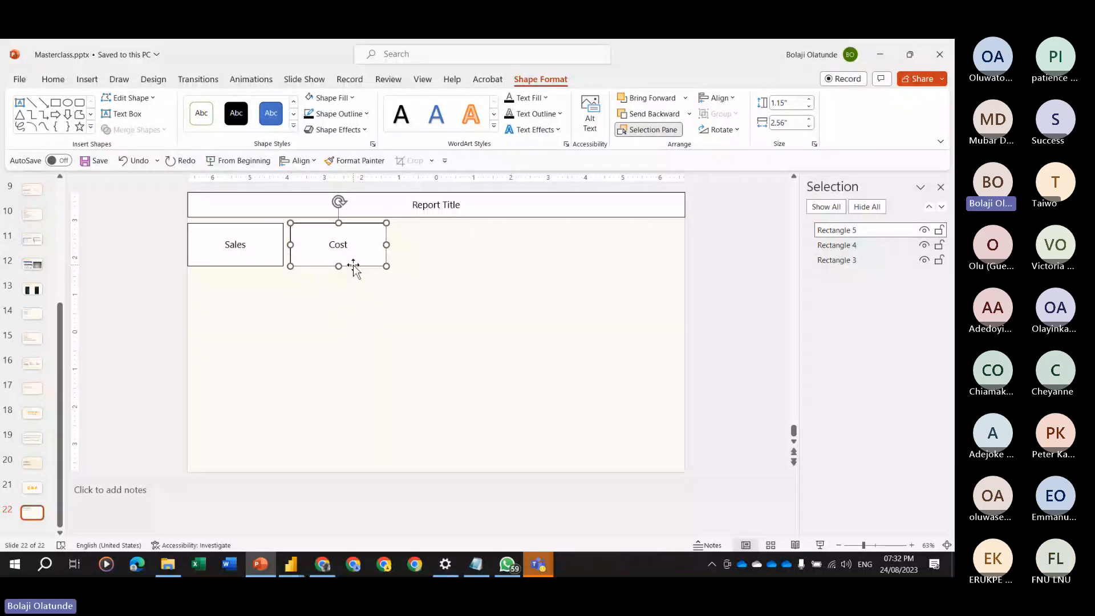
{"action": "left_click_drag", "start_coordinate": [353, 265], "coordinate": [460, 266]}
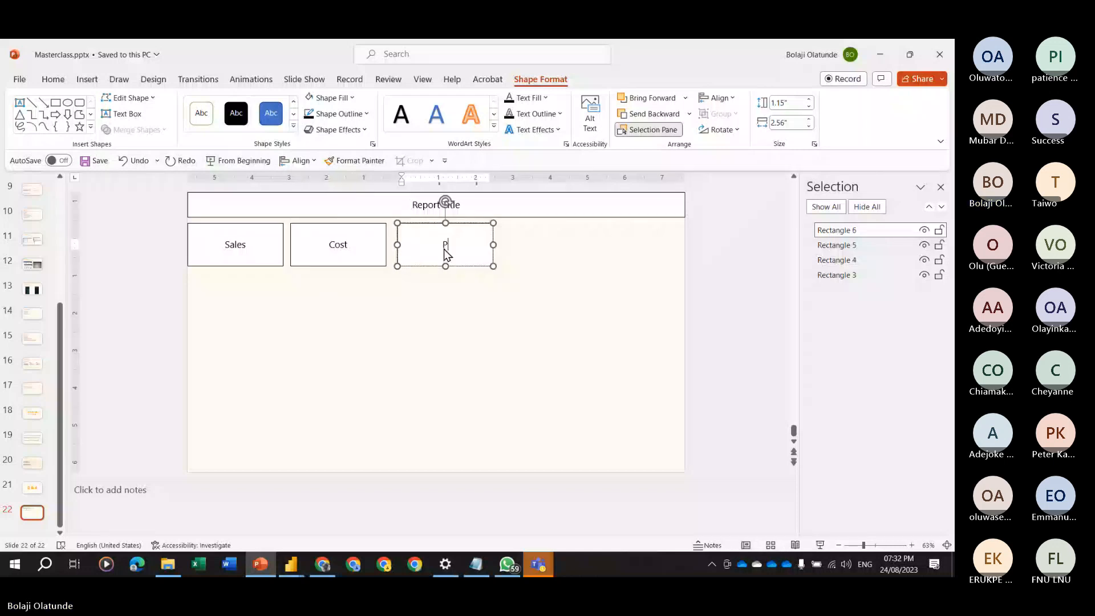
{"action": "type", "text": "Profit"}
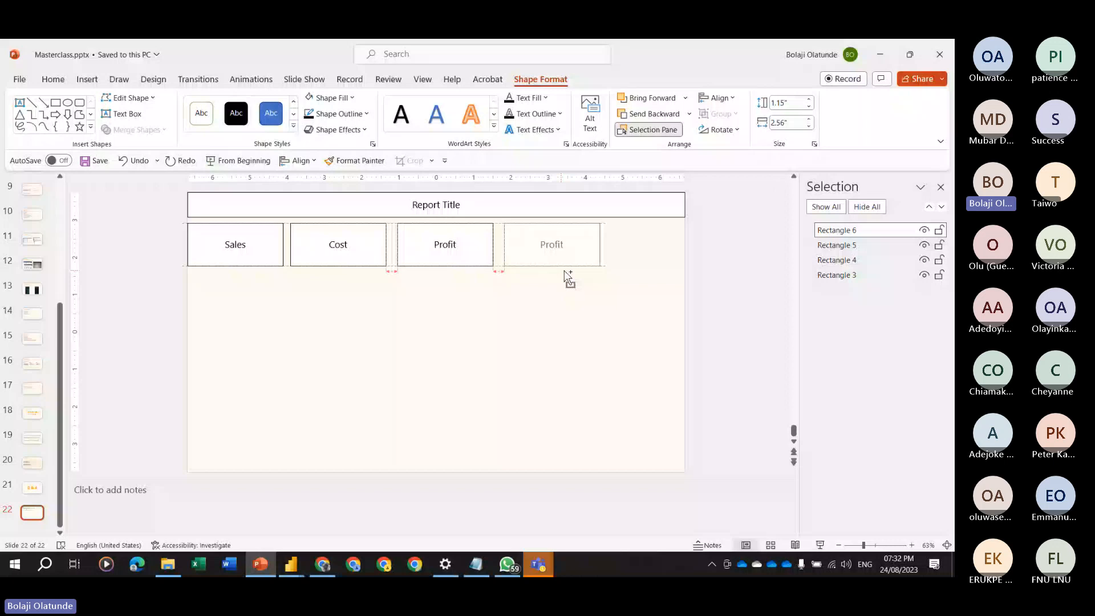
Duplicate the Profit box to its right and label the copy "Profit Margin".
{"action": "left_click_drag", "start_coordinate": [565, 277], "coordinate": [560, 277]}
{"action": "type", "text": "p"}
{"action": "key", "text": "BackSpace"}
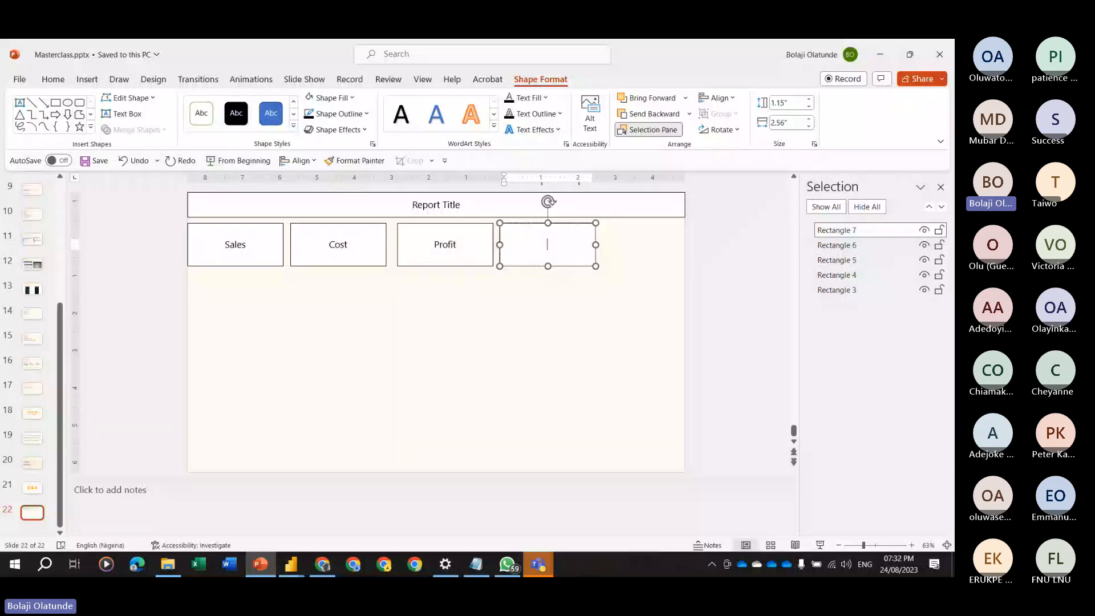
{"action": "type", "text": "Profit Margin"}
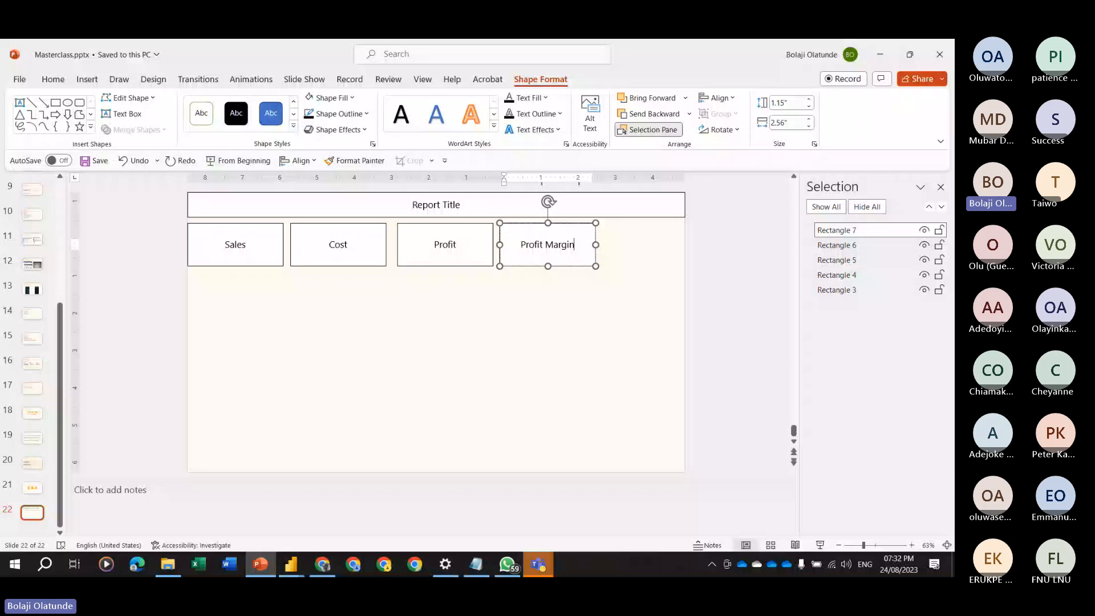
Duplicate the Profit Margin box to the slide's right edge and label the copy "Orders".
{"action": "left_click", "coordinate": [528, 223]}
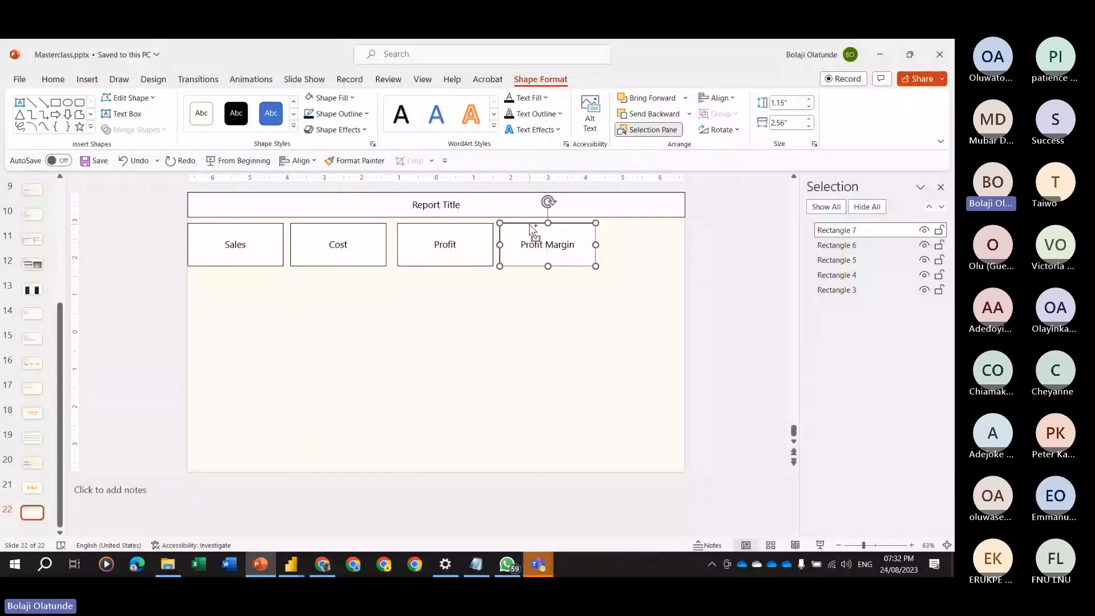
{"action": "left_click_drag", "start_coordinate": [529, 229], "coordinate": [619, 228]}
{"action": "double_click", "coordinate": [629, 249]}
{"action": "triple_click", "coordinate": [628, 246]}
{"action": "type", "text": "Orders"}
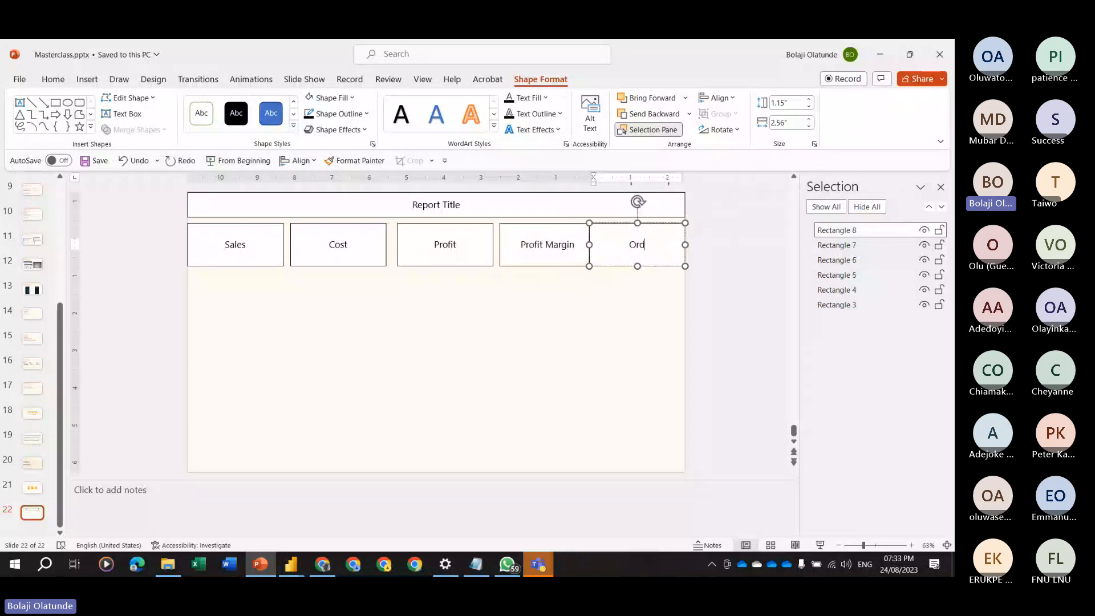
Narrow the Cost box to about 2.2" and the Profit box to about 2.08", and narrow and shift Profit Margin clear of Orders.
{"action": "left_click", "coordinate": [352, 238]}
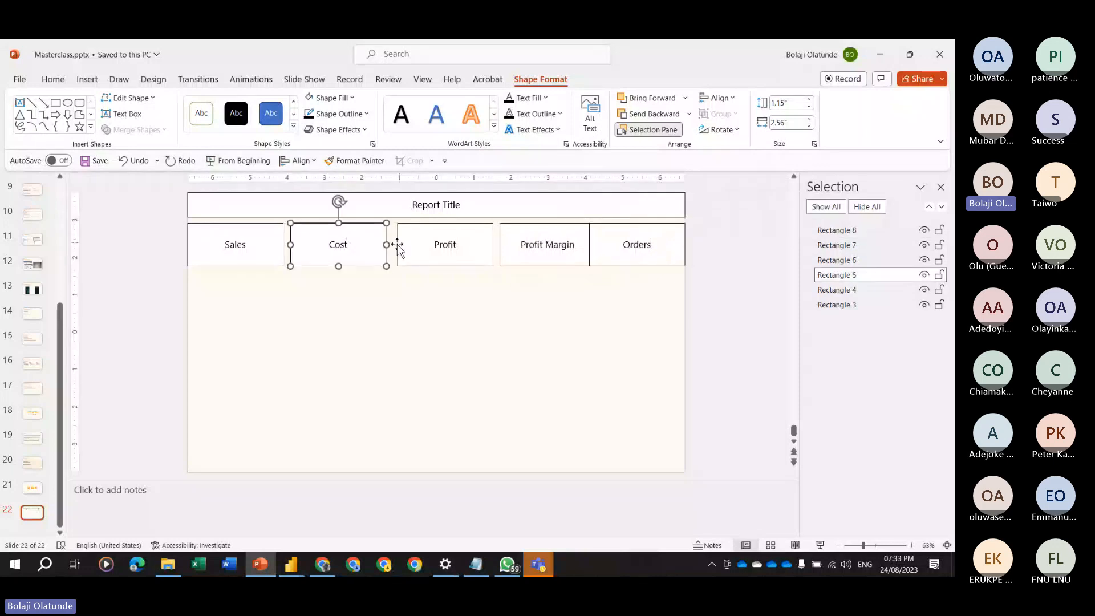
{"action": "left_click_drag", "start_coordinate": [394, 245], "coordinate": [381, 244]}
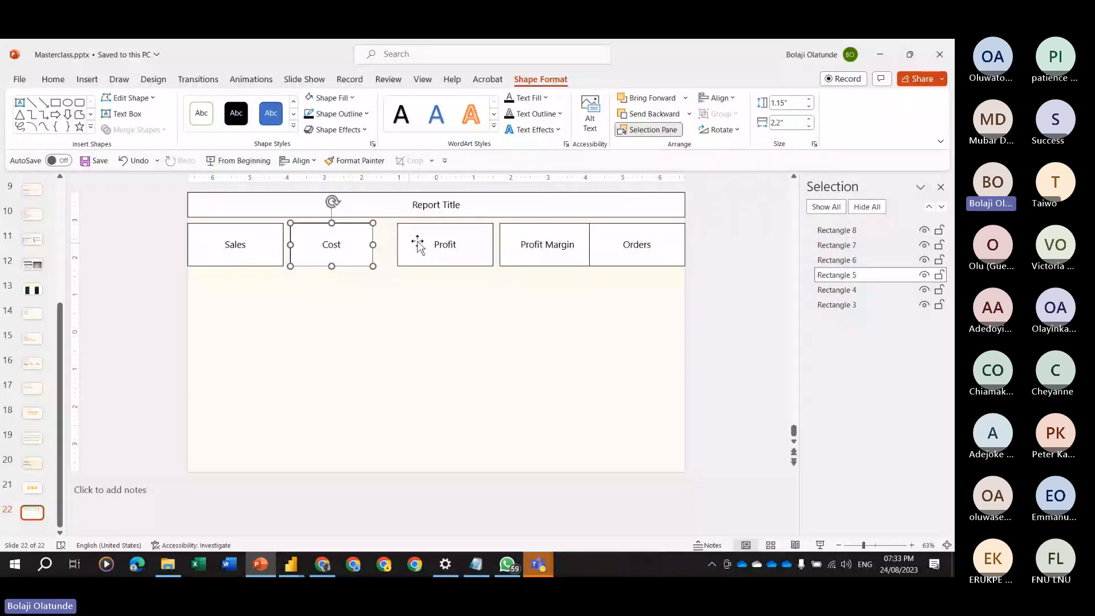
{"action": "left_click", "coordinate": [485, 244]}
{"action": "left_click_drag", "start_coordinate": [493, 244], "coordinate": [475, 244]}
{"action": "left_click", "coordinate": [559, 245]}
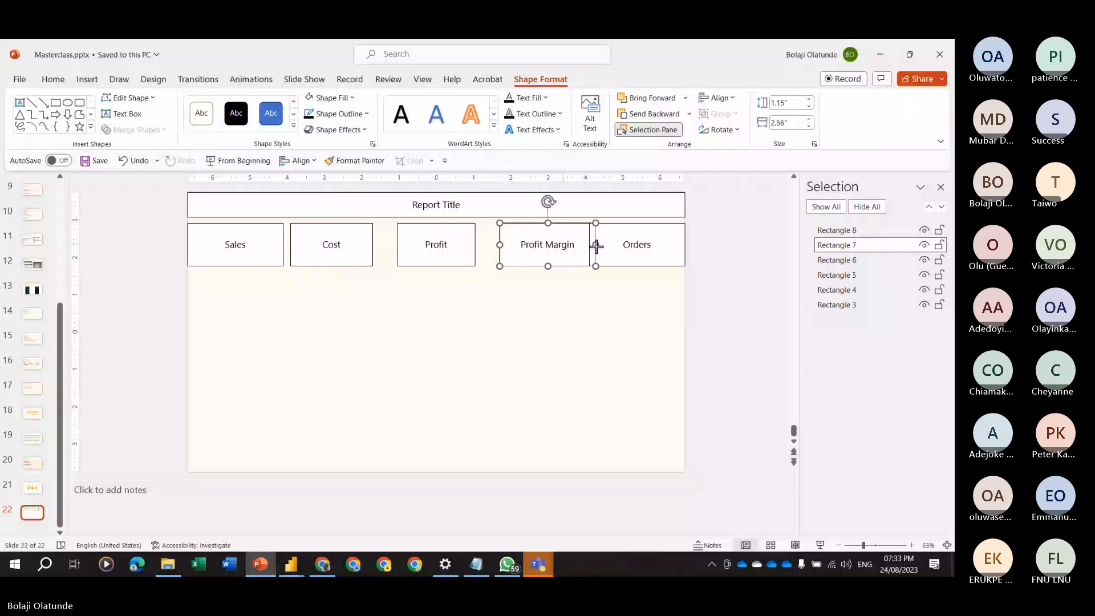
{"action": "left_click_drag", "start_coordinate": [596, 246], "coordinate": [578, 246]}
{"action": "left_click_drag", "start_coordinate": [547, 245], "coordinate": [541, 245]}
{"action": "left_click", "coordinate": [637, 245]}
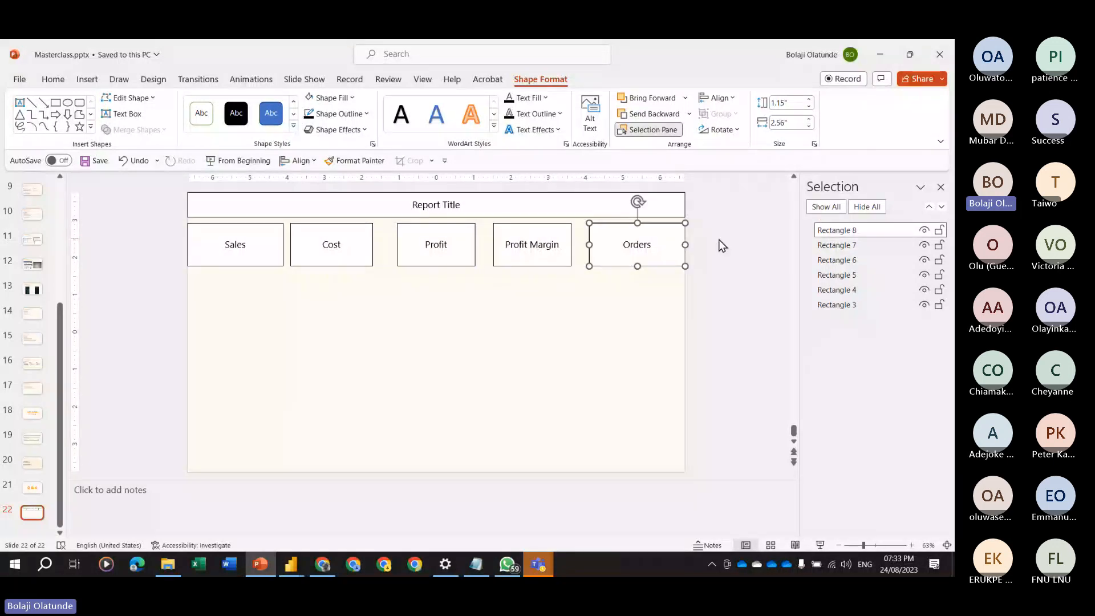
{"action": "left_click", "coordinate": [719, 240]}
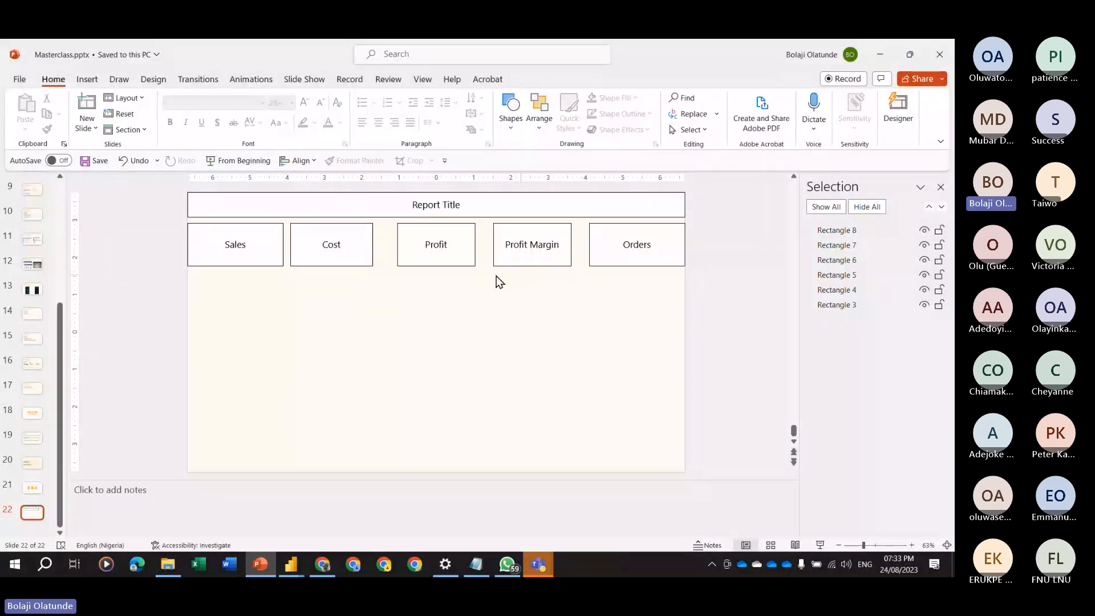
Move the Cost box slightly right, closer to Profit, and narrow the Orders box to about 2.39".
{"action": "left_click_drag", "start_coordinate": [317, 223], "coordinate": [333, 222]}
{"action": "left_click", "coordinate": [246, 240]}
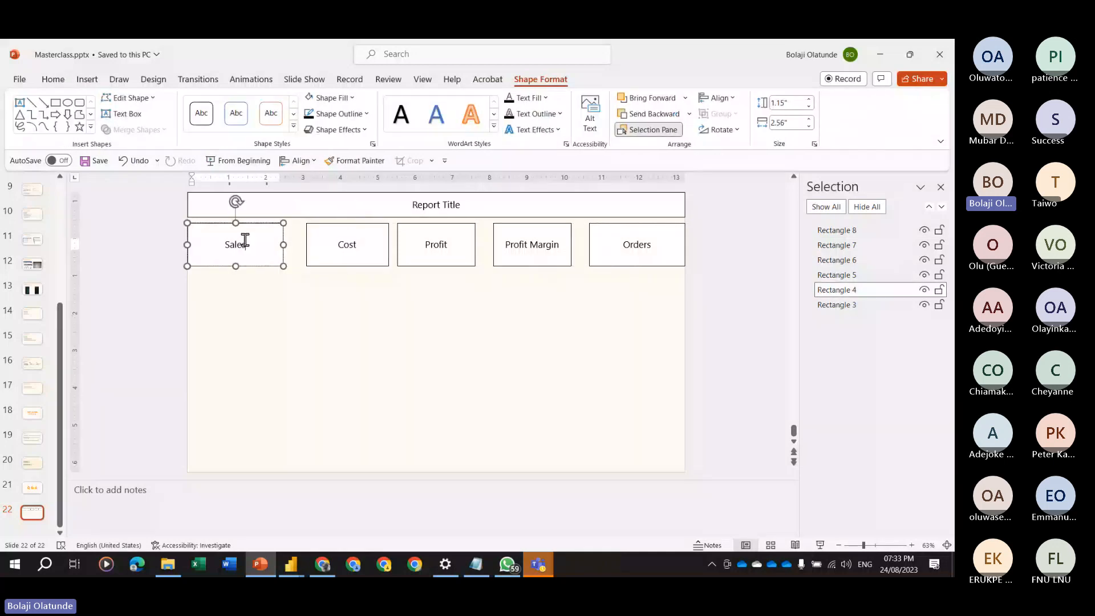
{"action": "left_click", "coordinate": [174, 242]}
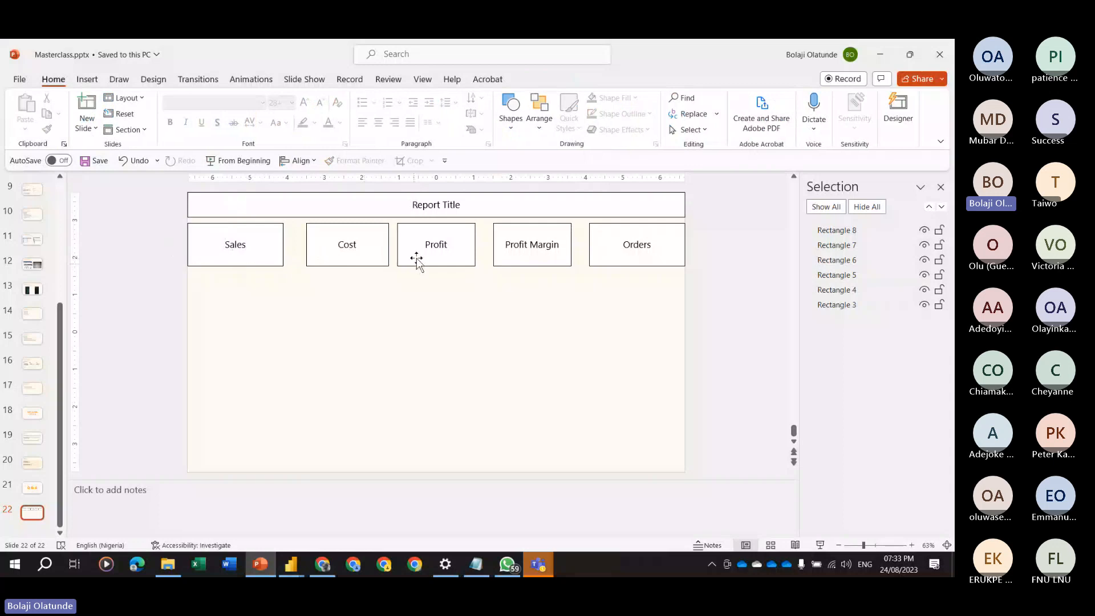
{"action": "left_click", "coordinate": [667, 239]}
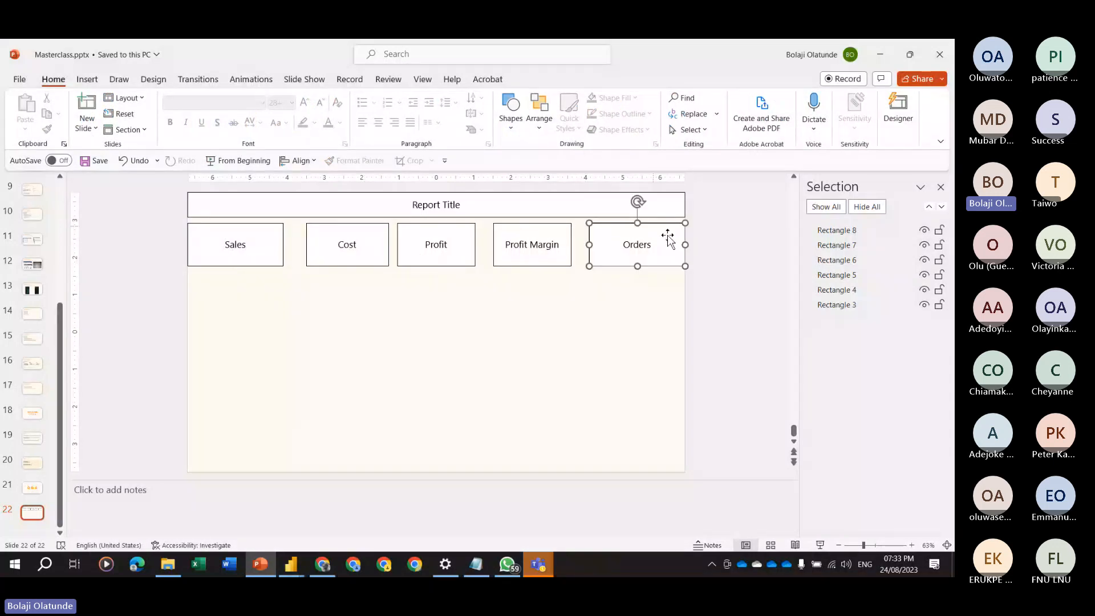
{"action": "left_click_drag", "start_coordinate": [685, 245], "coordinate": [678, 245]}
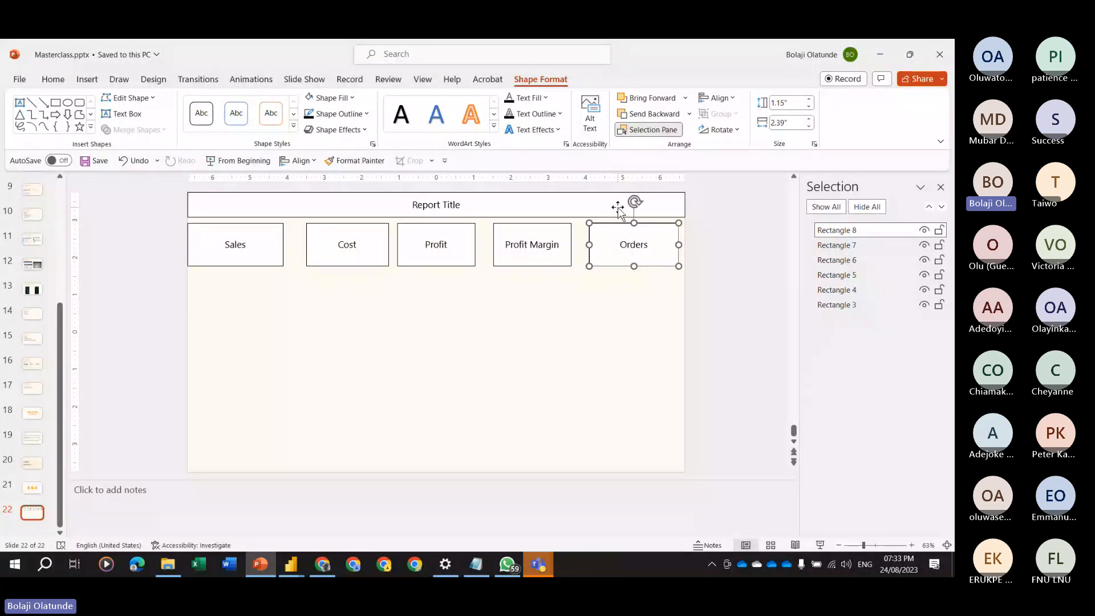
{"action": "left_click", "coordinate": [215, 225]}
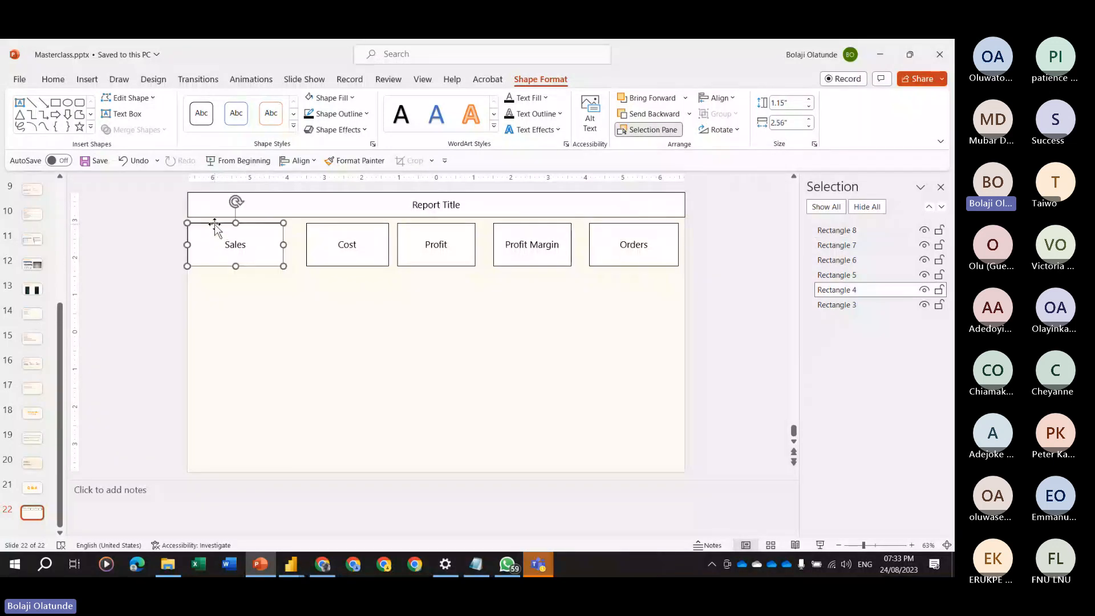
{"action": "left_click", "coordinate": [351, 234]}
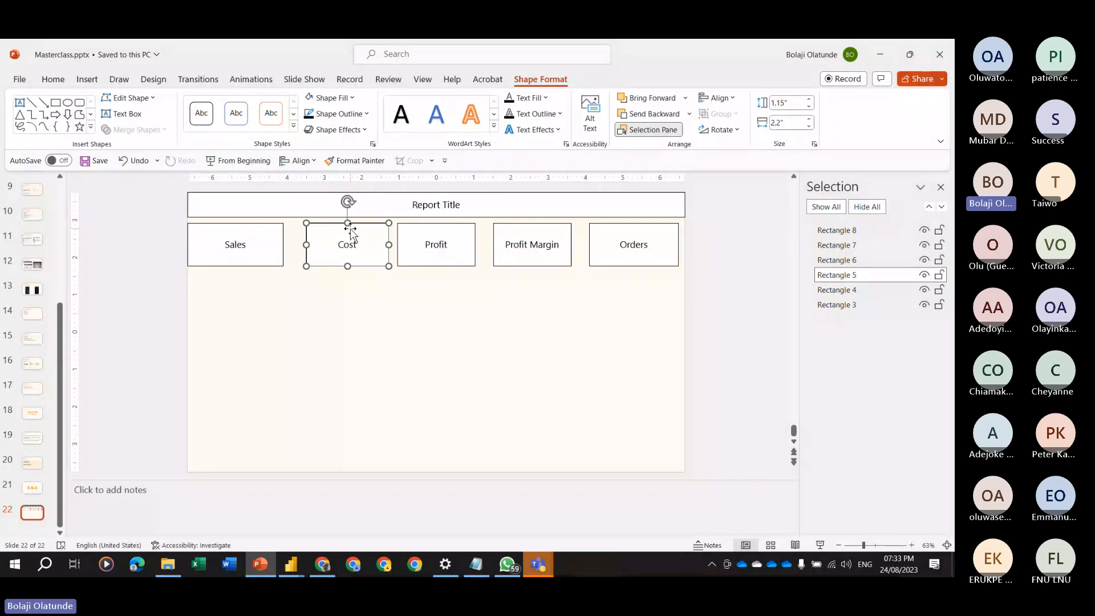
{"action": "left_click", "coordinate": [439, 226]}
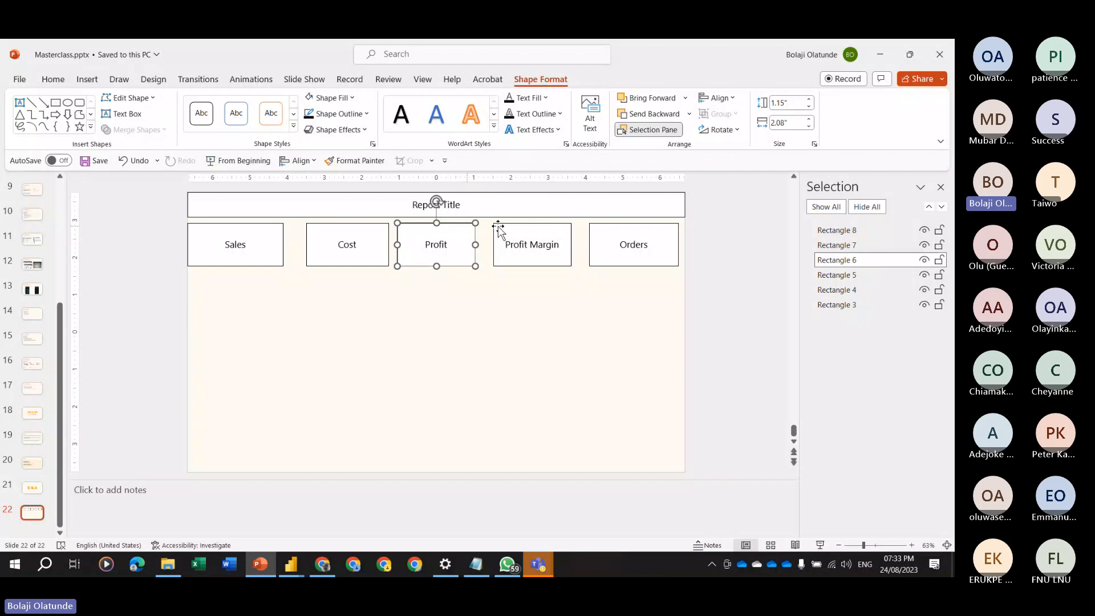
Shift the Sales box right toward Cost and move the Orders box to the start of the row, past the slide's left edge.
{"action": "left_click", "coordinate": [540, 229]}
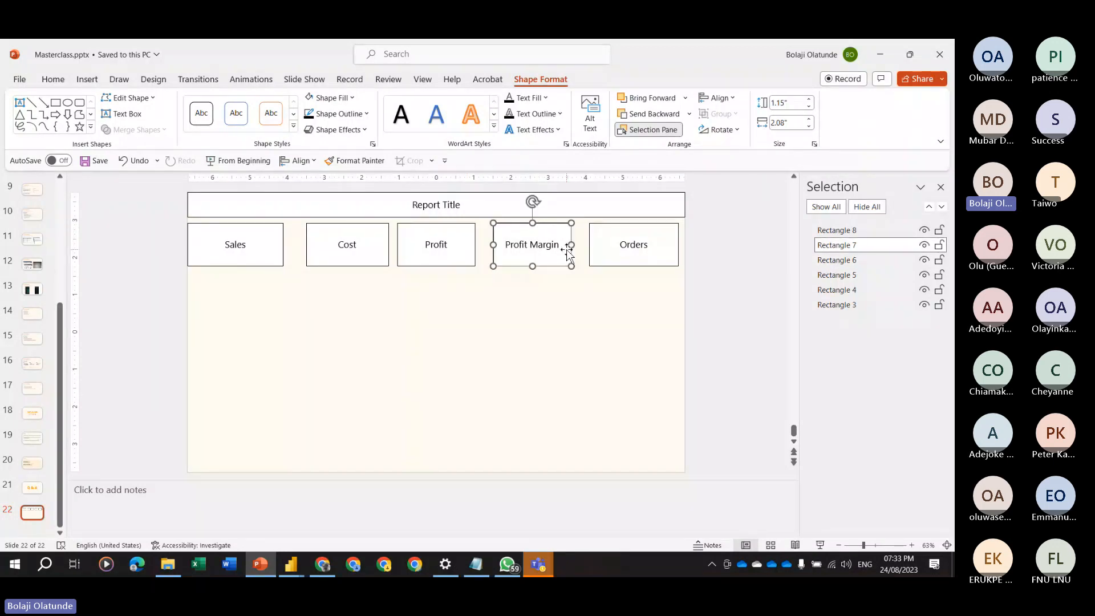
{"action": "left_click", "coordinate": [265, 223]}
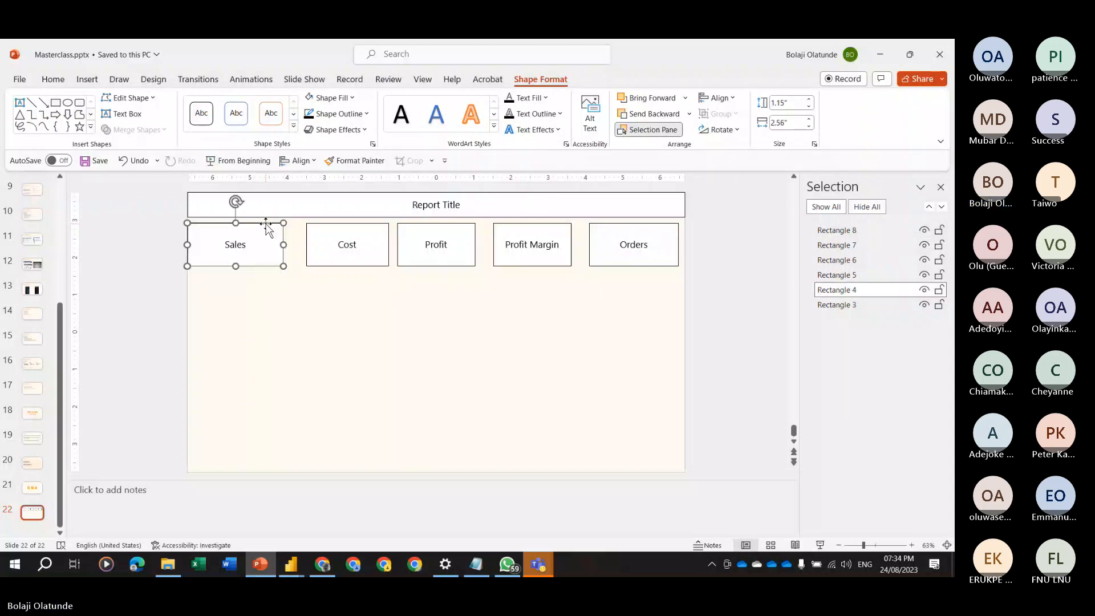
{"action": "left_click_drag", "start_coordinate": [265, 224], "coordinate": [279, 223]}
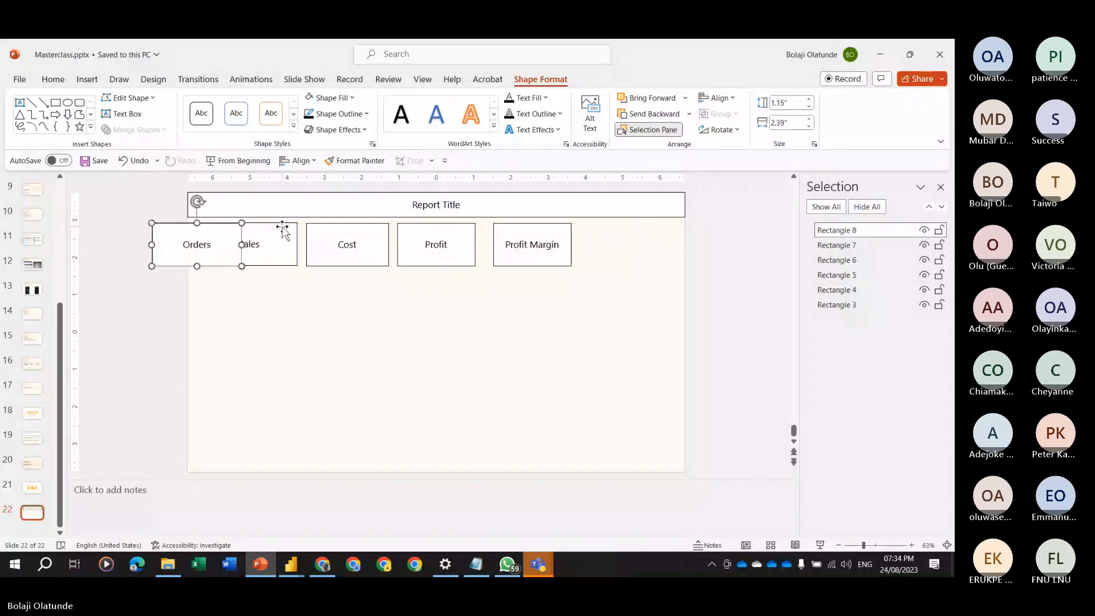
Move the Sales, Cost, Profit and Profit Margin boxes together to the right until Profit Margin nears the slide's right edge.
{"action": "left_click", "coordinate": [291, 224]}
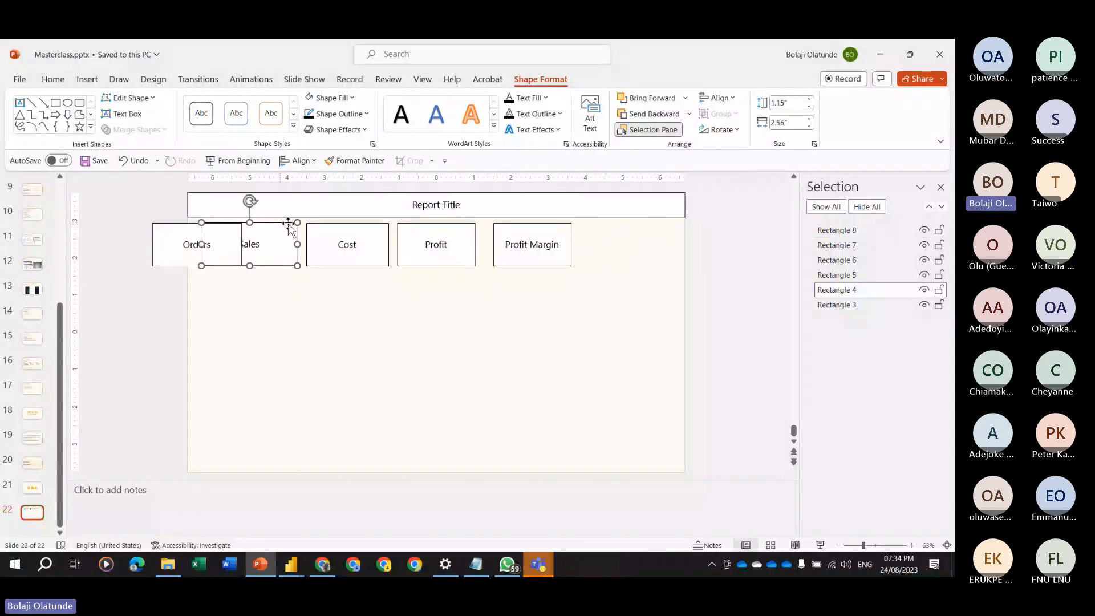
{"action": "left_click", "coordinate": [349, 226], "text": "ctrl"}
{"action": "left_click", "coordinate": [441, 229], "text": "ctrl"}
{"action": "left_click", "coordinate": [514, 233], "text": "ctrl"}
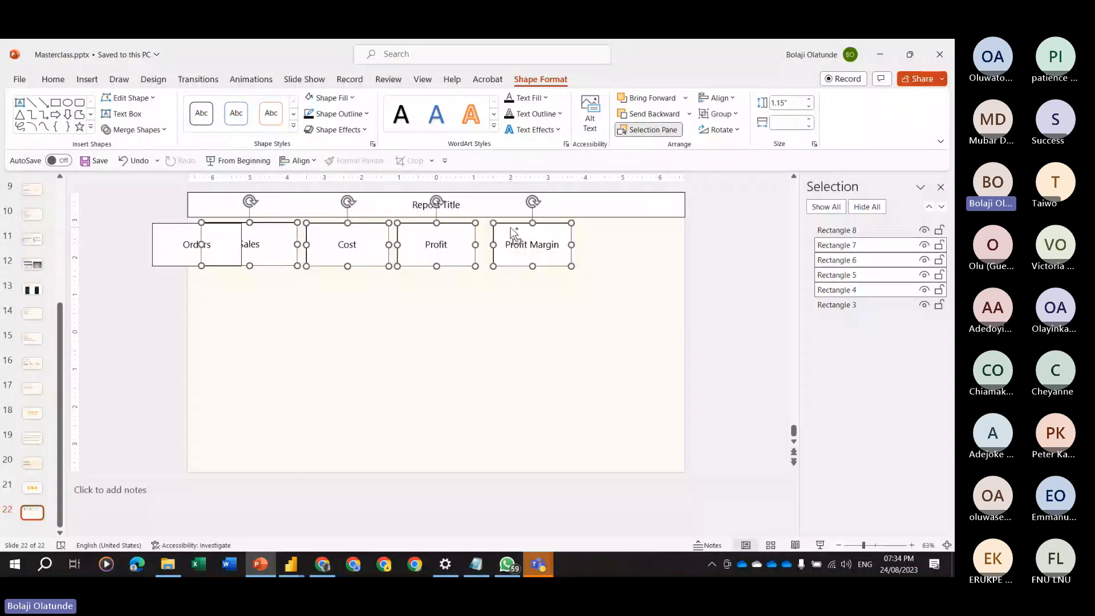
{"action": "left_click_drag", "start_coordinate": [514, 234], "coordinate": [622, 229]}
Move the Orders box into the free space left of Sales so it is the first box in the row.
{"action": "left_click", "coordinate": [205, 225]}
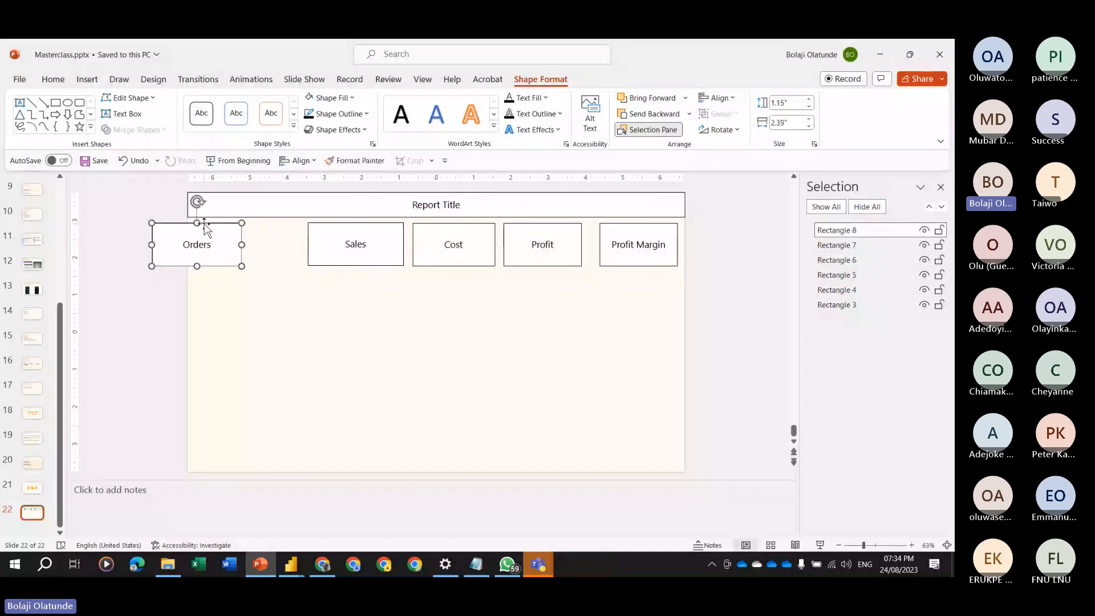
{"action": "left_click_drag", "start_coordinate": [205, 225], "coordinate": [247, 230]}
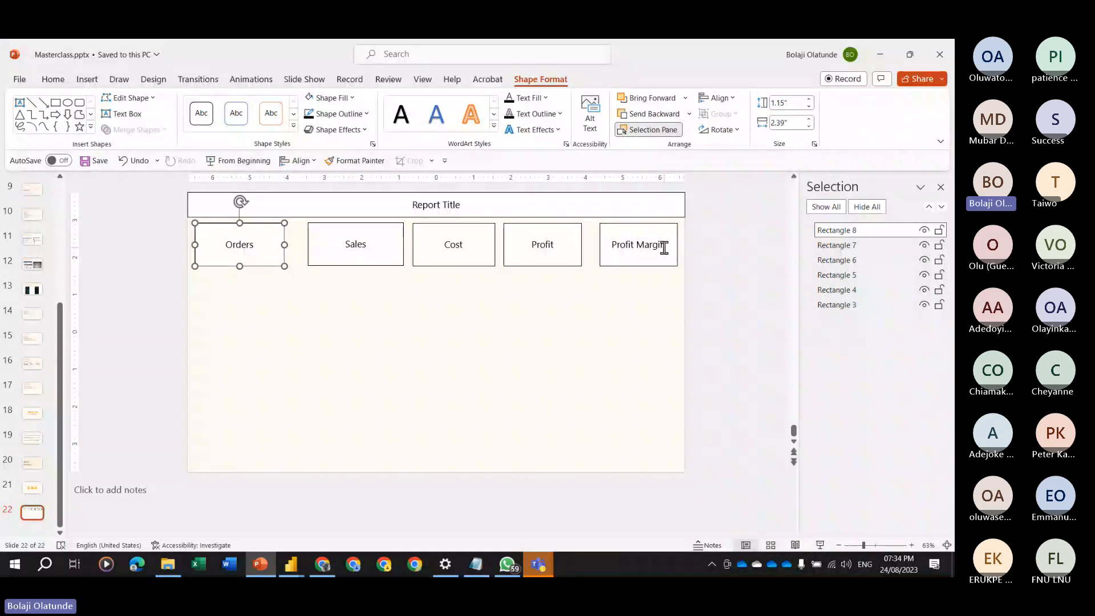
{"action": "left_click", "coordinate": [746, 276]}
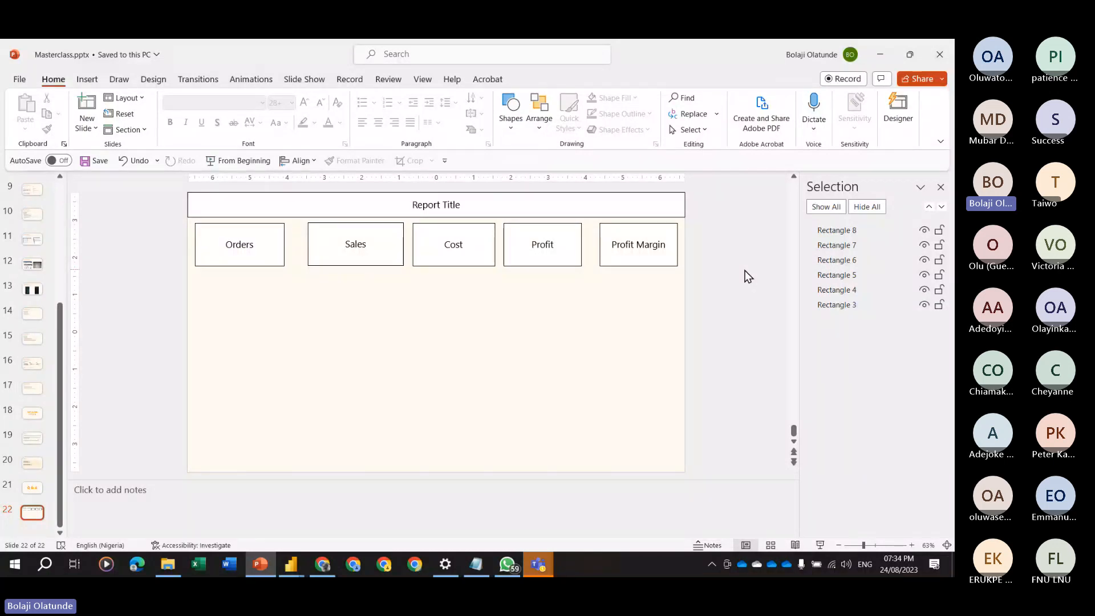
Duplicate the Sales box below Orders and label the copy "Sales by Product".
{"action": "left_click", "coordinate": [329, 224]}
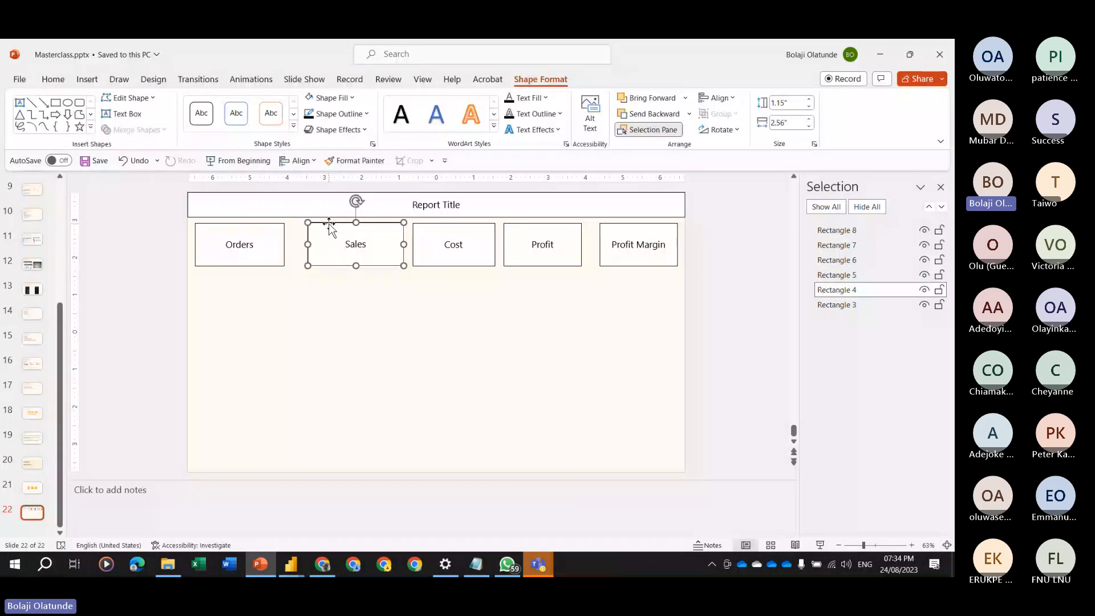
{"action": "left_click_drag", "start_coordinate": [329, 224], "coordinate": [214, 284]}
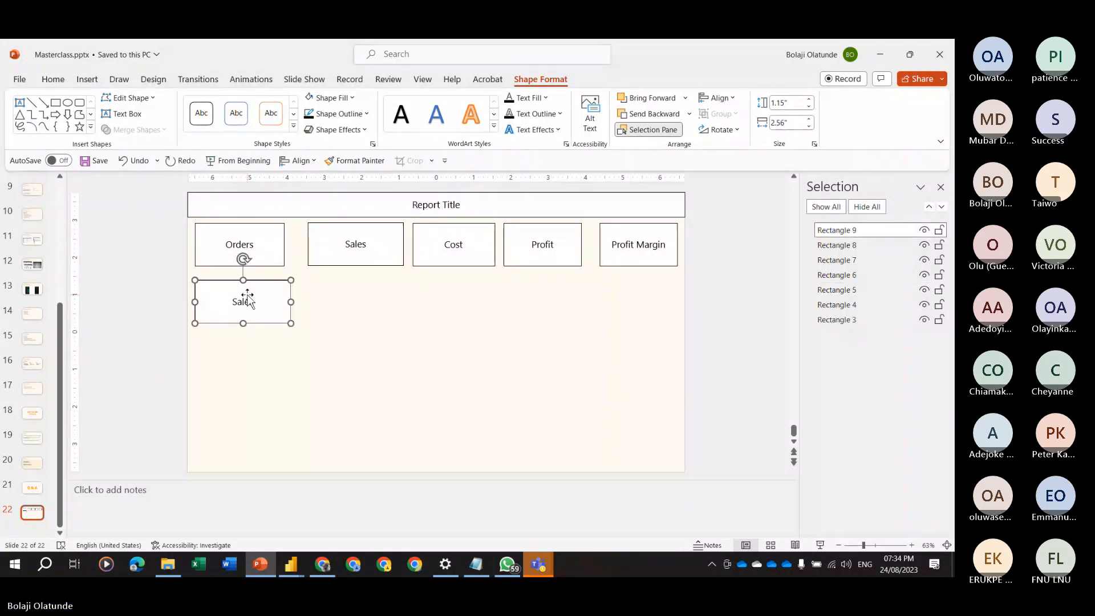
{"action": "left_click", "coordinate": [249, 303]}
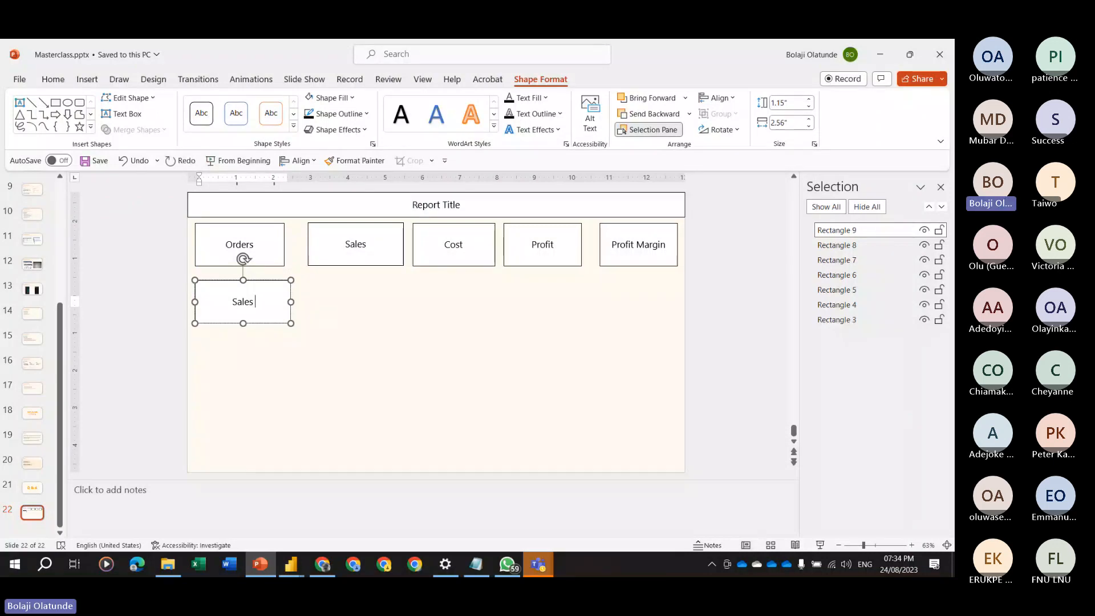
{"action": "type", "text": "by Produc"}
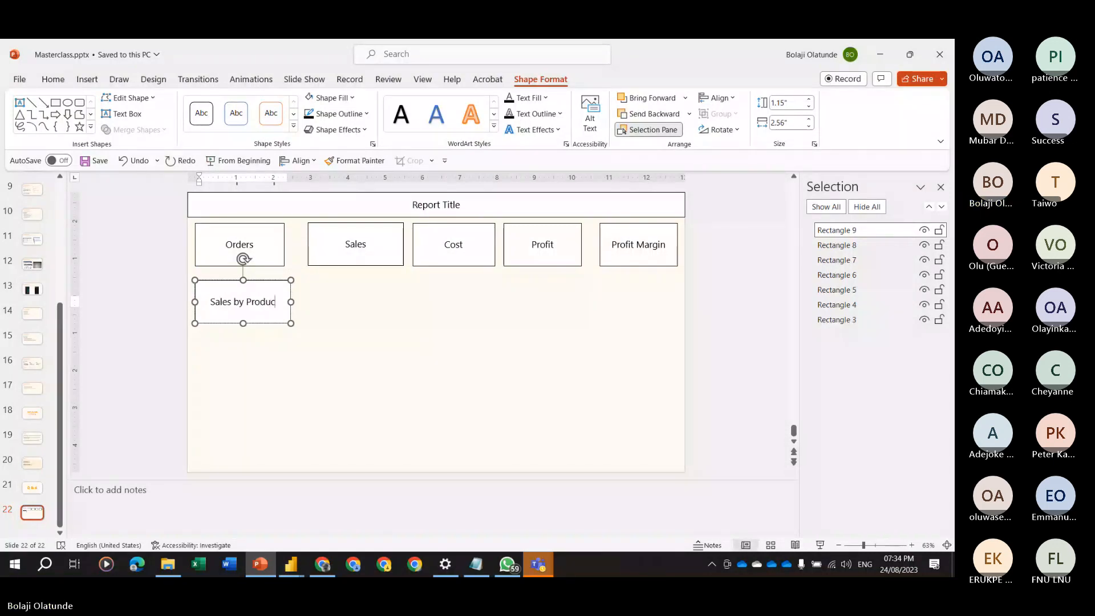
{"action": "type", "text": "t"}
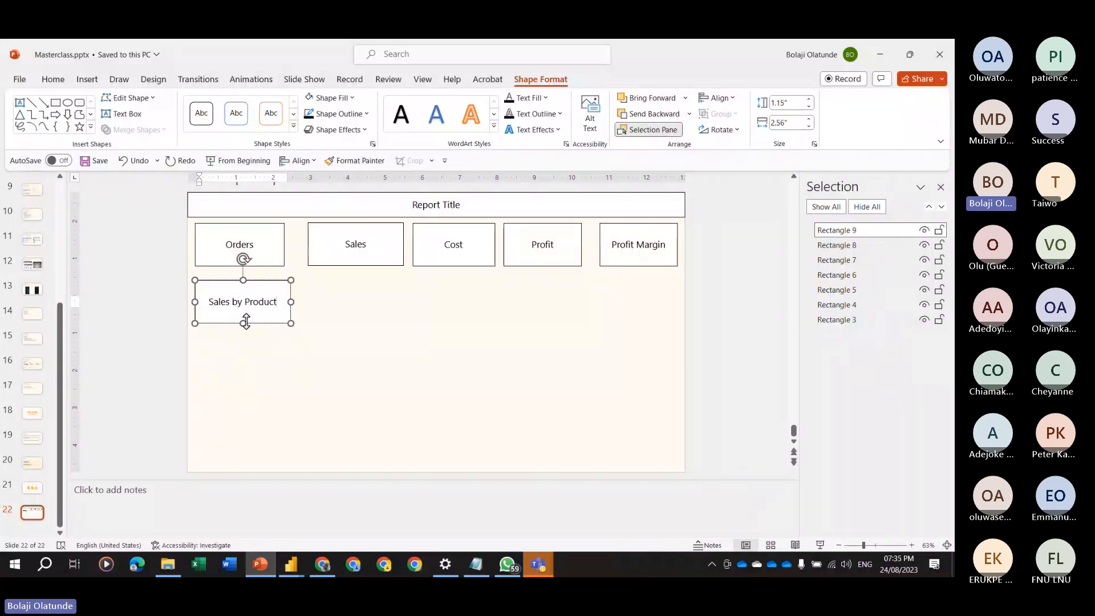
Enlarge the Sales by Product box to about 2.27" high and 4.92" wide and add a second line reading "Bar chart".
{"action": "left_click_drag", "start_coordinate": [291, 323], "coordinate": [377, 365]}
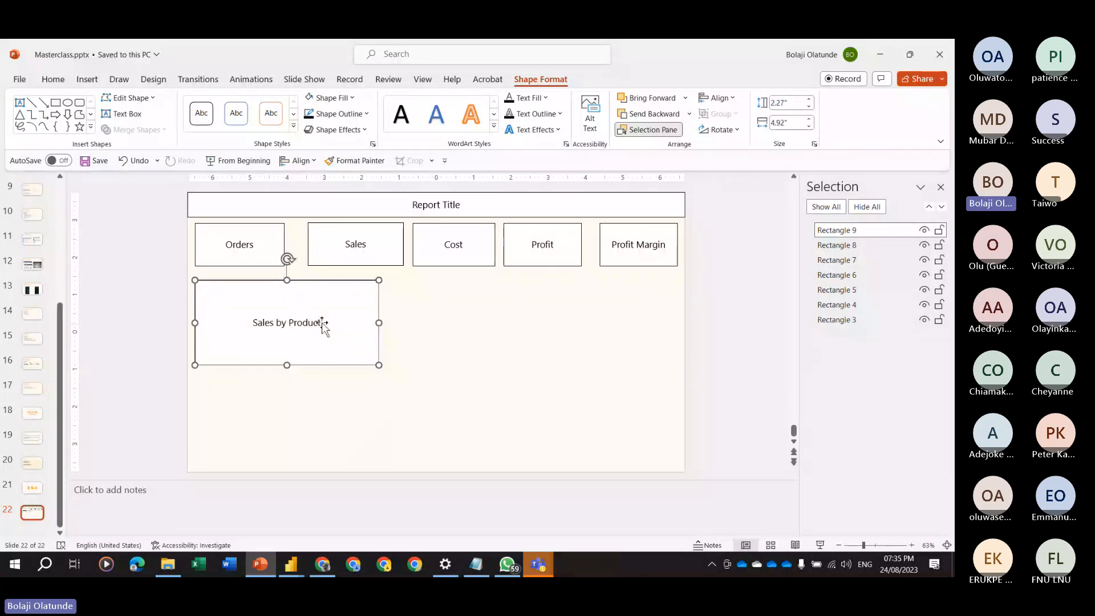
{"action": "left_click", "coordinate": [318, 322]}
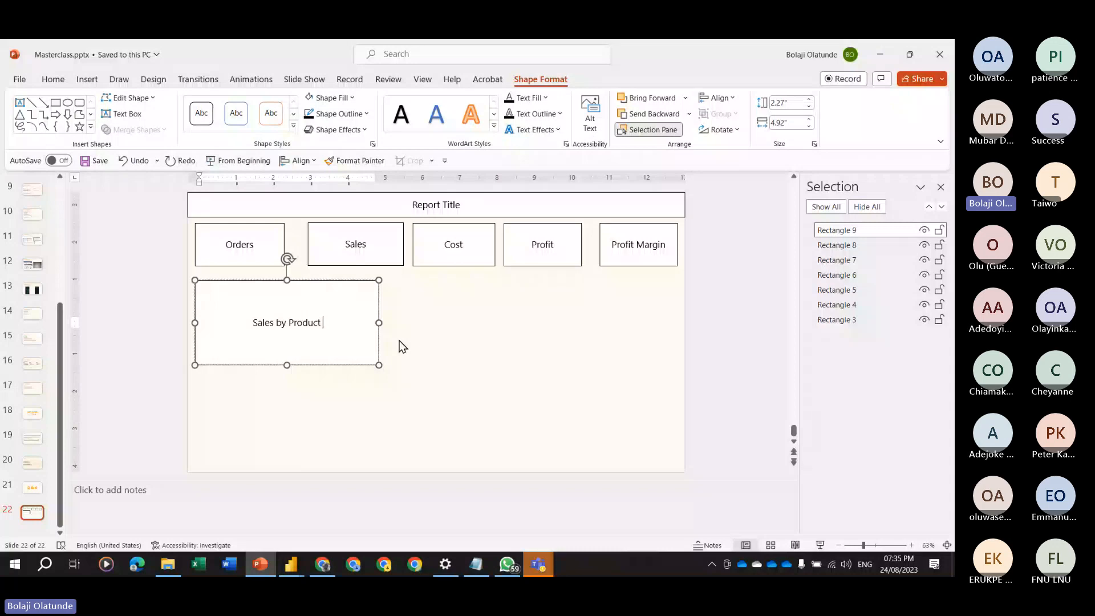
{"action": "key", "text": "Return"}
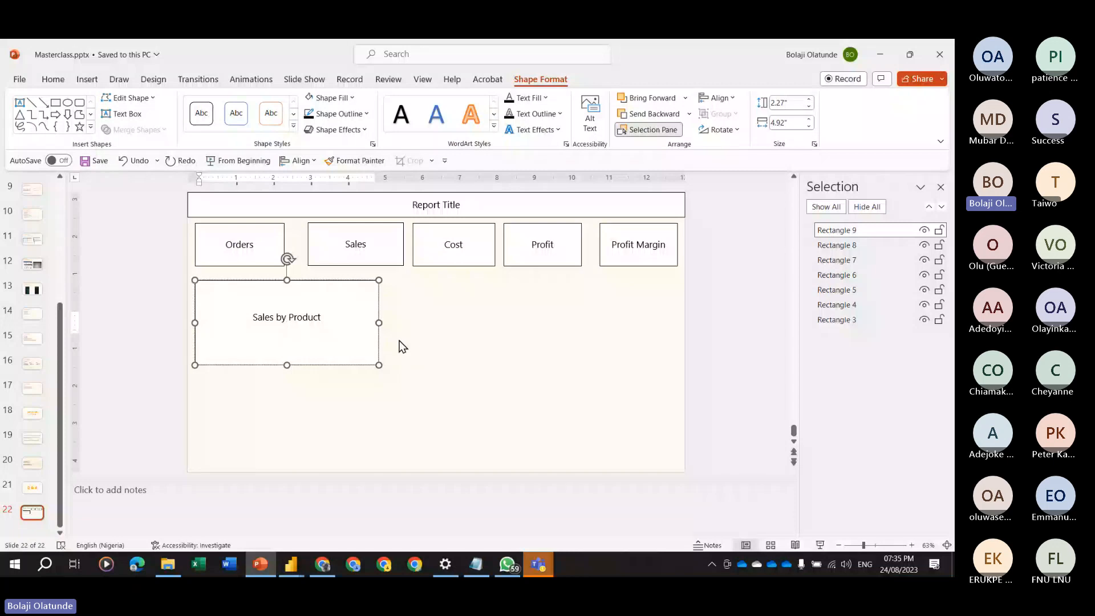
{"action": "type", "text": "B"}
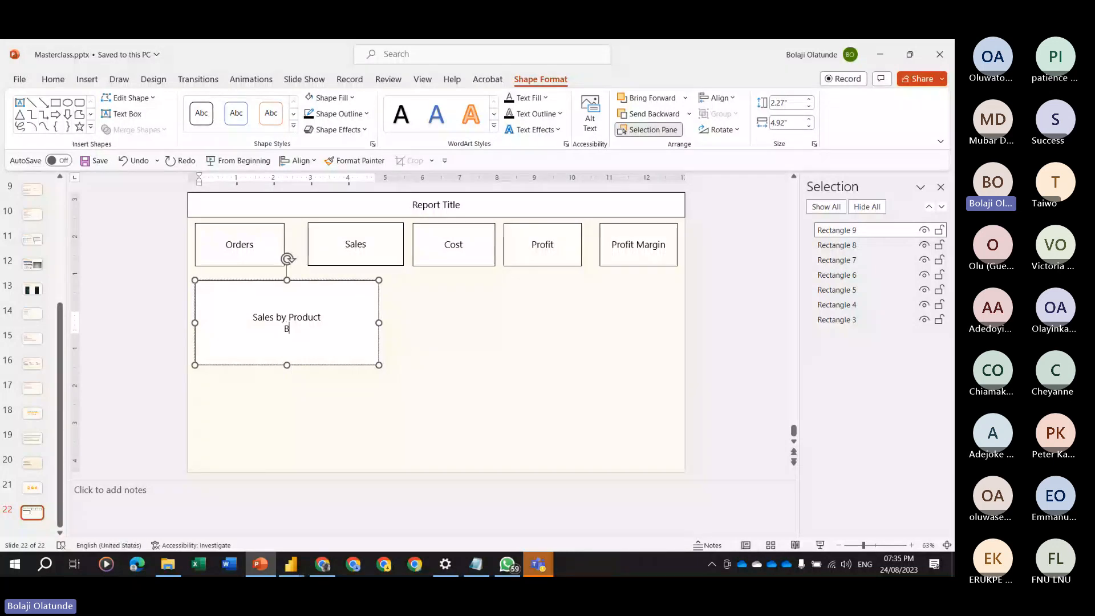
{"action": "type", "text": "ar char"}
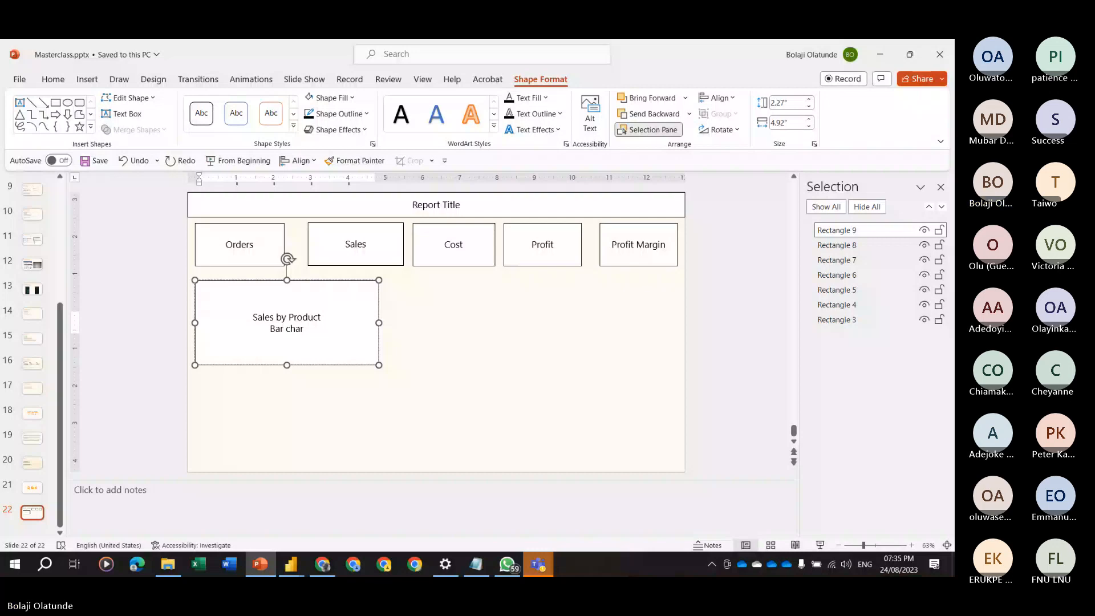
{"action": "type", "text": "t"}
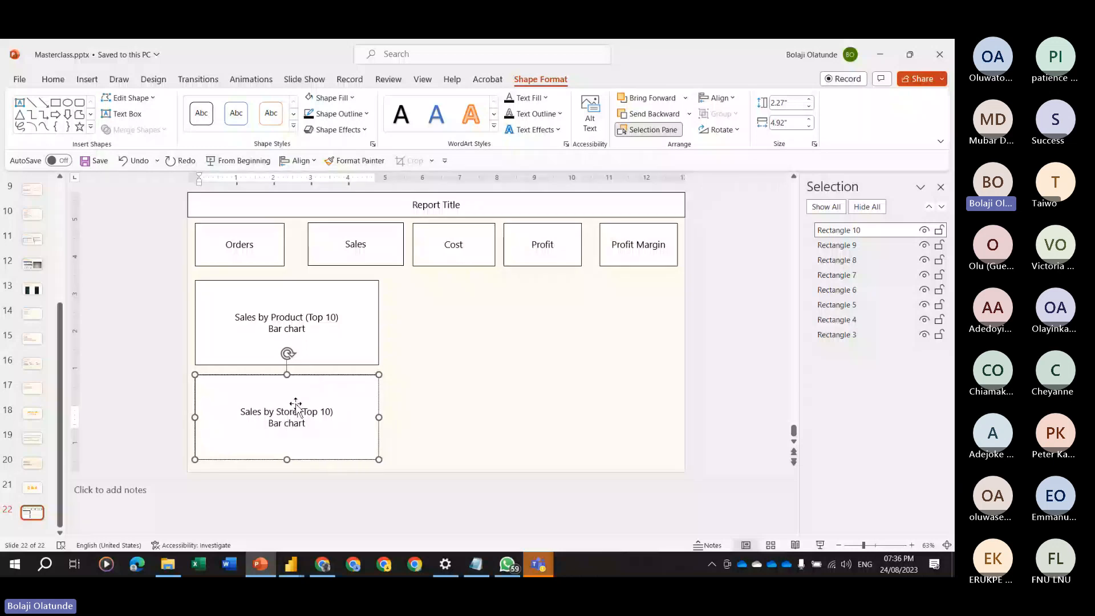
Change the heading of the upper bar chart box to "Sales/Profit by Product (Top 10)".
{"action": "key", "text": "Escape"}
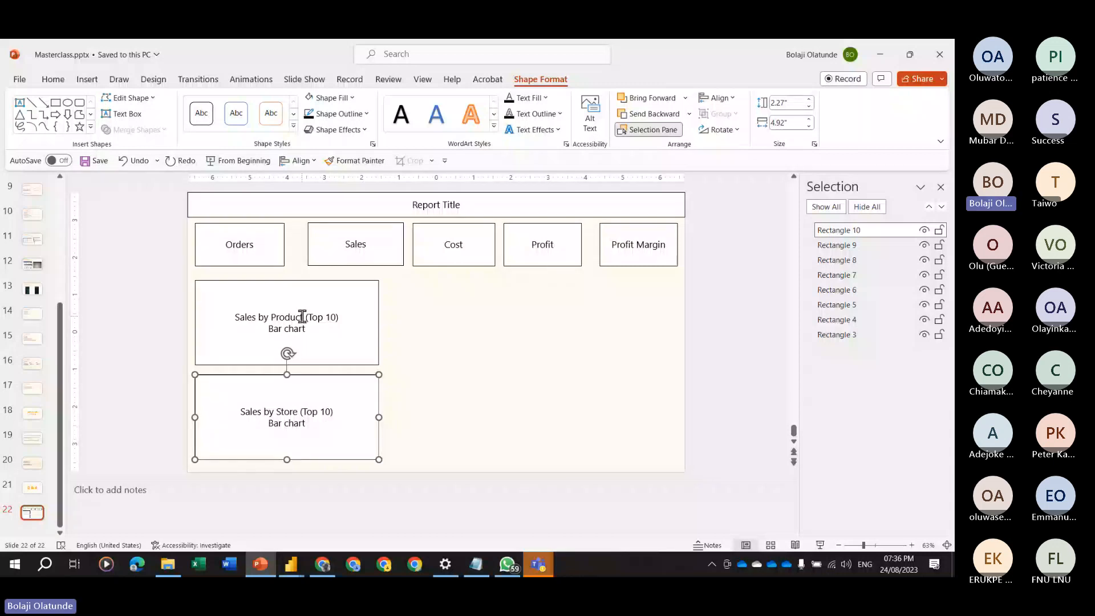
{"action": "key", "text": "Escape"}
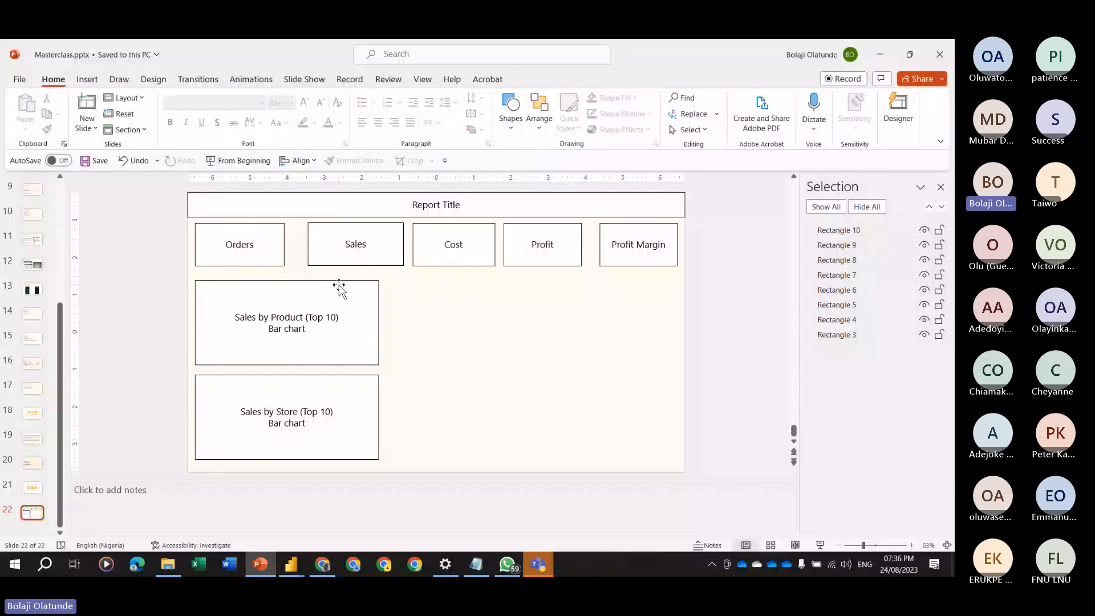
{"action": "left_click", "coordinate": [339, 288]}
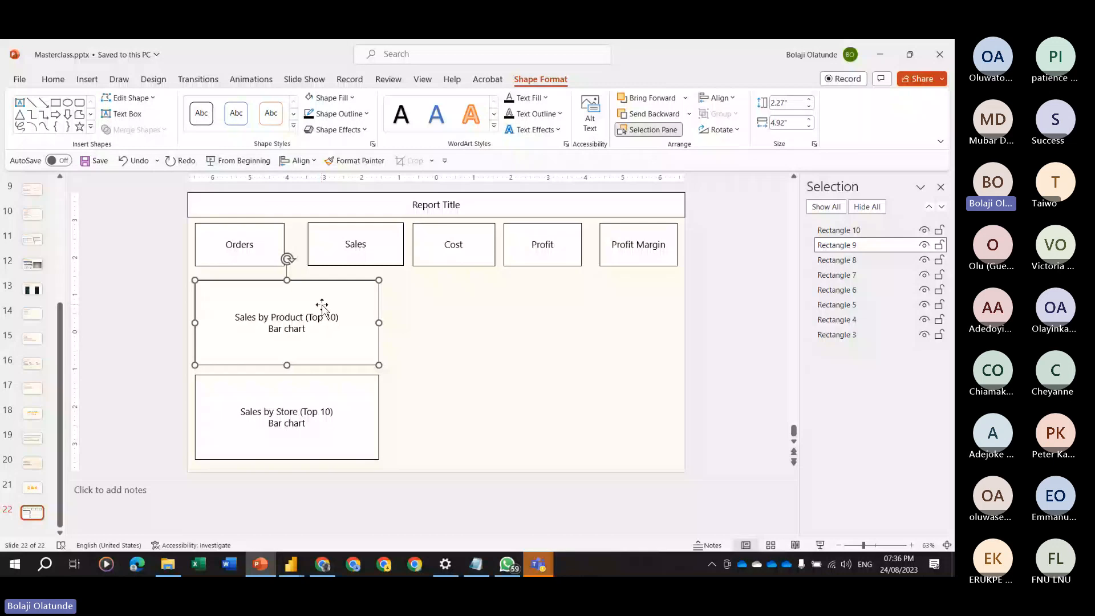
{"action": "left_click", "coordinate": [255, 317]}
{"action": "type", "text": "/"}
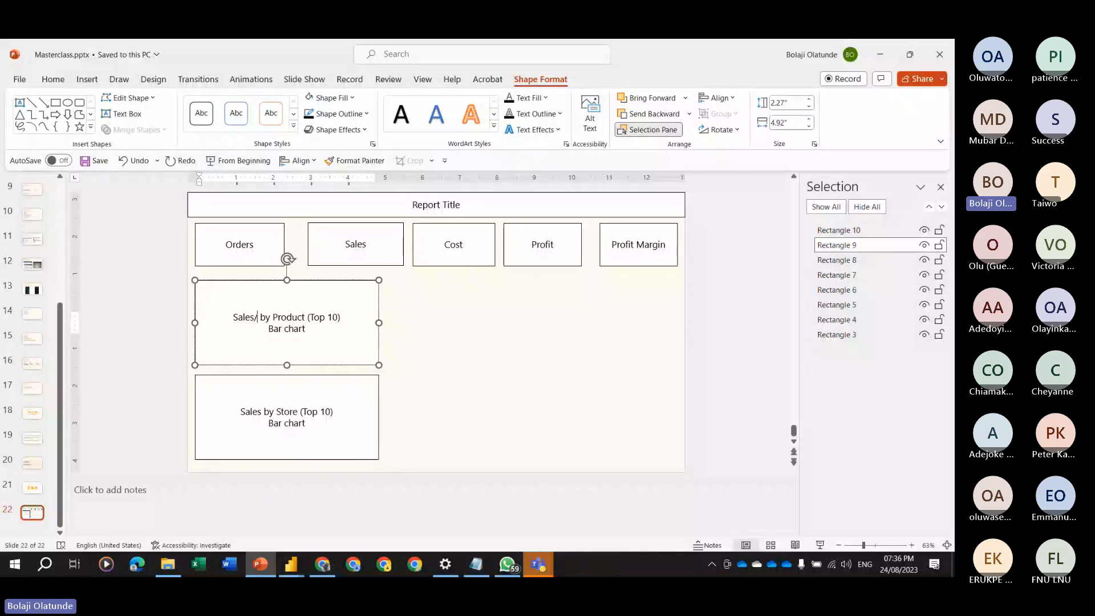
{"action": "type", "text": "Profit"}
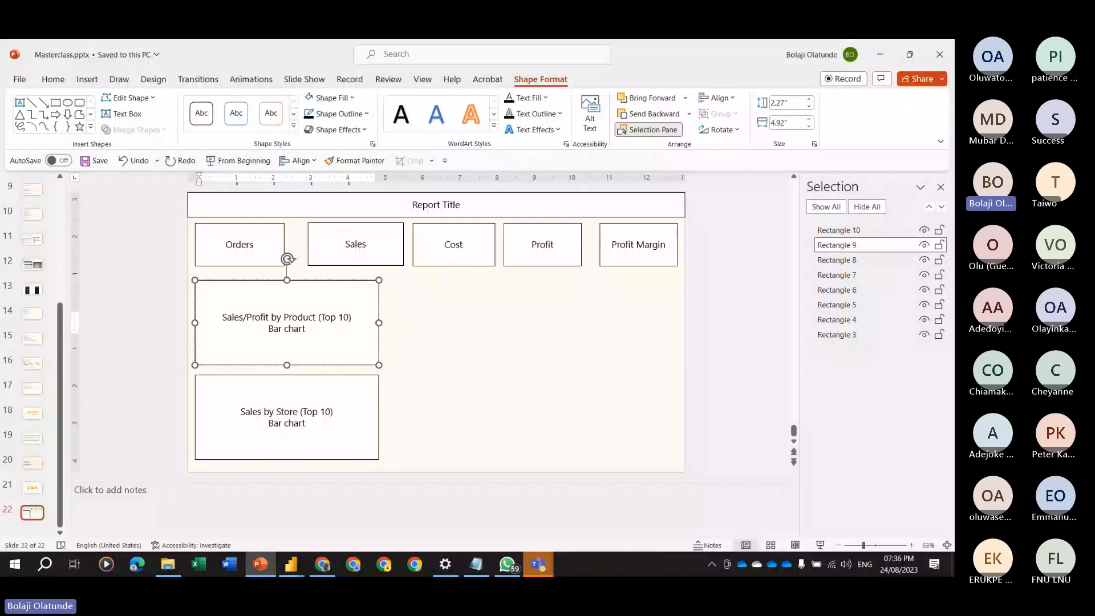
{"action": "key", "text": "Escape"}
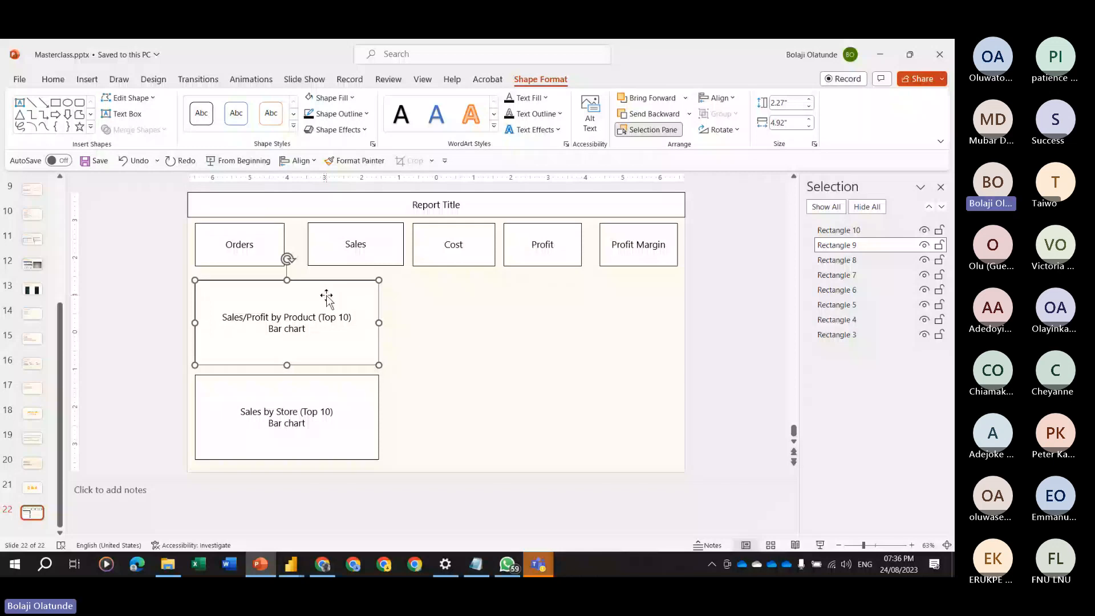
Duplicate the Sales/Profit by Product box to its right and change the copy's heading to "Sales/Profit by Customer Location (Top 10)".
{"action": "key", "text": "Tab"}
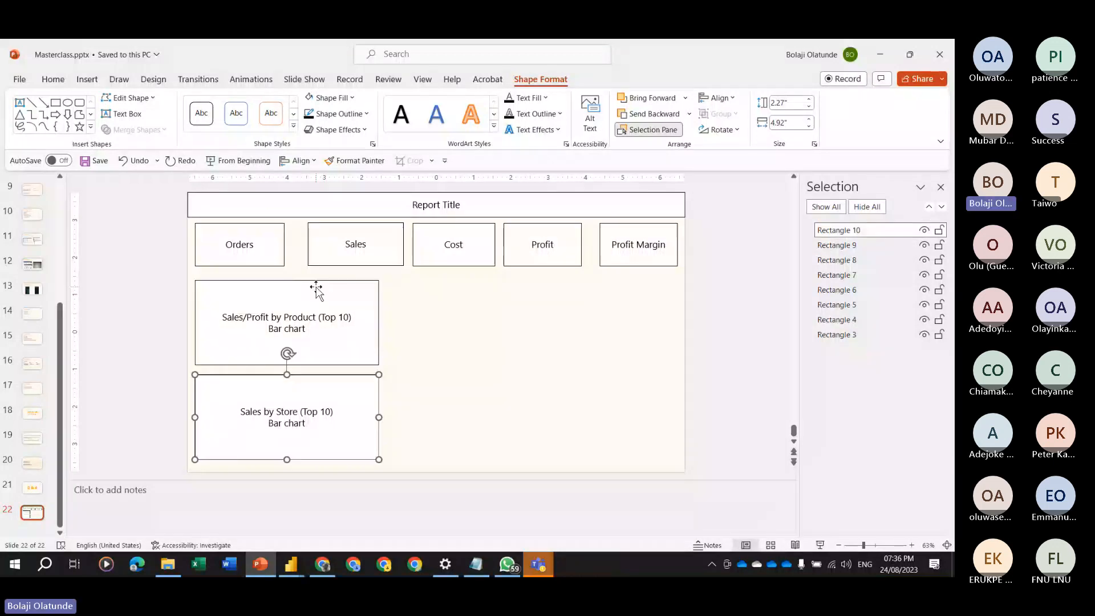
{"action": "left_click_drag", "start_coordinate": [317, 291], "coordinate": [520, 292]}
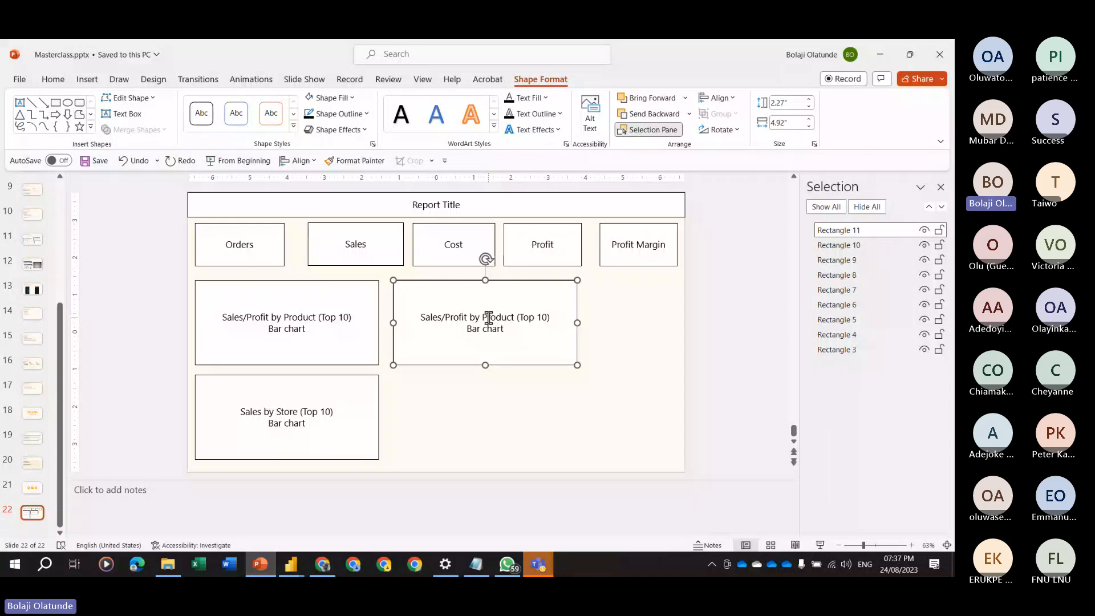
{"action": "left_click_drag", "start_coordinate": [488, 317], "coordinate": [509, 319]}
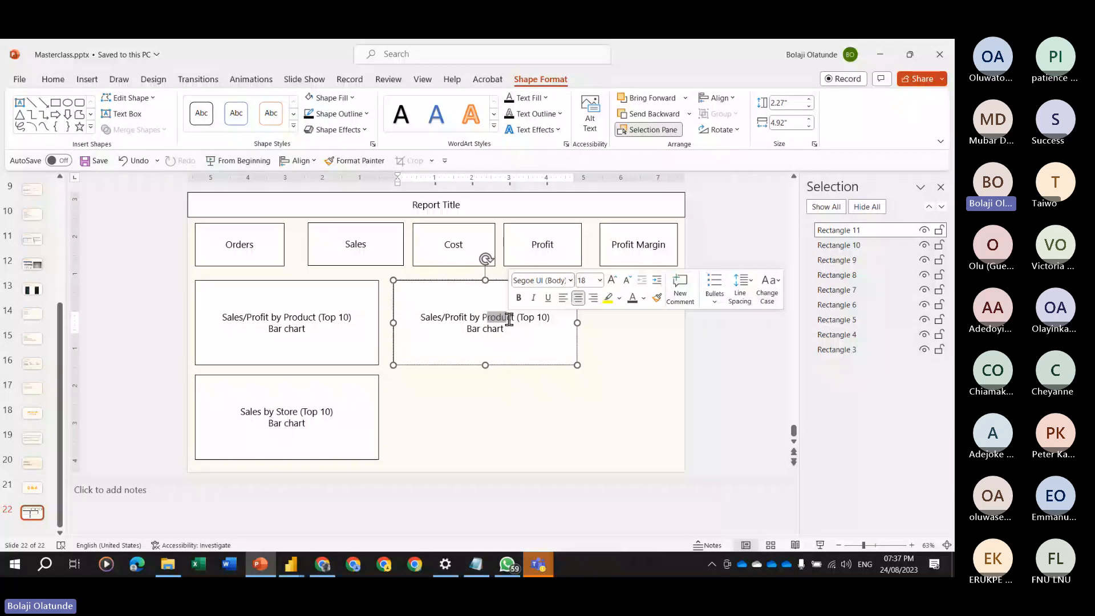
{"action": "key", "text": "BackSpace"}
{"action": "type", "text": "Customer"}
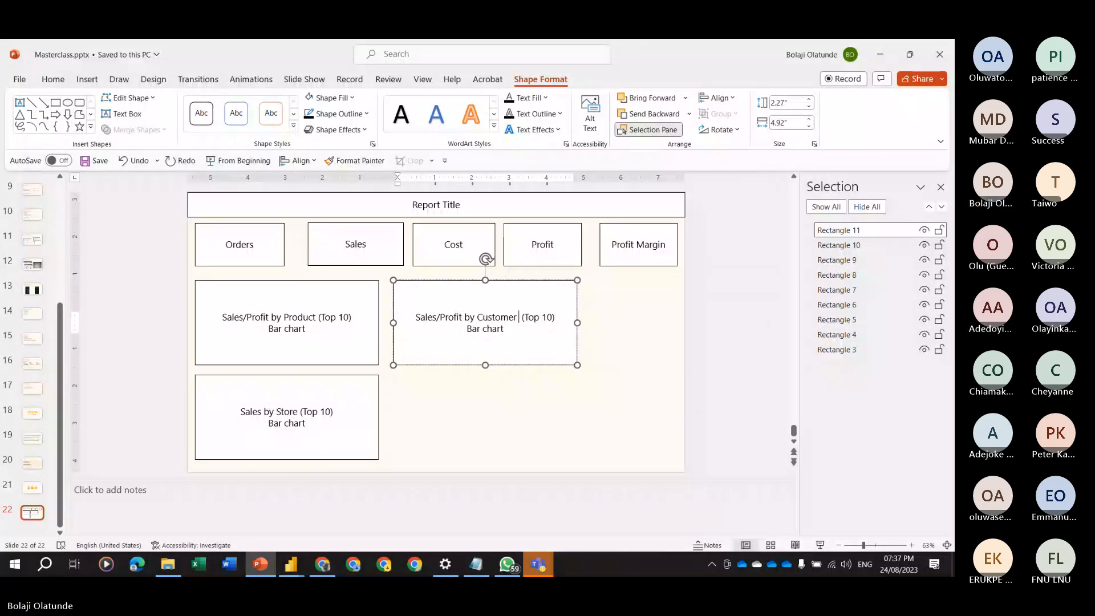
{"action": "type", "text": " Location"}
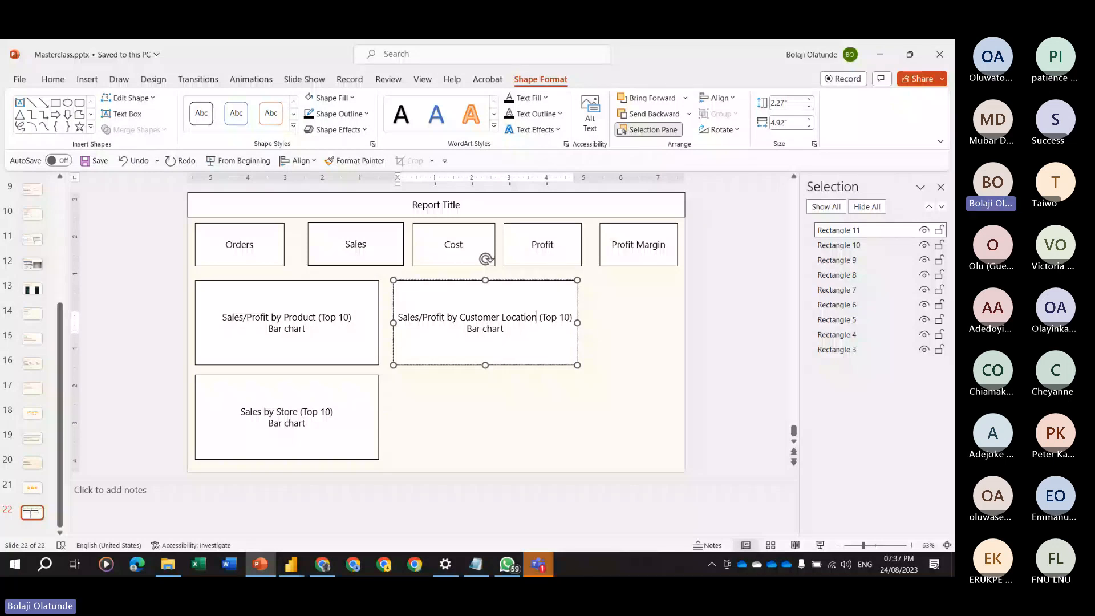
Narrow the Customer Location box to about 3.97" and add the line "Drillthrough to Customer Demography (e.g gender, age, etc)".
{"action": "left_click_drag", "start_coordinate": [577, 323], "coordinate": [561, 327]}
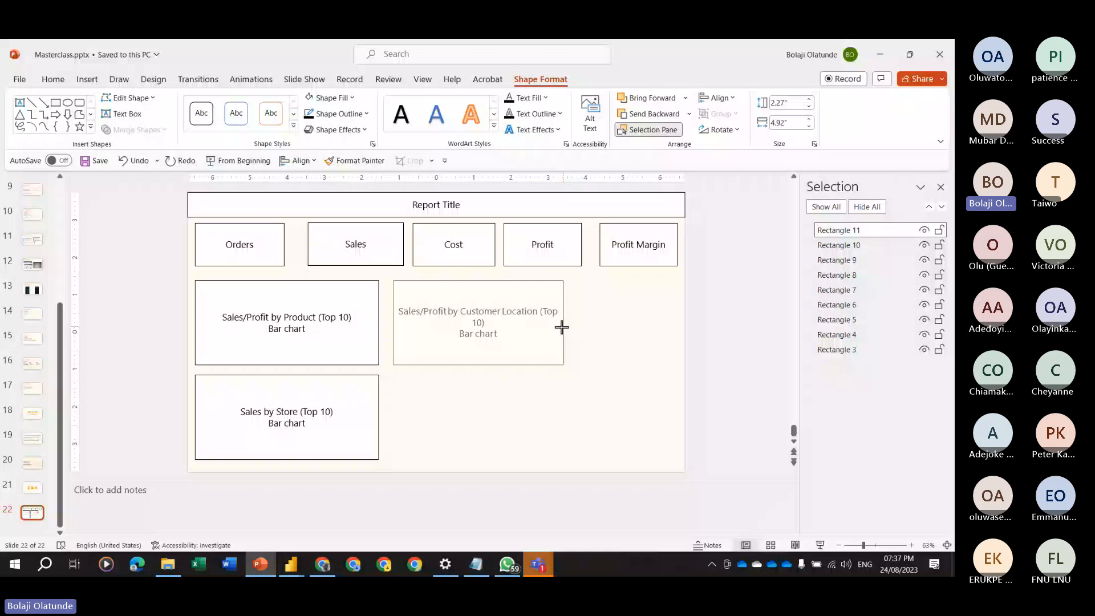
{"action": "left_click_drag", "start_coordinate": [562, 327], "coordinate": [541, 325]}
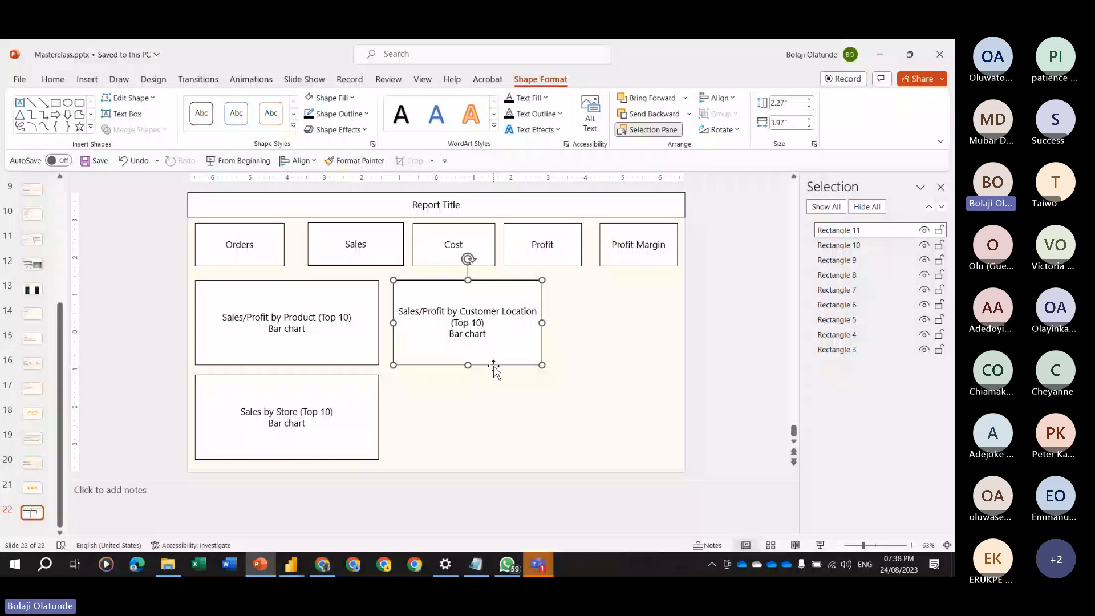
{"action": "left_click", "coordinate": [493, 364]}
{"action": "key", "text": "Return"}
{"action": "type", "text": "Drillthrough to Cus"}
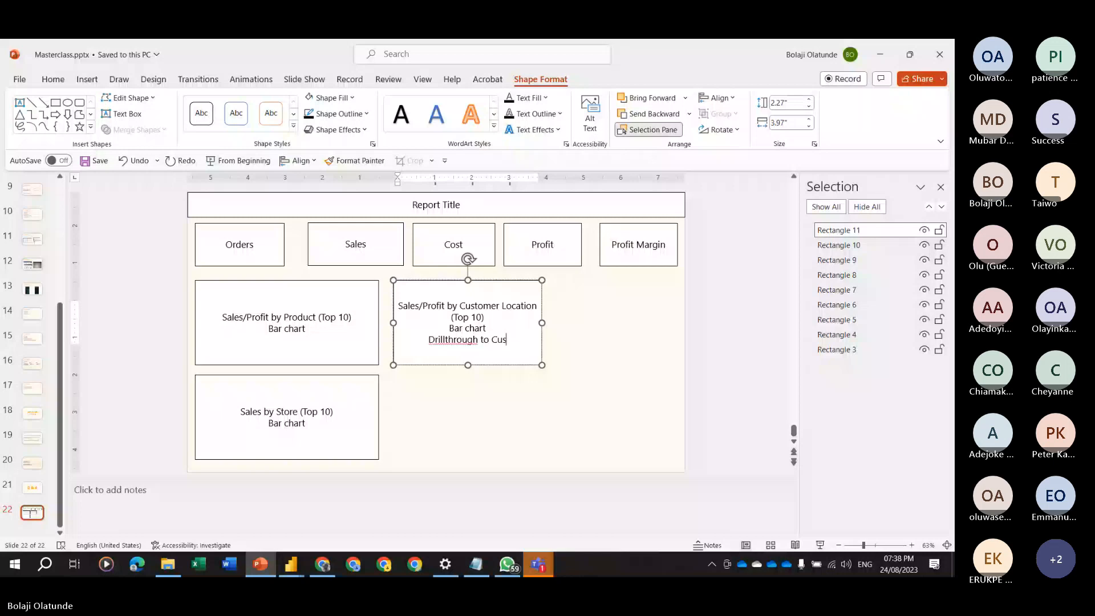
{"action": "type", "text": "t"}
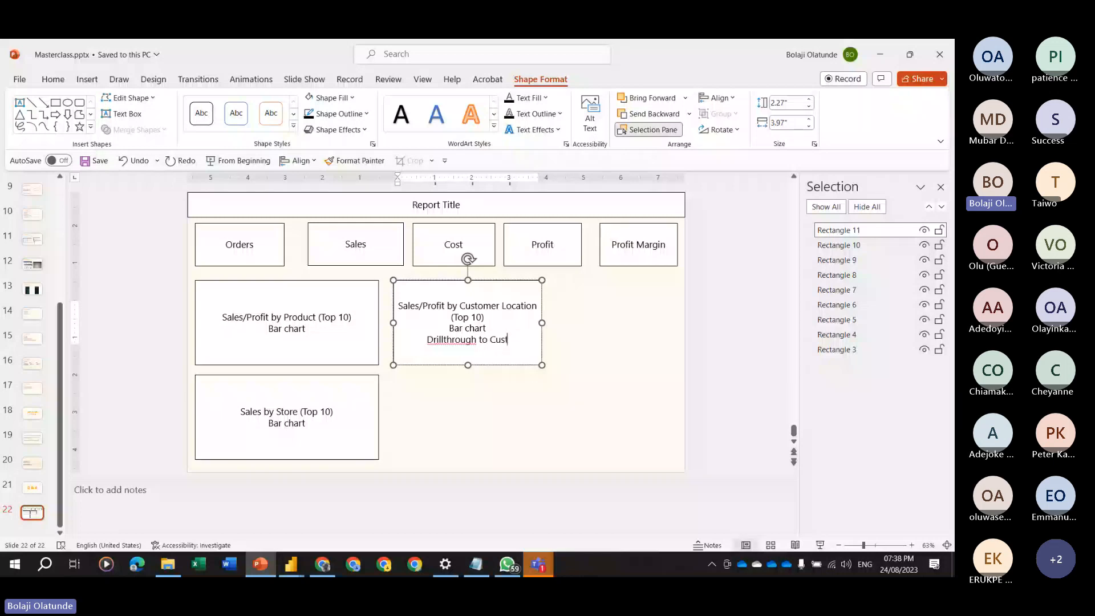
{"action": "type", "text": "omer Demography (e.g"}
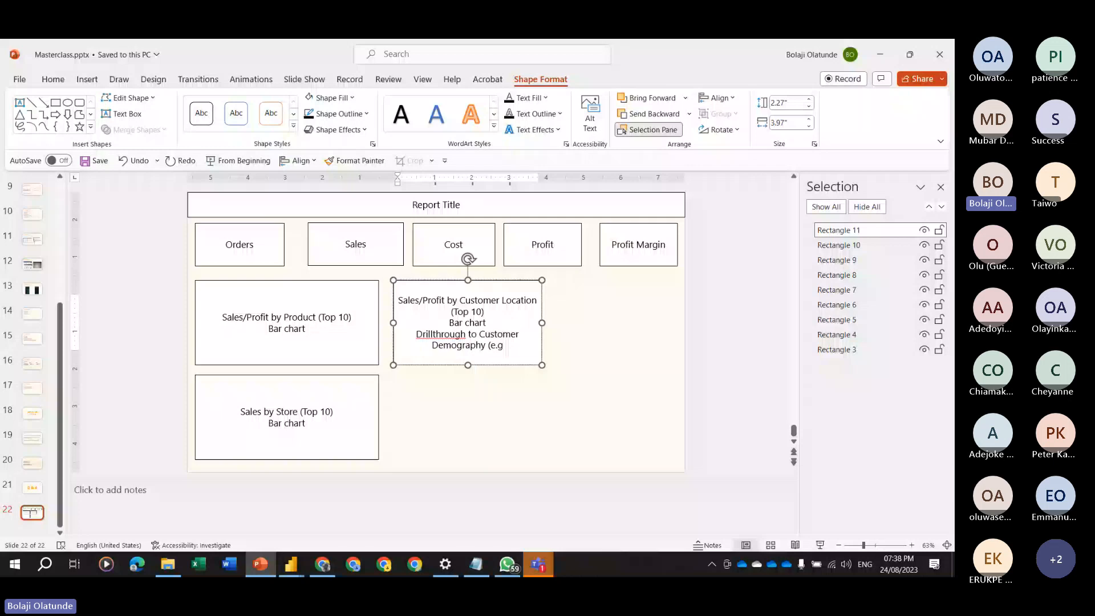
{"action": "type", "text": " gender, ag"}
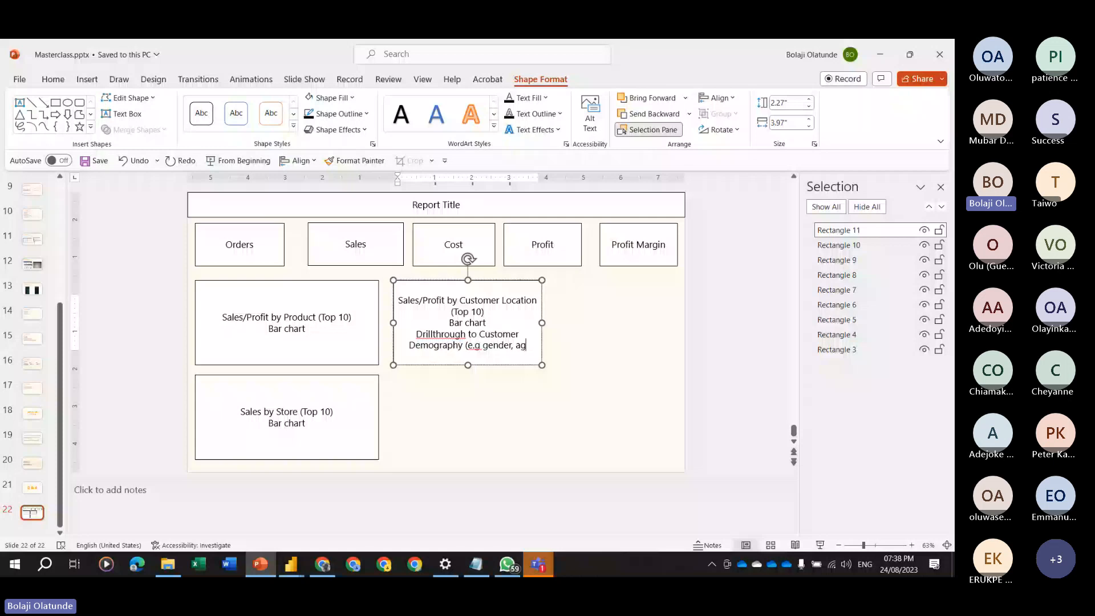
{"action": "type", "text": "e, etc)"}
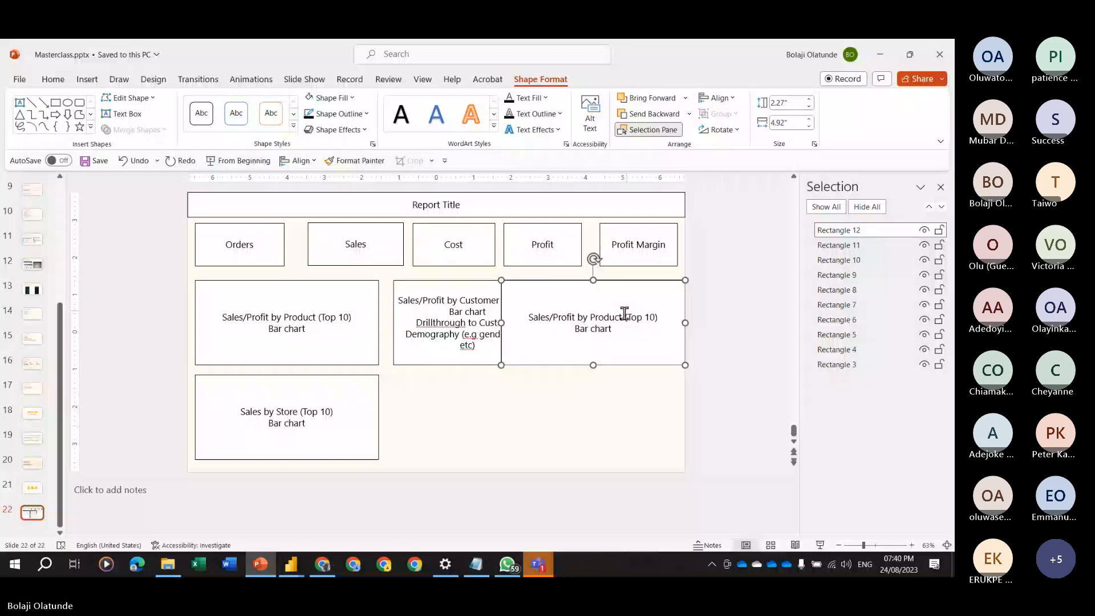
Change the copied product box's heading to "Sales/Profit over time (days)" and its second line to "Line chart".
{"action": "left_click_drag", "start_coordinate": [578, 317], "coordinate": [754, 313]}
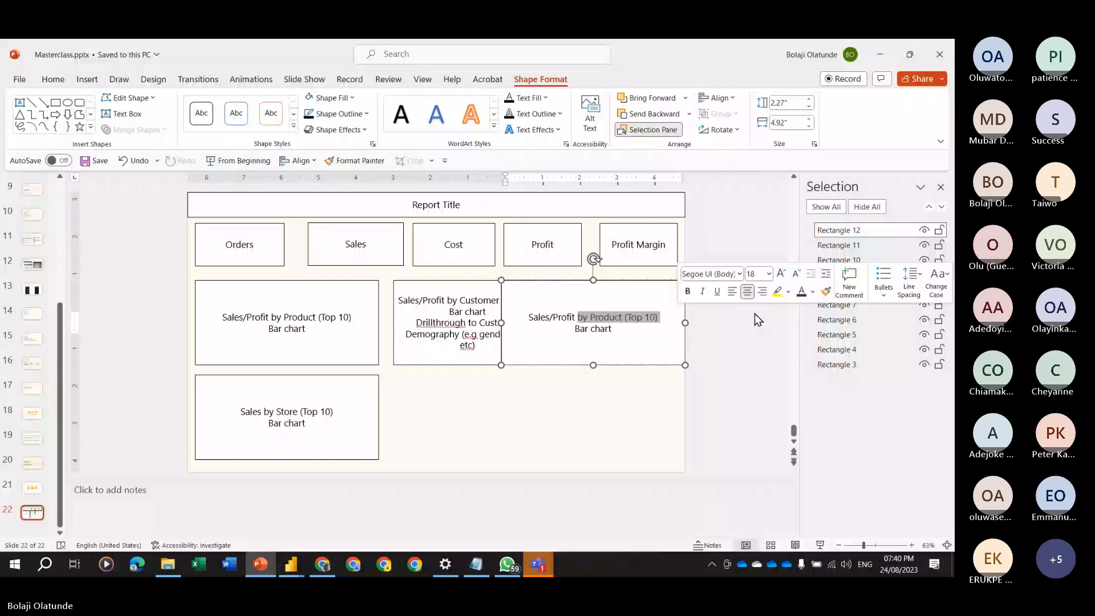
{"action": "key", "text": "ctrl+z"}
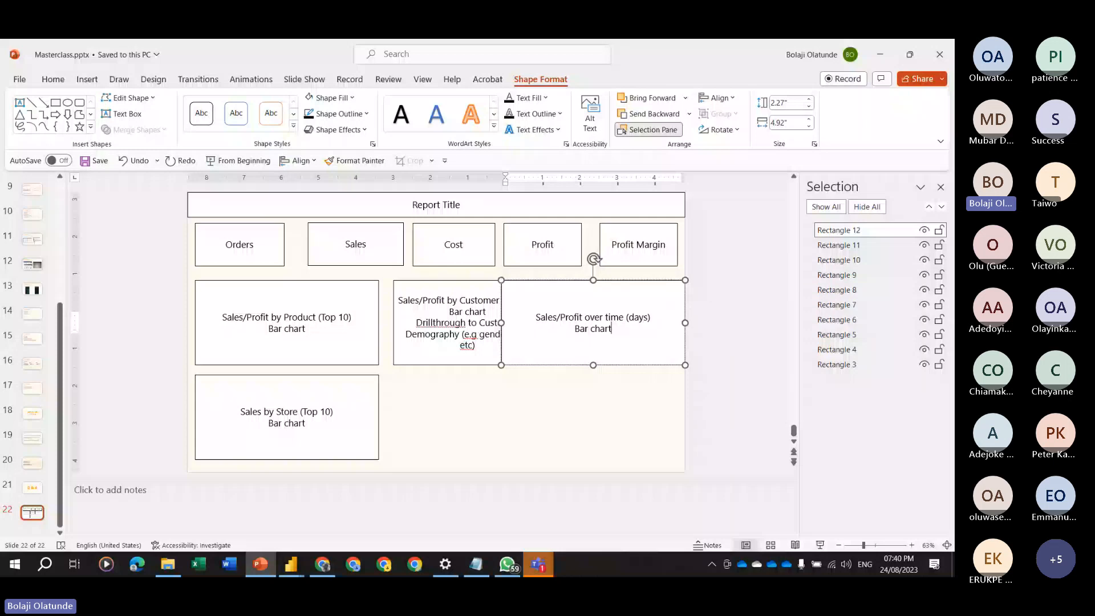
{"action": "key", "text": "ctrl+y"}
{"action": "key", "text": "ctrl+y"}
{"action": "key", "text": "ctrl+y"}
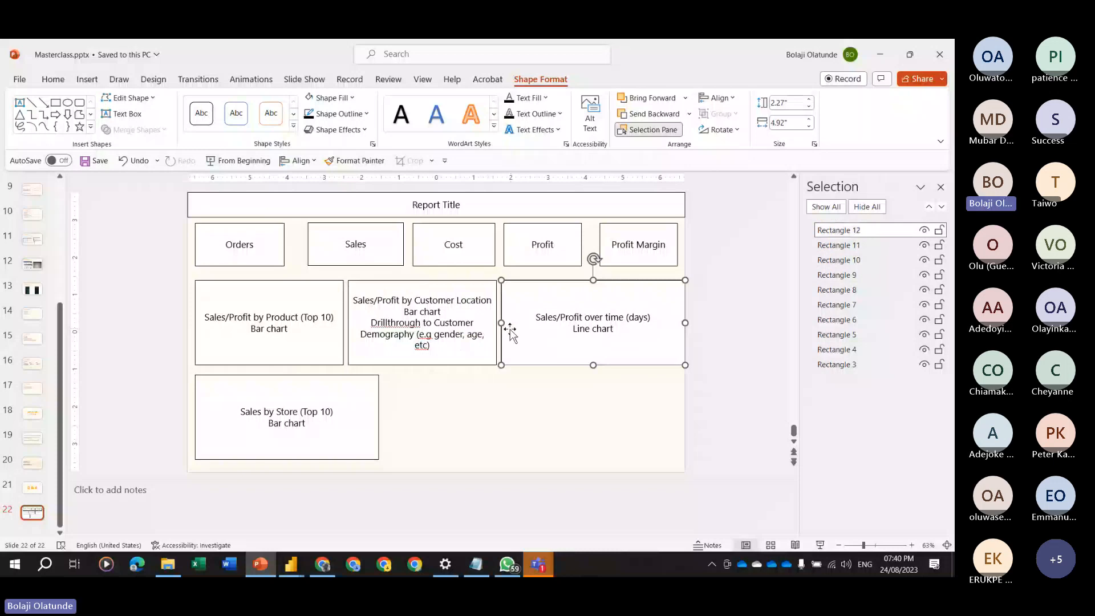
Narrow the Sales/Profit over time box to about 4.21" and position the Customer Location box midway between its neighbouring boxes.
{"action": "left_click_drag", "start_coordinate": [511, 331], "coordinate": [503, 323]}
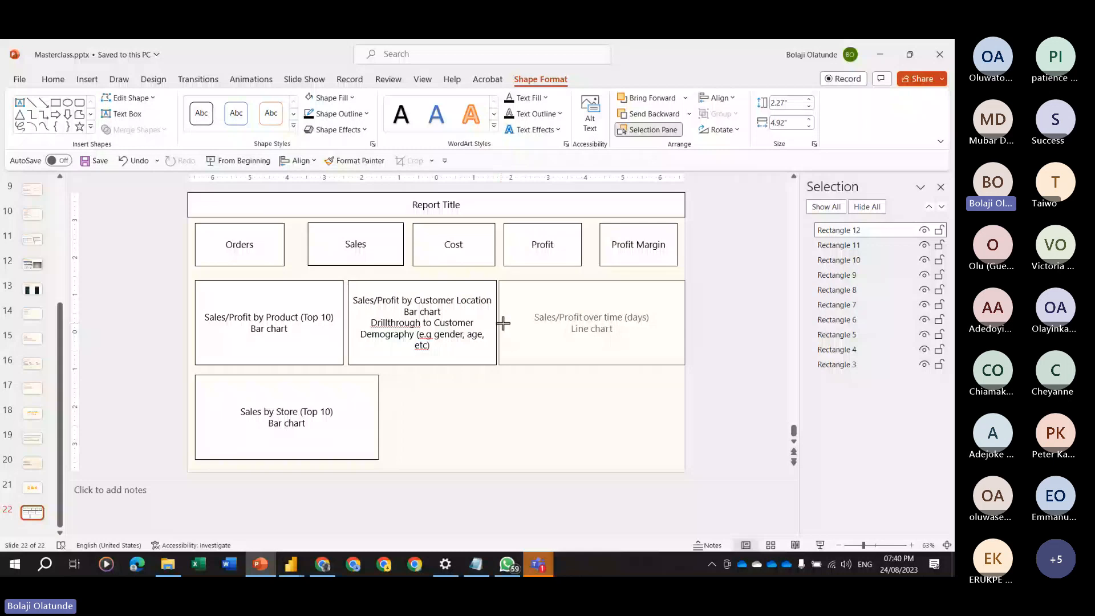
{"action": "left_click_drag", "start_coordinate": [503, 323], "coordinate": [503, 323]}
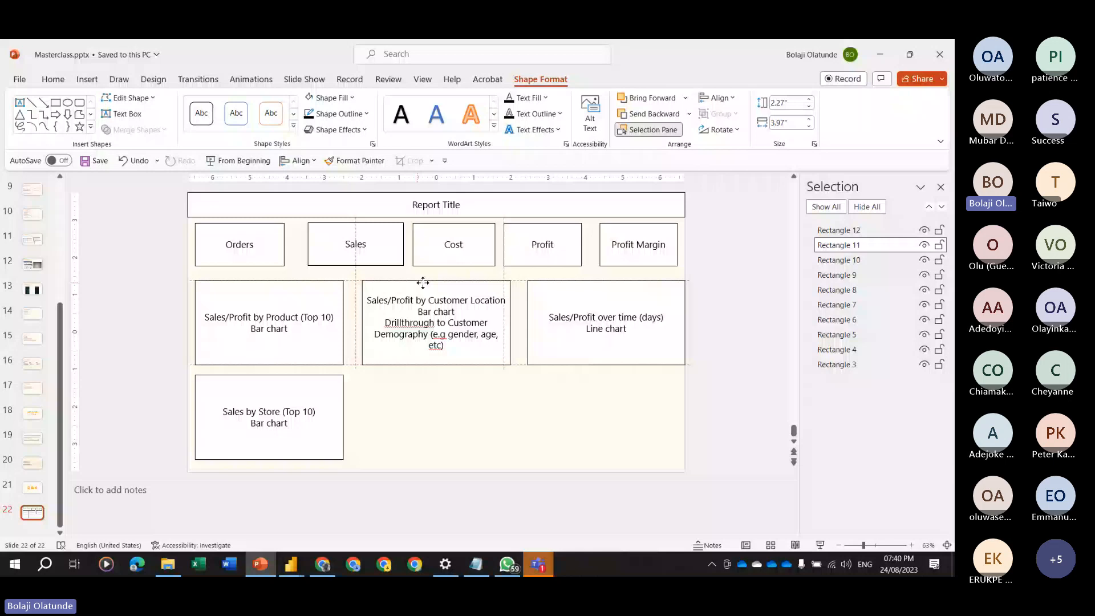
{"action": "left_click_drag", "start_coordinate": [423, 283], "coordinate": [426, 282]}
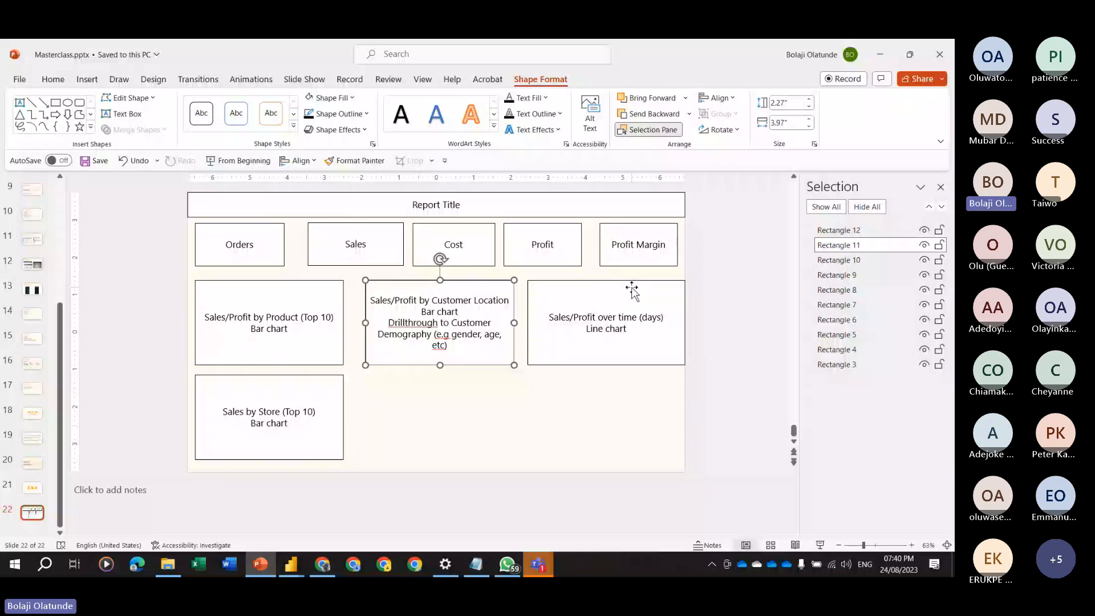
{"action": "left_click", "coordinate": [582, 283]}
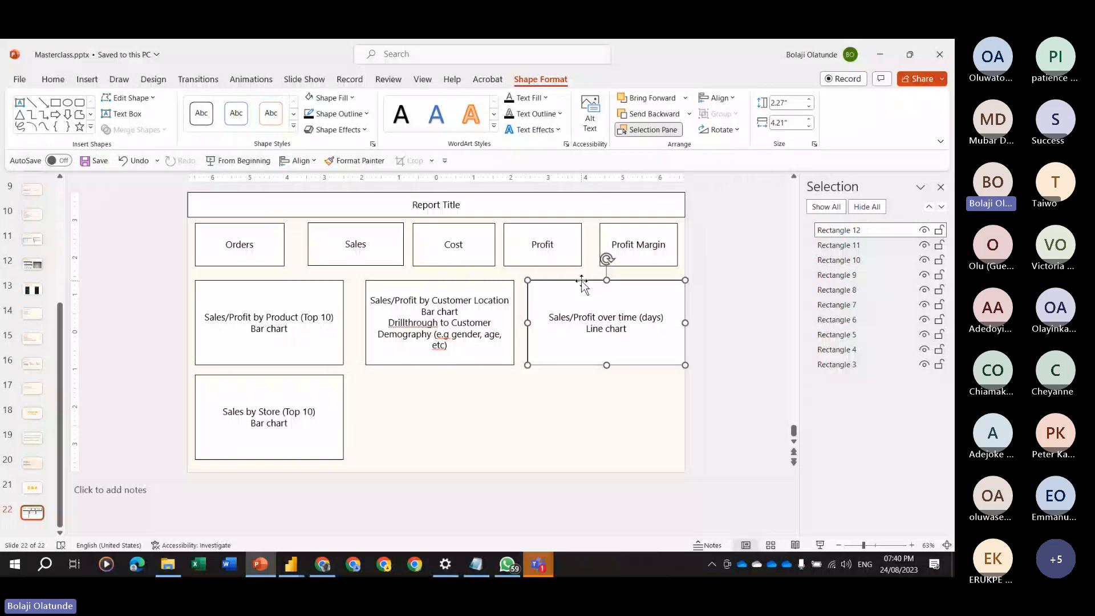
Duplicate the Sales/Profit over time box directly below and relabel the copy "Sales/Profit by Day of Week" with the second line "Column Chart".
{"action": "left_click_drag", "start_coordinate": [582, 280], "coordinate": [593, 362]}
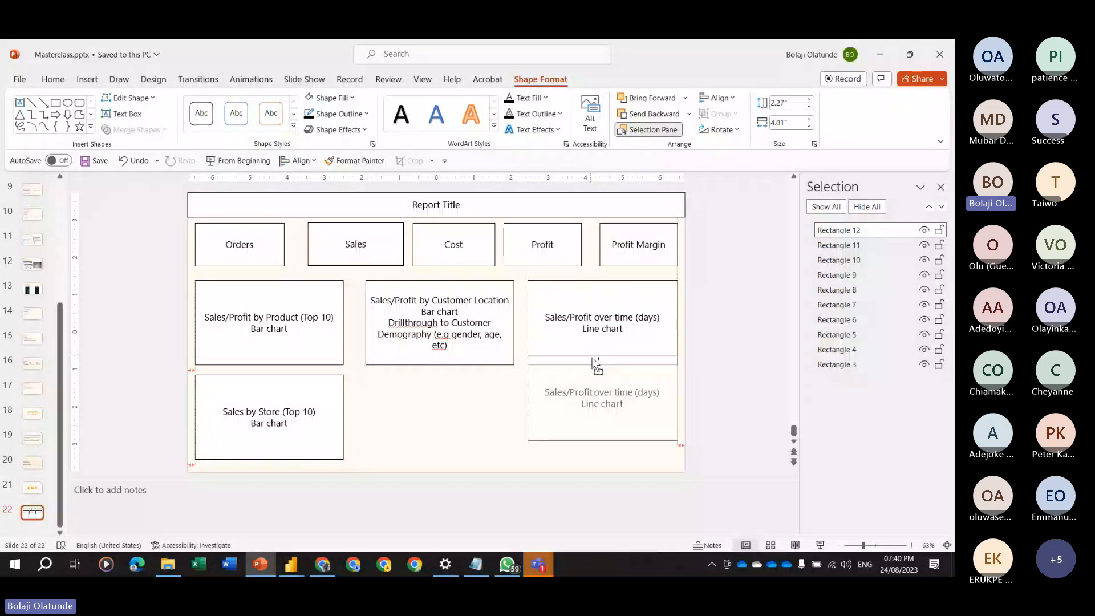
{"action": "type", "text": "by D"}
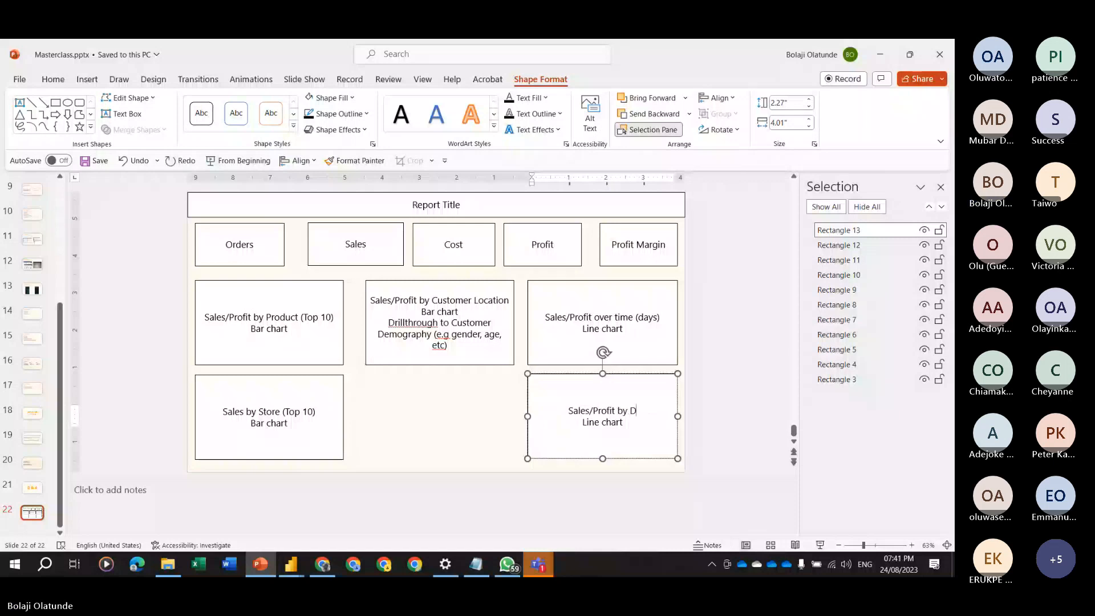
{"action": "type", "text": "ay"}
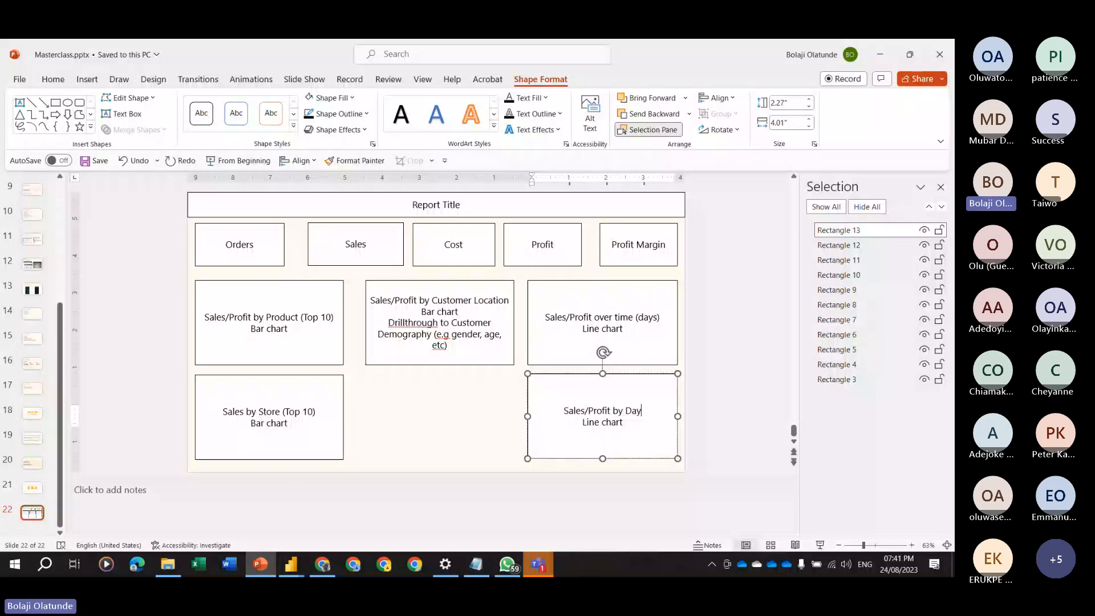
{"action": "type", "text": " of Week"}
{"action": "key", "text": "Down"}
{"action": "key", "text": "shift+Home"}
{"action": "type", "text": "Colu"}
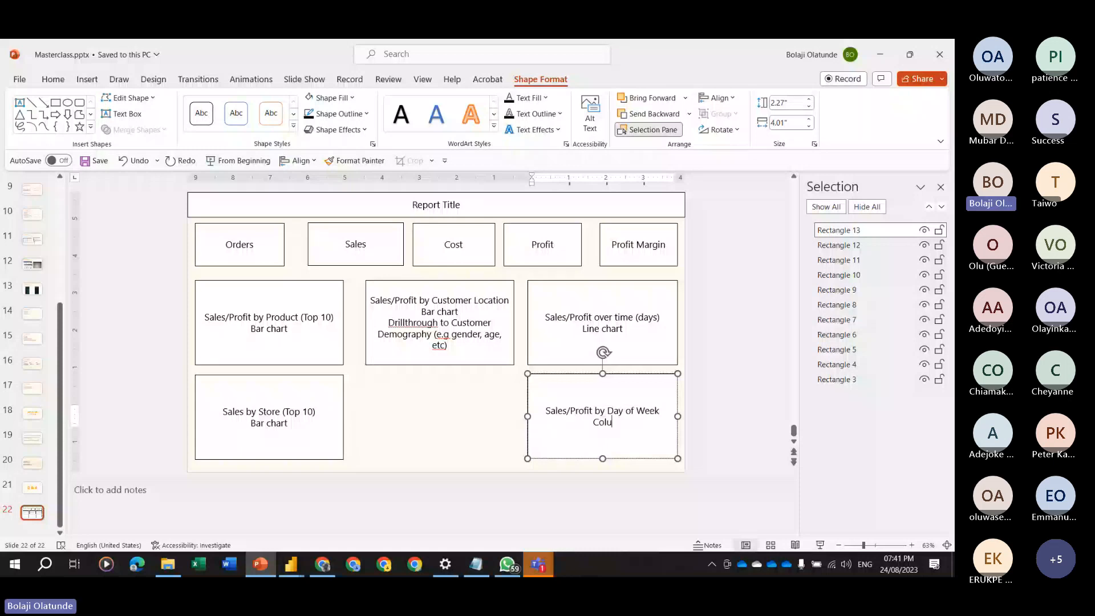
{"action": "type", "text": "mn Chart"}
{"action": "left_click", "coordinate": [736, 344]}
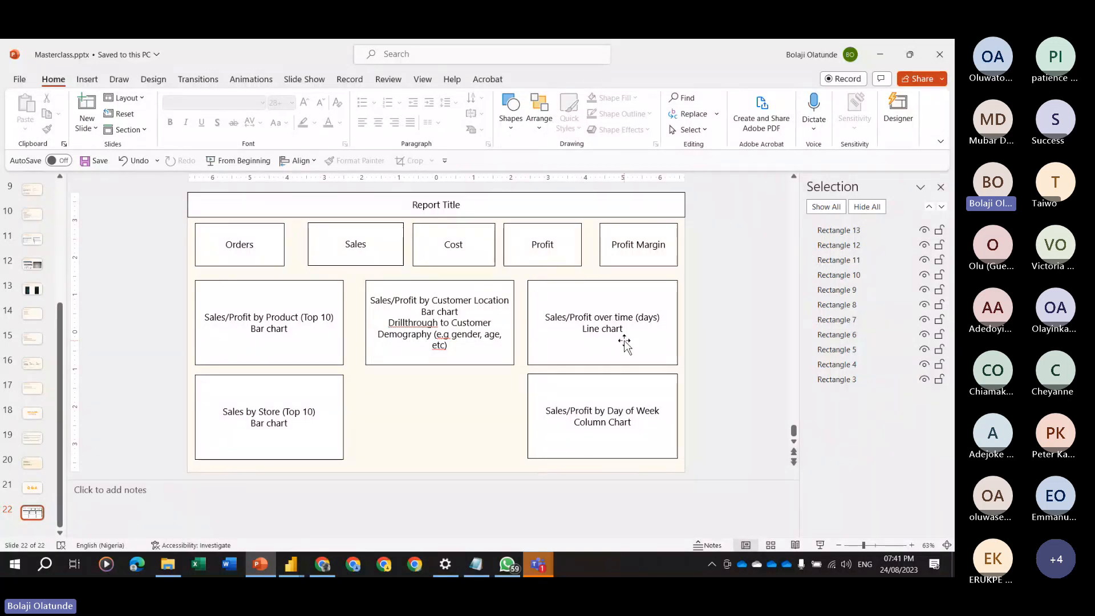
Replace the report title text with "Financial Performance for the Month of Aug, 2023".
{"action": "left_click", "coordinate": [263, 204]}
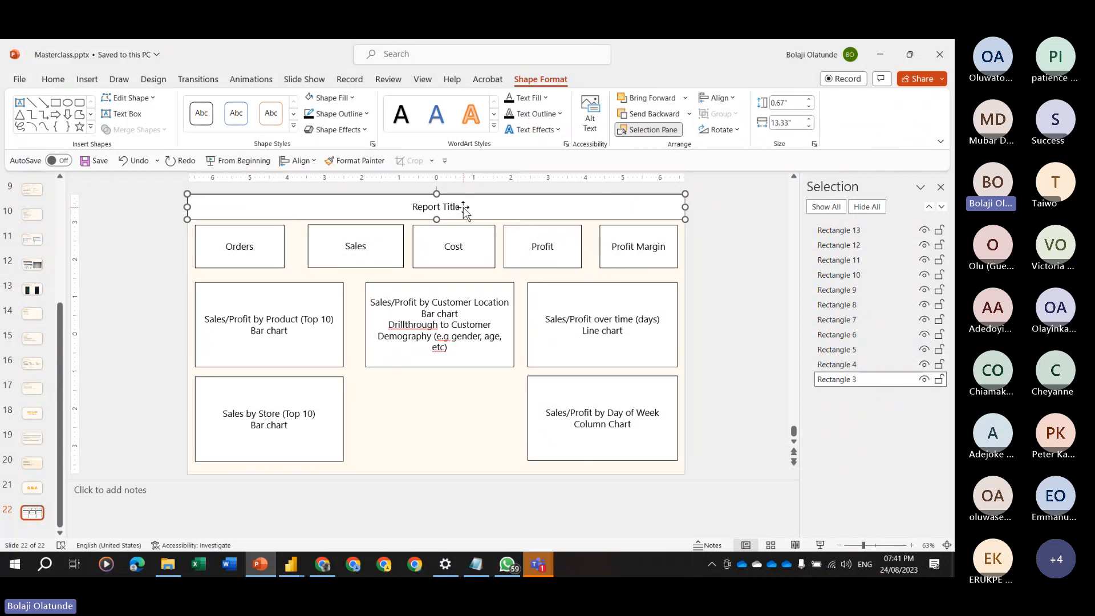
{"action": "left_click", "coordinate": [463, 207]}
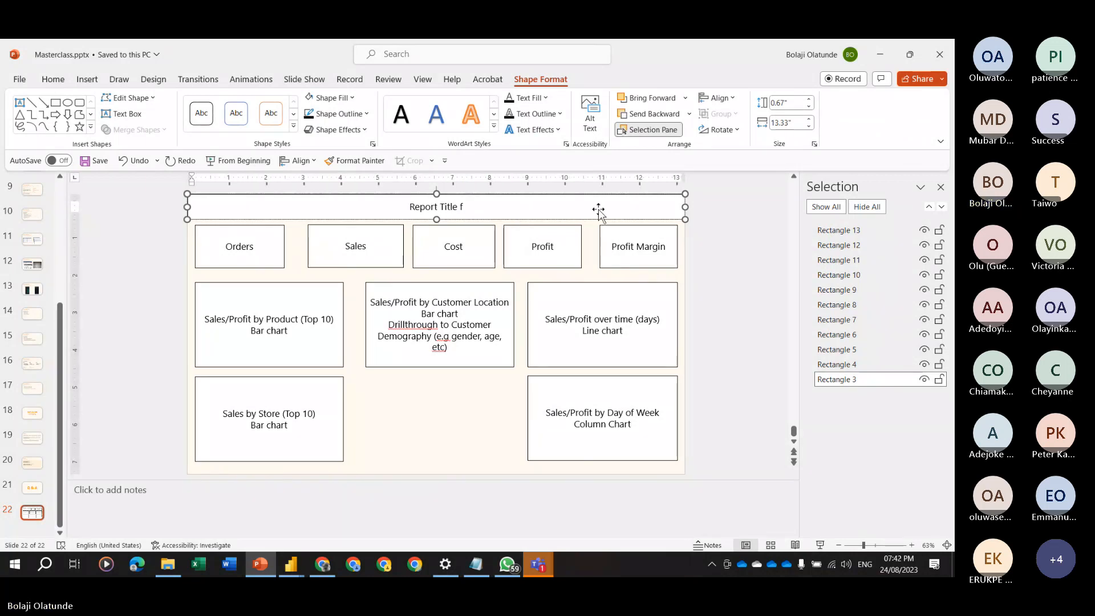
{"action": "key", "text": "ctrl+a"}
{"action": "type", "text": "Fina"}
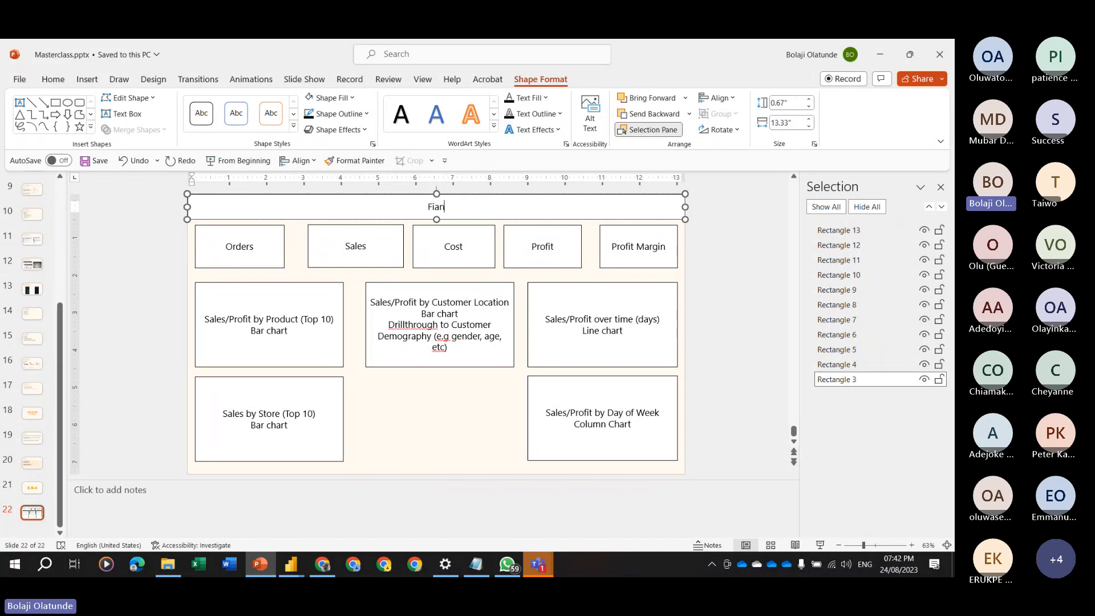
{"action": "type", "text": "ncial Performa"}
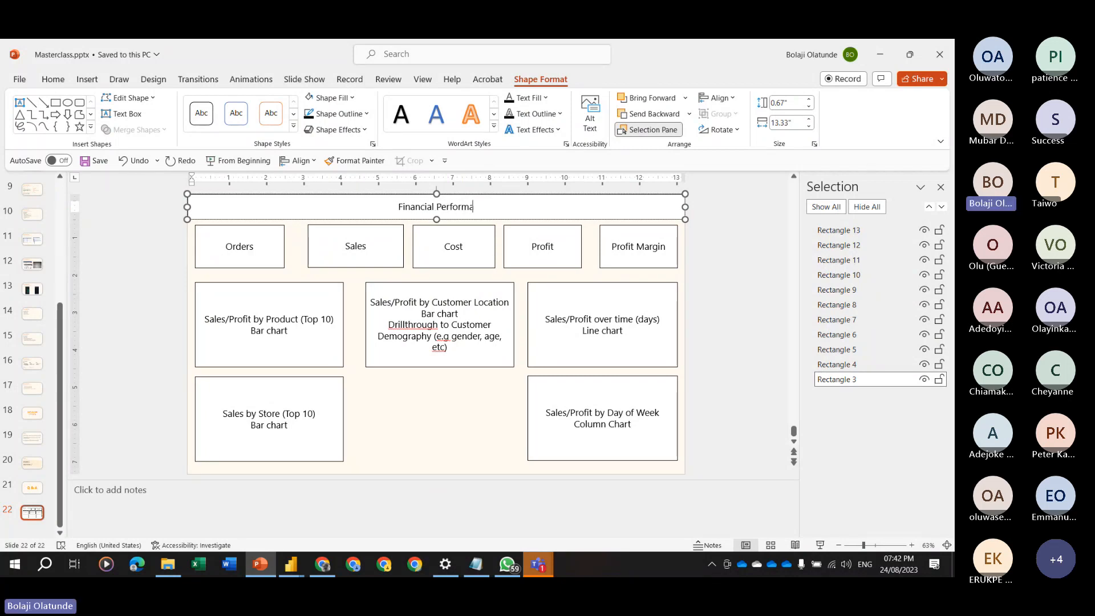
{"action": "type", "text": "nce"}
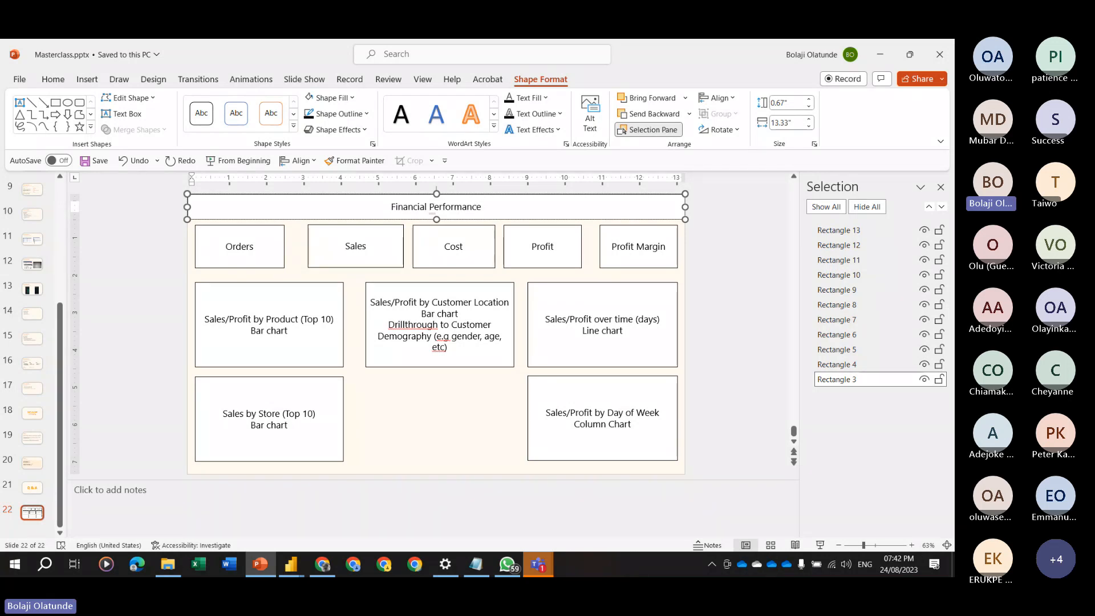
{"action": "type", "text": " for the "}
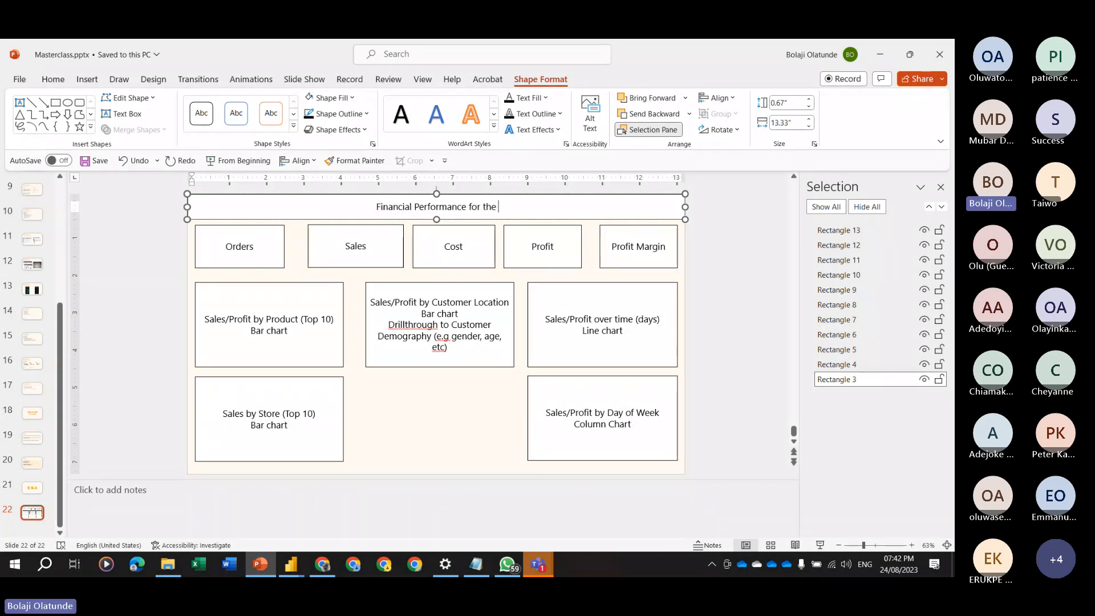
{"action": "type", "text": "M"}
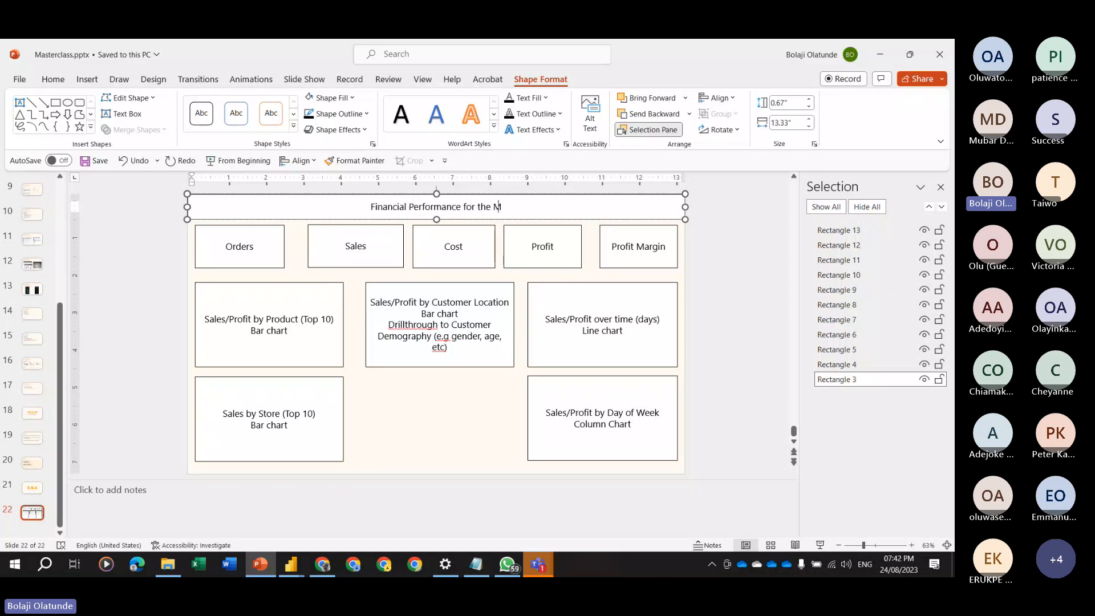
{"action": "type", "text": "onth o"}
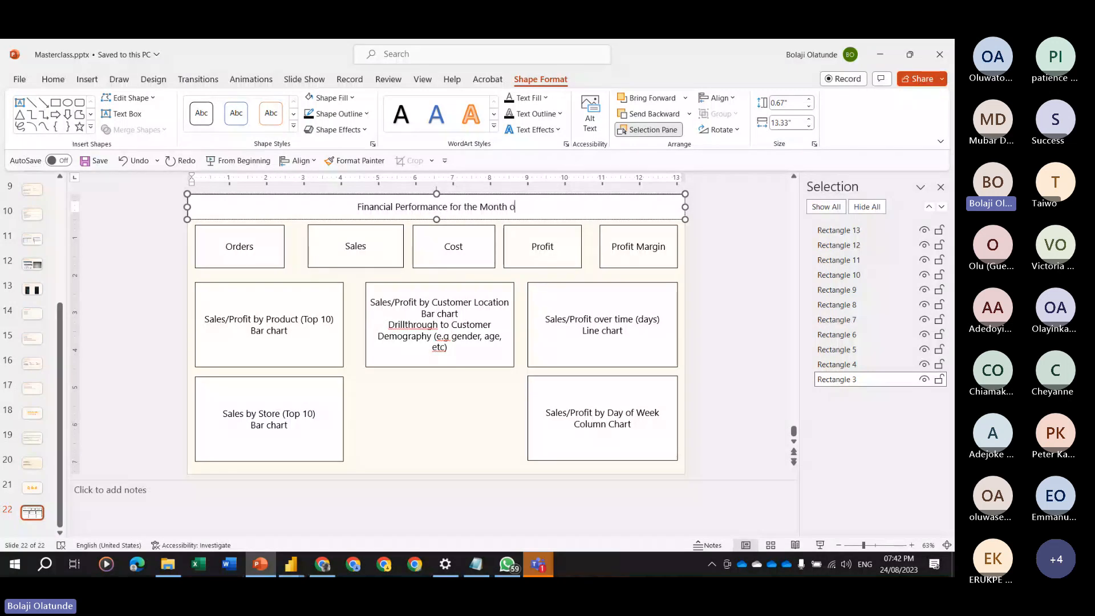
{"action": "type", "text": "f Aug"}
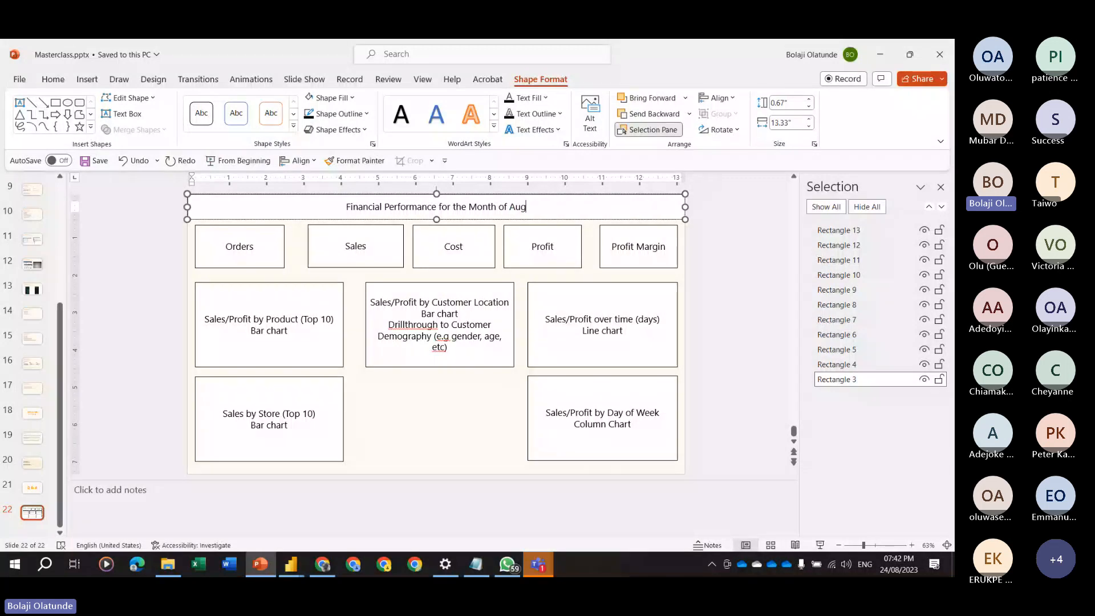
{"action": "type", "text": ", 2023"}
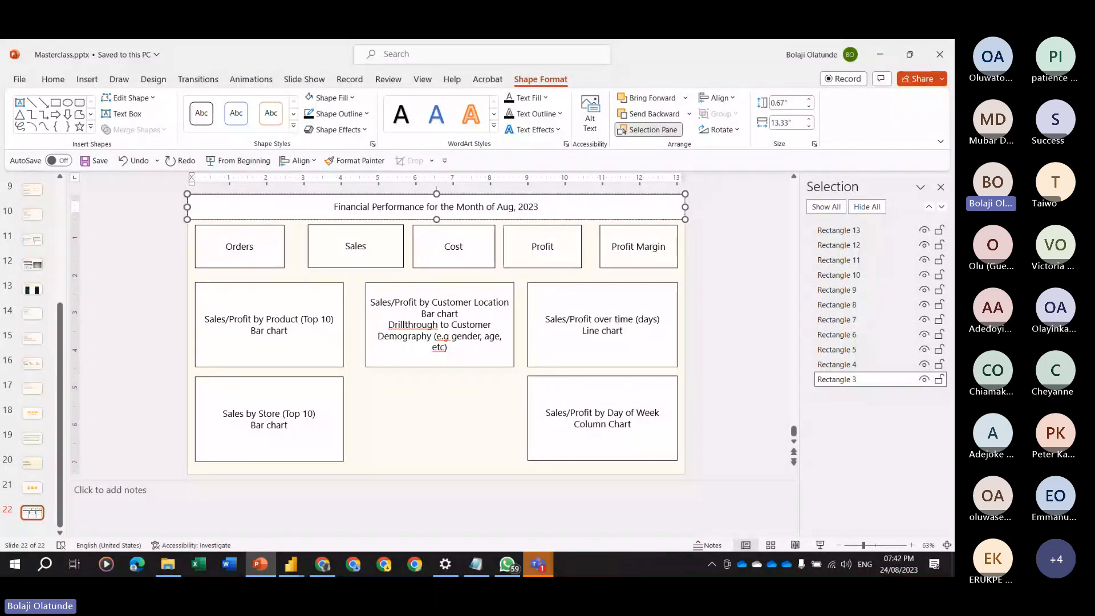
Add a second line reading "vs. Prev Month" to the Orders box.
{"action": "left_click", "coordinate": [266, 245]}
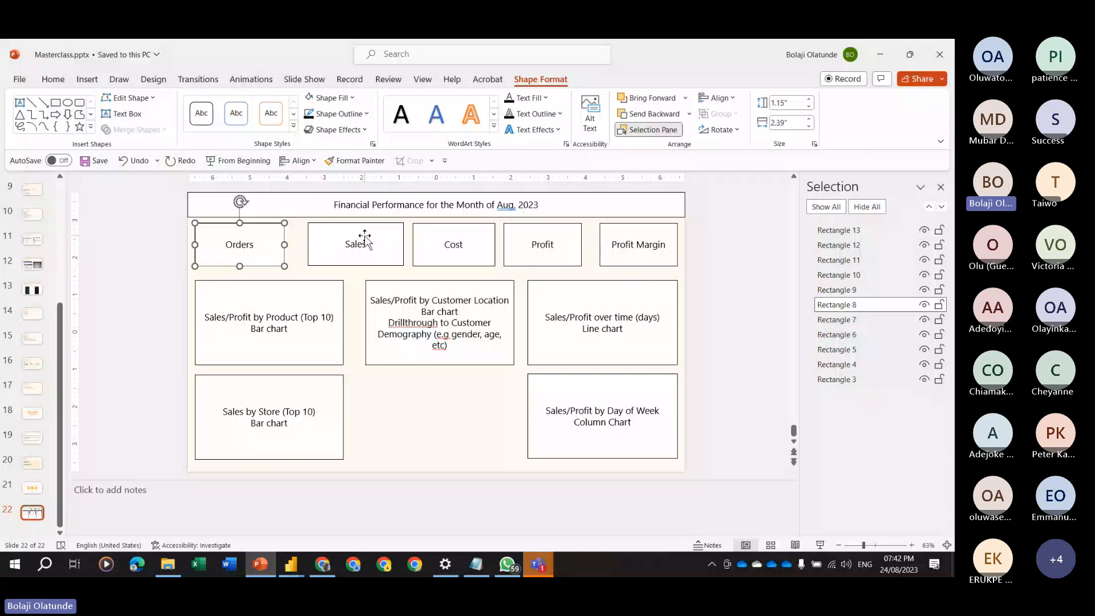
{"action": "left_click", "coordinate": [256, 245]}
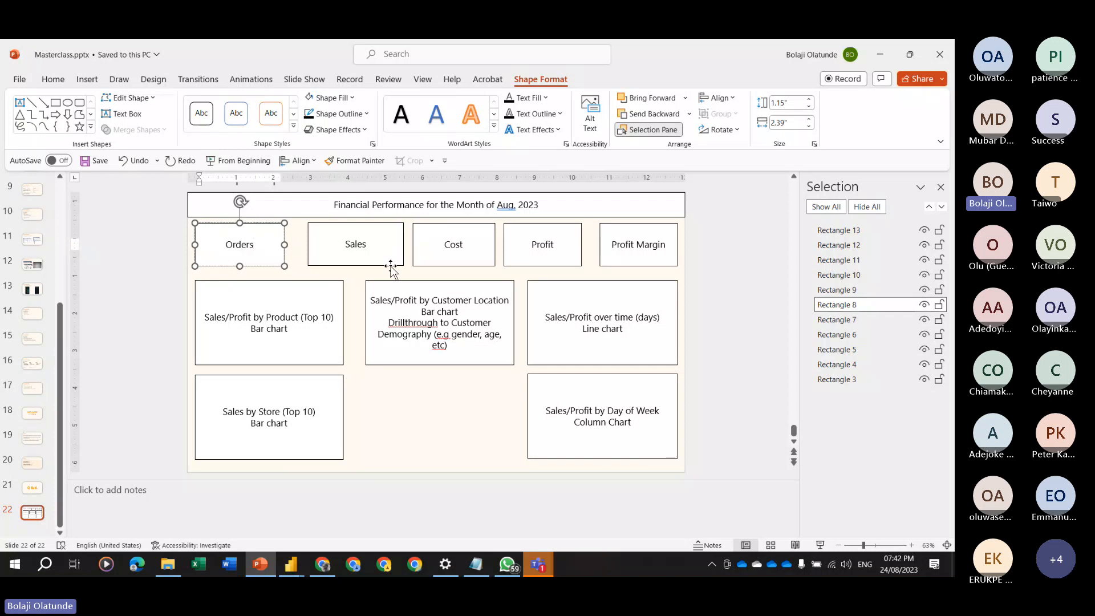
{"action": "key", "text": "Return"}
{"action": "type", "text": "v"}
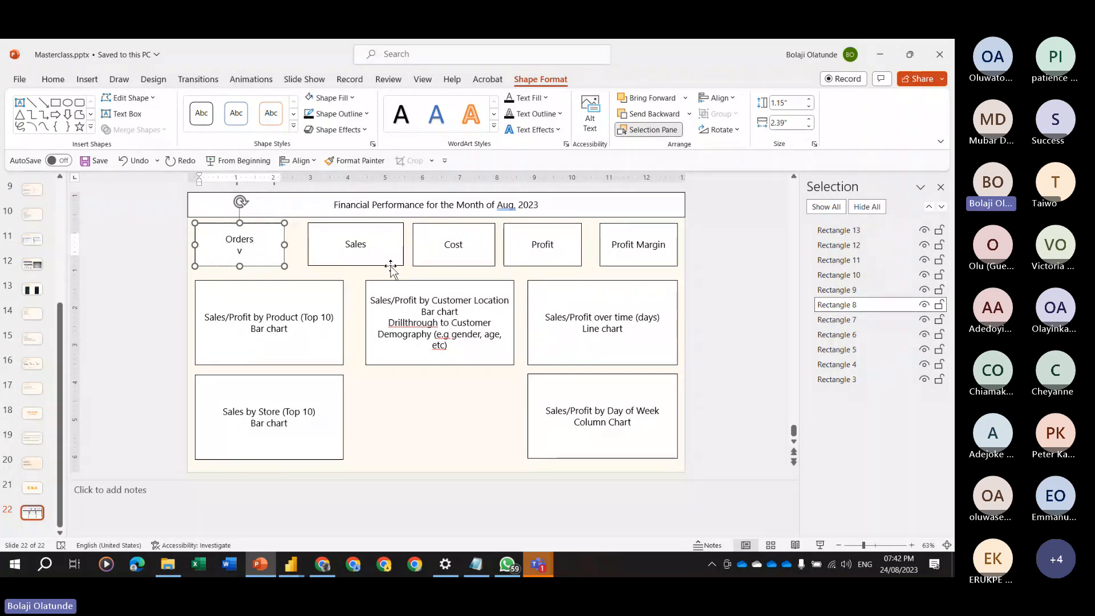
{"action": "key", "text": "BackSpace"}
{"action": "type", "text": "V"}
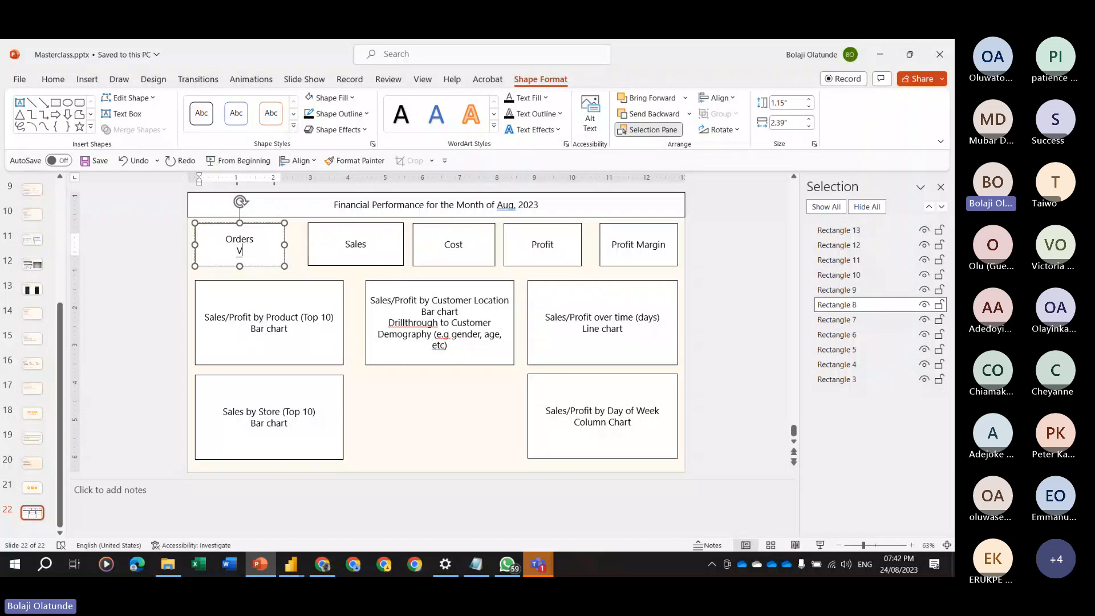
{"action": "key", "text": "BackSpace"}
{"action": "type", "text": "v"}
{"action": "type", "text": "Prev"}
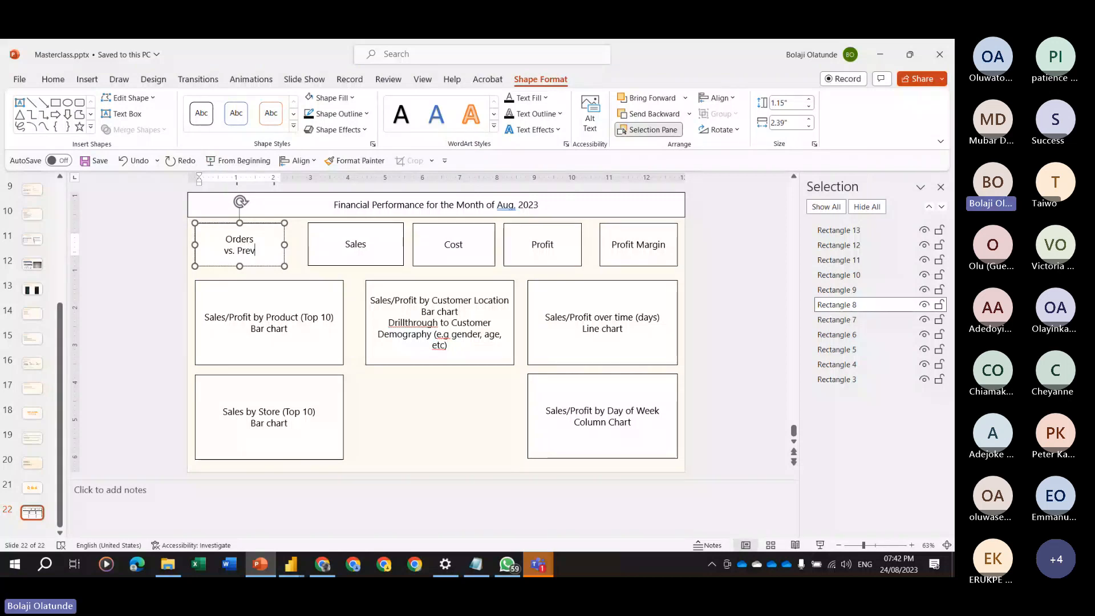
{"action": "type", "text": " Month"}
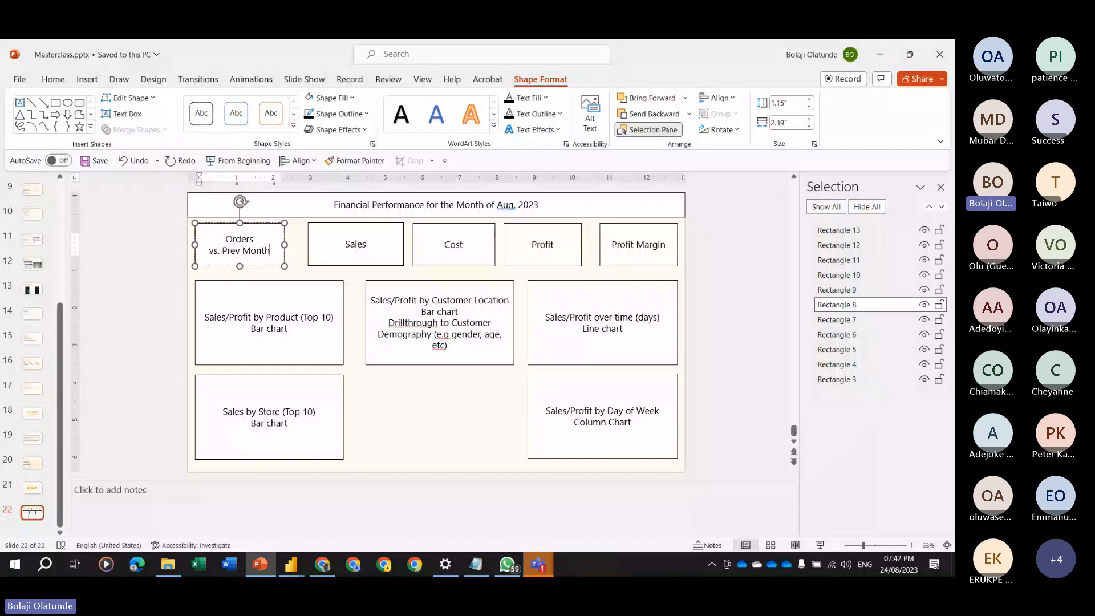
Reduce the font size of the "vs. Prev Month" line in the Orders box by two increments.
{"action": "key", "text": "shift+Home"}
{"action": "key", "text": "ctrl+shift+comma"}
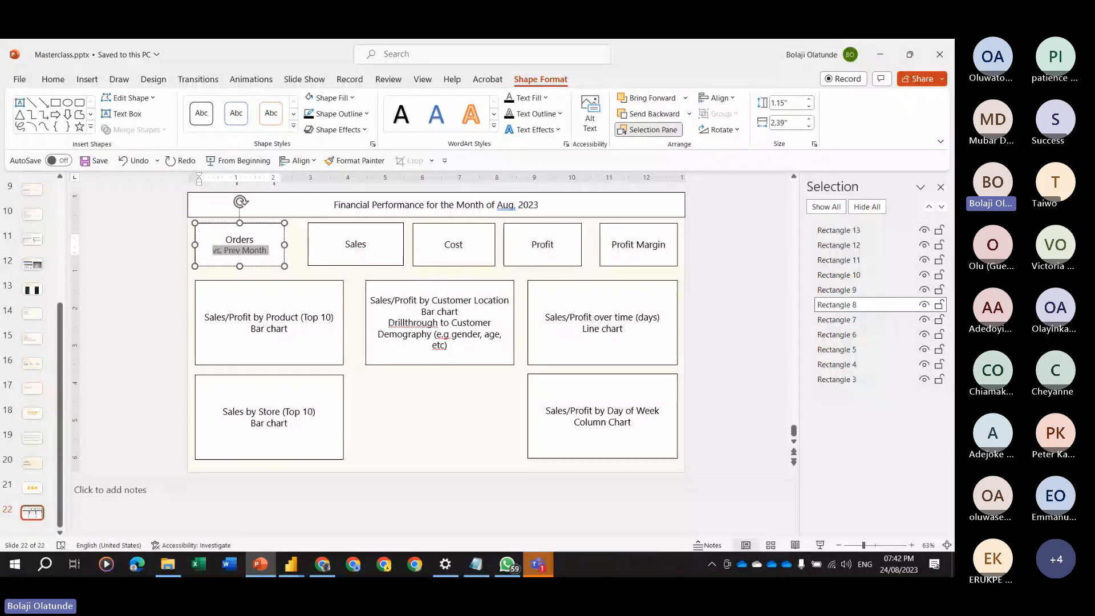
{"action": "key", "text": "ctrl+shift+comma"}
{"action": "key", "text": "Right"}
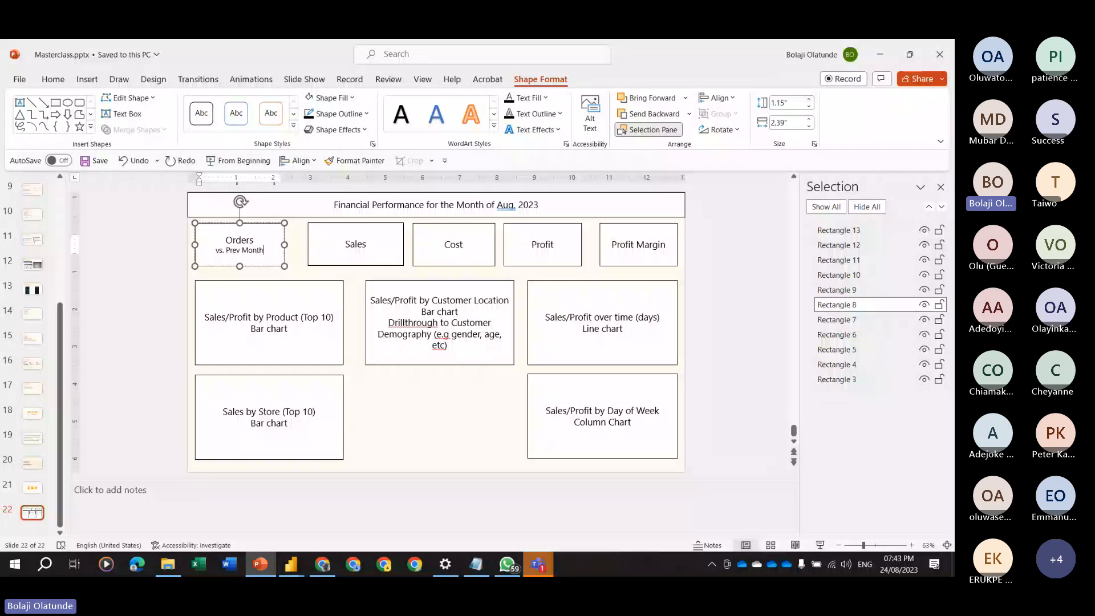
Add a third line reading "vs. Prev Year" to the Orders box in the same small text.
{"action": "key", "text": "Return"}
{"action": "type", "text": "vs. Pre"}
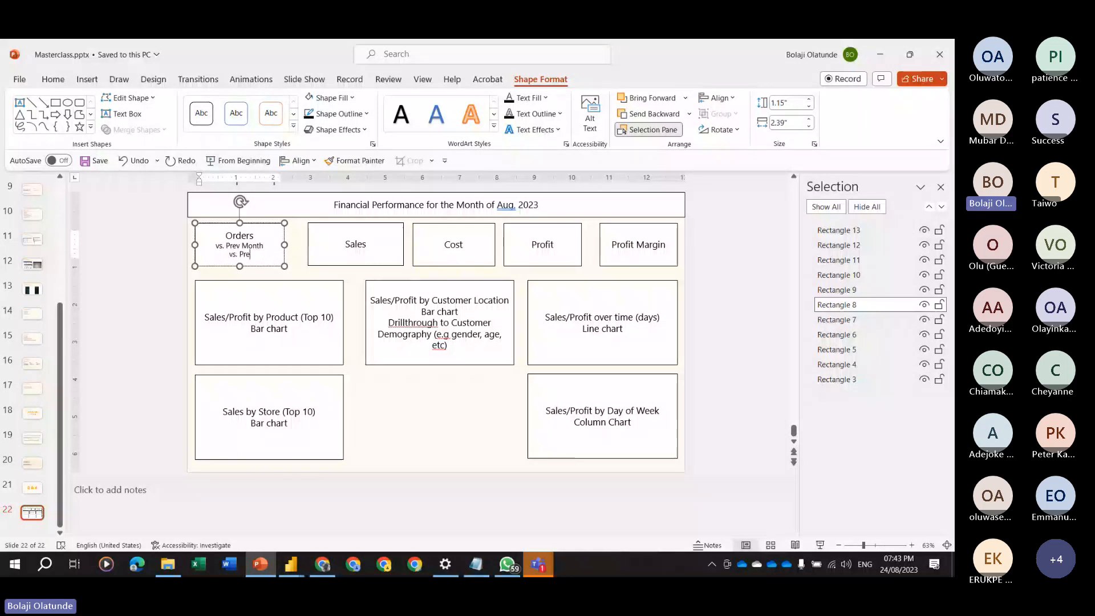
{"action": "type", "text": "v"}
{"action": "type", "text": " Year"}
{"action": "left_click", "coordinate": [225, 235]}
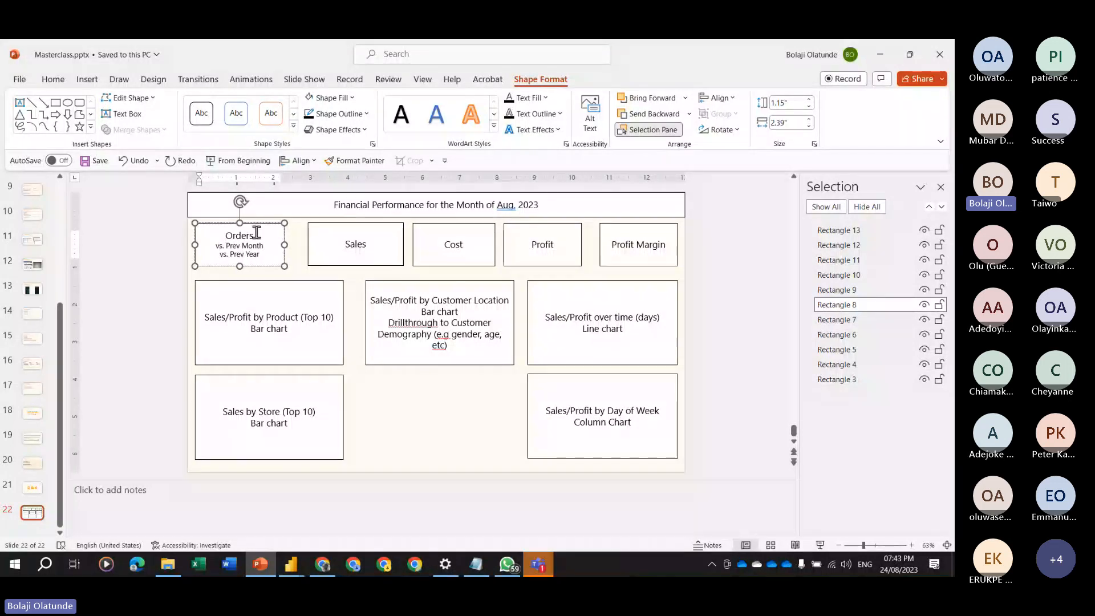
{"action": "left_click", "coordinate": [348, 236]}
{"action": "left_click", "coordinate": [547, 247]}
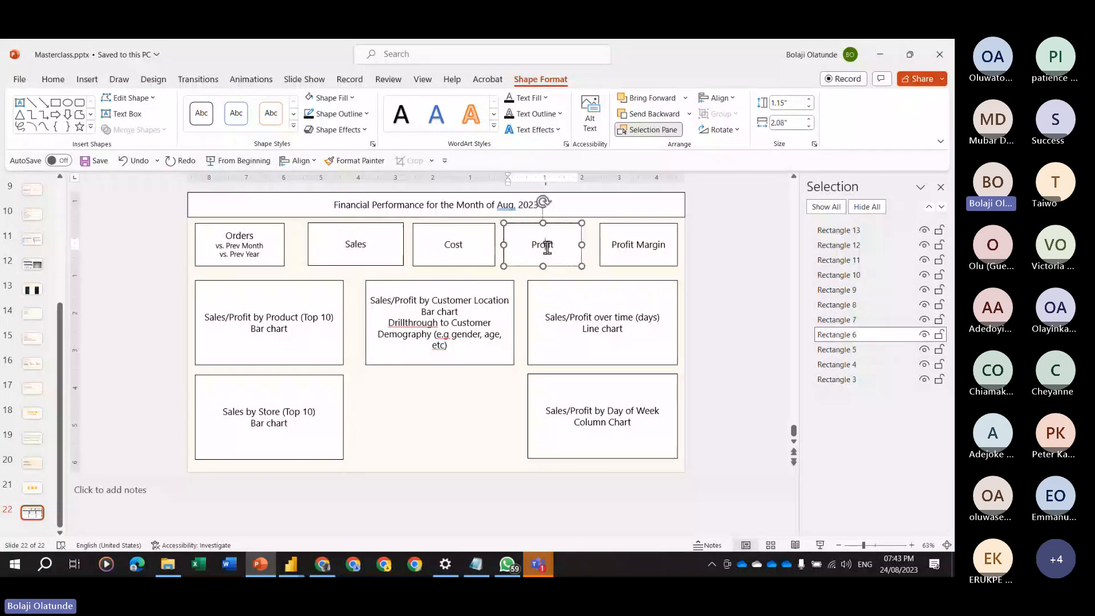
{"action": "left_click", "coordinate": [596, 417]}
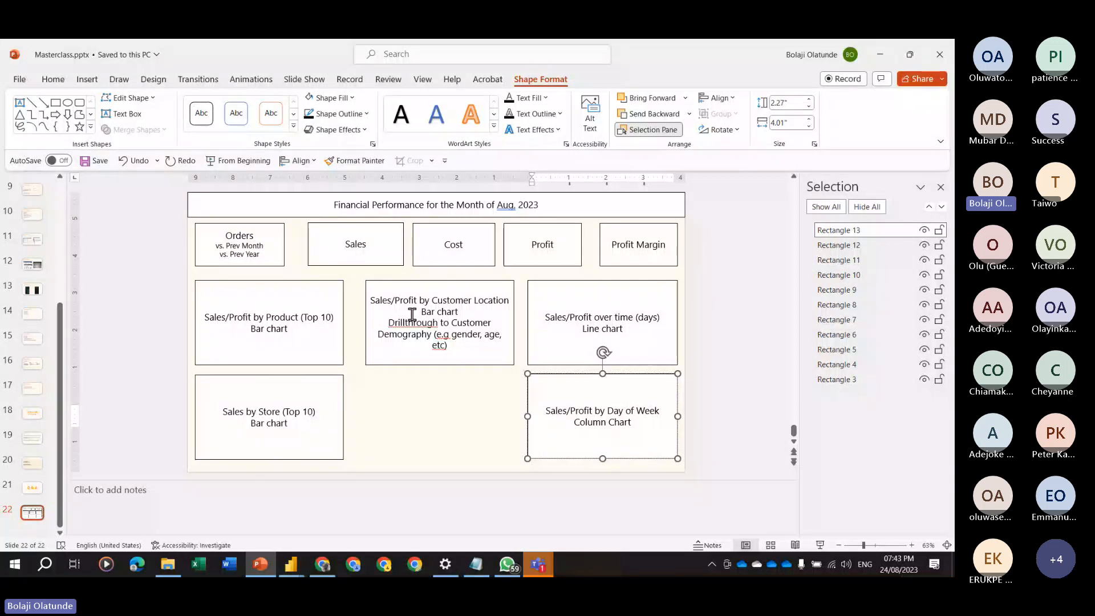
{"action": "left_click", "coordinate": [544, 374]}
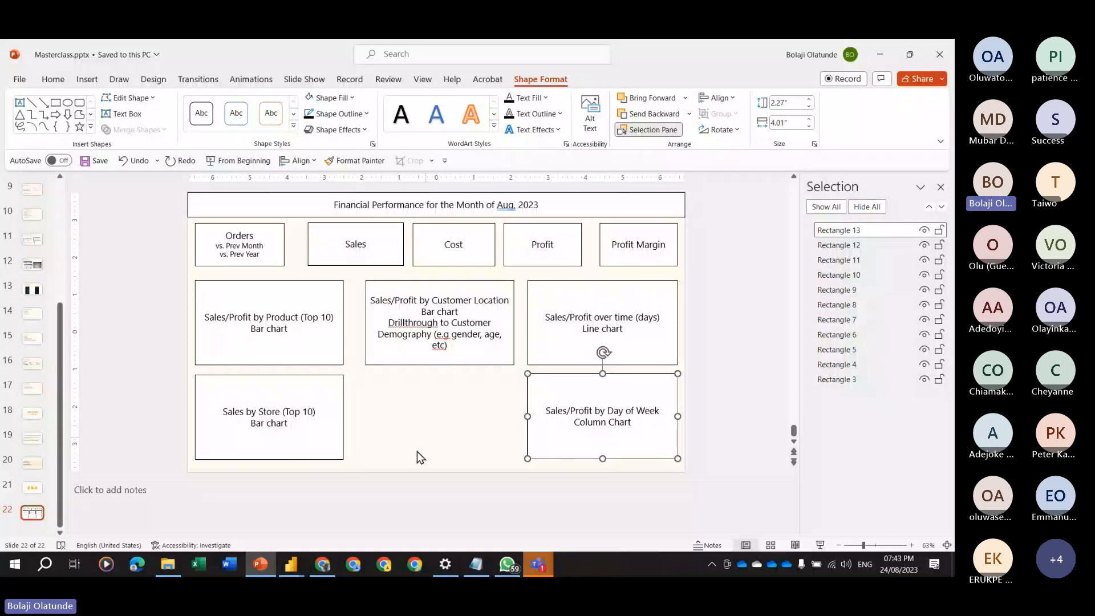
Switch to the Contoso 100K report in Power BI and delete both the Country and the Category matrix visuals.
{"action": "mouse_move", "coordinate": [291, 564]}
{"action": "left_click", "coordinate": [272, 525]}
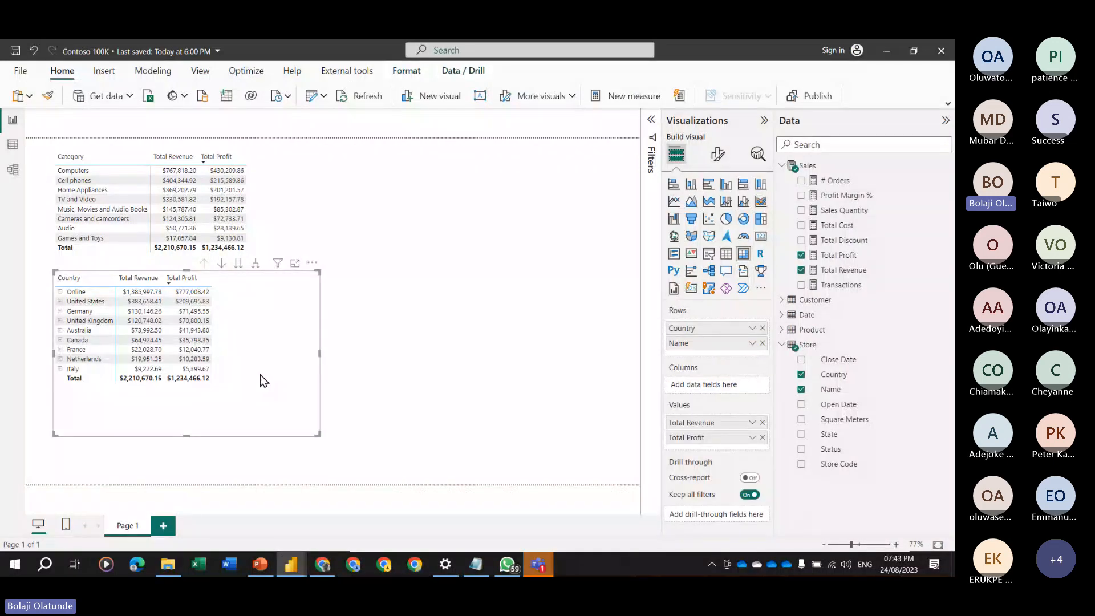
{"action": "key", "text": "Delete"}
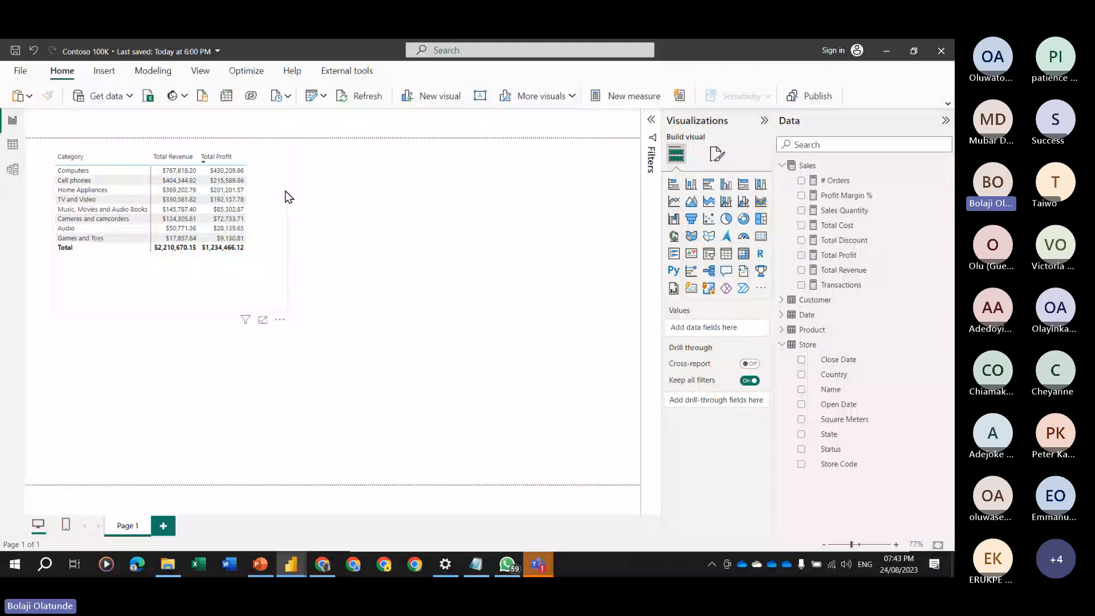
{"action": "left_click", "coordinate": [286, 192]}
{"action": "key", "text": "Delete"}
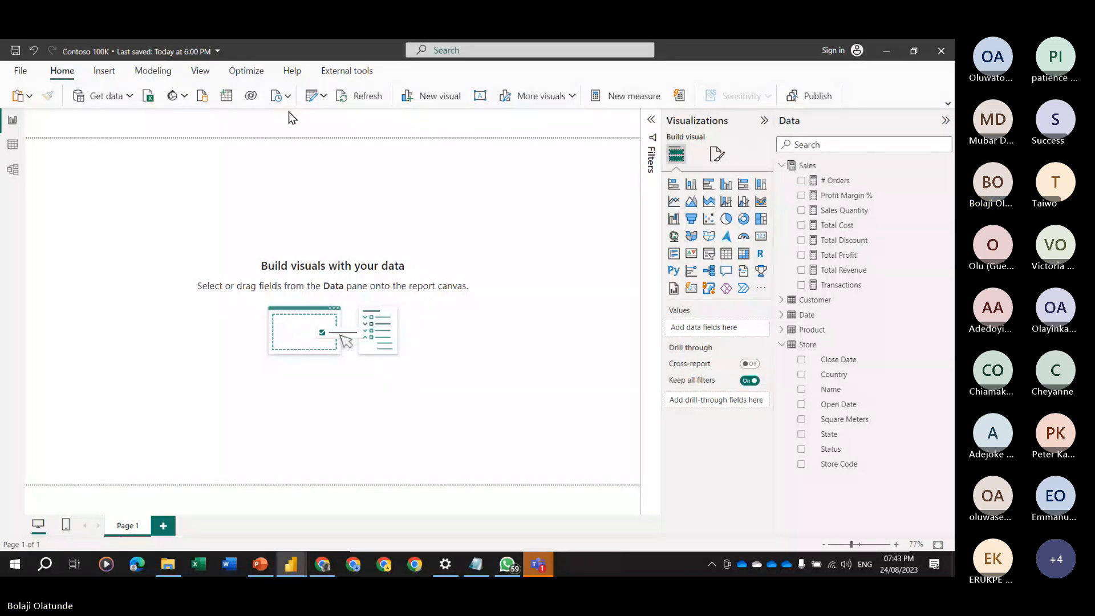
Insert a text box across the page top reading "Financial Peformance Report for the month of August" in bold 18 pt.
{"action": "left_click", "coordinate": [104, 70]}
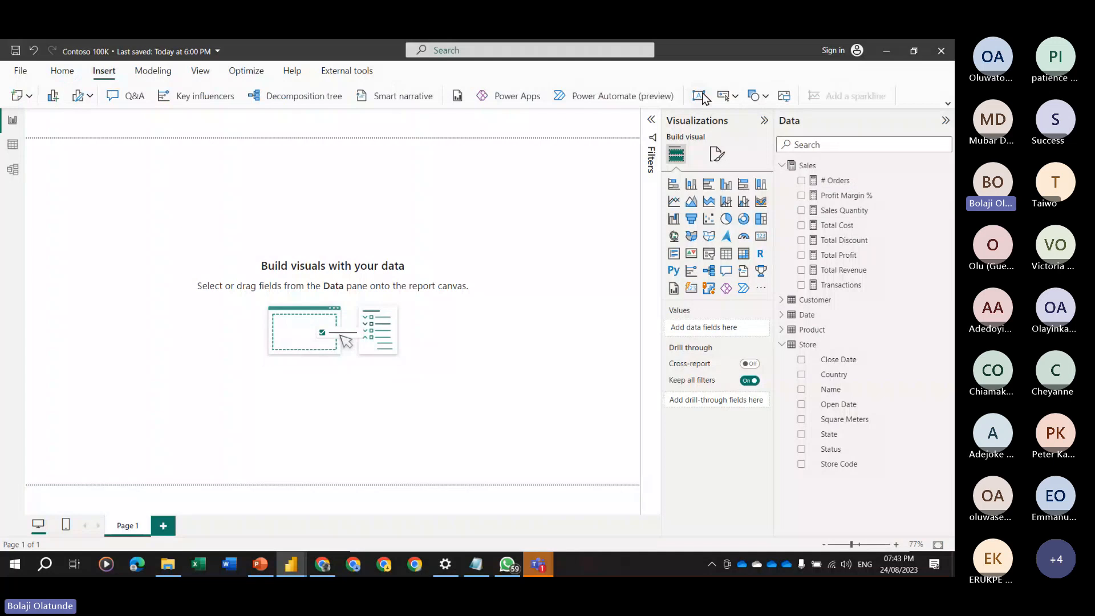
{"action": "left_click", "coordinate": [701, 96]}
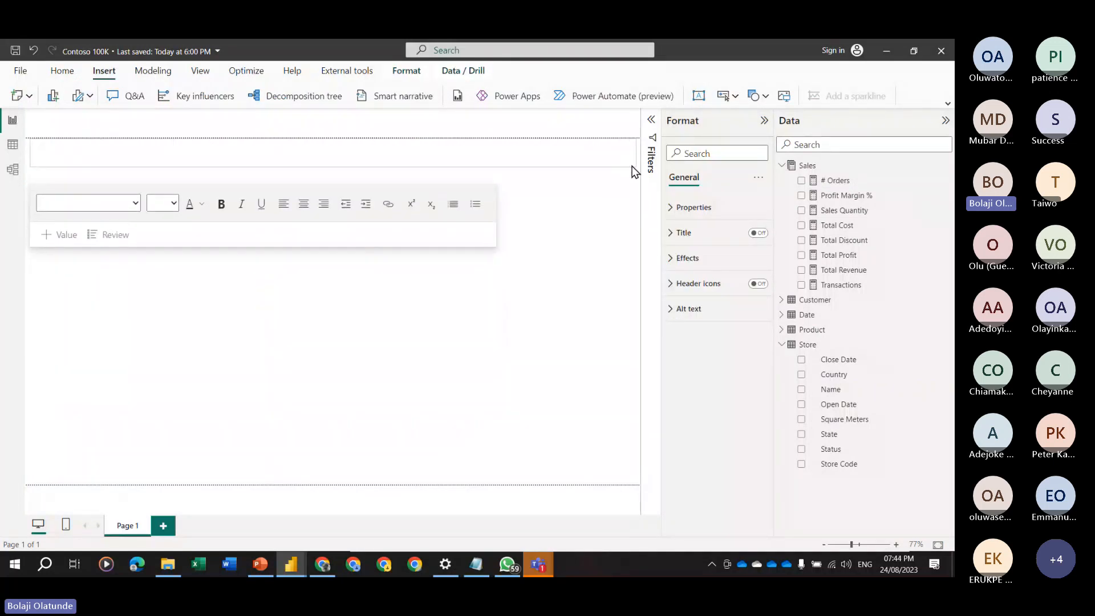
{"action": "left_click", "coordinate": [239, 163]}
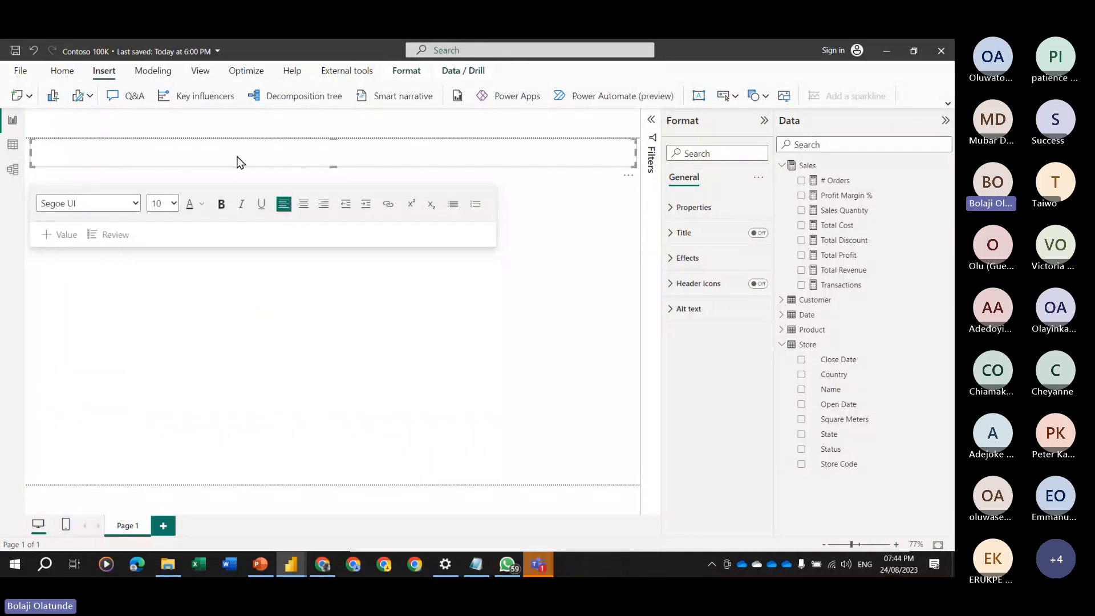
{"action": "type", "text": "Rep"}
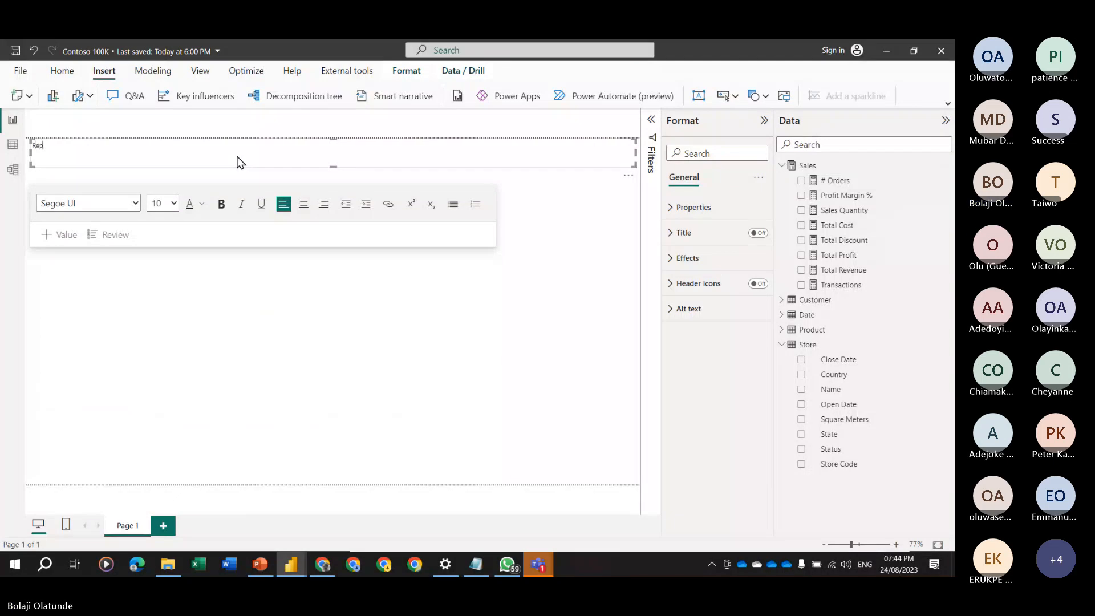
{"action": "type", "text": "ort Title"}
{"action": "key", "text": "ctrl+a"}
{"action": "type", "text": "Finan"}
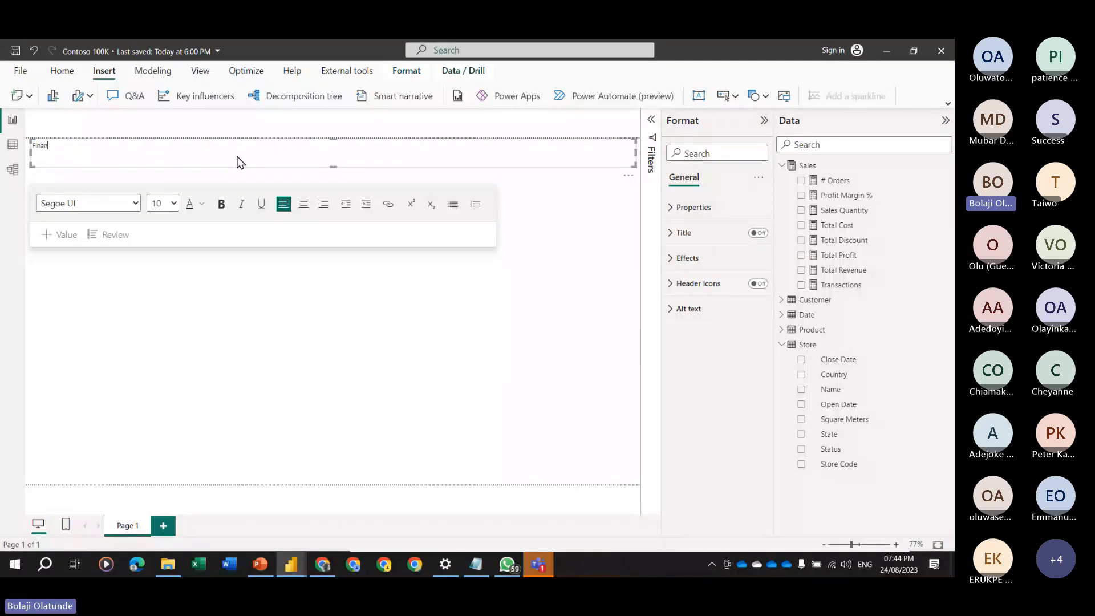
{"action": "type", "text": "cial Perf"}
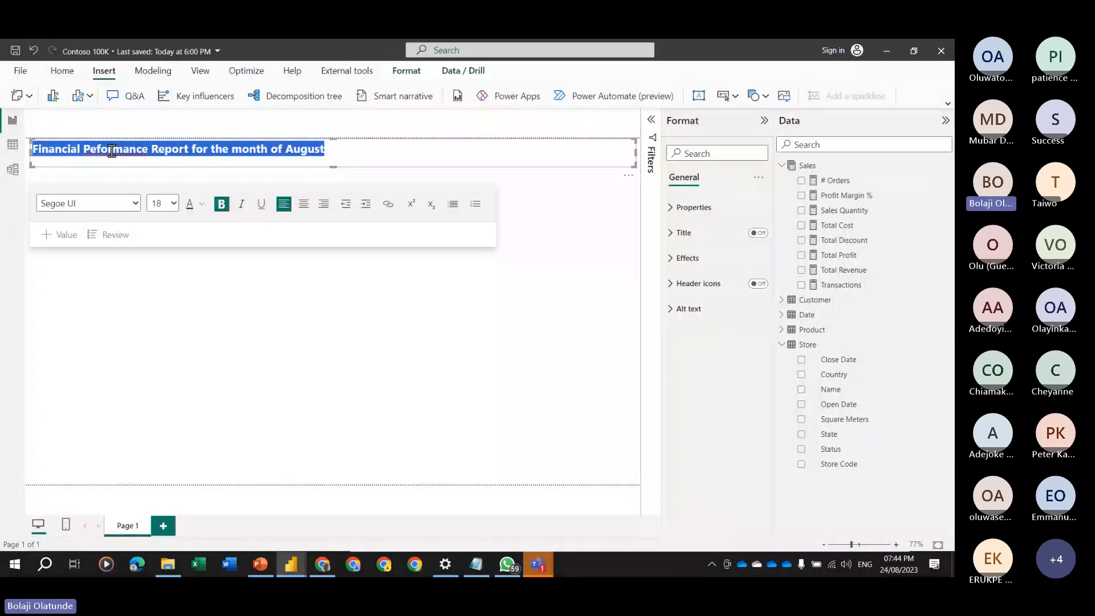
Change "Peformance" to "Perfomance" in the title text box and set the whole title's font size to 20.
{"action": "left_click", "coordinate": [96, 149]}
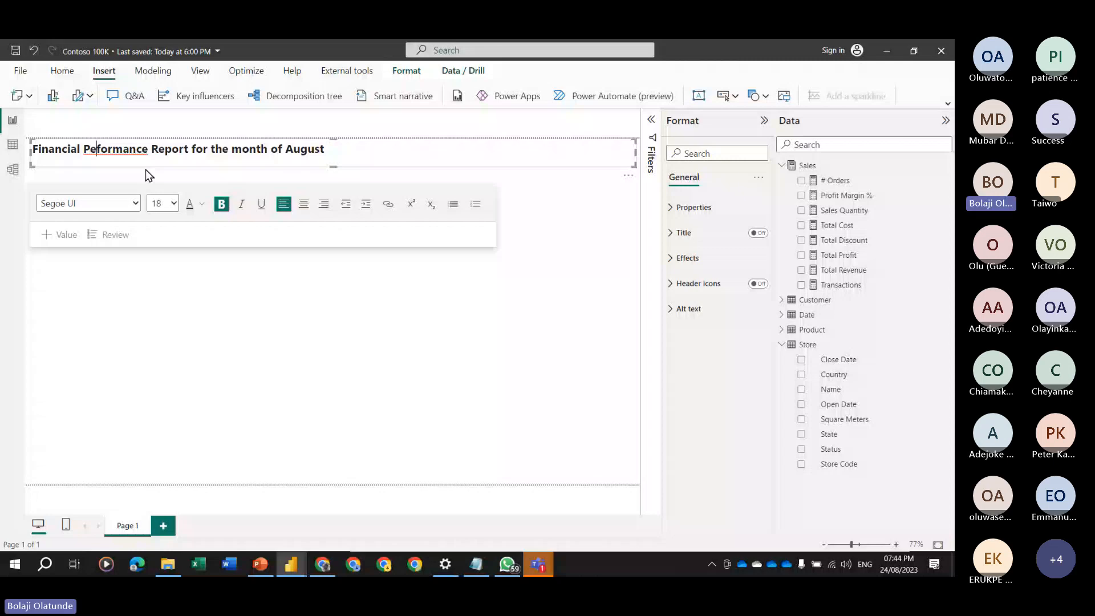
{"action": "key", "text": "ctrl+a"}
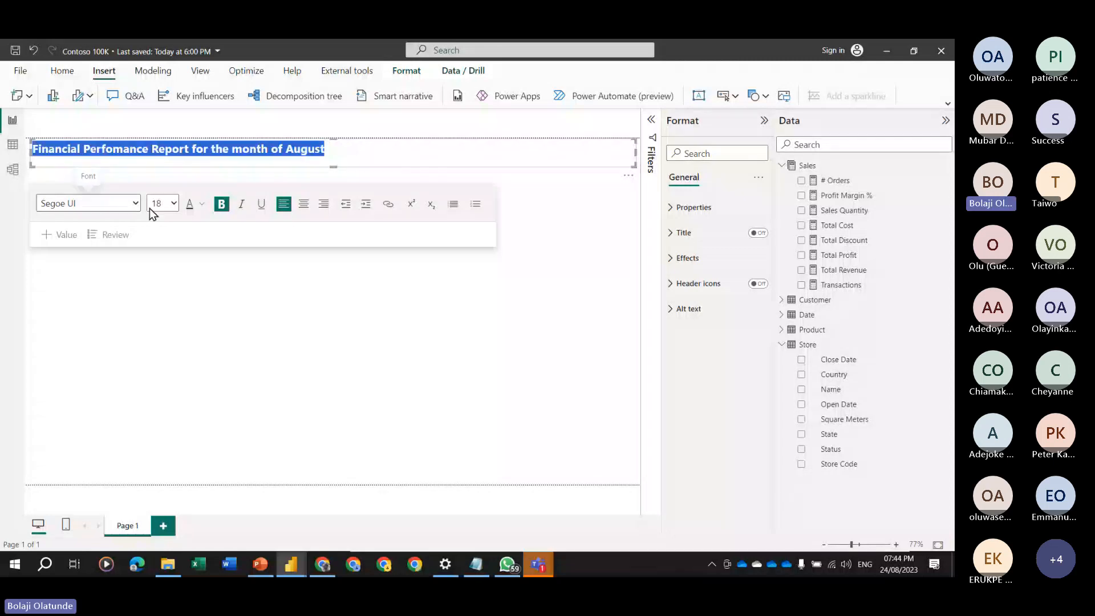
{"action": "left_click", "coordinate": [165, 203]}
{"action": "left_click", "coordinate": [157, 332]}
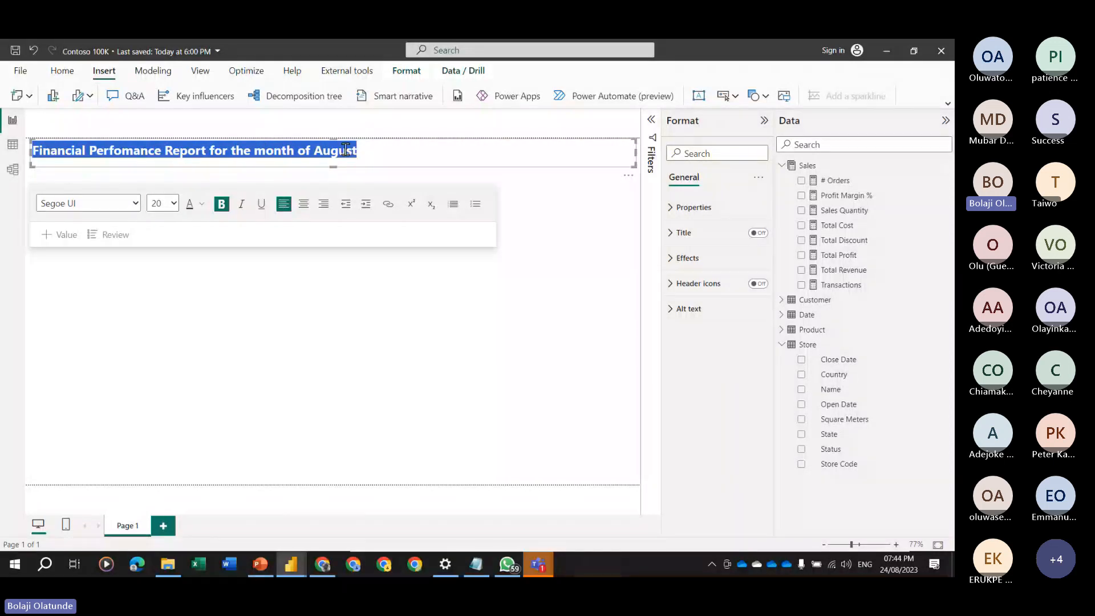
Append ", 2023" to the end of the report title and deselect the text box.
{"action": "left_click", "coordinate": [416, 147]}
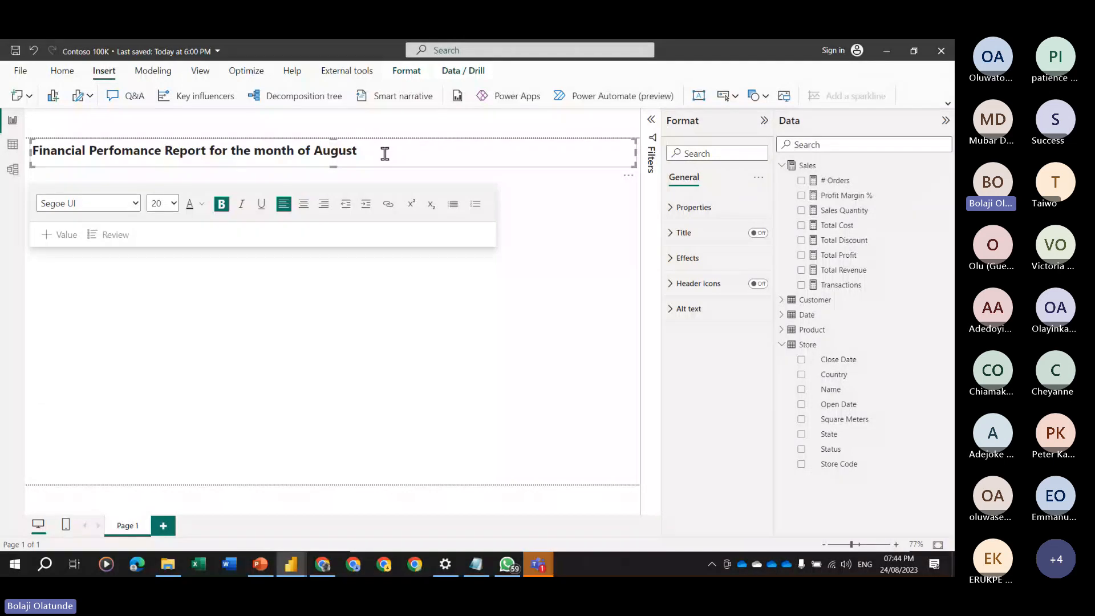
{"action": "type", "text": ", 2023"}
{"action": "key", "text": "Escape"}
{"action": "left_click", "coordinate": [463, 152]}
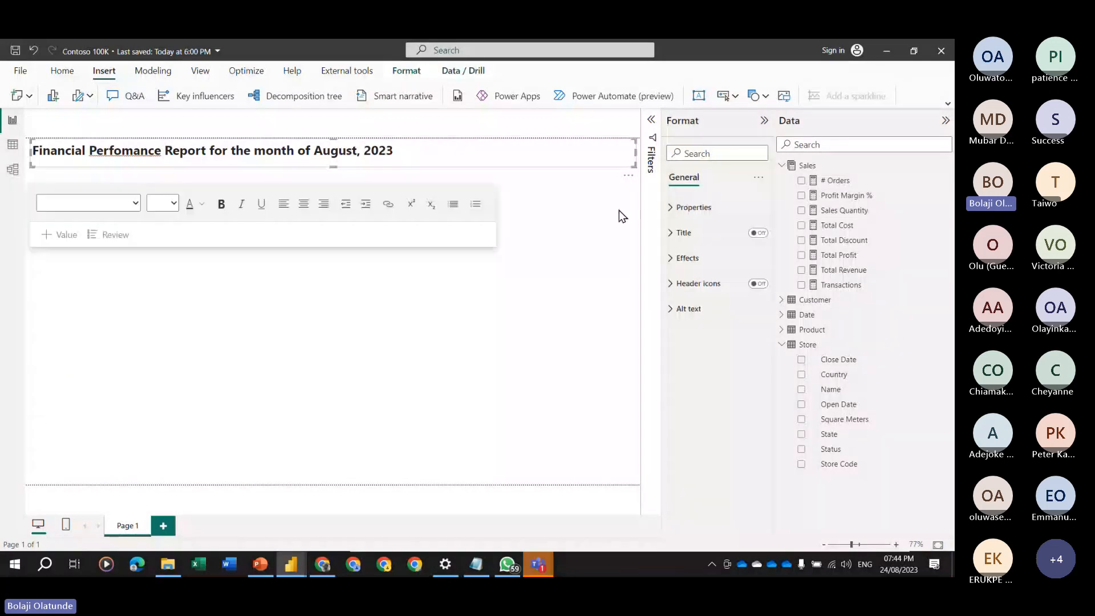
{"action": "left_click", "coordinate": [552, 253]}
Check the PowerPoint layout, return to Power BI, and place a full-width card visual directly below the title showing # Orders.
{"action": "key", "text": "alt+Tab"}
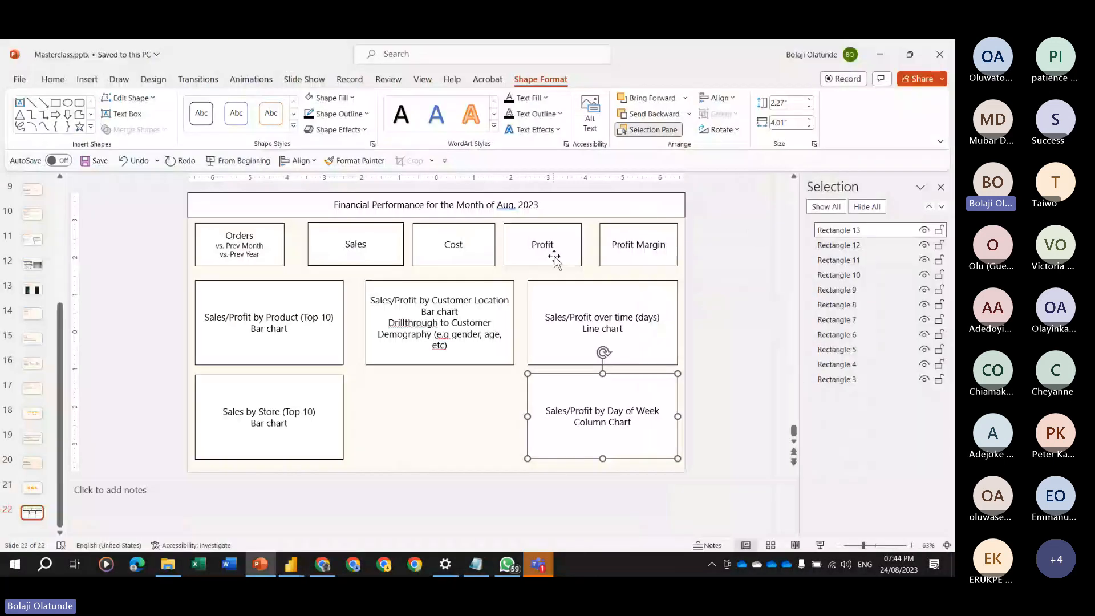
{"action": "key", "text": "alt+Tab"}
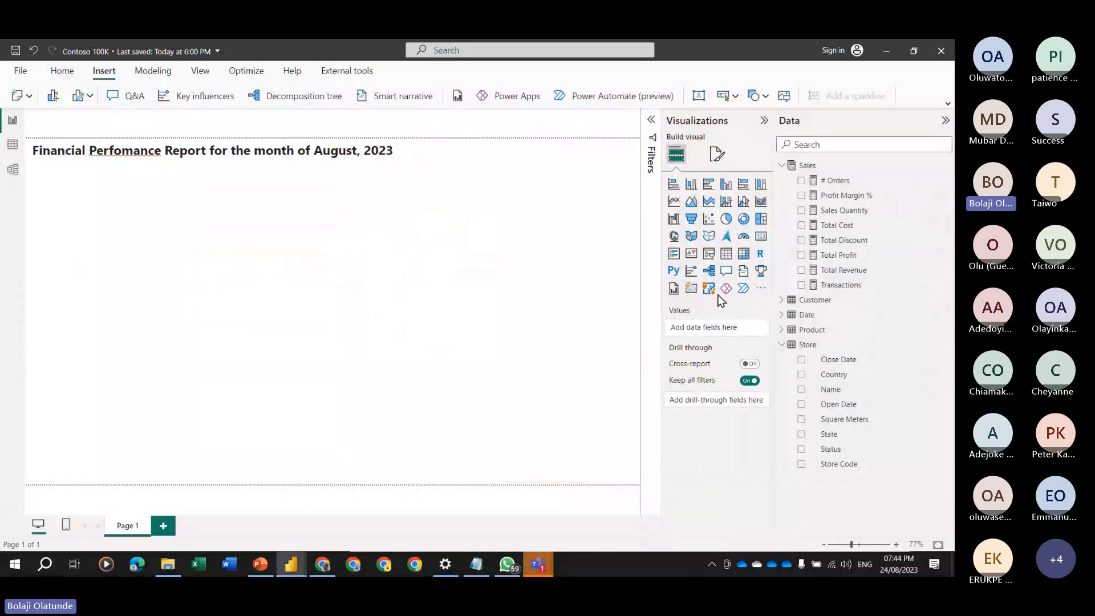
{"action": "left_click", "coordinate": [682, 295]}
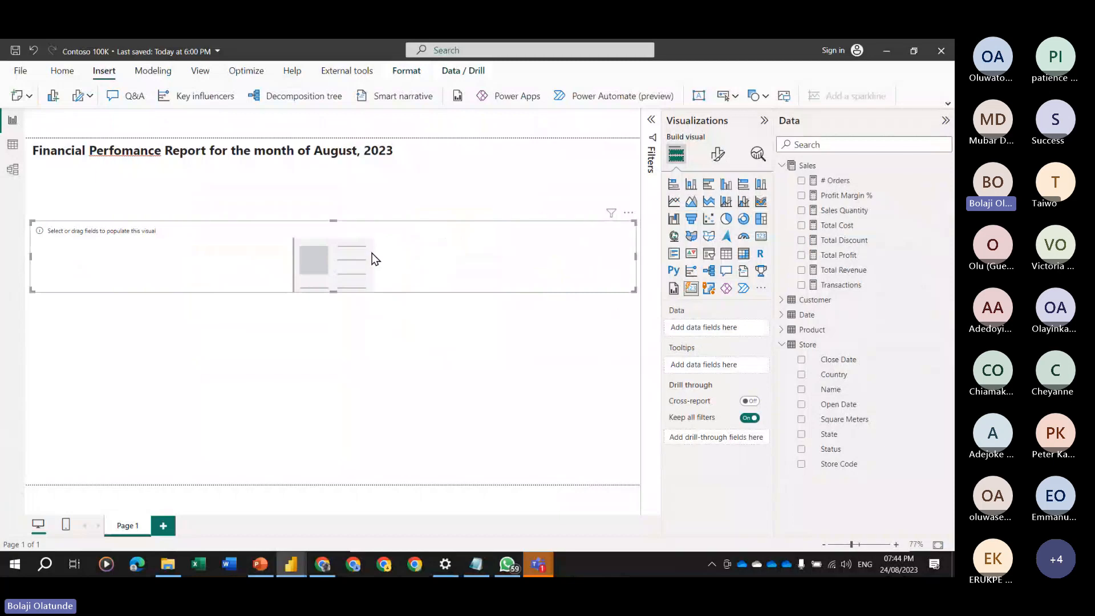
{"action": "left_click_drag", "start_coordinate": [358, 255], "coordinate": [361, 208]}
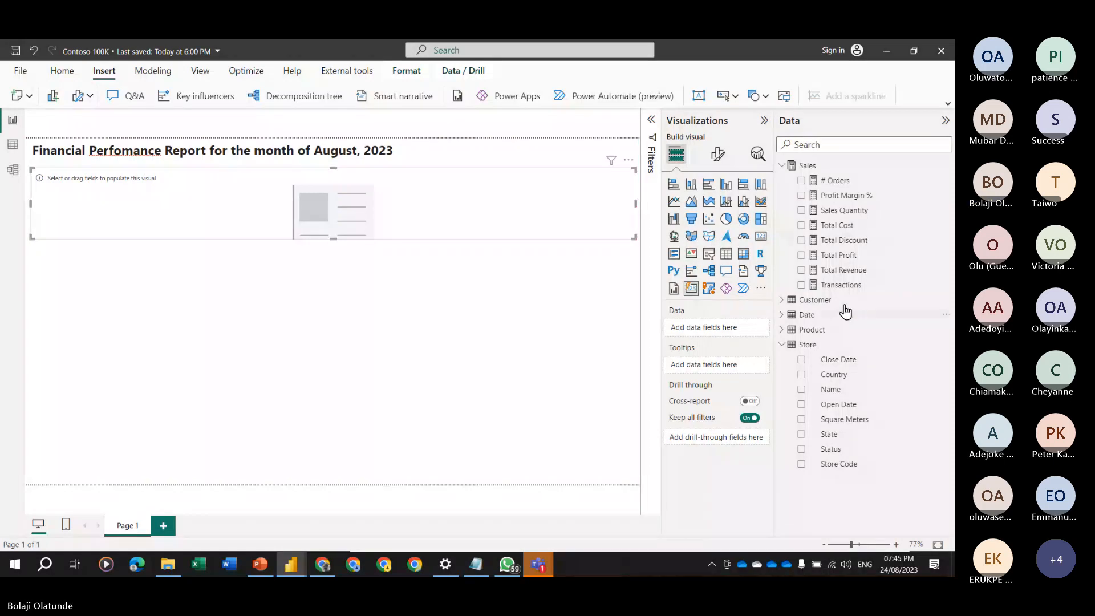
{"action": "left_click", "coordinate": [801, 180]}
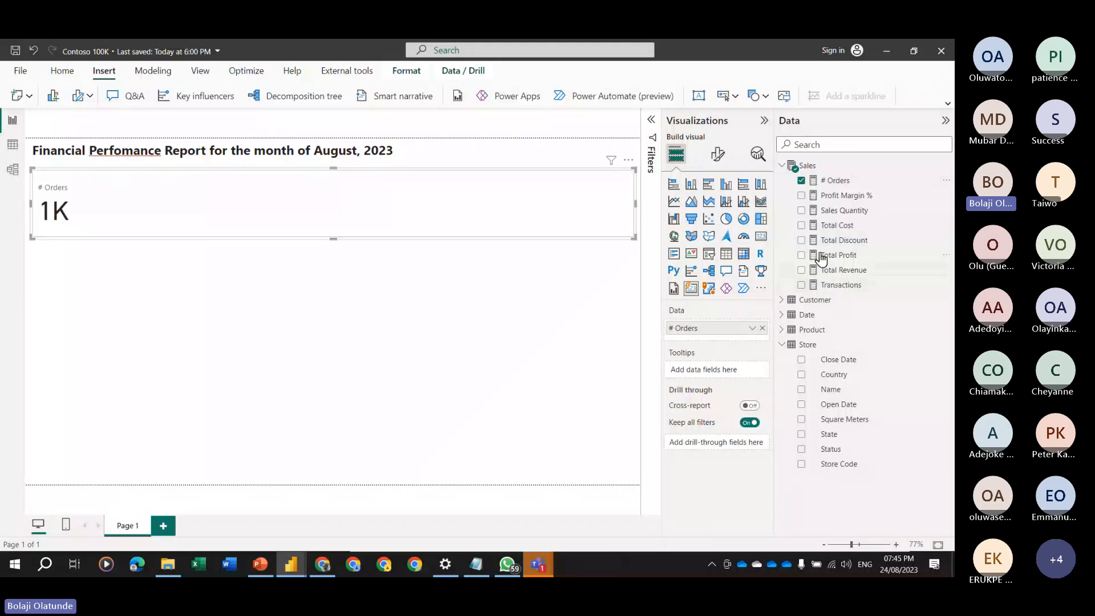
Following the PowerPoint layout, add Total Revenue, Total Cost, Total Profit and Profit Margin % to the Power BI card visual.
{"action": "key", "text": "alt+Tab"}
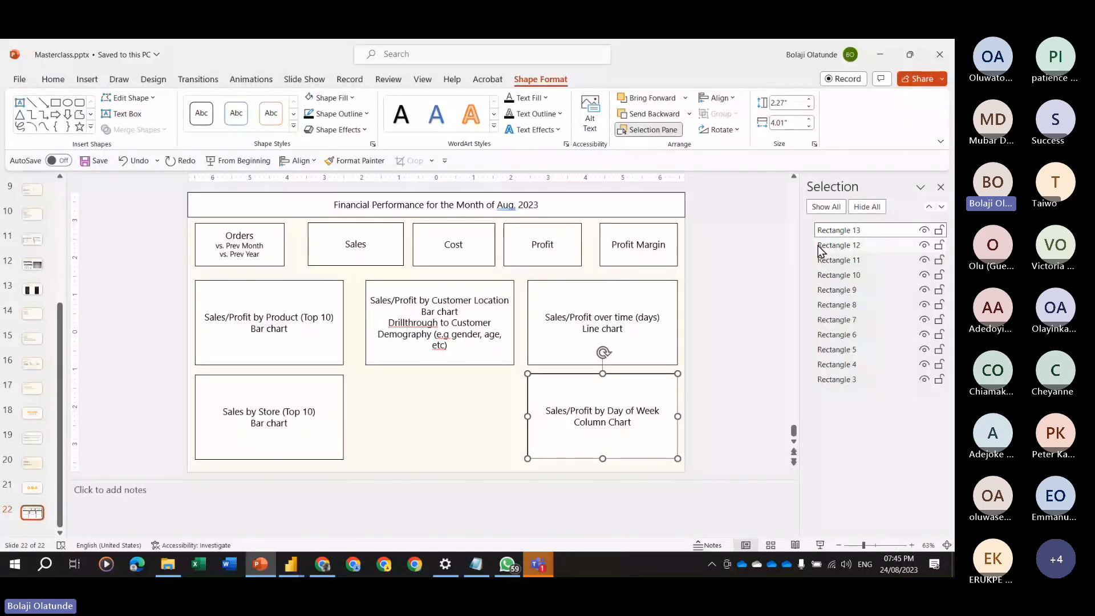
{"action": "key", "text": "alt+Tab"}
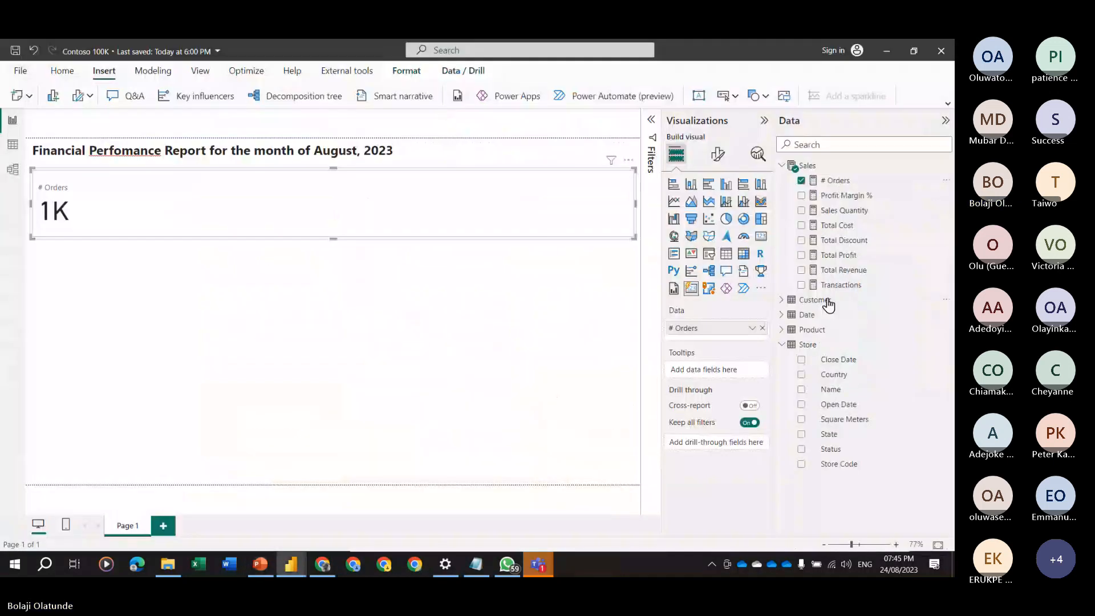
{"action": "left_click", "coordinate": [807, 270]}
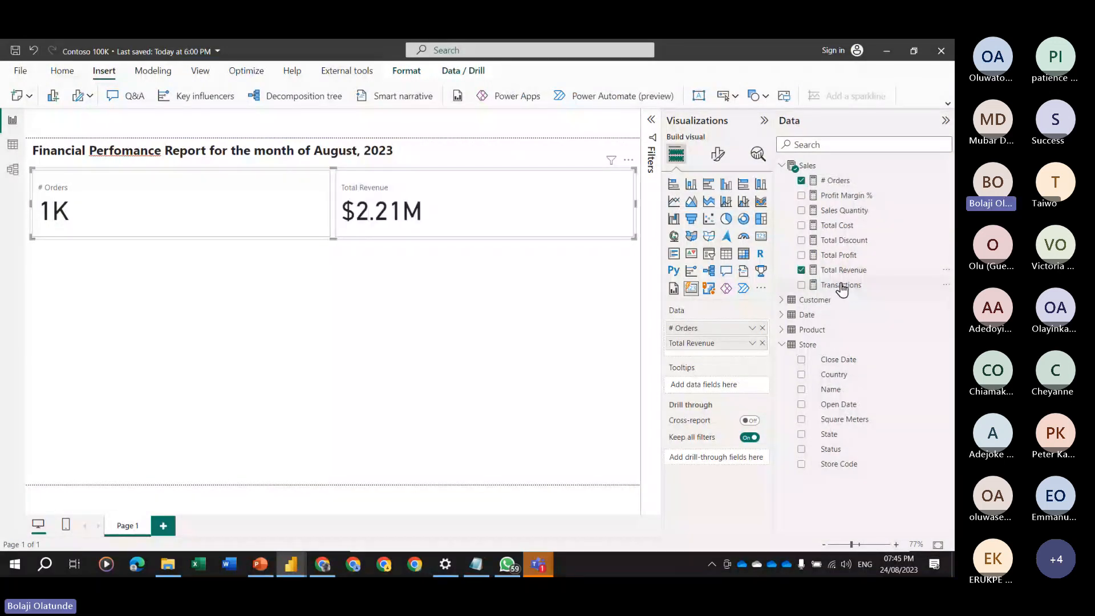
{"action": "left_click", "coordinate": [801, 225]}
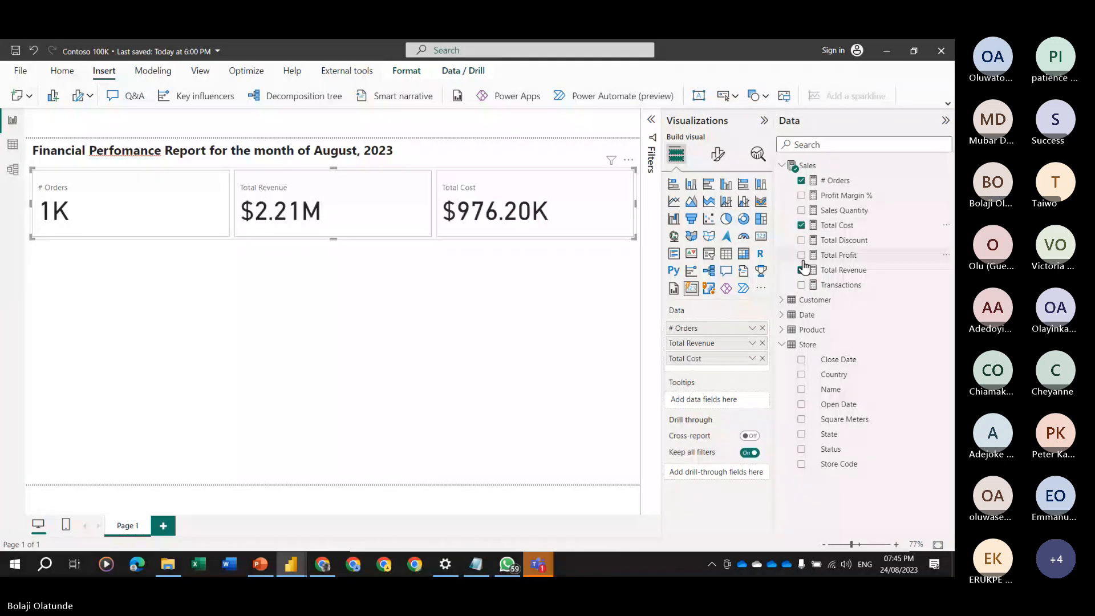
{"action": "left_click", "coordinate": [802, 255]}
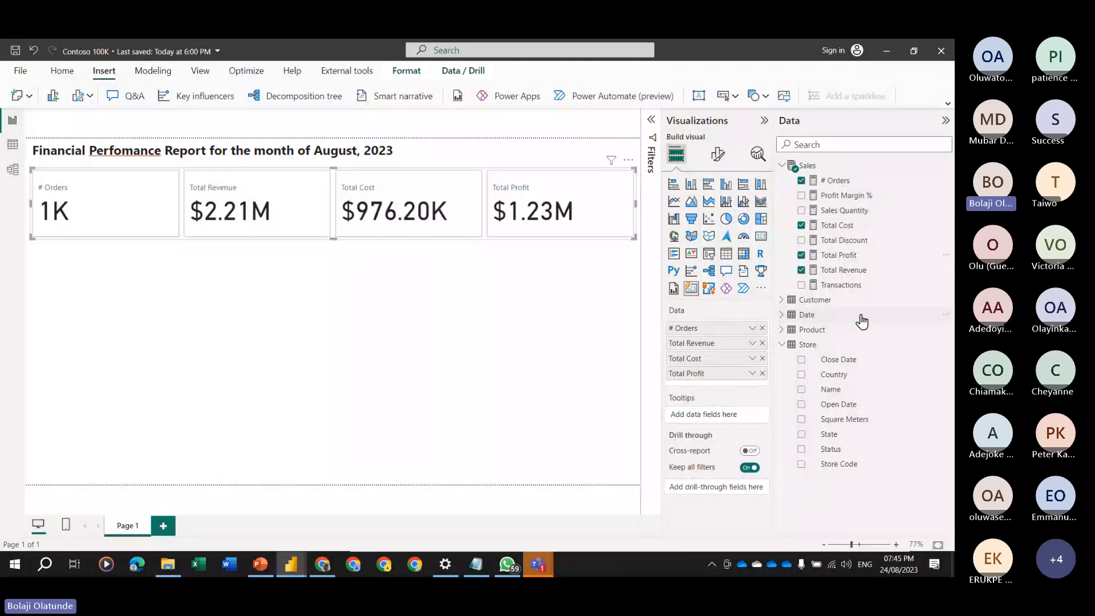
{"action": "key", "text": "alt+Tab"}
{"action": "key", "text": "alt+Tab"}
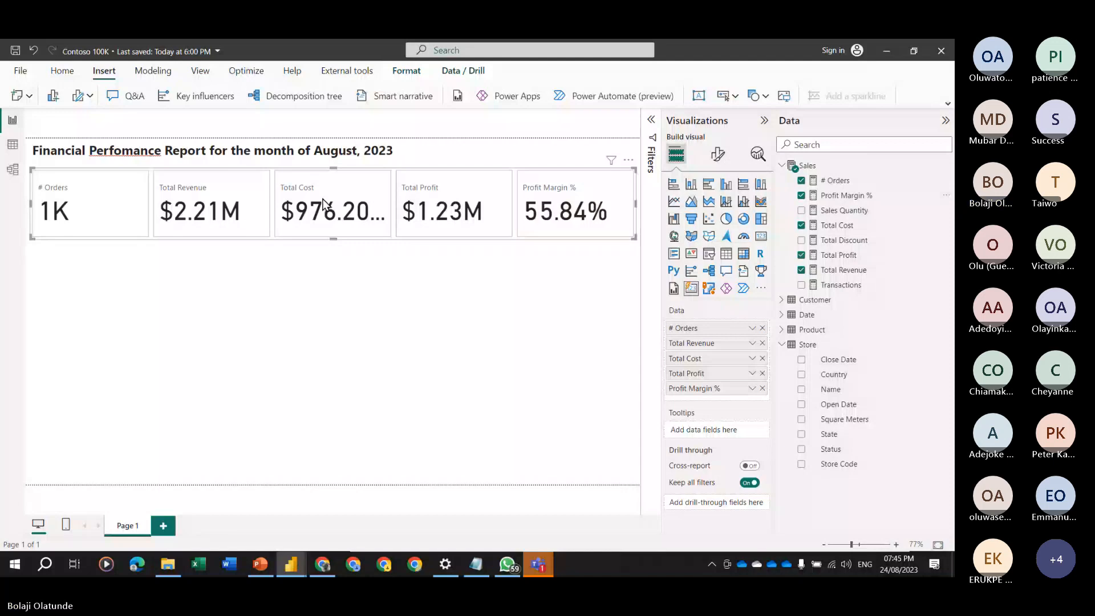
Reduce the card visual's height slightly, check the chart placeholders in the PowerPoint layout, and return to Power BI.
{"action": "left_click_drag", "start_coordinate": [333, 240], "coordinate": [334, 230]}
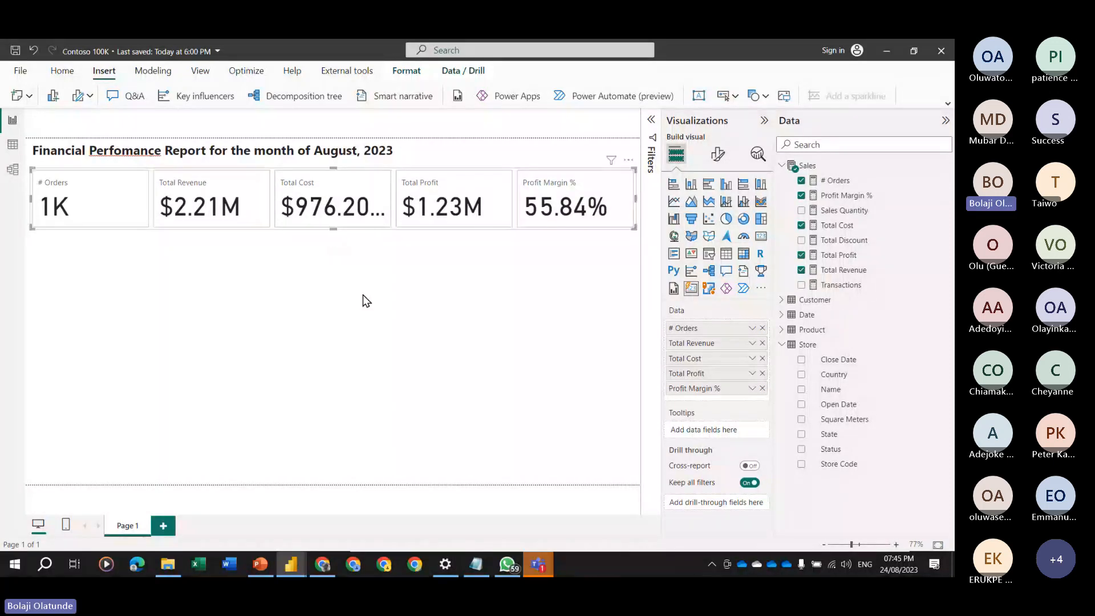
{"action": "key", "text": "alt+Tab"}
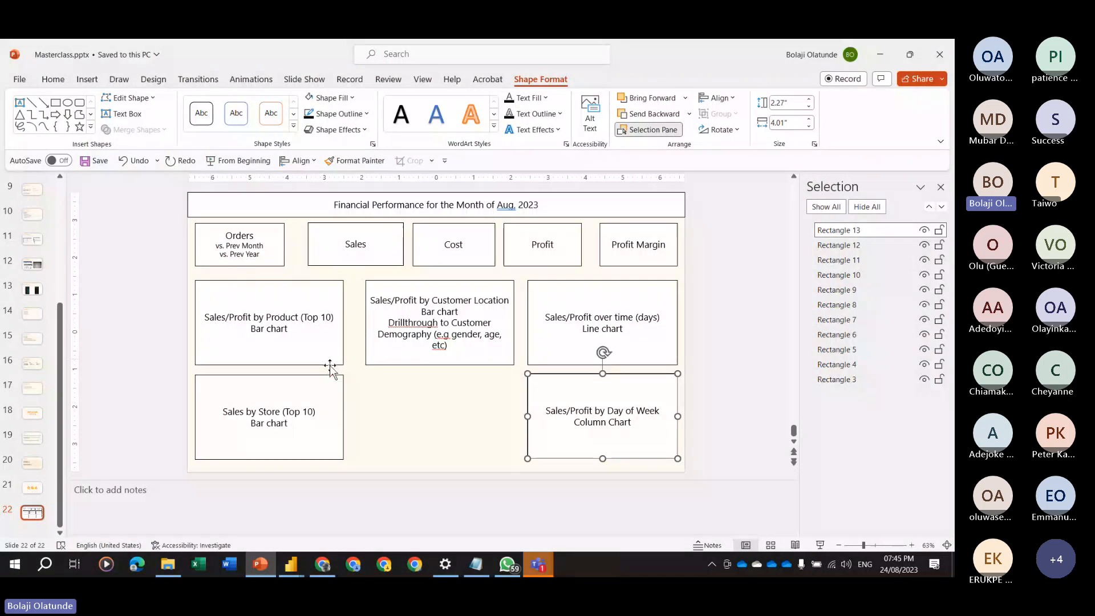
{"action": "key", "text": "alt+Tab"}
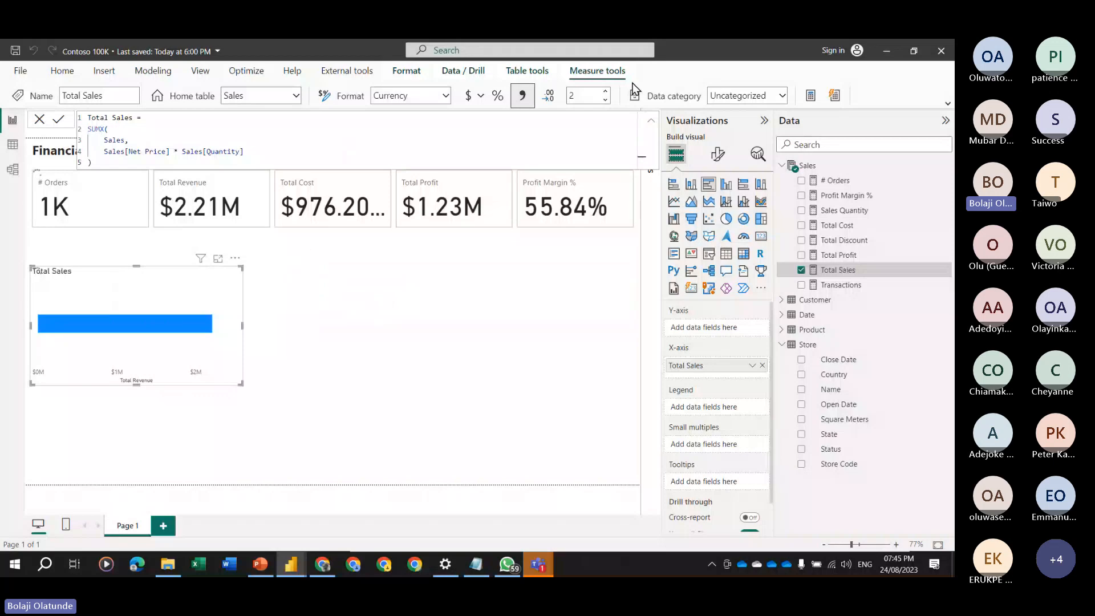
Put the Product table's Category on the Total Sales bar chart's Y-axis, then shrink the chart and move it up under the cards.
{"action": "left_click", "coordinate": [651, 120]}
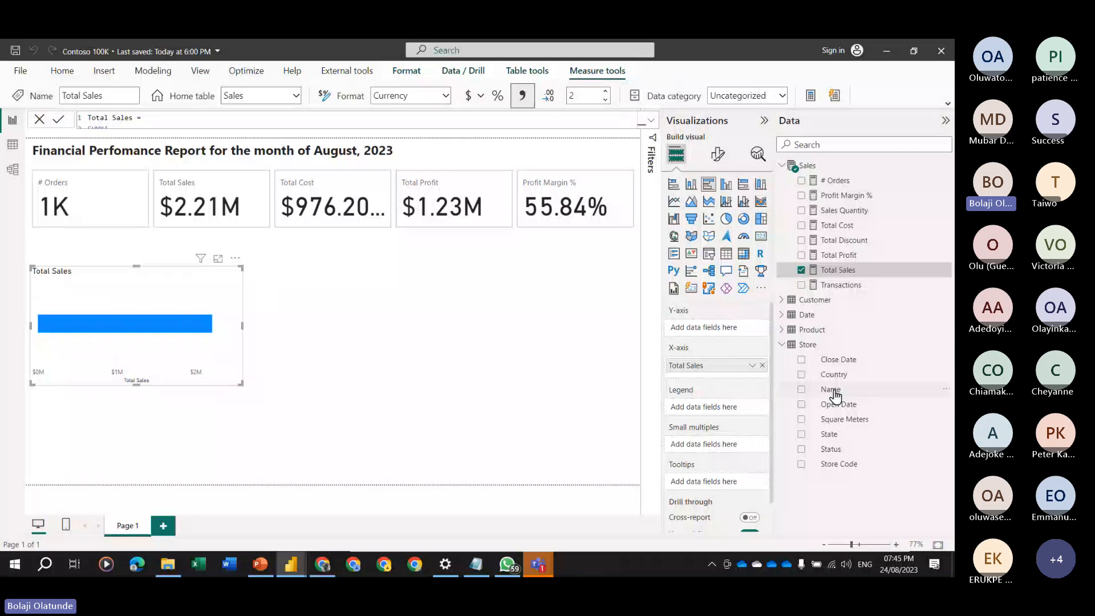
{"action": "left_click", "coordinate": [815, 329]}
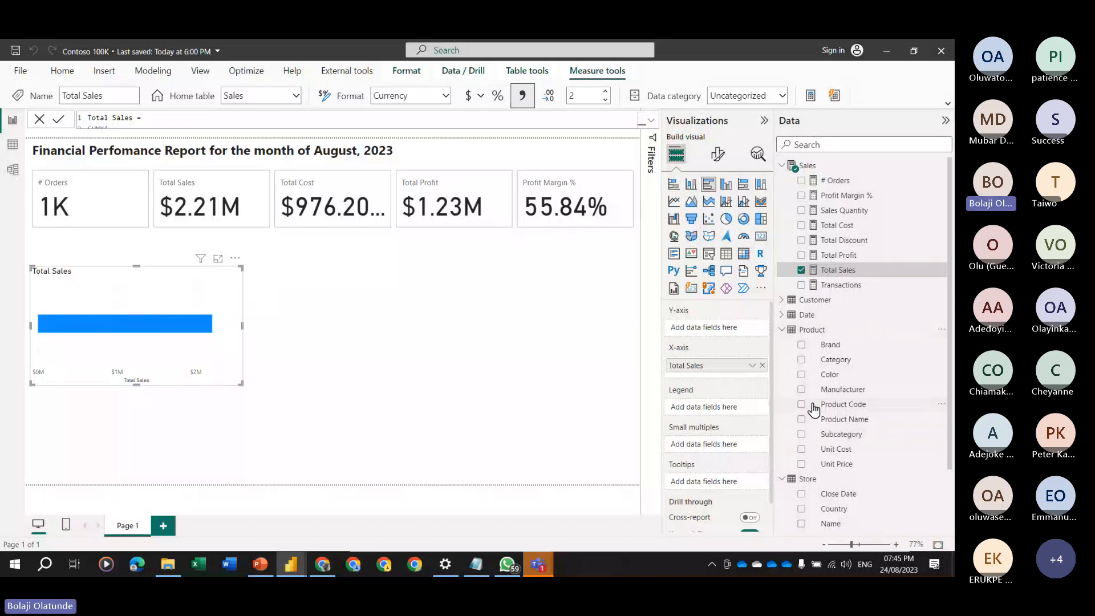
{"action": "left_click", "coordinate": [806, 361]}
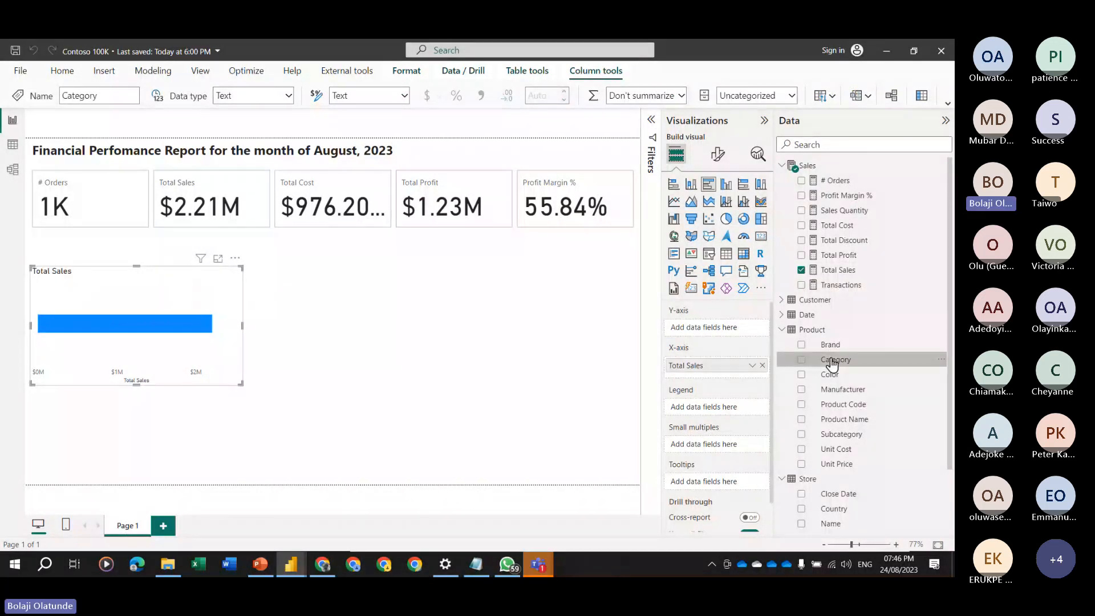
{"action": "left_click_drag", "start_coordinate": [833, 364], "coordinate": [720, 329]}
{"action": "left_click_drag", "start_coordinate": [215, 341], "coordinate": [215, 314]}
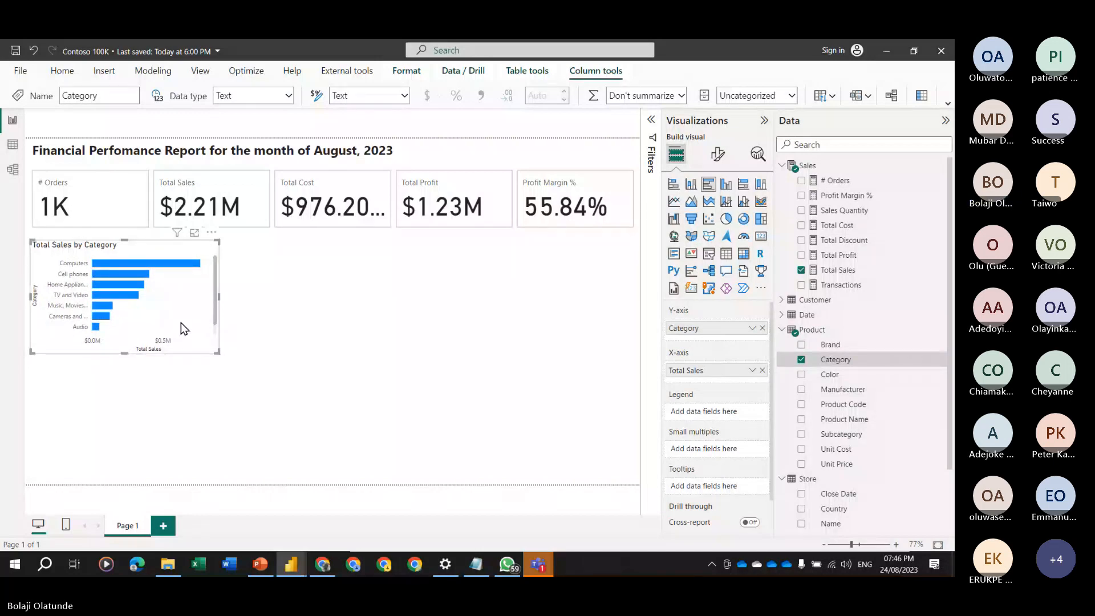
Check the PowerPoint layout, return to Power BI, and place a duplicate of the Total Sales by Category chart directly below the original.
{"action": "key", "text": "alt+Tab"}
{"action": "key", "text": "alt+Tab"}
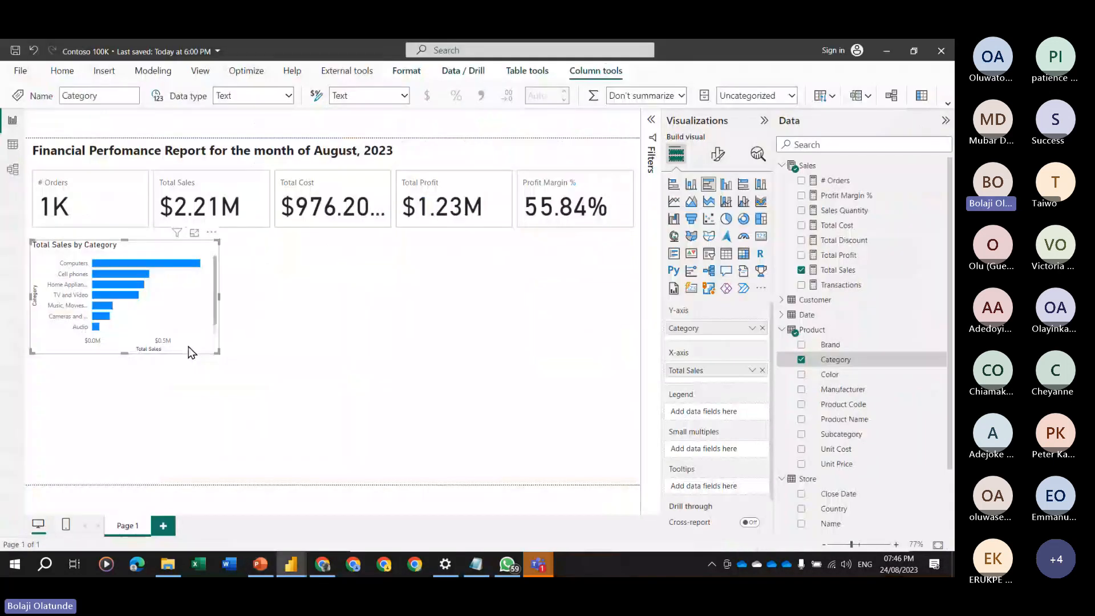
{"action": "key", "text": "ctrl+v"}
{"action": "left_click_drag", "start_coordinate": [133, 244], "coordinate": [136, 372]}
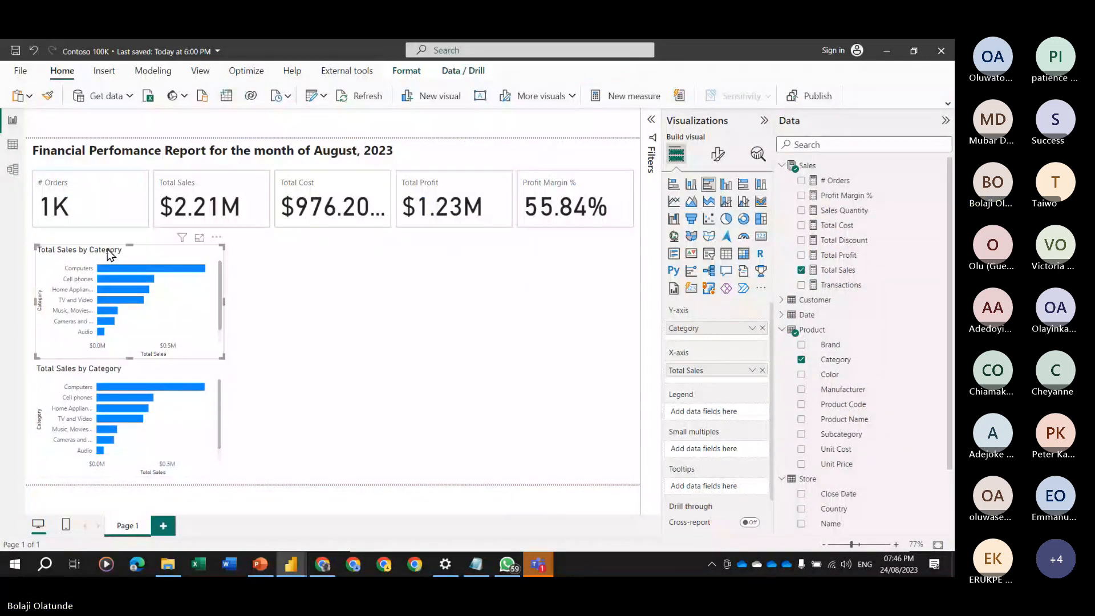
Check the PowerPoint layout, return to Power BI, and place another copy beside the two category charts, enlarged to their combined height.
{"action": "key", "text": "alt+Tab"}
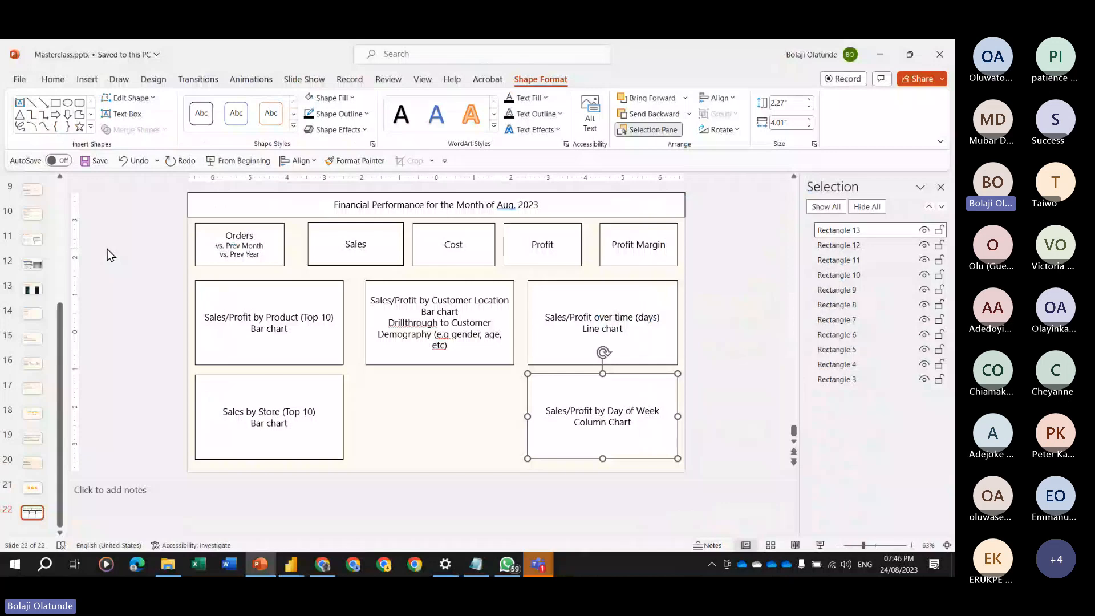
{"action": "key", "text": "alt+Tab"}
{"action": "key", "text": "ctrl+v"}
{"action": "left_click_drag", "start_coordinate": [138, 253], "coordinate": [337, 254]}
{"action": "left_click_drag", "start_coordinate": [431, 363], "coordinate": [454, 477]}
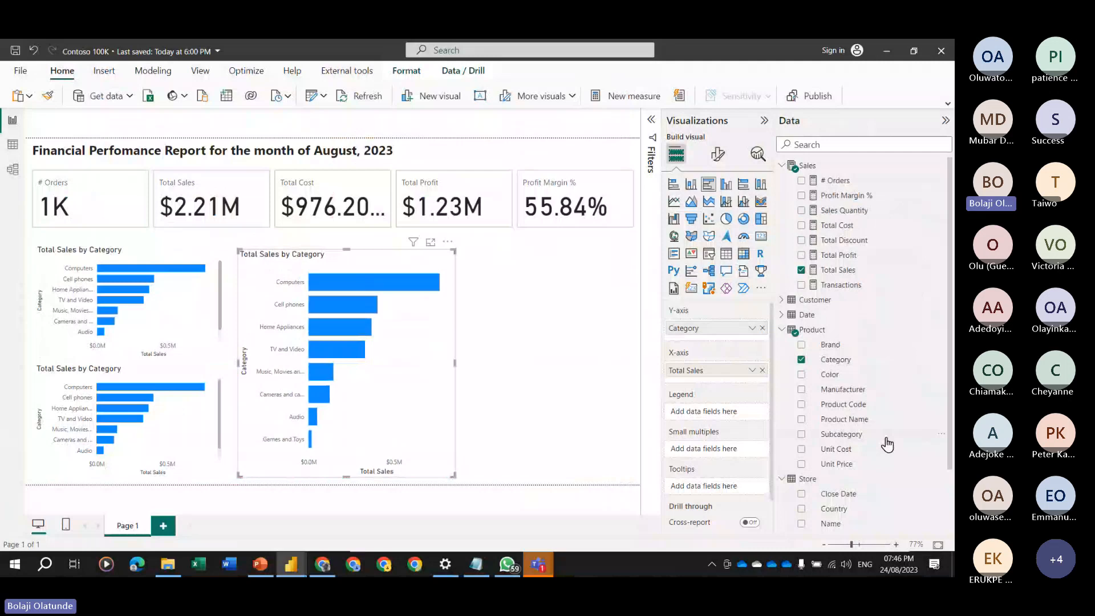
Replace Category with the Customer table's Country on the Y-axis of the large middle bar chart.
{"action": "scroll", "coordinate": [861, 433], "scroll_direction": "down", "scroll_amount": 1}
{"action": "scroll", "coordinate": [859, 435], "scroll_direction": "down", "scroll_amount": 3}
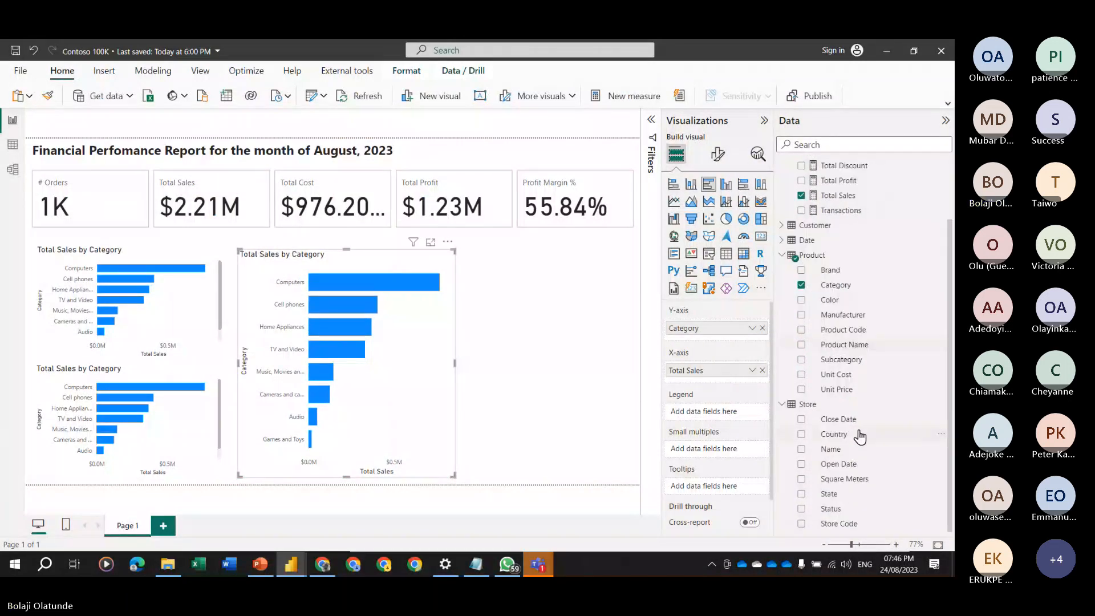
{"action": "left_click", "coordinate": [781, 405]}
{"action": "left_click", "coordinate": [781, 300]}
{"action": "left_click", "coordinate": [762, 329]}
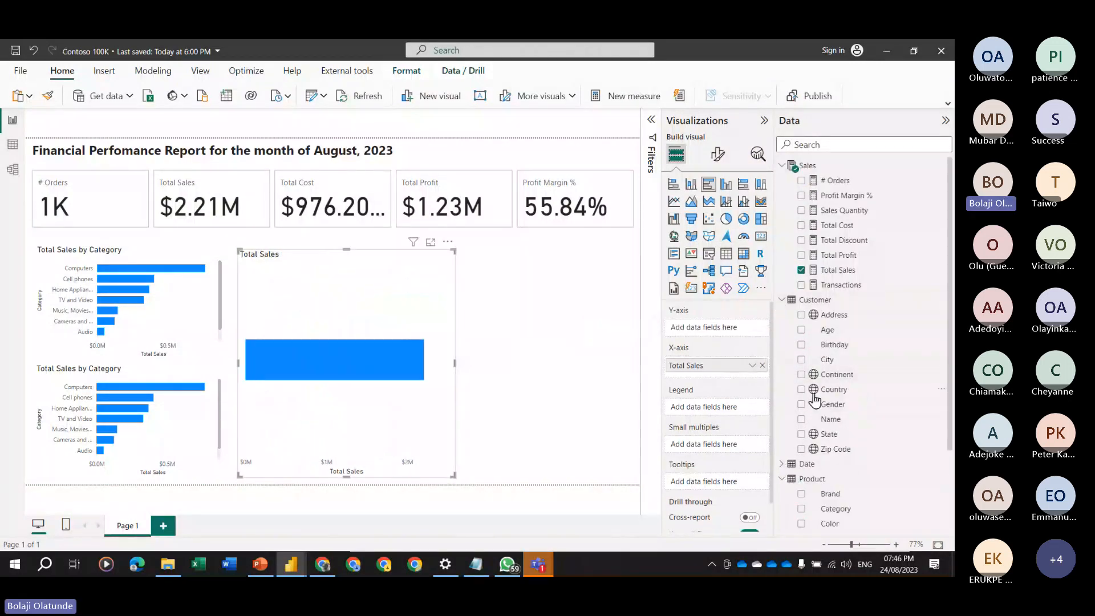
{"action": "left_click", "coordinate": [804, 390]}
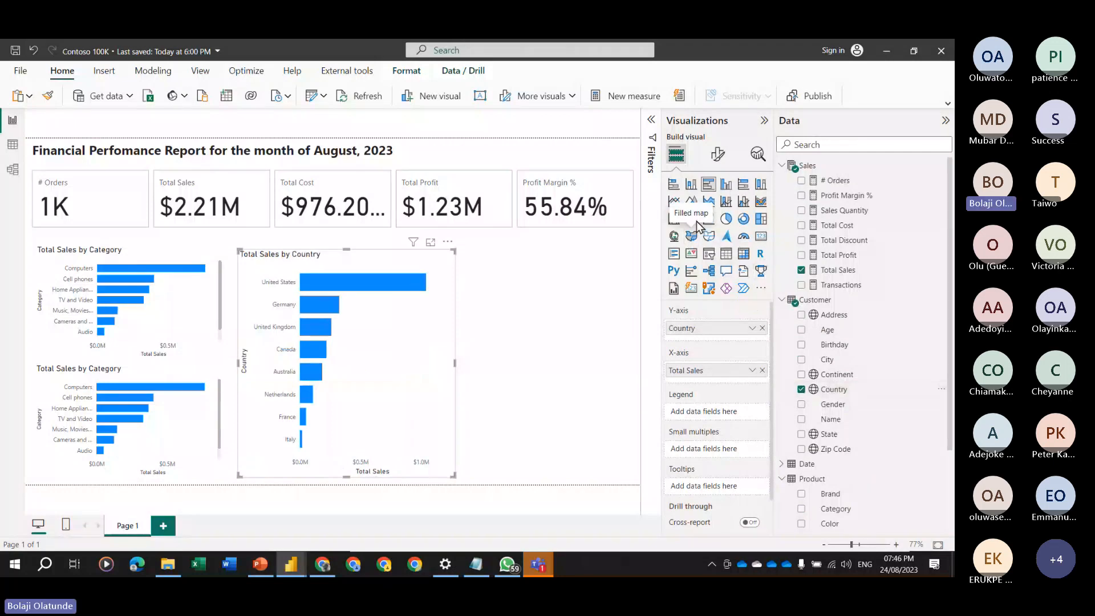
Try displaying sales by country as a map, filled map and shape map, and restore the clustered bar chart.
{"action": "left_click", "coordinate": [675, 239]}
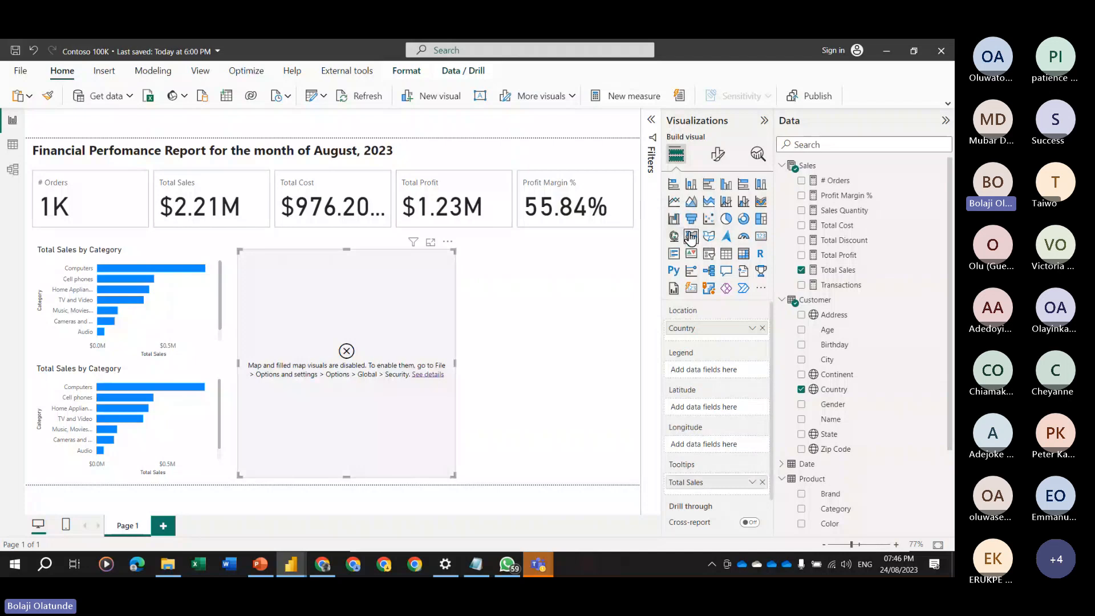
{"action": "left_click", "coordinate": [691, 238]}
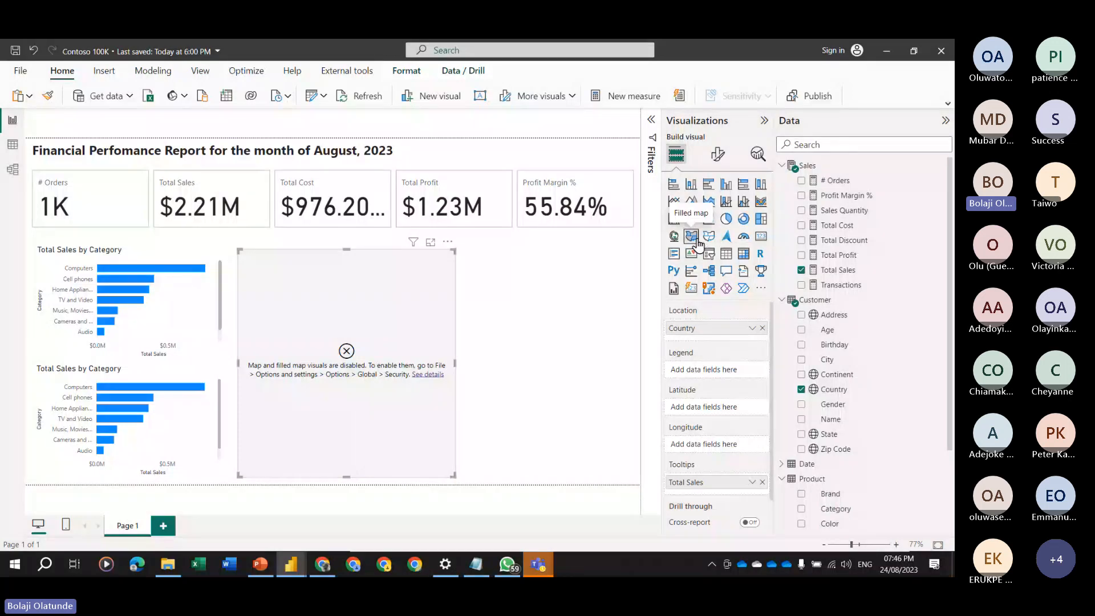
{"action": "left_click", "coordinate": [708, 236]}
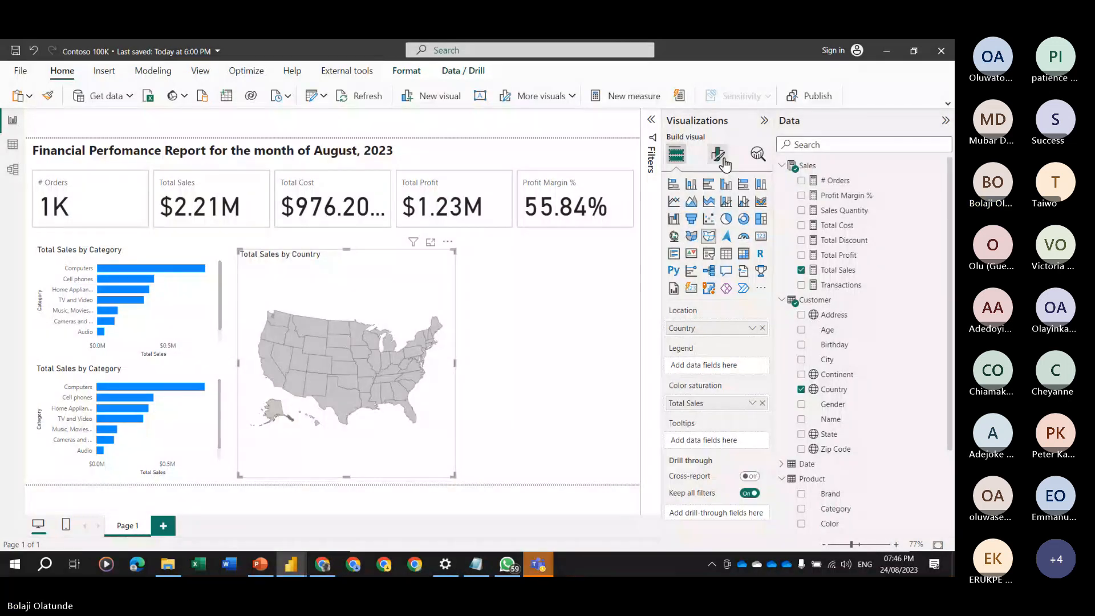
{"action": "left_click", "coordinate": [718, 155]}
{"action": "left_click", "coordinate": [707, 240]}
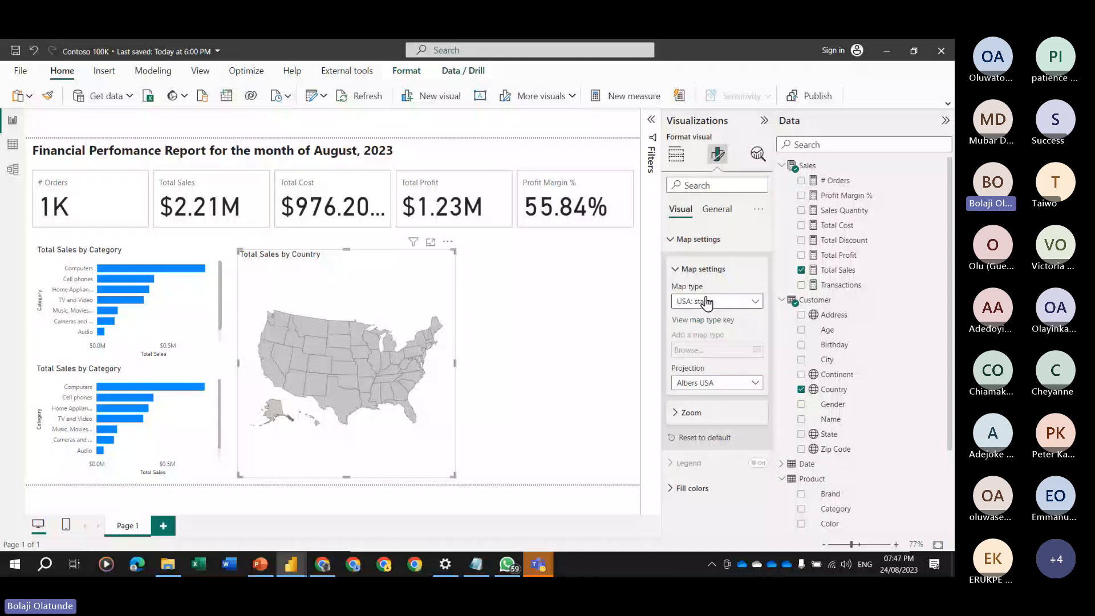
{"action": "left_click", "coordinate": [706, 302]}
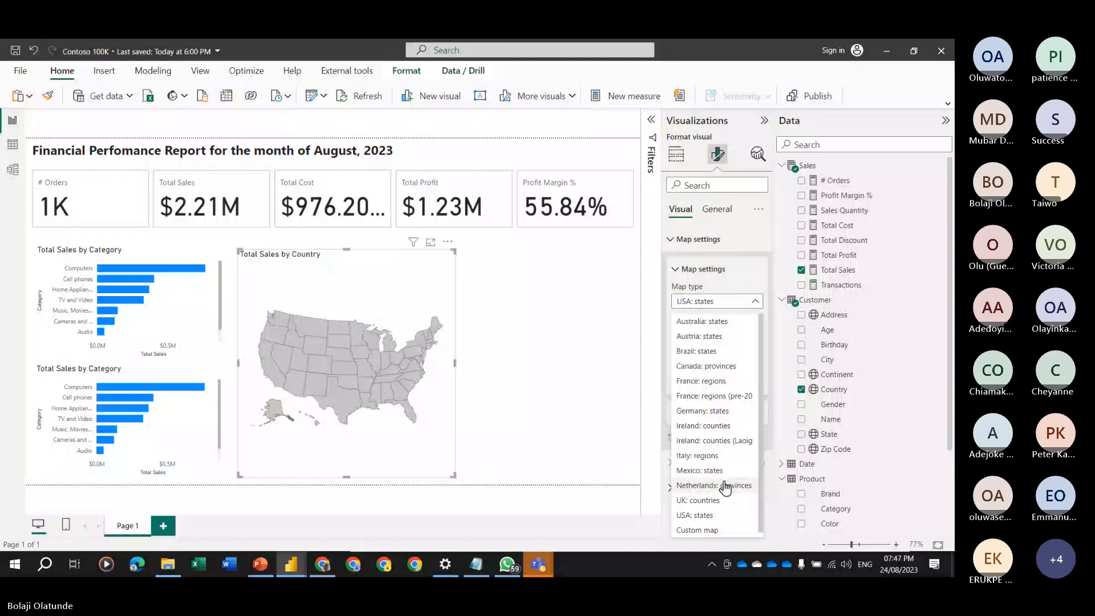
{"action": "left_click", "coordinate": [676, 154]}
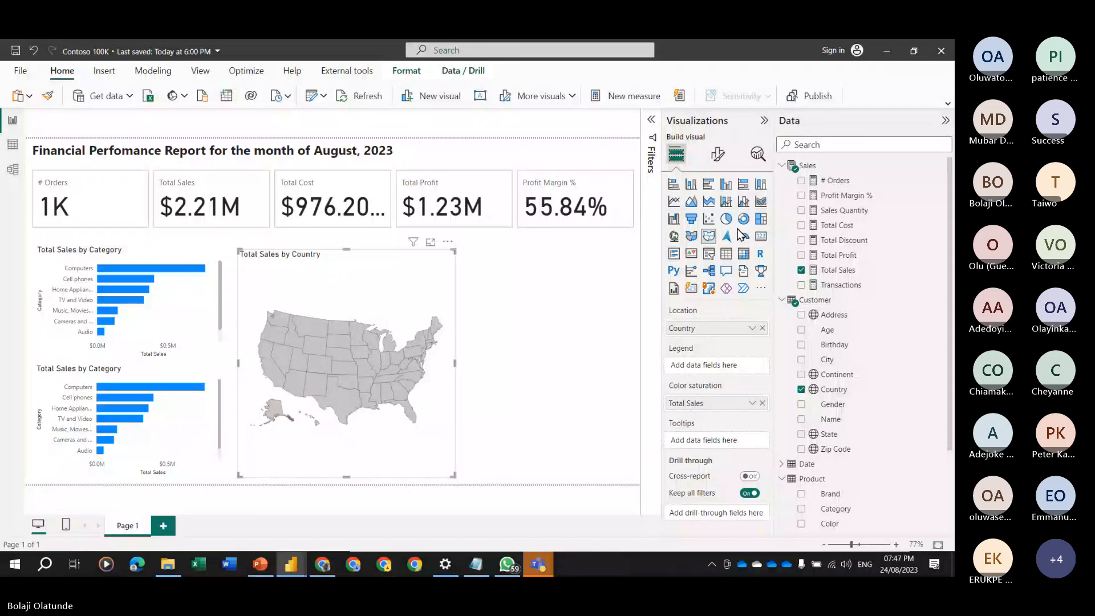
{"action": "left_click", "coordinate": [674, 237]}
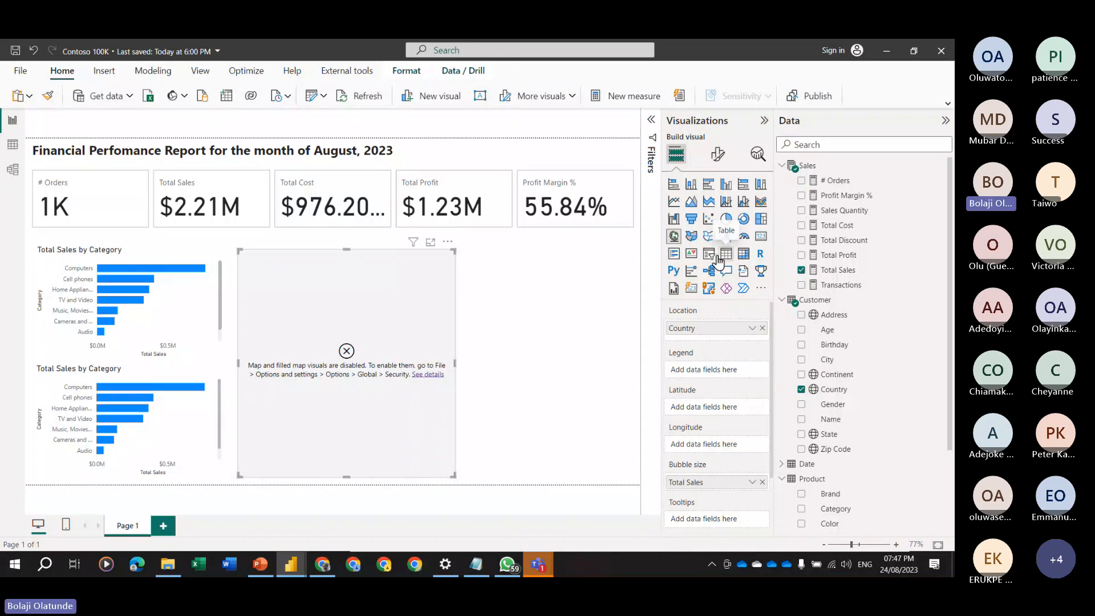
{"action": "left_click", "coordinate": [708, 186]}
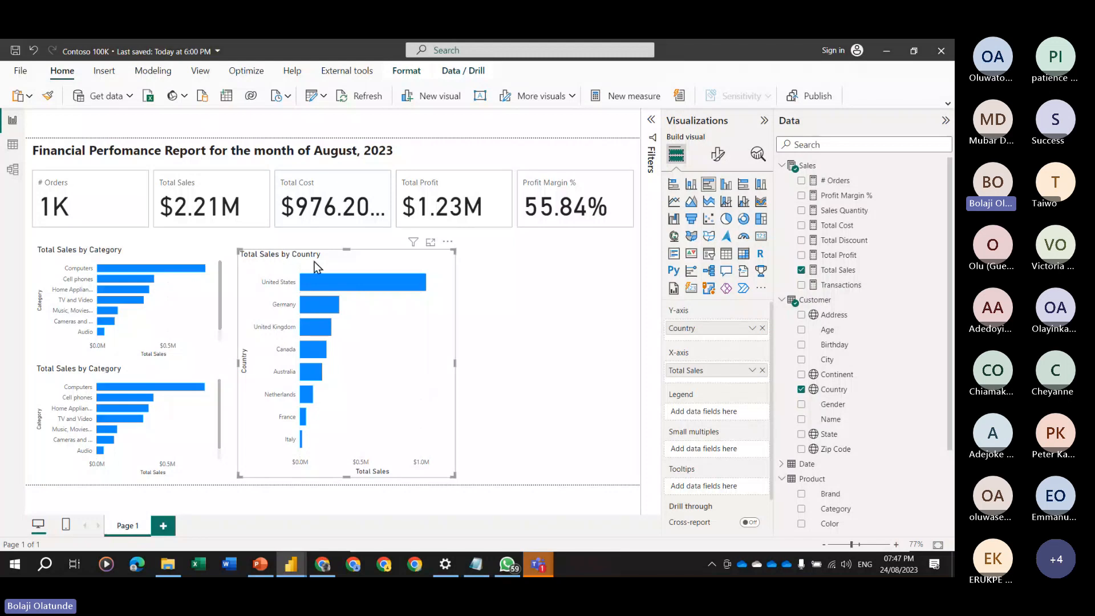
Nudge the Total Sales by Country chart slightly to the right, check the product and store placeholders in the PowerPoint layout, and return to Power BI.
{"action": "left_click_drag", "start_coordinate": [314, 262], "coordinate": [280, 259]}
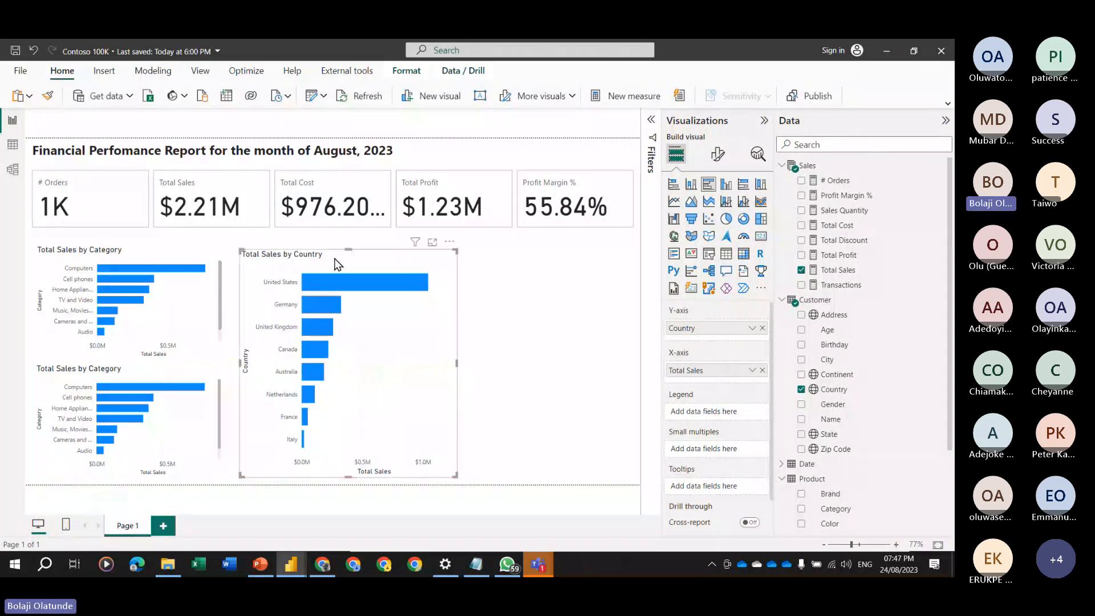
{"action": "left_click", "coordinate": [120, 373]}
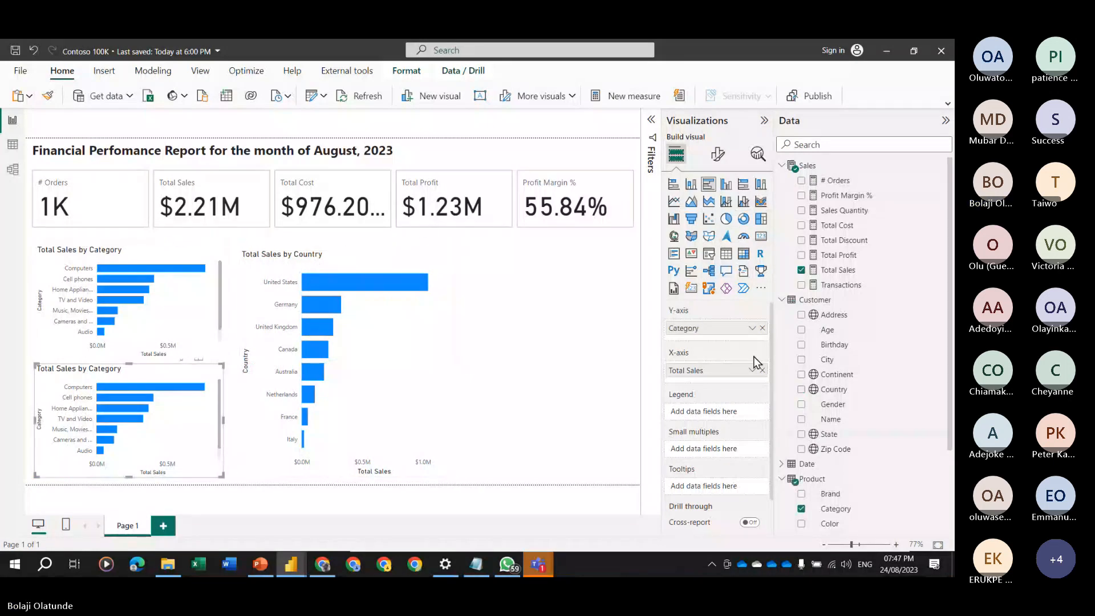
{"action": "left_click", "coordinate": [94, 254]}
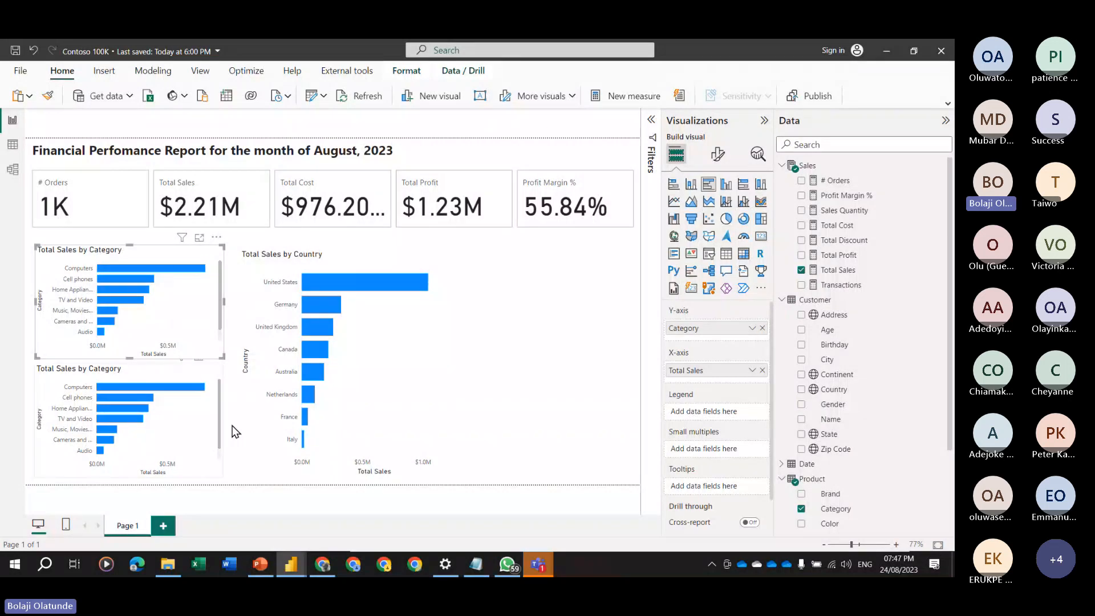
{"action": "key", "text": "alt+Tab"}
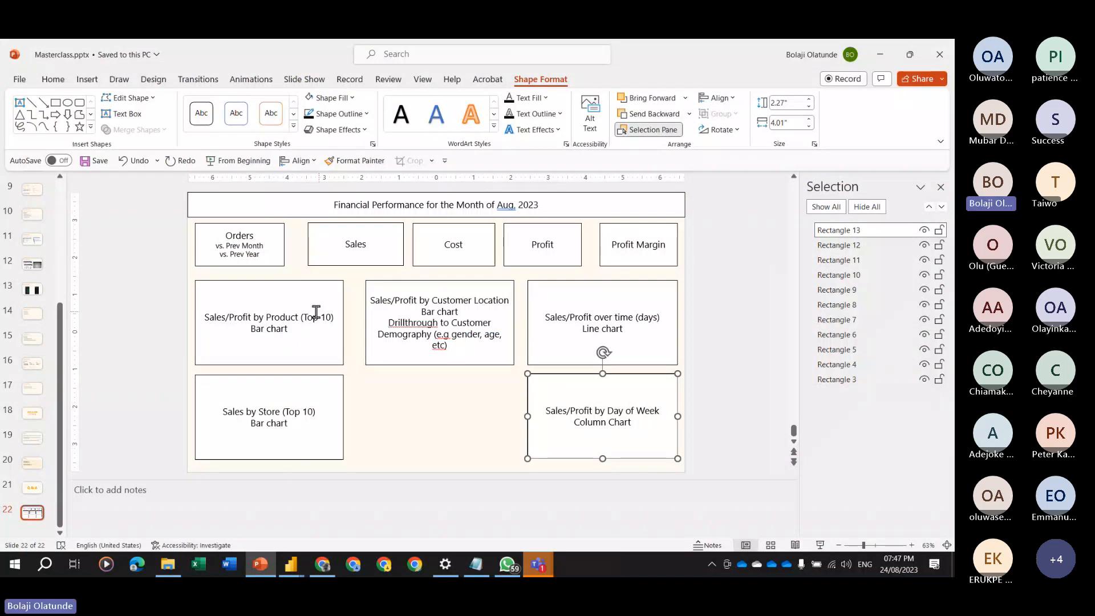
{"action": "key", "text": "alt+Tab"}
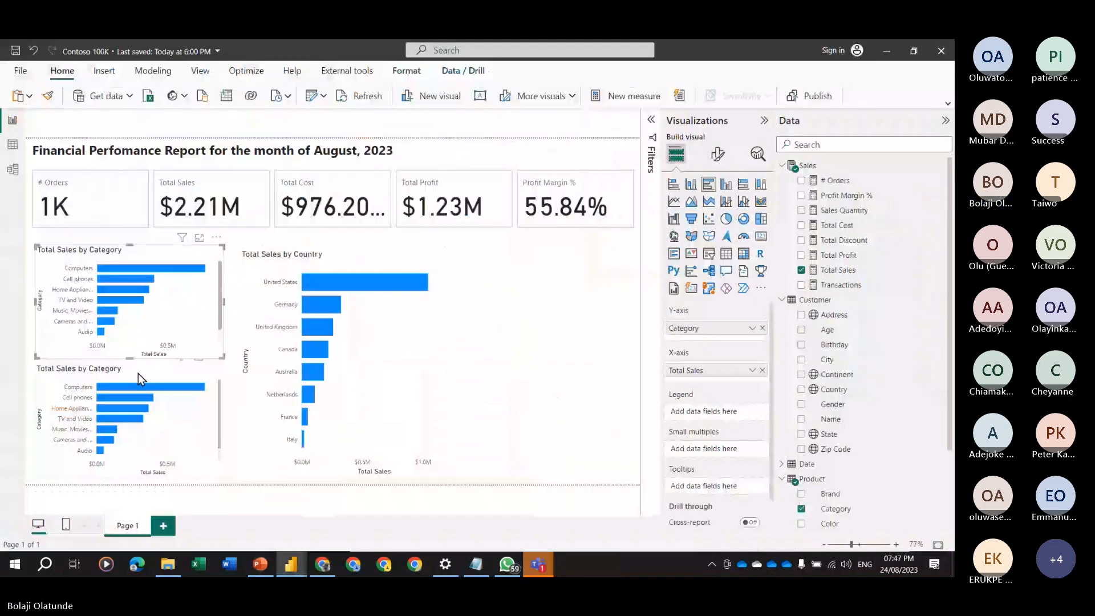
{"action": "key", "text": "alt+Tab"}
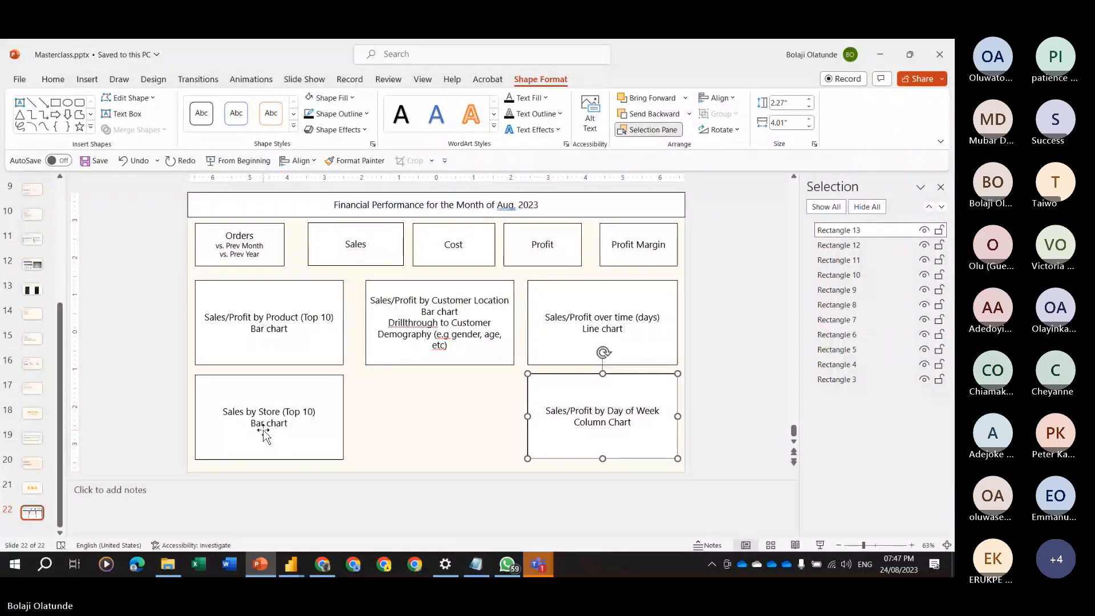
{"action": "key", "text": "alt+Tab"}
Replace Category with the Store table's Name on the Y-axis of the lower category bar chart.
{"action": "left_click", "coordinate": [762, 327]}
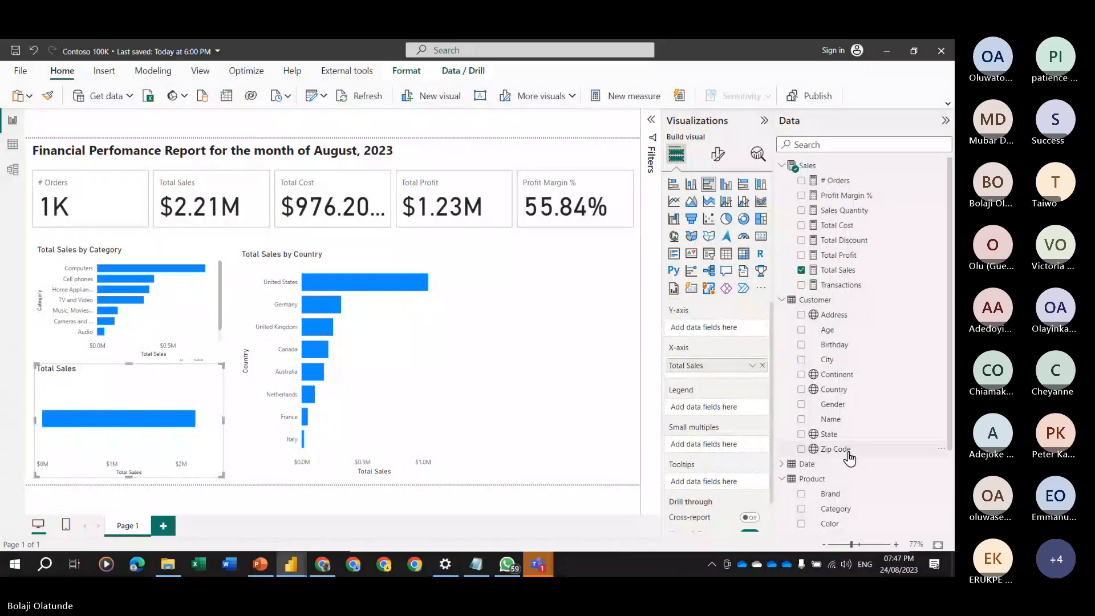
{"action": "scroll", "coordinate": [850, 458], "scroll_direction": "down", "scroll_amount": 3}
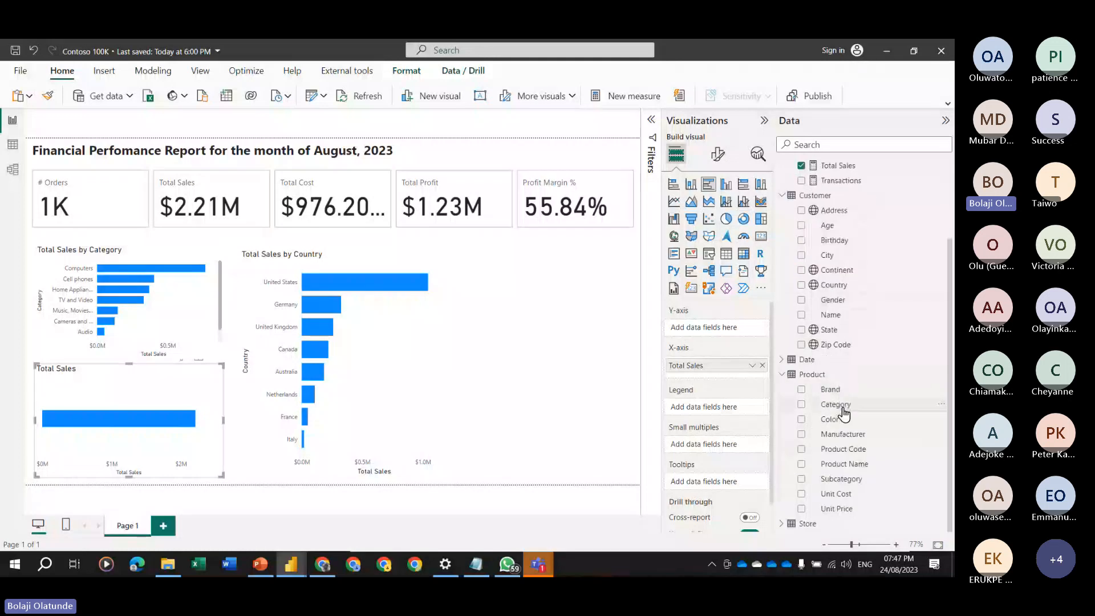
{"action": "left_click", "coordinate": [782, 525]}
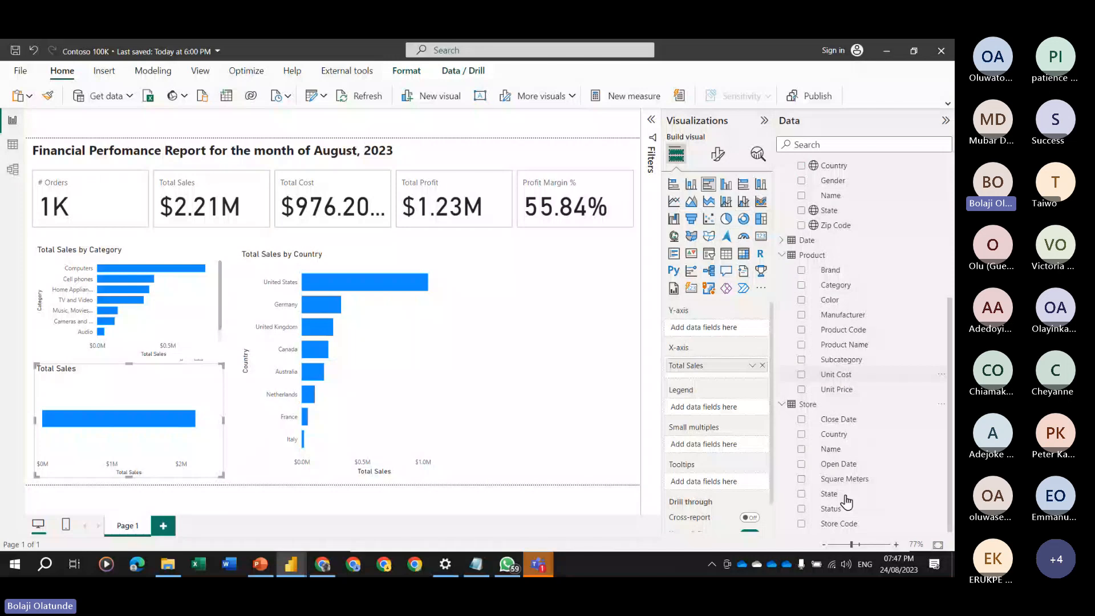
{"action": "left_click_drag", "start_coordinate": [831, 449], "coordinate": [707, 328]}
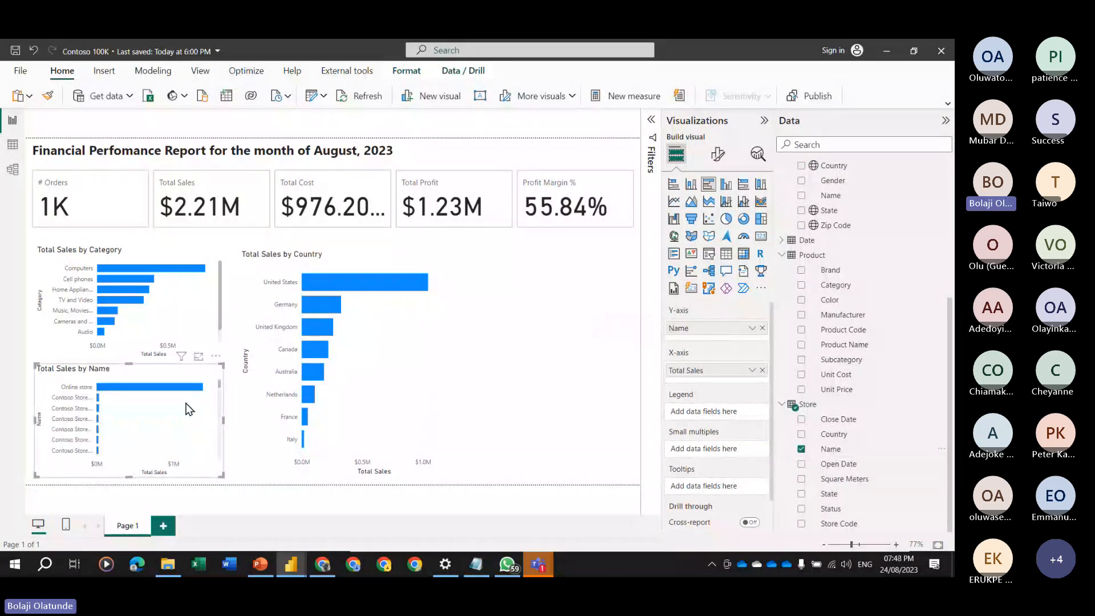
Check the PowerPoint layout, return to Power BI, and add a line chart beside the country chart, shortened to under half its height.
{"action": "left_click", "coordinate": [399, 451]}
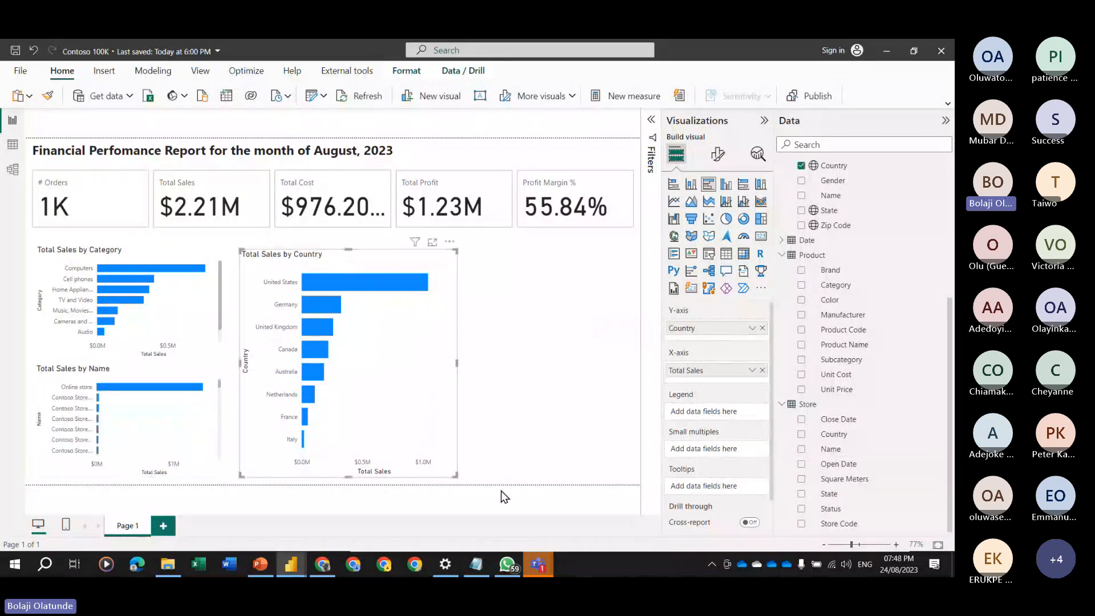
{"action": "key", "text": "alt+Tab"}
{"action": "key", "text": "alt+Tab"}
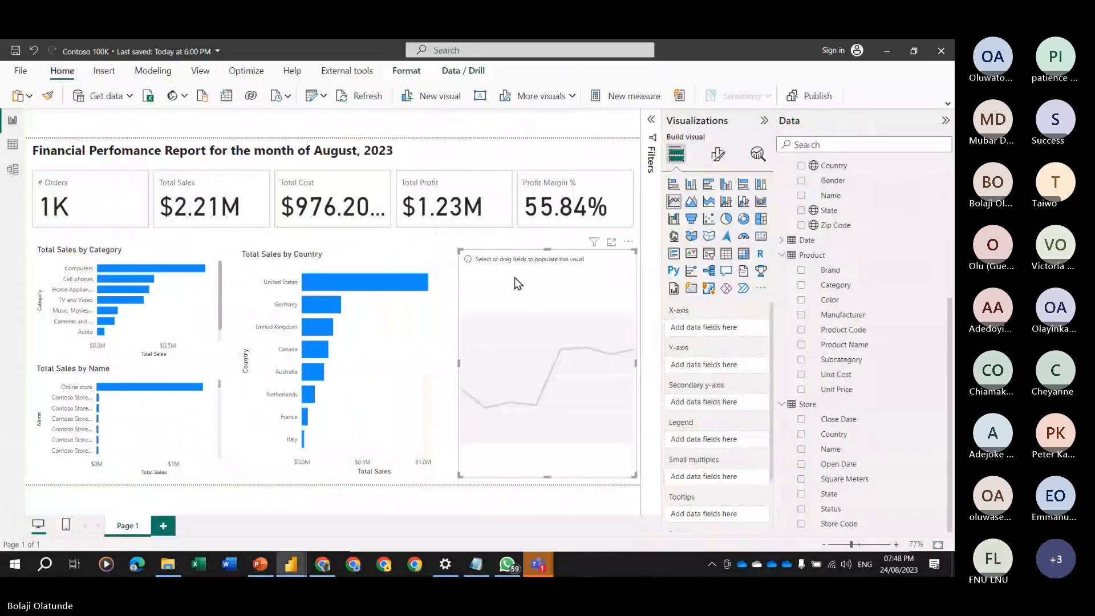
{"action": "left_click_drag", "start_coordinate": [546, 477], "coordinate": [546, 334]}
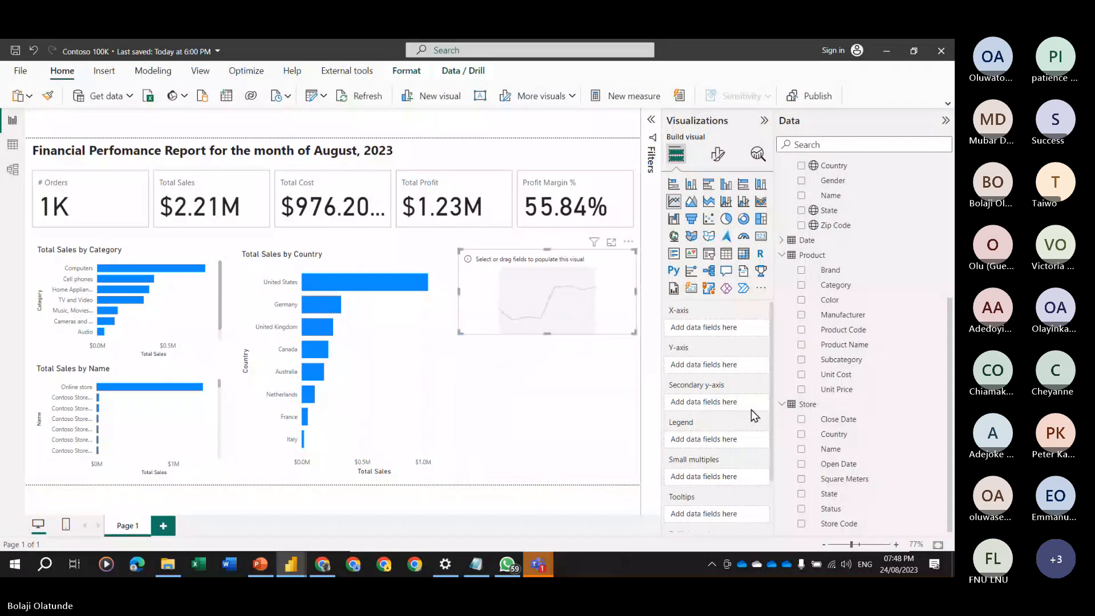
Put the Date table's Date field on the X-axis of the empty line chart.
{"action": "scroll", "coordinate": [827, 456], "scroll_direction": "up", "scroll_amount": 3}
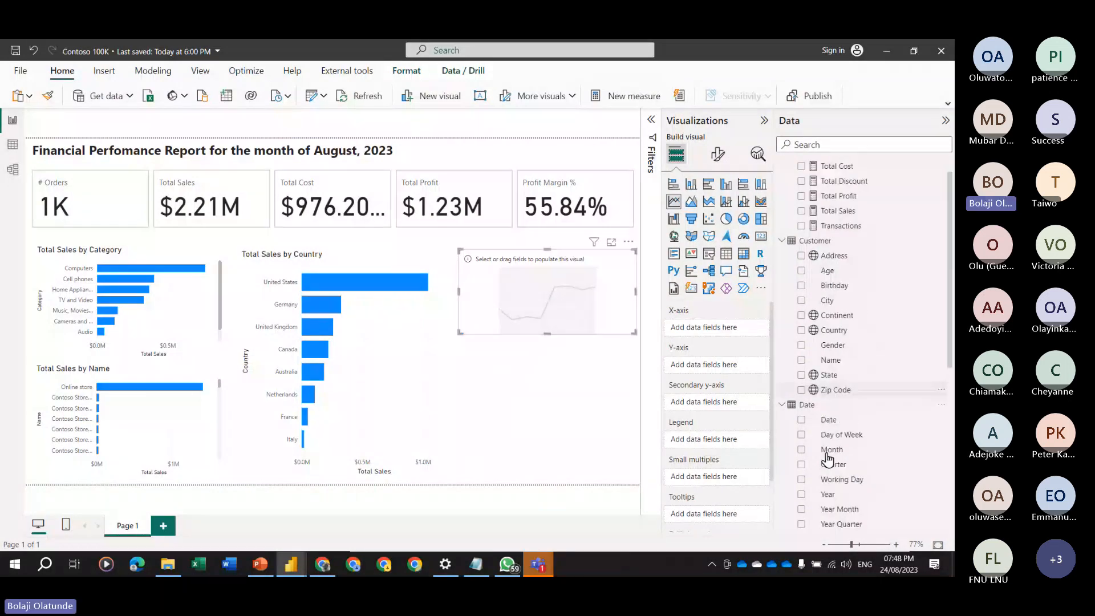
{"action": "scroll", "coordinate": [827, 456], "scroll_direction": "down", "scroll_amount": 4}
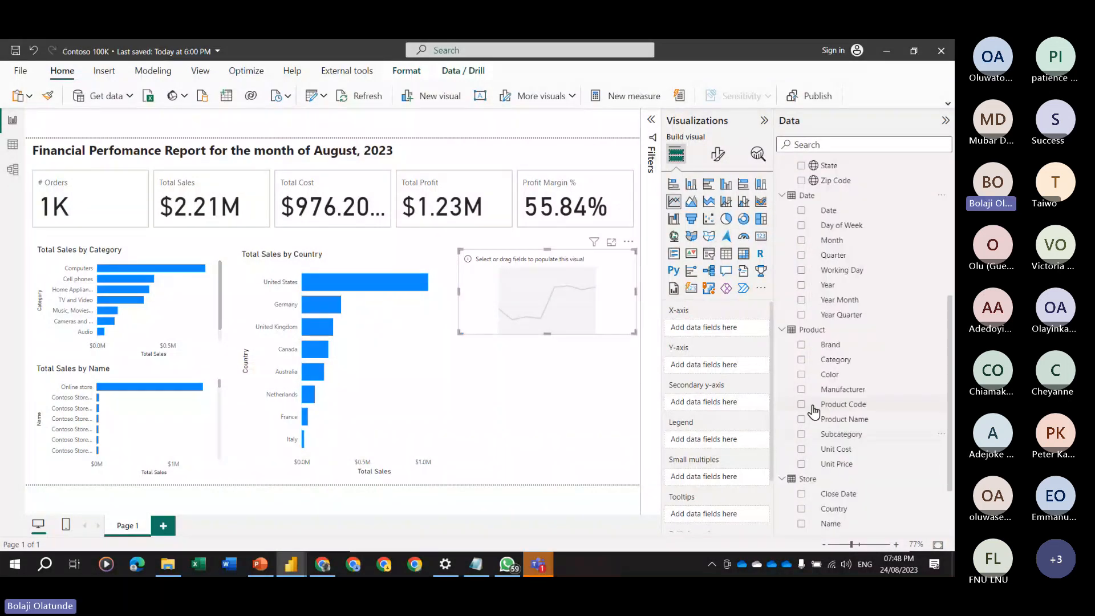
{"action": "scroll", "coordinate": [814, 411], "scroll_direction": "down", "scroll_amount": 1}
{"action": "left_click", "coordinate": [801, 199]}
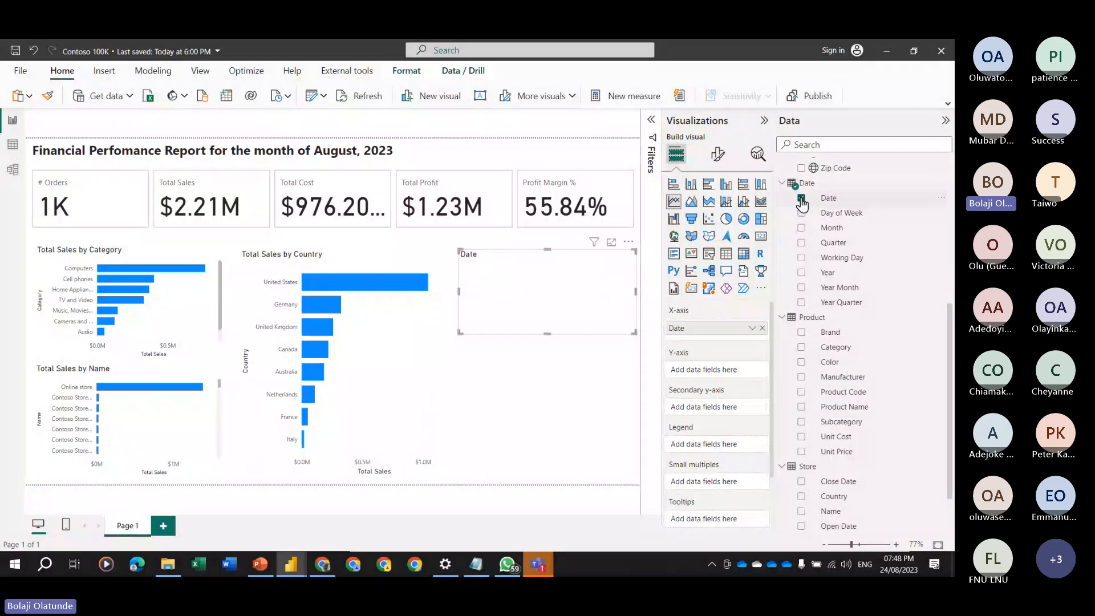
Plot Total Sales on the line chart's Y-axis and place a duplicate of the chart directly beneath it.
{"action": "scroll", "coordinate": [814, 281], "scroll_direction": "up", "scroll_amount": 5}
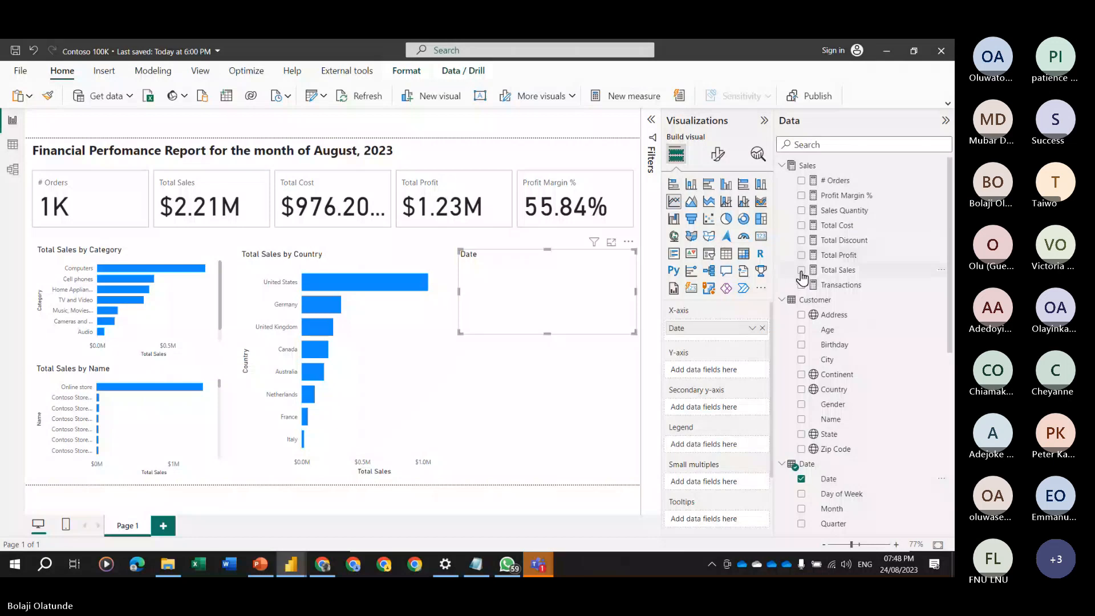
{"action": "left_click", "coordinate": [801, 270]}
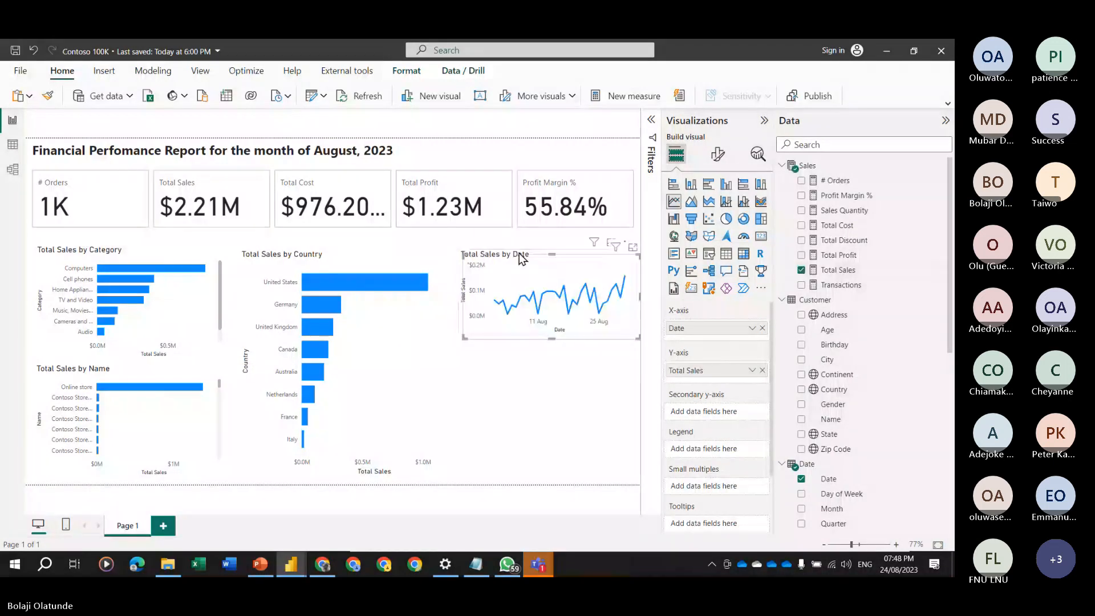
{"action": "left_click_drag", "start_coordinate": [519, 258], "coordinate": [522, 349]}
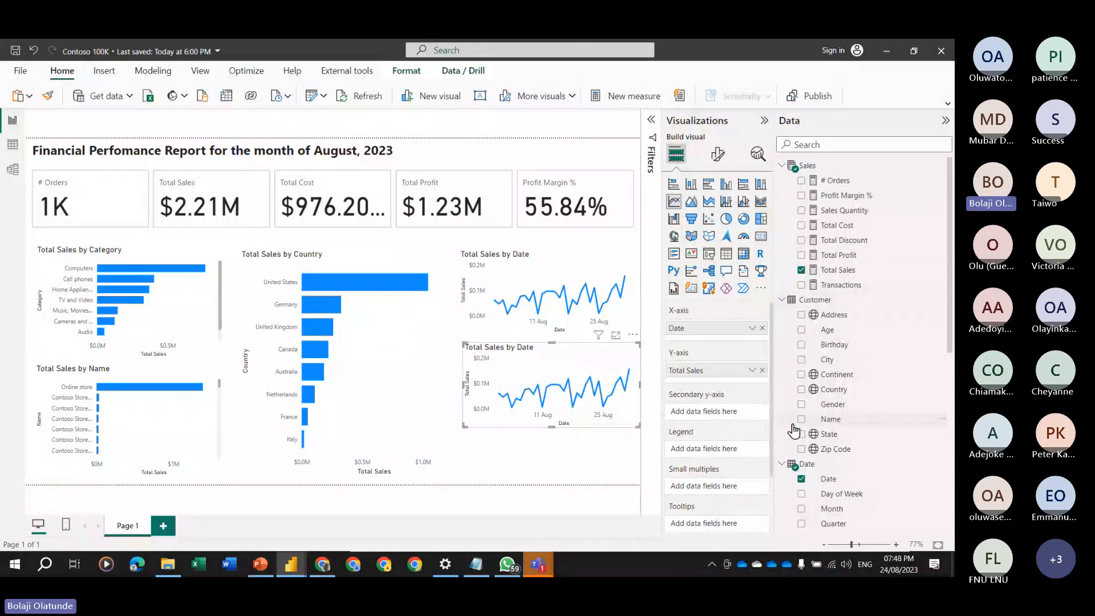
Replace Date with the Date table's Day of Week on the X-axis of the lower line chart.
{"action": "scroll", "coordinate": [794, 431], "scroll_direction": "down", "scroll_amount": 5}
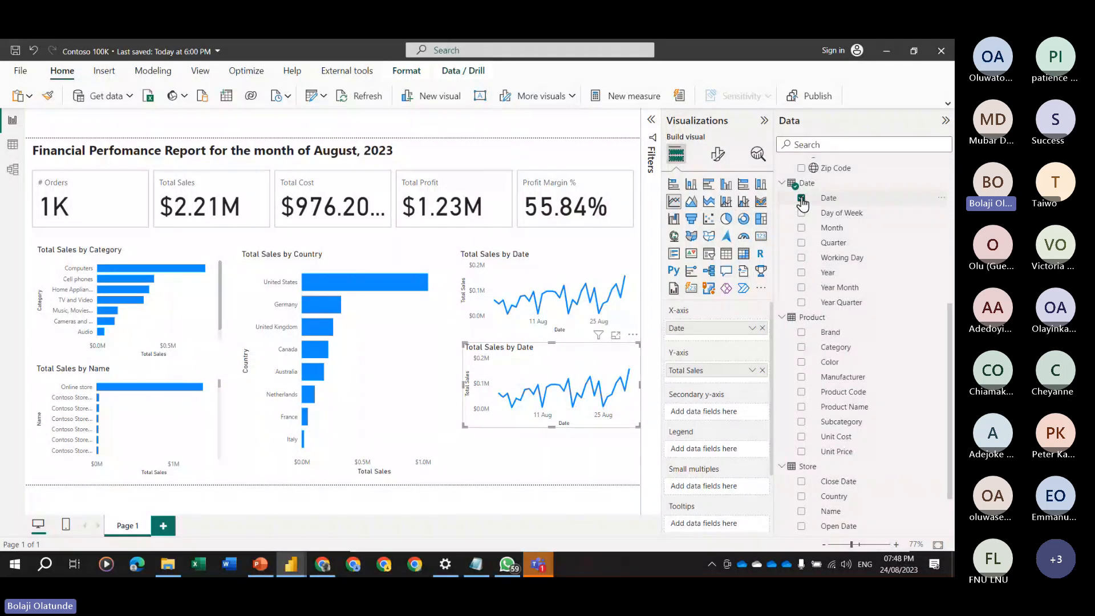
{"action": "left_click", "coordinate": [802, 199]}
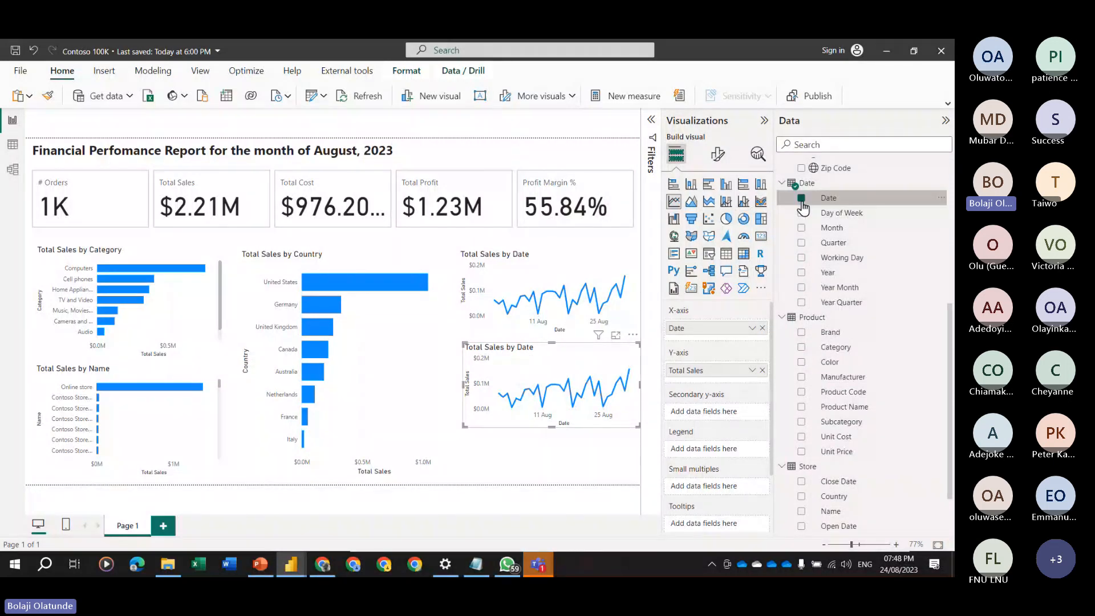
{"action": "left_click", "coordinate": [802, 213]}
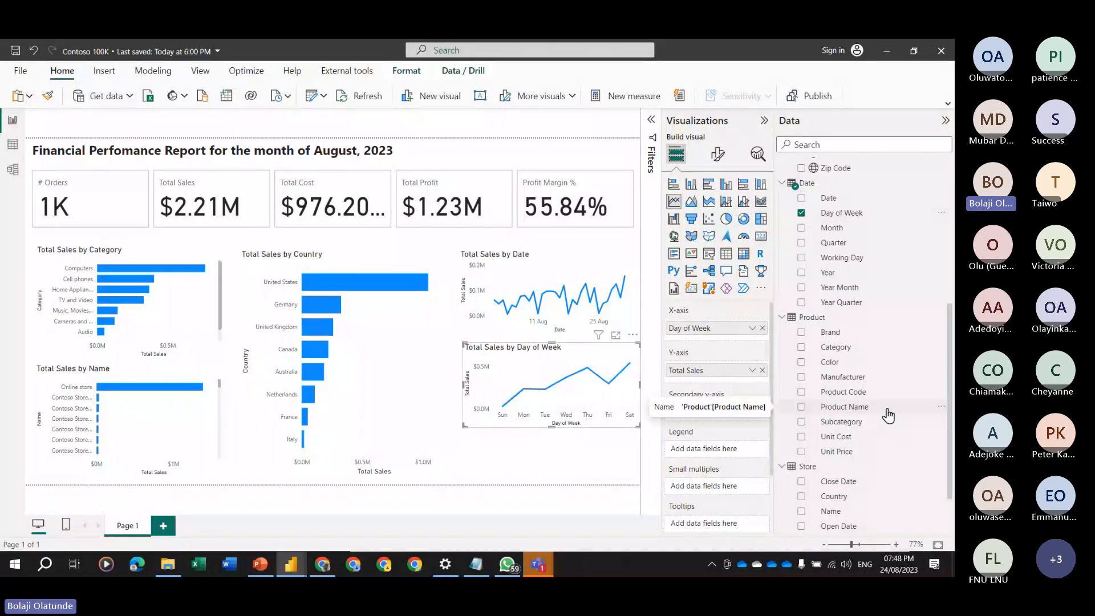
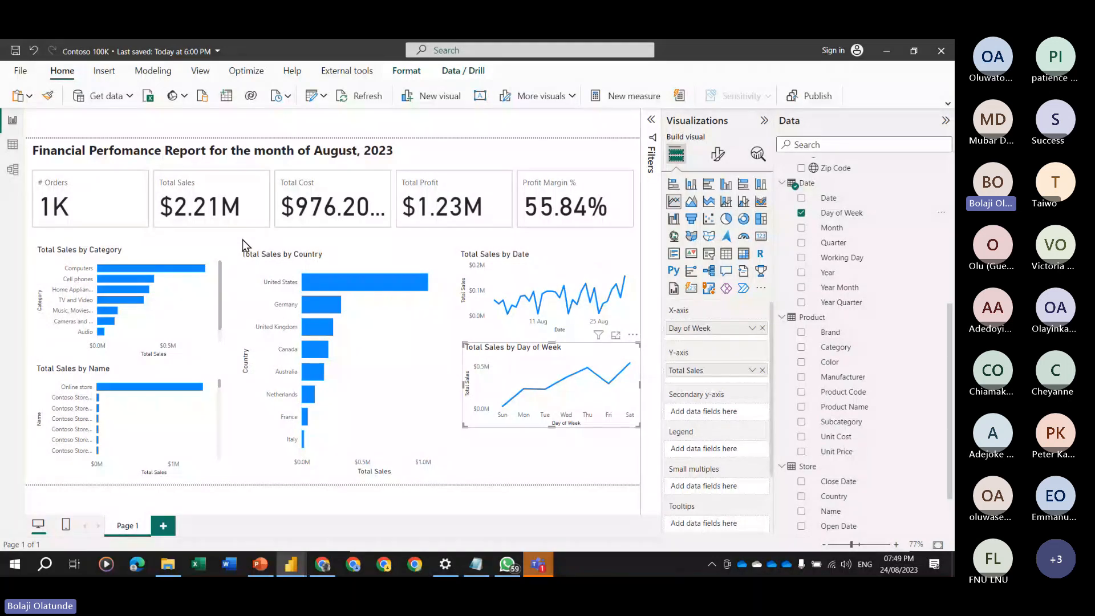
Switch to the Masterclass presentation in PowerPoint and go to its first slide.
{"action": "mouse_move", "coordinate": [291, 566]}
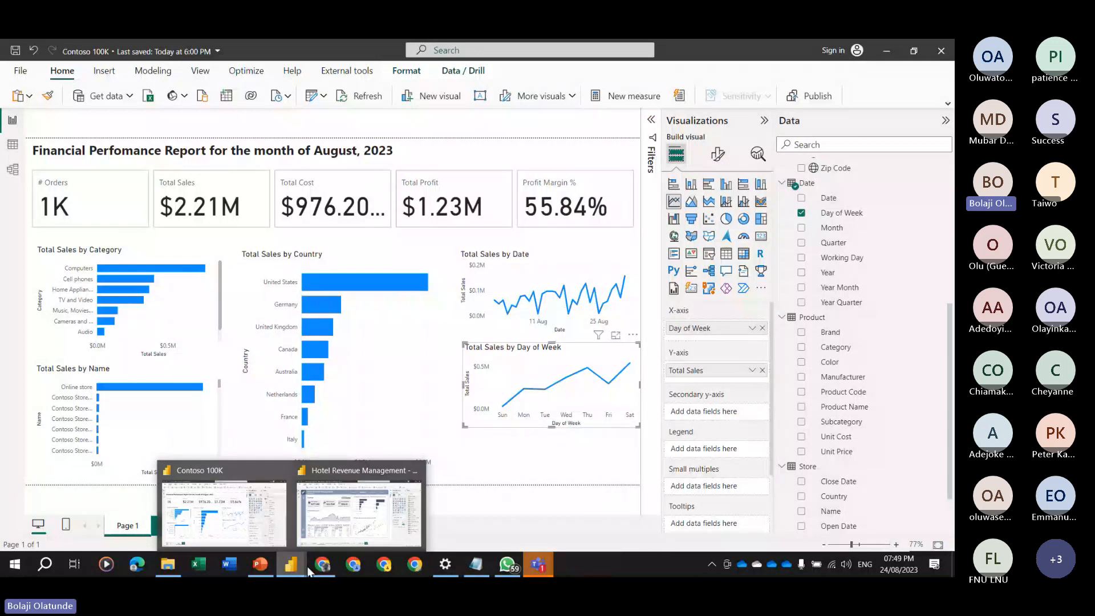
{"action": "left_click", "coordinate": [261, 565]}
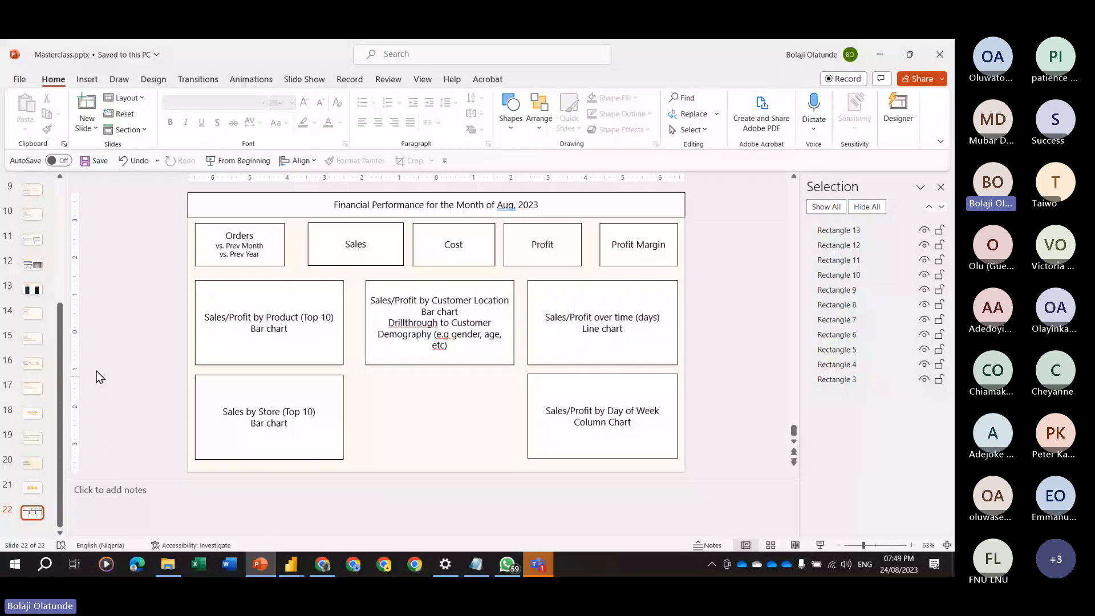
{"action": "left_click_drag", "start_coordinate": [60, 313], "coordinate": [19, 193]}
{"action": "left_click", "coordinate": [19, 193]}
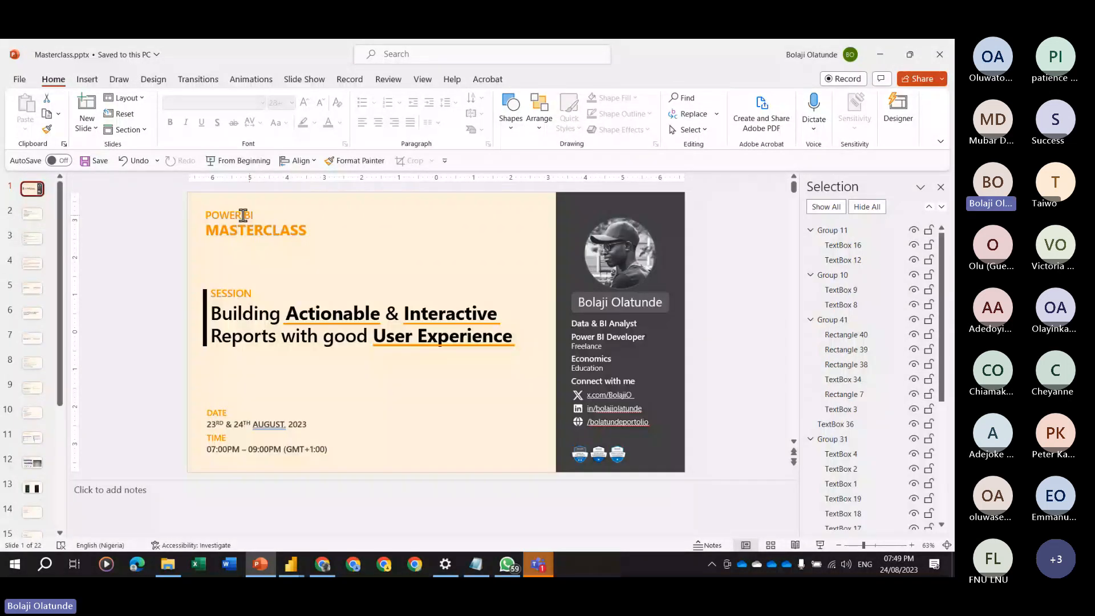
Copy the hex code #F59201 of the MASTERCLASS heading's font color, leaving the heading unchanged.
{"action": "left_click", "coordinate": [247, 230]}
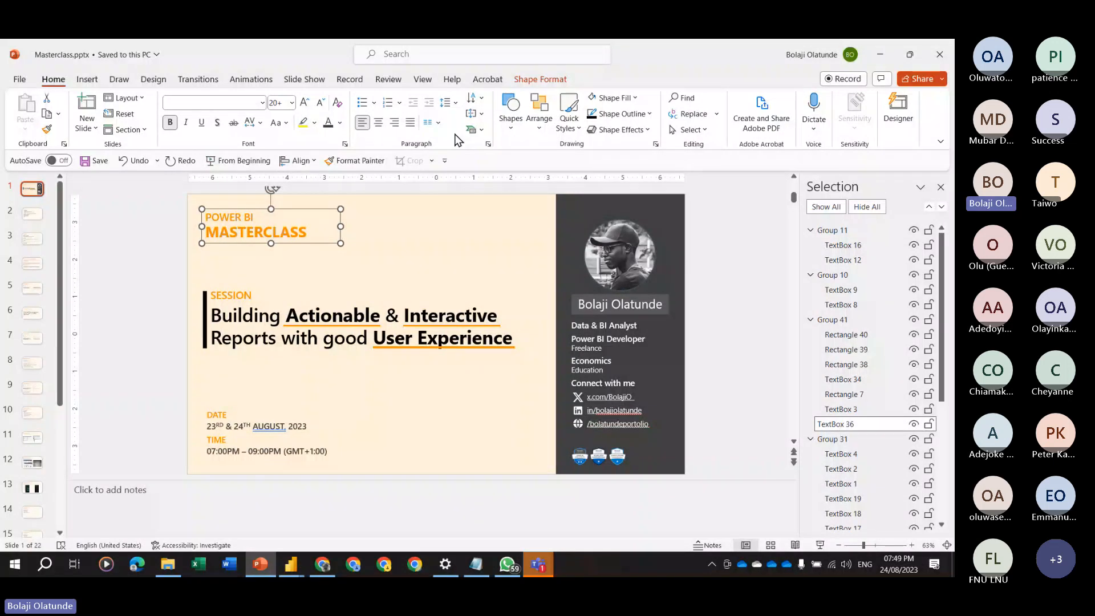
{"action": "double_click", "coordinate": [293, 235]}
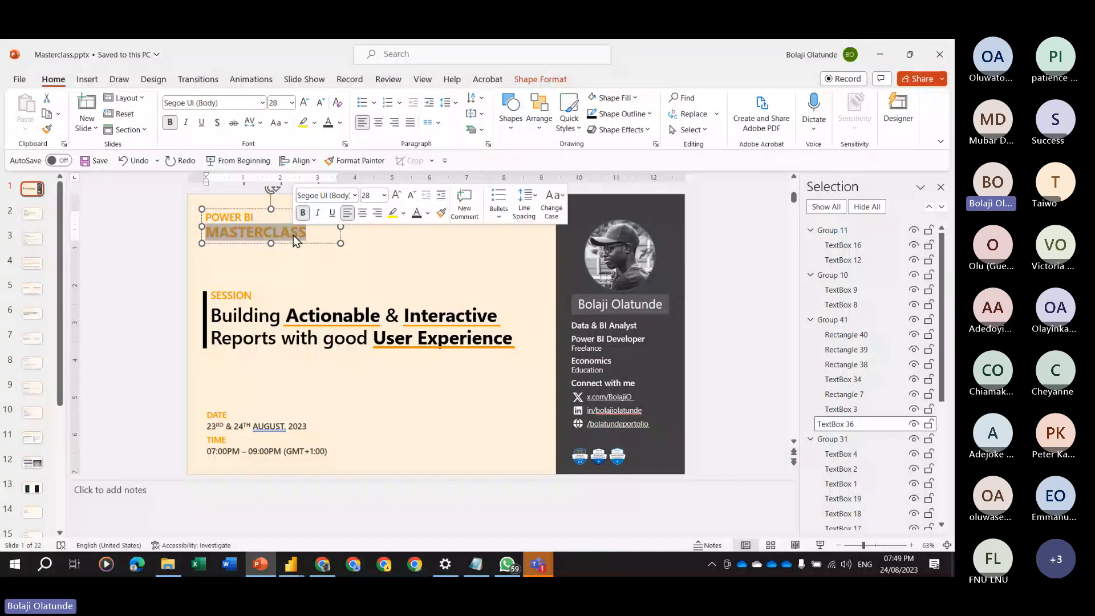
{"action": "left_click", "coordinate": [428, 214]}
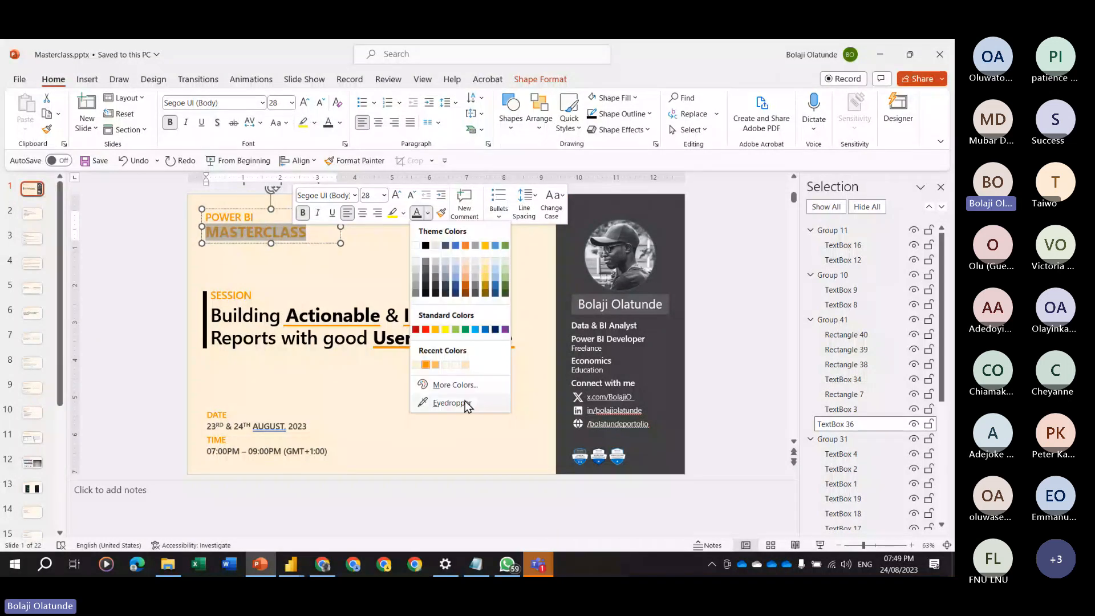
{"action": "left_click", "coordinate": [438, 386]}
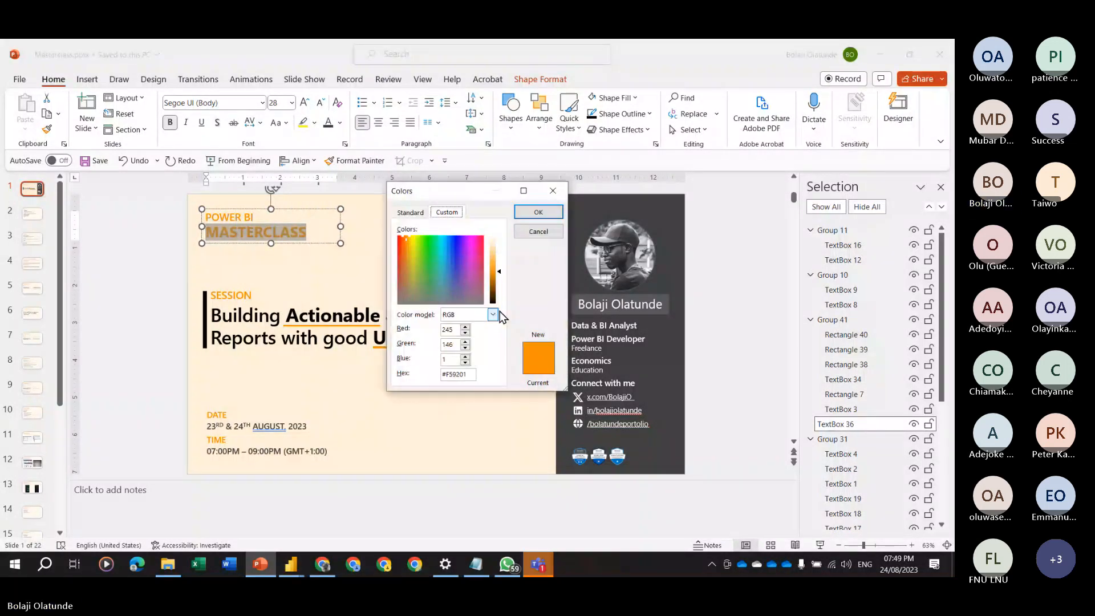
{"action": "double_click", "coordinate": [467, 375]}
{"action": "key", "text": "ctrl+c"}
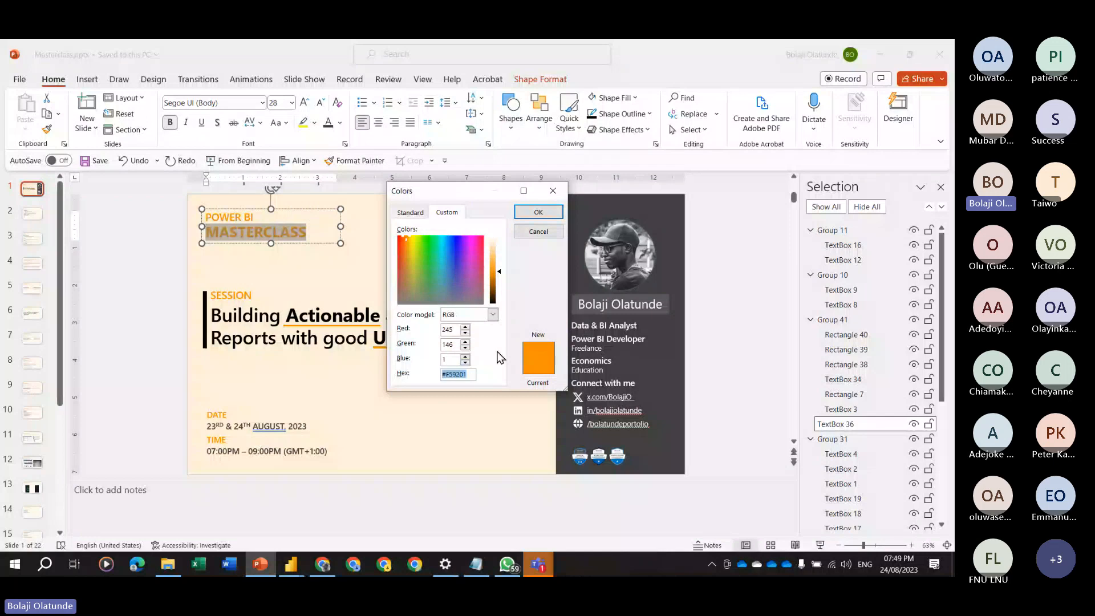
{"action": "left_click", "coordinate": [553, 191]}
{"action": "left_click", "coordinate": [334, 468]}
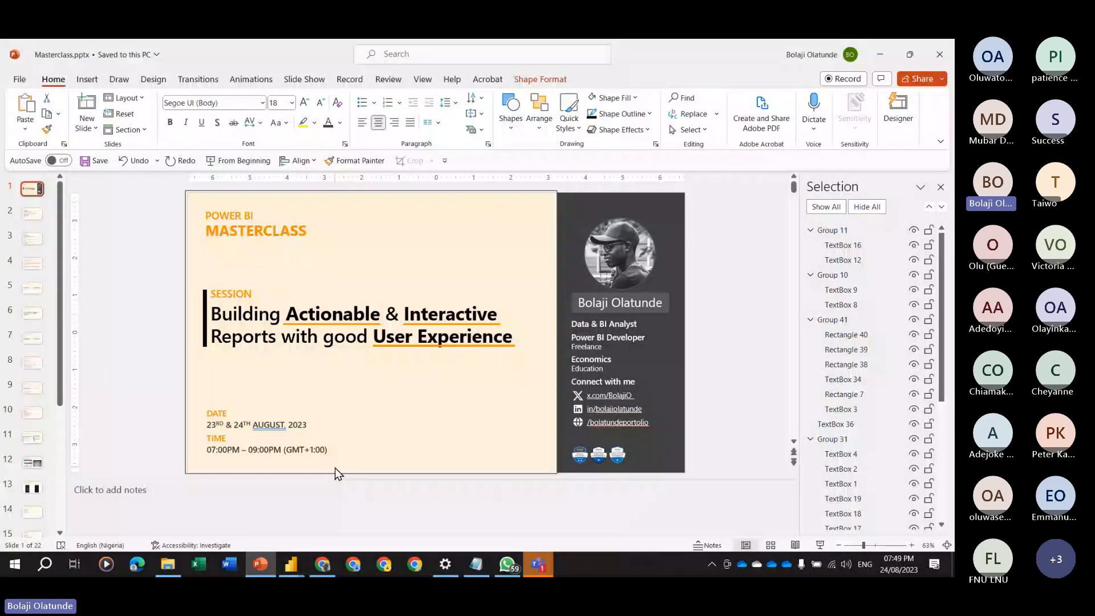
Return to Power BI and open the customization settings of the report's current theme.
{"action": "left_click", "coordinate": [304, 563]}
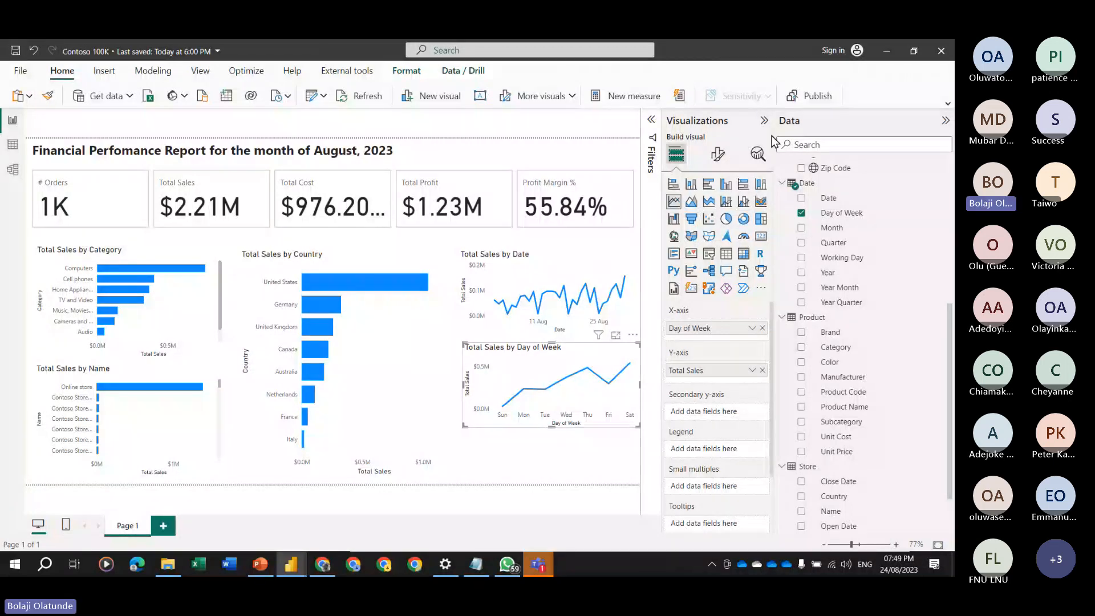
{"action": "left_click", "coordinate": [948, 103]}
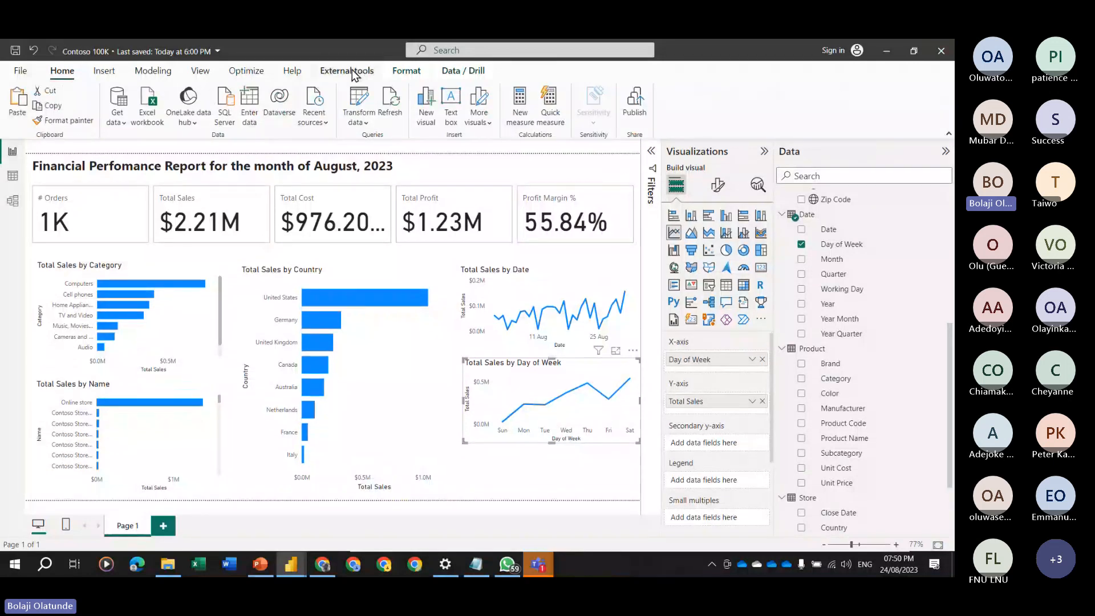
{"action": "left_click", "coordinate": [197, 72]}
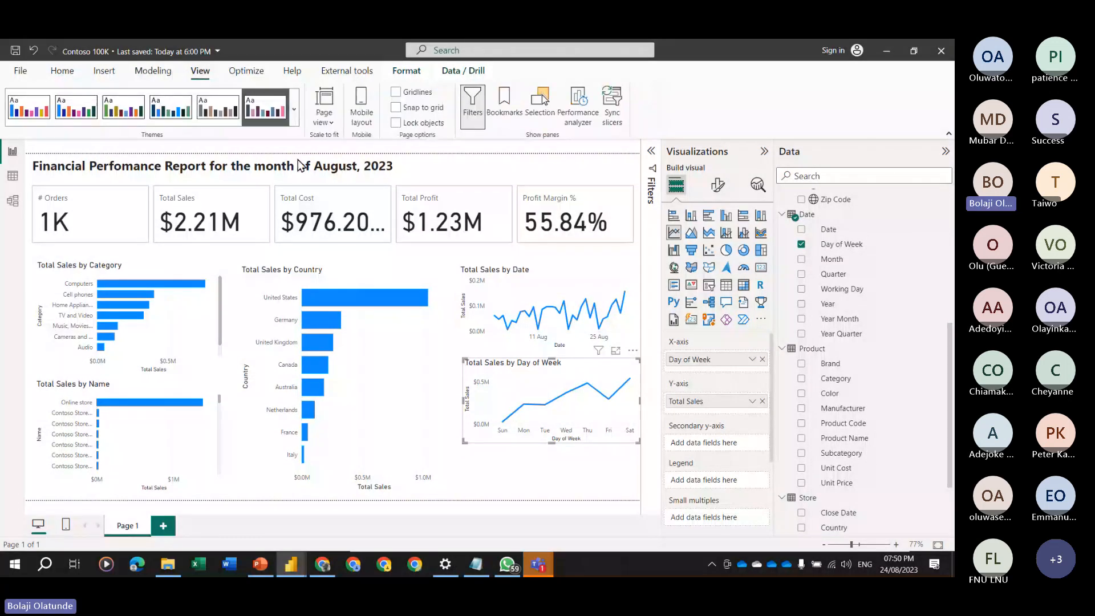
{"action": "left_click", "coordinate": [294, 121]}
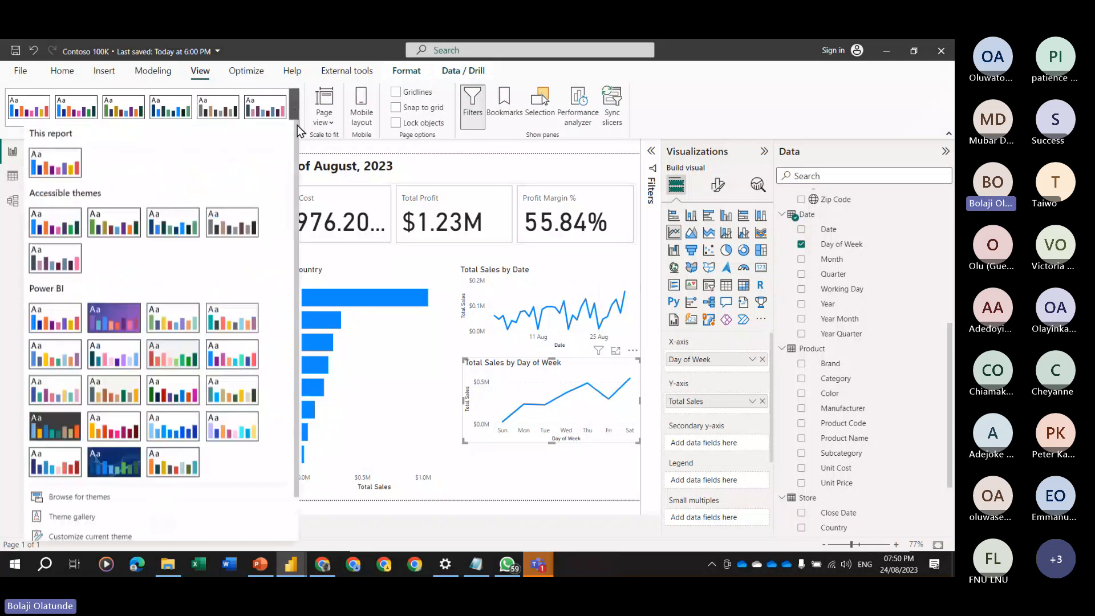
{"action": "scroll", "coordinate": [181, 185], "scroll_direction": "down", "scroll_amount": 1}
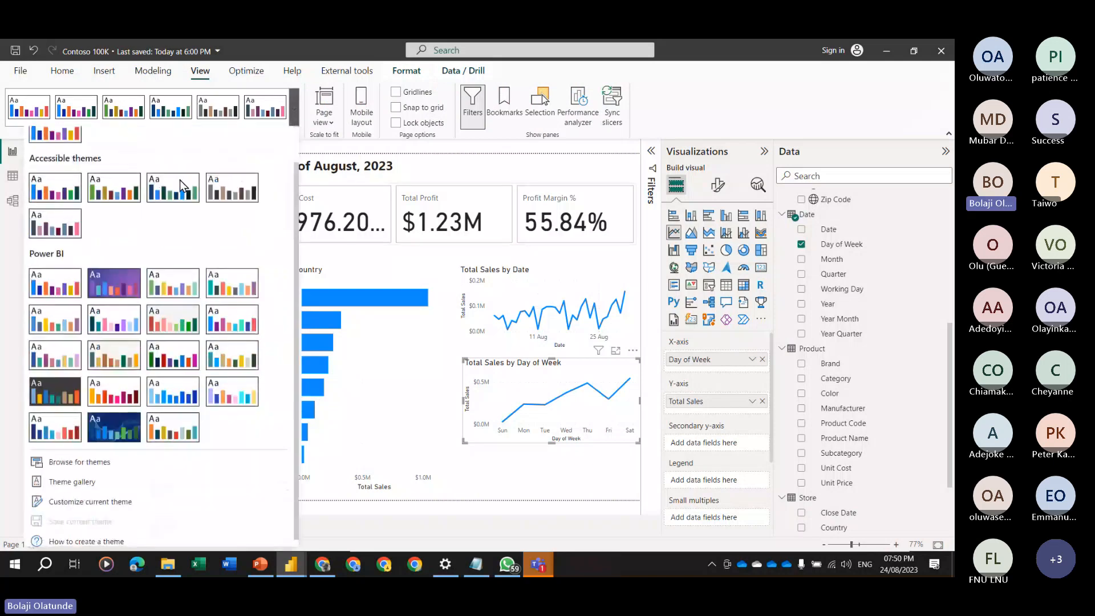
{"action": "scroll", "coordinate": [180, 180], "scroll_direction": "down", "scroll_amount": 1}
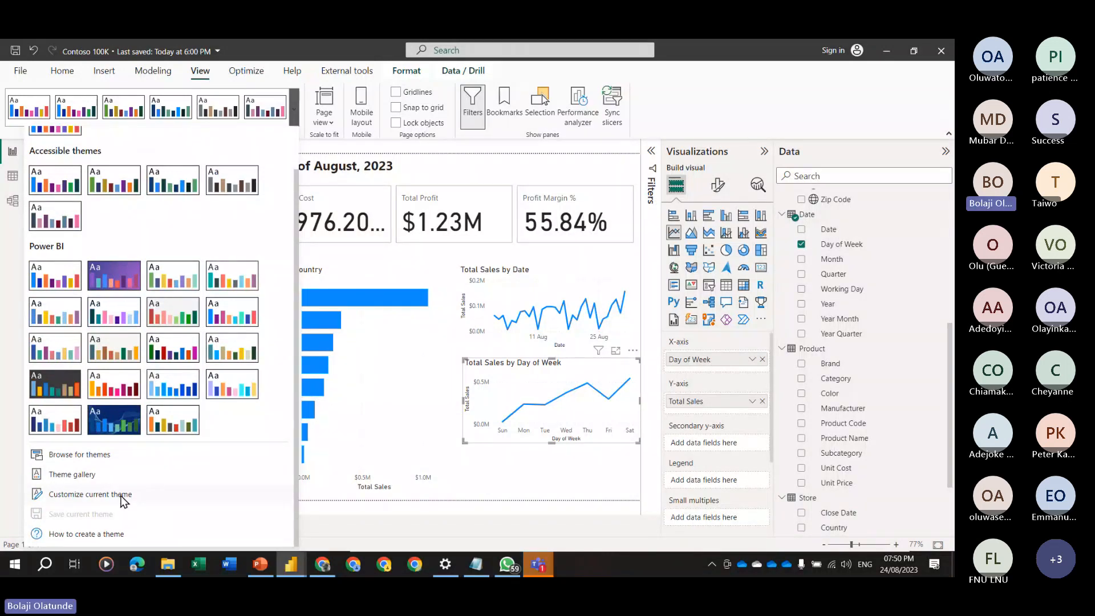
{"action": "key", "text": "ctrl"}
{"action": "key", "text": "ctrl"}
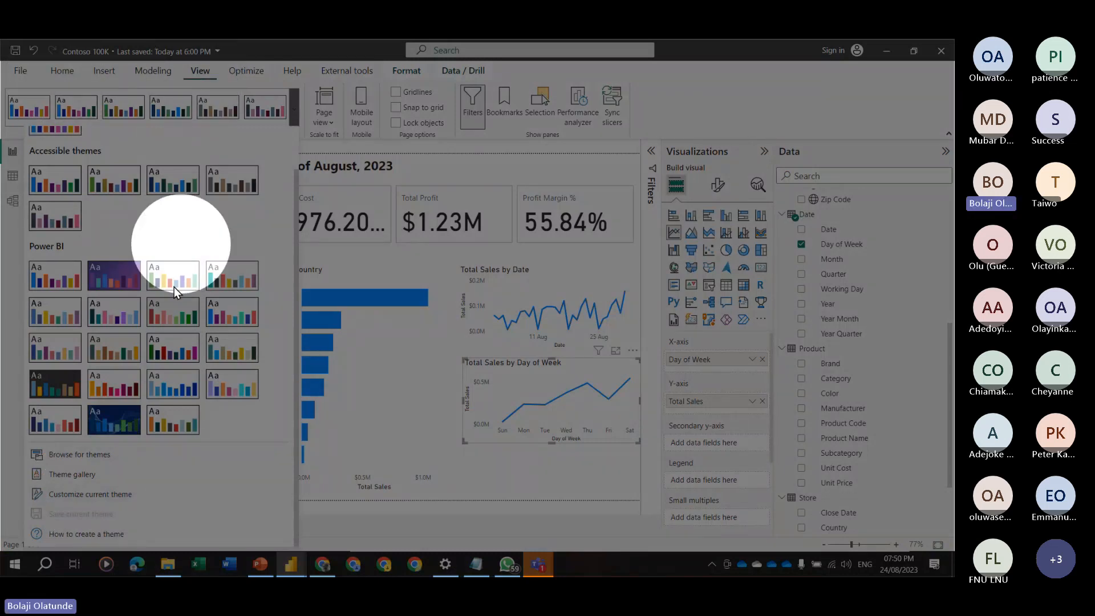
{"action": "left_click", "coordinate": [83, 500]}
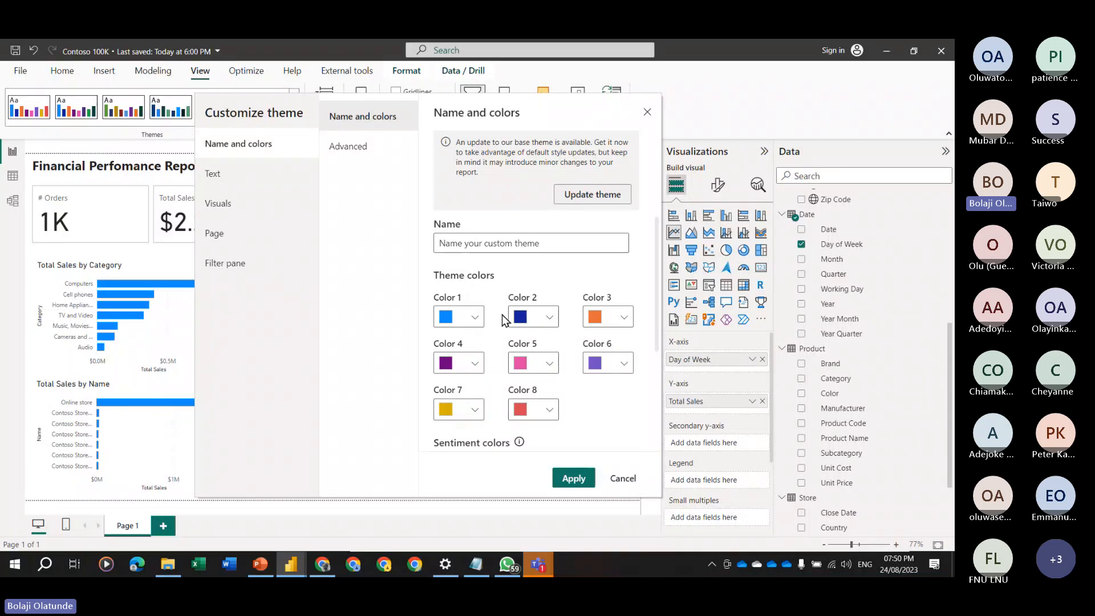
Set theme Color 1 to #F59201 and Color 2 to a dark grey.
{"action": "left_click", "coordinate": [460, 318]}
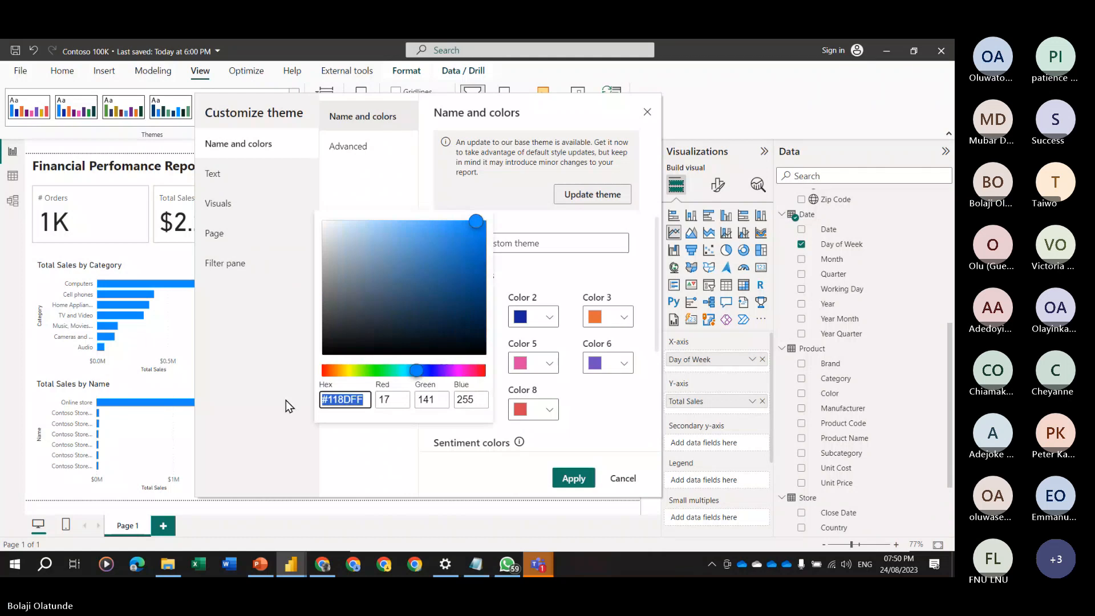
{"action": "key", "text": "ctrl+v"}
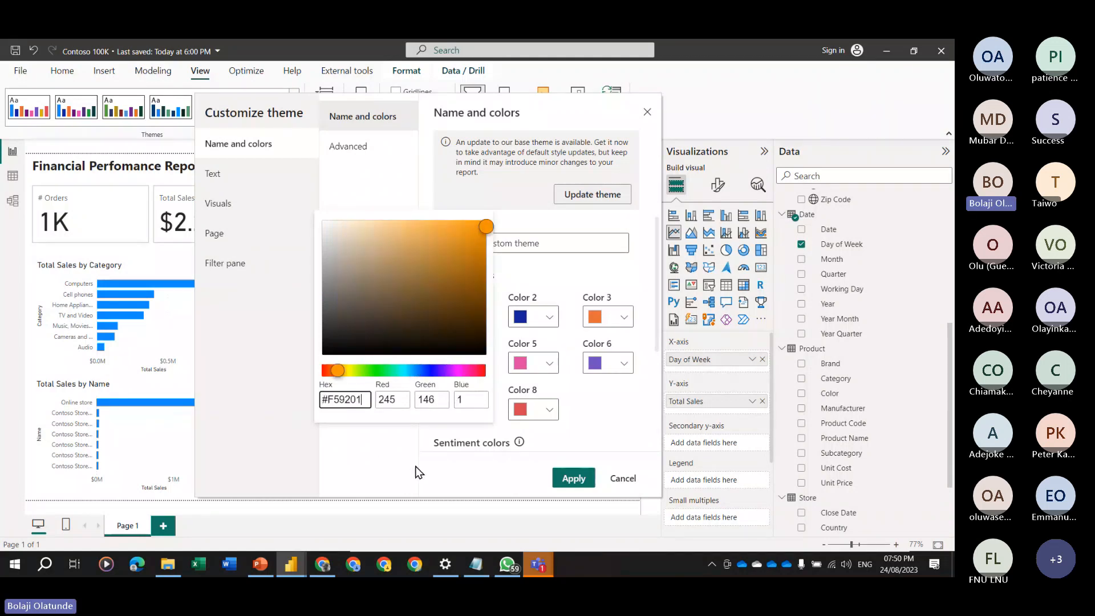
{"action": "left_click", "coordinate": [419, 472]}
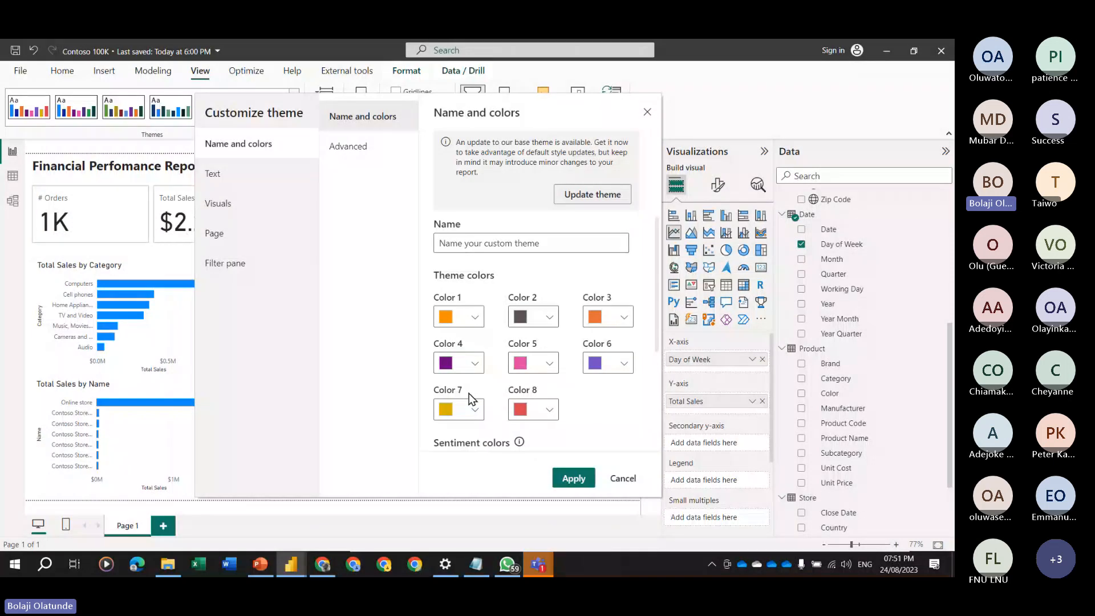
Review the theme's sentiment, divergent and advanced element colors, and open its general text settings.
{"action": "scroll", "coordinate": [469, 399], "scroll_direction": "down", "scroll_amount": 3}
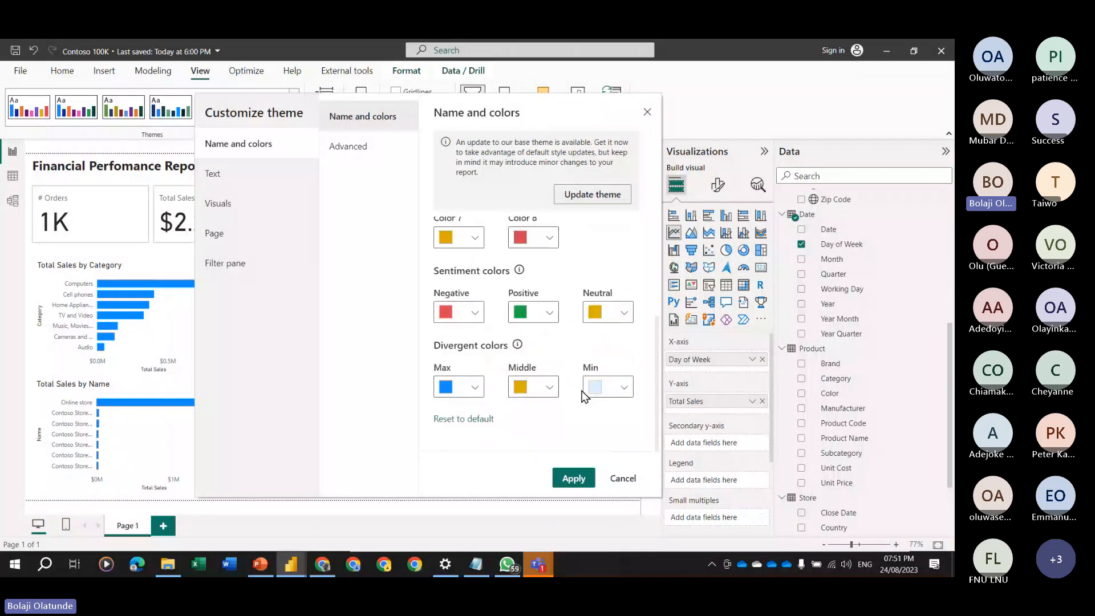
{"action": "scroll", "coordinate": [582, 392], "scroll_direction": "up", "scroll_amount": 3}
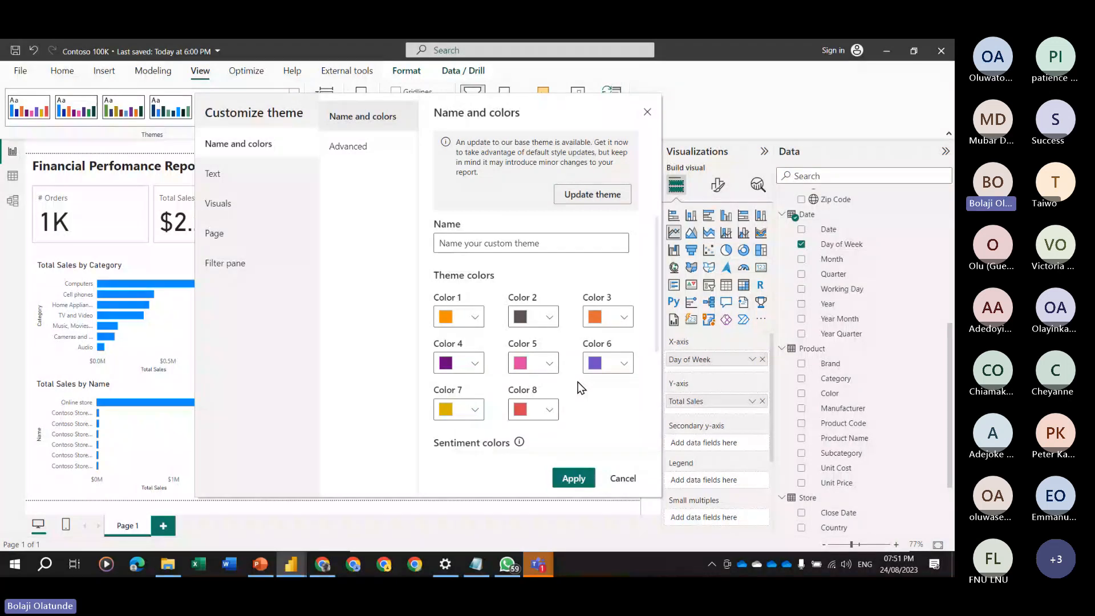
{"action": "left_click", "coordinate": [350, 153]}
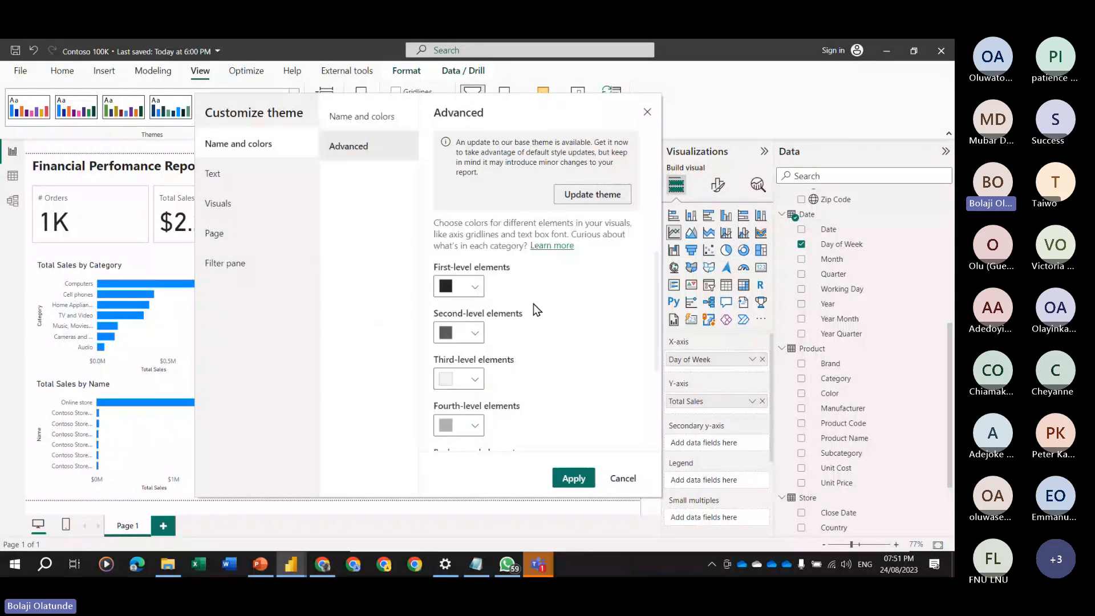
{"action": "left_click", "coordinate": [475, 292]}
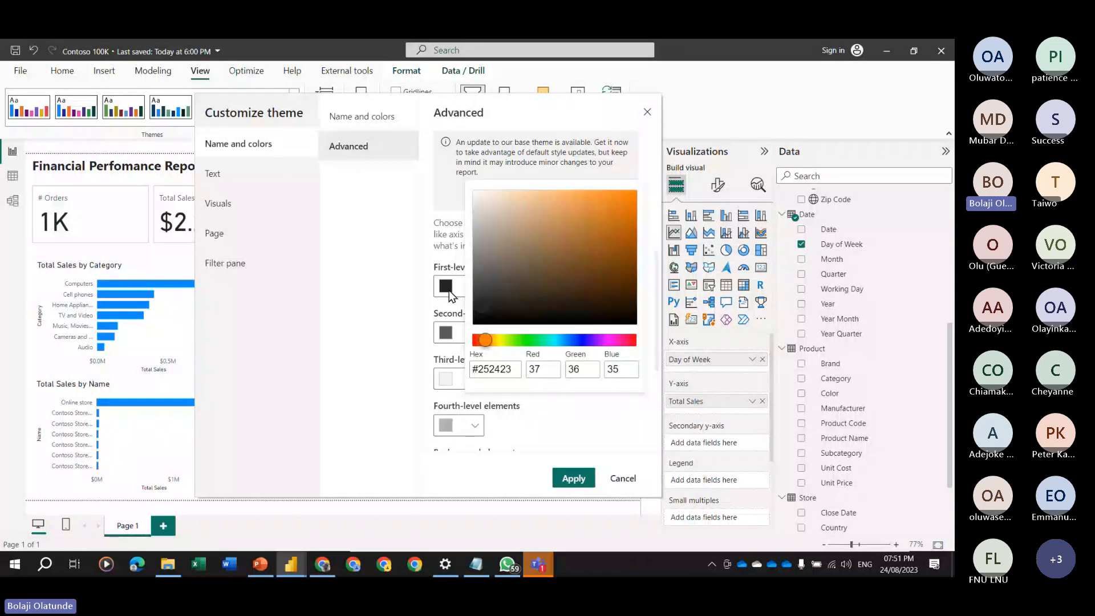
{"action": "left_click", "coordinate": [473, 292]}
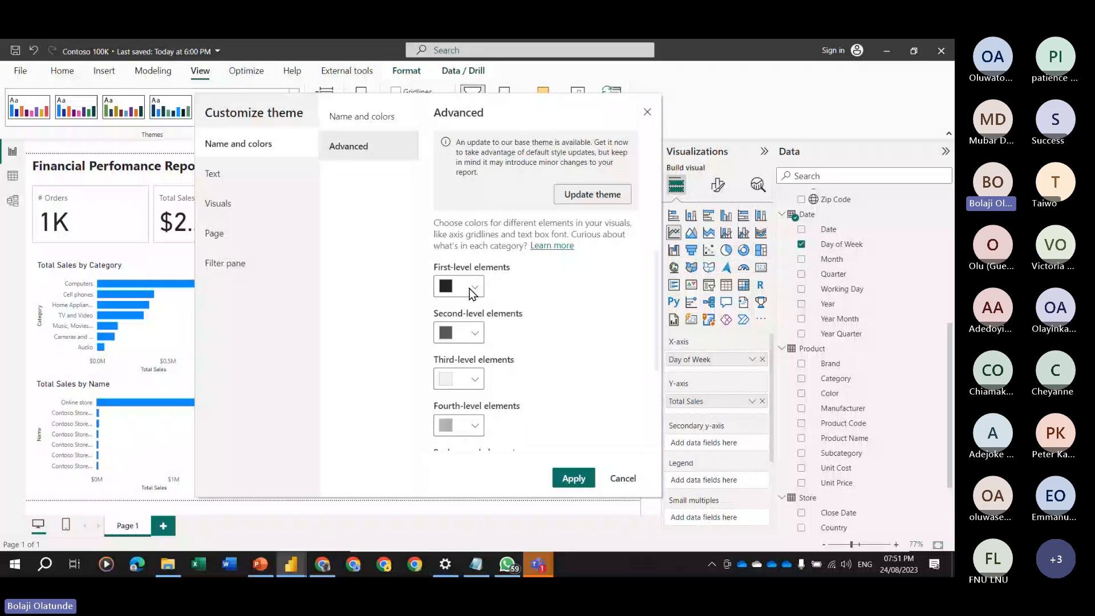
{"action": "left_click", "coordinate": [471, 334]}
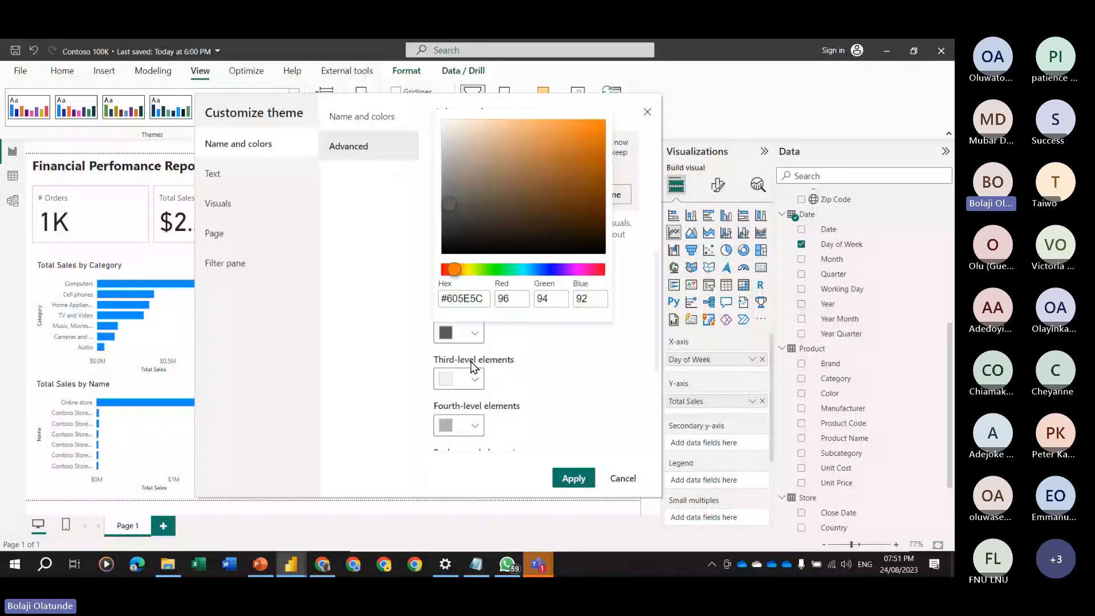
{"action": "left_click", "coordinate": [473, 365]}
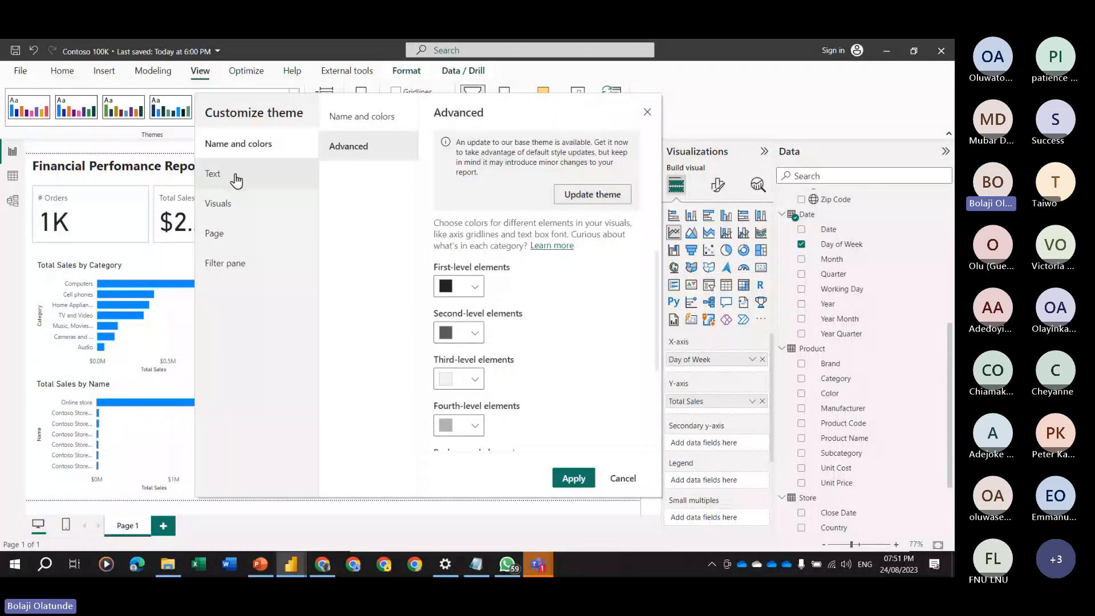
{"action": "left_click", "coordinate": [236, 181]}
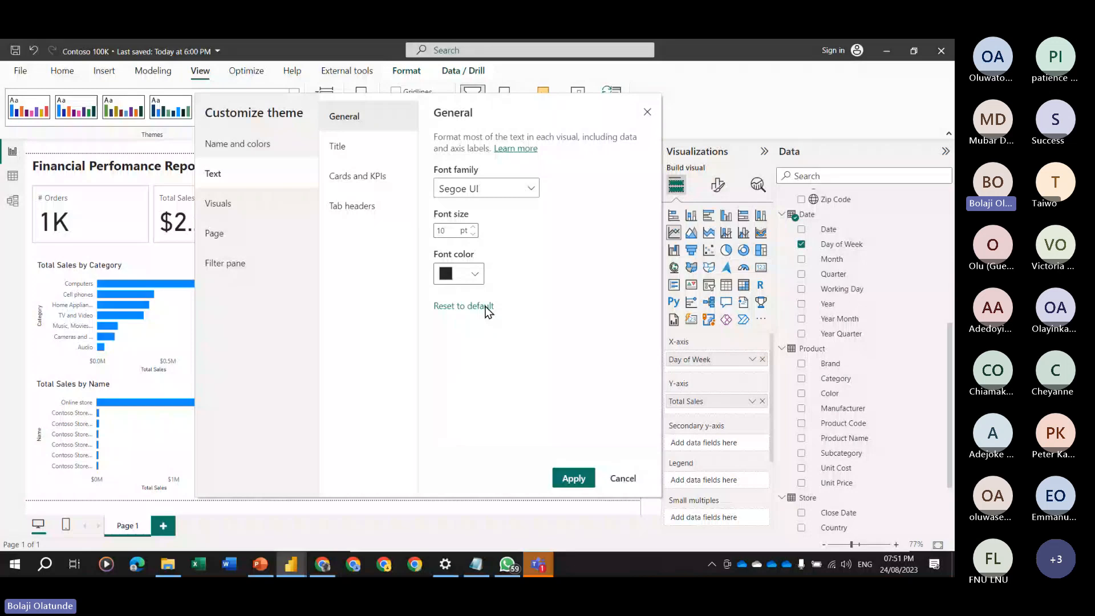
Raise the theme's general and title font sizes slightly and set the title font family to Segoe UI.
{"action": "left_click", "coordinate": [474, 228]}
{"action": "left_click", "coordinate": [376, 152]}
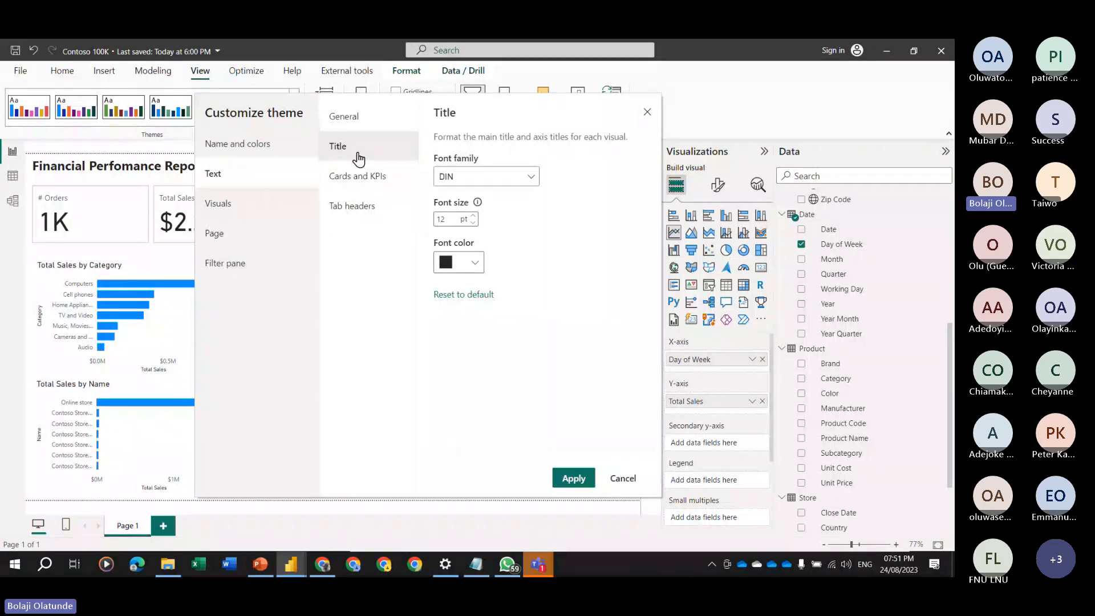
{"action": "left_click", "coordinate": [486, 176]}
{"action": "scroll", "coordinate": [494, 298], "scroll_direction": "down", "scroll_amount": 3}
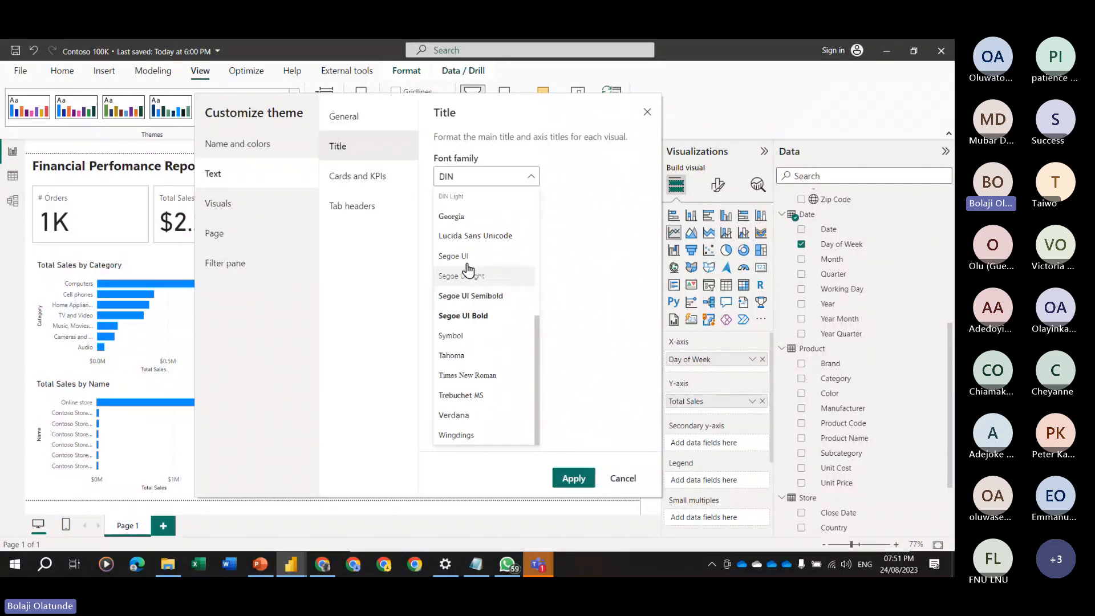
{"action": "left_click", "coordinate": [439, 205]}
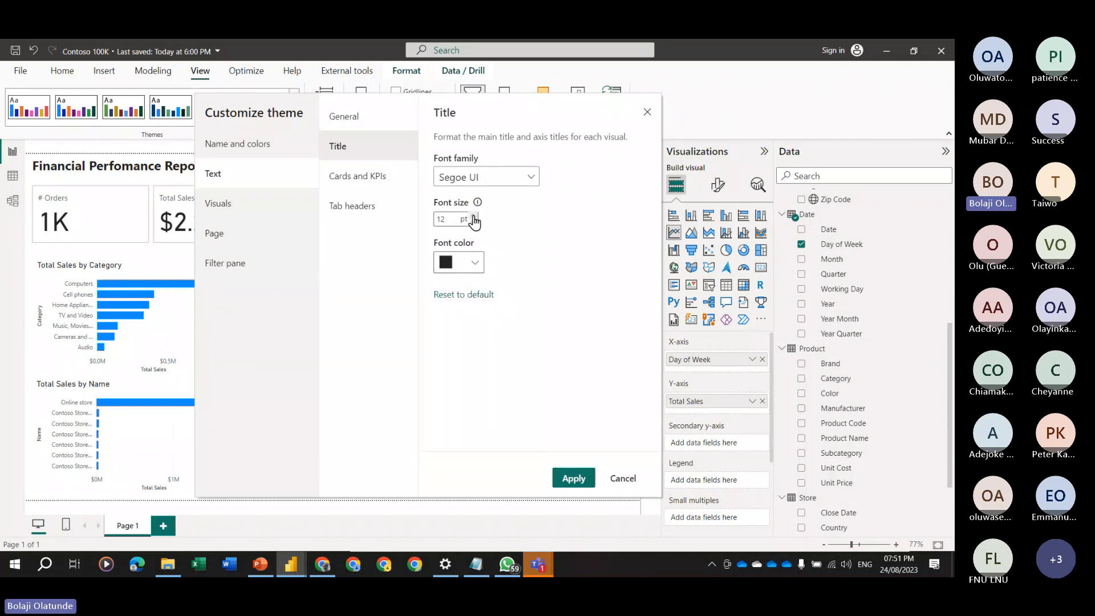
{"action": "left_click", "coordinate": [472, 216]}
Set the theme's font size for cards and KPIs to 35 pt.
{"action": "left_click", "coordinate": [358, 177]}
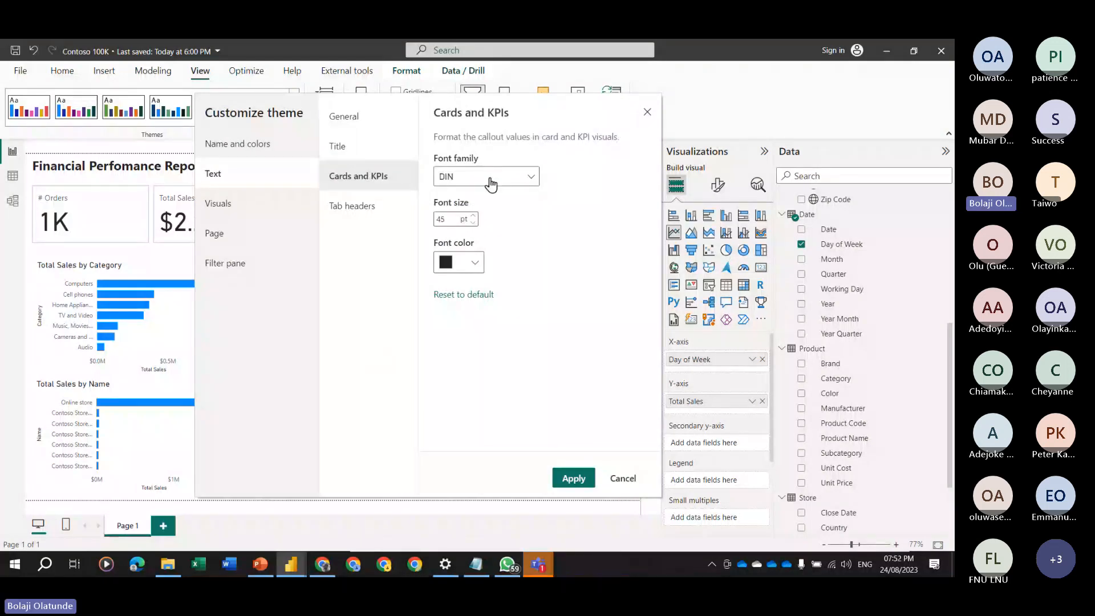
{"action": "double_click", "coordinate": [452, 216]}
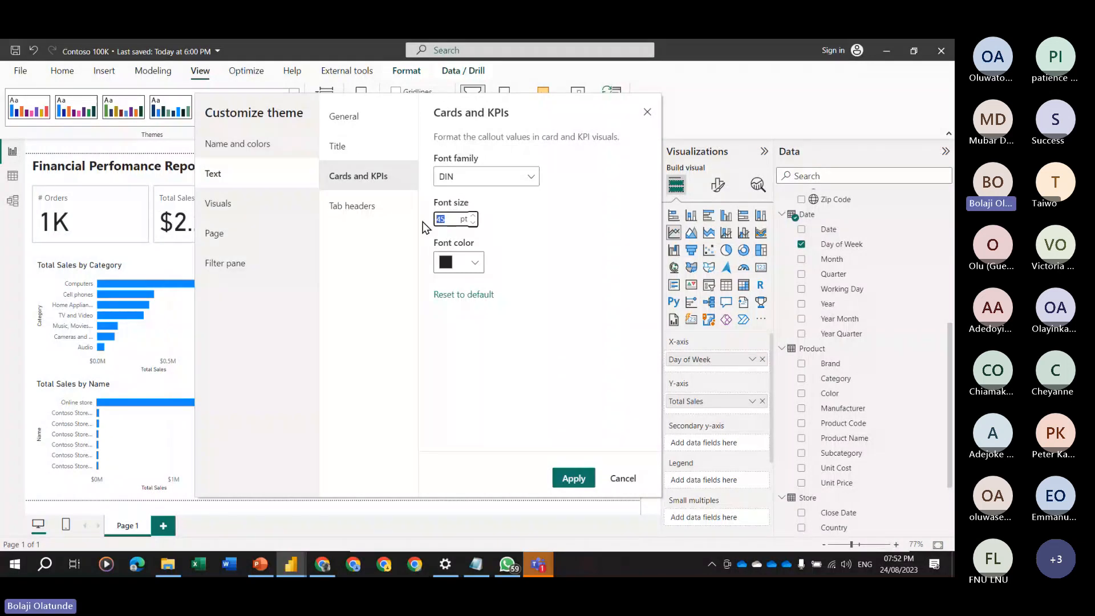
{"action": "type", "text": "35"}
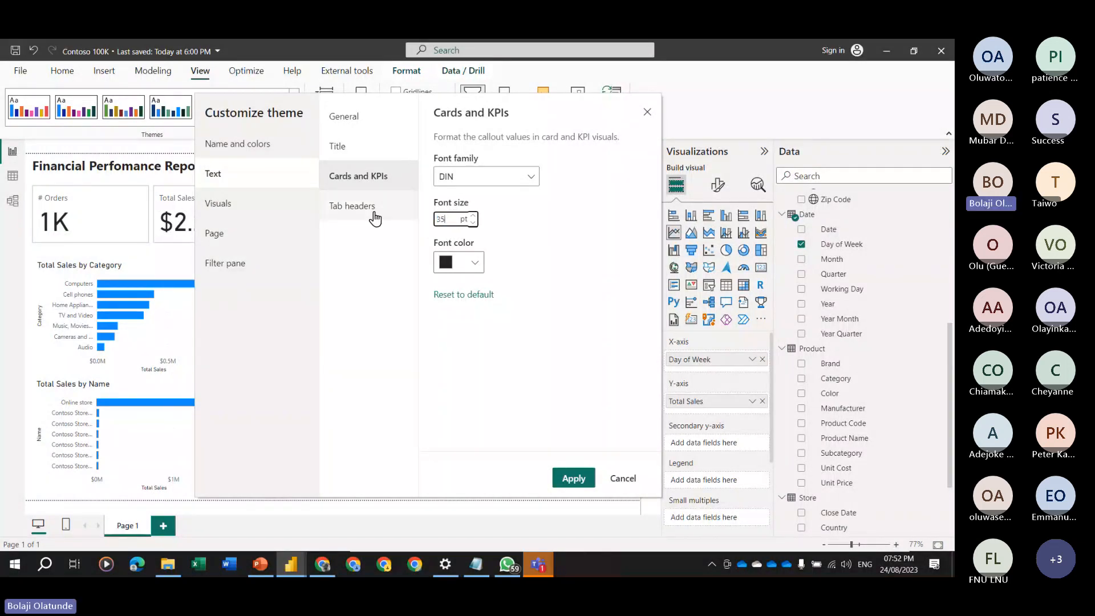
Review the theme's tab header text settings and its background, border, header and tooltip settings for visuals.
{"action": "left_click", "coordinate": [375, 218]}
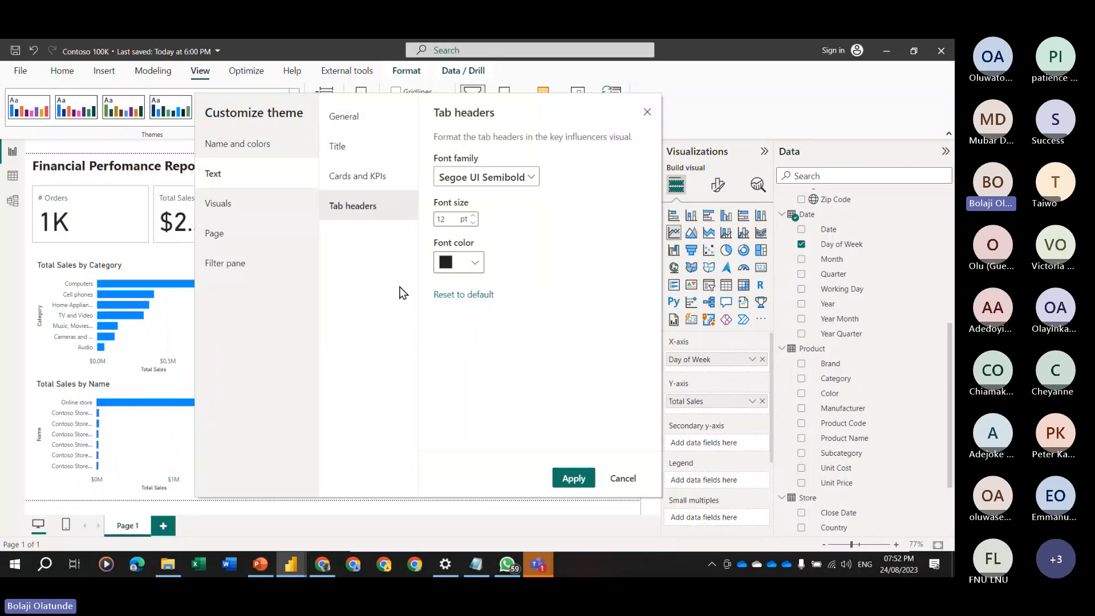
{"action": "left_click", "coordinate": [255, 216]}
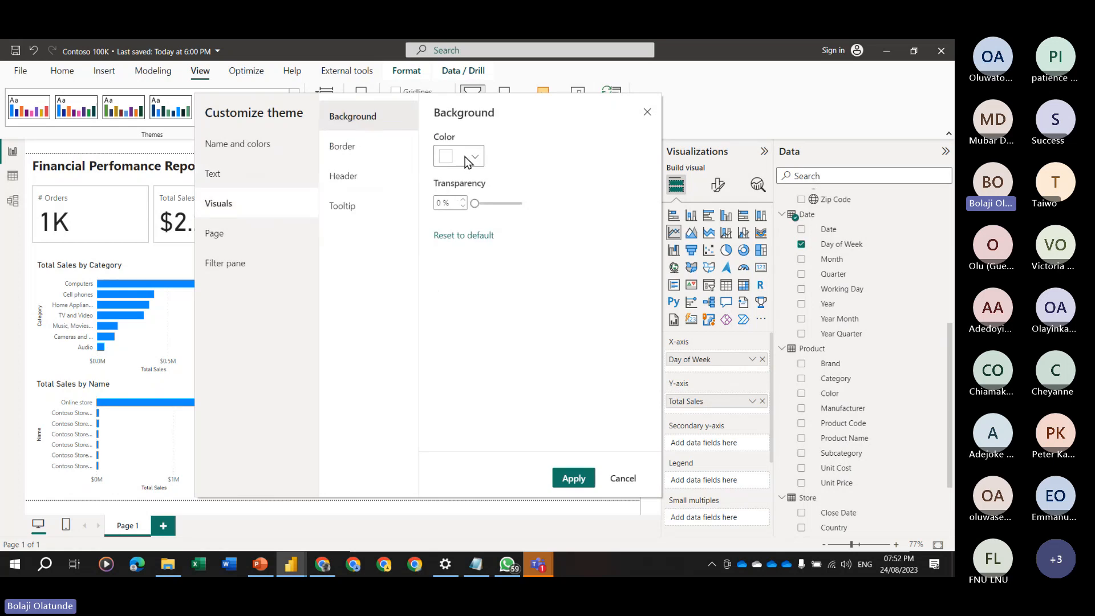
{"action": "left_click", "coordinate": [381, 150]}
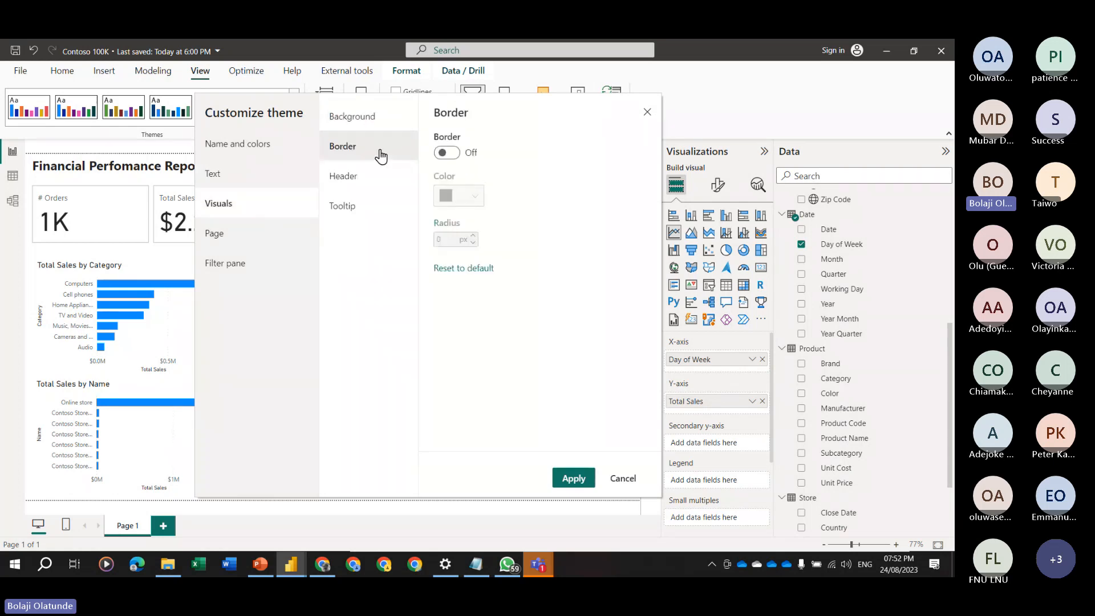
{"action": "left_click", "coordinate": [365, 181]}
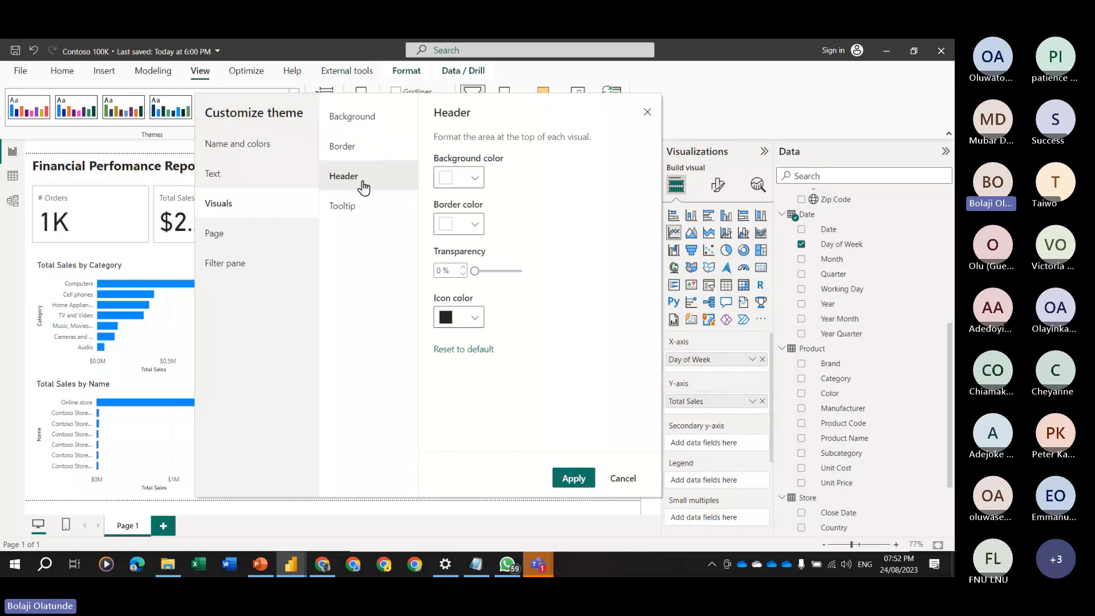
{"action": "left_click", "coordinate": [363, 209]}
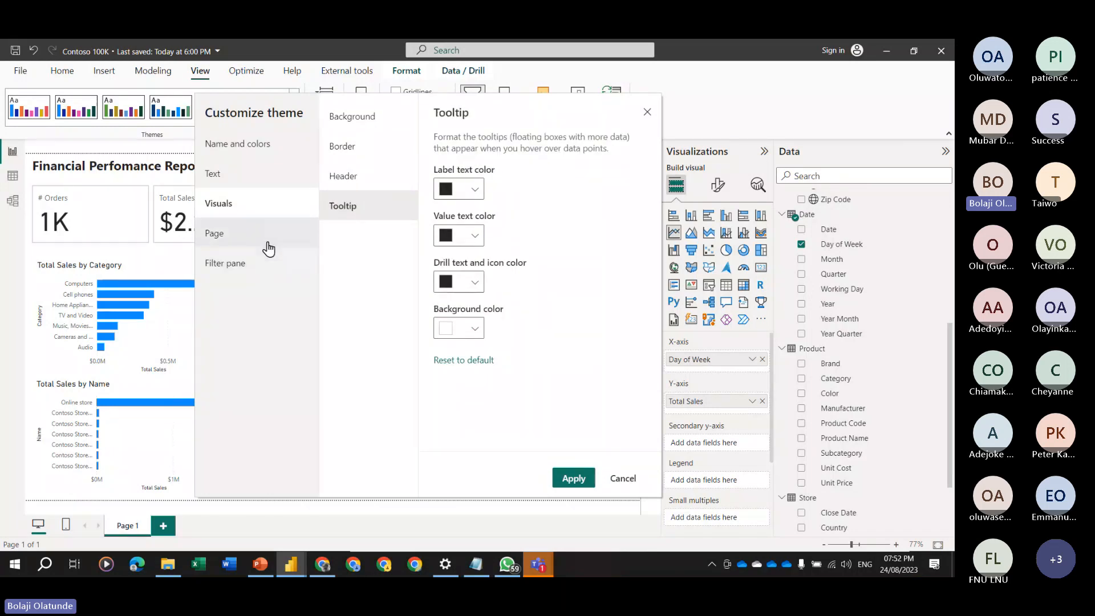
Recheck the theme's color and text settings and apply the customized theme to the report.
{"action": "left_click", "coordinate": [237, 144]}
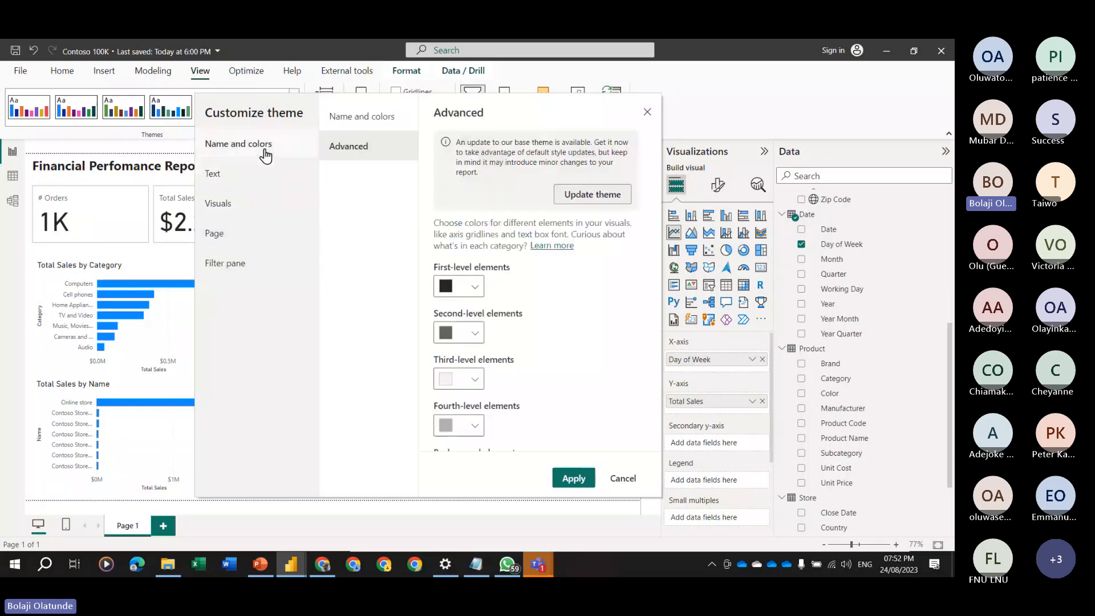
{"action": "left_click", "coordinate": [214, 173]}
{"action": "left_click_drag", "start_coordinate": [289, 115], "coordinate": [259, 115]}
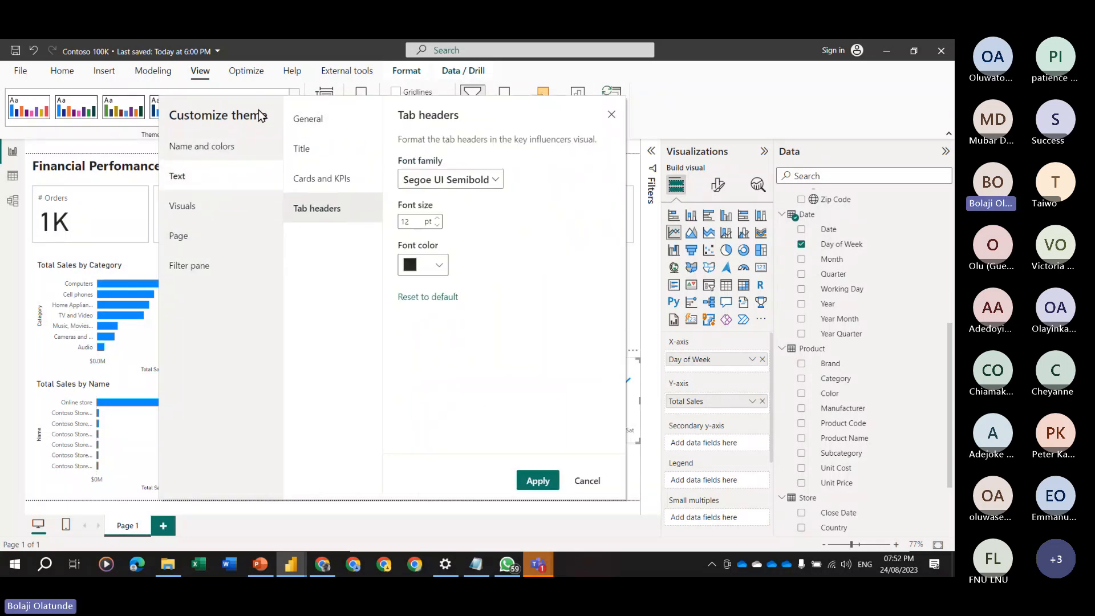
{"action": "left_click", "coordinate": [531, 482]}
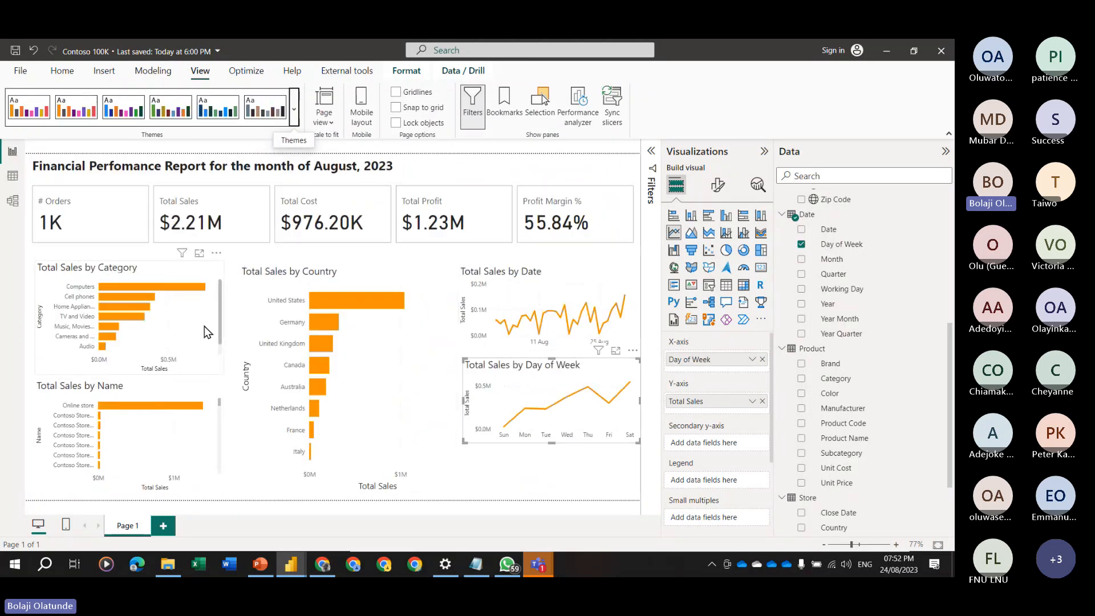
Give the report page's canvas background a light grey color and lower its transparency to make it partly visible.
{"action": "mouse_move", "coordinate": [170, 291]}
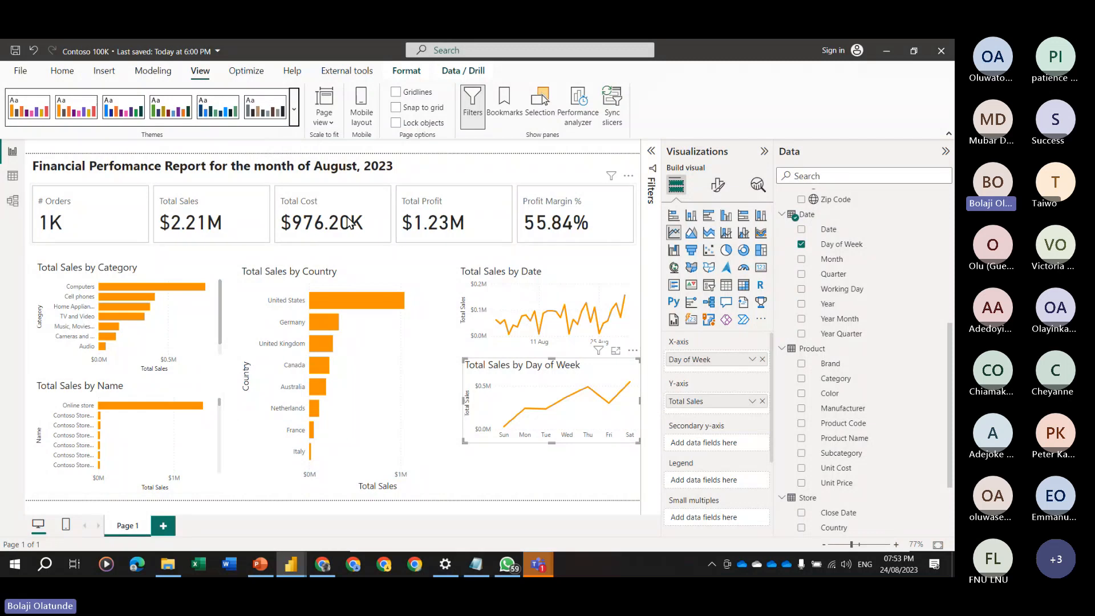
{"action": "left_click", "coordinate": [338, 256]}
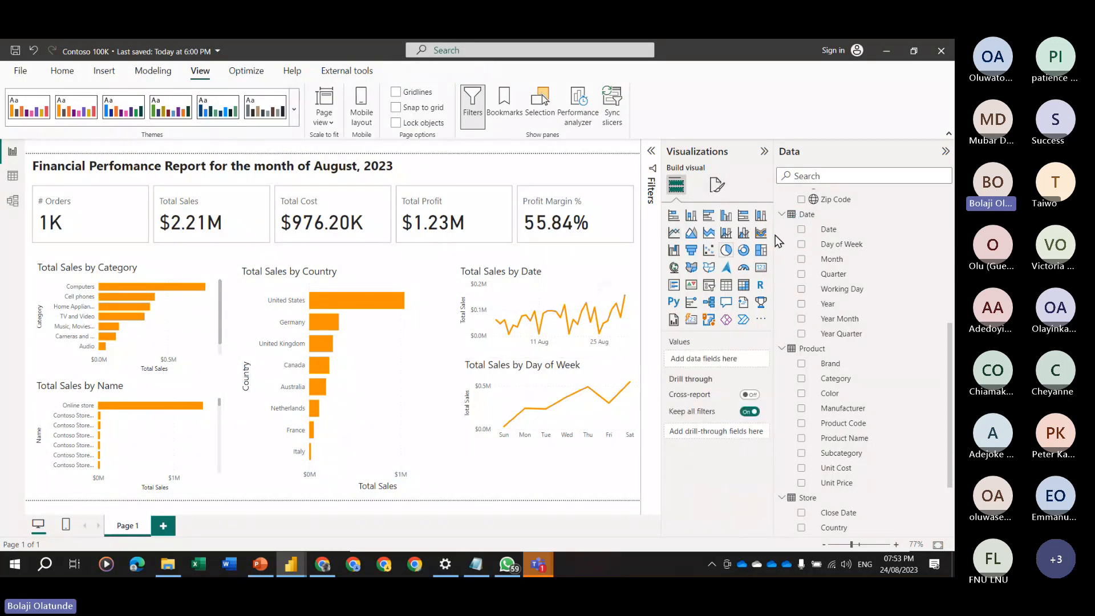
{"action": "left_click", "coordinate": [716, 184]}
{"action": "left_click", "coordinate": [732, 296]}
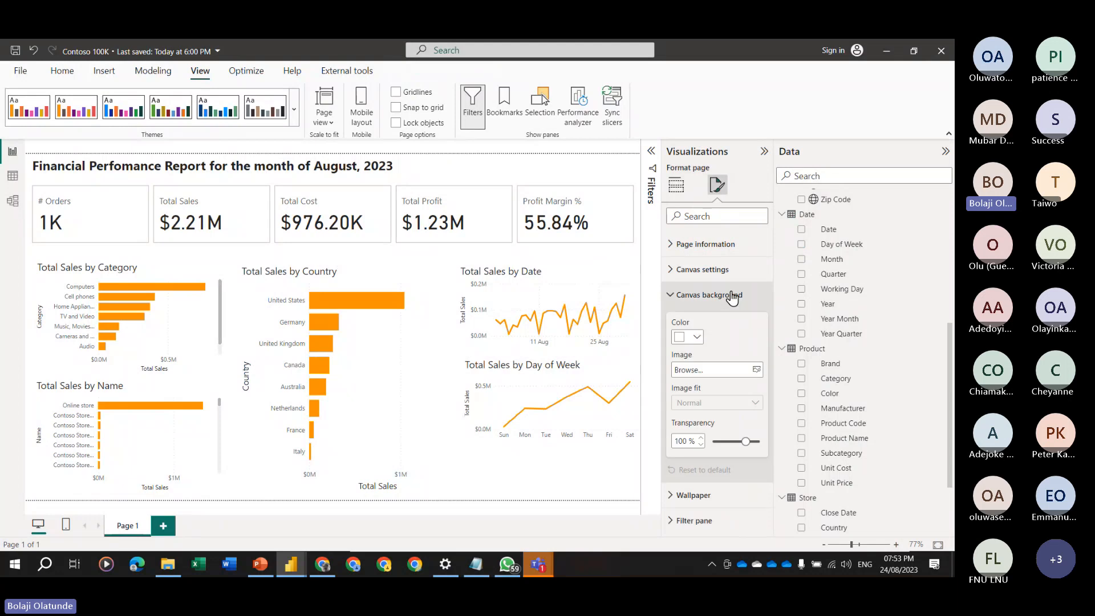
{"action": "left_click", "coordinate": [696, 337]}
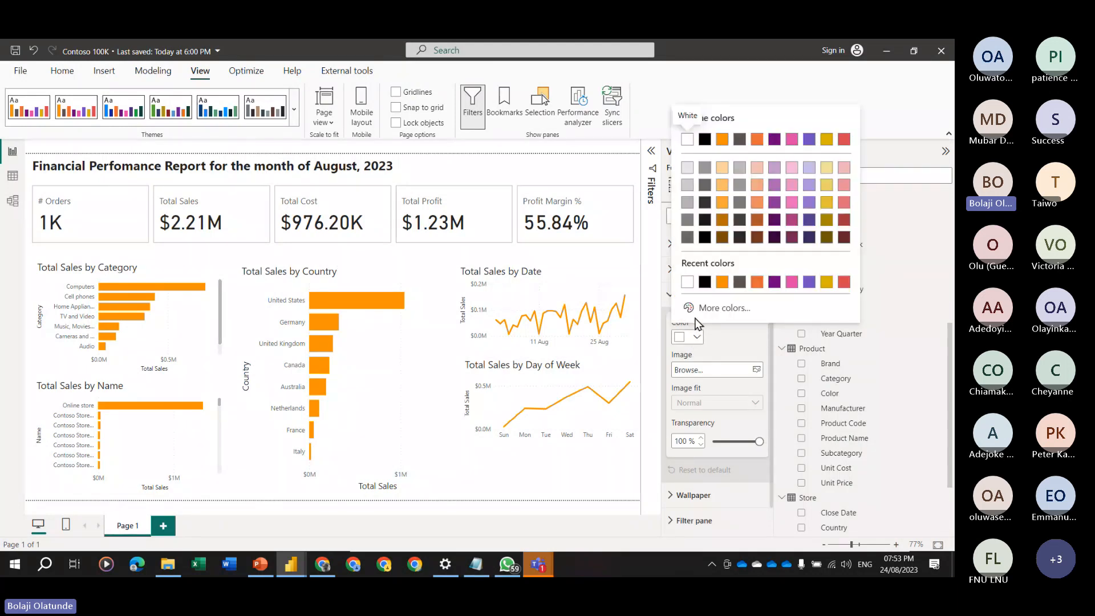
{"action": "left_click", "coordinate": [694, 176]}
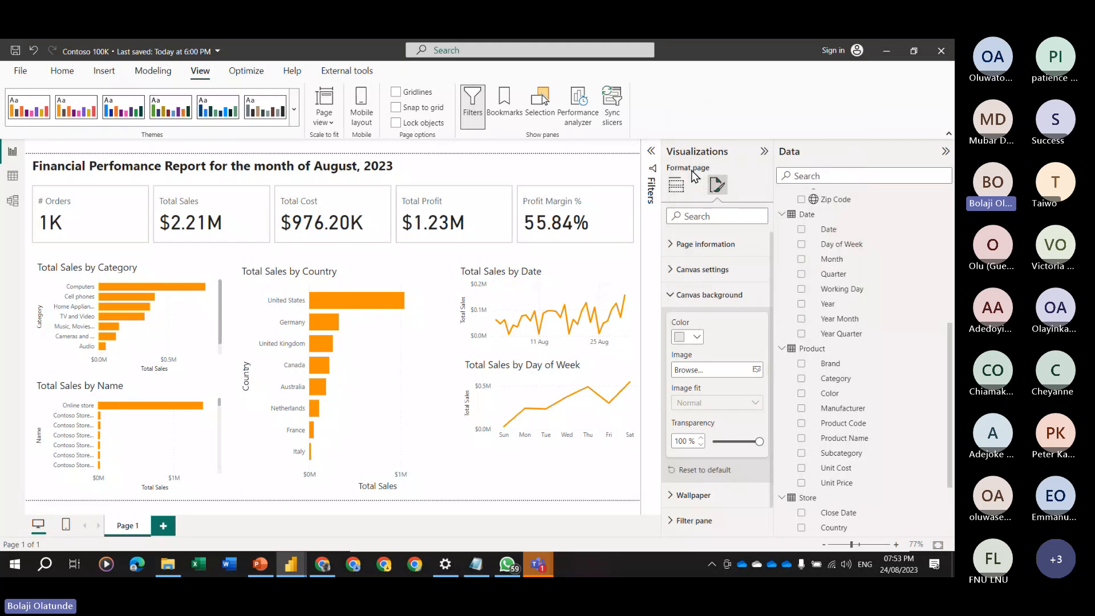
{"action": "left_click_drag", "start_coordinate": [760, 444], "coordinate": [731, 449]}
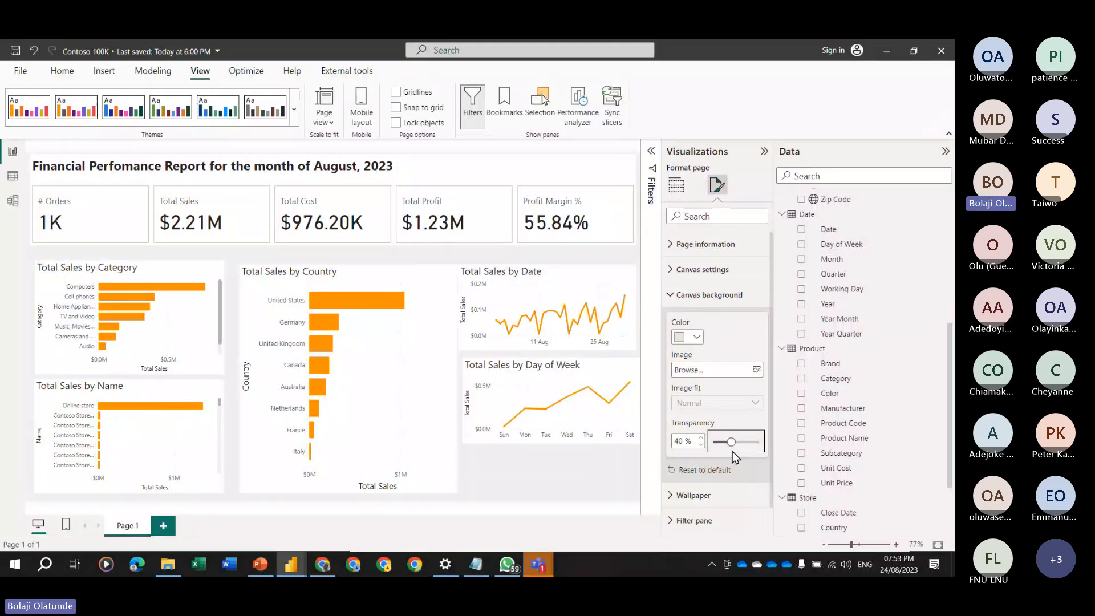
{"action": "left_click_drag", "start_coordinate": [732, 443], "coordinate": [740, 444]}
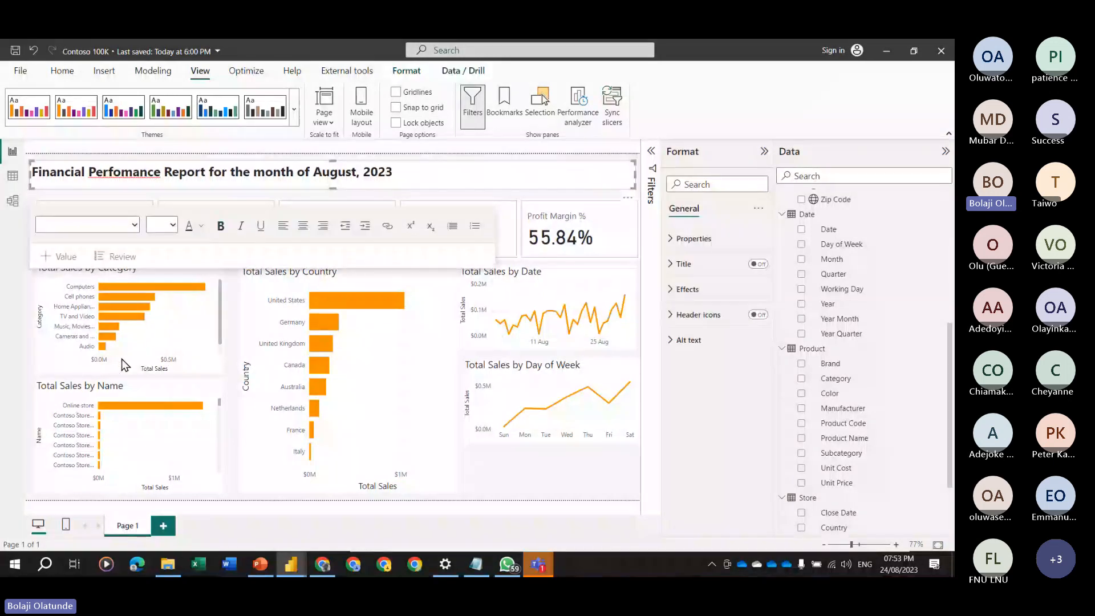
Position the report title text box at horizontal 8 and vertical 8 on the page.
{"action": "left_click", "coordinate": [53, 159]}
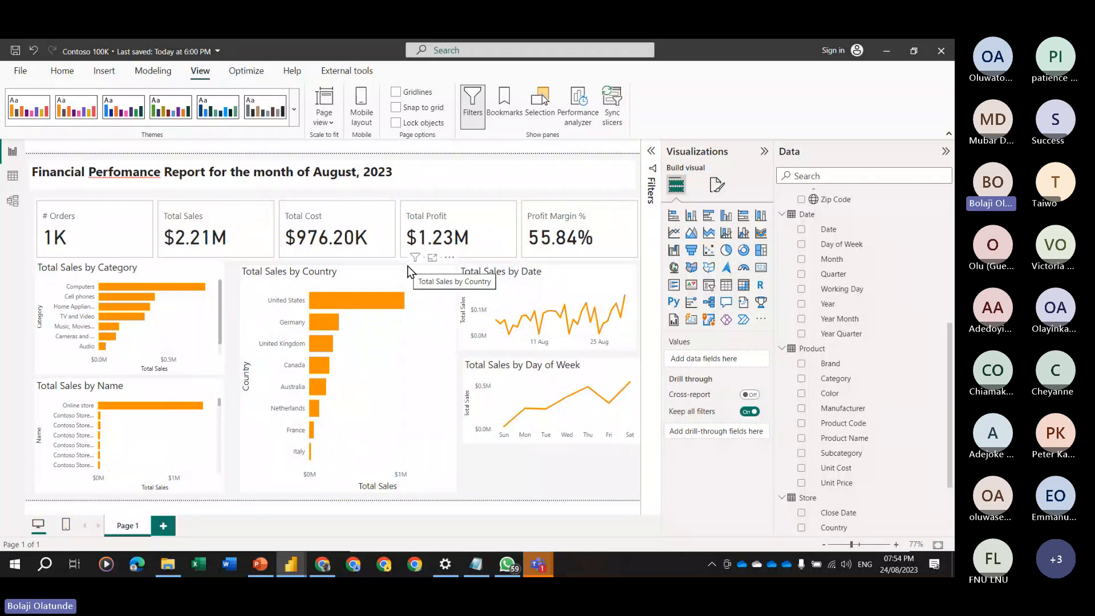
{"action": "left_click_drag", "start_coordinate": [42, 188], "coordinate": [37, 183]}
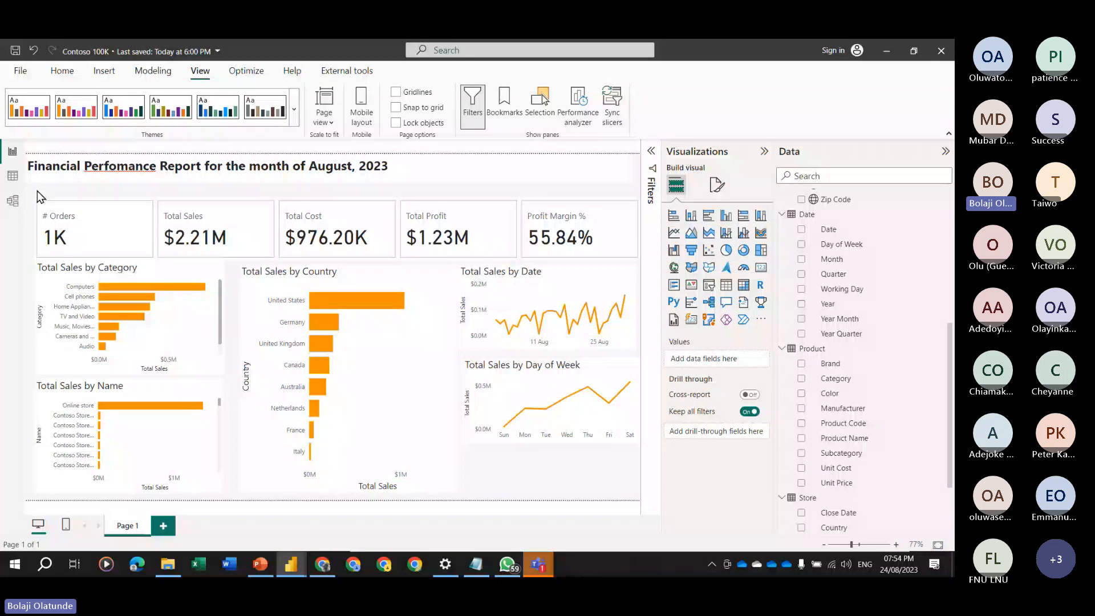
{"action": "left_click", "coordinate": [34, 169]}
{"action": "left_click", "coordinate": [693, 239]}
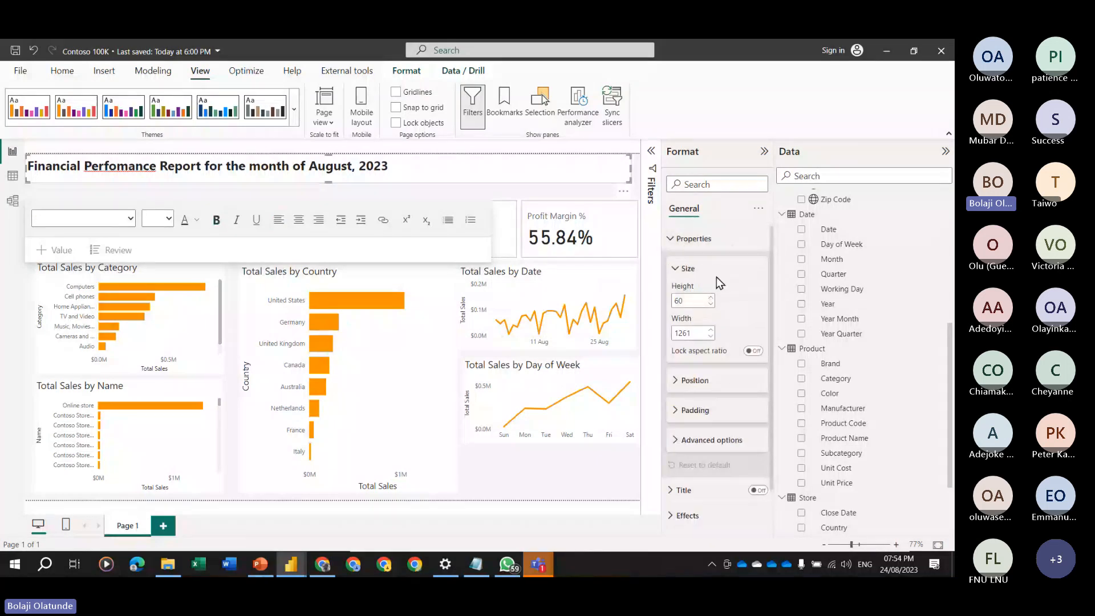
{"action": "left_click", "coordinate": [694, 381]}
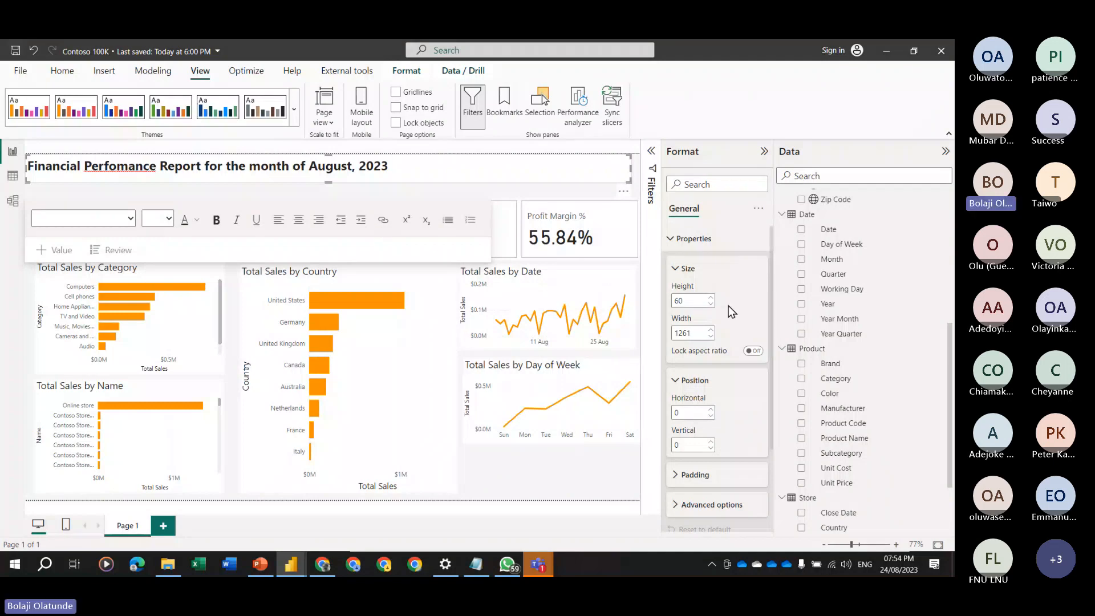
{"action": "left_click_drag", "start_coordinate": [690, 413], "coordinate": [645, 414]}
{"action": "type", "text": "8"}
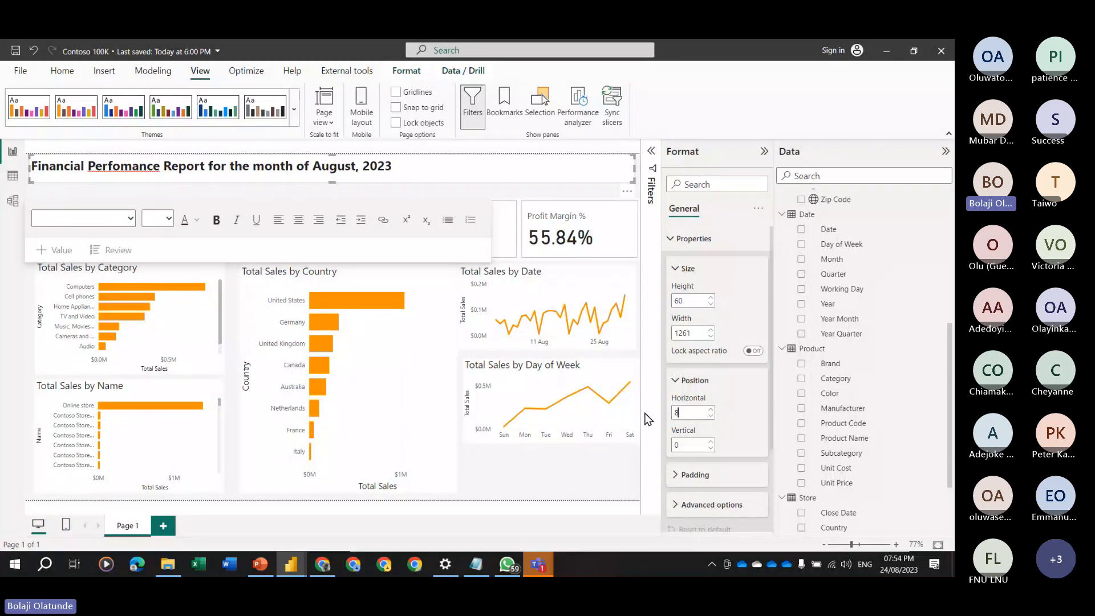
{"action": "double_click", "coordinate": [687, 447]}
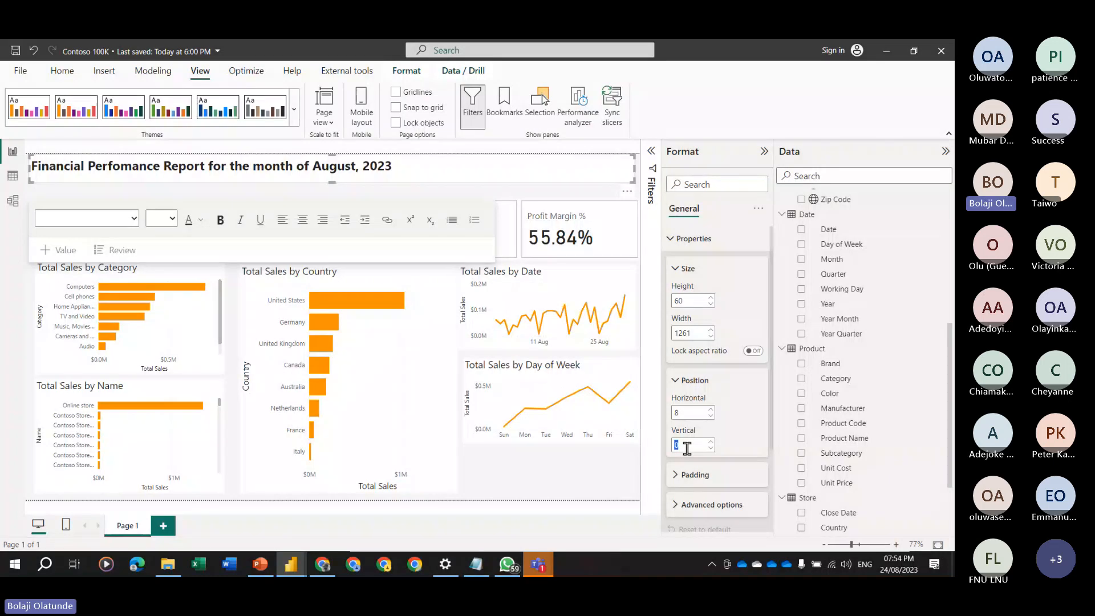
{"action": "type", "text": "8"}
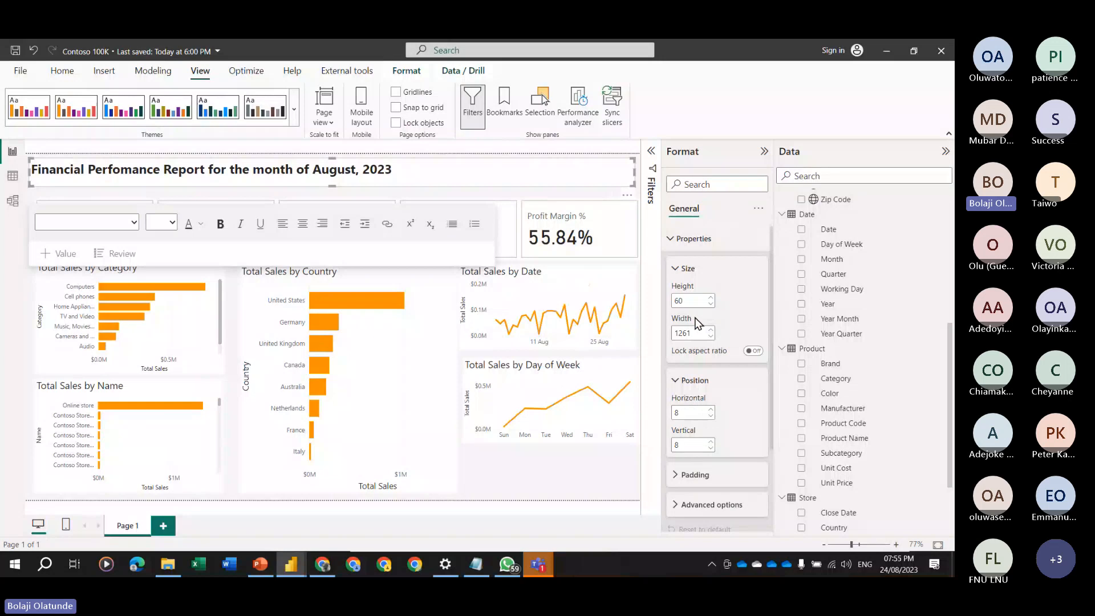
Try a height of 70 for the report title text box and set it back to 60.
{"action": "left_click_drag", "start_coordinate": [686, 301], "coordinate": [645, 306]}
{"action": "type", "text": "70"}
{"action": "key", "text": "Return"}
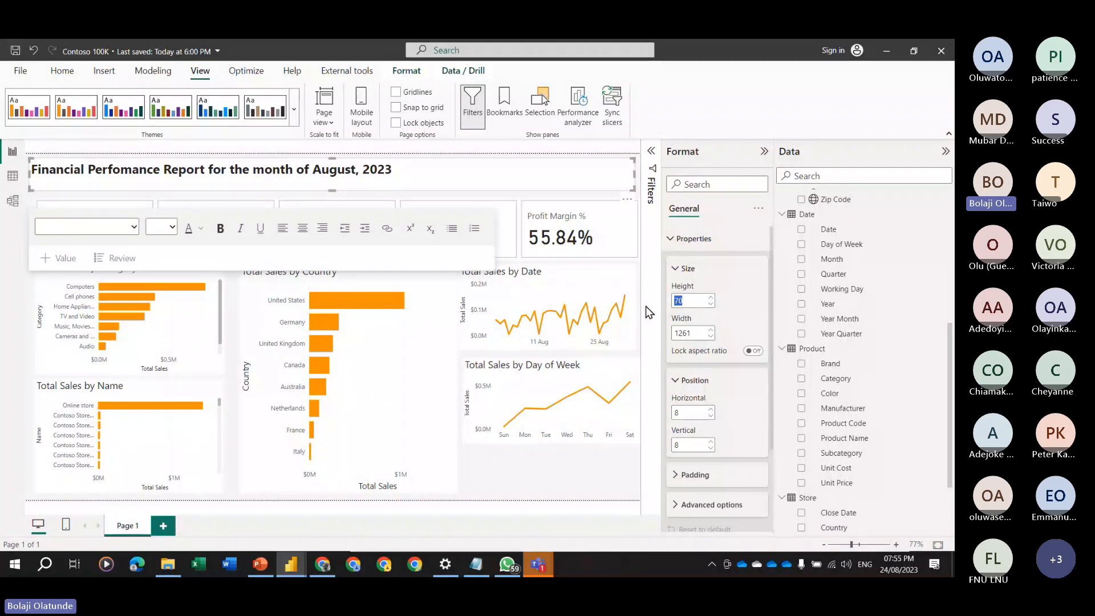
{"action": "type", "text": "60"}
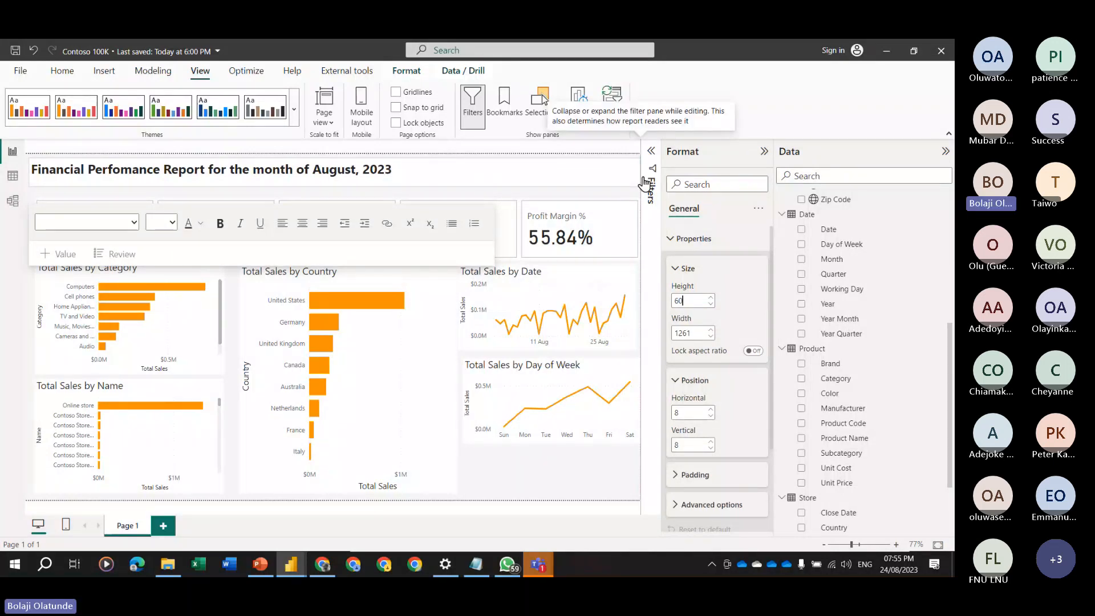
Widen the report title text box across the page, set its width to 1264 and deselect it.
{"action": "left_click_drag", "start_coordinate": [644, 183], "coordinate": [646, 185]}
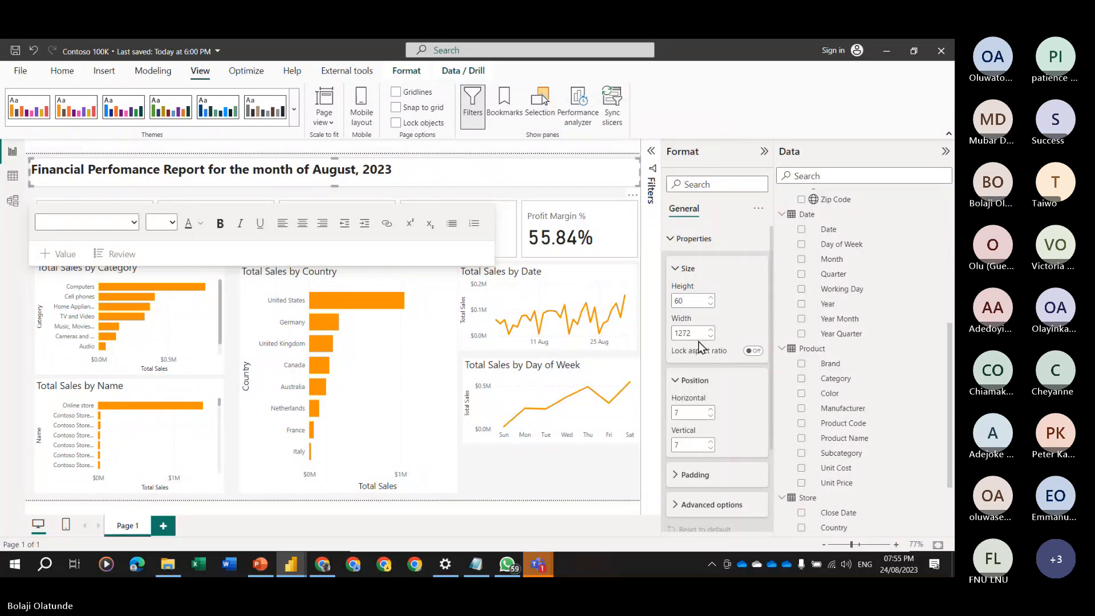
{"action": "double_click", "coordinate": [699, 333]}
{"action": "type", "text": "1271"}
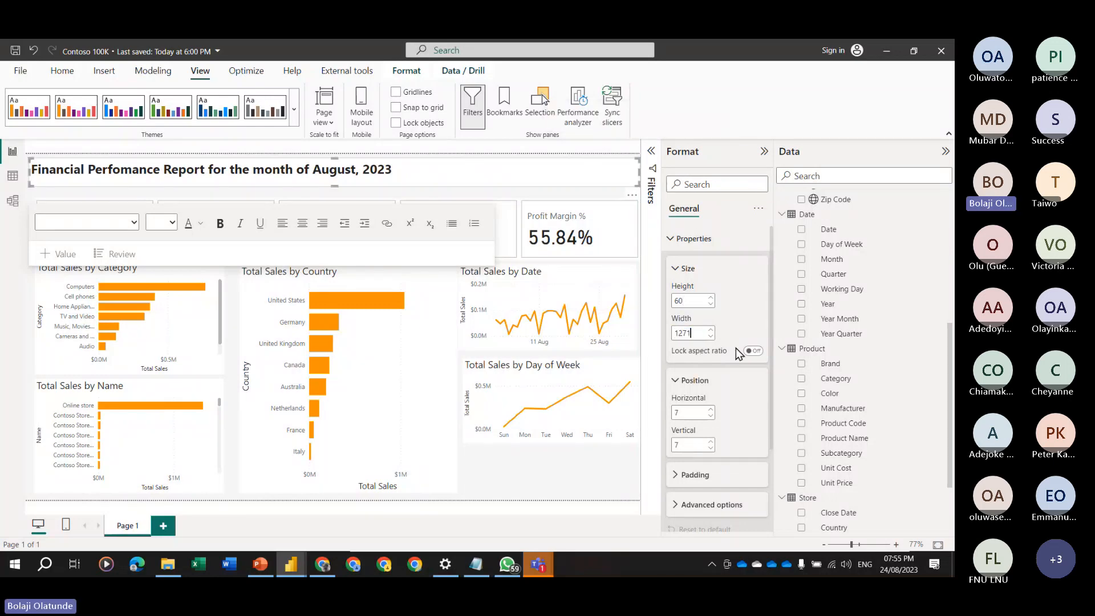
{"action": "key", "text": "BackSpace"}
{"action": "key", "text": "BackSpace"}
{"action": "type", "text": "64"}
{"action": "key", "text": "Return"}
{"action": "left_click", "coordinate": [90, 197]}
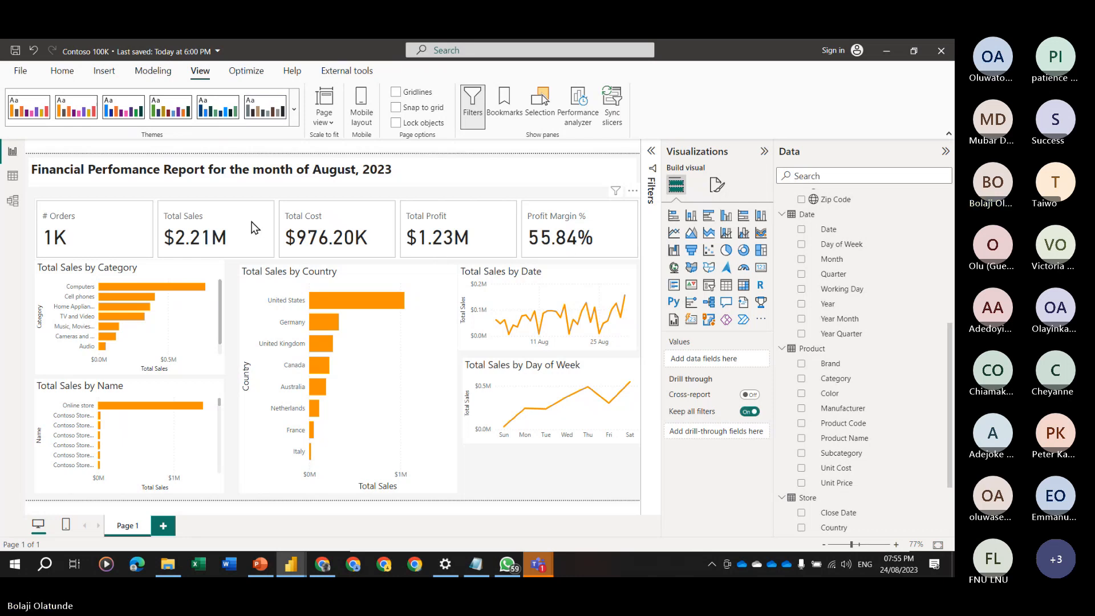
Move the multi-card KPI visual up beneath the report title, flush with the page's left edge, and widen it to about 1271.
{"action": "left_click_drag", "start_coordinate": [252, 222], "coordinate": [222, 212]}
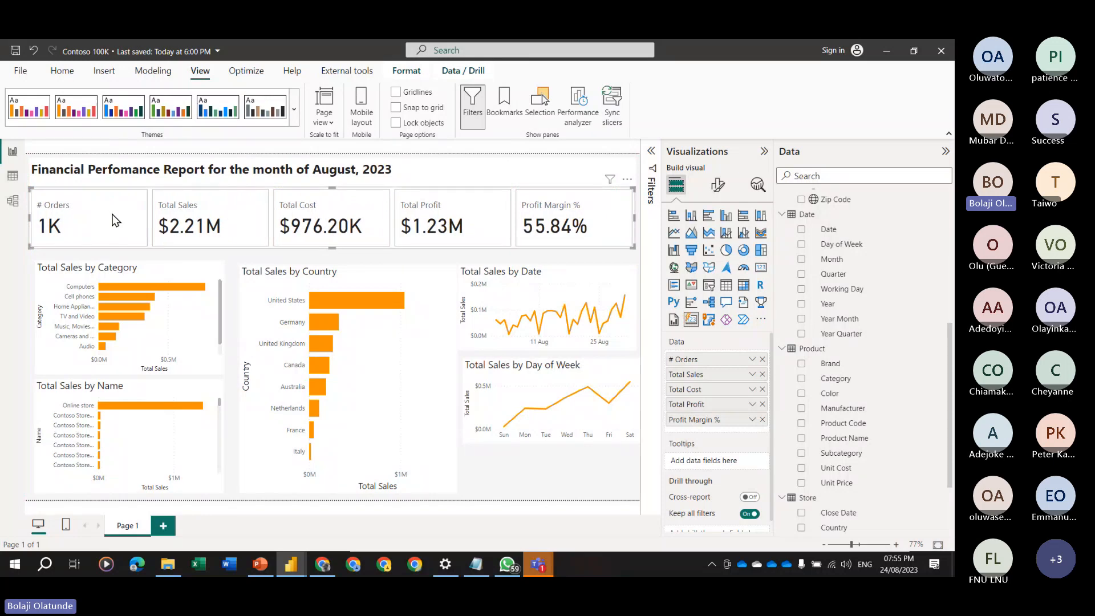
{"action": "left_click_drag", "start_coordinate": [115, 220], "coordinate": [112, 219]}
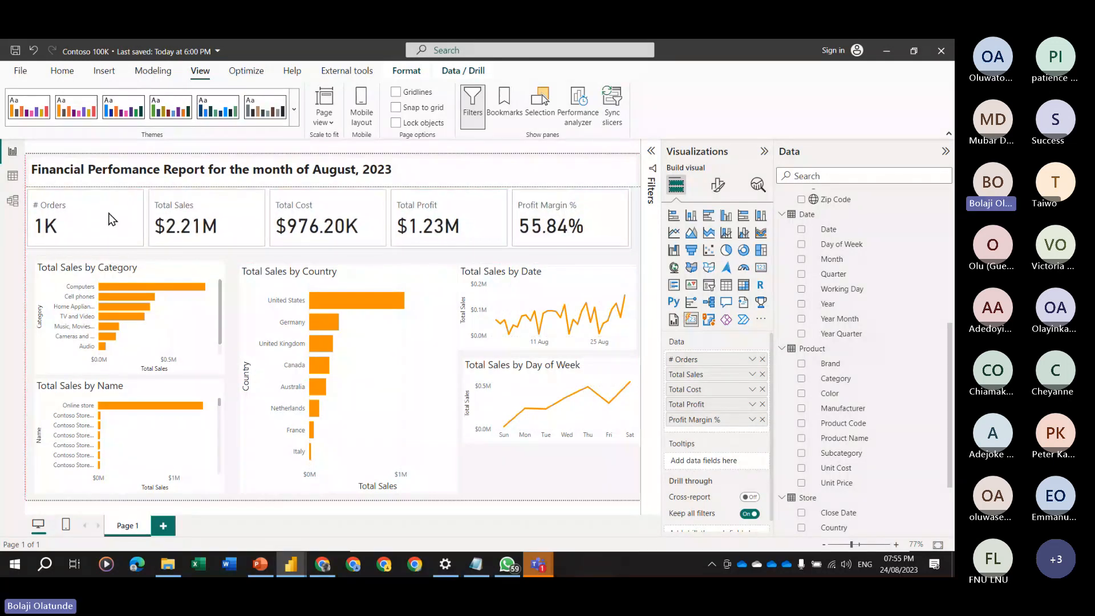
{"action": "left_click_drag", "start_coordinate": [108, 213], "coordinate": [108, 213]}
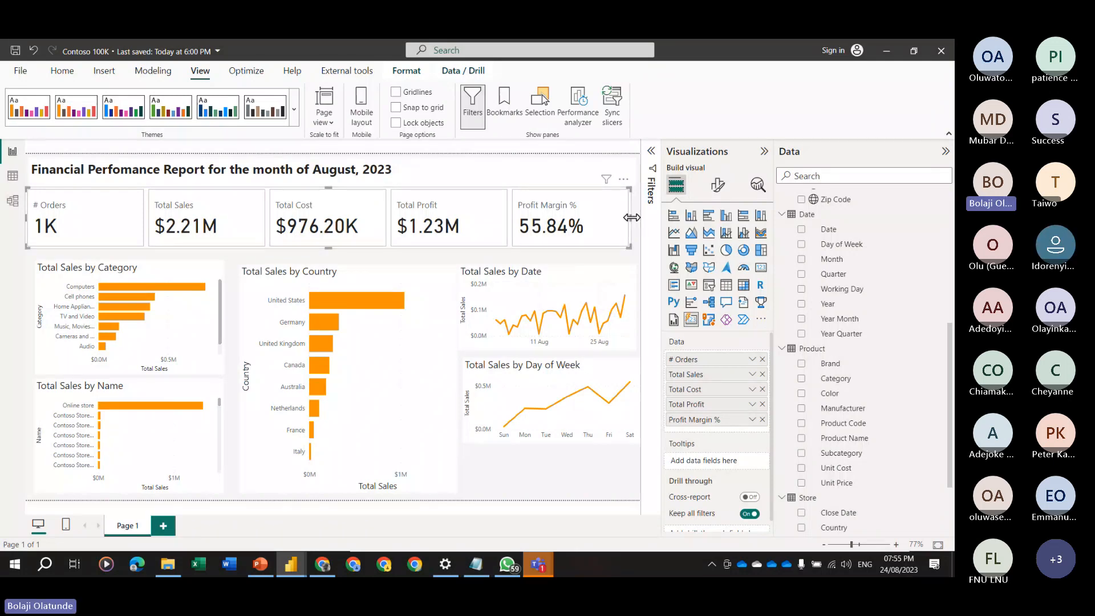
{"action": "left_click_drag", "start_coordinate": [631, 217], "coordinate": [636, 217]}
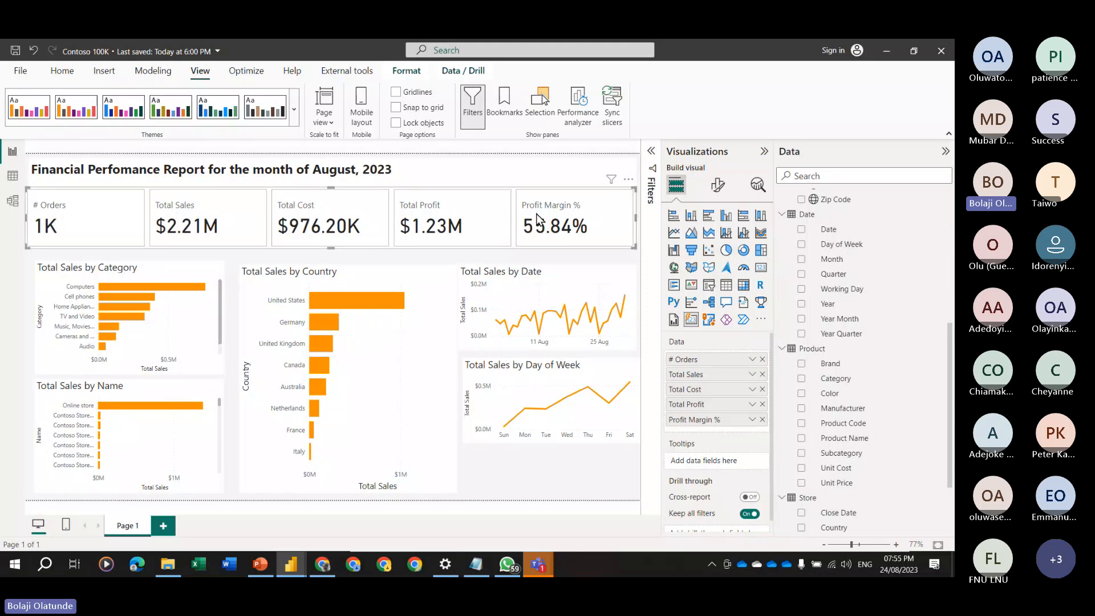
Set the KPI card visual's horizontal position to 8 and shift it down slightly to leave a gap below the title.
{"action": "left_click", "coordinate": [718, 185]}
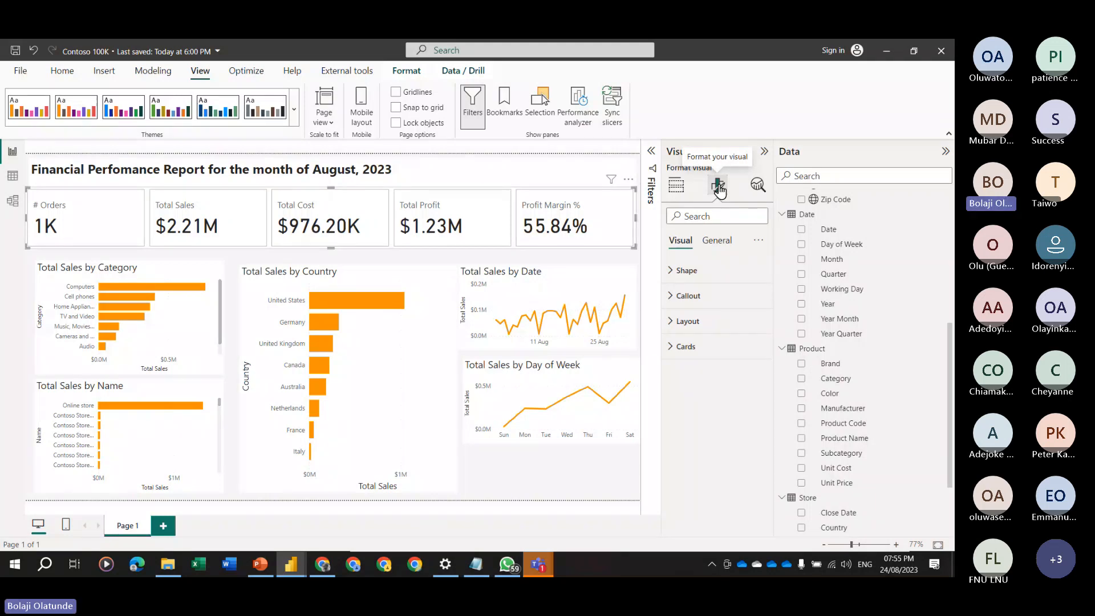
{"action": "left_click", "coordinate": [717, 242]}
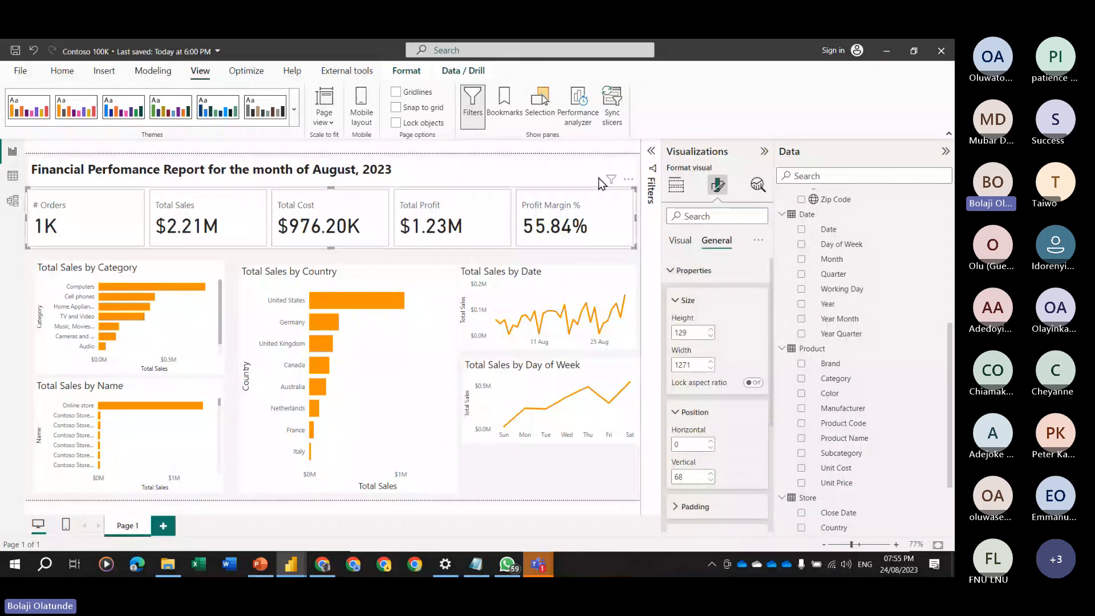
{"action": "key", "text": "ctrl"}
{"action": "key", "text": "ctrl"}
{"action": "left_click_drag", "start_coordinate": [697, 445], "coordinate": [670, 450]}
{"action": "type", "text": "8"}
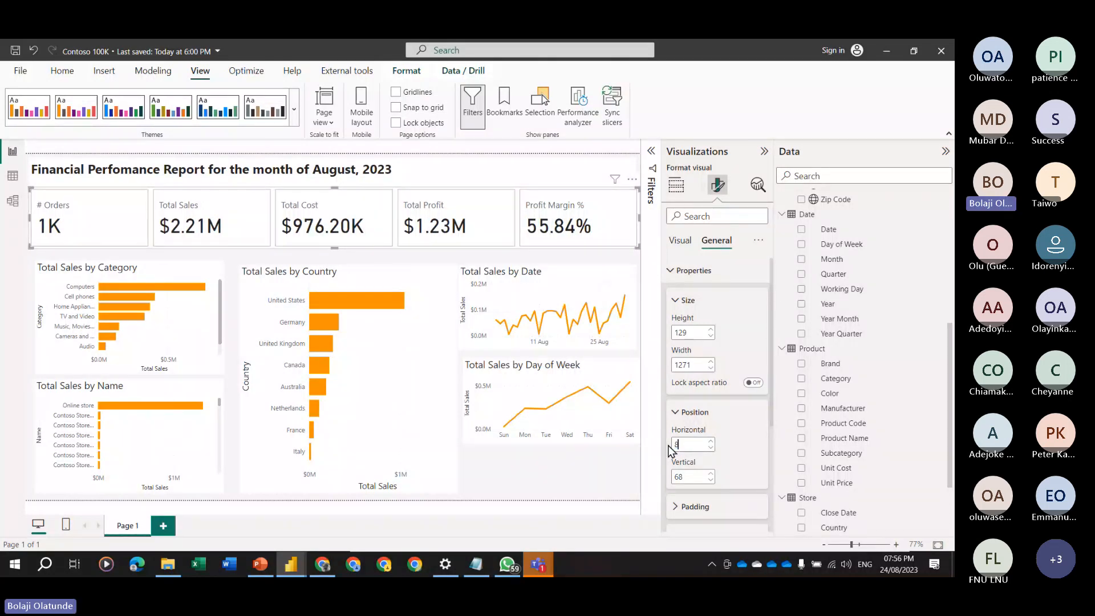
{"action": "double_click", "coordinate": [695, 481]}
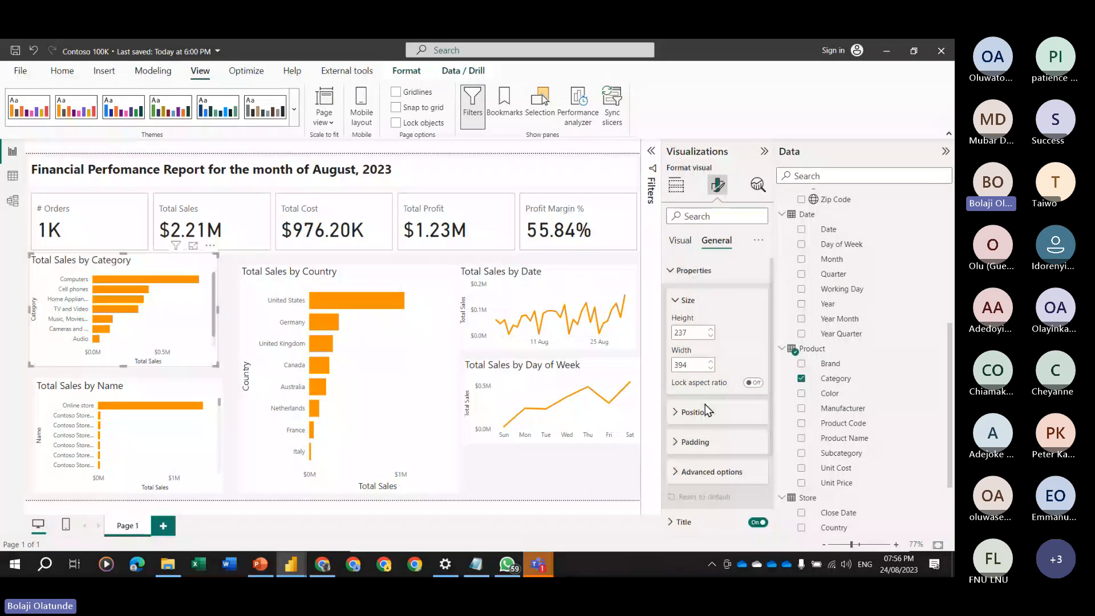
Set the vertical position of the Total Sales by Category chart to 213, just beneath the KPI cards.
{"action": "left_click", "coordinate": [706, 410]}
{"action": "double_click", "coordinate": [694, 477]}
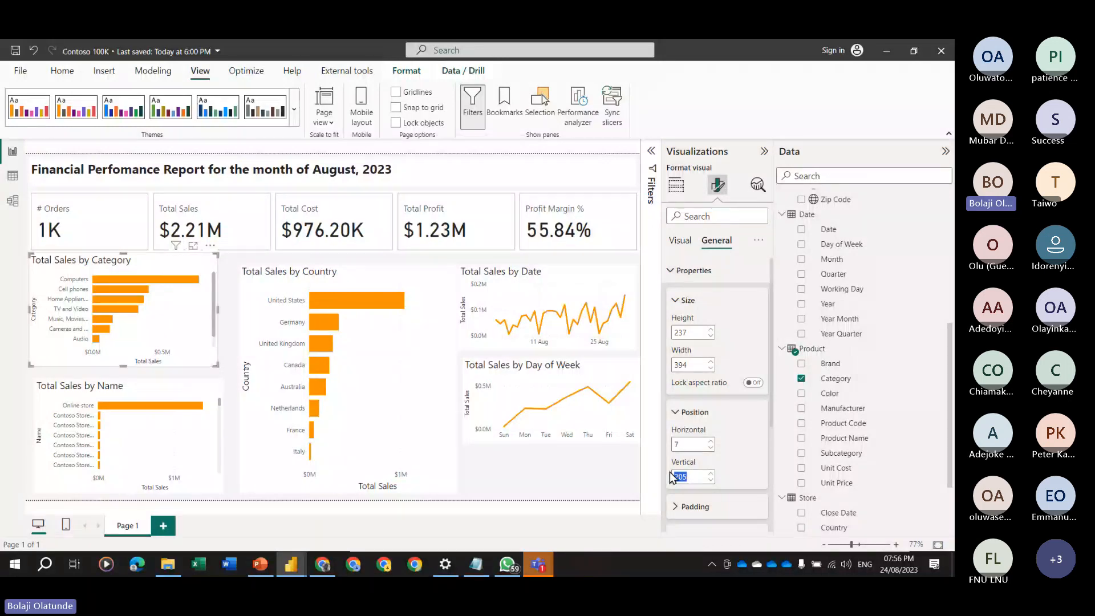
{"action": "type", "text": "213"}
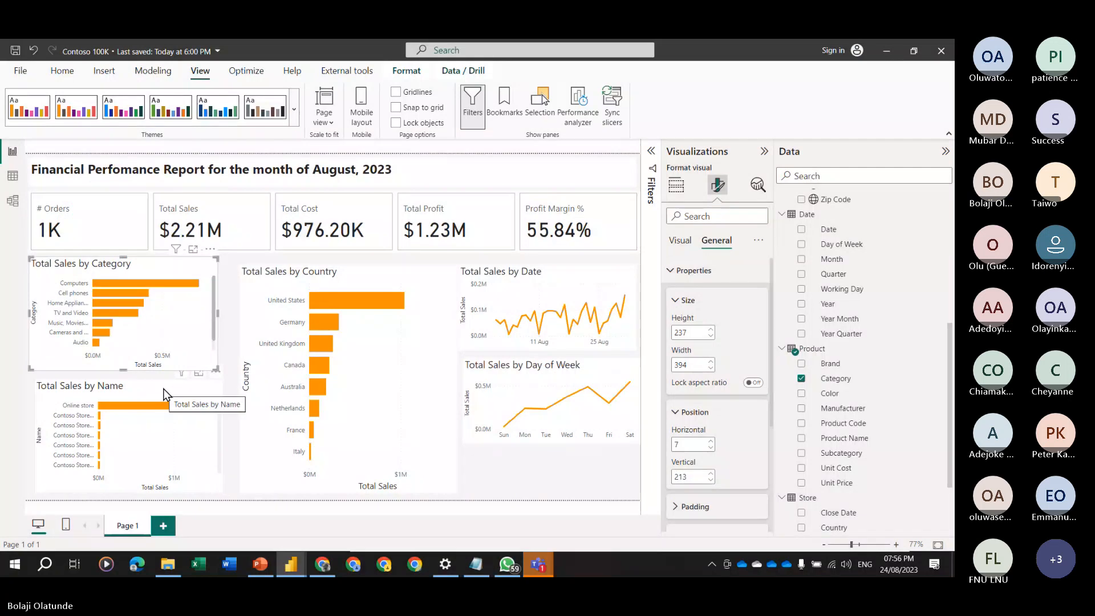
Move the Total Sales by Name chart directly under the Category chart and set its vertical position to 458.
{"action": "left_click_drag", "start_coordinate": [164, 393], "coordinate": [159, 385]}
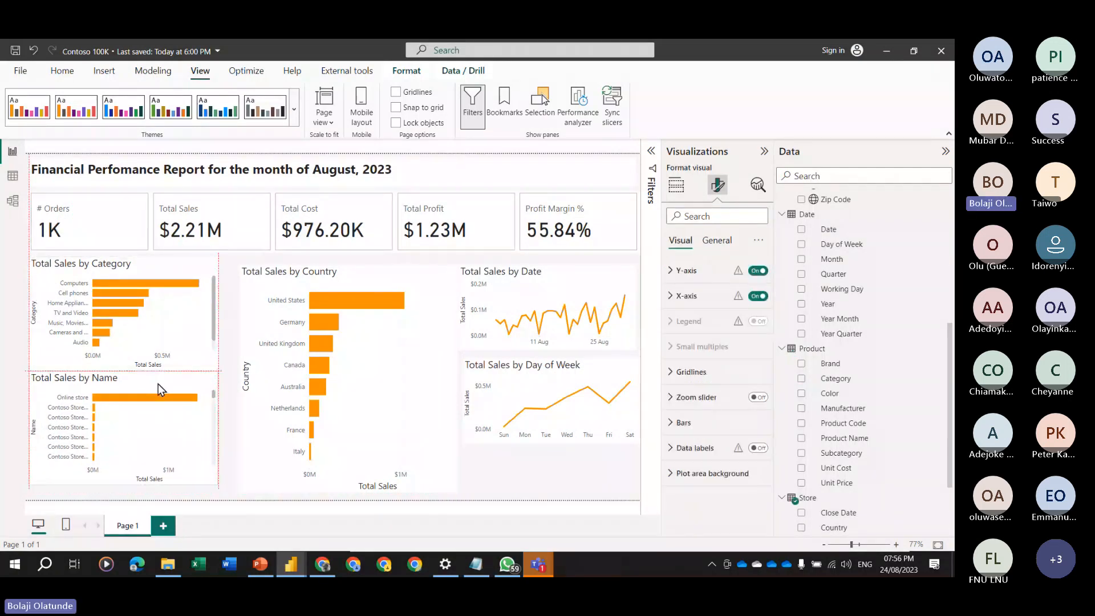
{"action": "left_click", "coordinate": [716, 240]}
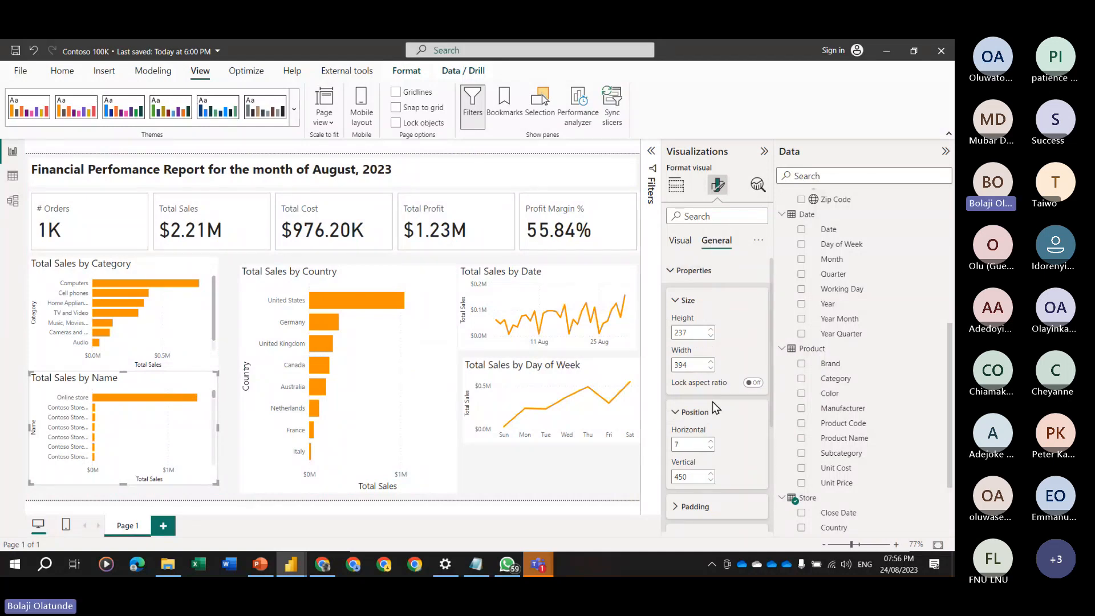
{"action": "left_click", "coordinate": [694, 478]}
{"action": "key", "text": "BackSpace"}
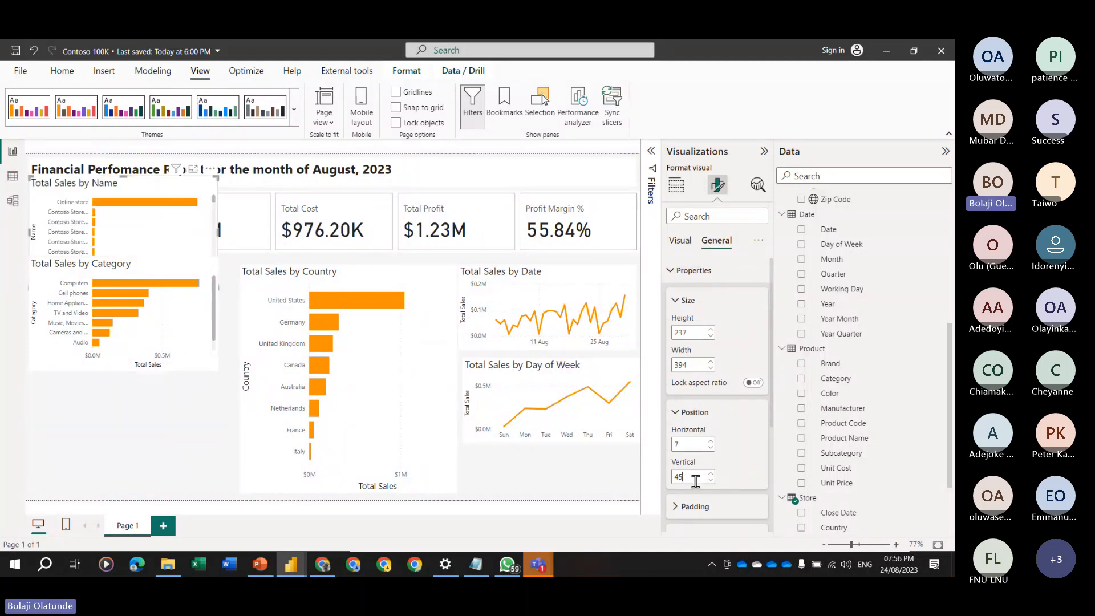
{"action": "type", "text": "8"}
Stretch the Total Sales by Name chart toward the page's lower edge, set its height to 255 and deselect it.
{"action": "left_click_drag", "start_coordinate": [123, 488], "coordinate": [125, 499]}
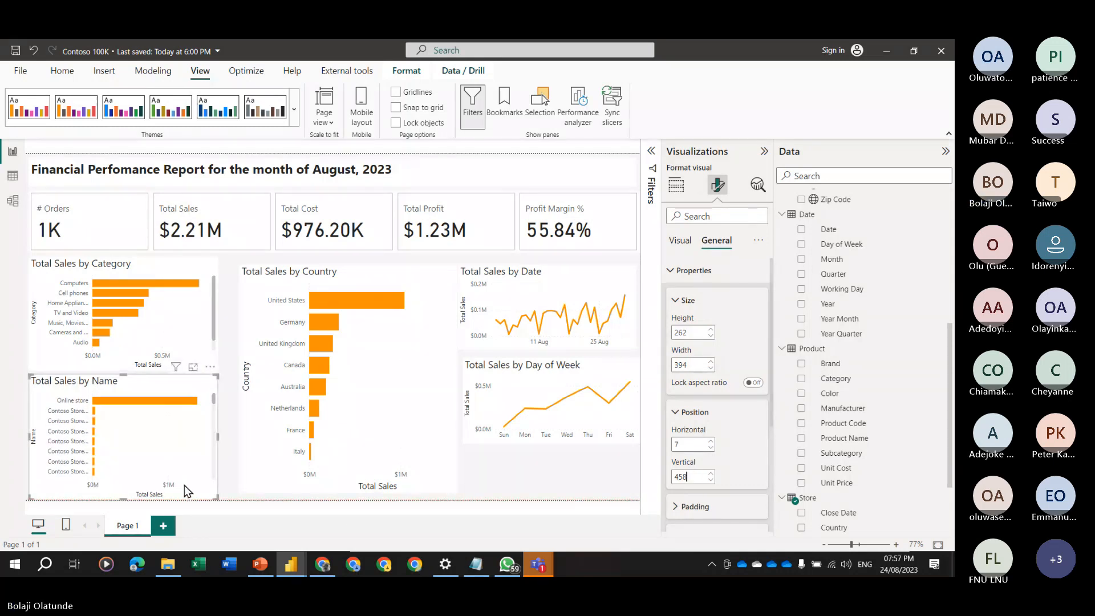
{"action": "double_click", "coordinate": [691, 331]}
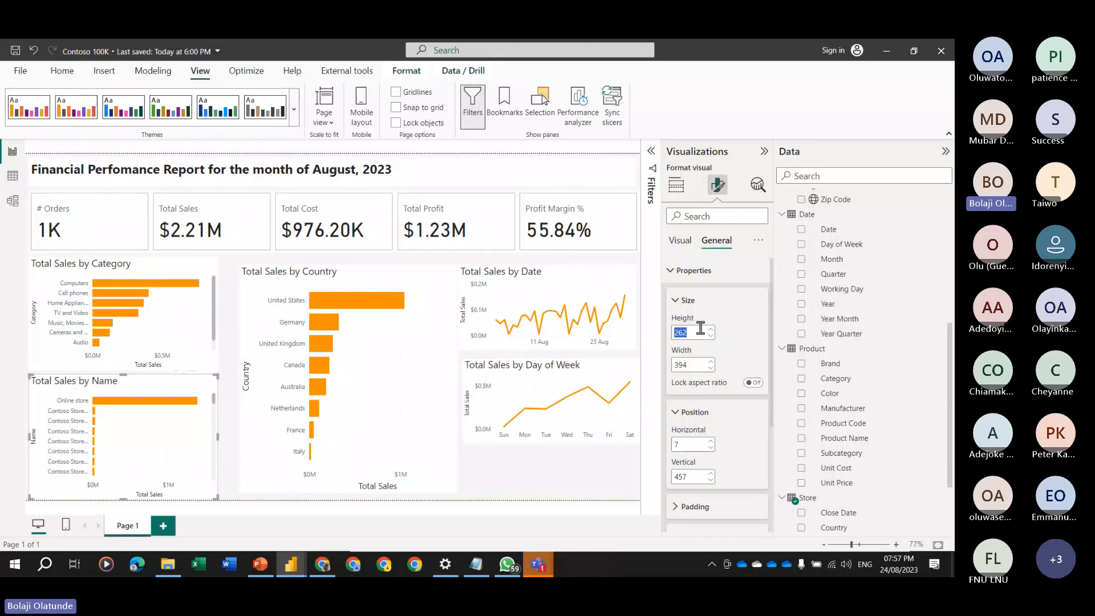
{"action": "type", "text": "255"}
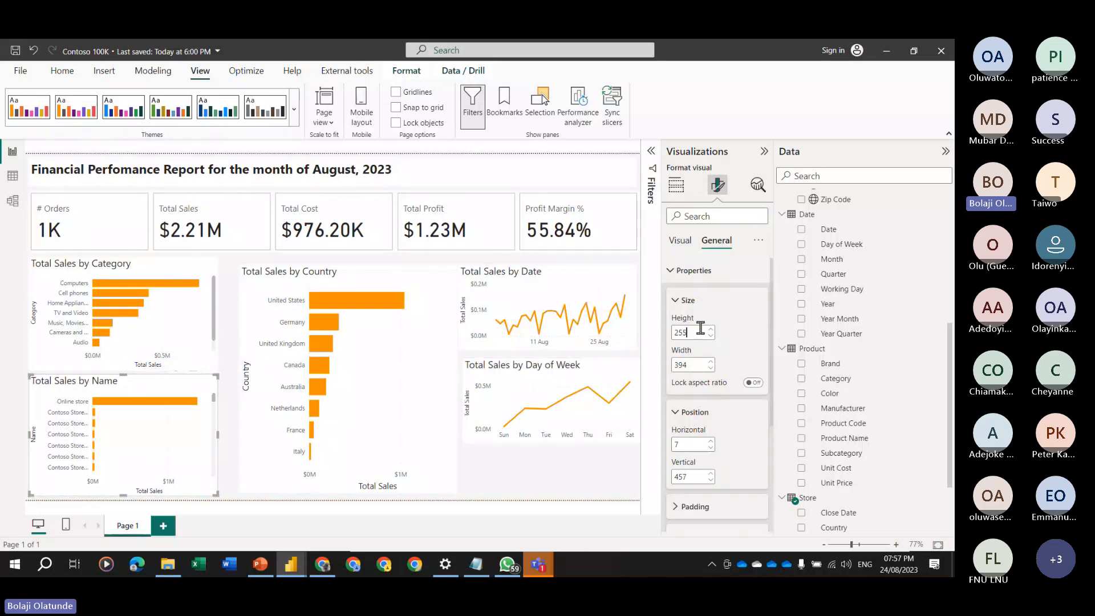
{"action": "left_click", "coordinate": [228, 444]}
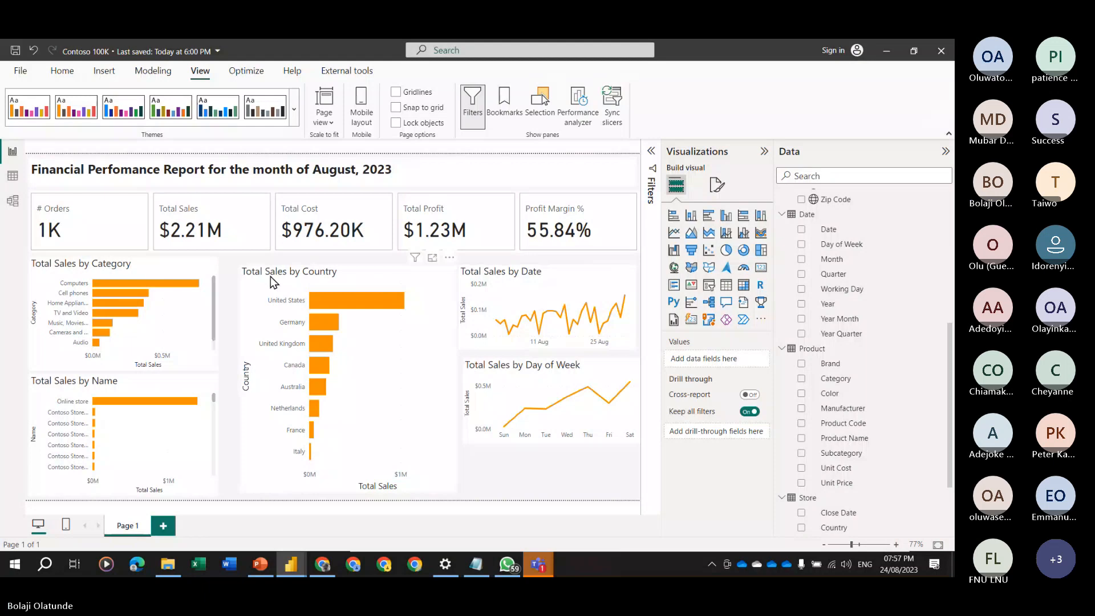
Move the Total Sales by Country chart against the Category chart, level with its upper edge, and set its horizontal position to 409.
{"action": "left_click_drag", "start_coordinate": [270, 276], "coordinate": [243, 270]}
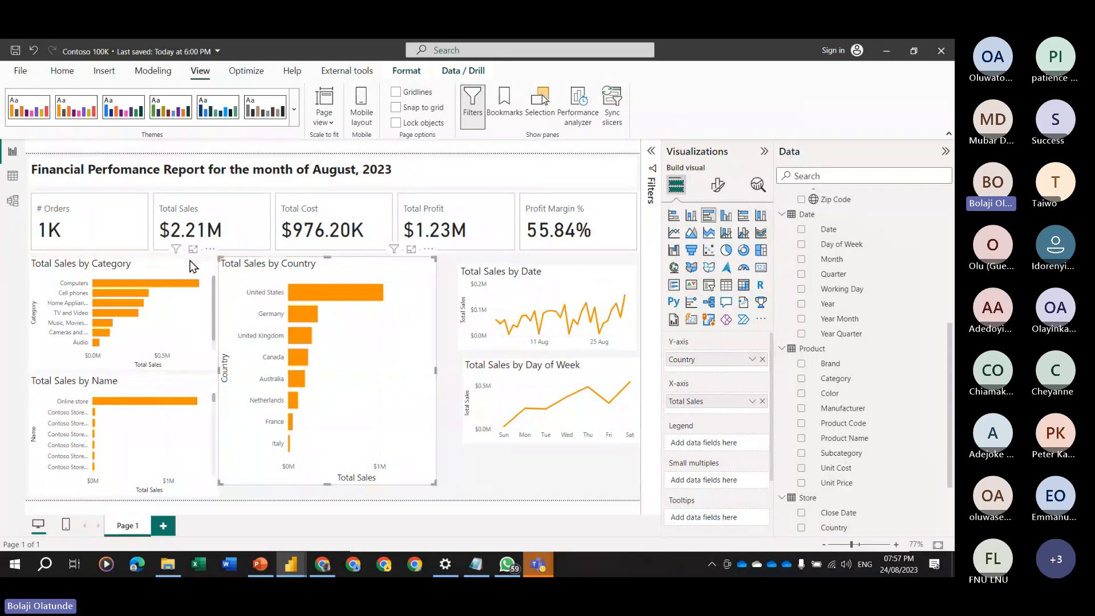
{"action": "left_click", "coordinate": [717, 186]}
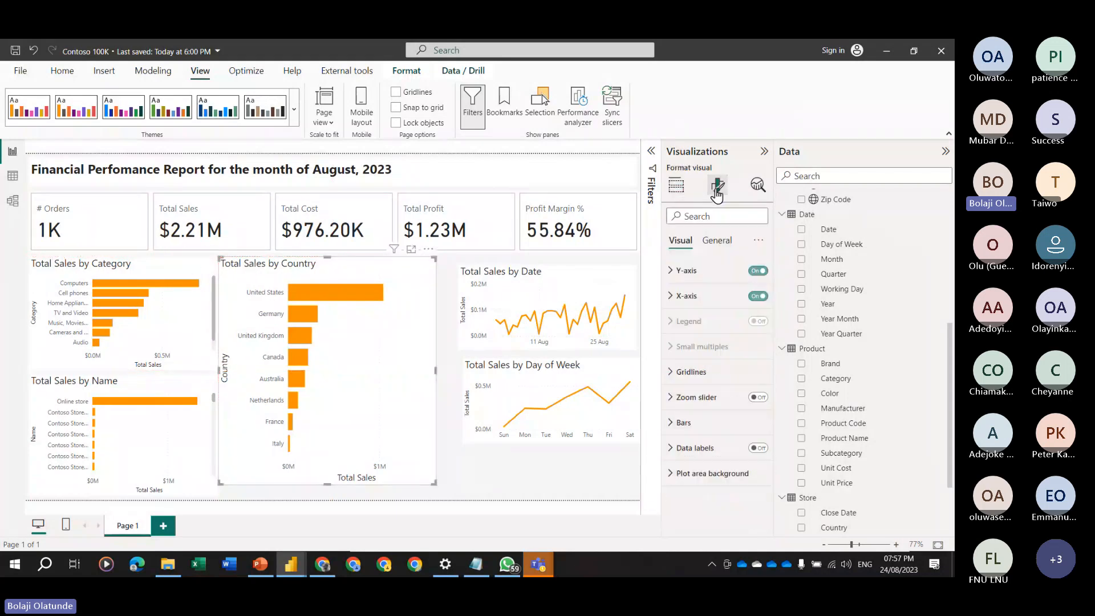
{"action": "left_click", "coordinate": [717, 241]}
{"action": "left_click", "coordinate": [694, 271]}
{"action": "double_click", "coordinate": [694, 442]}
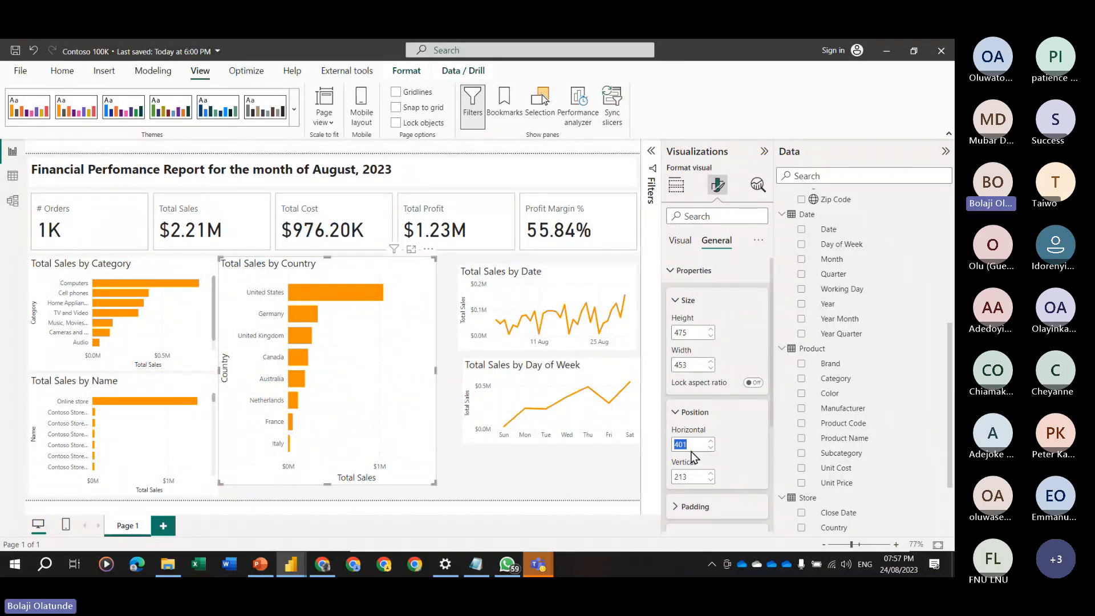
{"action": "type", "text": "409"}
{"action": "key", "text": "Return"}
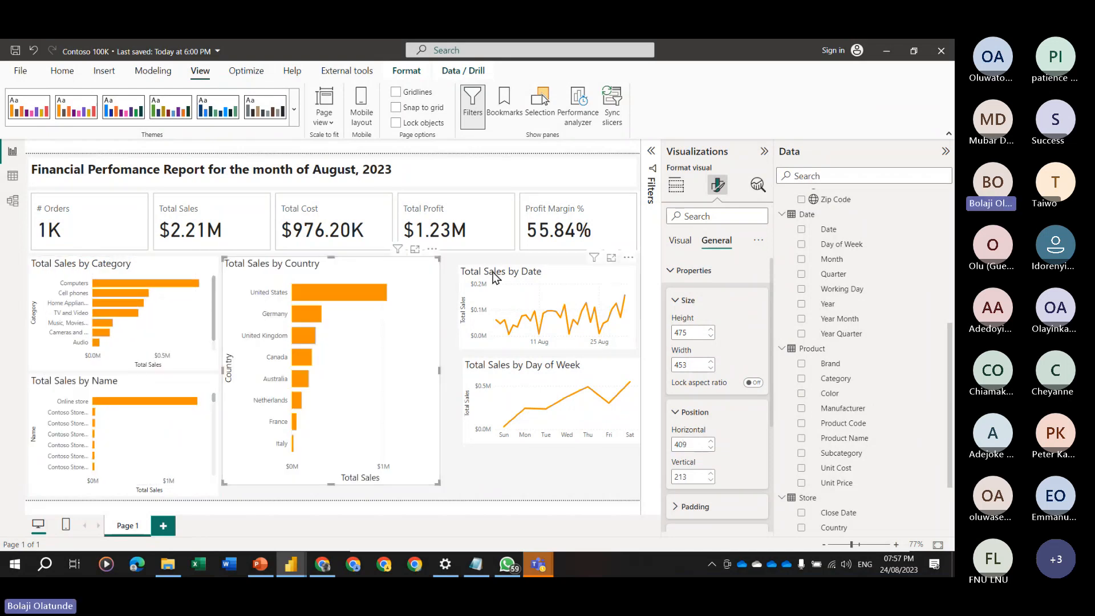
Move the Total Sales by Date chart against the Country chart, level with its upper edge, and raise its horizontal position to 871.
{"action": "left_click_drag", "start_coordinate": [483, 278], "coordinate": [478, 275]}
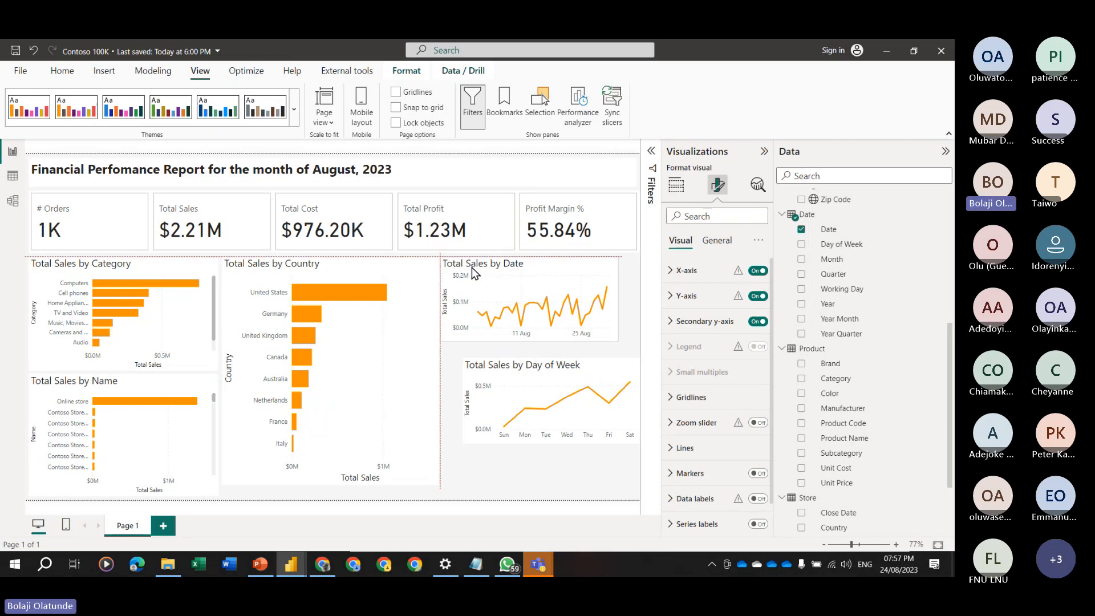
{"action": "left_click", "coordinate": [717, 241]}
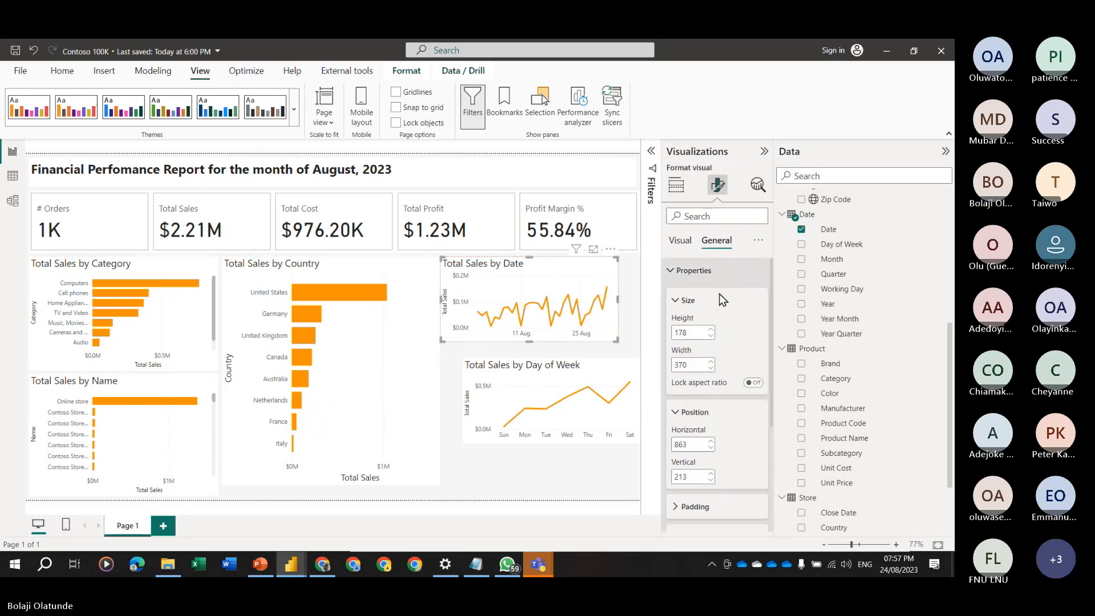
{"action": "left_click", "coordinate": [688, 444]}
{"action": "type", "text": "864"}
{"action": "key", "text": "Up"}
{"action": "key", "text": "Up"}
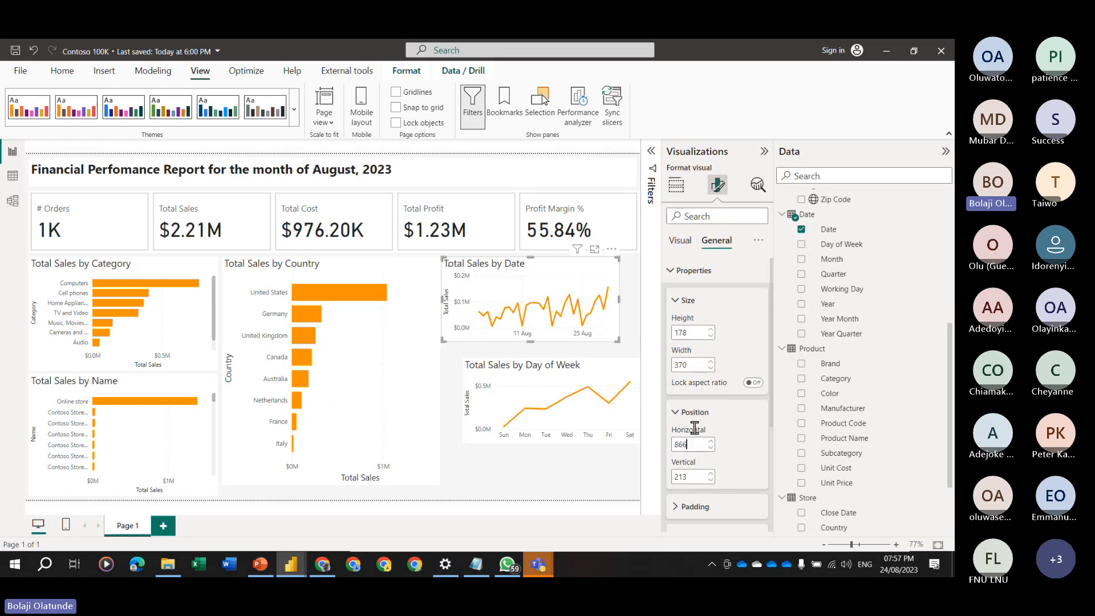
{"action": "key", "text": "Up"}
{"action": "key", "text": "Up"}
{"action": "key", "text": "Up"}
{"action": "key", "text": "Up"}
{"action": "key", "text": "Up"}
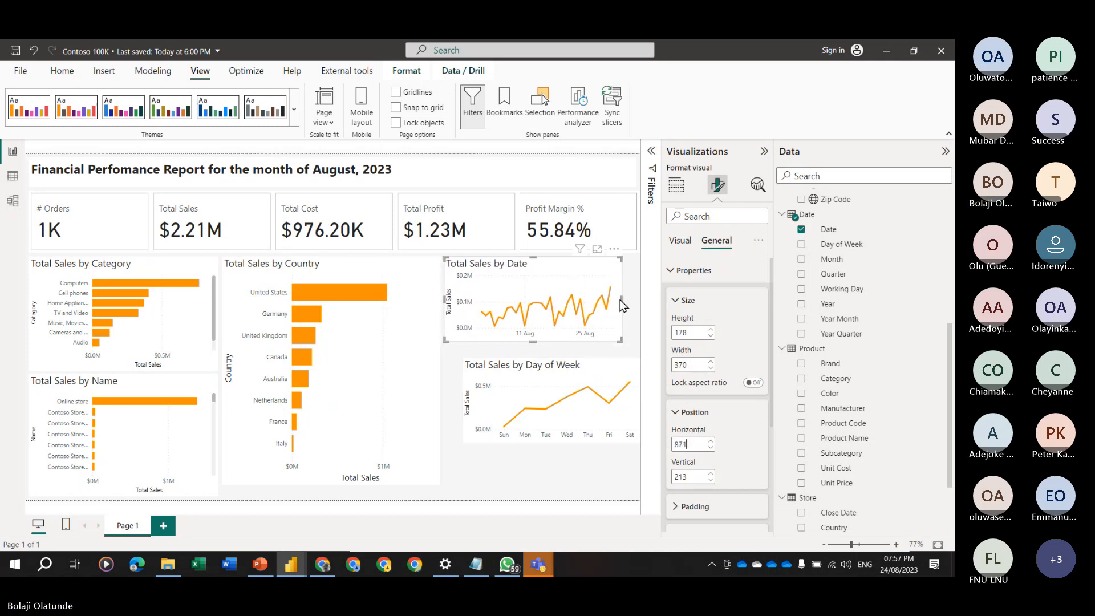
Widen the Total Sales by Date chart to line up with the KPI cards' right edge and increase its height.
{"action": "left_click_drag", "start_coordinate": [620, 300], "coordinate": [635, 304]}
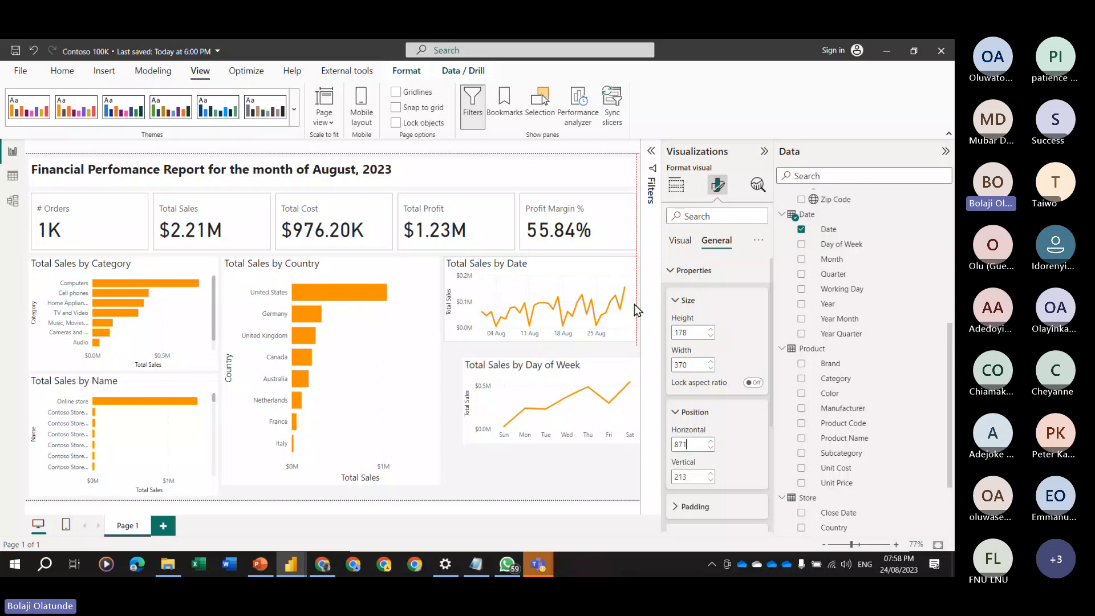
{"action": "left_click", "coordinate": [628, 275]}
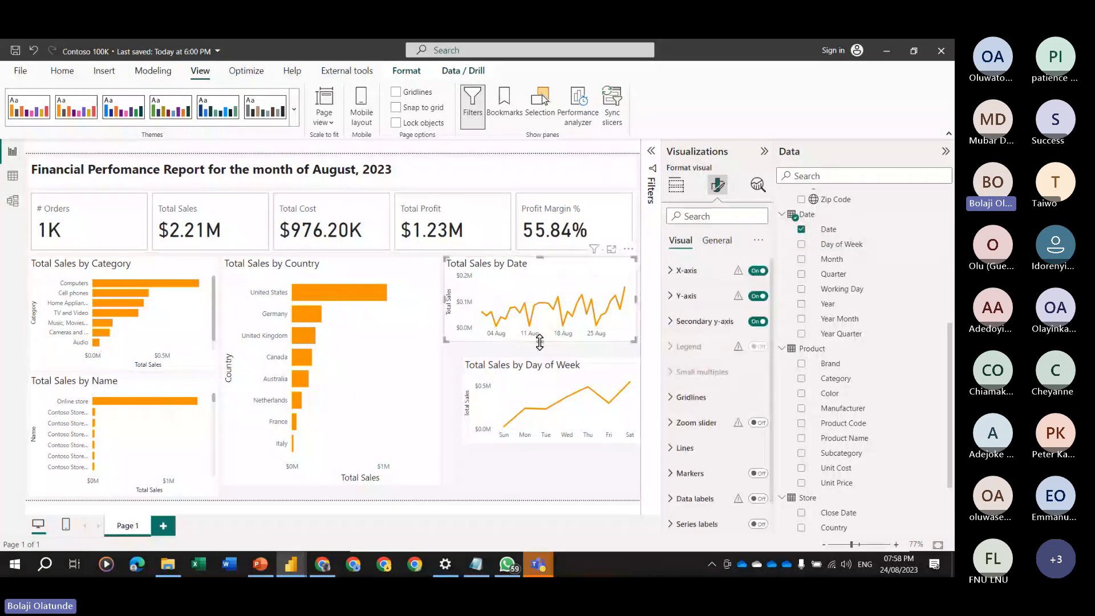
{"action": "left_click_drag", "start_coordinate": [540, 342], "coordinate": [541, 349]}
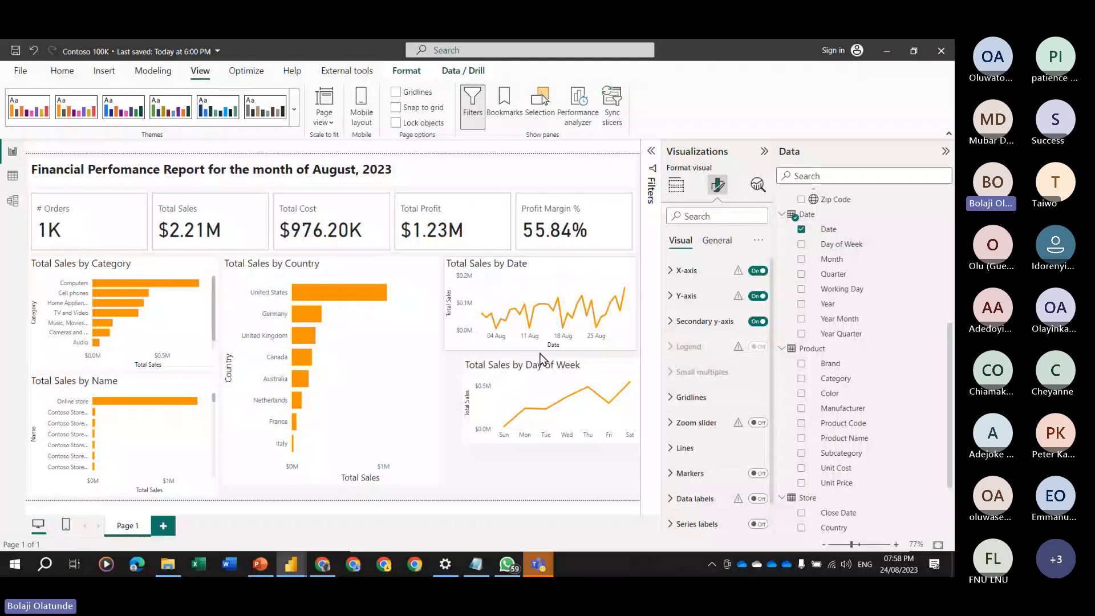
Fit the Total Sales by Day of Week chart under the Date chart, matching its width and extending down to the page's lower margin.
{"action": "left_click_drag", "start_coordinate": [539, 357], "coordinate": [541, 376]}
{"action": "left_click_drag", "start_coordinate": [472, 386], "coordinate": [453, 393]}
{"action": "left_click_drag", "start_coordinate": [618, 458], "coordinate": [631, 494]}
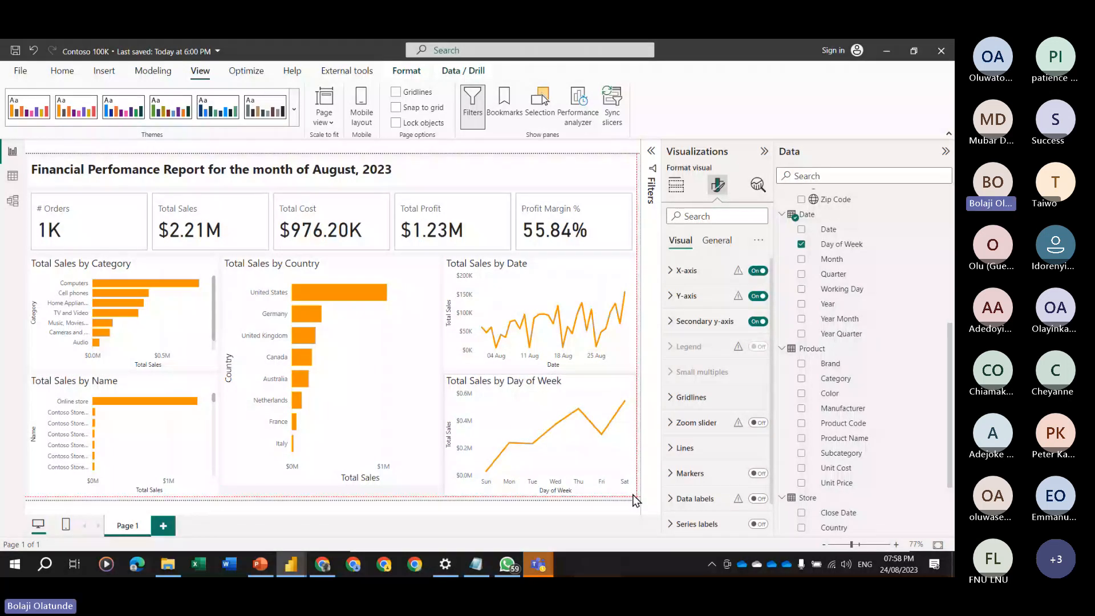
Extend the Total Sales by Country chart down to line up with the lower edges of the neighbouring charts and deselect it.
{"action": "left_click", "coordinate": [383, 481]}
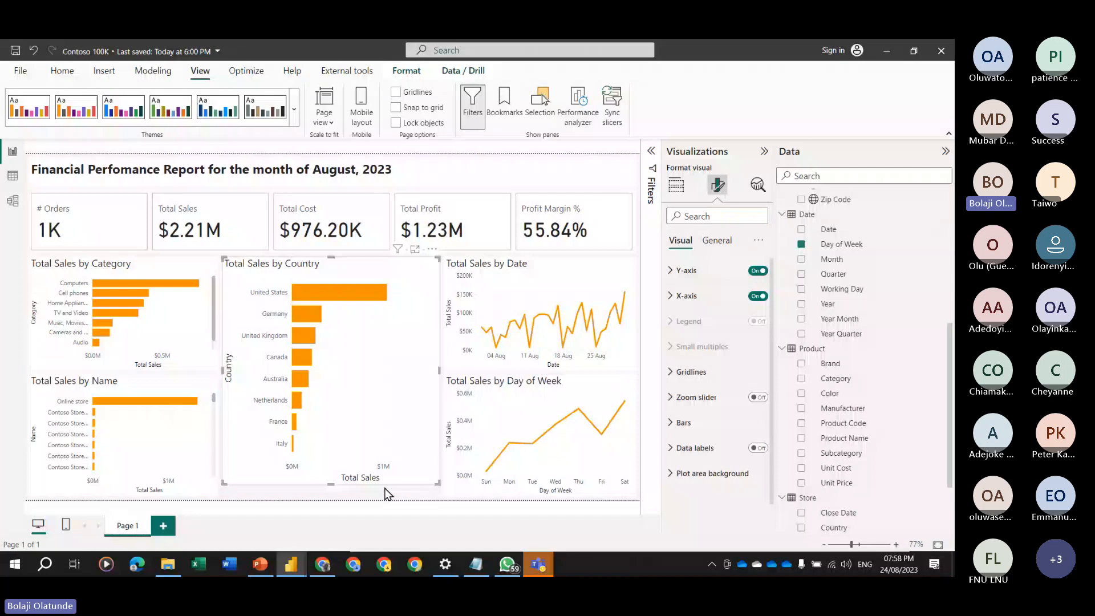
{"action": "left_click_drag", "start_coordinate": [331, 484], "coordinate": [330, 496]}
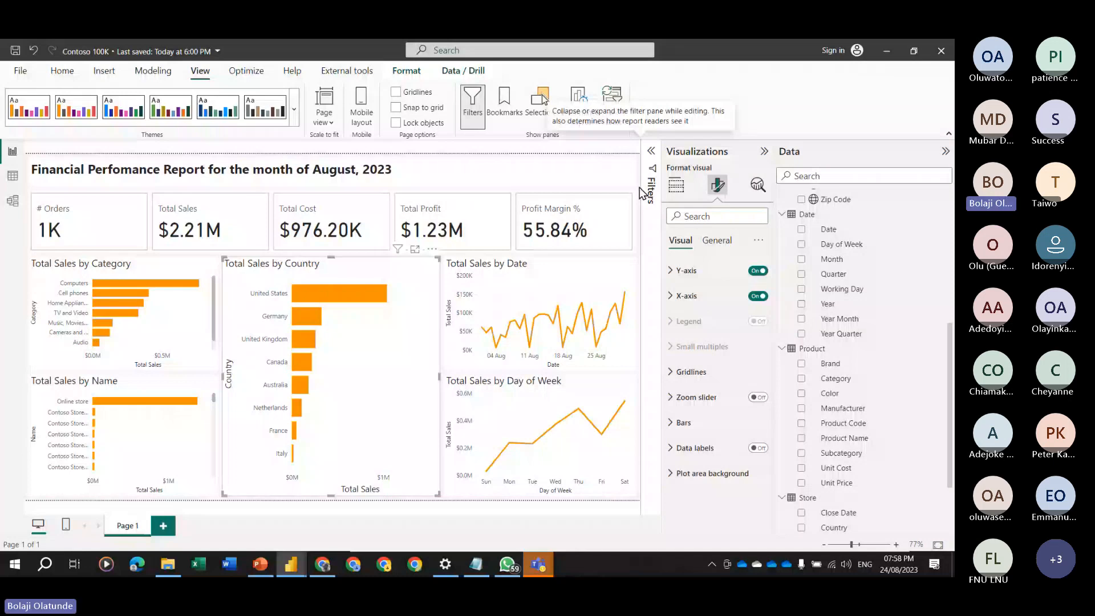
{"action": "left_click", "coordinate": [632, 370]}
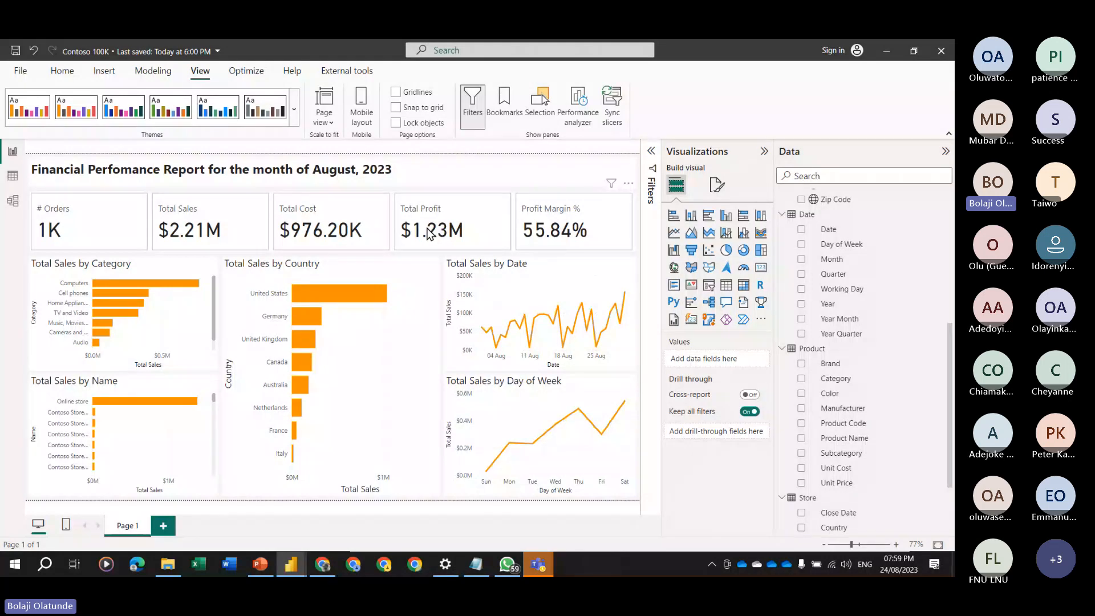
Turn off the border around all the cards in the KPI card visual.
{"action": "left_click", "coordinate": [72, 205]}
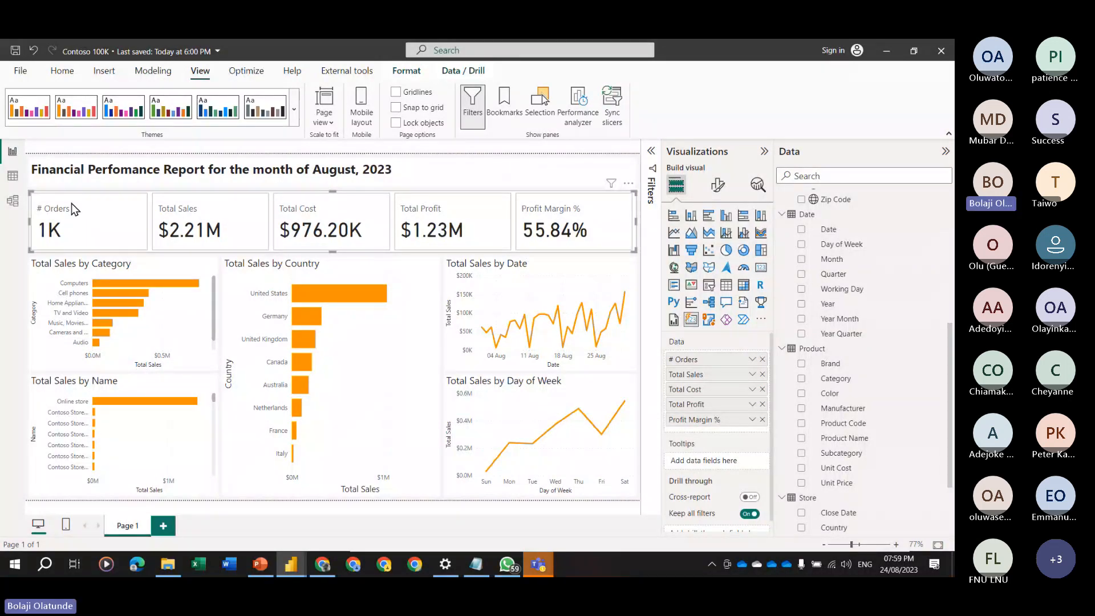
{"action": "left_click", "coordinate": [718, 184]}
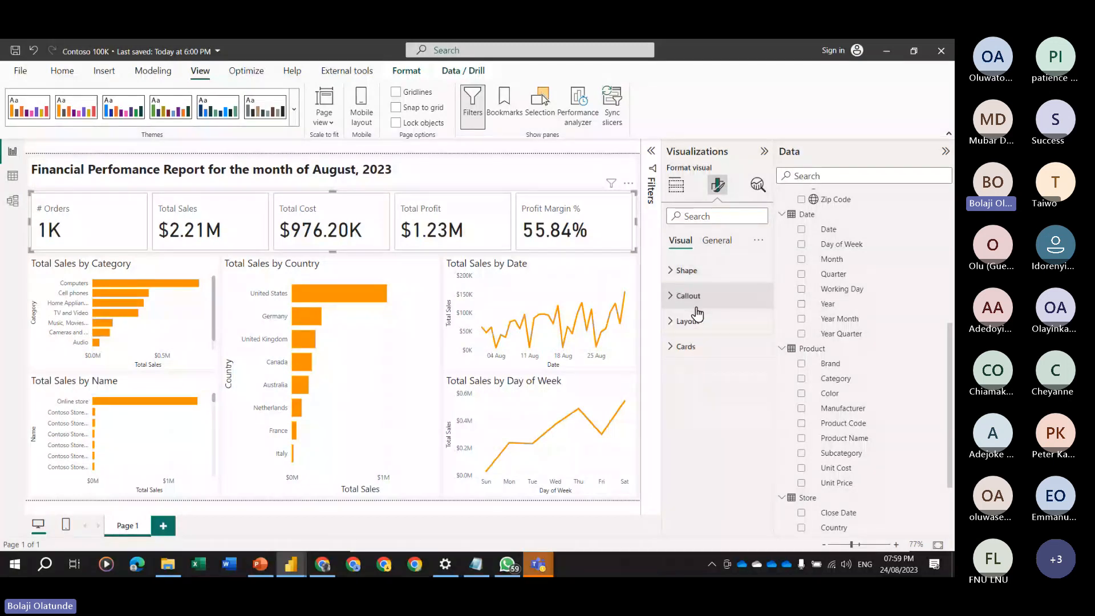
{"action": "left_click", "coordinate": [698, 347]}
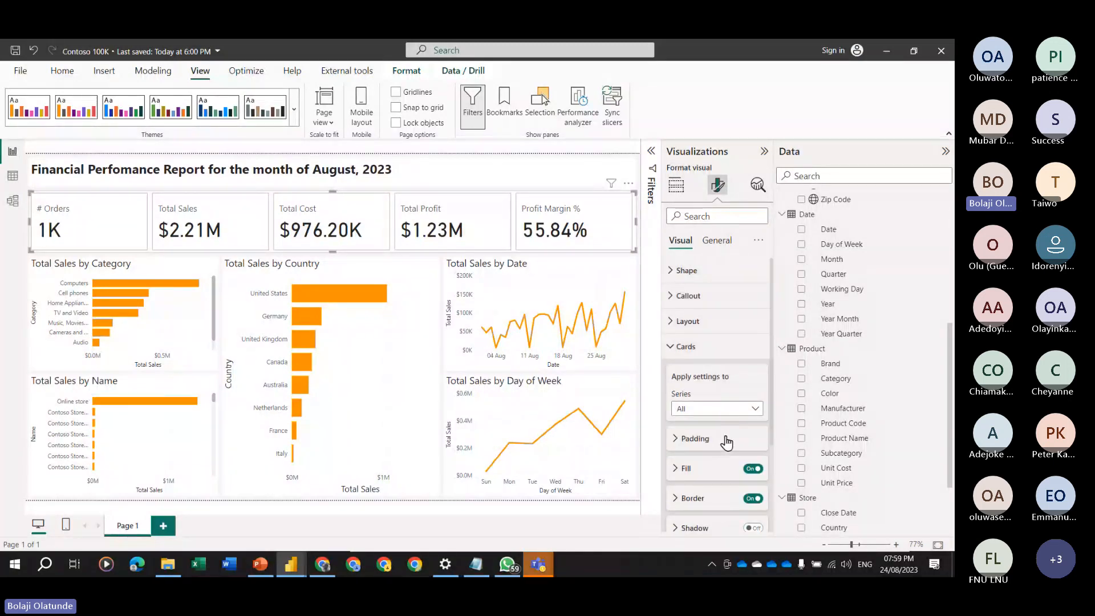
{"action": "scroll", "coordinate": [728, 445], "scroll_direction": "down", "scroll_amount": 2}
{"action": "left_click", "coordinate": [752, 375]}
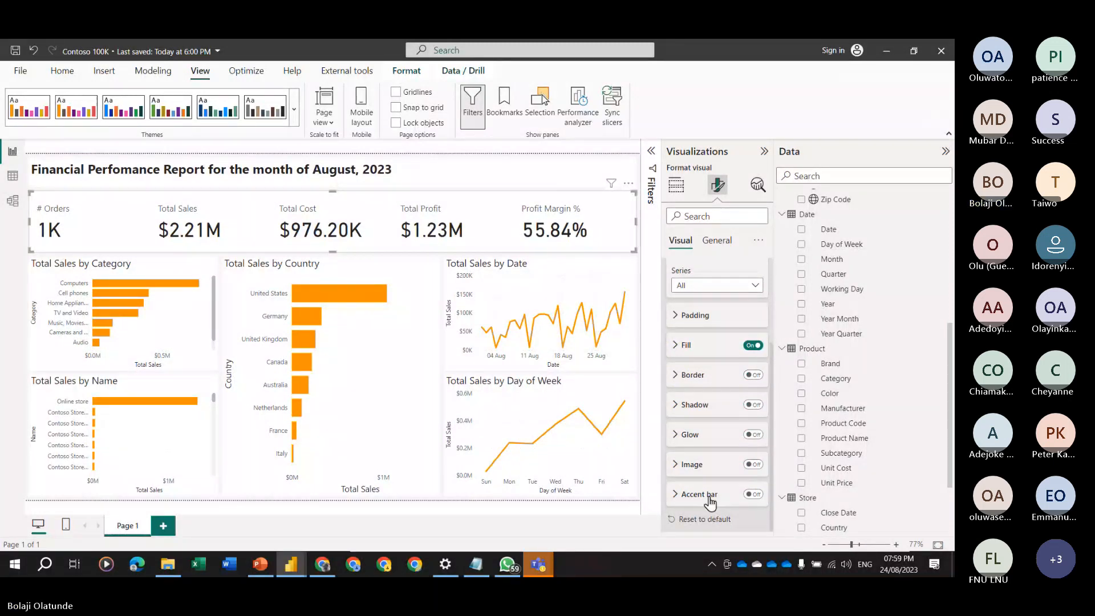
Turn on the accent bar for all KPI cards, colour it orange with a width of 5 px, and deselect the visual.
{"action": "left_click", "coordinate": [753, 494]}
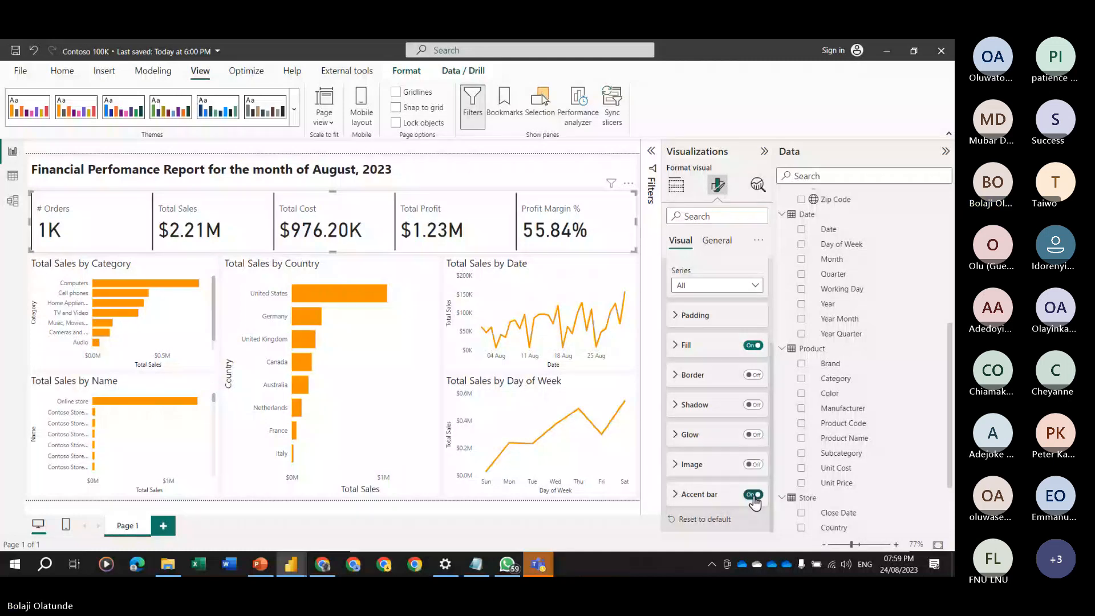
{"action": "left_click", "coordinate": [735, 494]}
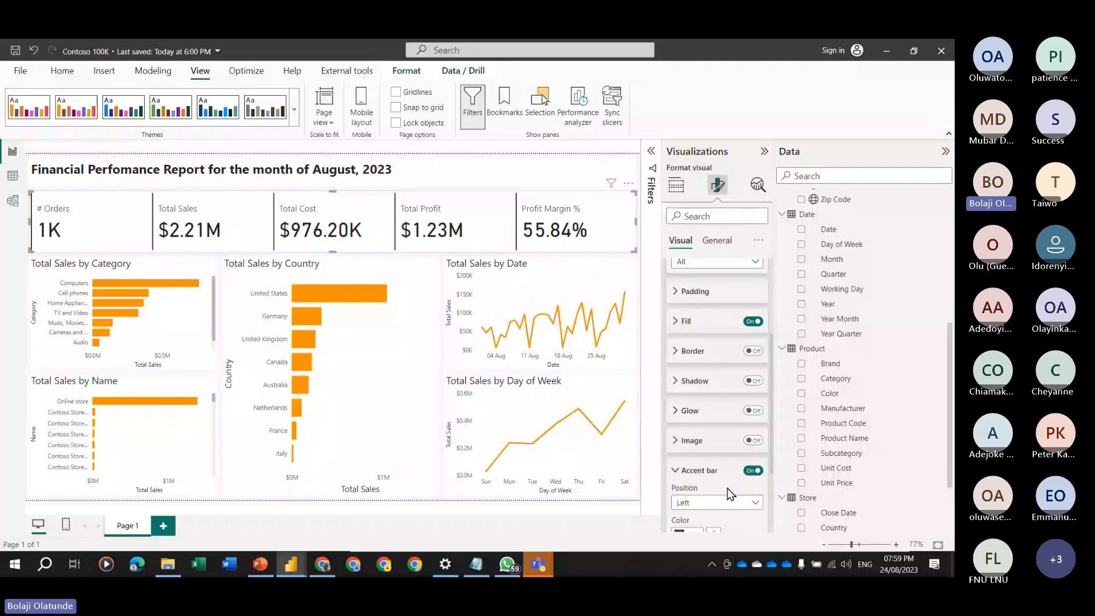
{"action": "scroll", "coordinate": [727, 488], "scroll_direction": "down", "scroll_amount": 2}
{"action": "left_click", "coordinate": [695, 424]}
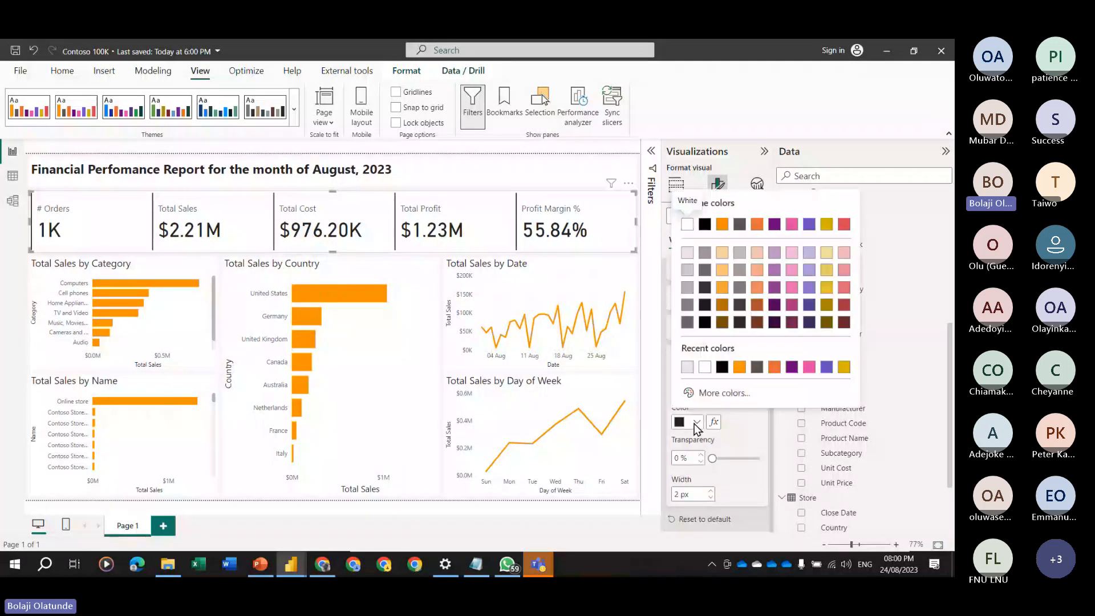
{"action": "left_click", "coordinate": [722, 226]}
{"action": "left_click", "coordinate": [711, 491]}
{"action": "left_click", "coordinate": [711, 491]}
{"action": "left_click", "coordinate": [710, 491]}
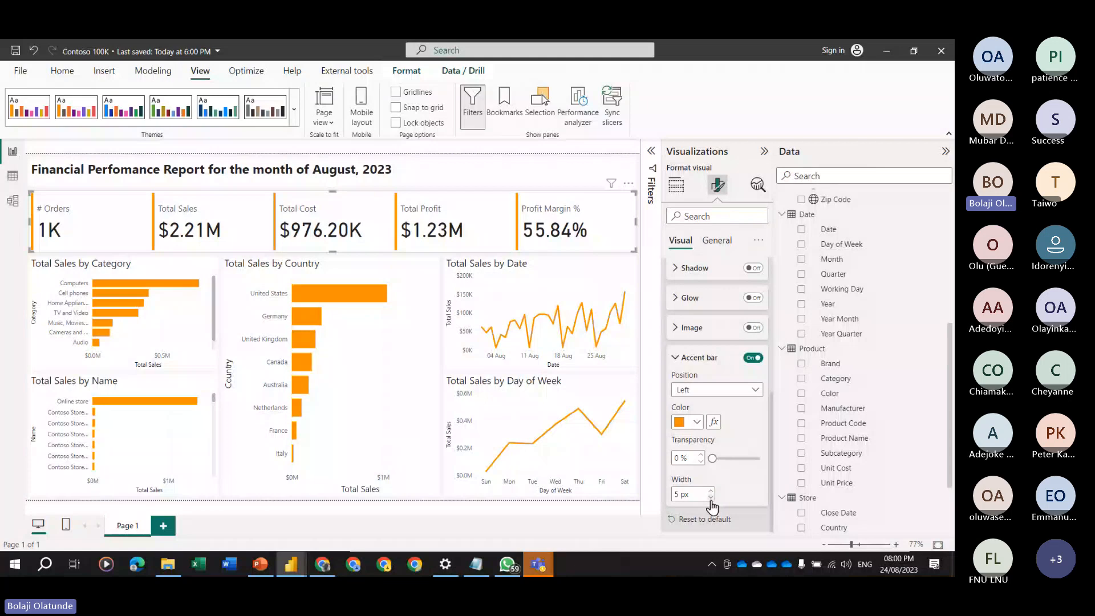
{"action": "scroll", "coordinate": [765, 391], "scroll_direction": "up", "scroll_amount": 10}
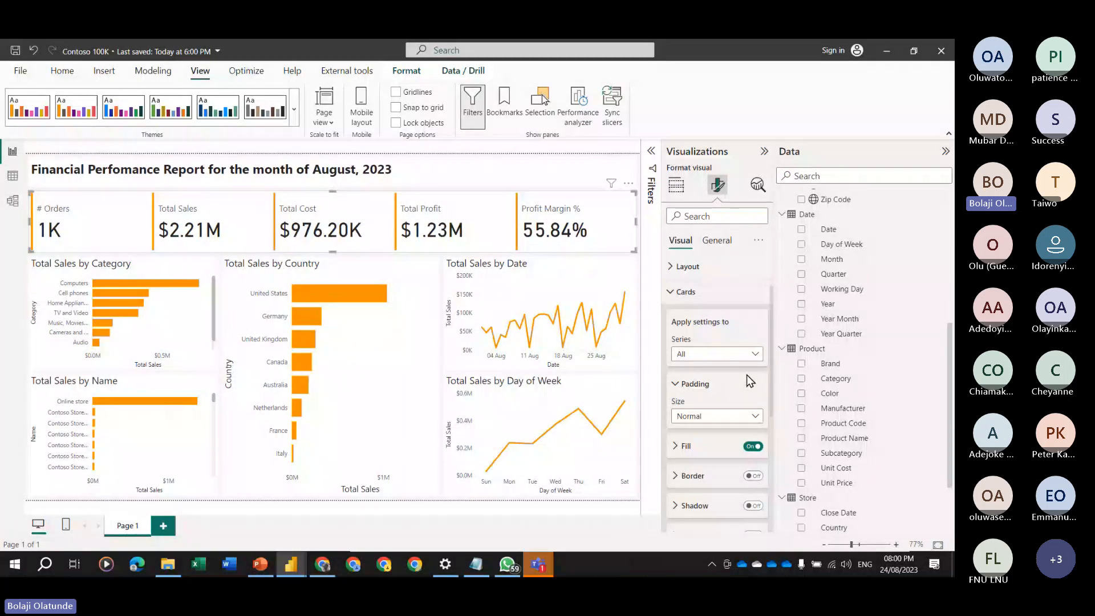
{"action": "left_click", "coordinate": [694, 292]}
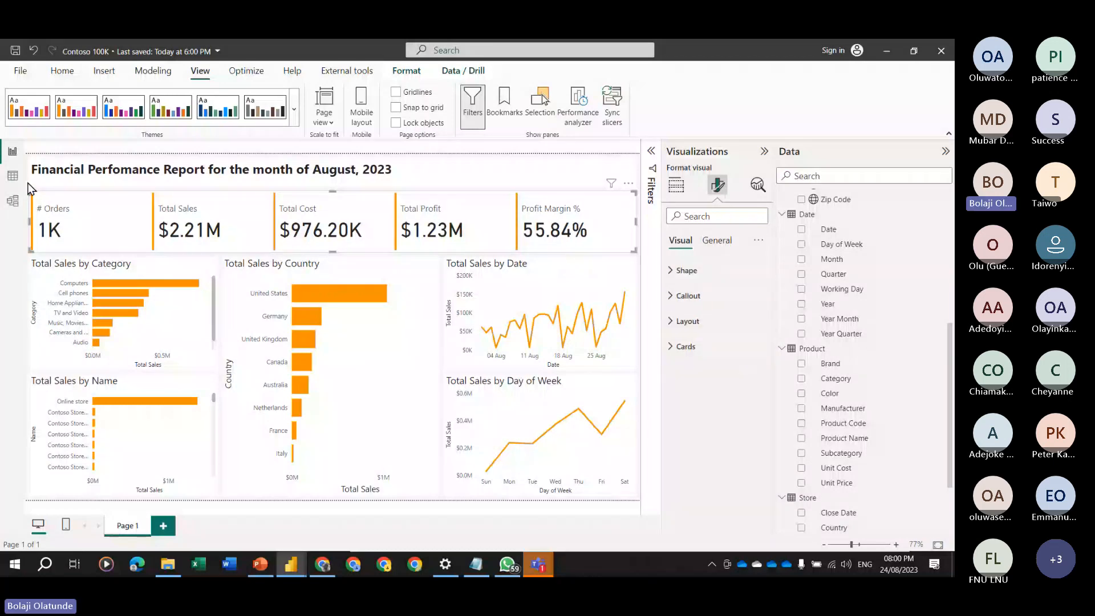
{"action": "left_click", "coordinate": [29, 188]}
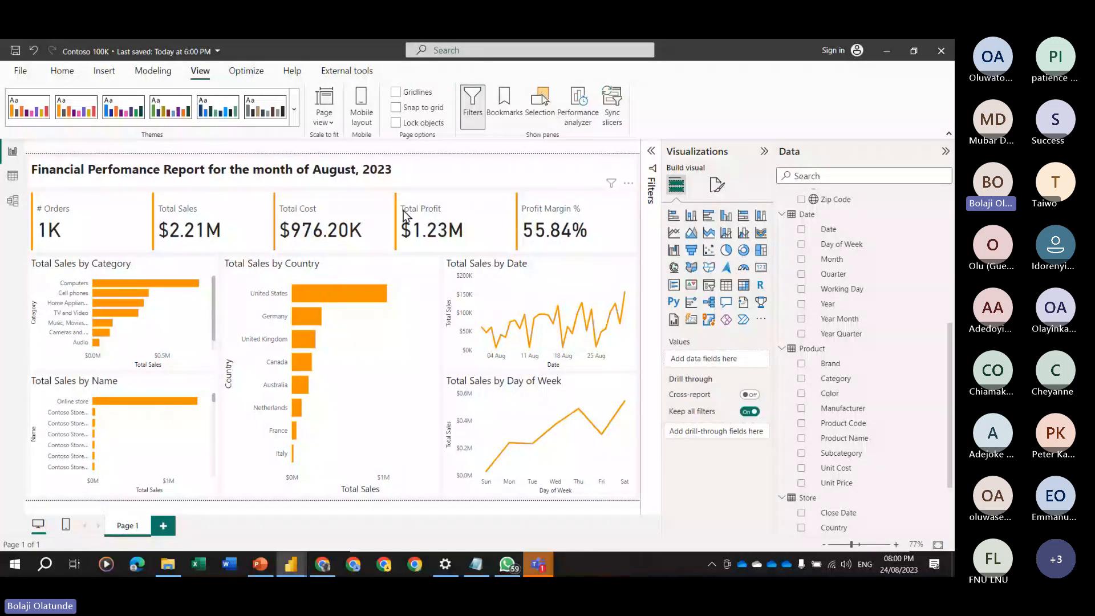
Change the text colour of the KPI card labels to dark grey and deselect the cards.
{"action": "left_click", "coordinate": [100, 215]}
{"action": "left_click", "coordinate": [717, 185]}
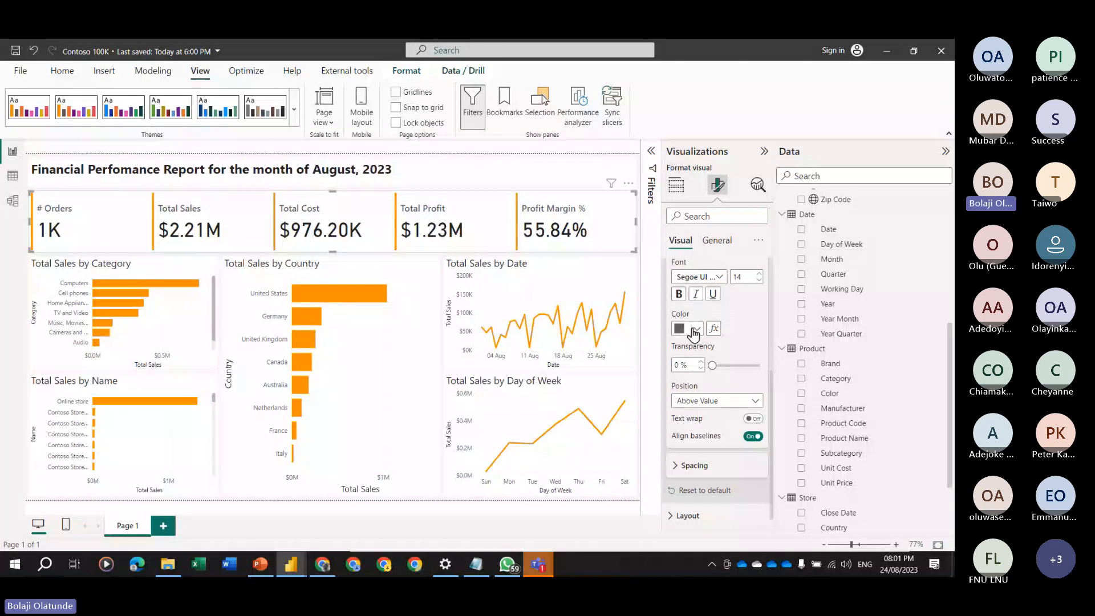
{"action": "left_click", "coordinate": [696, 333]}
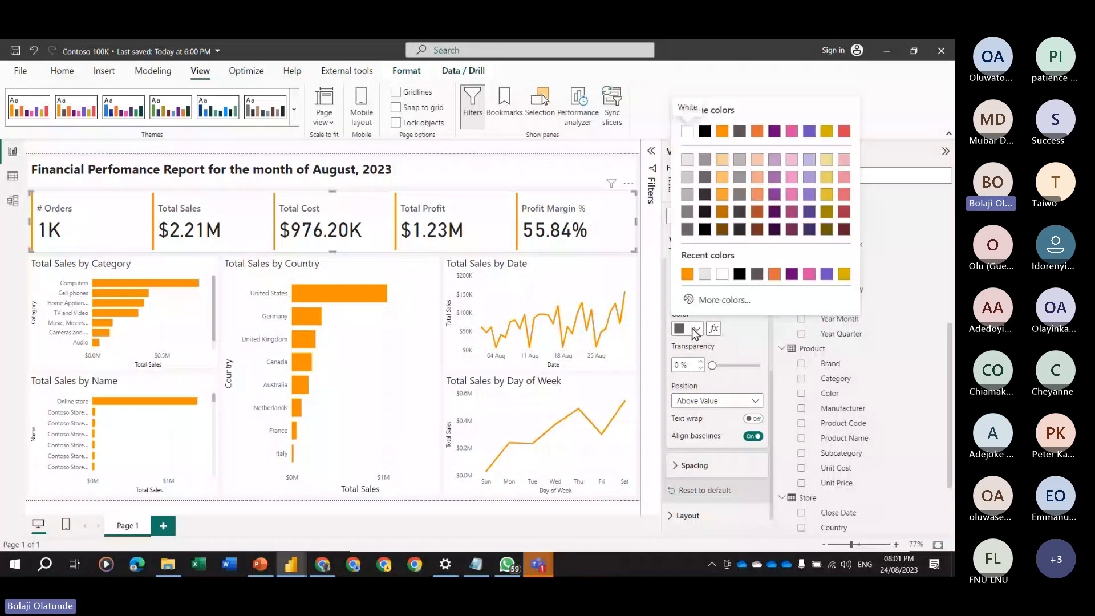
{"action": "left_click", "coordinate": [705, 199]}
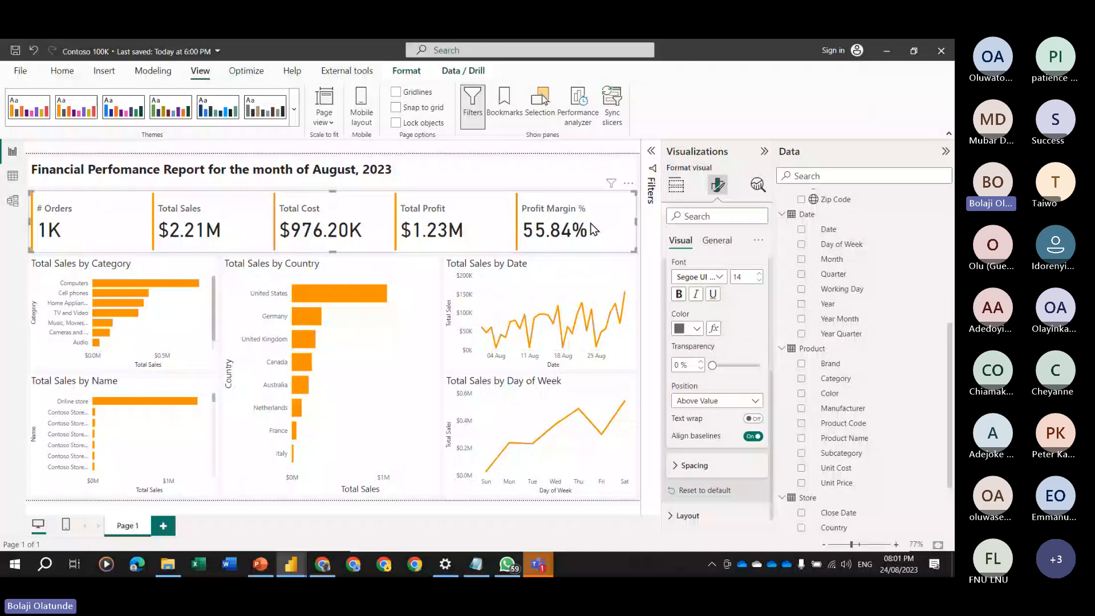
{"action": "left_click", "coordinate": [28, 259]}
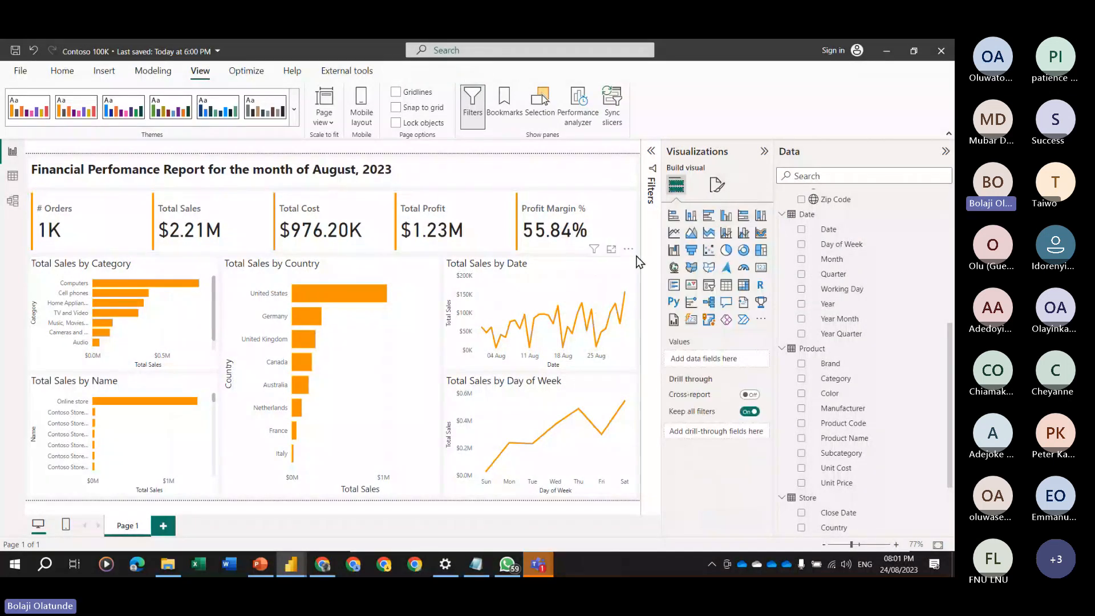
Change the title of the Total Sales by Category chart to "Total Sales by Product Category".
{"action": "left_click", "coordinate": [103, 264]}
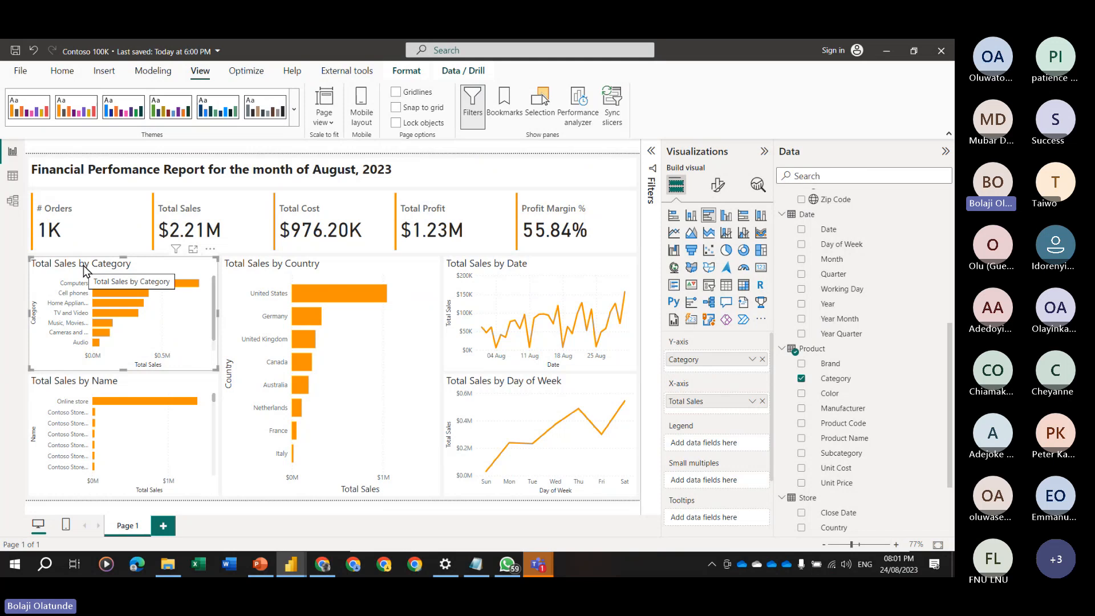
{"action": "left_click", "coordinate": [716, 188]}
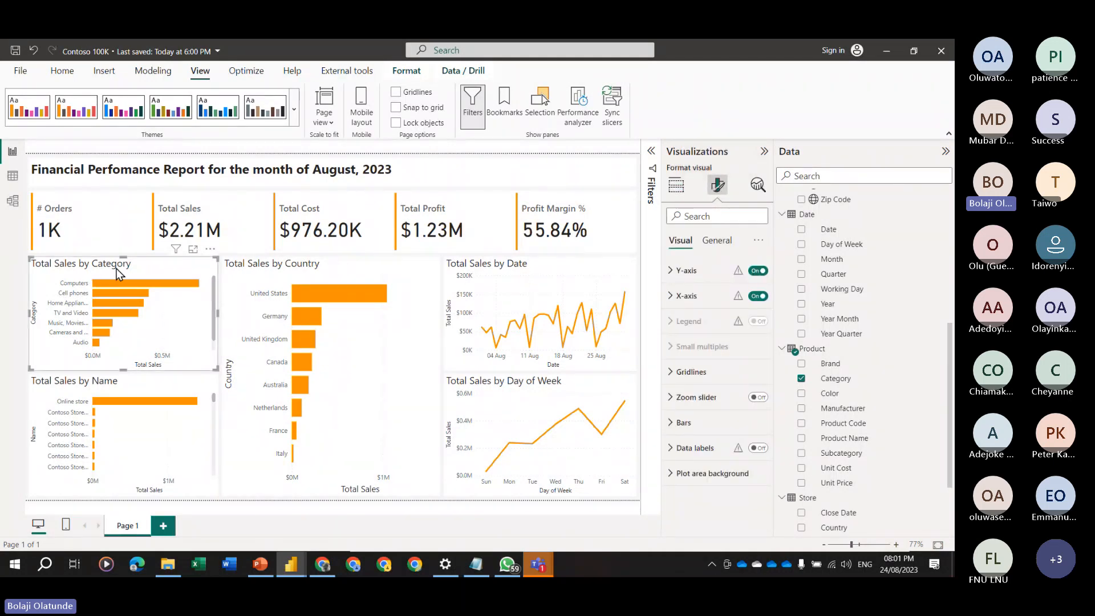
{"action": "left_click", "coordinate": [716, 240]}
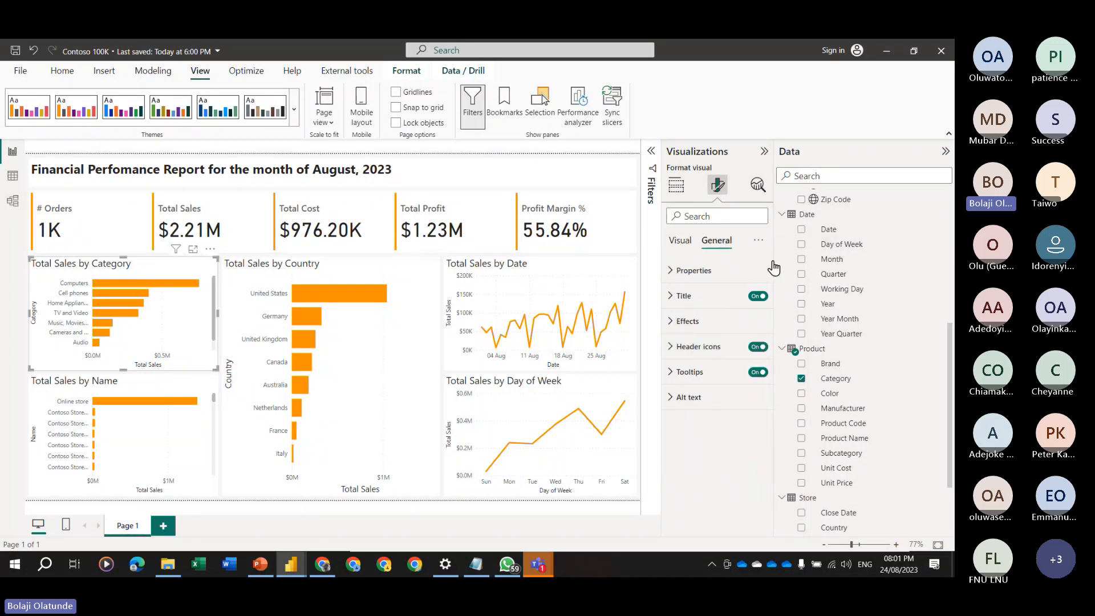
{"action": "left_click", "coordinate": [699, 296]}
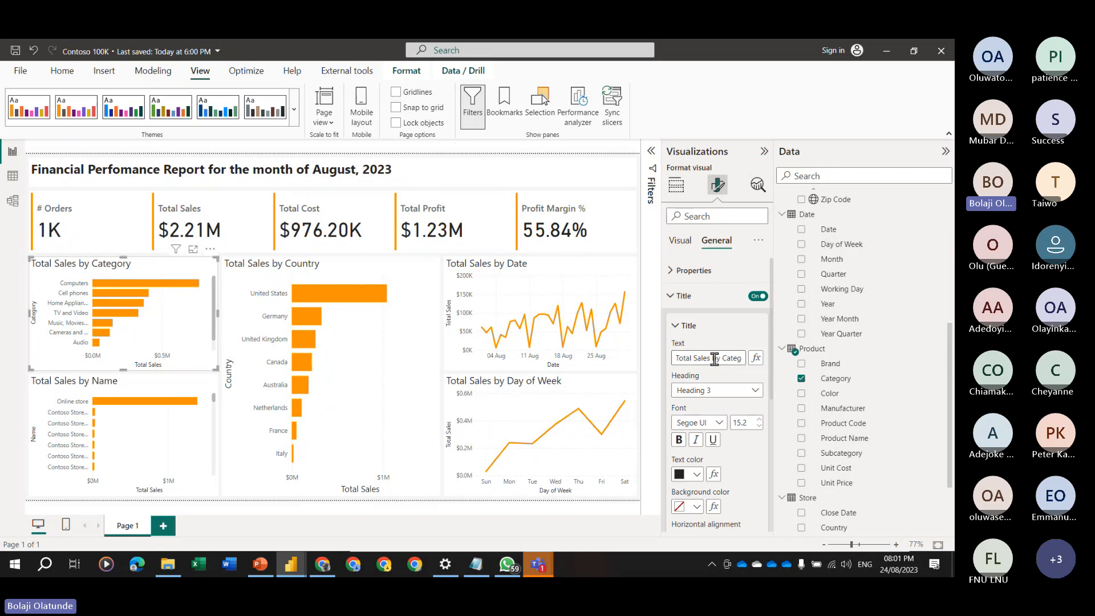
{"action": "type", "text": "Product"}
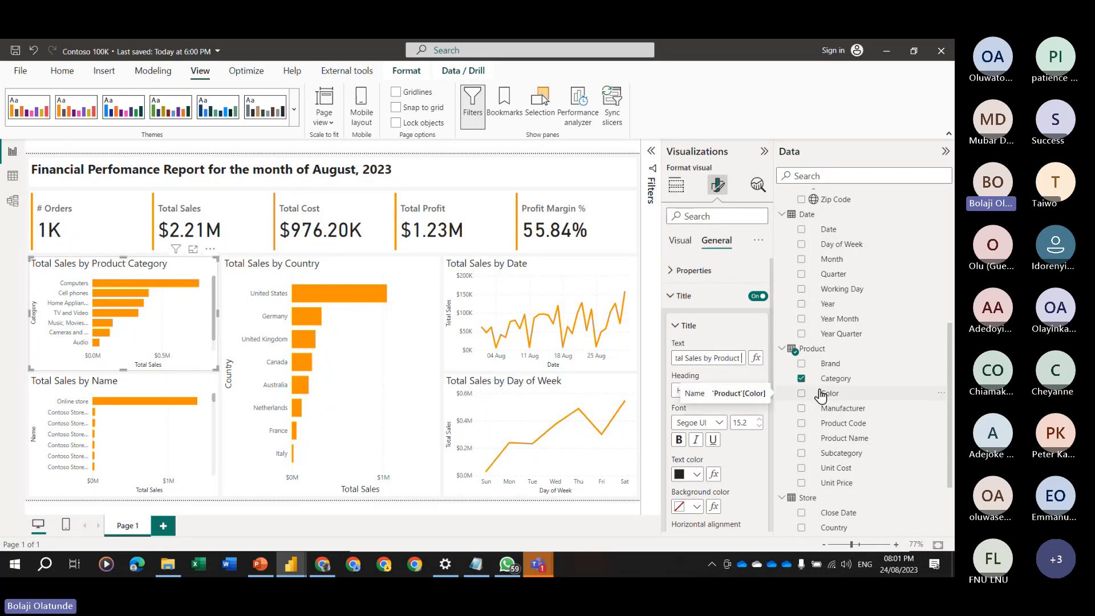
{"action": "left_click", "coordinate": [689, 328]}
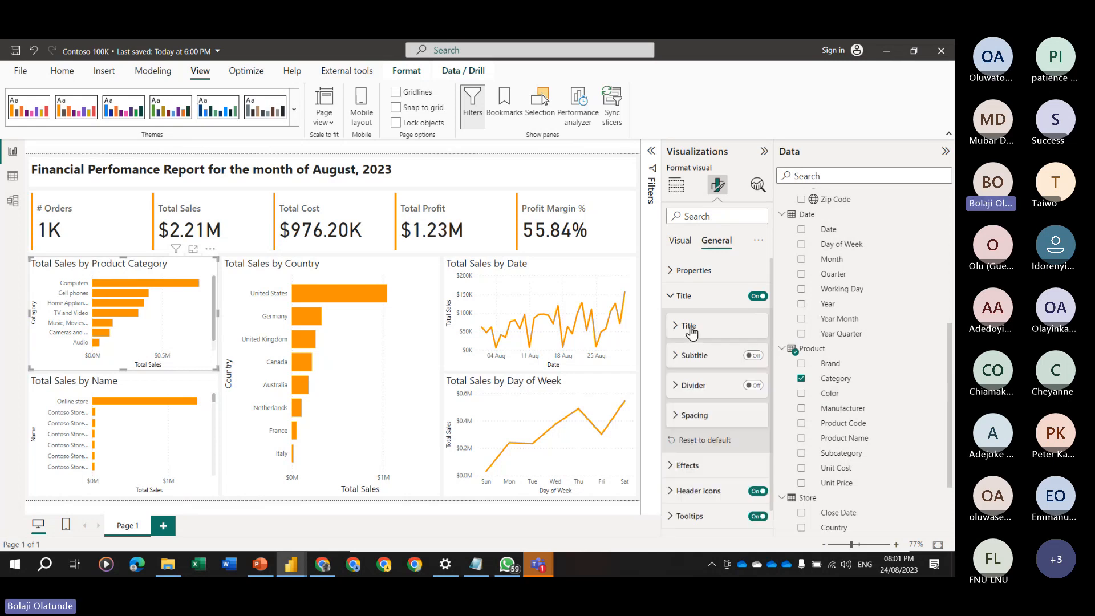
{"action": "left_click", "coordinate": [697, 331]}
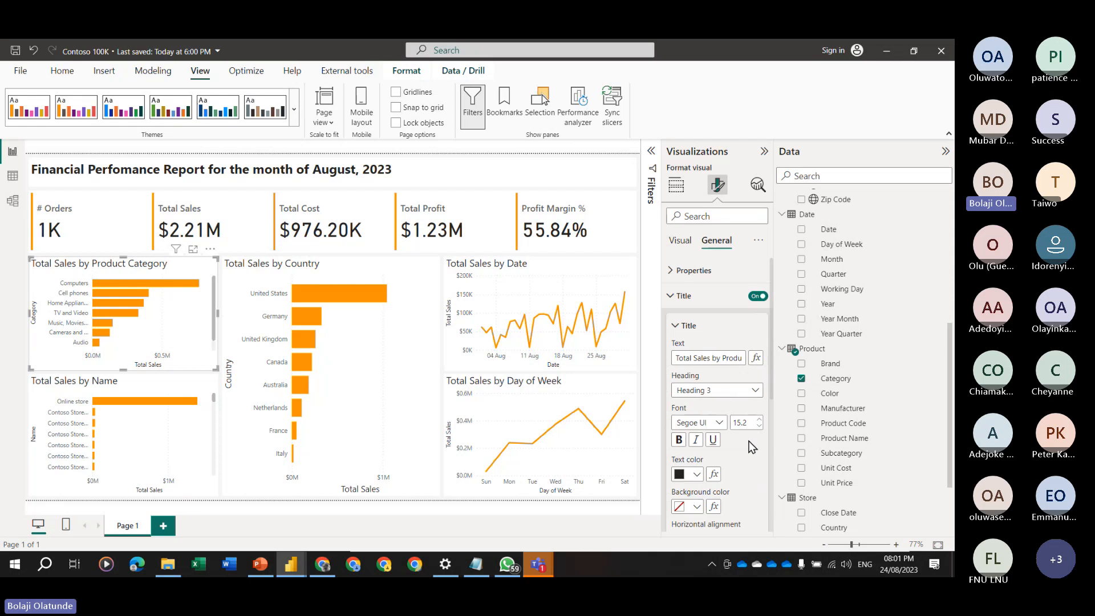
Format the Product Category chart's title as bold, size 14, with the text colour Black, 20% lighter.
{"action": "left_click", "coordinate": [743, 423]}
{"action": "type", "text": "16"}
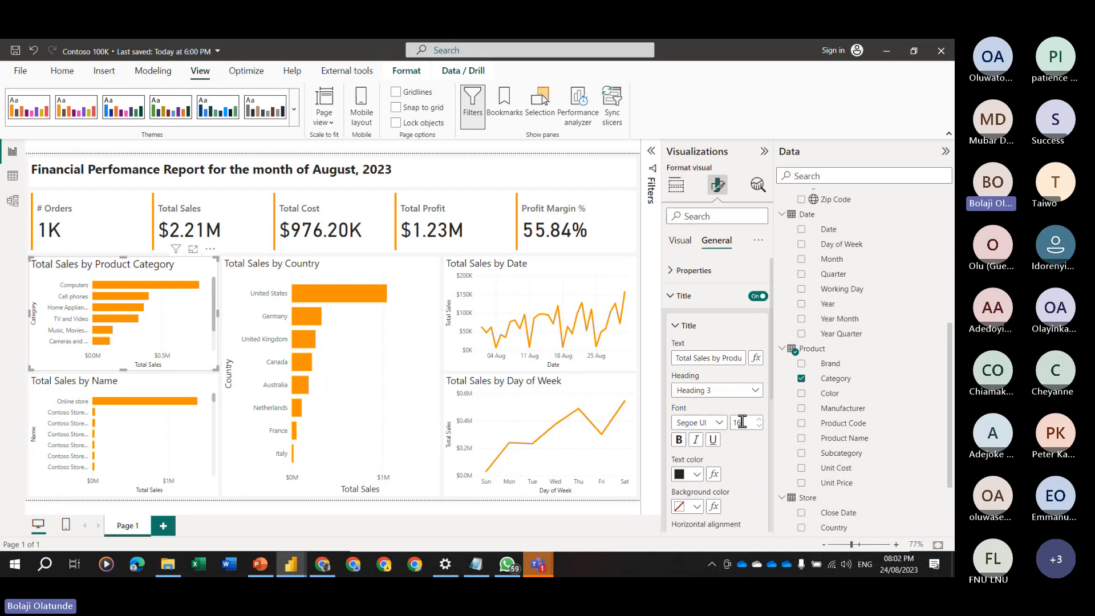
{"action": "double_click", "coordinate": [742, 422]}
{"action": "type", "text": "14"}
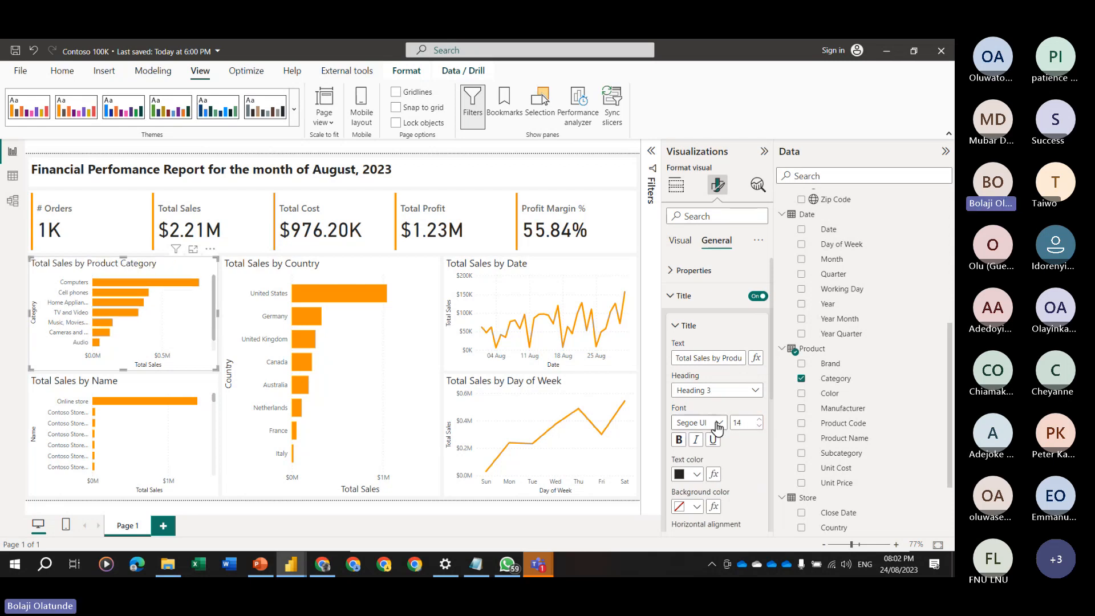
{"action": "left_click", "coordinate": [678, 441]}
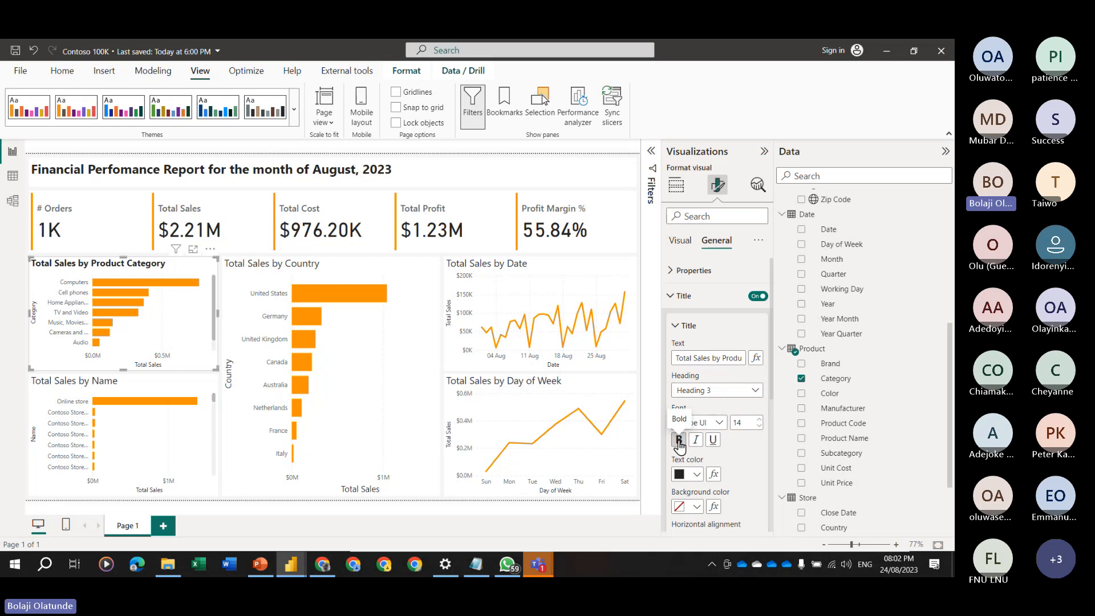
{"action": "left_click", "coordinate": [696, 474]}
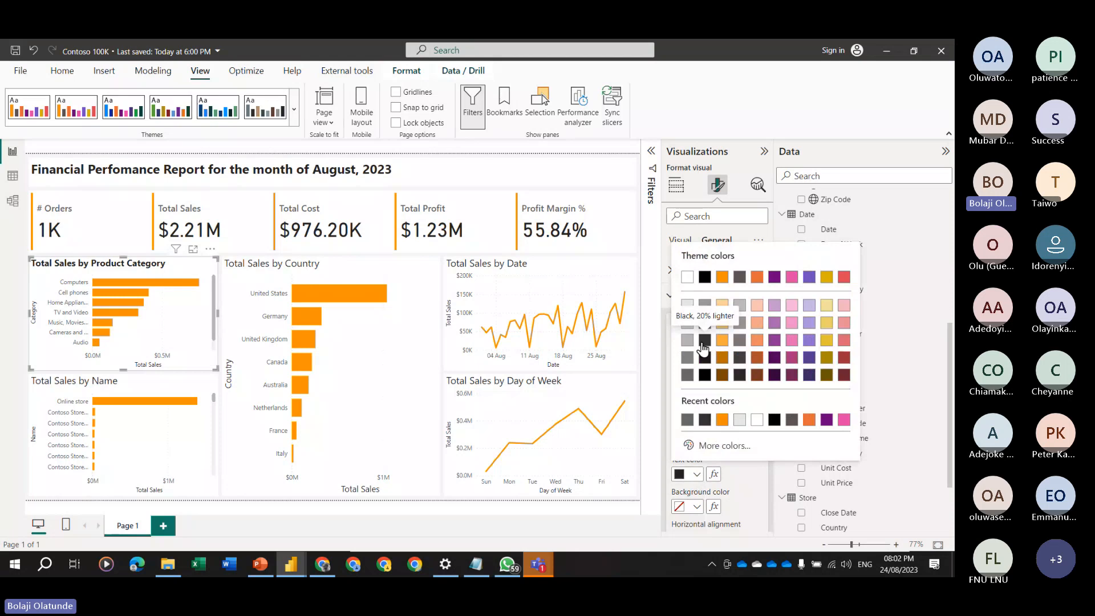
{"action": "left_click", "coordinate": [704, 342]}
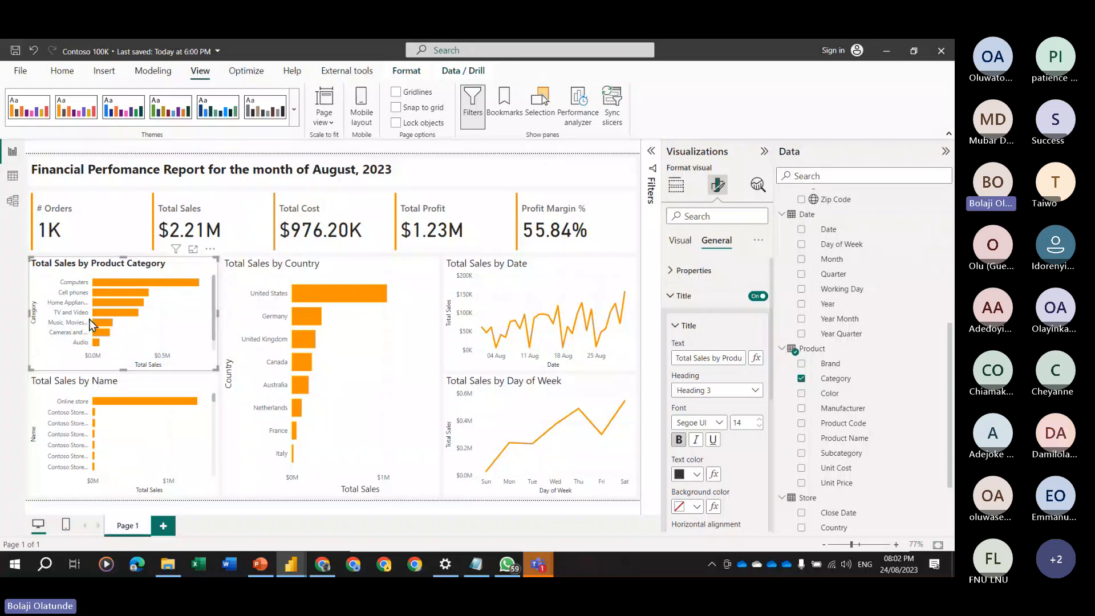
Inspect the Product Category chart's Y-axis settings, try enlarging the chart across its neighbours, and undo the resize.
{"action": "left_click", "coordinate": [690, 242]}
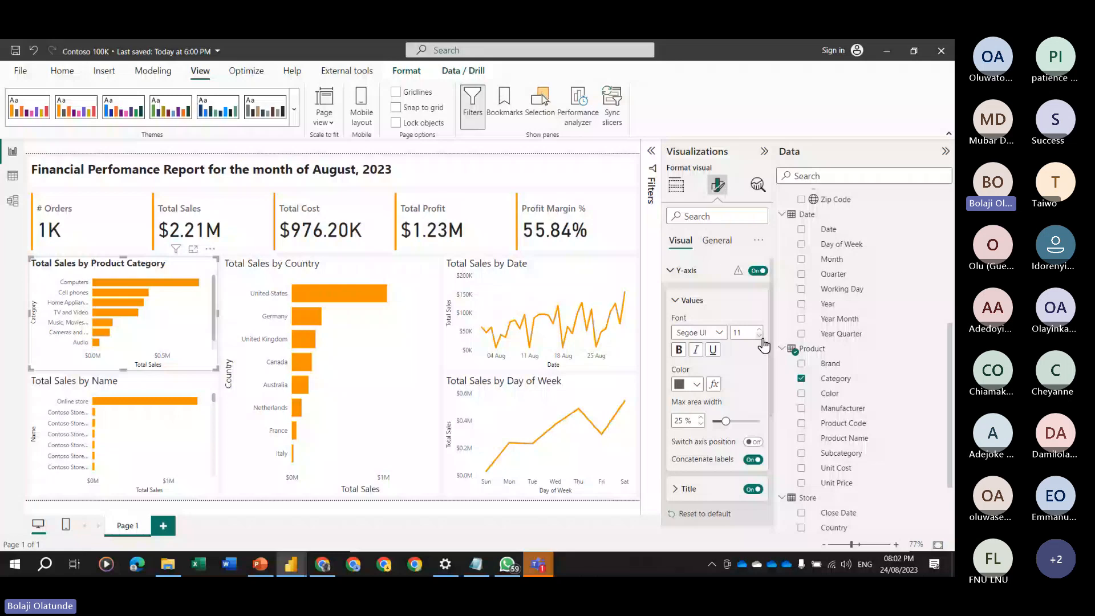
{"action": "left_click", "coordinate": [716, 303]}
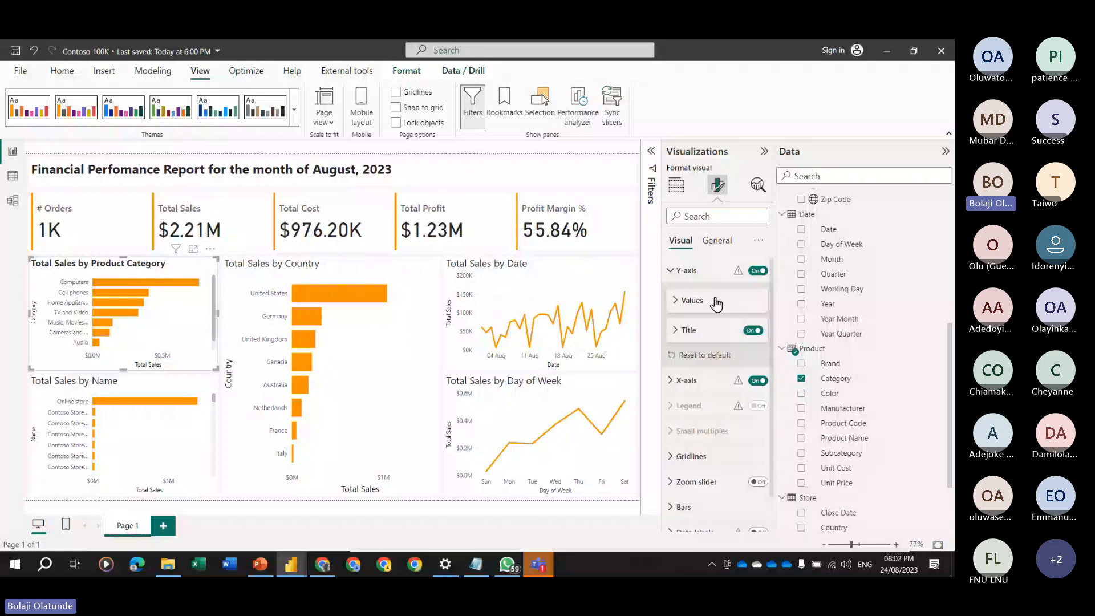
{"action": "mouse_move", "coordinate": [738, 273]}
{"action": "left_click_drag", "start_coordinate": [217, 369], "coordinate": [324, 472]}
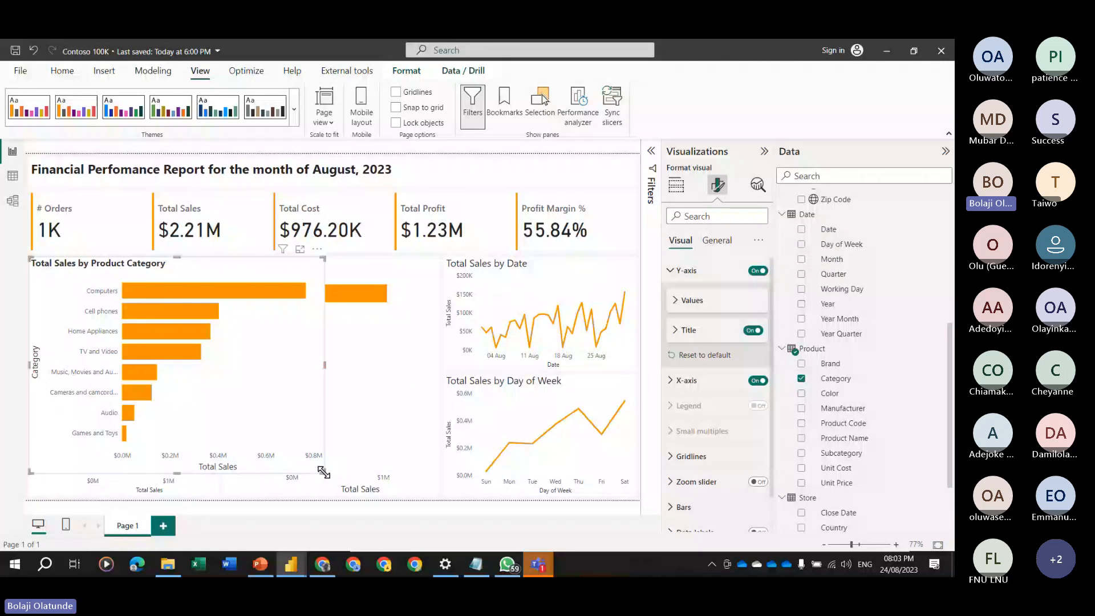
{"action": "key", "text": "ctrl+z"}
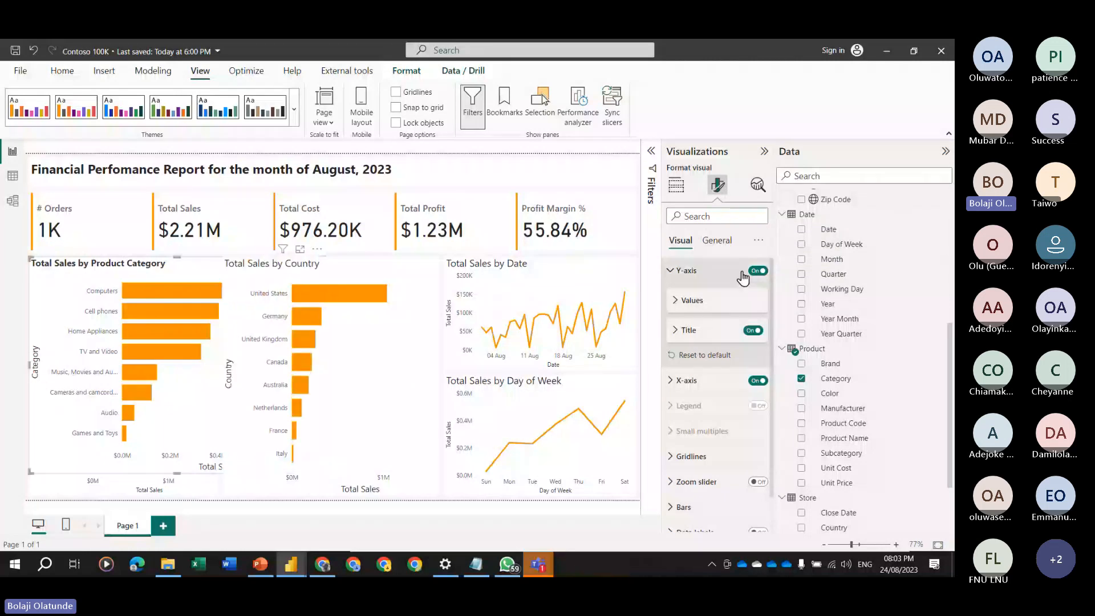
{"action": "key", "text": "ctrl"}
{"action": "key", "text": "ctrl"}
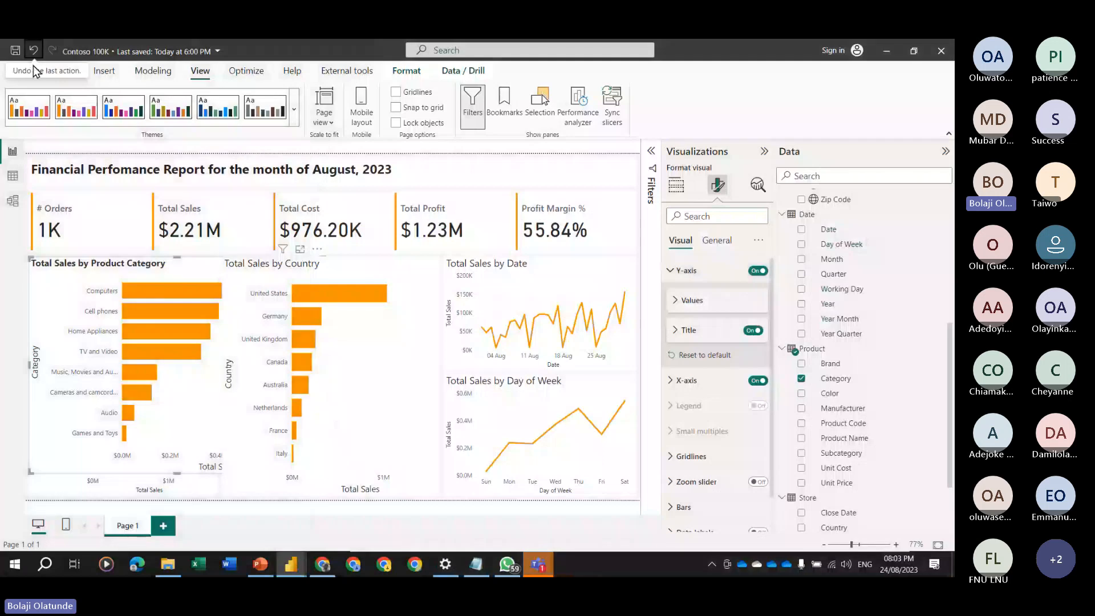
{"action": "left_click", "coordinate": [33, 65]}
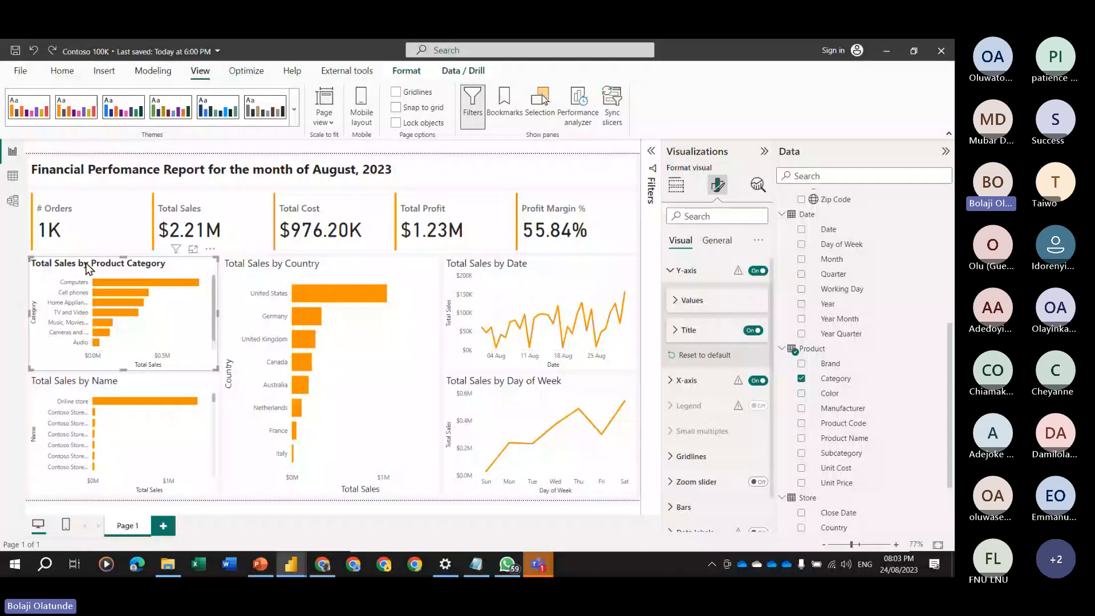
Turn off the Responsive option for the Total Sales by Product Category chart.
{"action": "left_click", "coordinate": [717, 240]}
{"action": "left_click", "coordinate": [741, 472]}
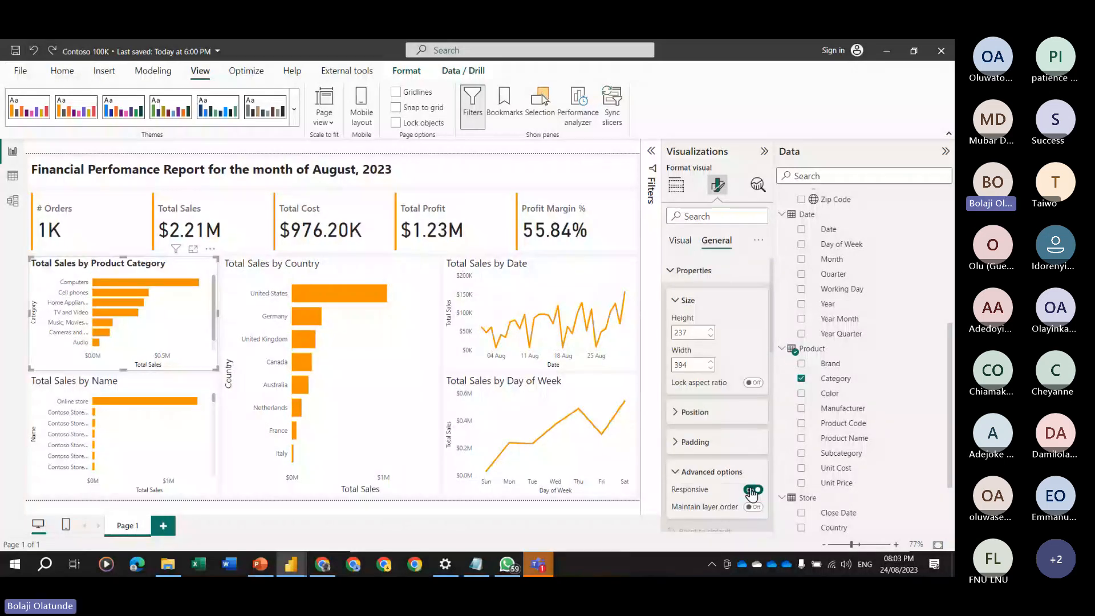
{"action": "left_click", "coordinate": [752, 491]}
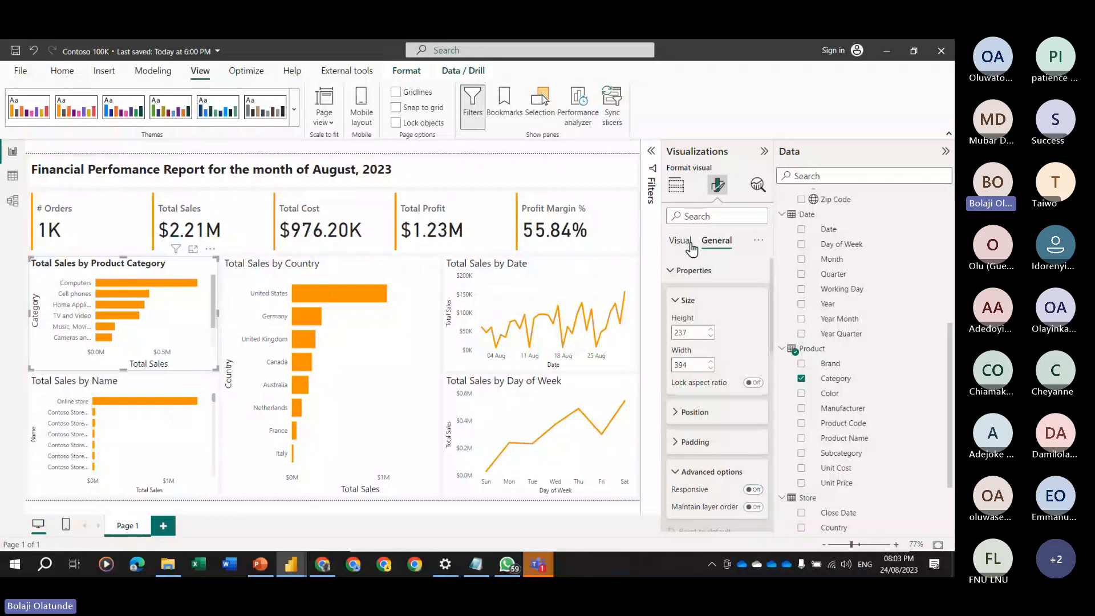
Set the font size of the Y-axis values to 11 in the Total Sales by Product Category chart.
{"action": "left_click", "coordinate": [689, 243]}
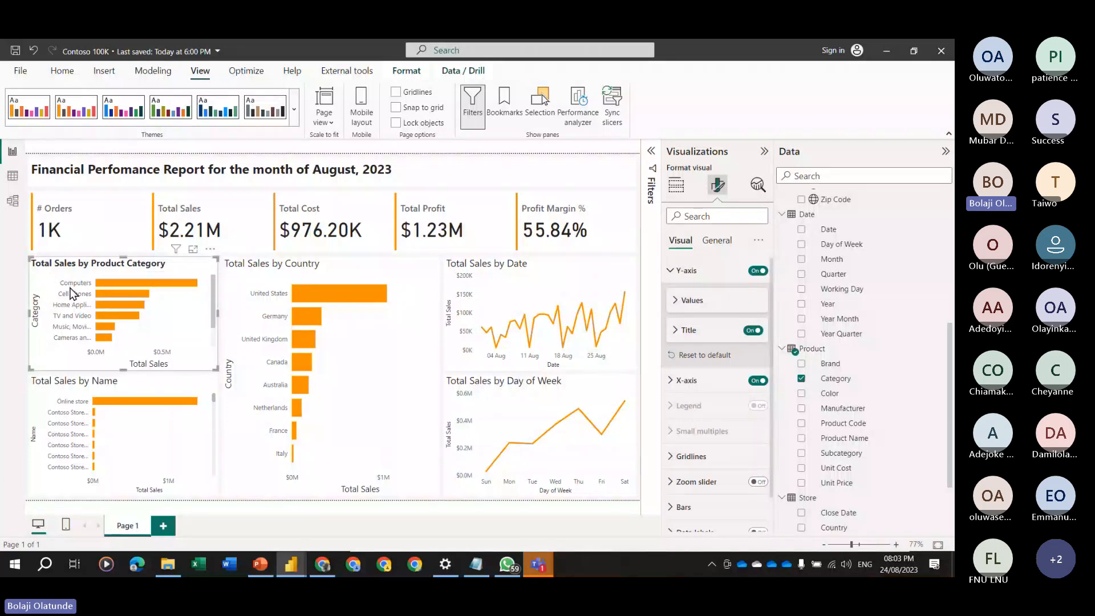
{"action": "left_click", "coordinate": [692, 301]}
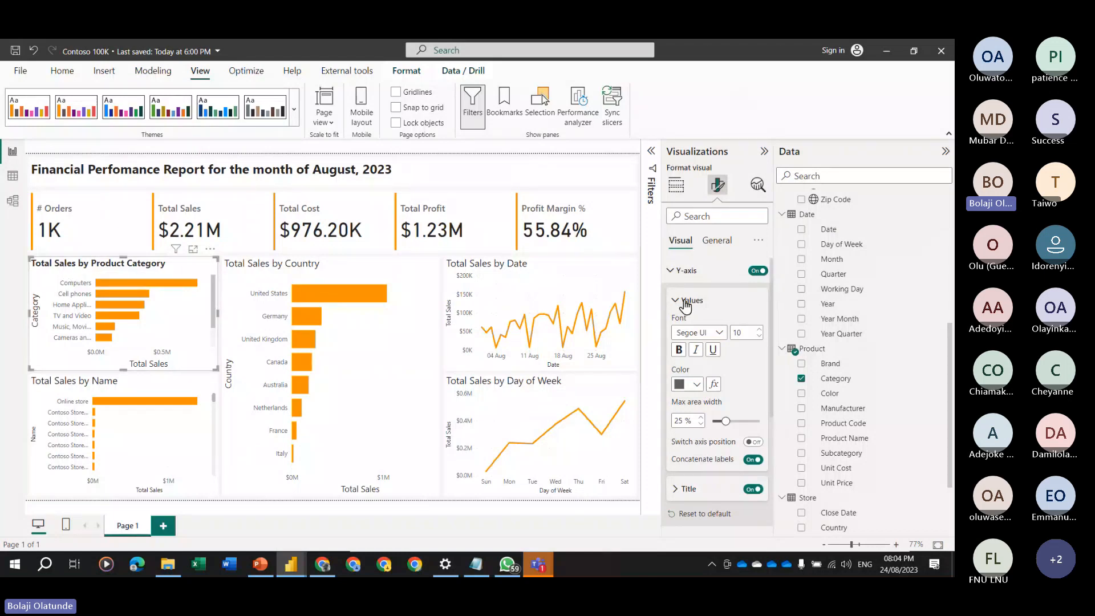
{"action": "left_click", "coordinate": [758, 337]}
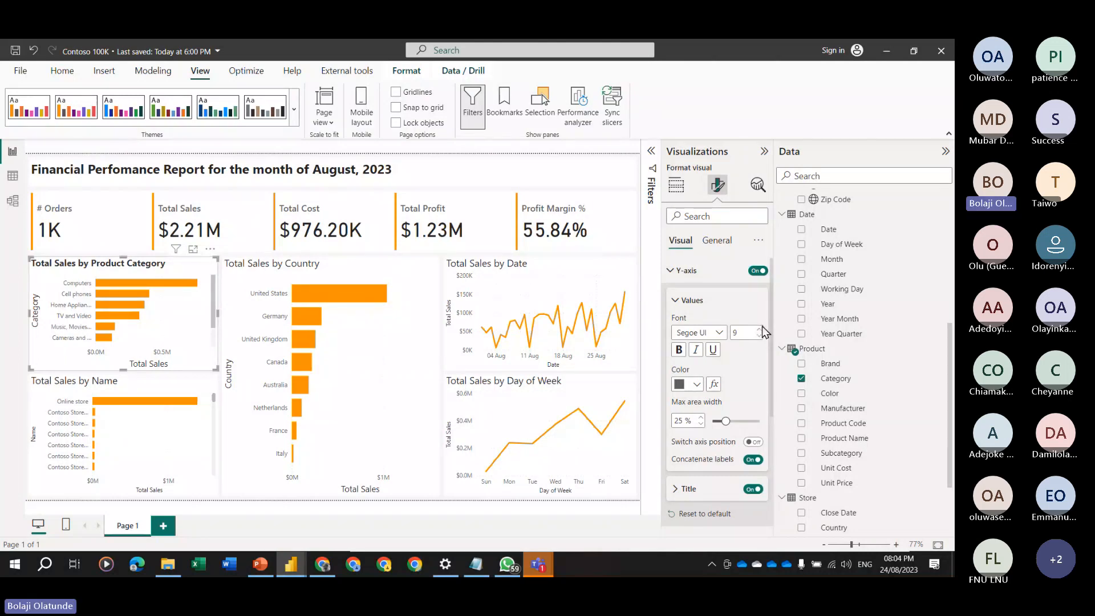
{"action": "left_click", "coordinate": [759, 329]}
{"action": "left_click", "coordinate": [759, 329]}
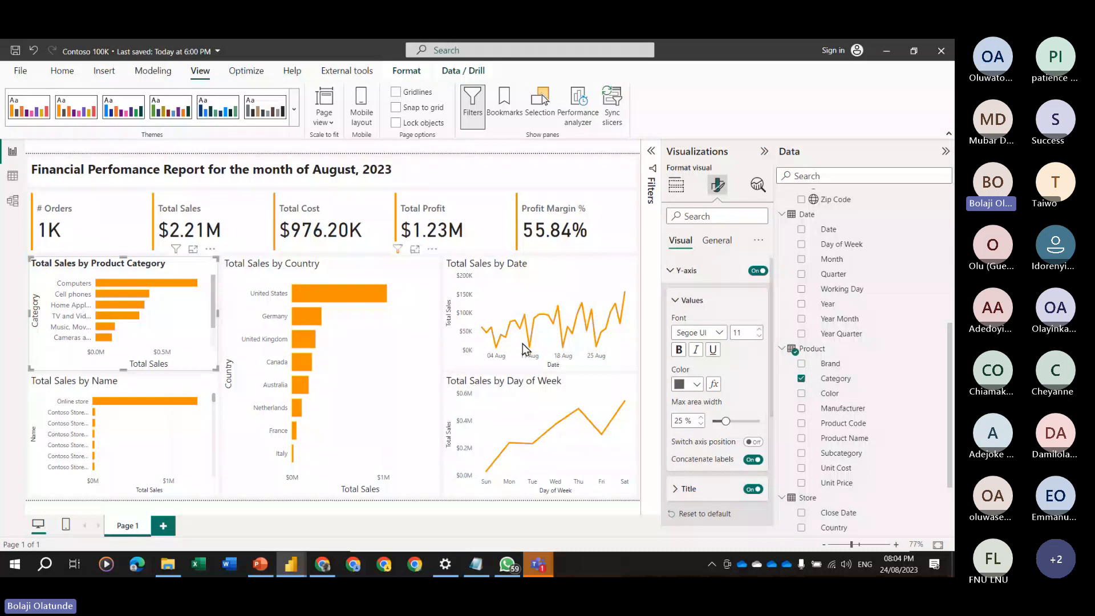
Turn off both the Y-axis title and the X-axis title of the Total Sales by Product Category chart.
{"action": "left_click", "coordinate": [752, 489]}
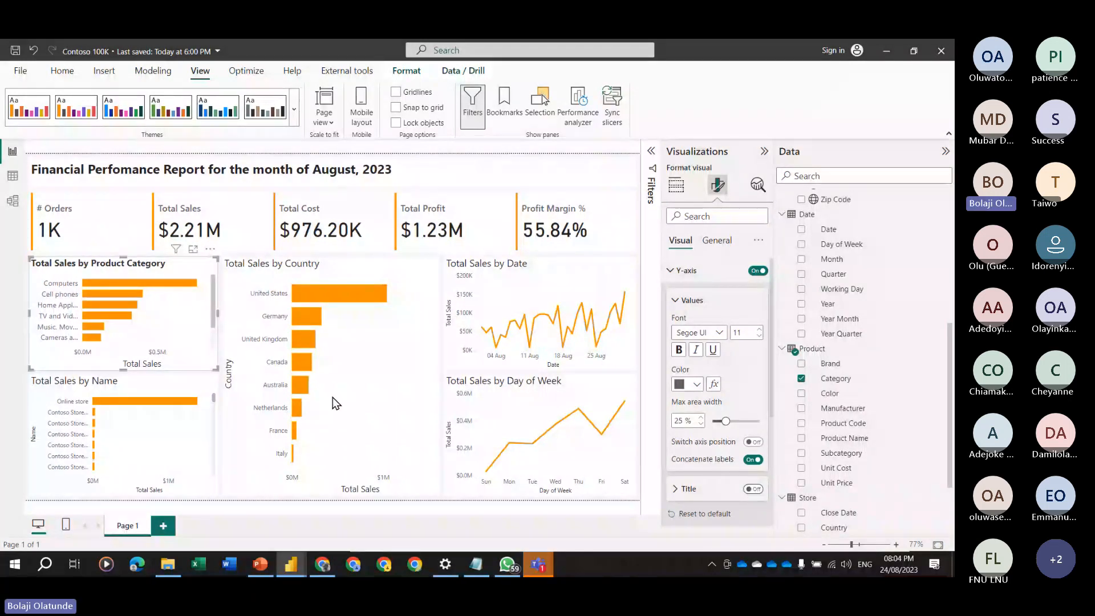
{"action": "left_click", "coordinate": [690, 302]}
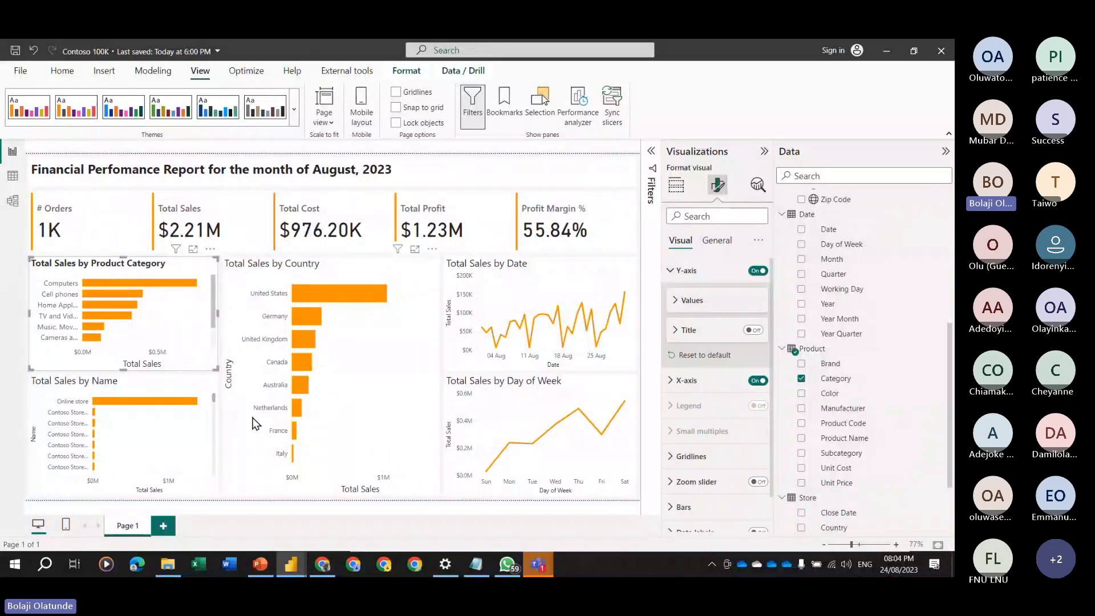
{"action": "left_click", "coordinate": [697, 382]}
{"action": "scroll", "coordinate": [720, 399], "scroll_direction": "down", "scroll_amount": 2}
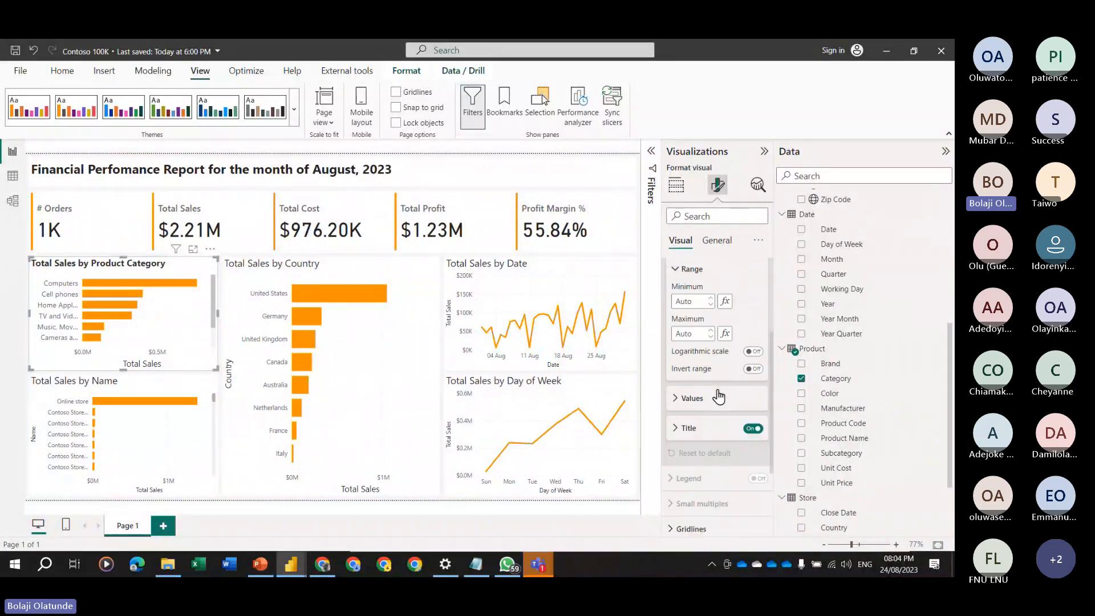
{"action": "scroll", "coordinate": [718, 396], "scroll_direction": "down", "scroll_amount": 1}
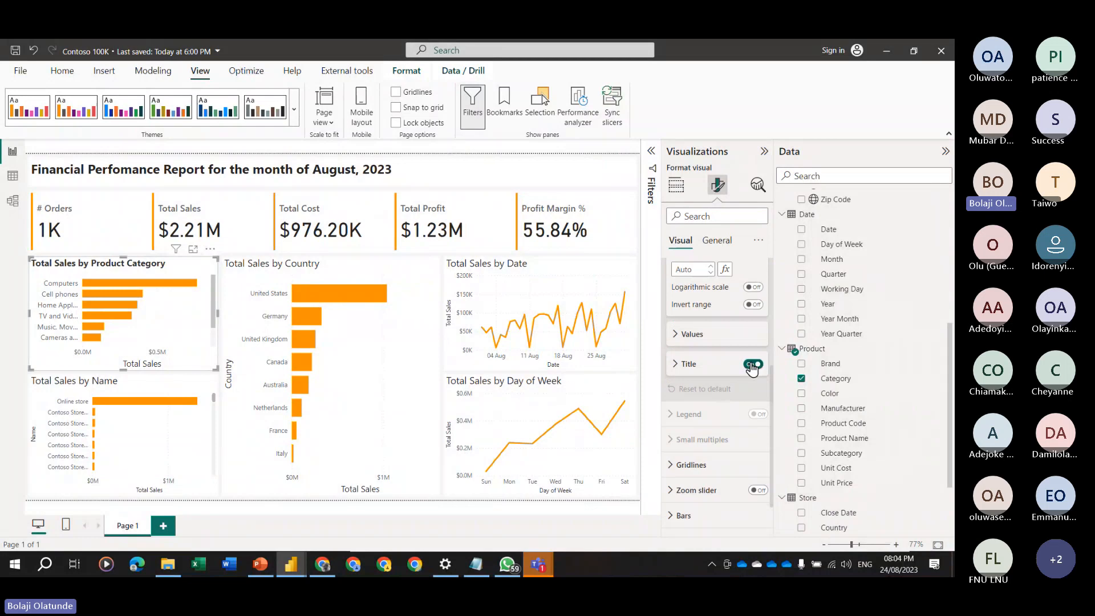
{"action": "left_click", "coordinate": [751, 364]}
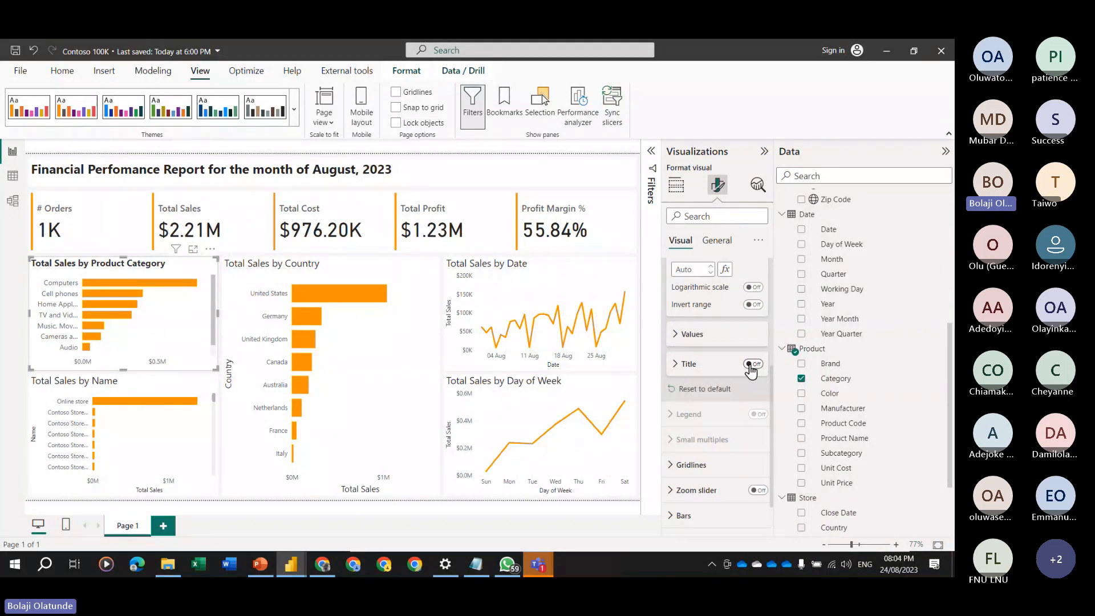
{"action": "scroll", "coordinate": [704, 373], "scroll_direction": "up", "scroll_amount": 3}
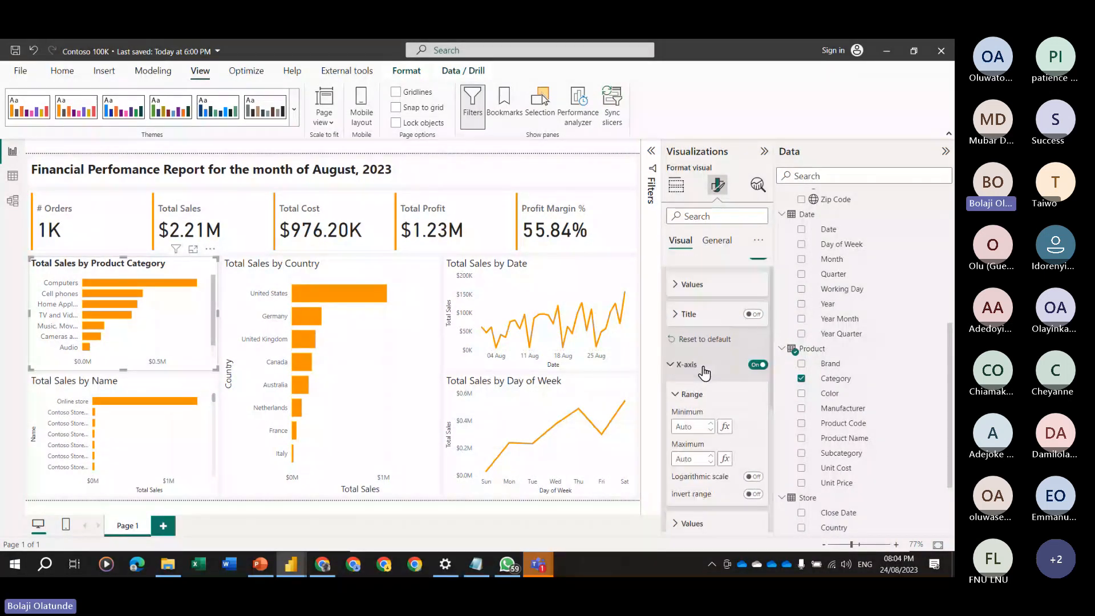
Turn off the X-axis and turn on data labels for the Total Sales by Product Category chart.
{"action": "left_click", "coordinate": [756, 382]}
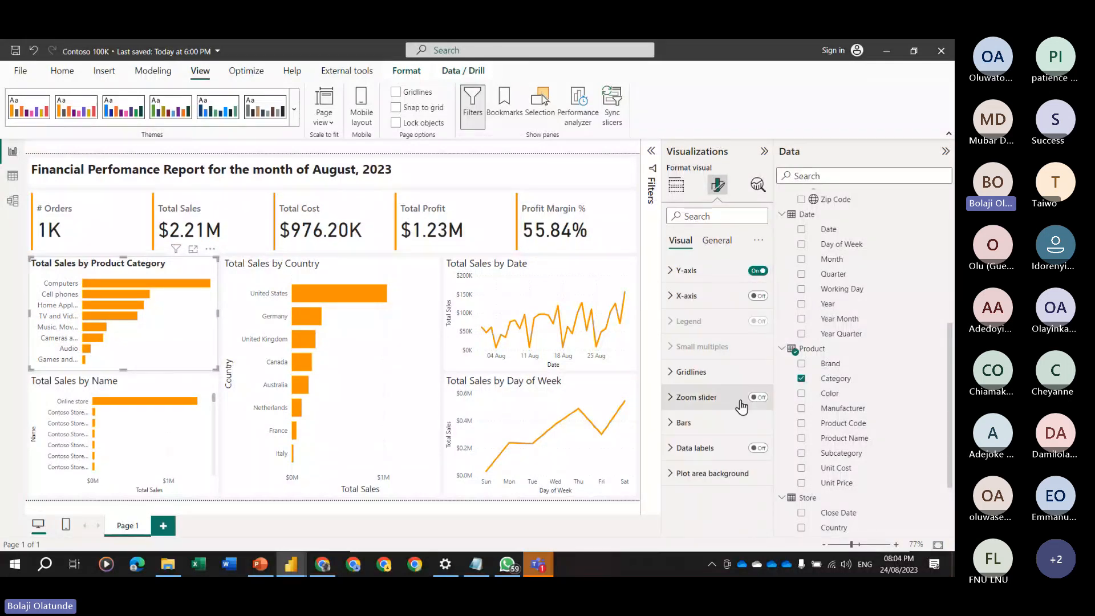
{"action": "left_click", "coordinate": [758, 448]}
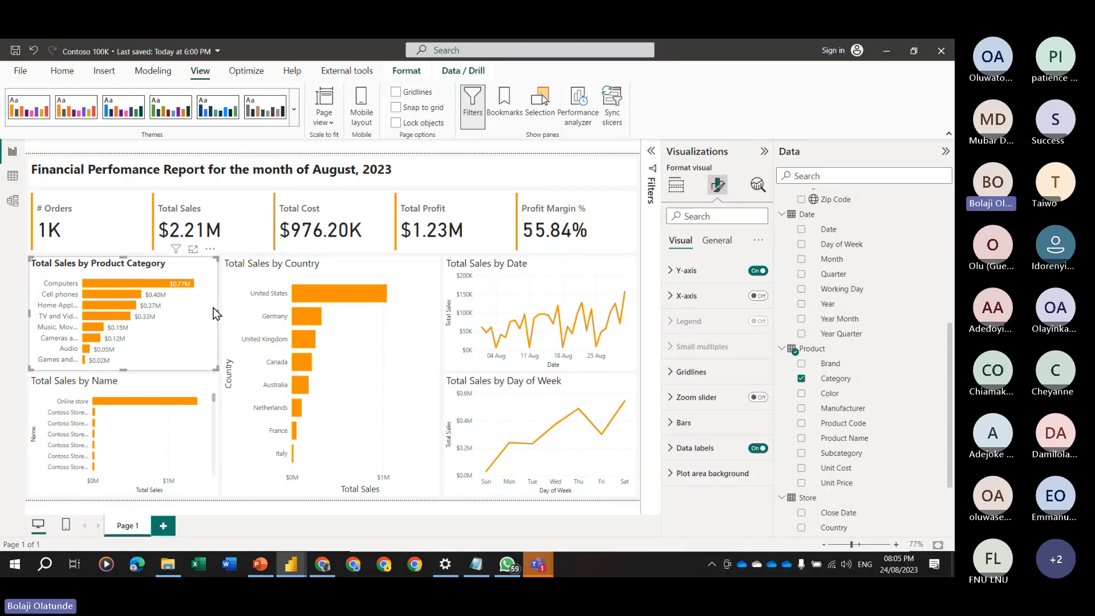
Filter the product category chart's Category field to the Top 5 items by Total Sales, and collapse the filter settings.
{"action": "left_click", "coordinate": [651, 151]}
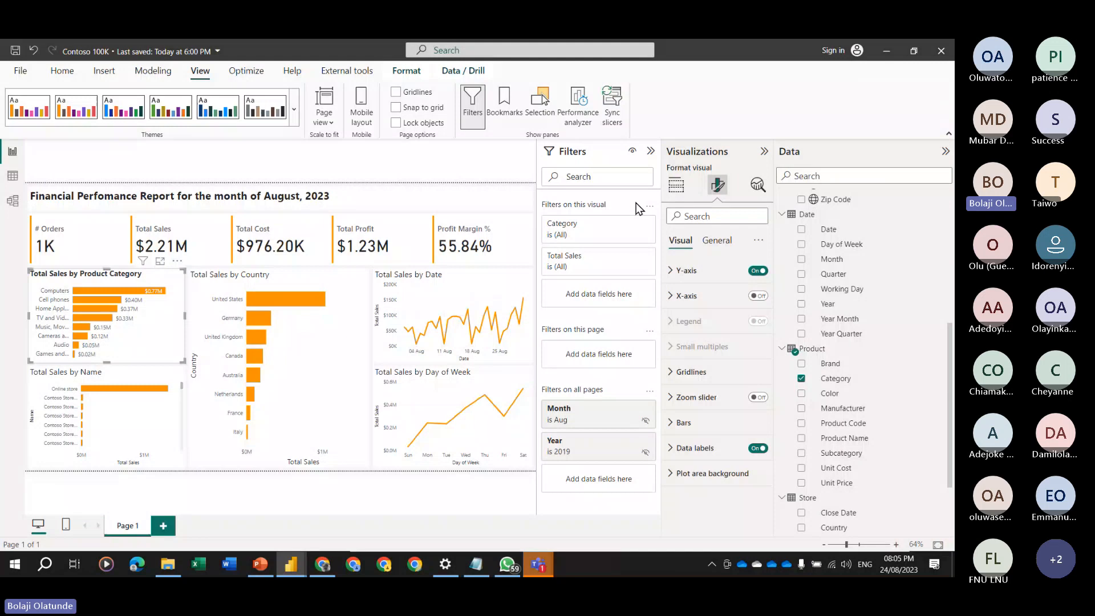
{"action": "left_click", "coordinate": [632, 225]}
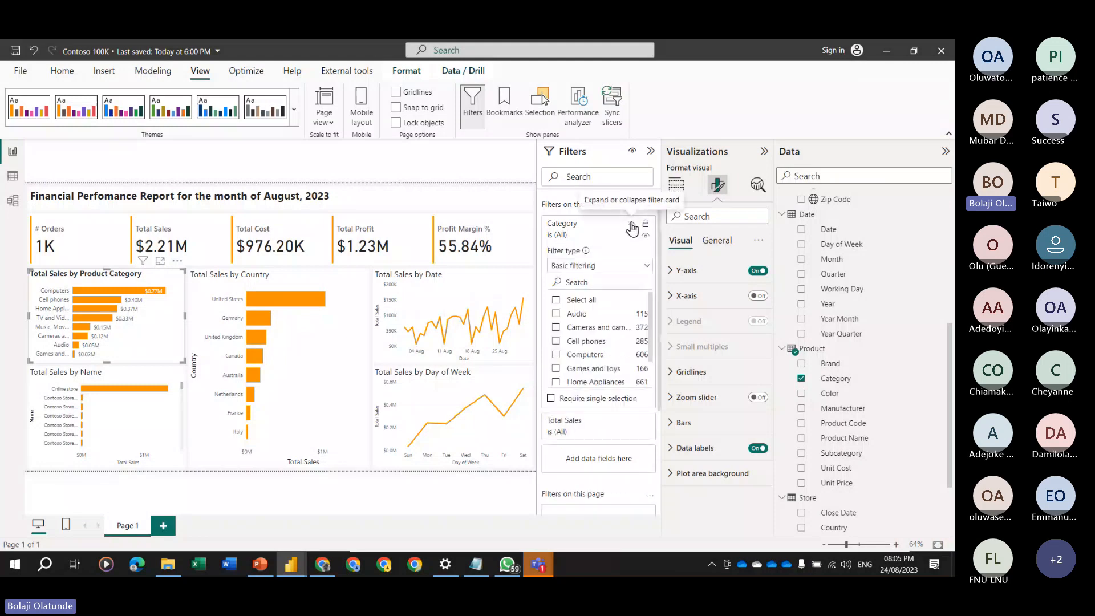
{"action": "left_click", "coordinate": [605, 274]}
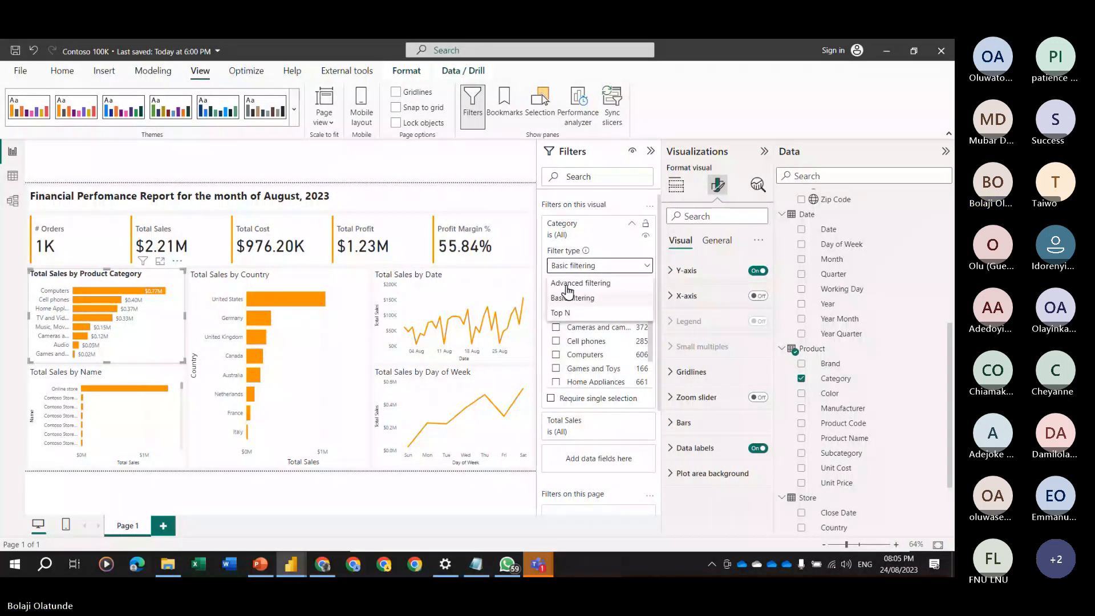
{"action": "left_click", "coordinate": [558, 315]}
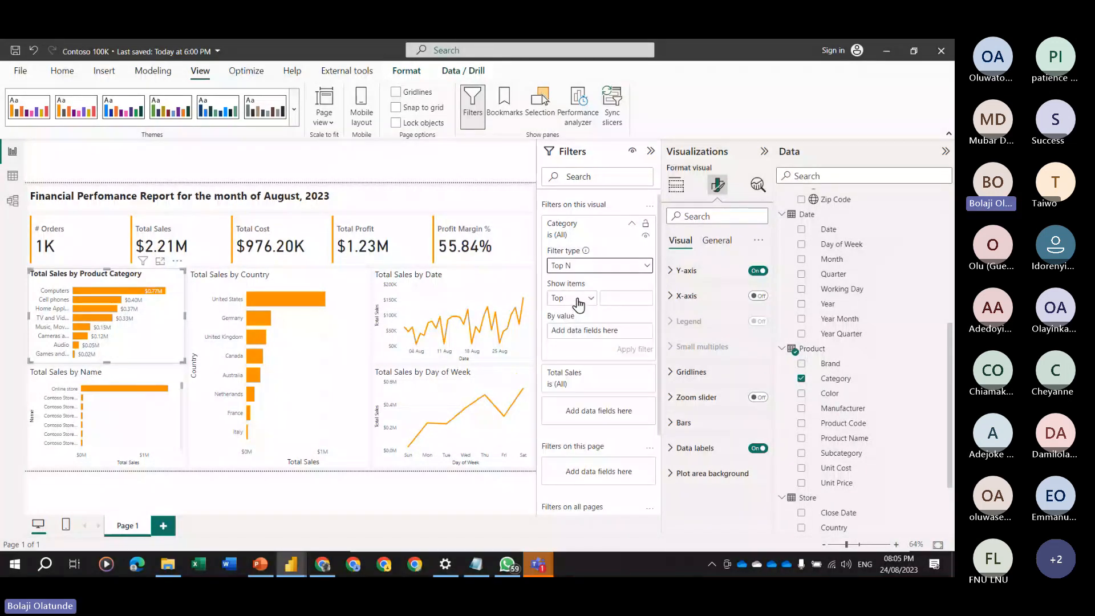
{"action": "left_click", "coordinate": [629, 298]}
{"action": "type", "text": "5"}
{"action": "scroll", "coordinate": [854, 234], "scroll_direction": "up", "scroll_amount": 5}
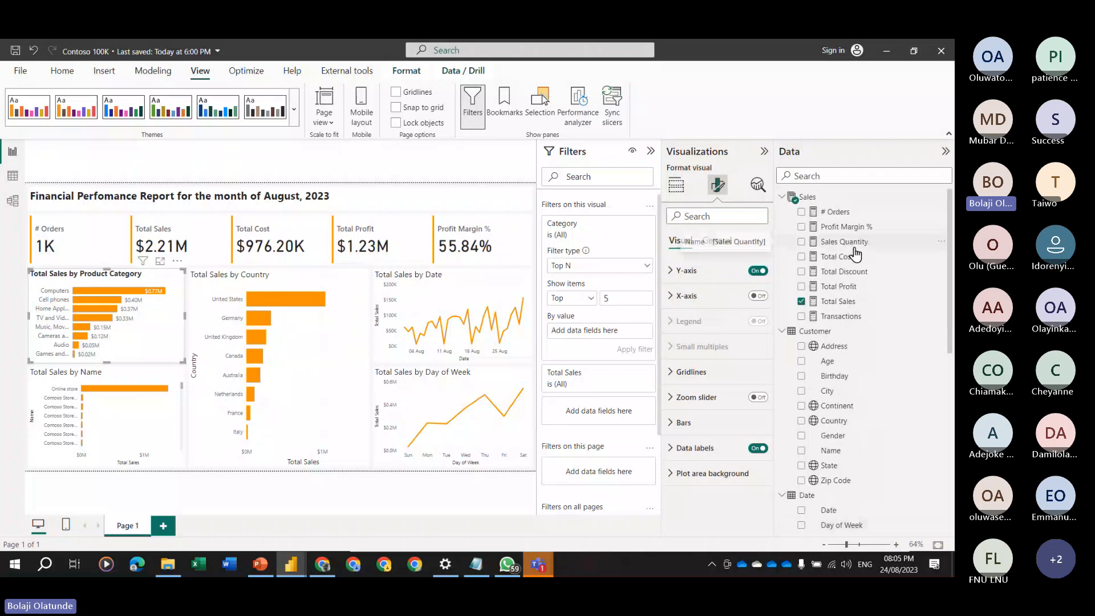
{"action": "left_click_drag", "start_coordinate": [839, 301], "coordinate": [609, 333]}
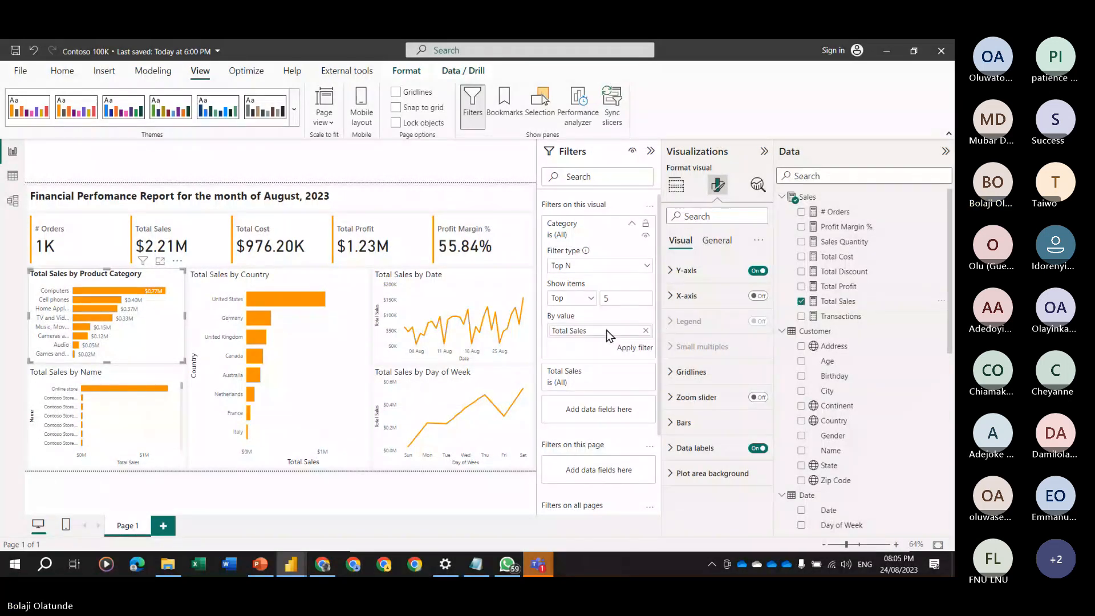
{"action": "left_click", "coordinate": [633, 348]}
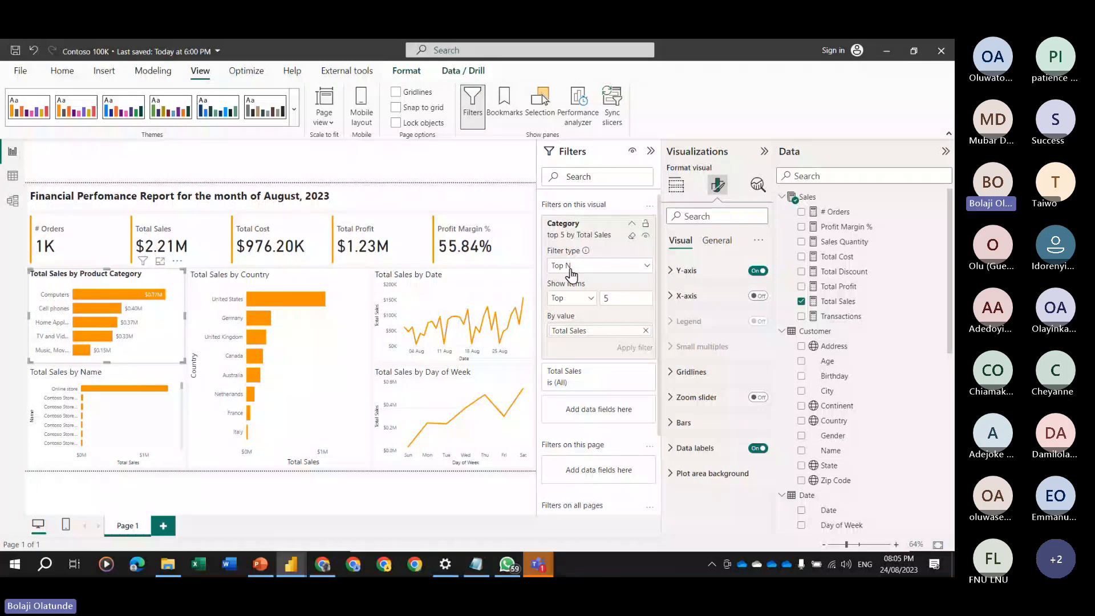
{"action": "left_click", "coordinate": [595, 159]}
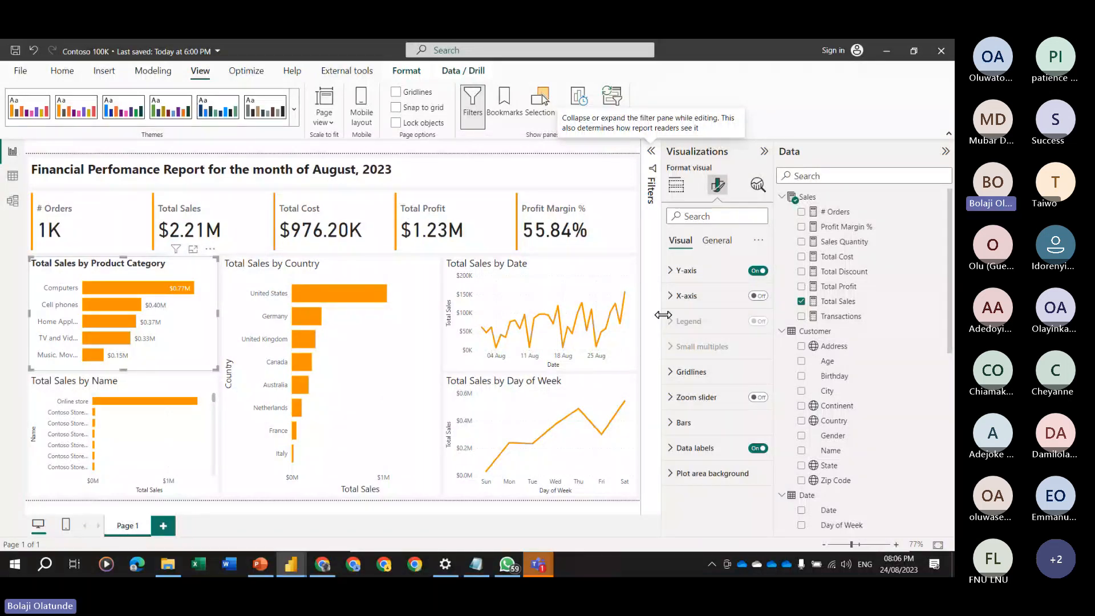
Change the product category chart's title to "Top 5 Product Categories by Sales".
{"action": "left_click", "coordinate": [718, 244]}
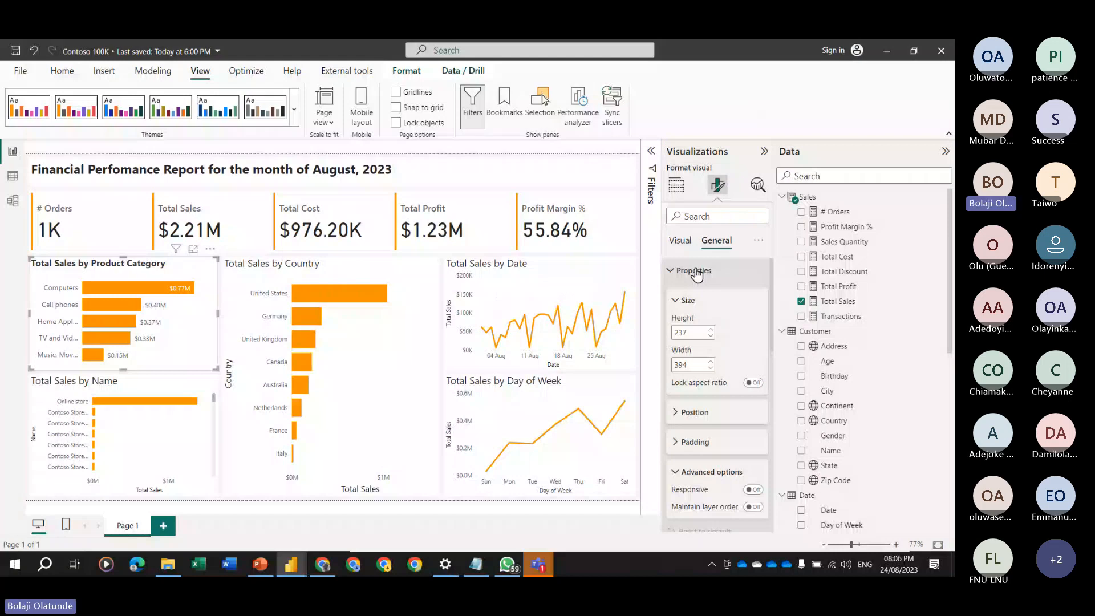
{"action": "left_click", "coordinate": [697, 274]}
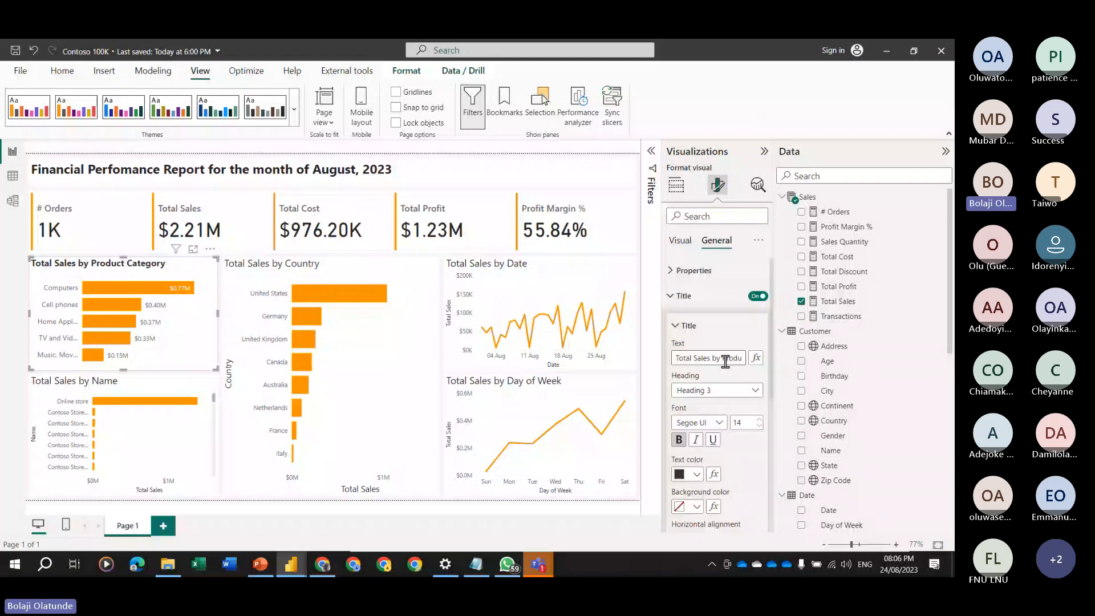
{"action": "left_click_drag", "start_coordinate": [726, 360], "coordinate": [597, 363]}
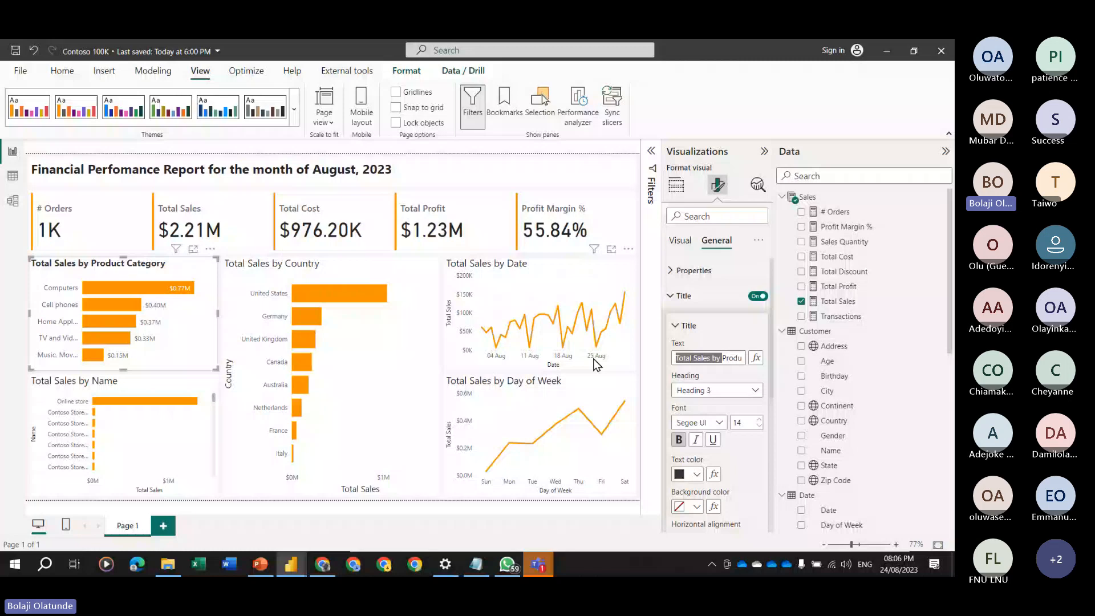
{"action": "type", "text": "To"}
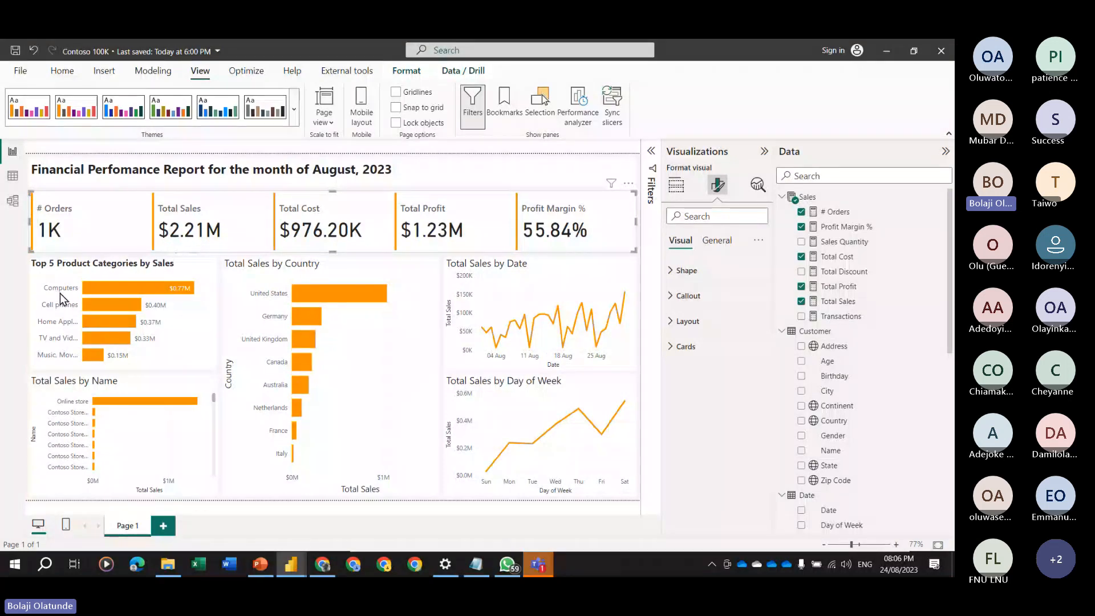
Set the maximum area width of the Y-axis values to 33% on the Top 5 Product Categories chart.
{"action": "left_click", "coordinate": [58, 274]}
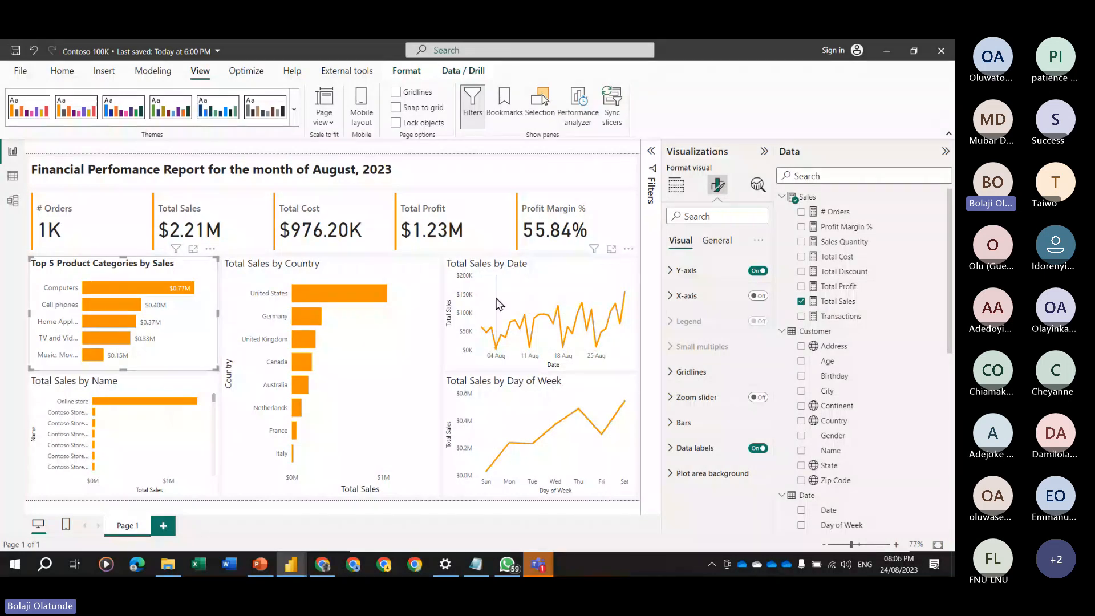
{"action": "left_click", "coordinate": [718, 275]}
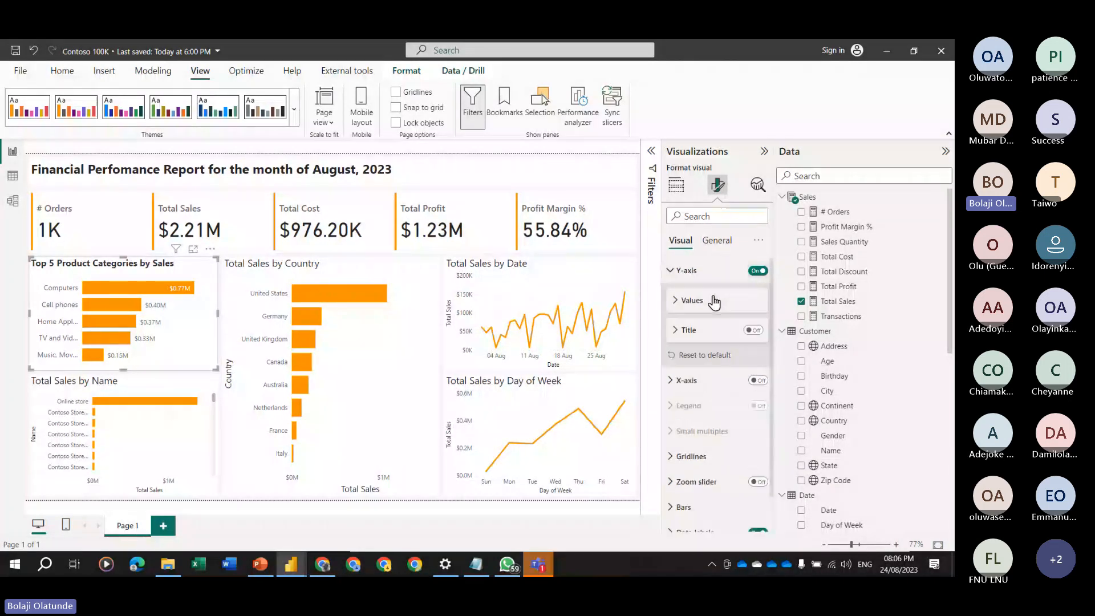
{"action": "left_click", "coordinate": [714, 302]}
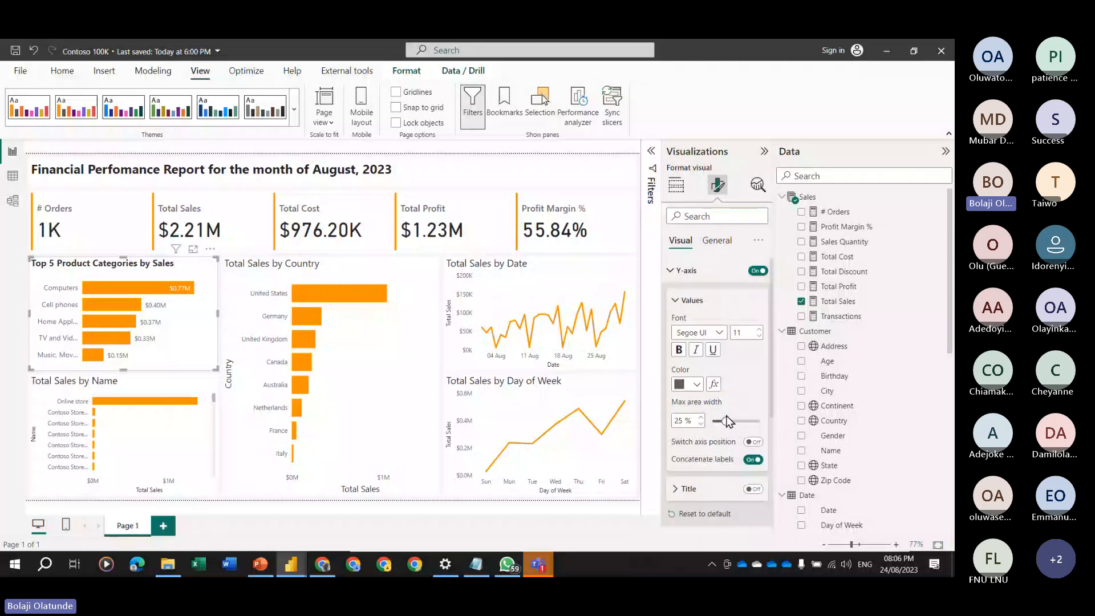
{"action": "left_click_drag", "start_coordinate": [727, 422], "coordinate": [728, 421]}
{"action": "left_click_drag", "start_coordinate": [728, 421], "coordinate": [736, 420]}
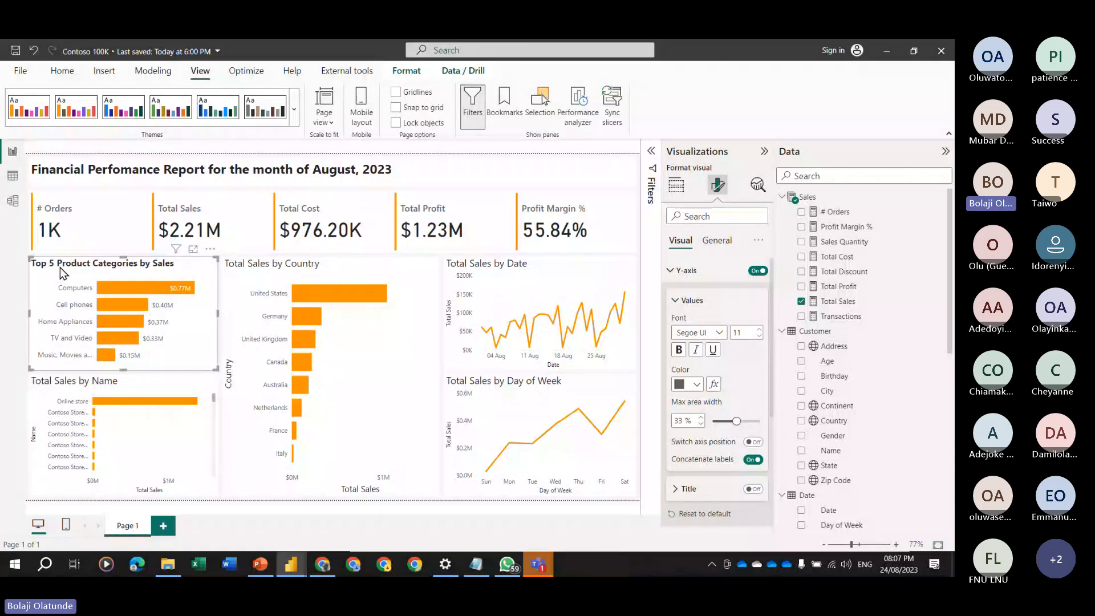
Copy the formatting of the Top 5 Product Categories chart onto the Total Sales by Name chart with Format painter.
{"action": "left_click", "coordinate": [62, 71]}
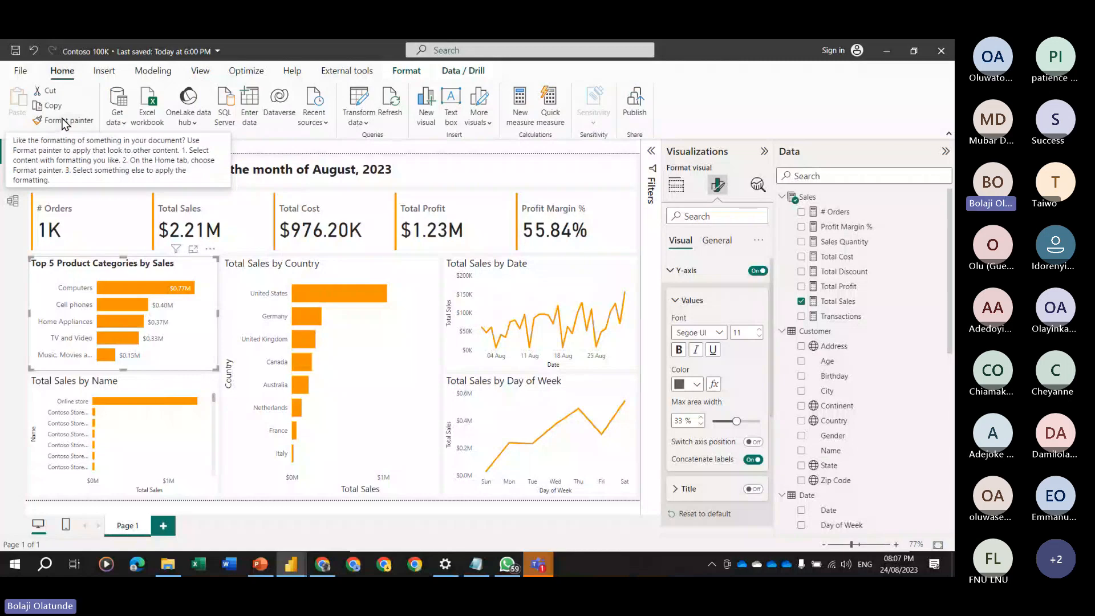
{"action": "key", "text": "ctrl"}
{"action": "key", "text": "ctrl"}
{"action": "left_click", "coordinate": [67, 121]}
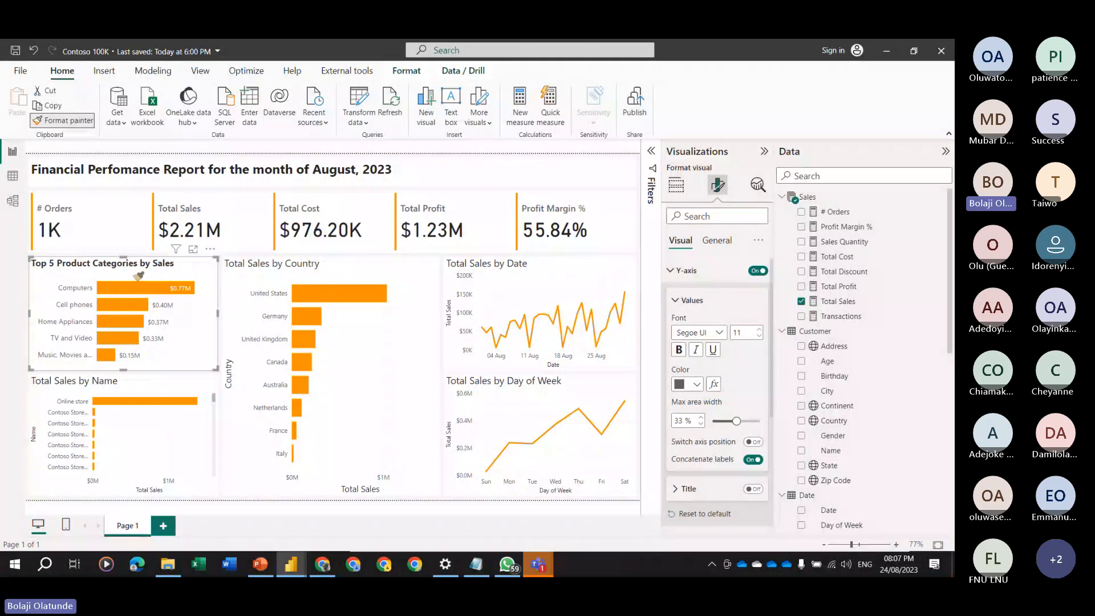
{"action": "left_click", "coordinate": [112, 385]}
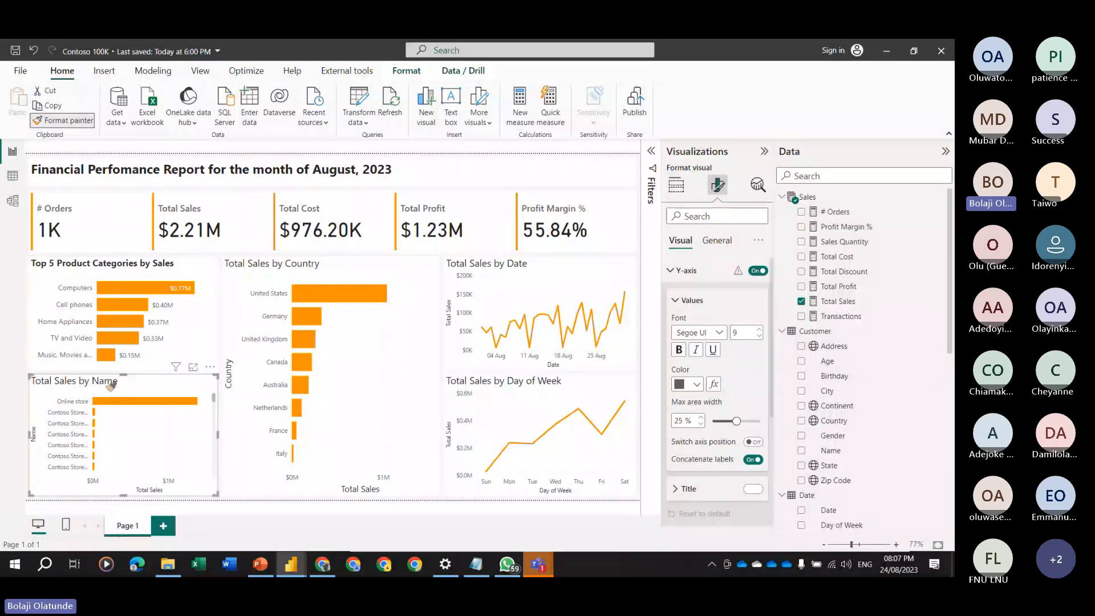
{"action": "left_click", "coordinate": [111, 386]}
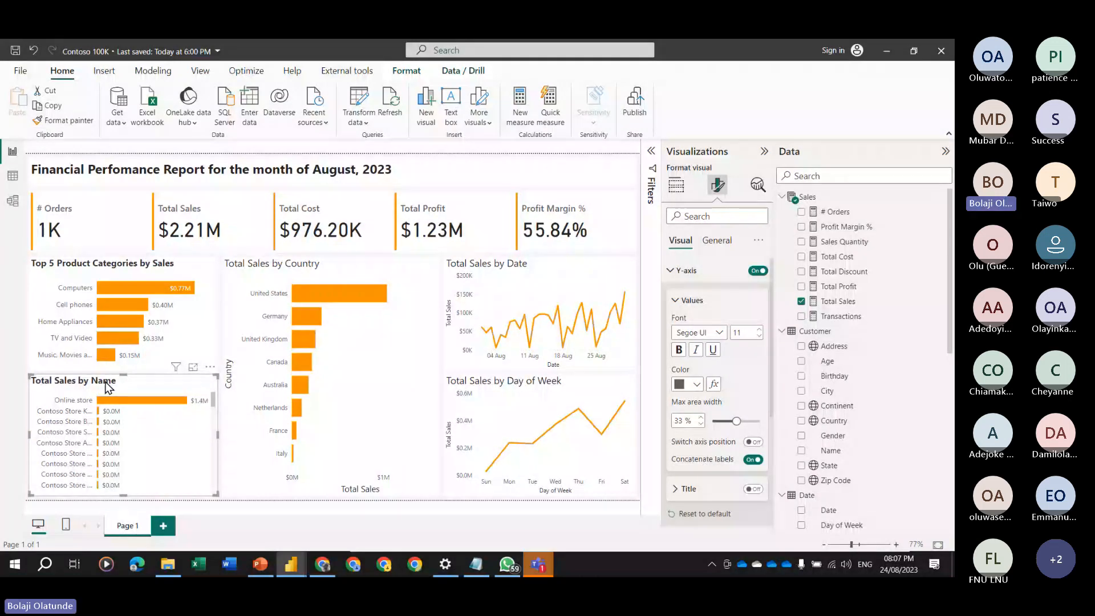
Apply the Top 5 Product Categories chart's formatting to the Total Sales by Country chart with Format painter.
{"action": "left_click", "coordinate": [71, 273]}
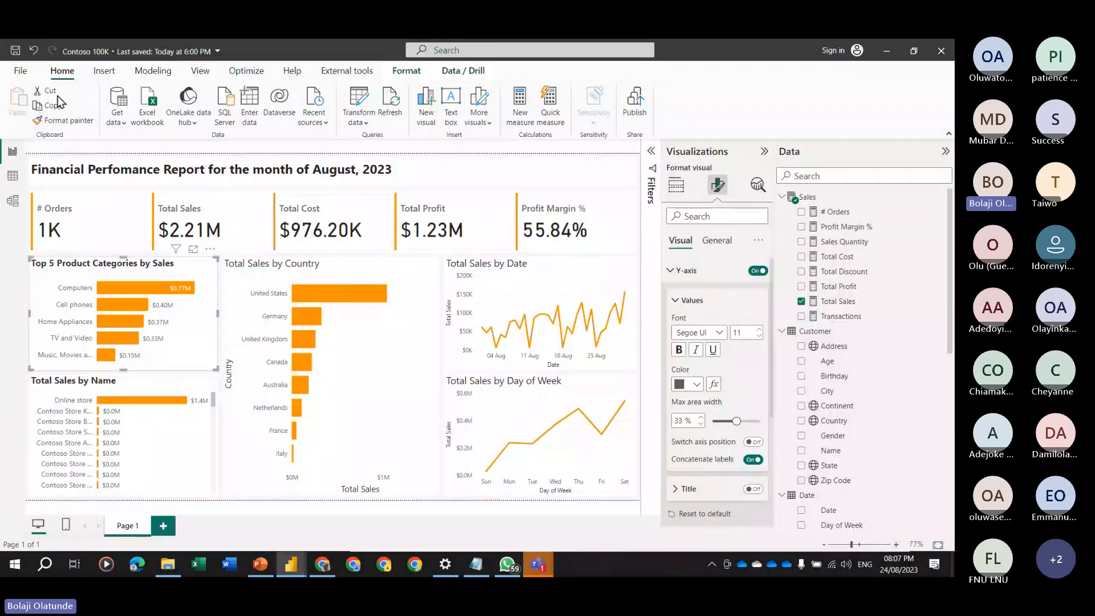
{"action": "left_click", "coordinate": [63, 121]}
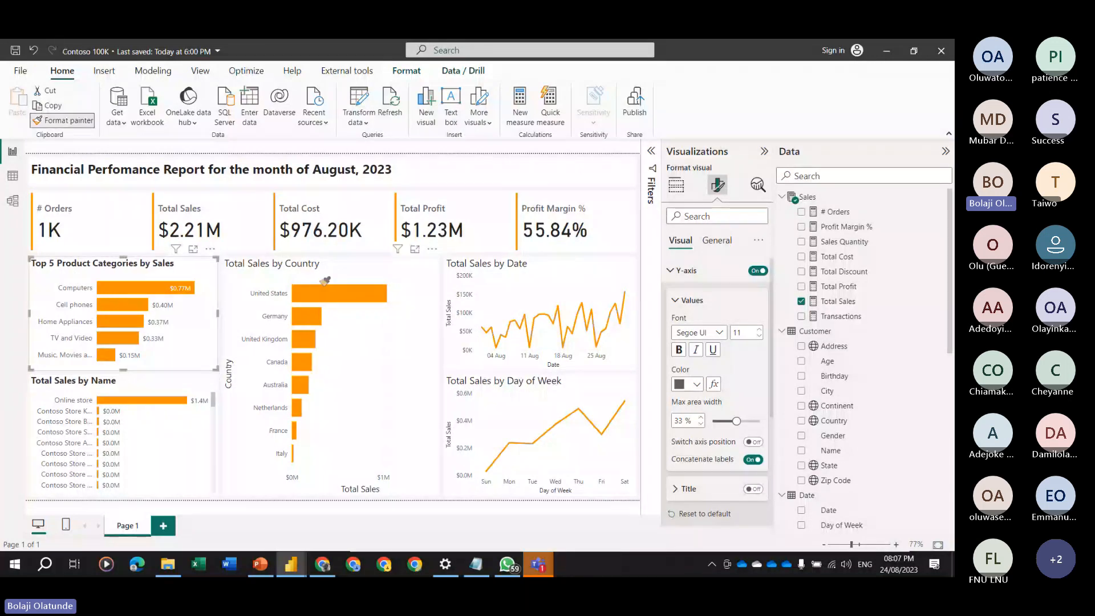
{"action": "left_click", "coordinate": [324, 280]}
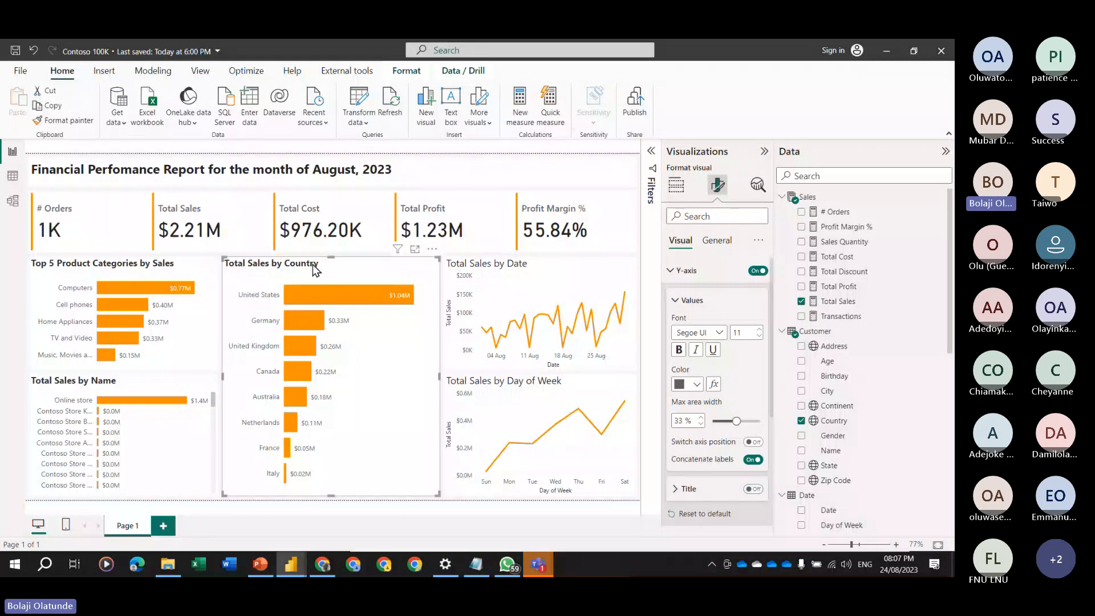
{"action": "mouse_move", "coordinate": [308, 323]}
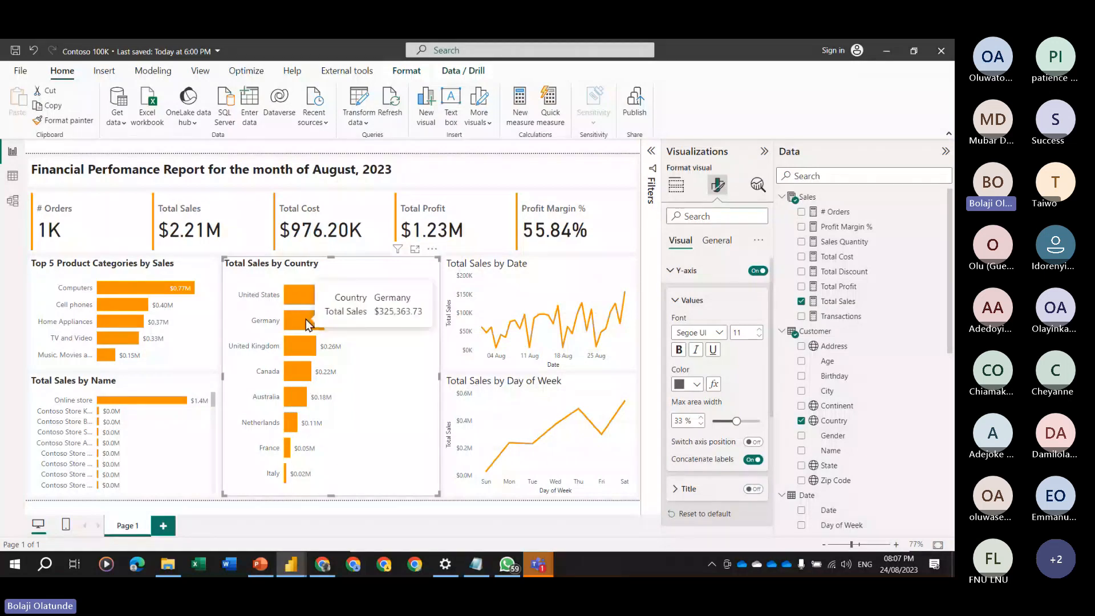
Rename the Total Sales by Name chart's title to "Total Sales by Store" and deselect the chart.
{"action": "left_click", "coordinate": [77, 389]}
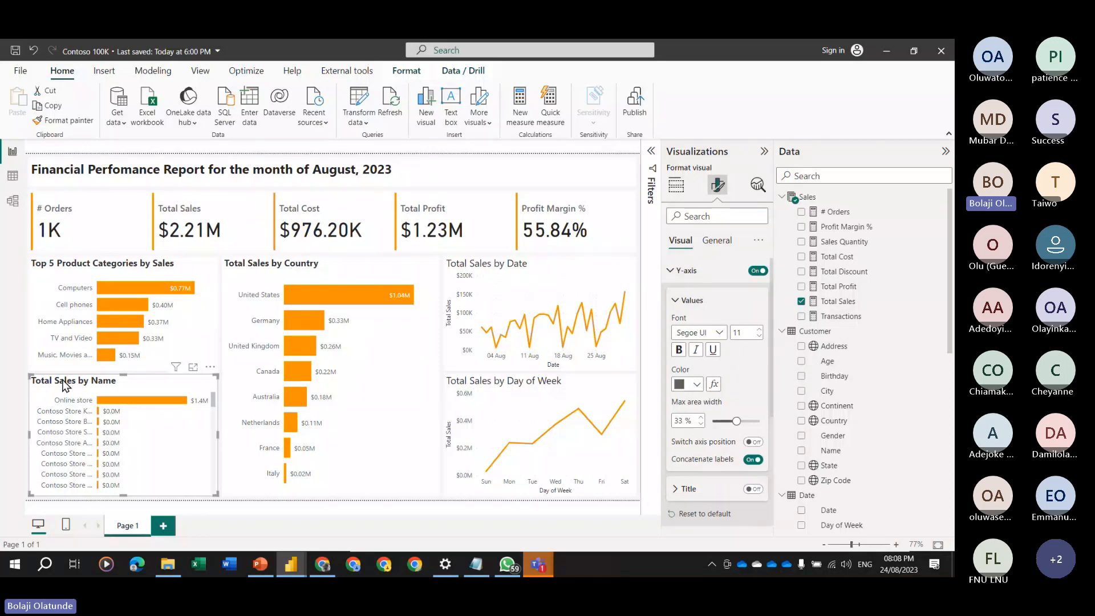
{"action": "left_click", "coordinate": [716, 240]}
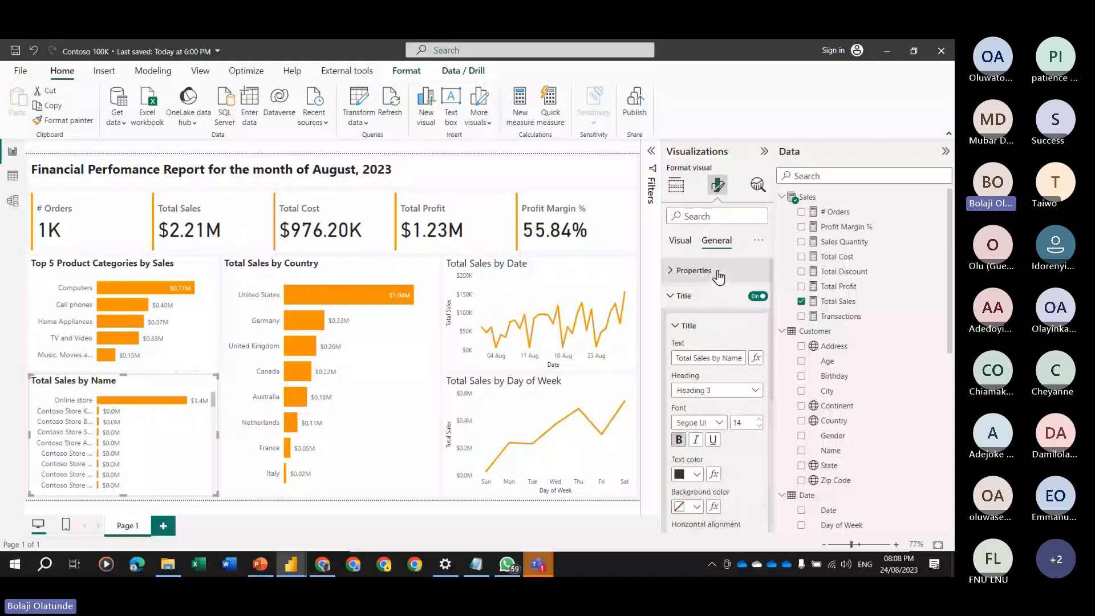
{"action": "left_click_drag", "start_coordinate": [722, 358], "coordinate": [778, 358]}
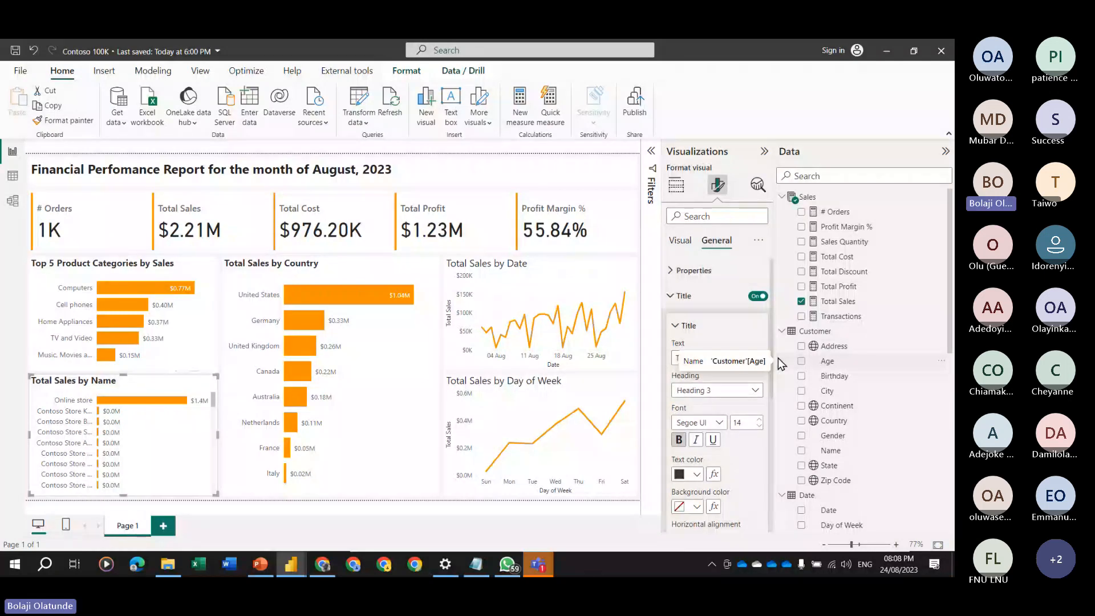
{"action": "type", "text": "Store"}
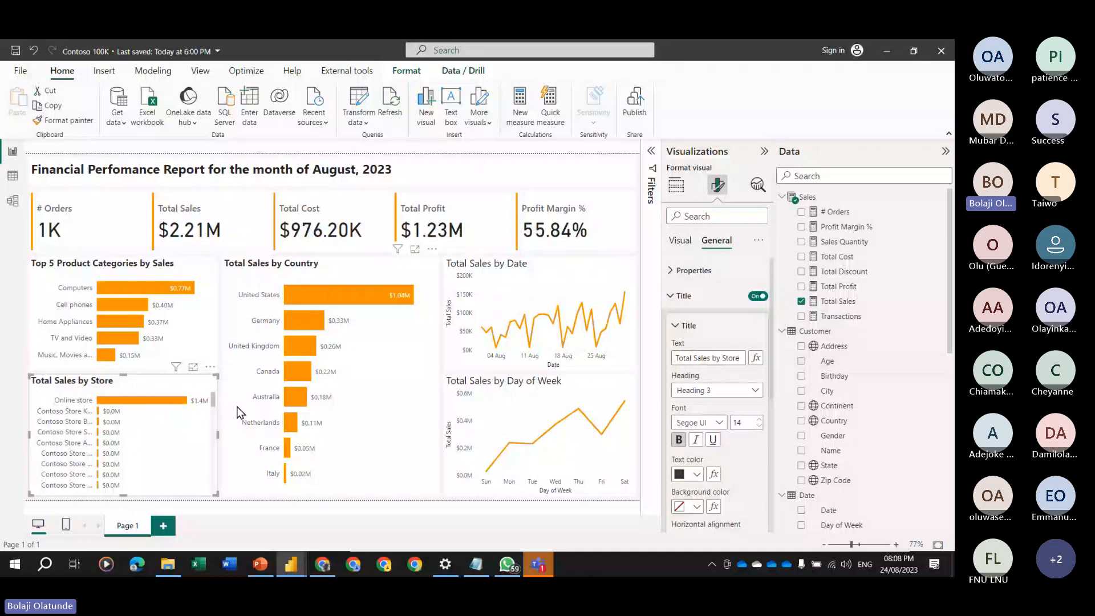
{"action": "left_click", "coordinate": [54, 499]}
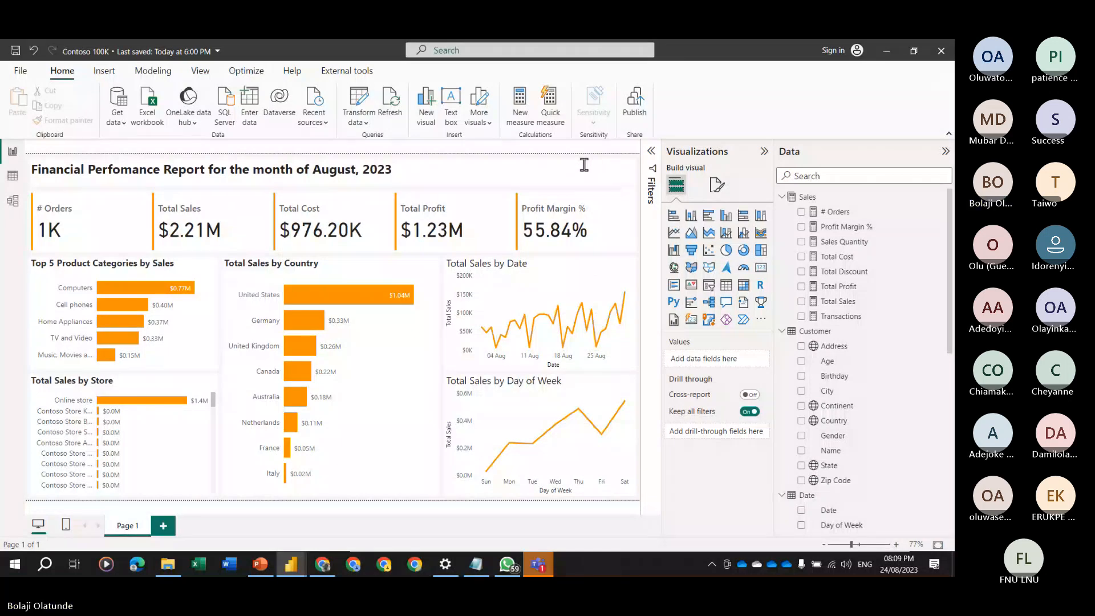
Add the Store table's Name field as a page-level filter and exclude "Online store" from it.
{"action": "left_click", "coordinate": [650, 152]}
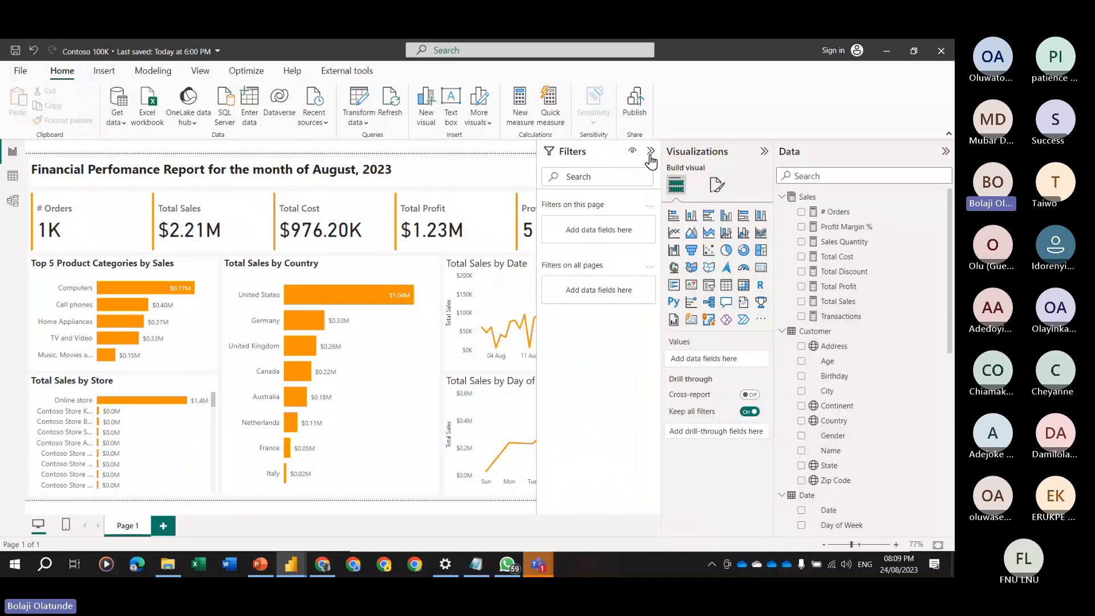
{"action": "scroll", "coordinate": [844, 388], "scroll_direction": "down", "scroll_amount": 10}
{"action": "left_click_drag", "start_coordinate": [831, 450], "coordinate": [613, 237]}
{"action": "left_click_drag", "start_coordinate": [605, 231], "coordinate": [603, 232]}
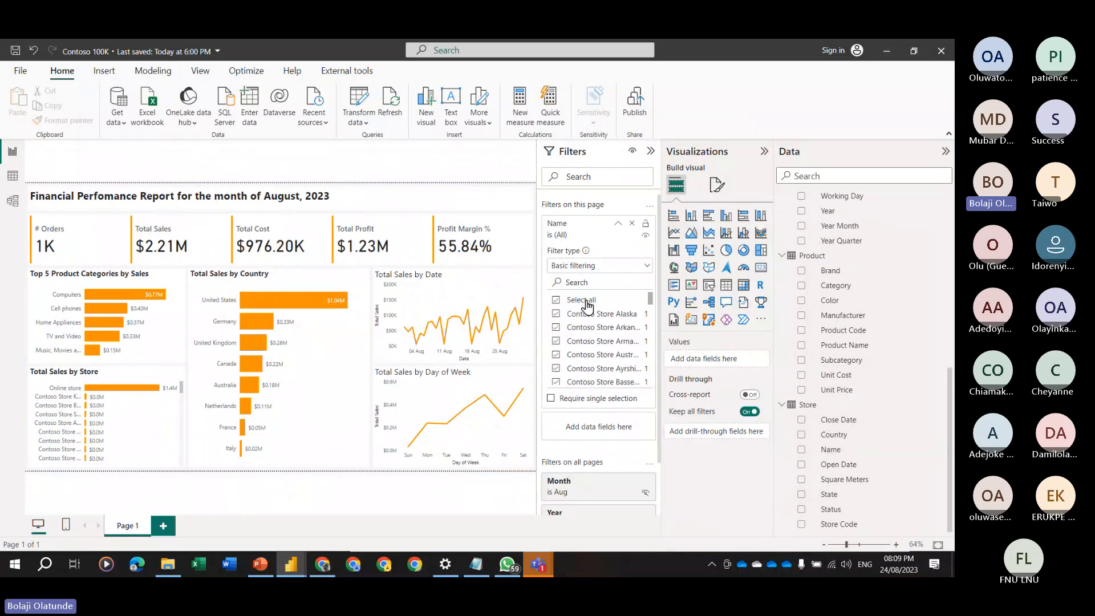
{"action": "scroll", "coordinate": [590, 320], "scroll_direction": "down", "scroll_amount": 10}
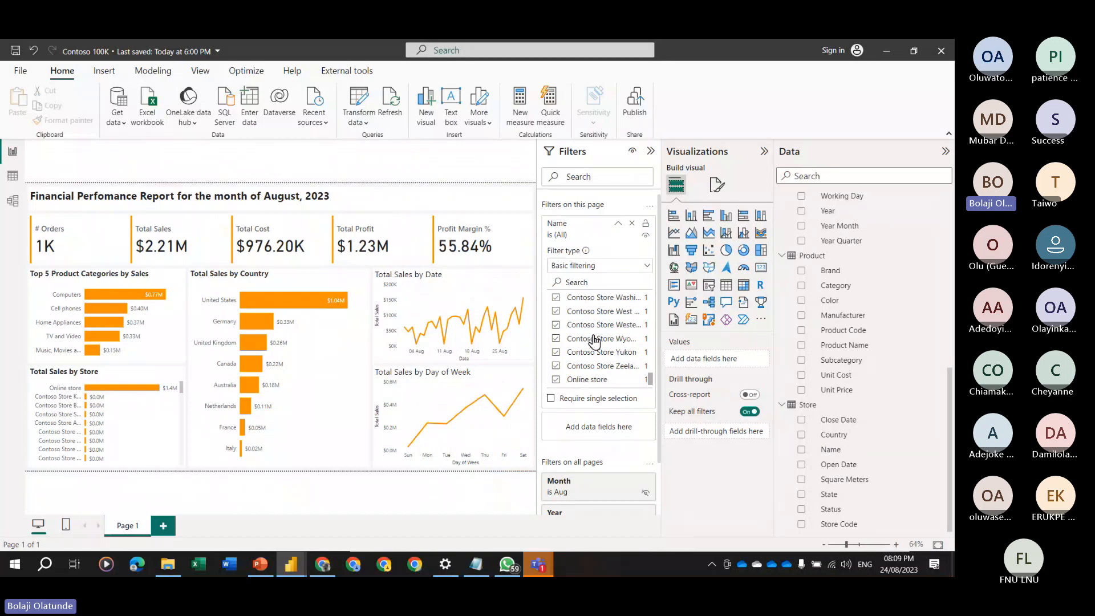
{"action": "left_click", "coordinate": [585, 382]}
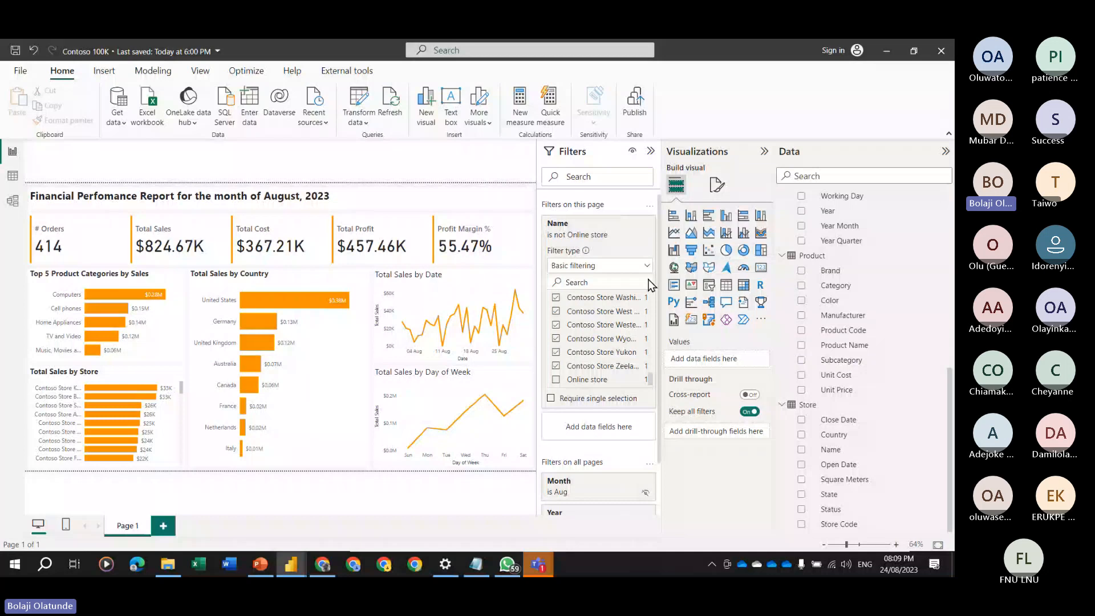
Collapse the filters area and add the line "Performance of only Physical Stores" beneath the report title.
{"action": "left_click", "coordinate": [650, 151]}
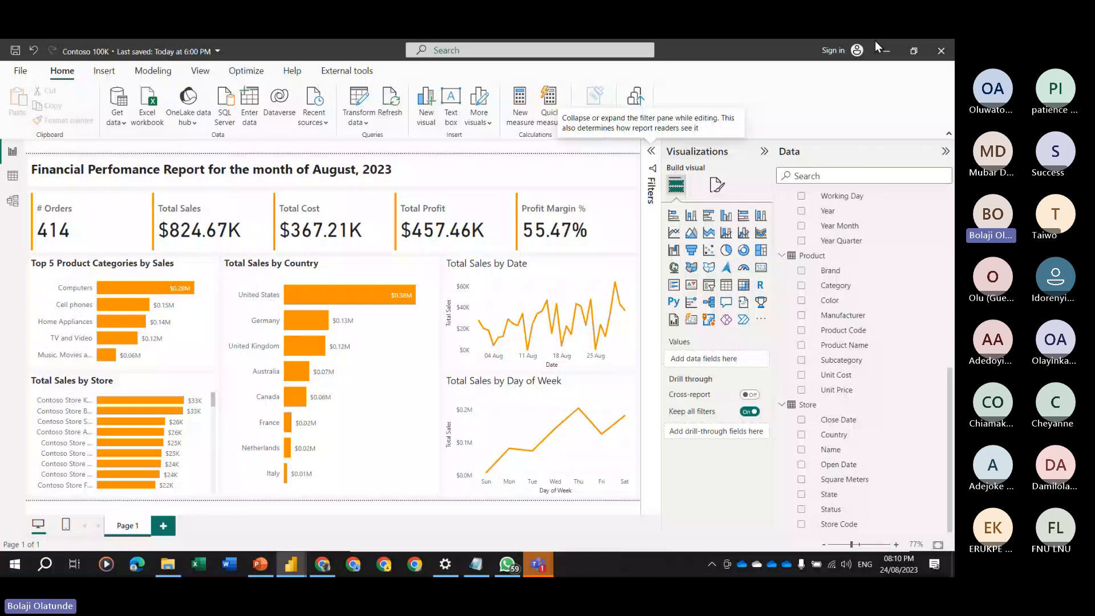
{"action": "left_click", "coordinate": [431, 171]}
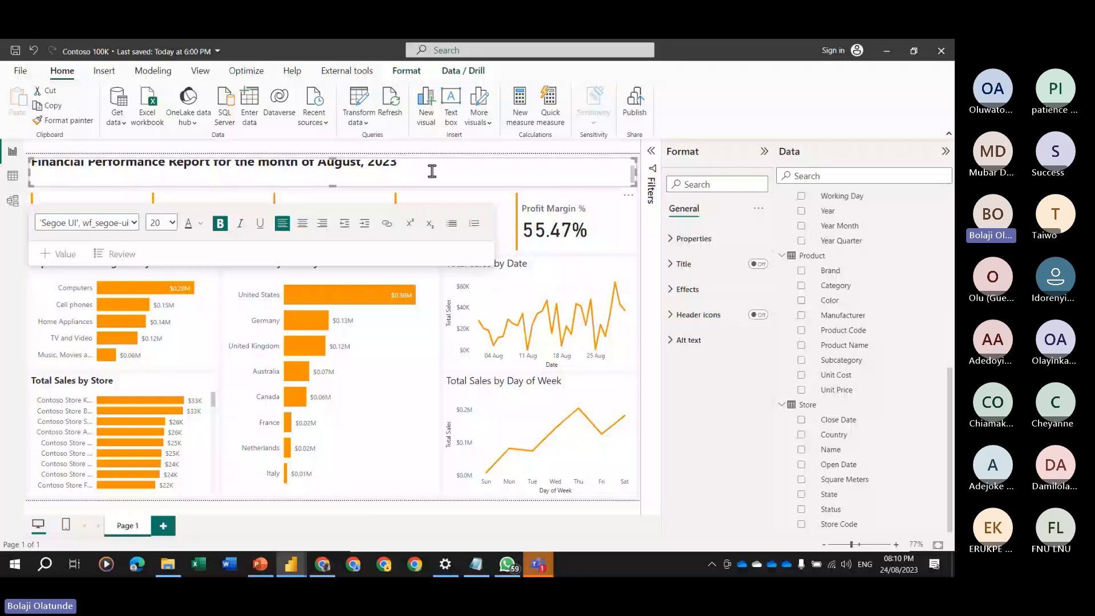
{"action": "type", "text": "Perfromance o"}
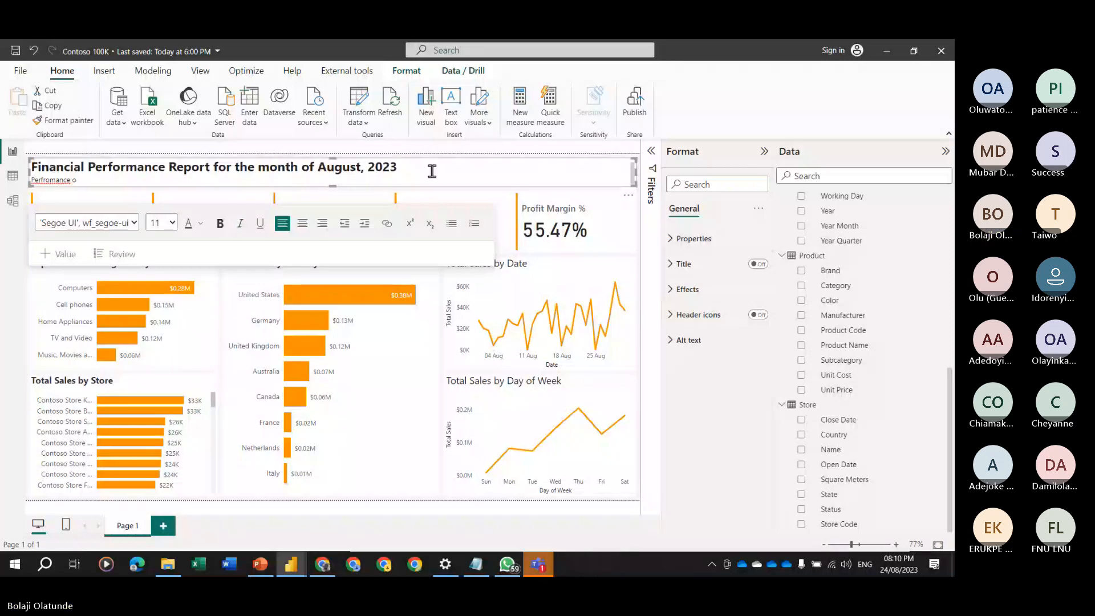
{"action": "type", "text": "f only Physical Stores"}
Set the font size of the "Performance of only Physical Stores" subtitle to 12.
{"action": "triple_click", "coordinate": [154, 178]}
{"action": "left_click", "coordinate": [126, 223]}
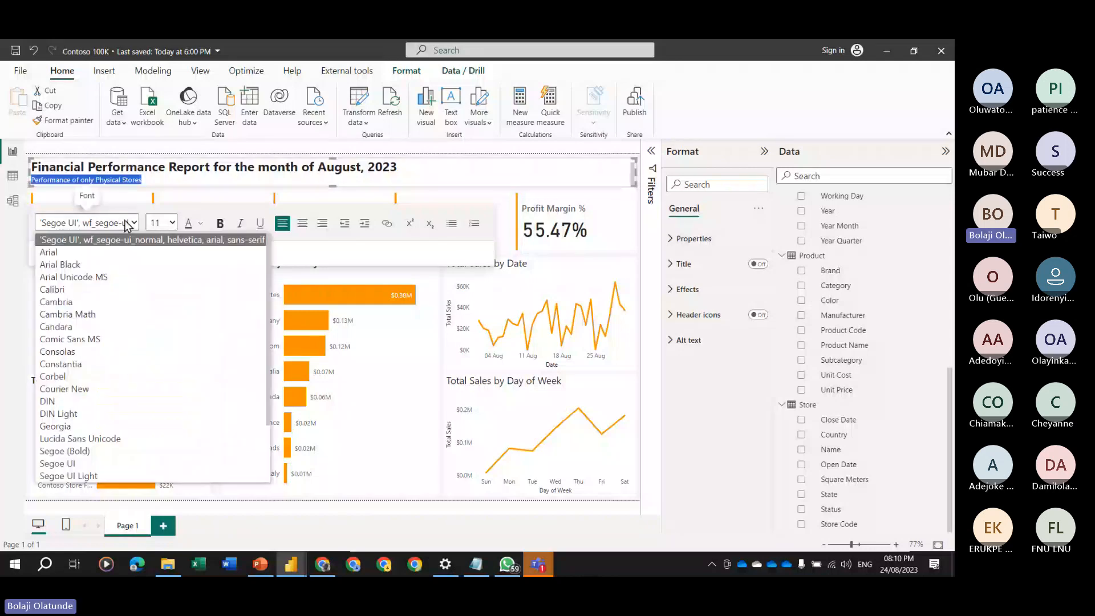
{"action": "scroll", "coordinate": [85, 365], "scroll_direction": "down", "scroll_amount": 3}
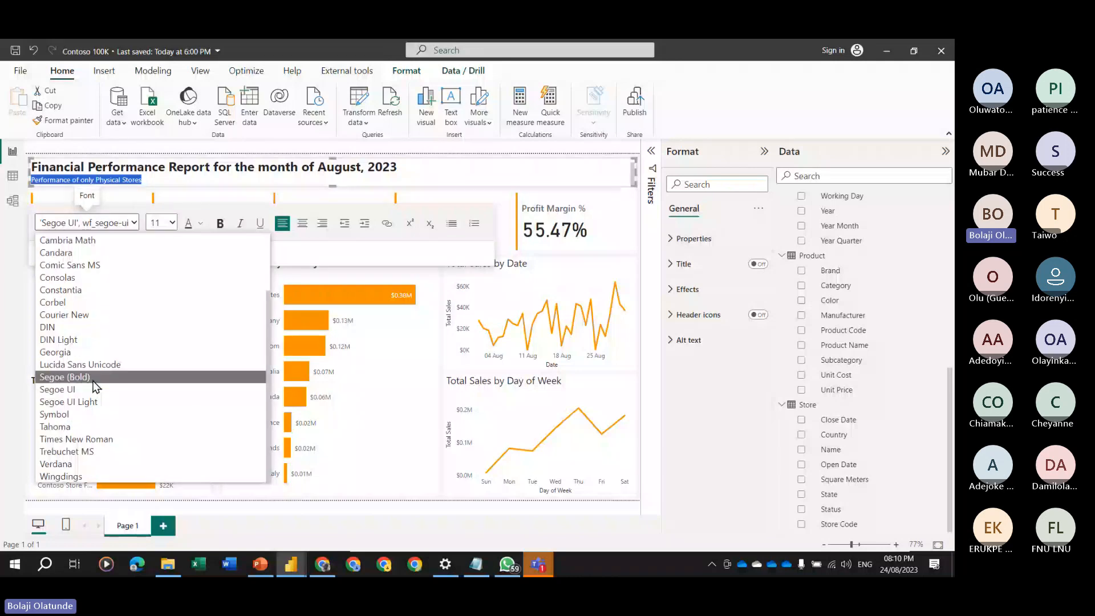
{"action": "left_click", "coordinate": [163, 222]}
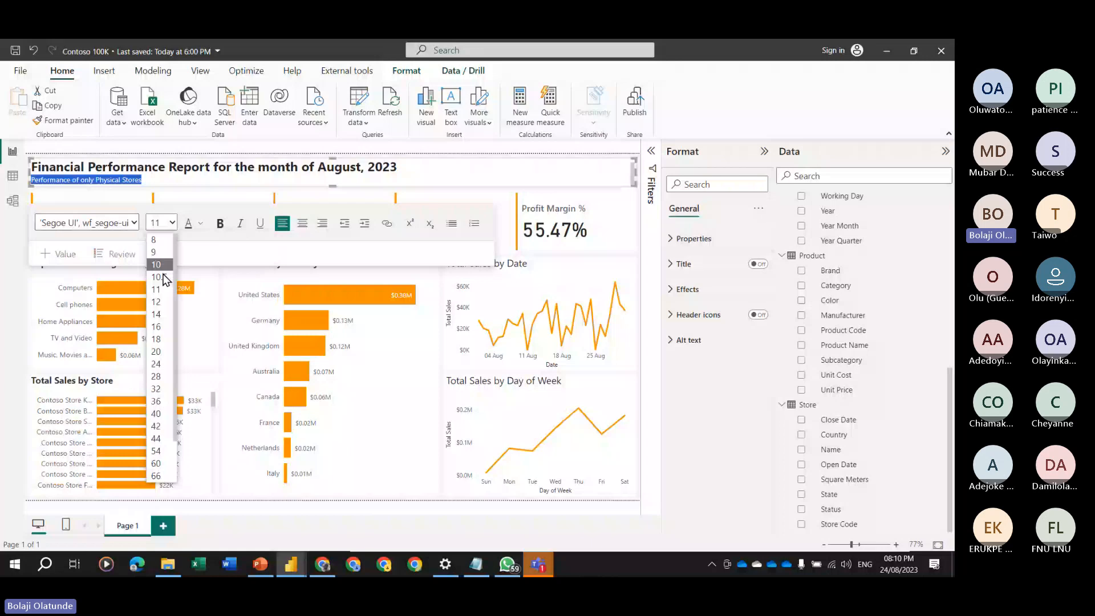
{"action": "left_click", "coordinate": [159, 301]}
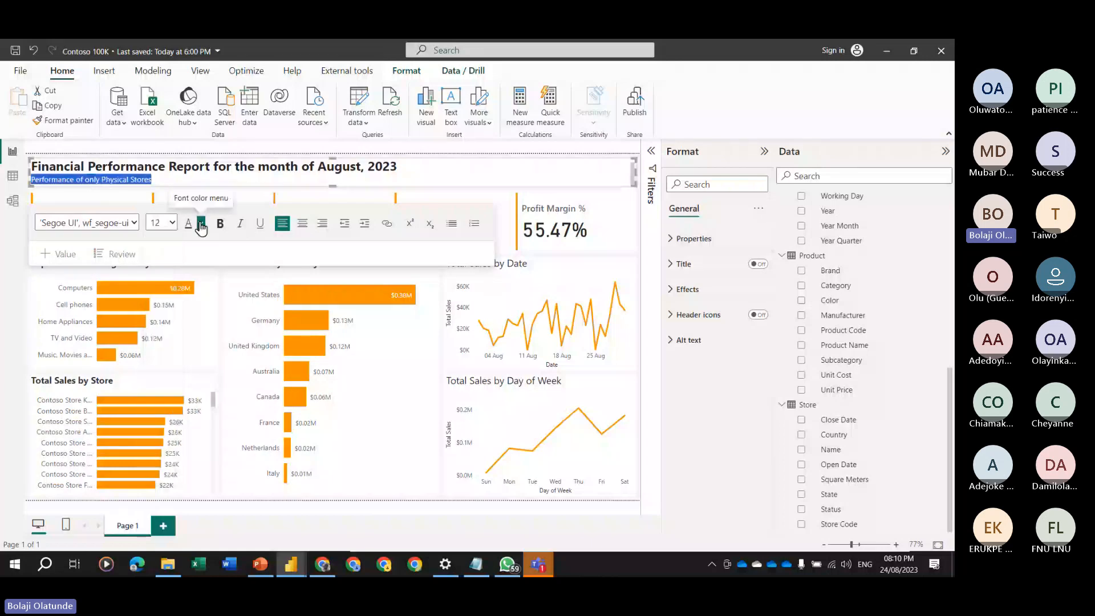
Change the subtitle's font to Segoe (Bold) and its colour to Black, 60% lighter.
{"action": "left_click", "coordinate": [201, 226]}
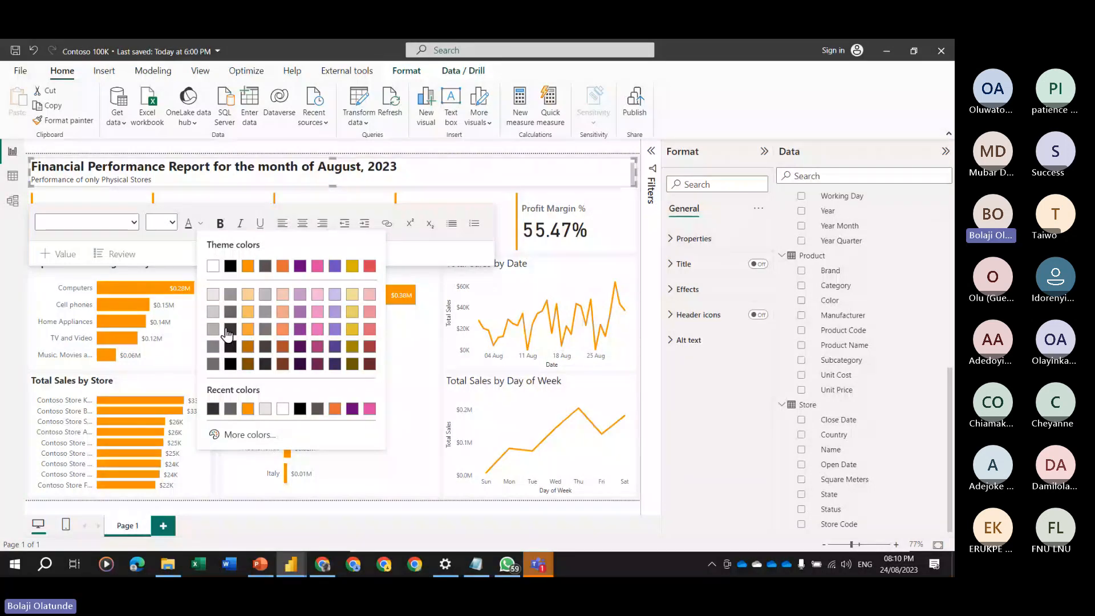
{"action": "left_click", "coordinate": [128, 223]}
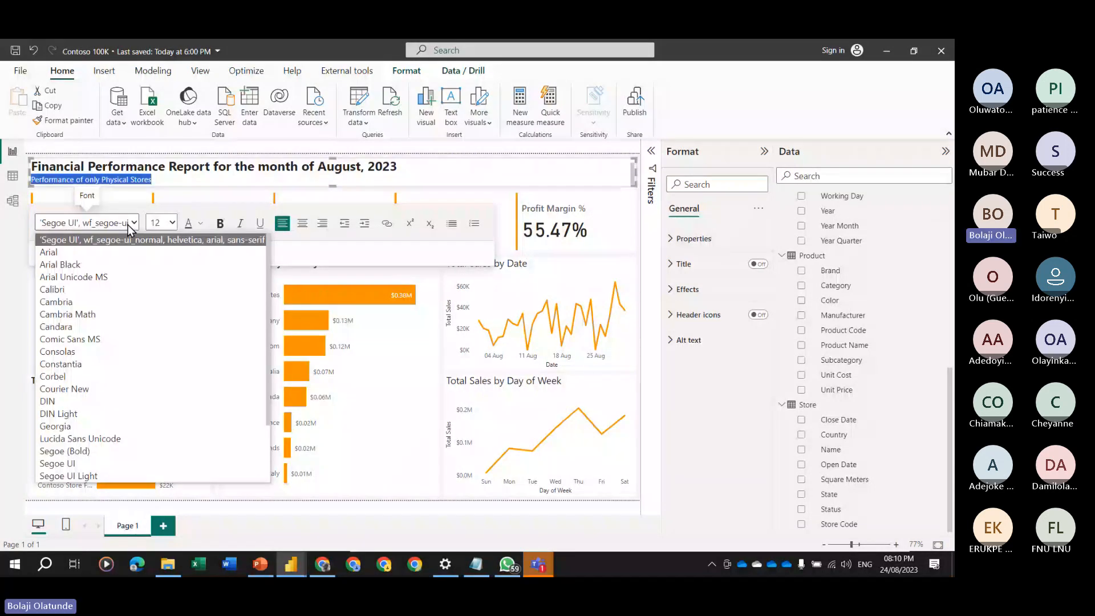
{"action": "scroll", "coordinate": [119, 416], "scroll_direction": "down", "scroll_amount": 2}
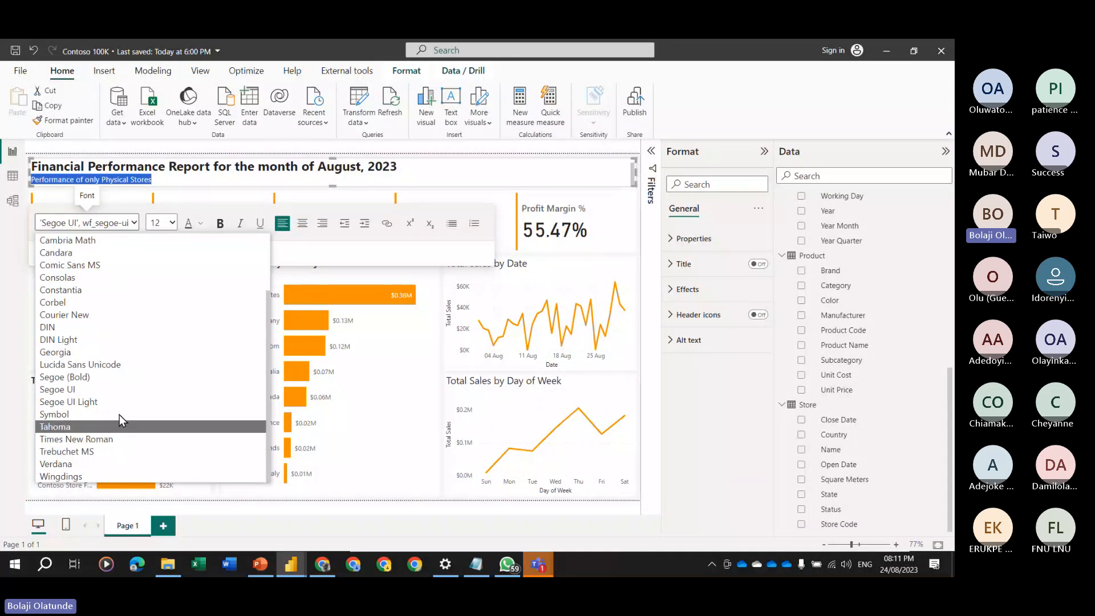
{"action": "left_click", "coordinate": [90, 377]}
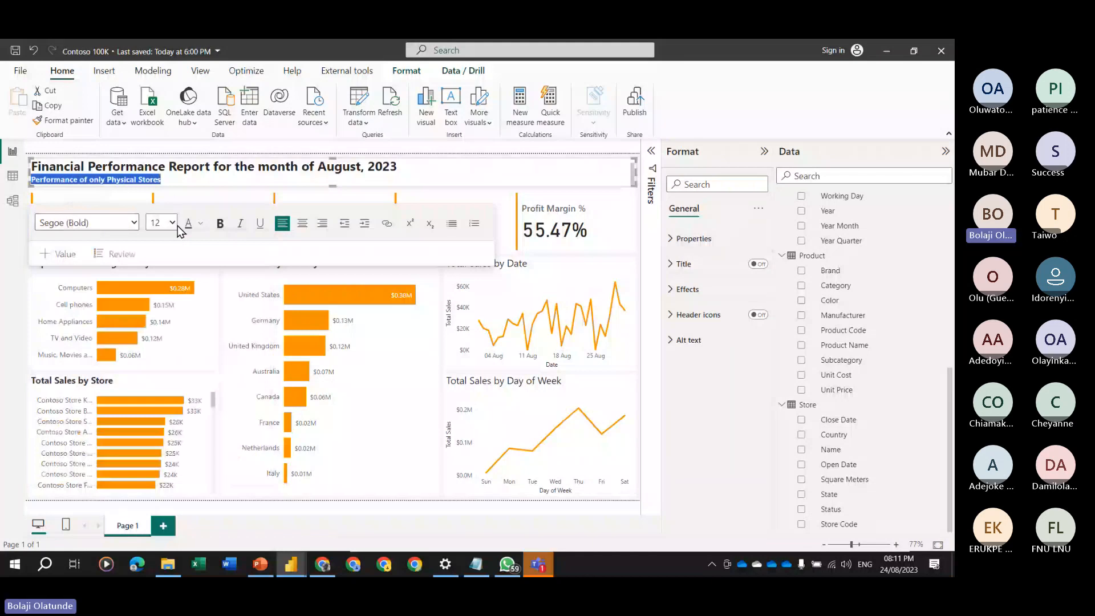
{"action": "left_click", "coordinate": [176, 224]}
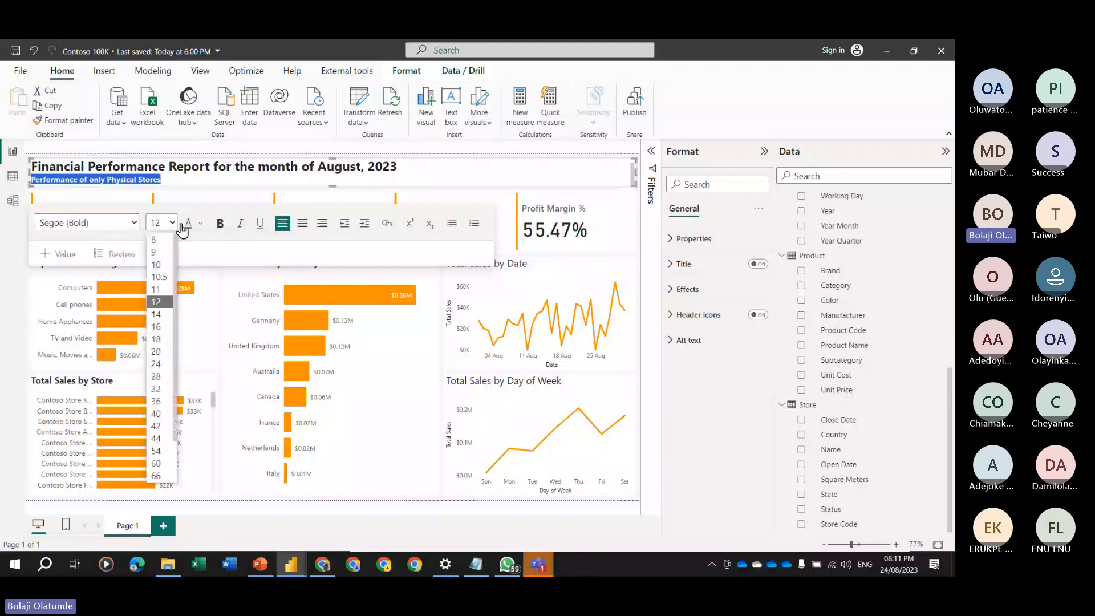
{"action": "left_click", "coordinate": [200, 223]}
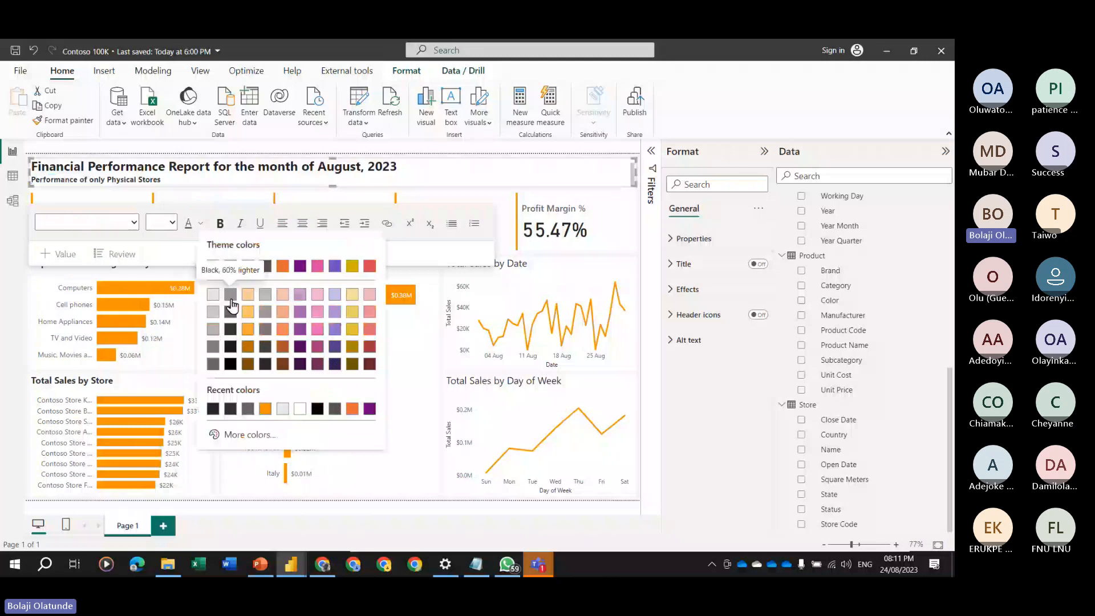
{"action": "left_click", "coordinate": [230, 295]}
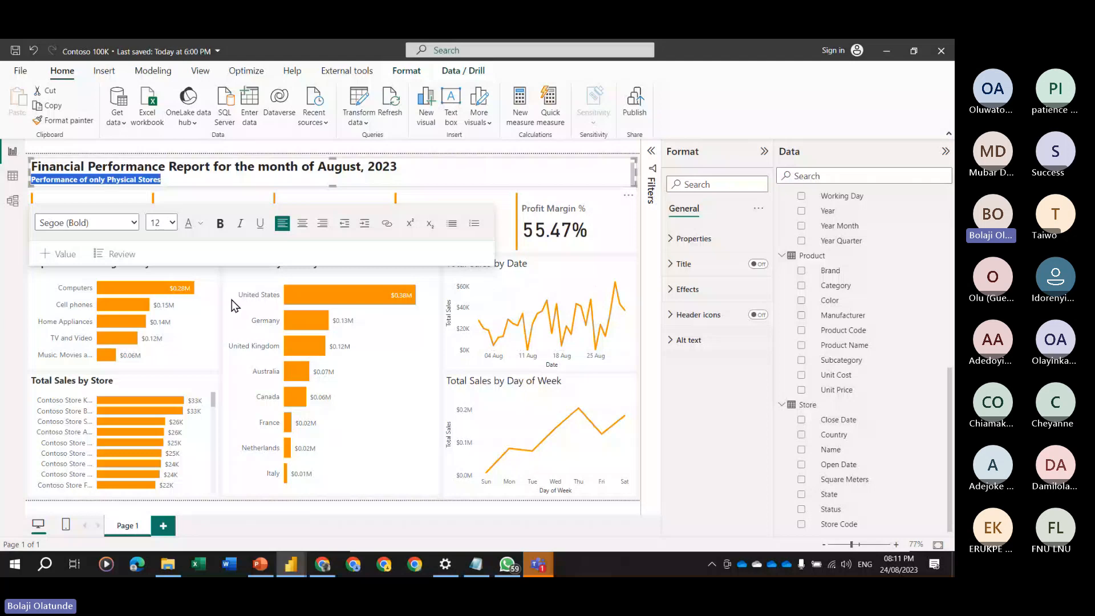
Extend the title text box downward to fit both lines and resize the KPI card row beneath it to a height of about 130.
{"action": "left_click", "coordinate": [336, 194]}
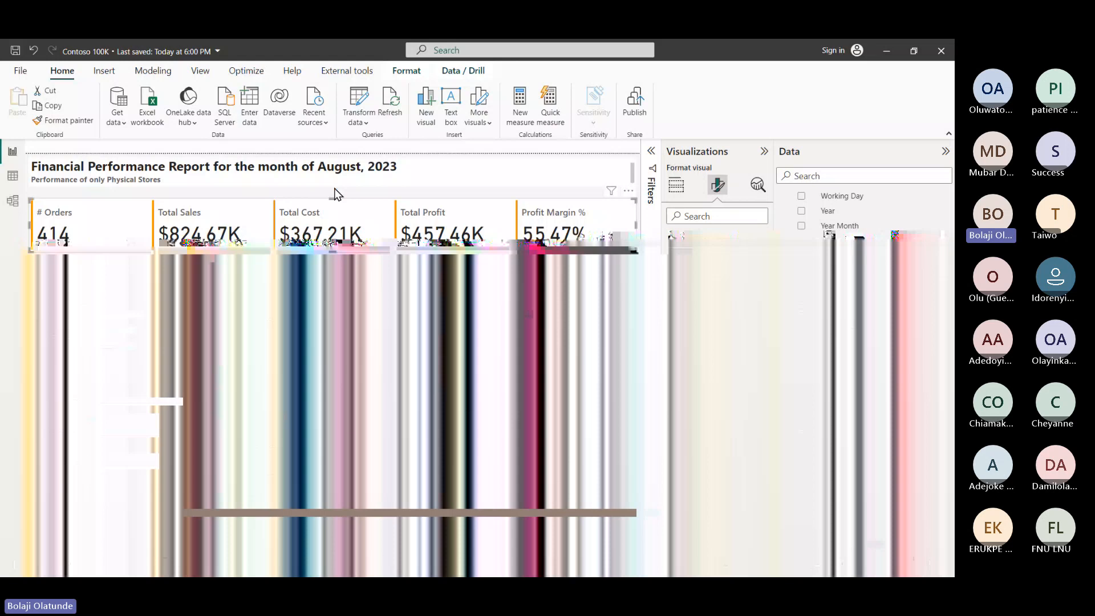
{"action": "left_click", "coordinate": [334, 191]}
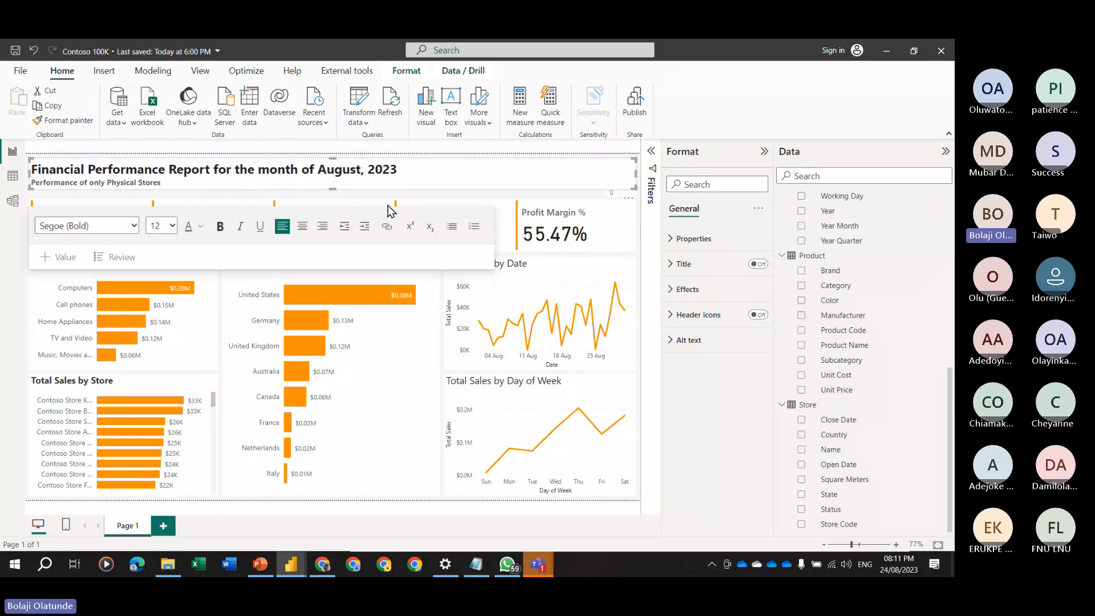
{"action": "left_click", "coordinate": [335, 198]}
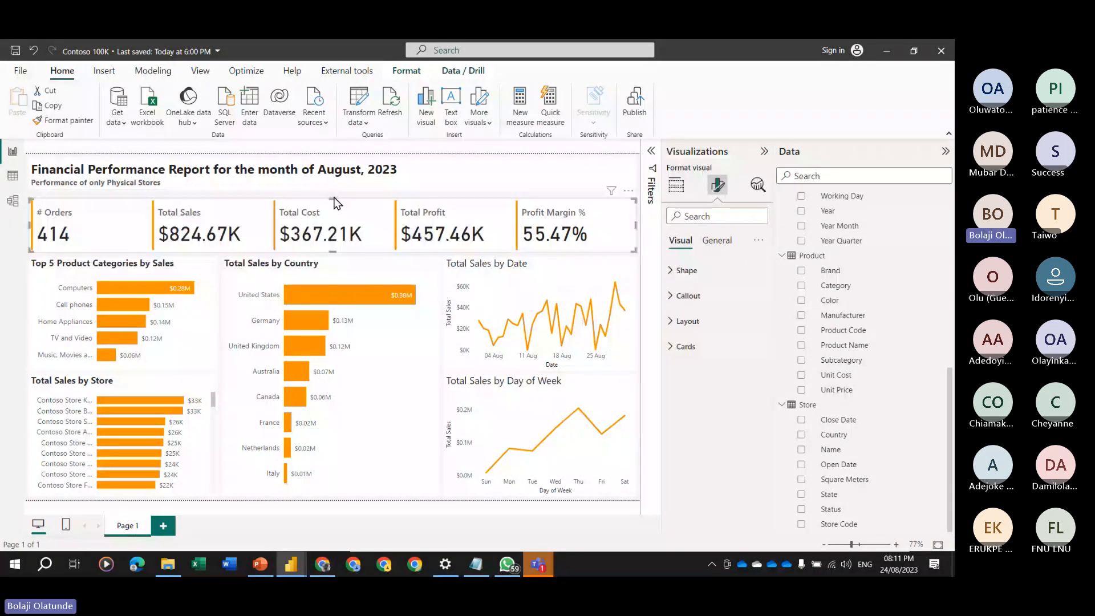
{"action": "left_click_drag", "start_coordinate": [334, 198], "coordinate": [334, 190]}
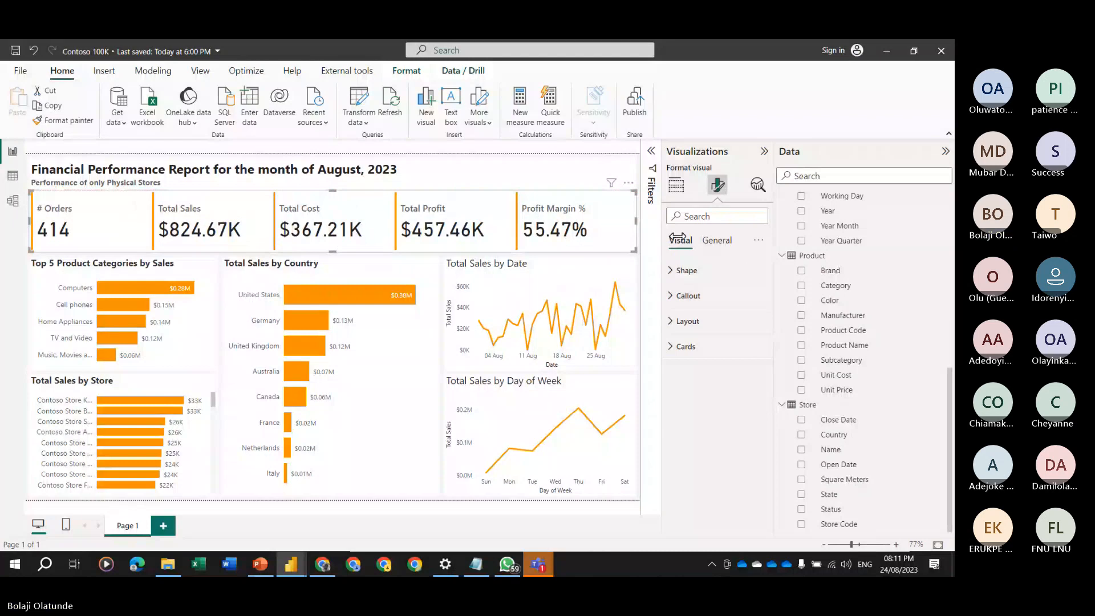
Set the KPI card row's vertical position to 82 in its position properties.
{"action": "left_click", "coordinate": [716, 240]}
{"action": "left_click", "coordinate": [694, 270]}
{"action": "left_click", "coordinate": [696, 476]}
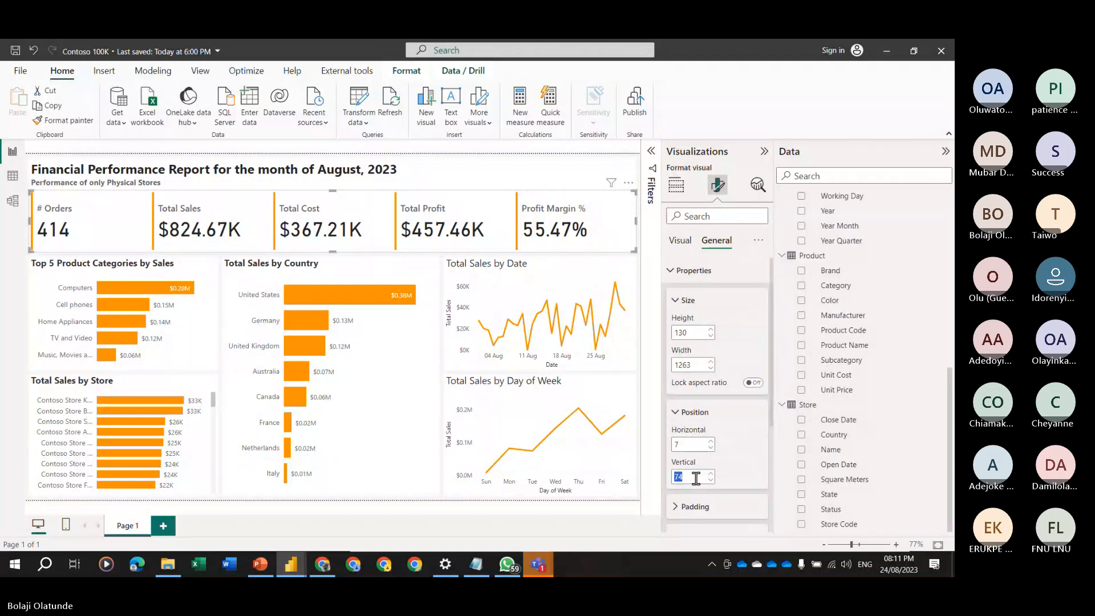
{"action": "type", "text": "82"}
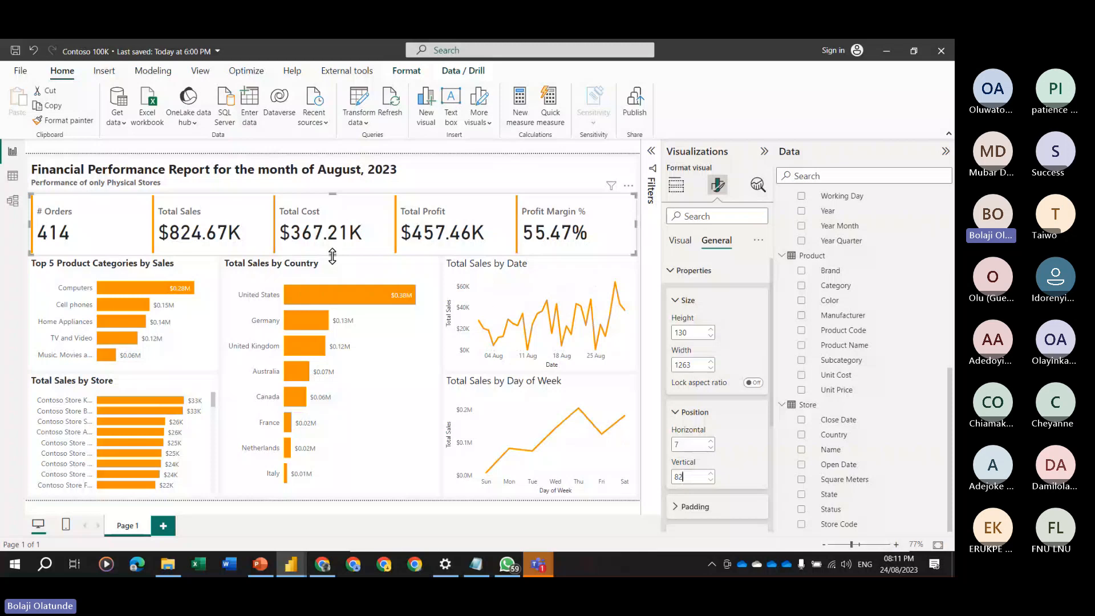
Reduce the KPI card row's height to 123 and deselect the visual.
{"action": "left_click_drag", "start_coordinate": [332, 256], "coordinate": [332, 245]}
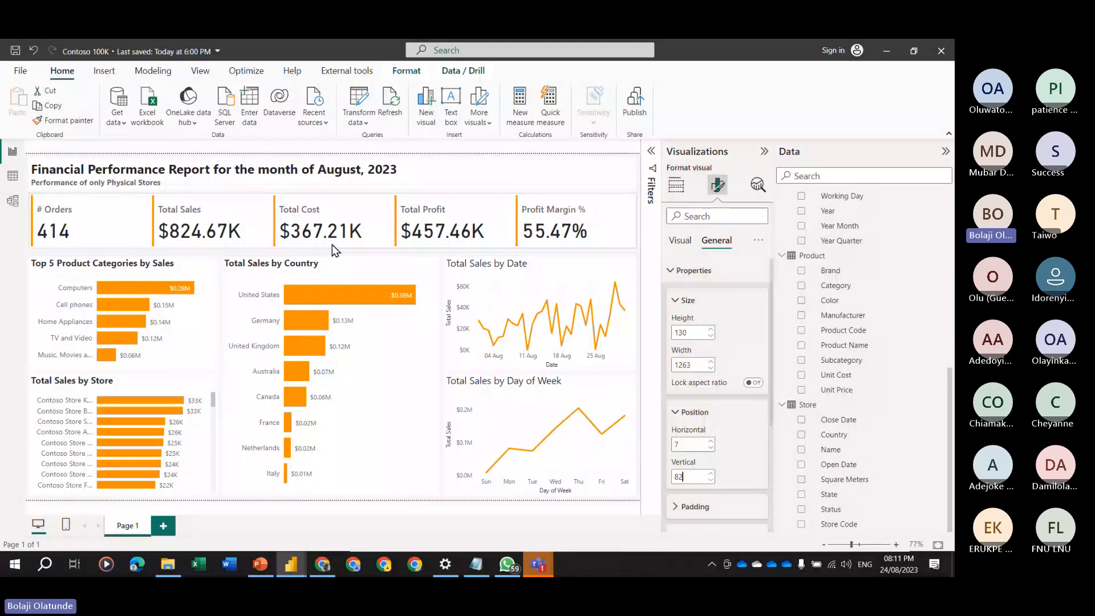
{"action": "double_click", "coordinate": [689, 332]}
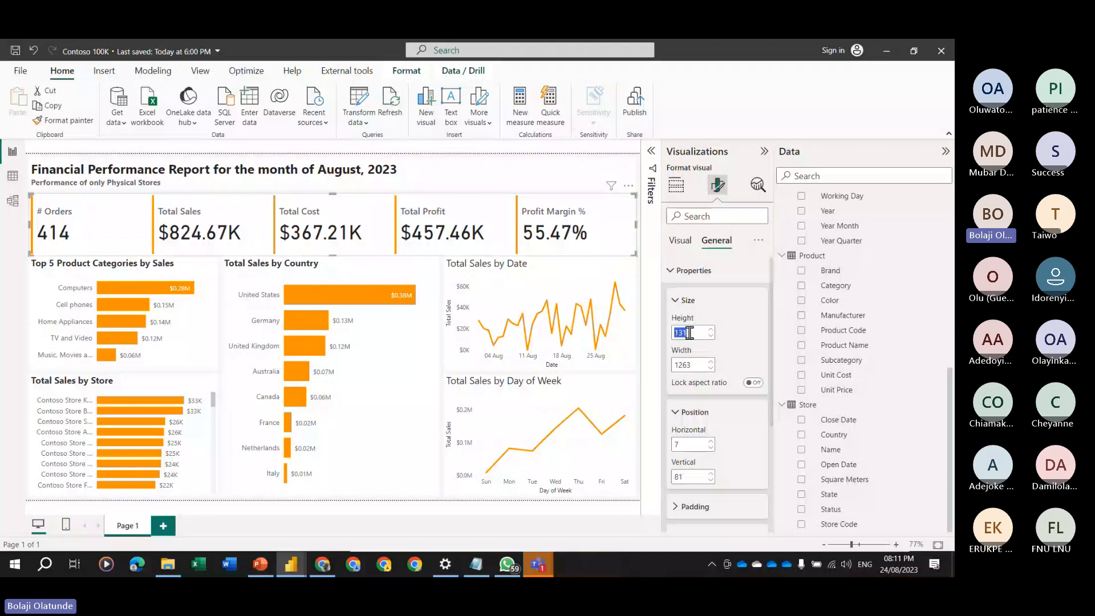
{"action": "type", "text": "123"}
{"action": "key", "text": "Return"}
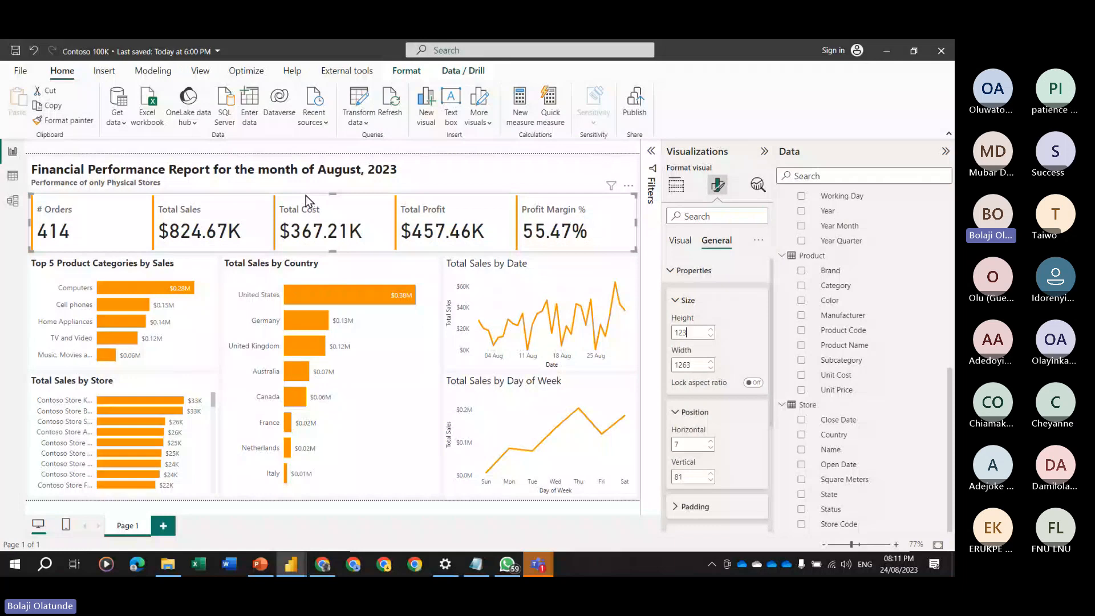
{"action": "left_click", "coordinate": [567, 251]}
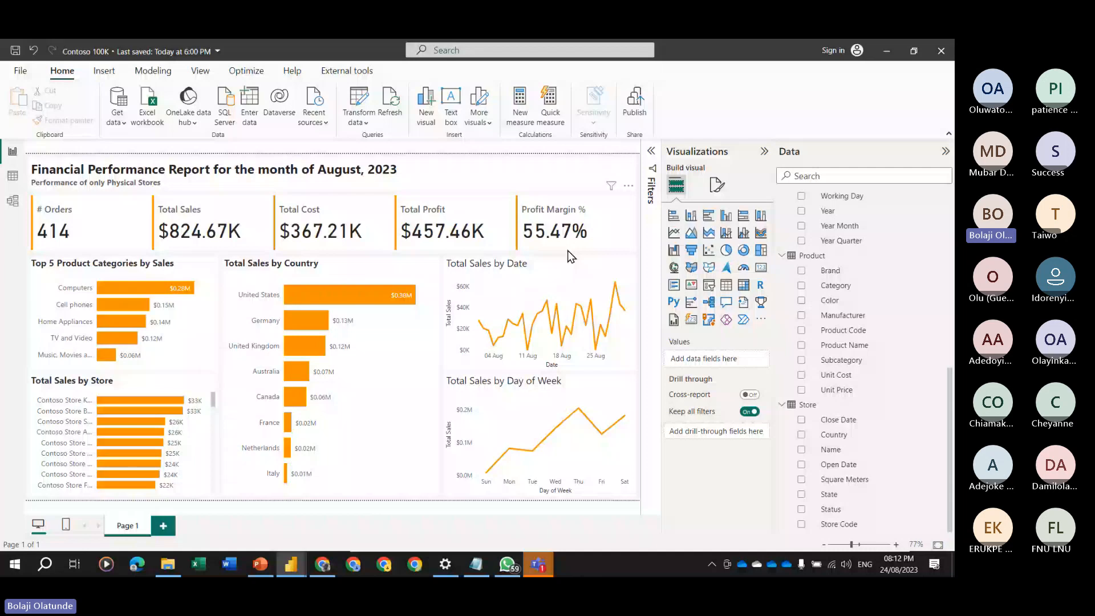
Copy the Total Sales by Store chart's formatting onto the Total Sales by Date chart with Format painter.
{"action": "left_click", "coordinate": [112, 389]}
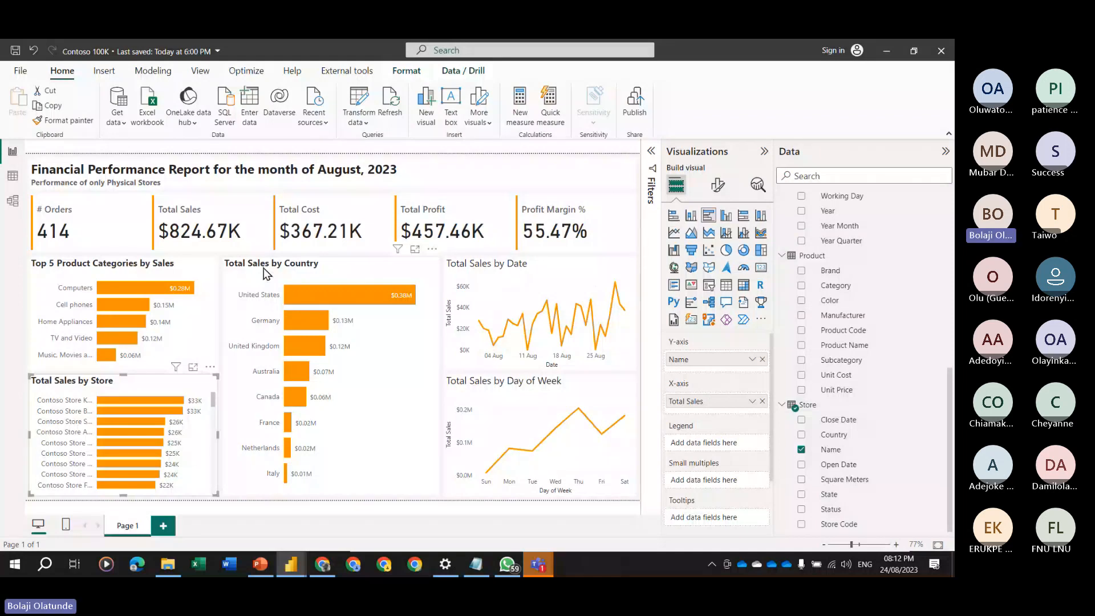
{"action": "left_click", "coordinate": [527, 263]}
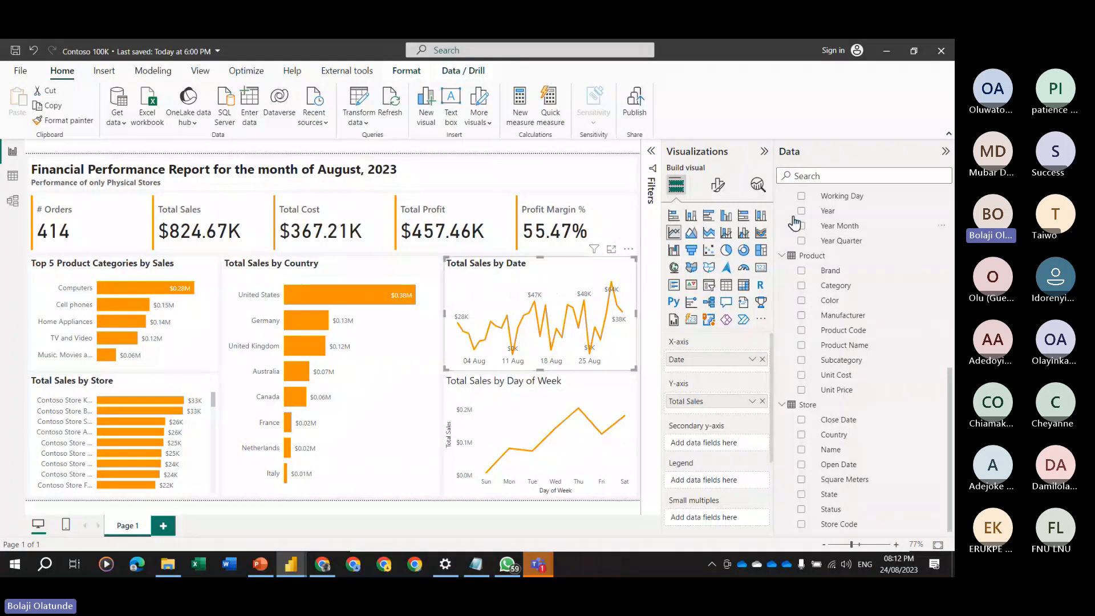
Turn off the data labels and turn on the Y-axis of the Total Sales by Date chart, and review its axis settings.
{"action": "left_click", "coordinate": [718, 184]}
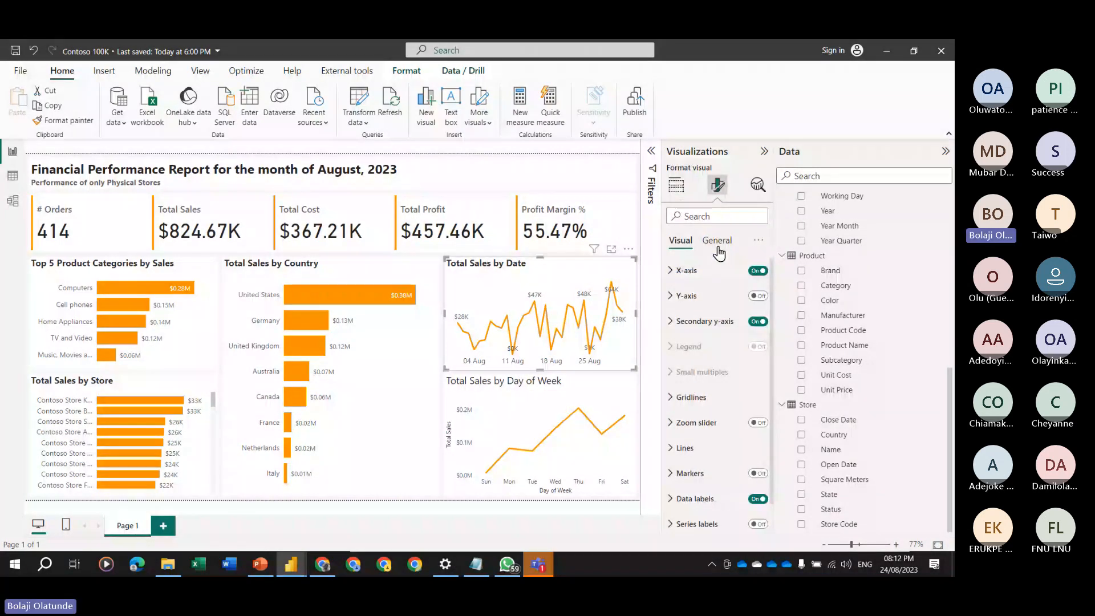
{"action": "left_click", "coordinate": [758, 499]}
{"action": "left_click", "coordinate": [758, 295]}
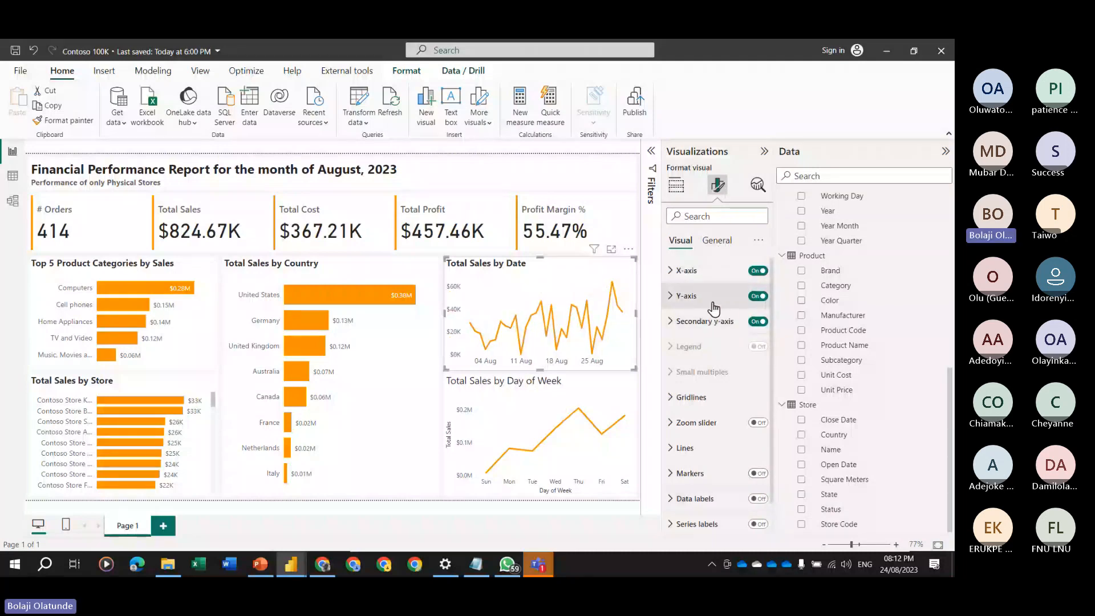
{"action": "left_click", "coordinate": [688, 296]}
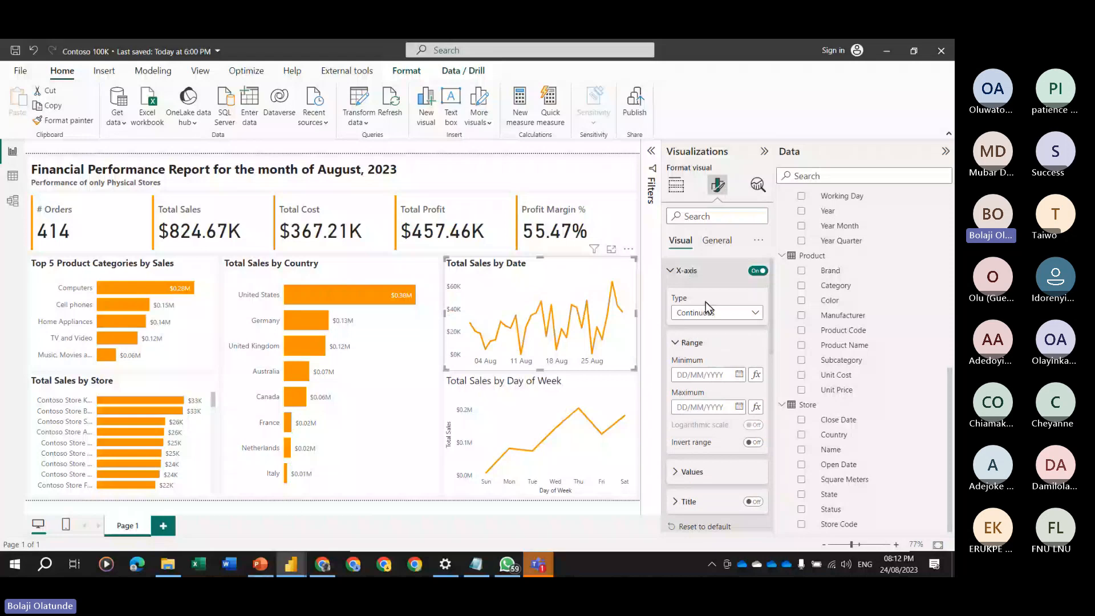
{"action": "scroll", "coordinate": [732, 463], "scroll_direction": "down", "scroll_amount": 5}
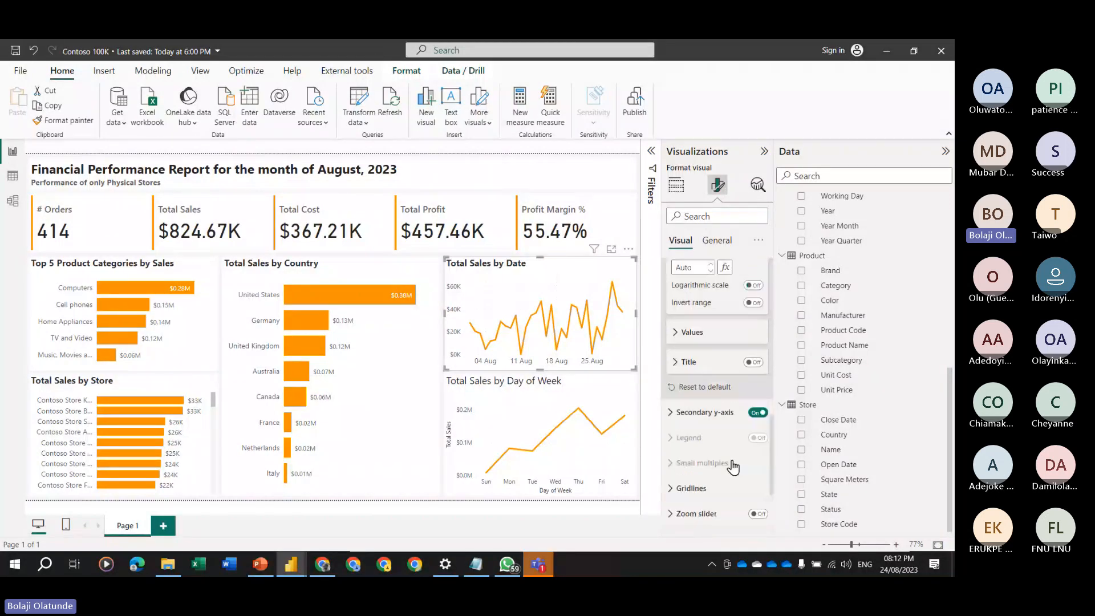
{"action": "scroll", "coordinate": [727, 433], "scroll_direction": "up", "scroll_amount": 4}
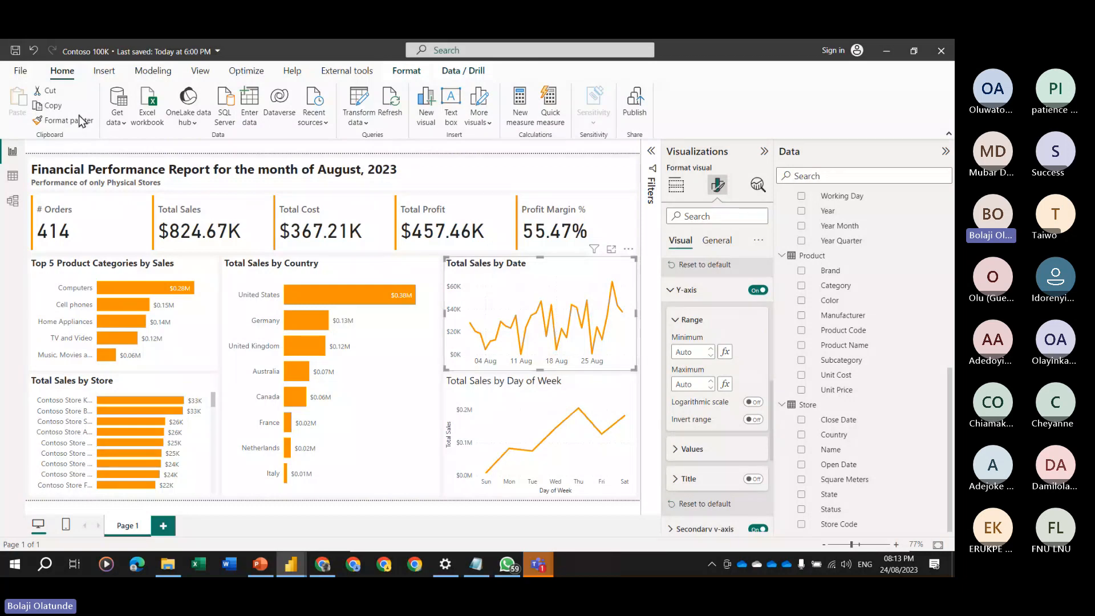
Apply the Total Sales by Date chart's formatting to the Total Sales by Day of Week chart with Format painter.
{"action": "left_click", "coordinate": [80, 124]}
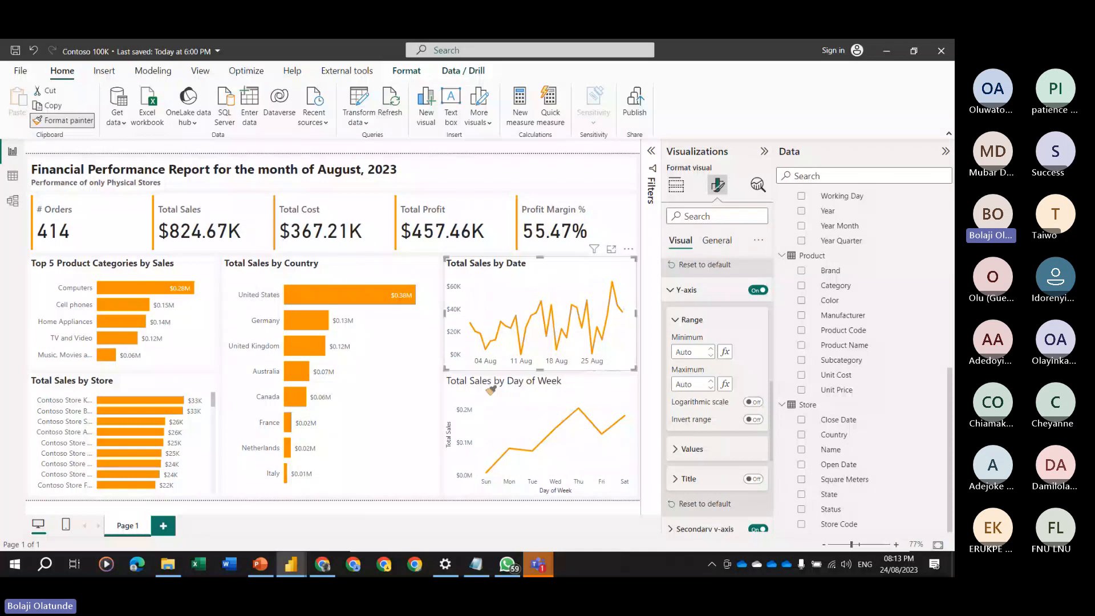
{"action": "left_click", "coordinate": [489, 390]}
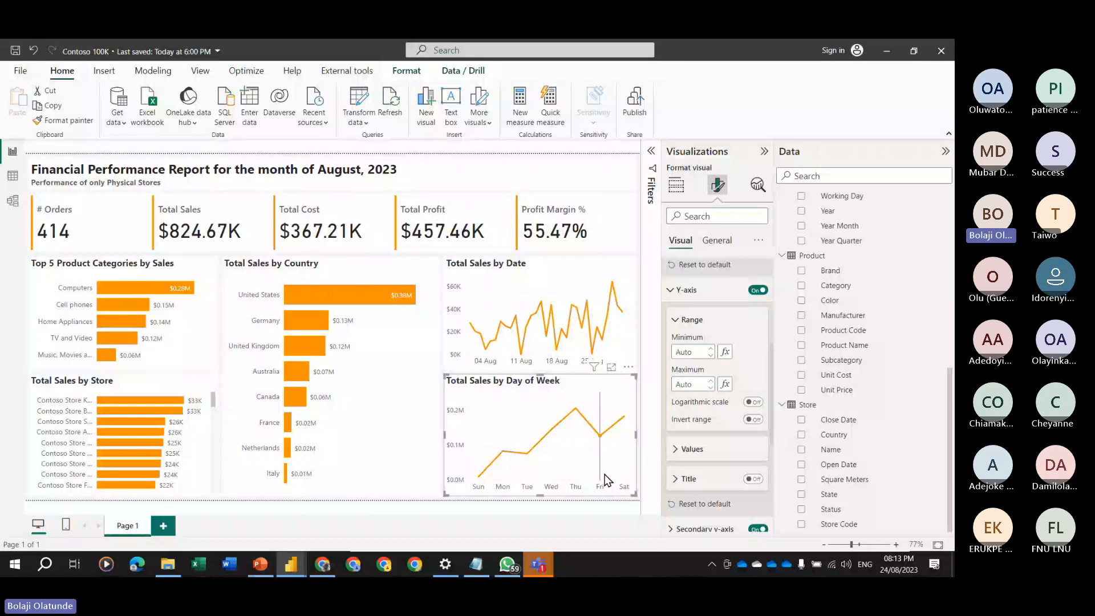
Retitle the Total Sales by Date chart as "Daily Sales" and leave no visual selected.
{"action": "left_click", "coordinate": [477, 268]}
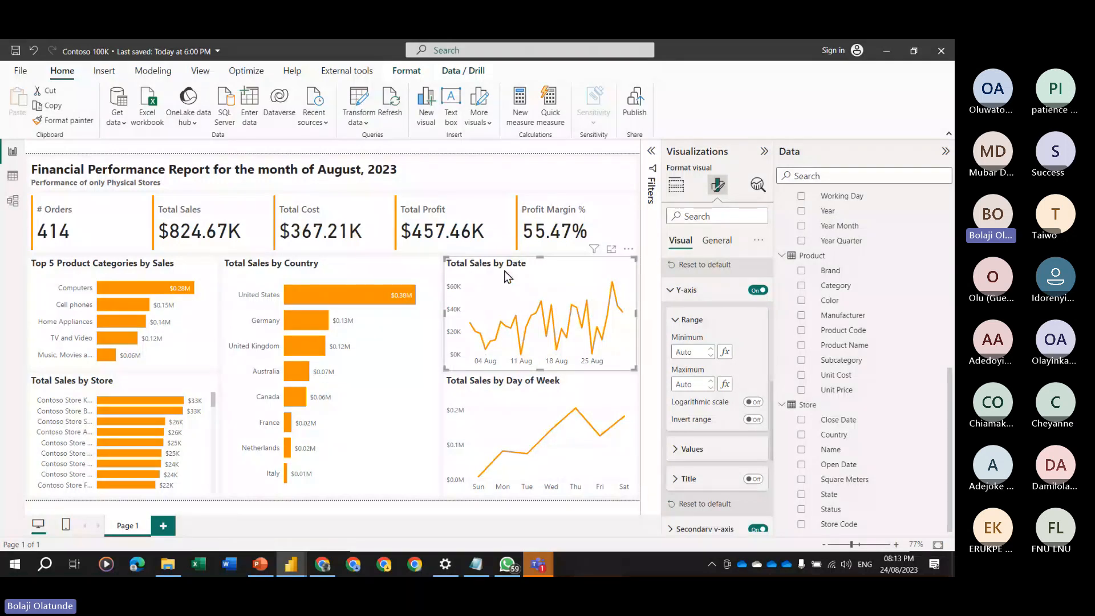
{"action": "left_click", "coordinate": [715, 242]}
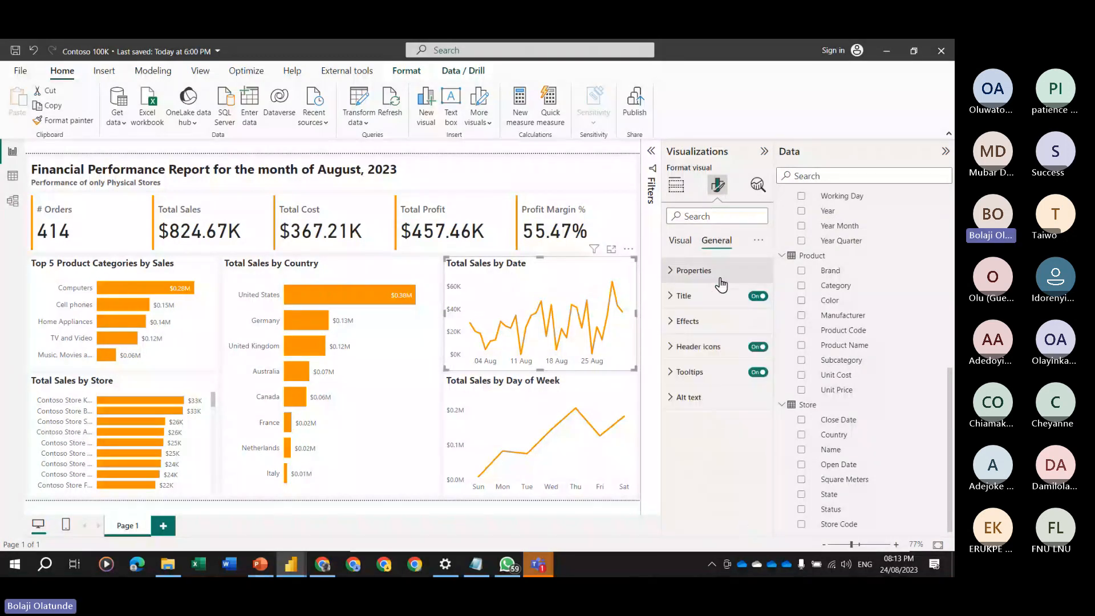
{"action": "left_click", "coordinate": [687, 296]}
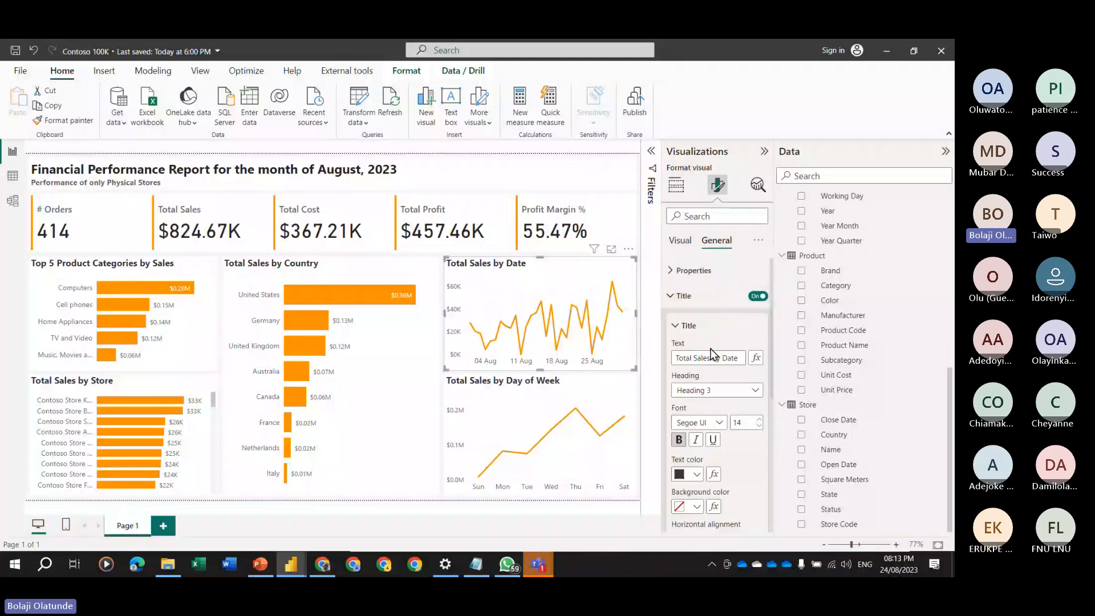
{"action": "triple_click", "coordinate": [711, 354]}
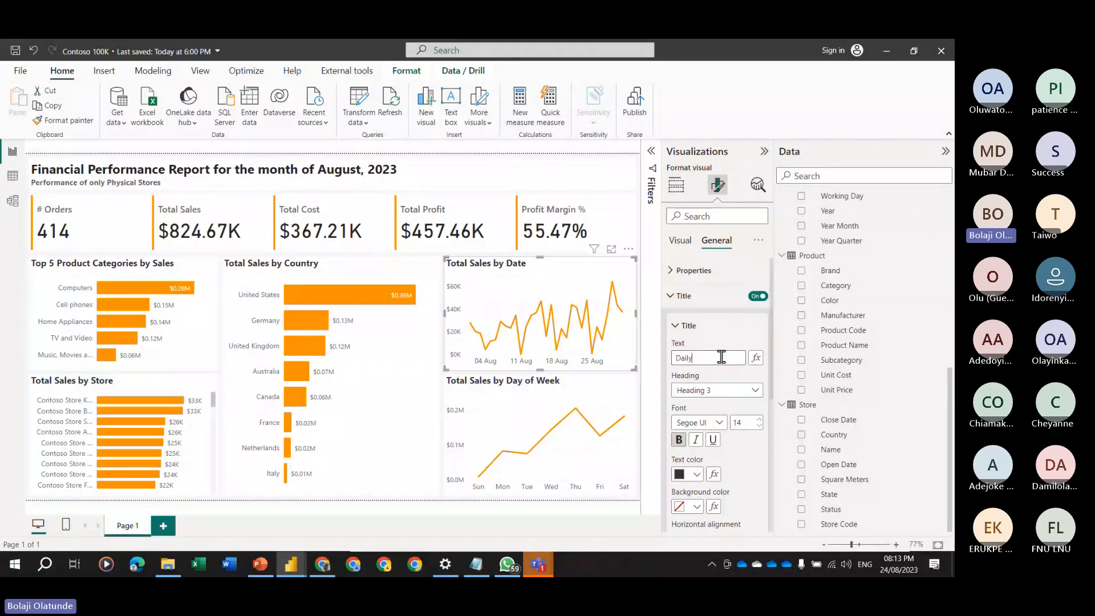
{"action": "type", "text": "Daily Sales"}
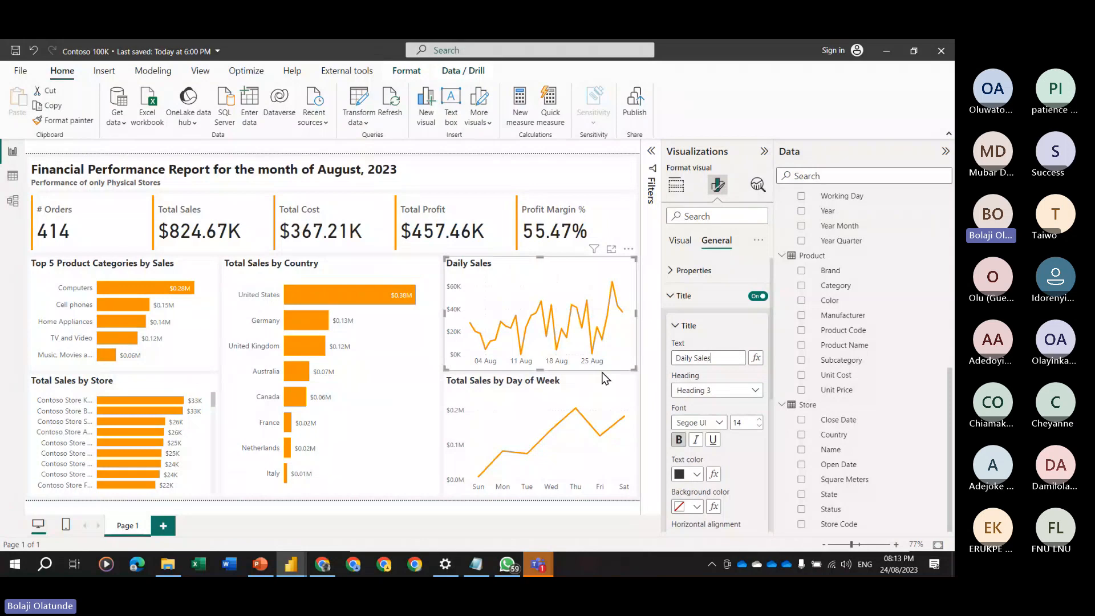
{"action": "left_click", "coordinate": [582, 381]}
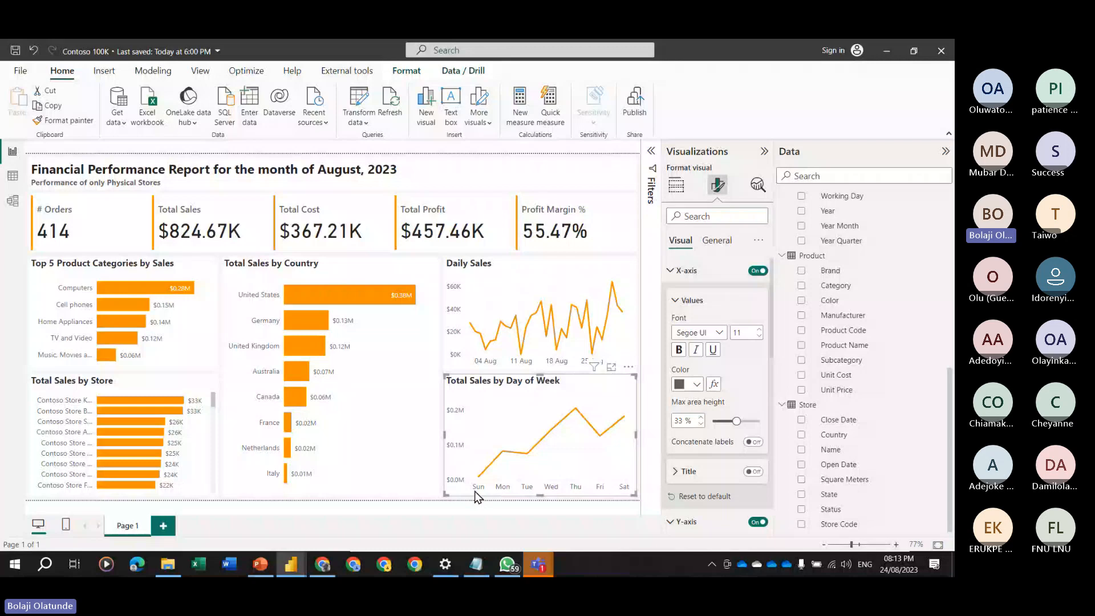
{"action": "left_click", "coordinate": [609, 158]}
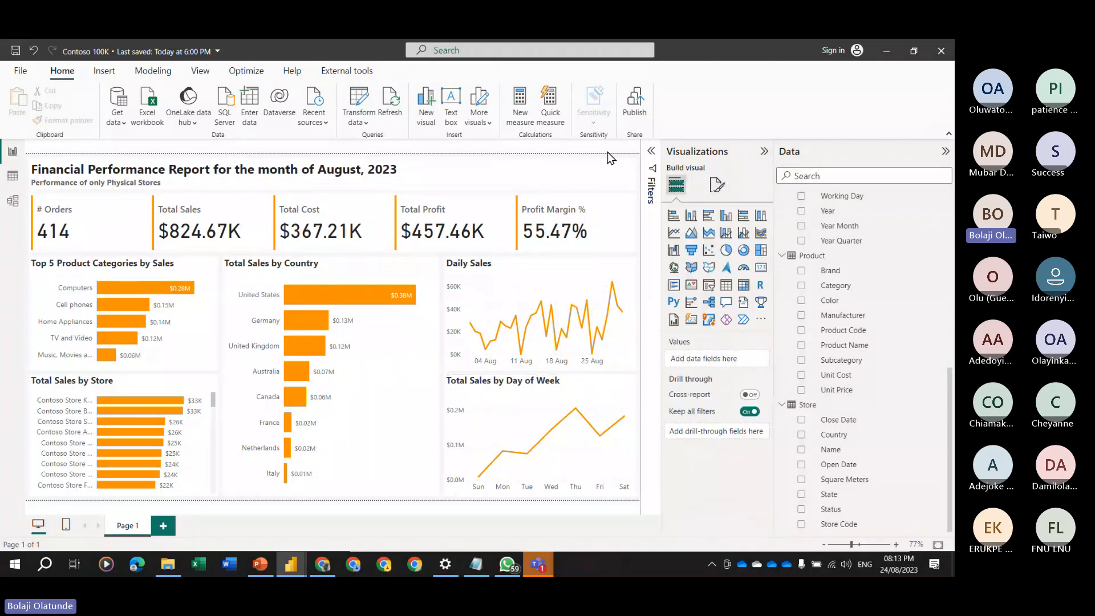
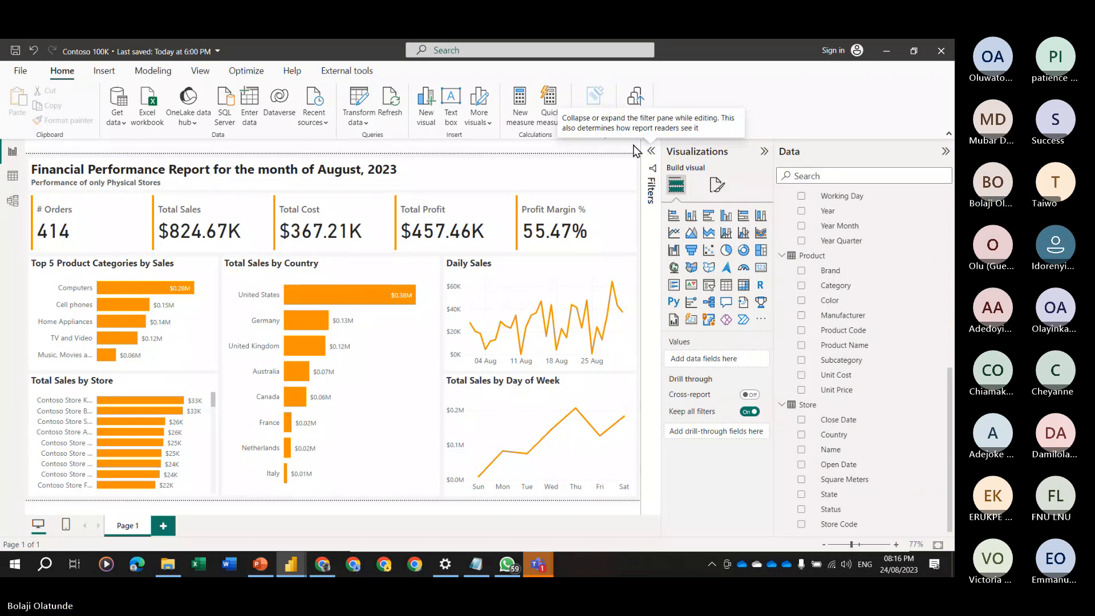
Review the page-level and all-pages filters and the filters on the Total Sales by Store chart.
{"action": "left_click", "coordinate": [758, 154]}
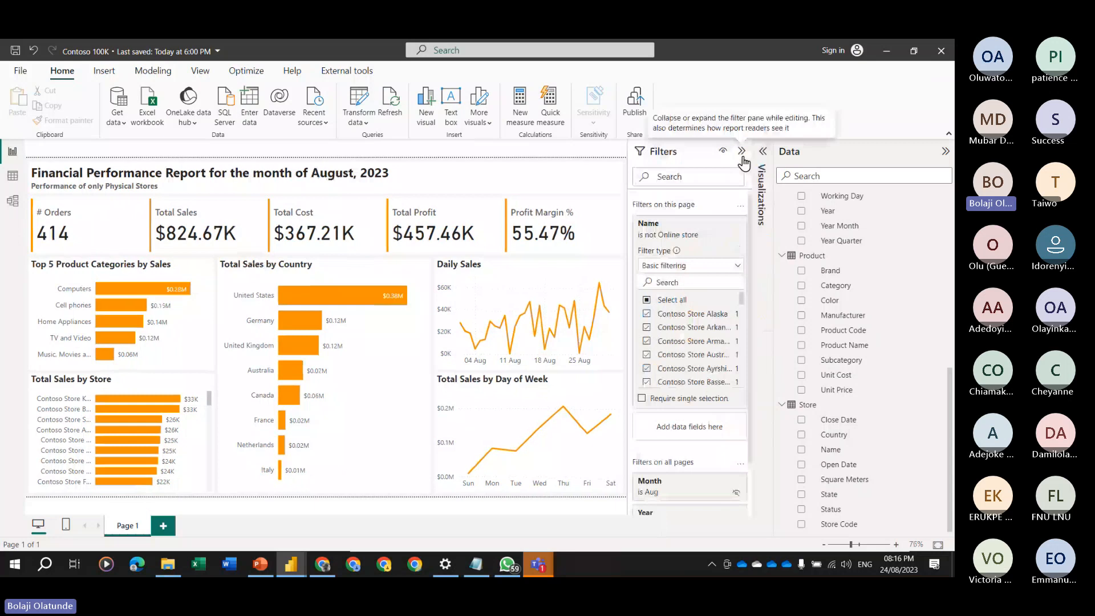
{"action": "left_click", "coordinate": [679, 239]}
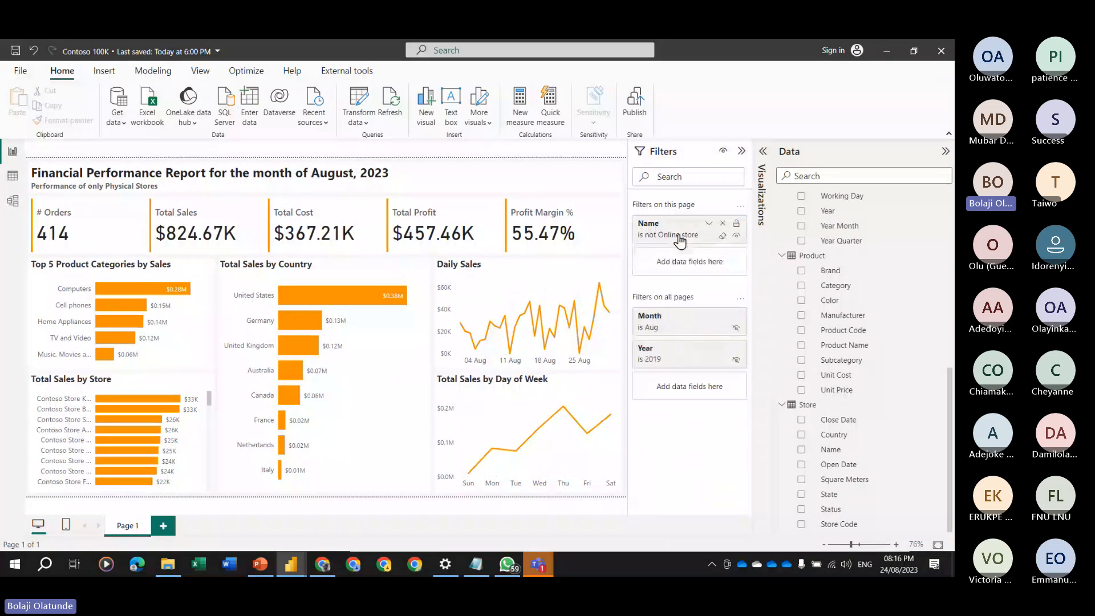
{"action": "key", "text": "ctrl"}
{"action": "key", "text": "ctrl"}
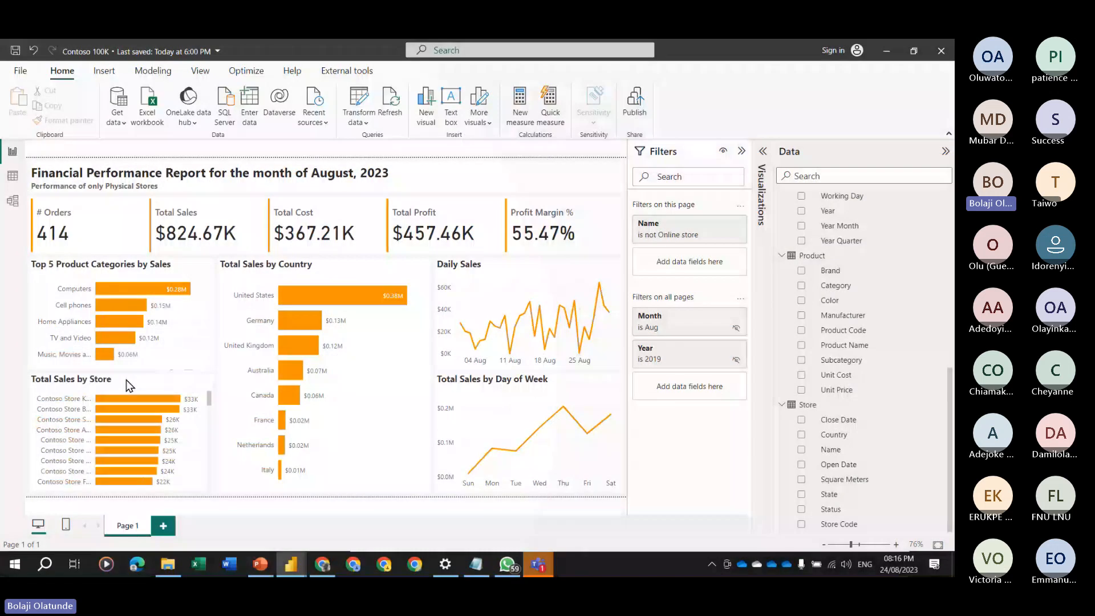
{"action": "left_click", "coordinate": [126, 380]}
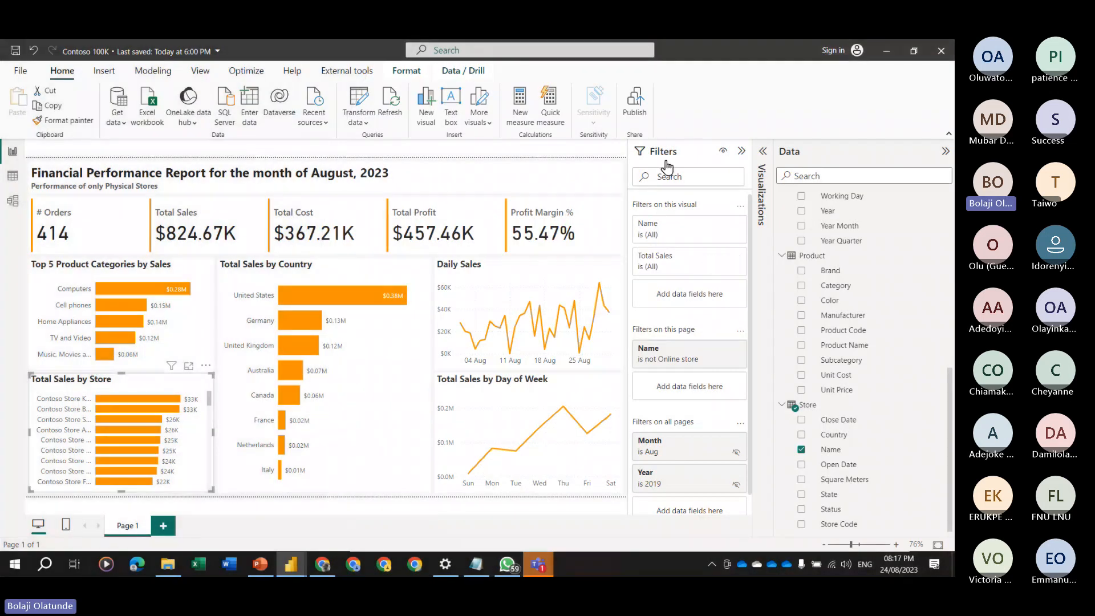
{"action": "left_click", "coordinate": [741, 150]}
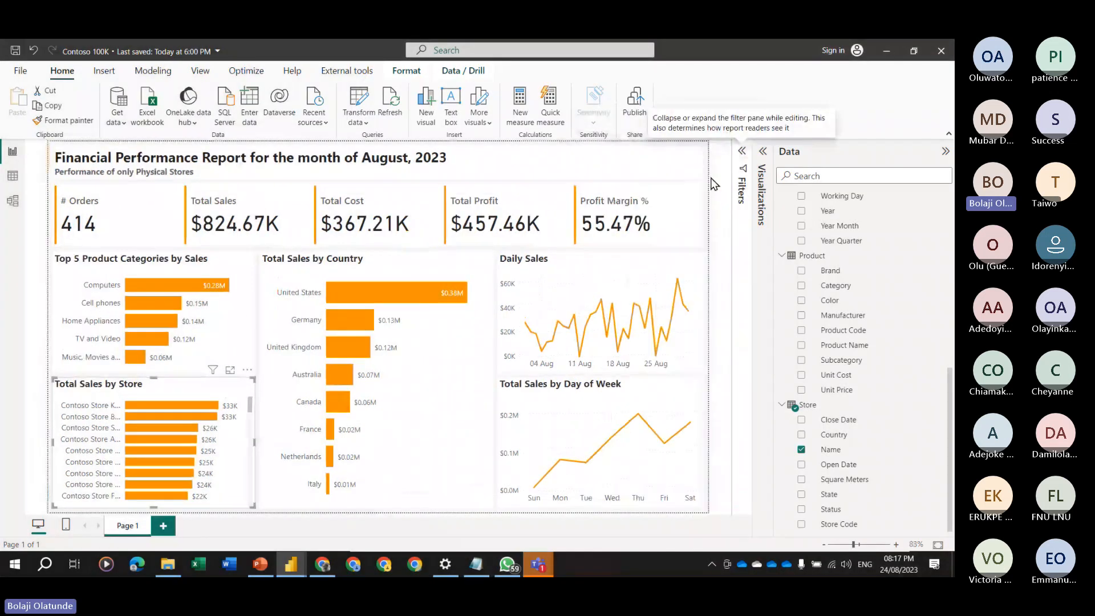
{"action": "left_click", "coordinate": [713, 184]}
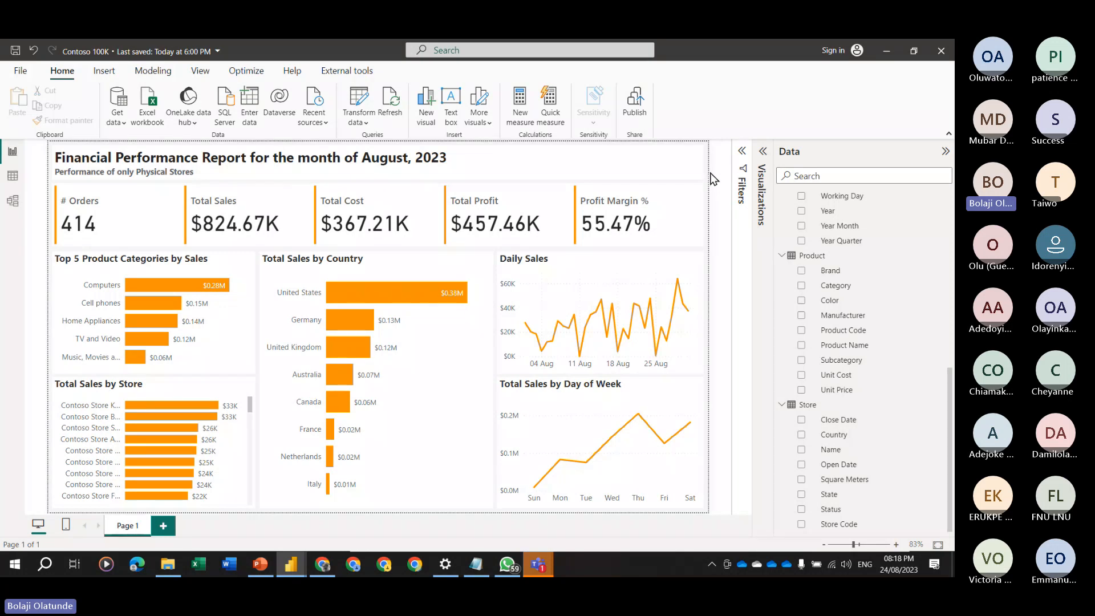
Examine the Top N filter on Category and its show-items options for the Top 5 Product Categories by Sales chart.
{"action": "left_click", "coordinate": [154, 279]}
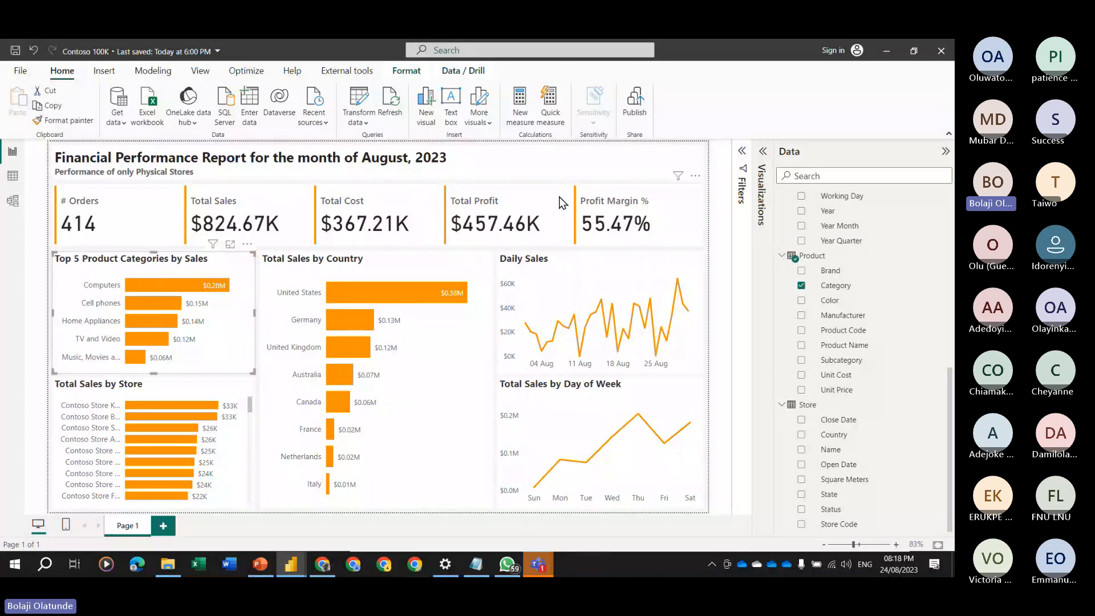
{"action": "left_click", "coordinate": [741, 167]}
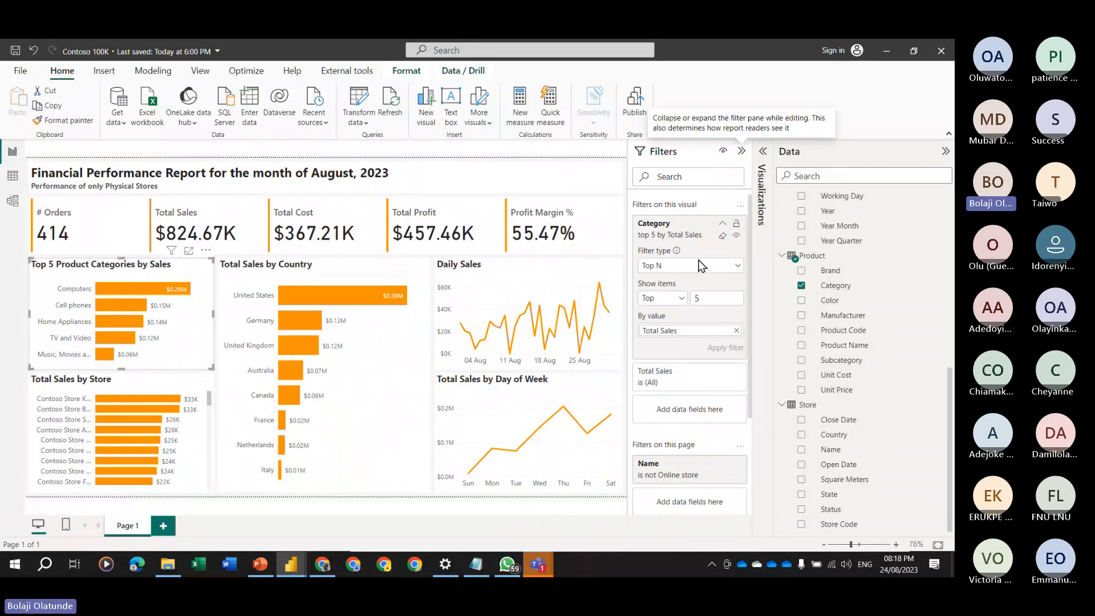
{"action": "left_click", "coordinate": [664, 301]}
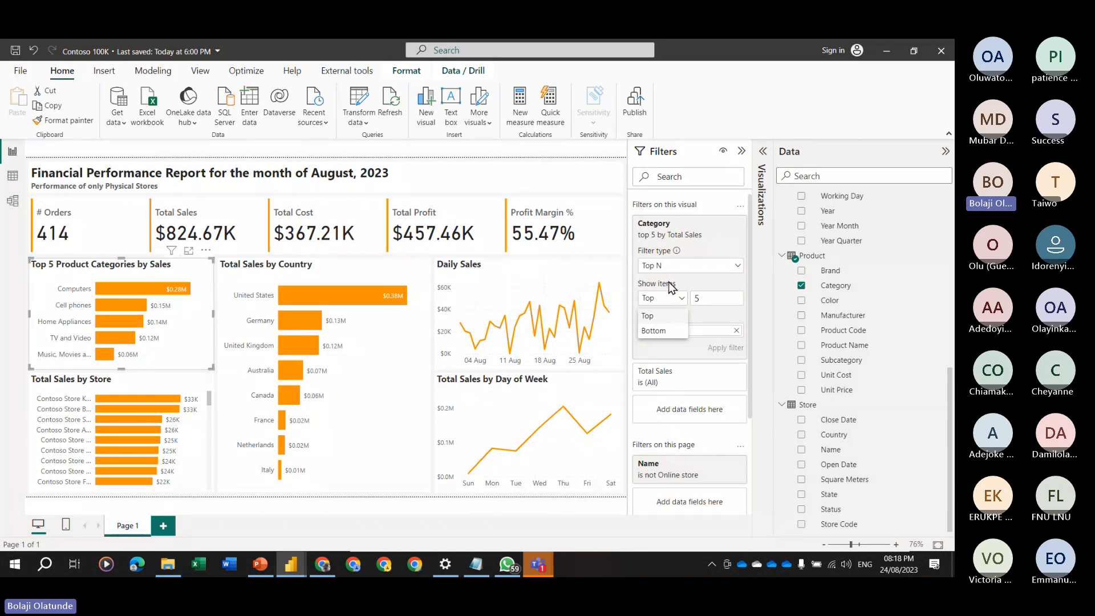
{"action": "left_click", "coordinate": [671, 287]}
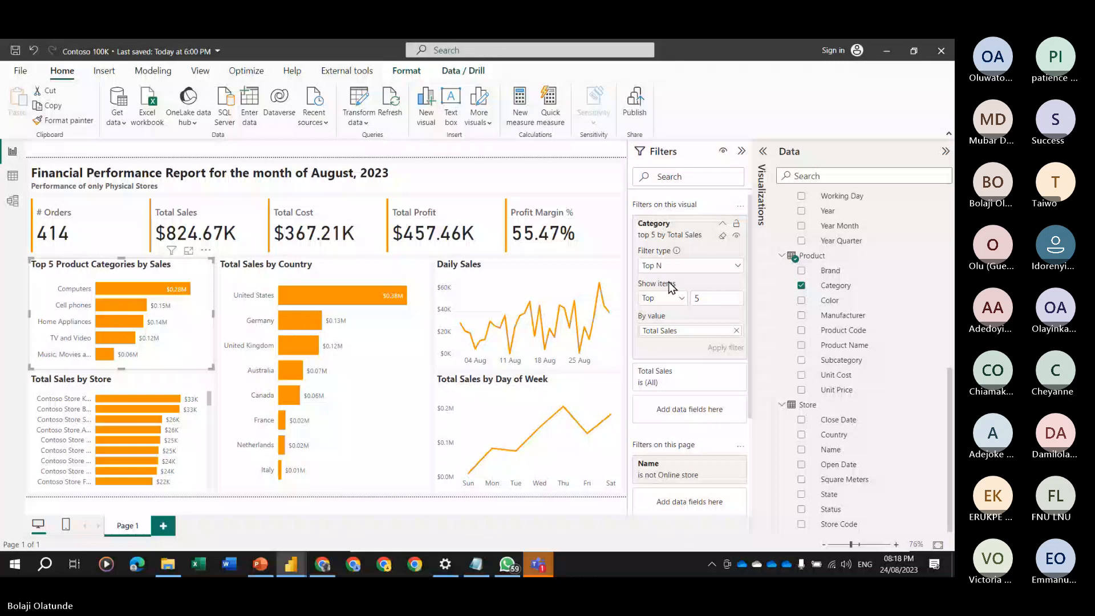
{"action": "left_click", "coordinate": [741, 151]}
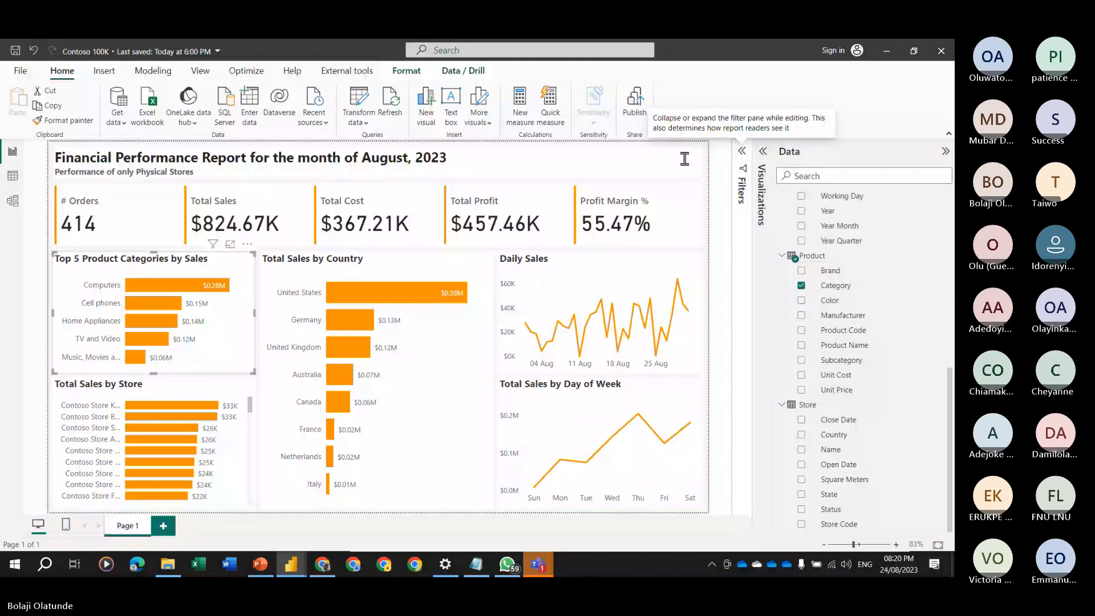
{"action": "left_click", "coordinate": [720, 159]}
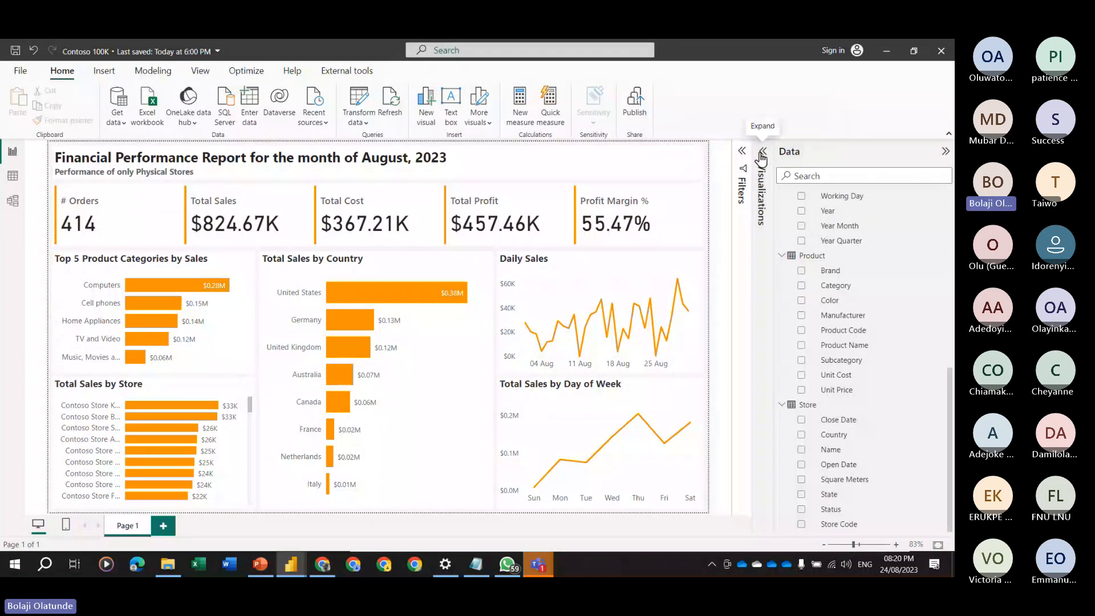
Add an empty slicer beside the report title and shrink it to fit the header above the Profit Margin % card.
{"action": "left_click", "coordinate": [762, 152]}
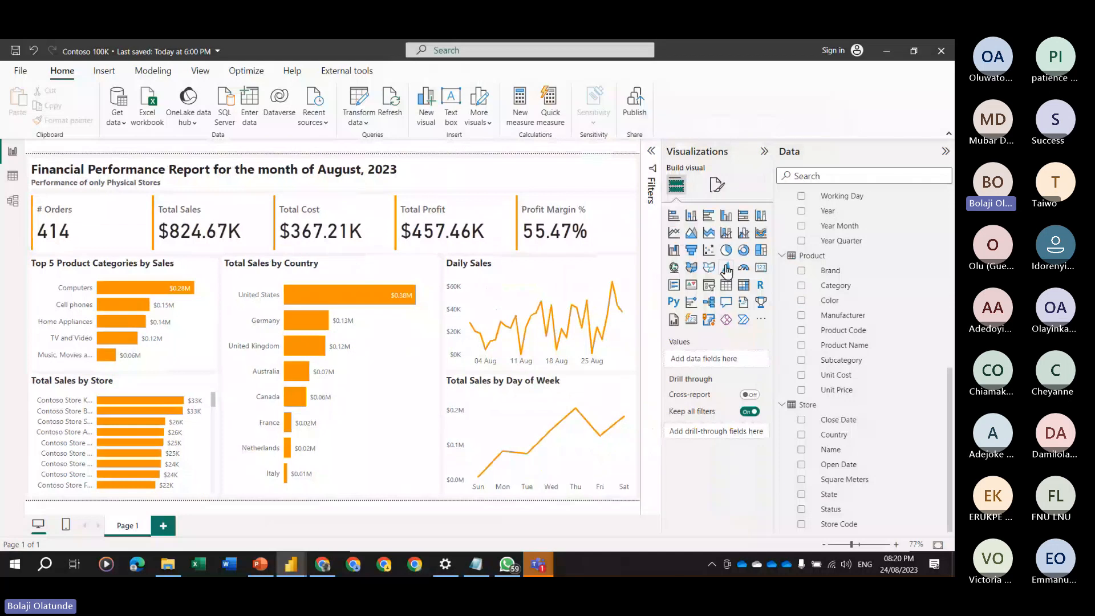
{"action": "left_click", "coordinate": [726, 268]}
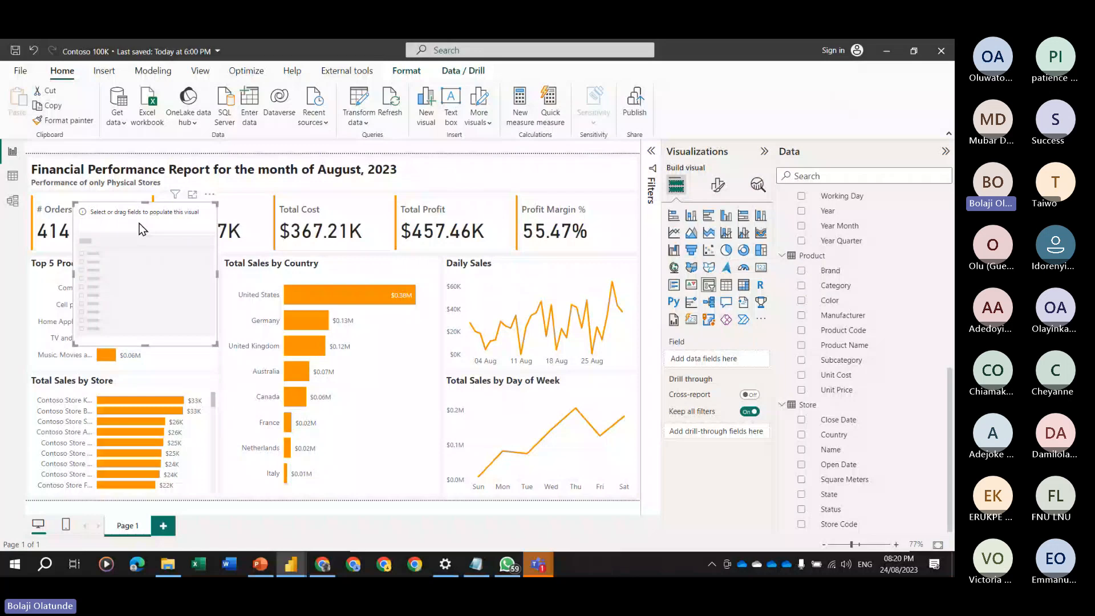
{"action": "left_click_drag", "start_coordinate": [143, 229], "coordinate": [562, 181]}
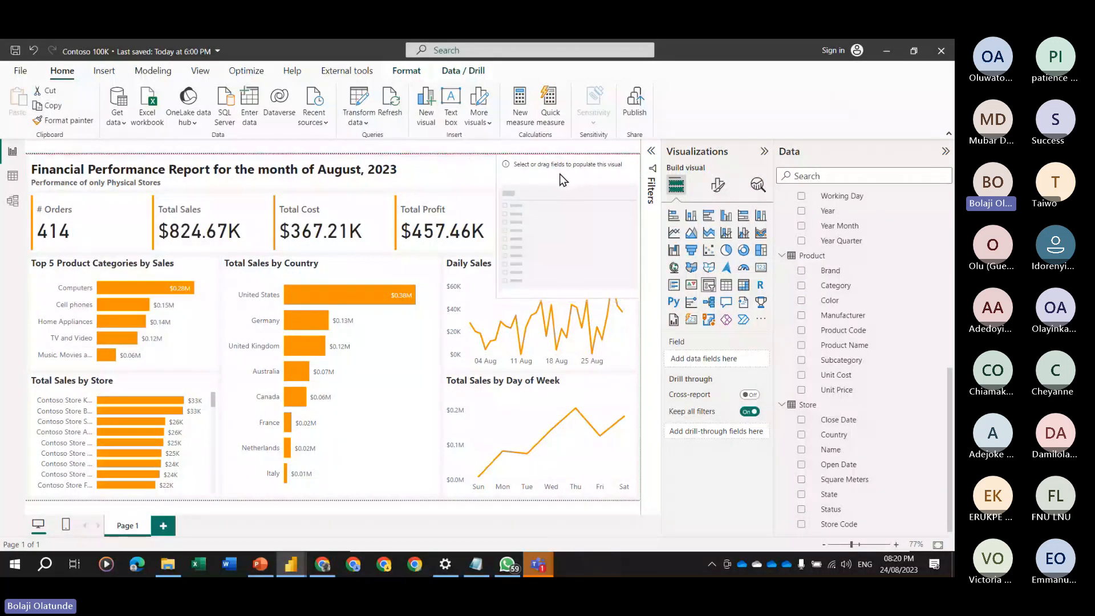
{"action": "left_click_drag", "start_coordinate": [560, 175], "coordinate": [557, 174]}
{"action": "left_click_drag", "start_coordinate": [564, 298], "coordinate": [530, 184]}
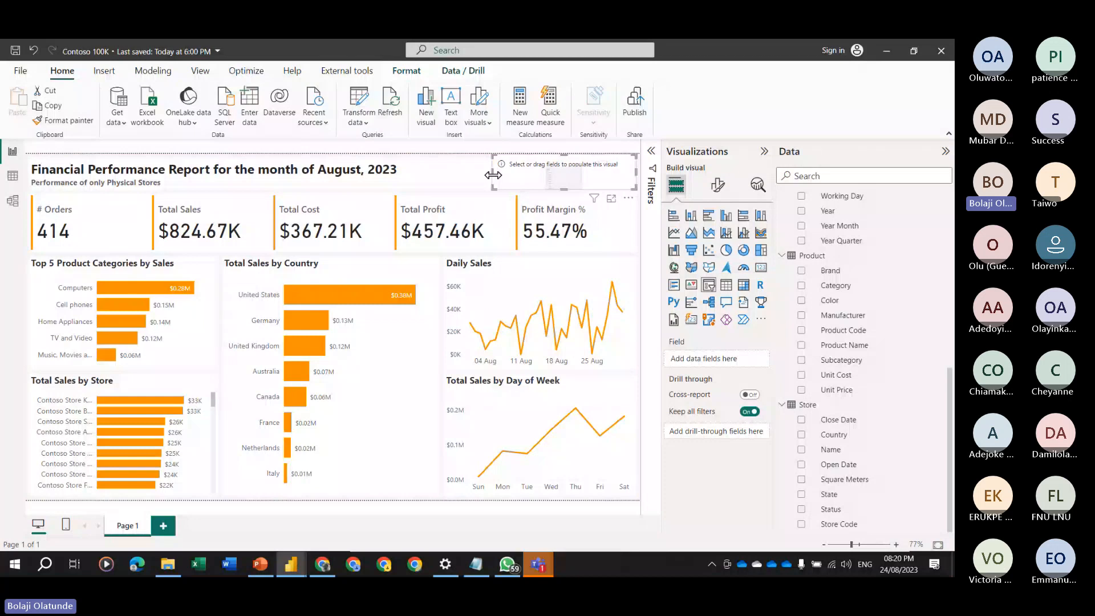
{"action": "left_click_drag", "start_coordinate": [493, 174], "coordinate": [536, 175]}
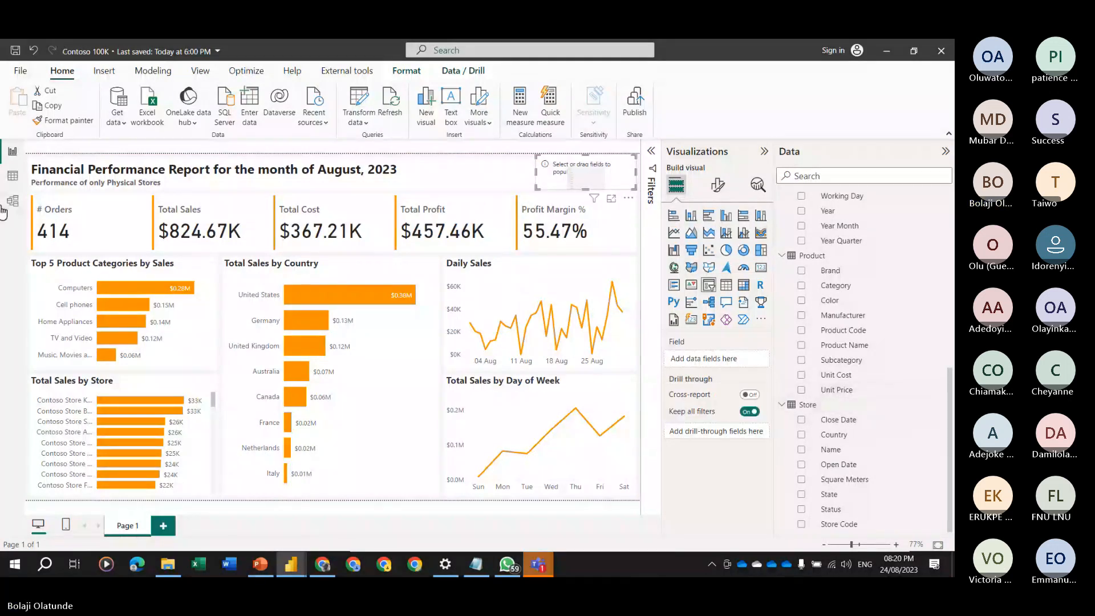
Inspect the Store table's data, search its Name column values for "onlin", and return to the report page.
{"action": "left_click", "coordinate": [11, 178]}
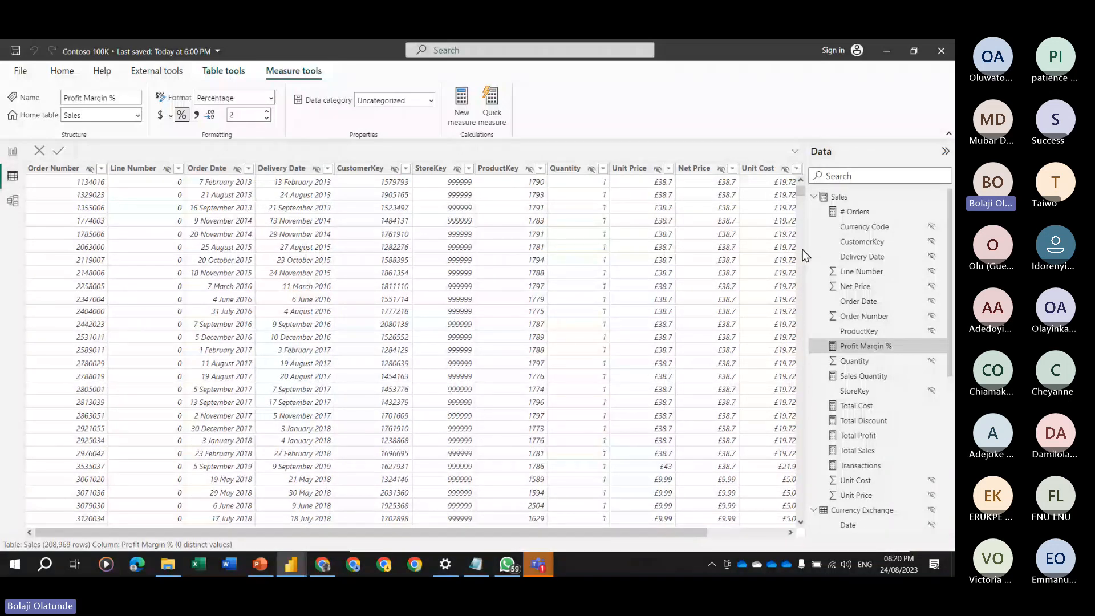
{"action": "left_click", "coordinate": [865, 514]}
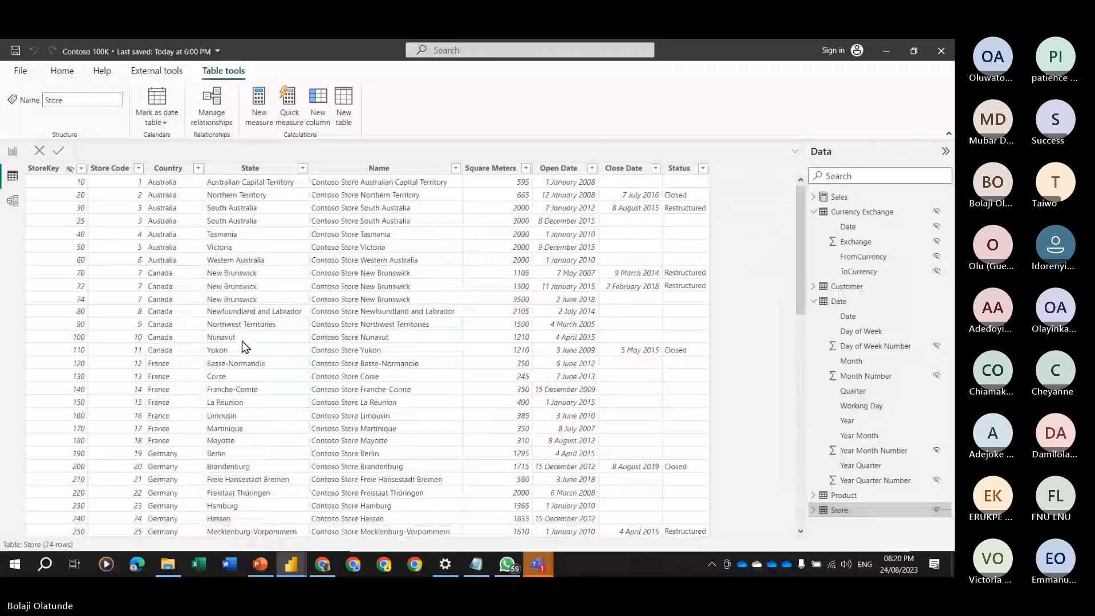
{"action": "left_click", "coordinate": [456, 168]}
{"action": "type", "text": "onlin"}
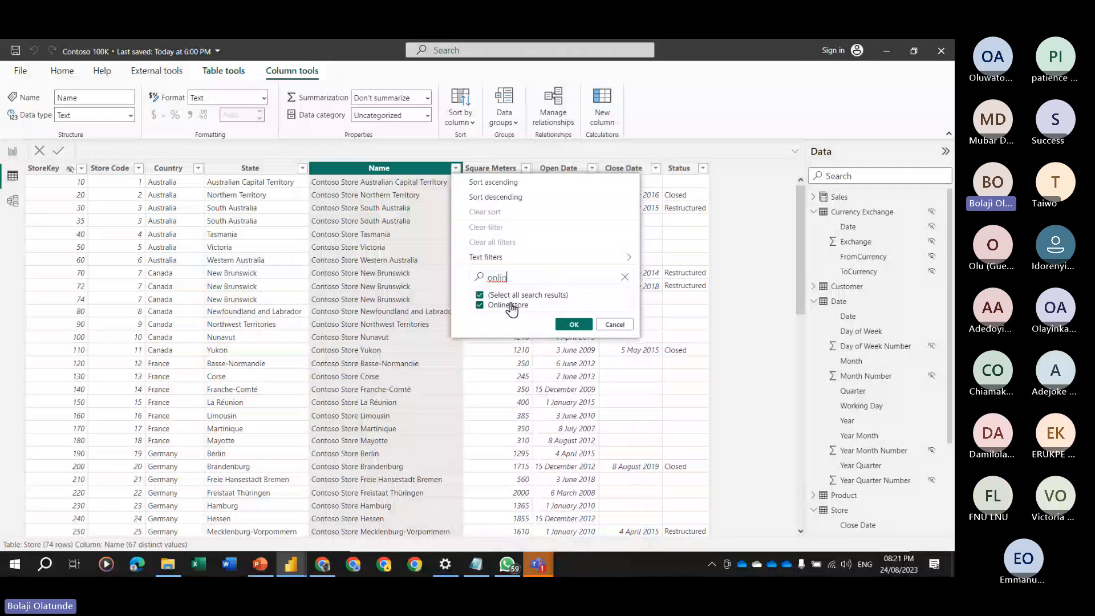
{"action": "left_click", "coordinate": [390, 169]}
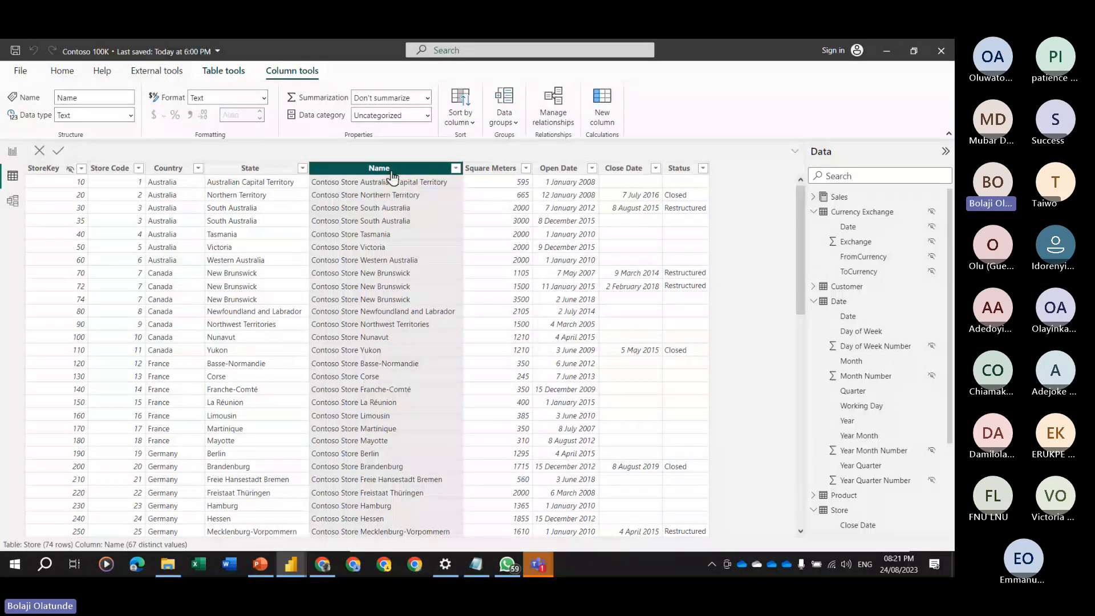
{"action": "left_click", "coordinate": [12, 153]}
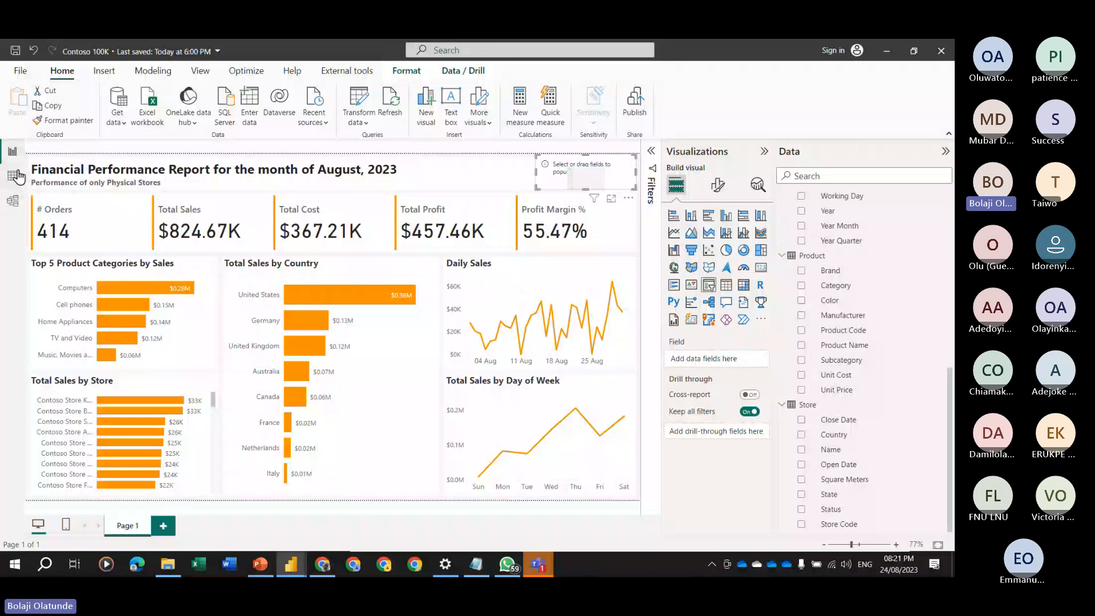
Add a calculated column to the Store table: Store Type = IF( Store[Name] = "Online Store", "Online Store", "Physical Store" ), and check its distinct values.
{"action": "left_click", "coordinate": [13, 177]}
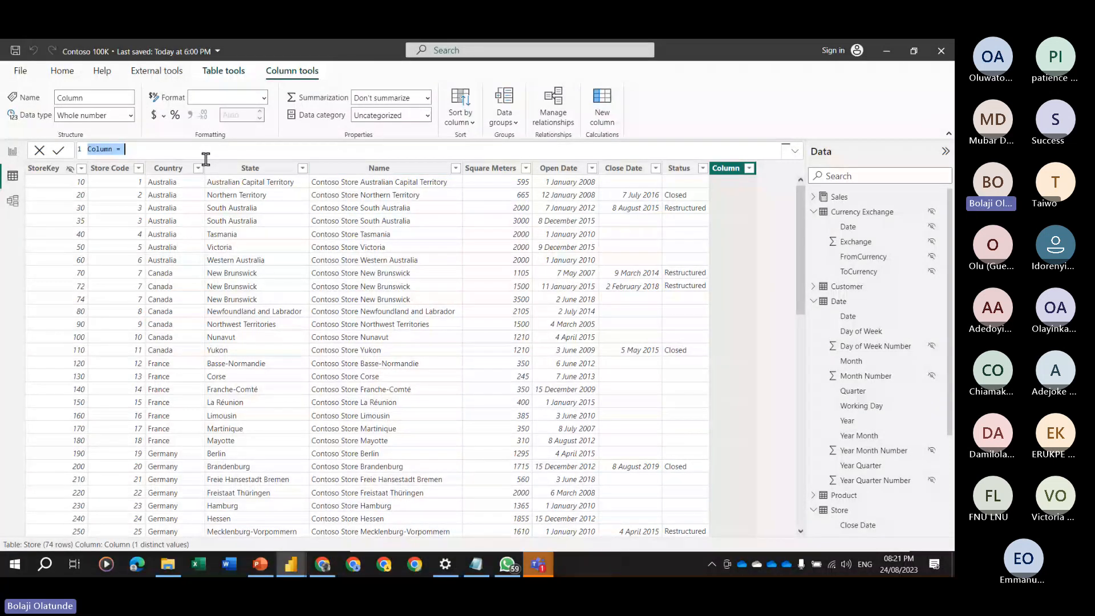
{"action": "type", "text": "Store Type"}
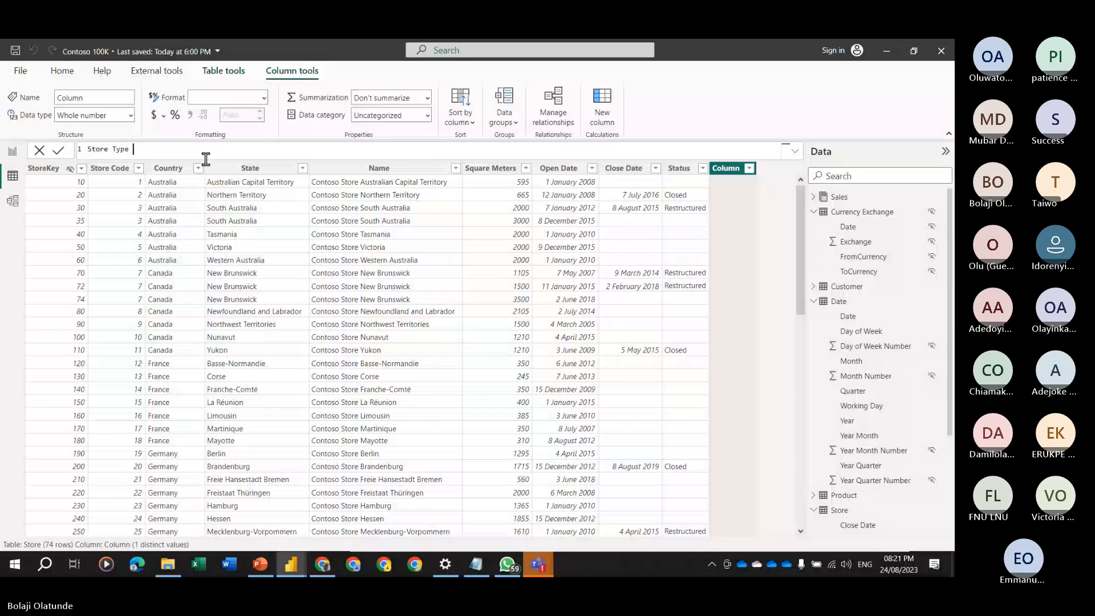
{"action": "type", "text": " = IF( store[Name] ="}
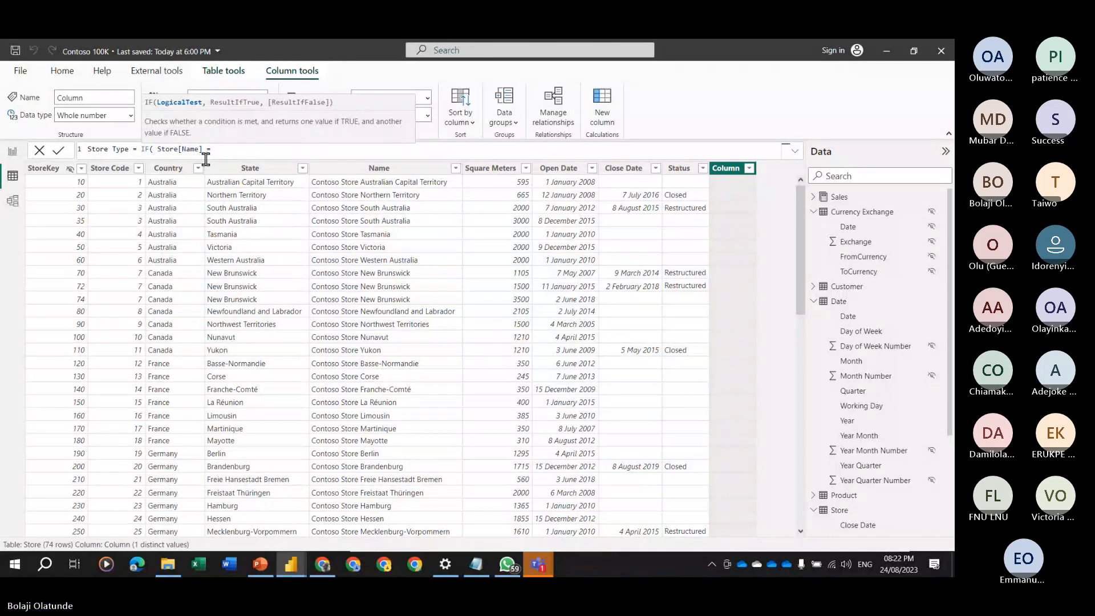
{"action": "type", "text": " \"Online Strore\", \""}
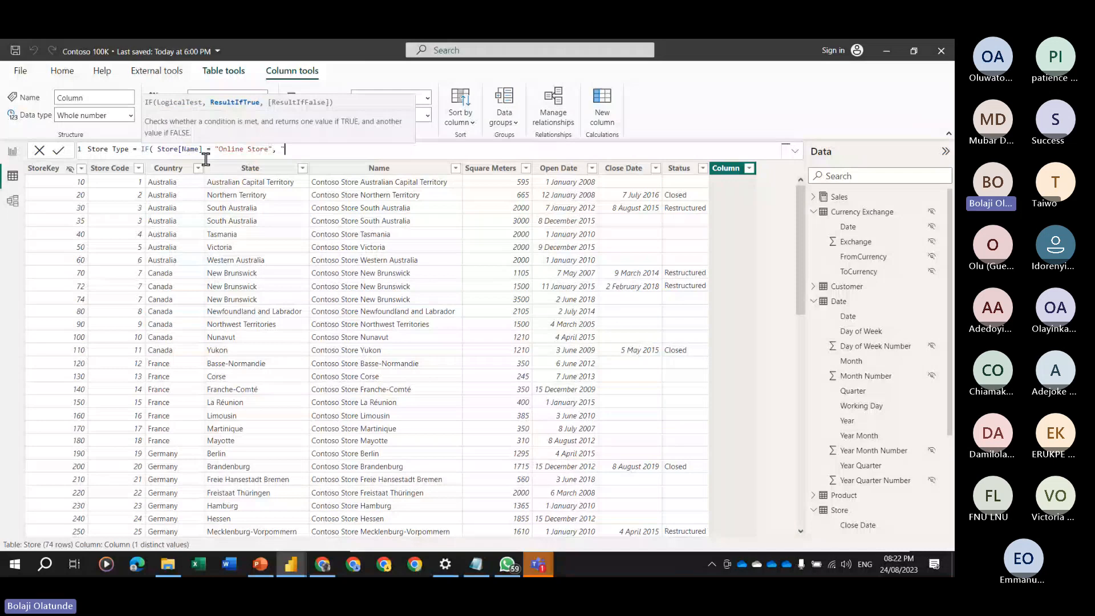
{"action": "type", "text": "Online Store\", \"Physical\" )"}
{"action": "key", "text": "Left"}
{"action": "key", "text": "Left"}
{"action": "key", "text": "Left"}
{"action": "key", "text": "Left"}
{"action": "key", "text": "Left"}
{"action": "key", "text": "Left"}
{"action": "key", "text": "Left"}
{"action": "key", "text": "Left"}
{"action": "key", "text": "Left"}
{"action": "key", "text": "Left"}
{"action": "key", "text": "Left"}
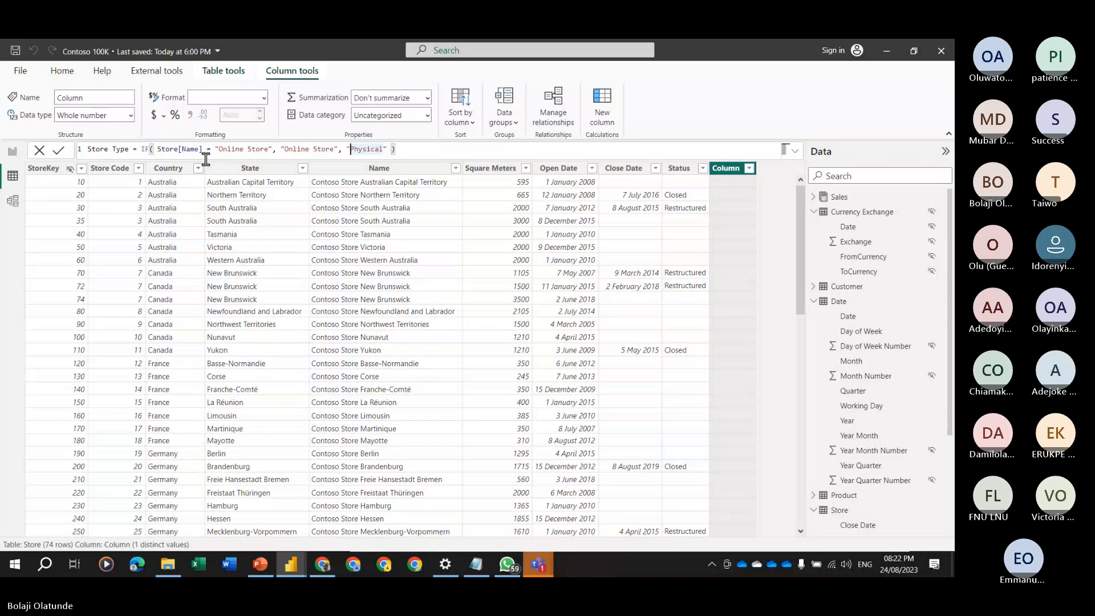
{"action": "type", "text": "Store"}
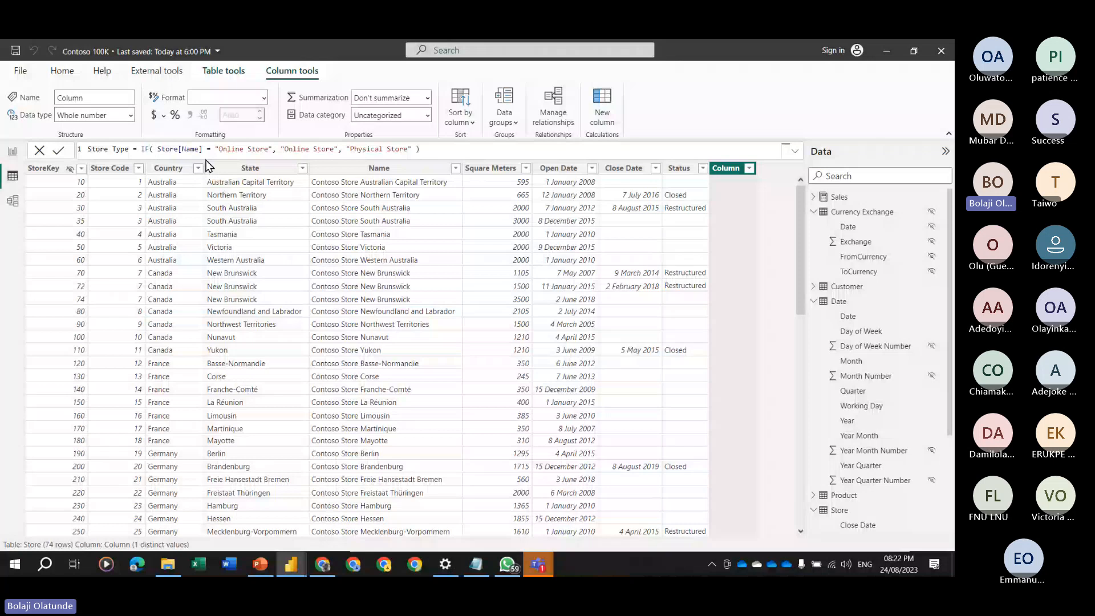
{"action": "key", "text": "Return"}
{"action": "left_click", "coordinate": [760, 168]}
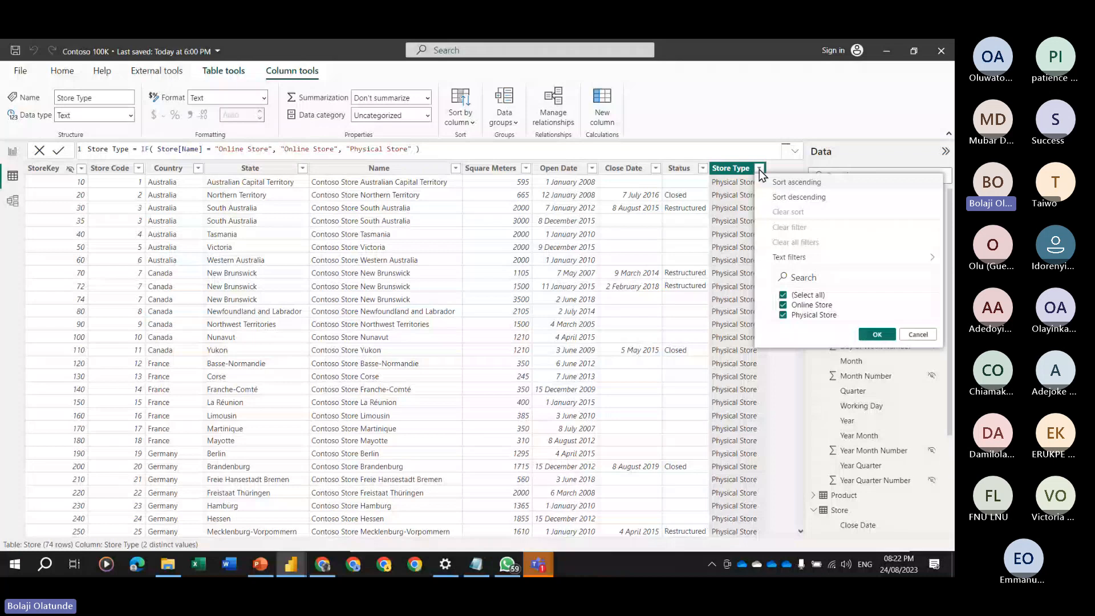
Fill the empty slicer on the report page with the Store Type field as a Dropdown and select Physical Store.
{"action": "left_click", "coordinate": [12, 152]}
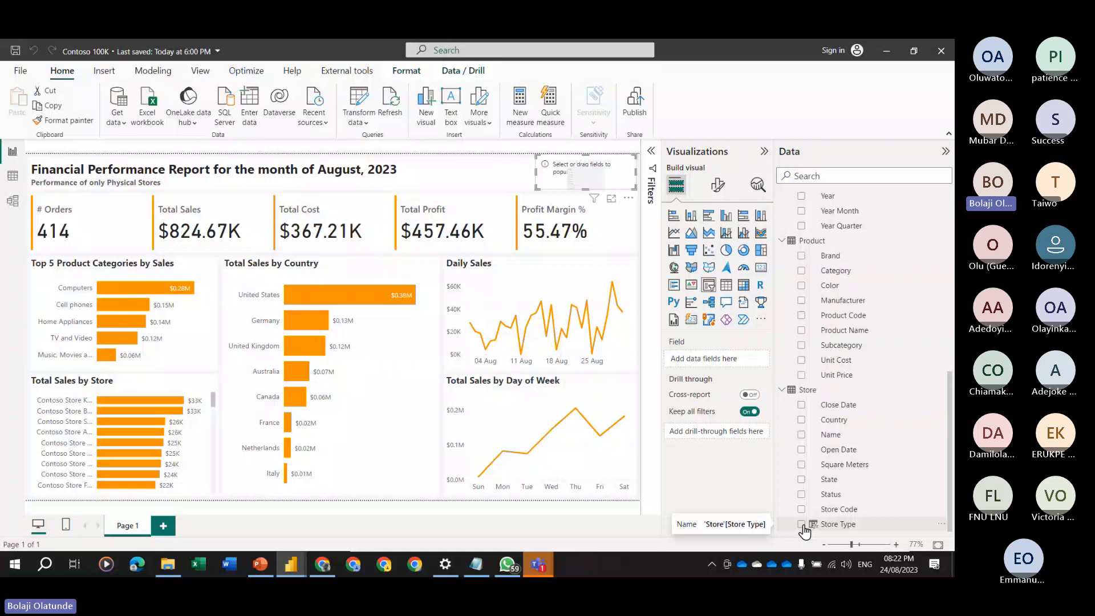
{"action": "left_click_drag", "start_coordinate": [804, 531], "coordinate": [742, 359]}
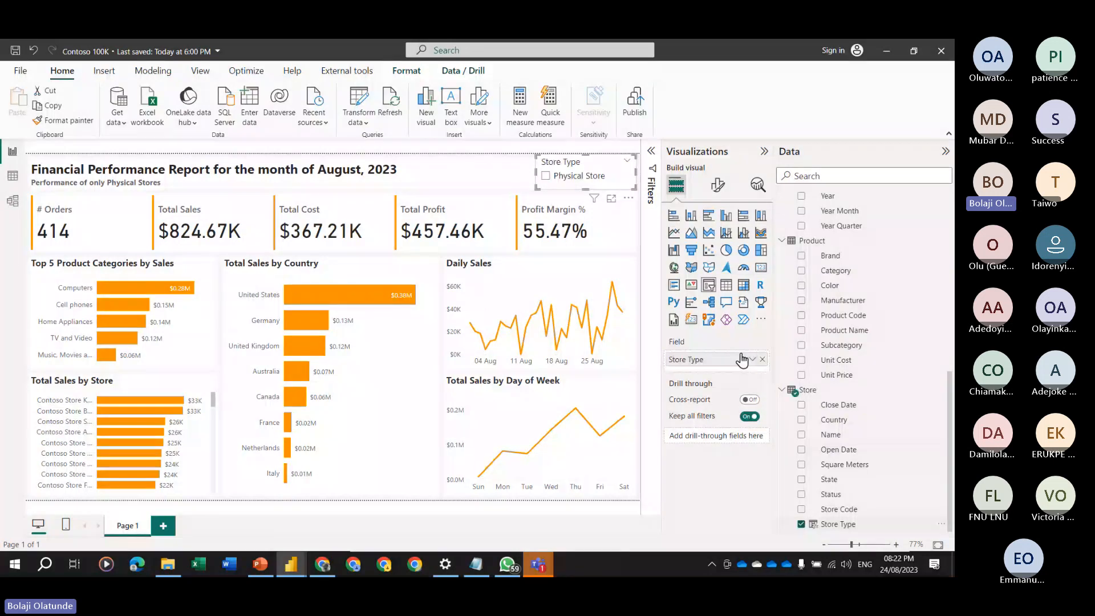
{"action": "left_click", "coordinate": [717, 186]}
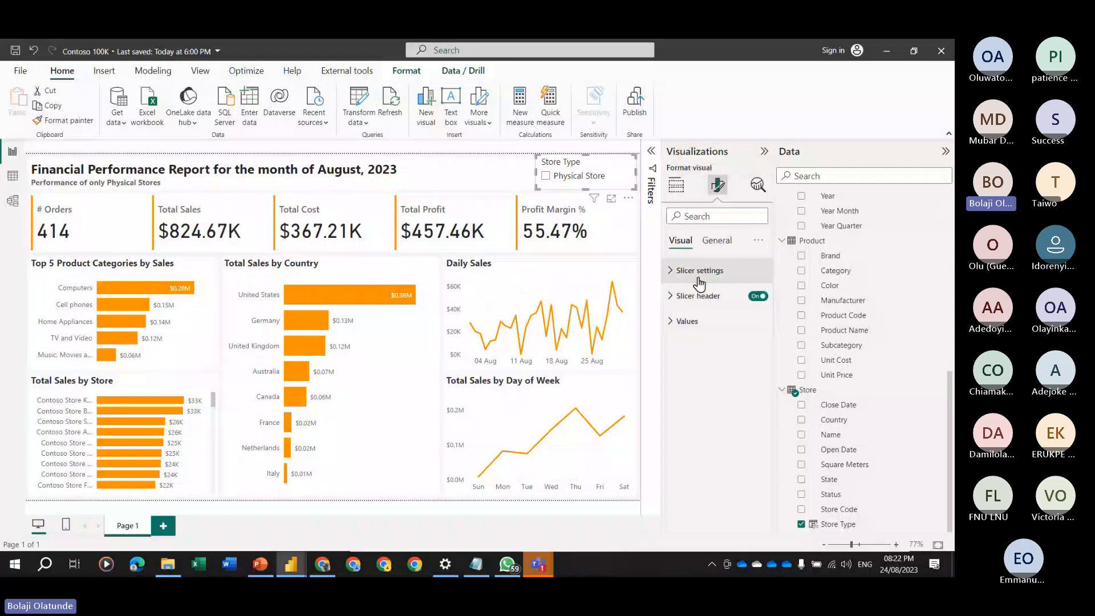
{"action": "left_click", "coordinate": [699, 272]}
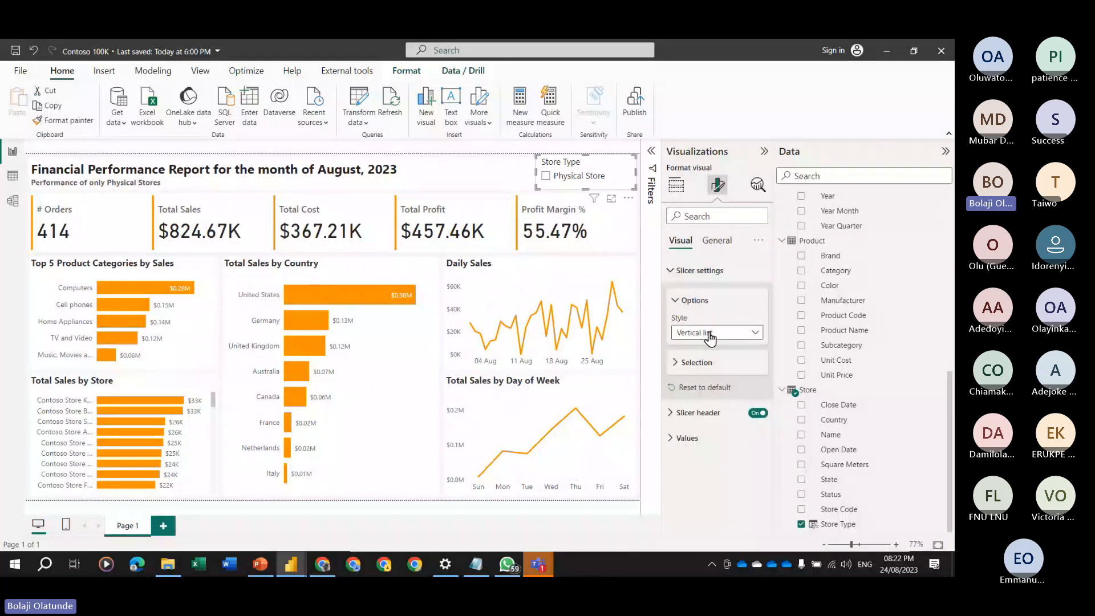
{"action": "left_click", "coordinate": [710, 337]}
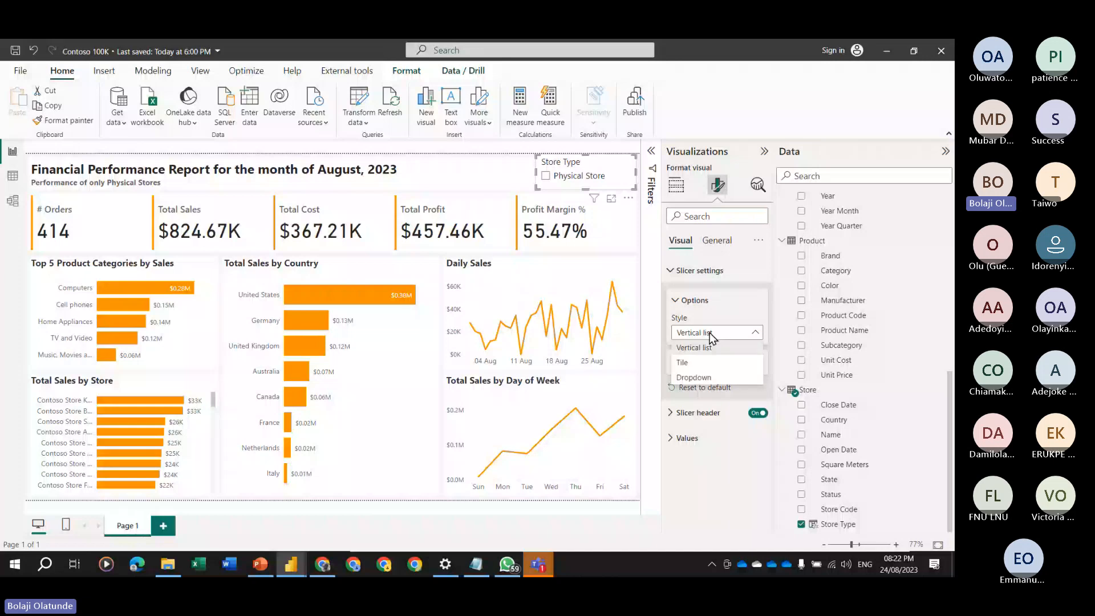
{"action": "left_click", "coordinate": [694, 377]}
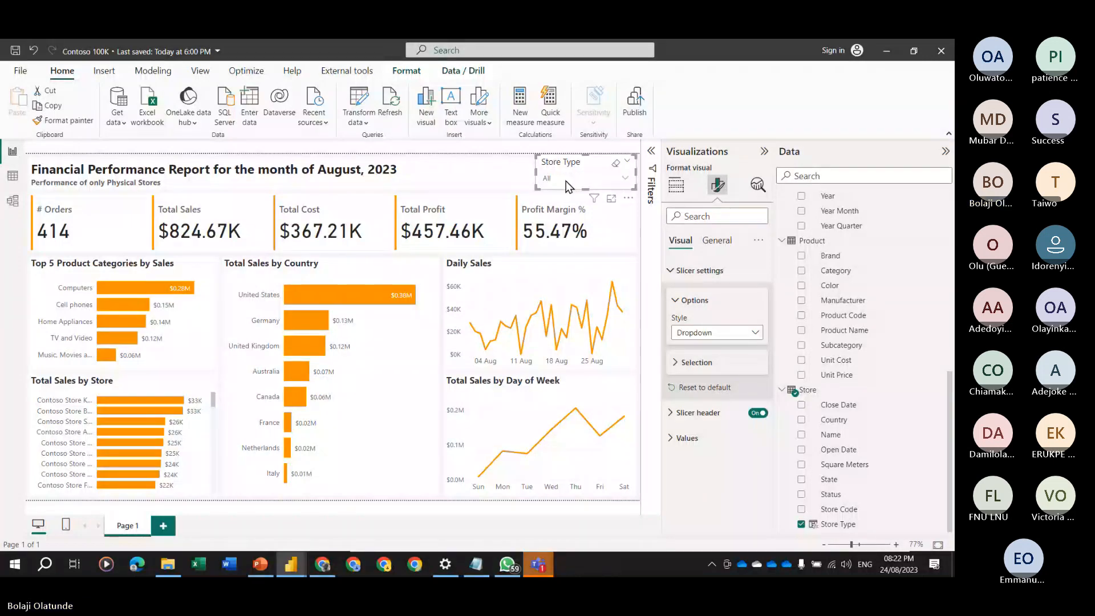
{"action": "left_click", "coordinate": [460, 157]}
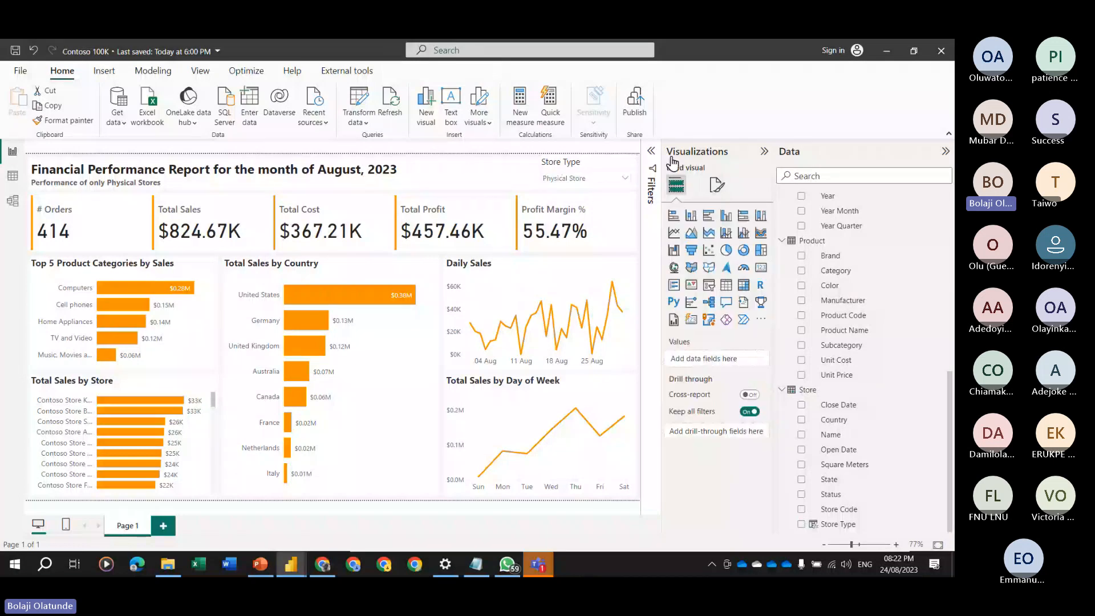
Clear the page-level filter on the store Name field.
{"action": "left_click", "coordinate": [548, 163]}
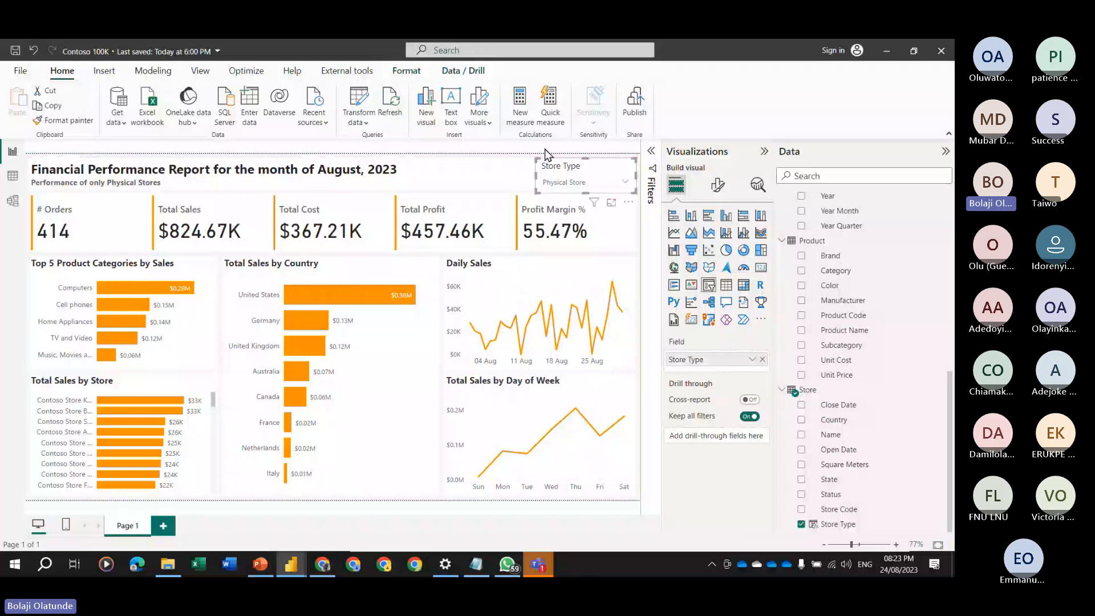
{"action": "left_click", "coordinate": [545, 149]}
{"action": "left_click", "coordinate": [651, 164]}
{"action": "left_click", "coordinate": [632, 235]}
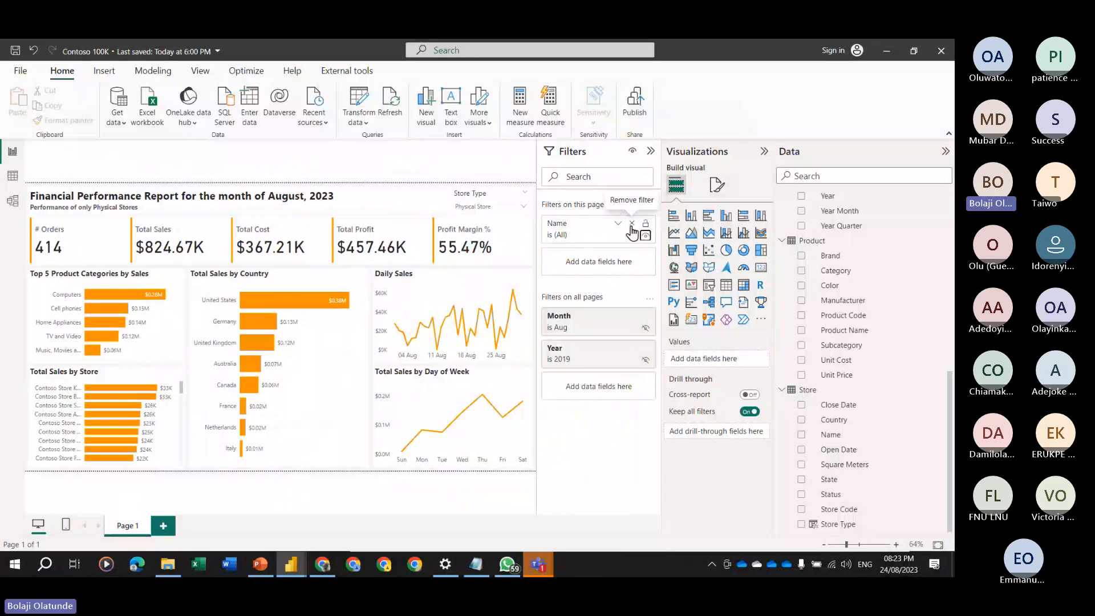
{"action": "left_click", "coordinate": [651, 151]}
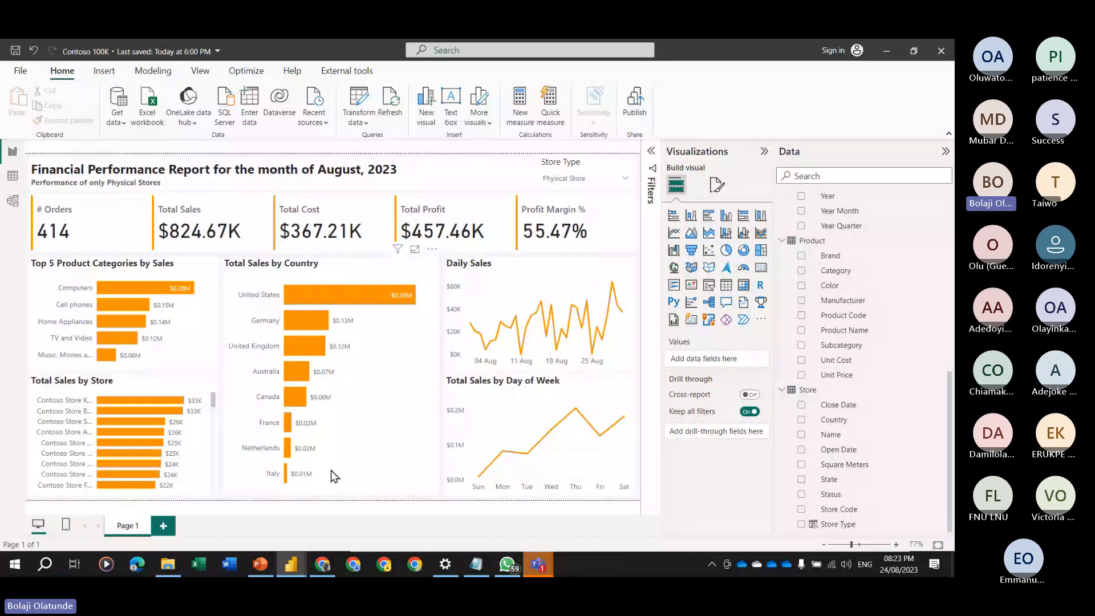
Switch to PowerPoint, examine the report wireframe on slide 22, especially its Sales/Profit by Product box, and return to the Contoso 100K report in Power BI.
{"action": "key", "text": "alt+Tab"}
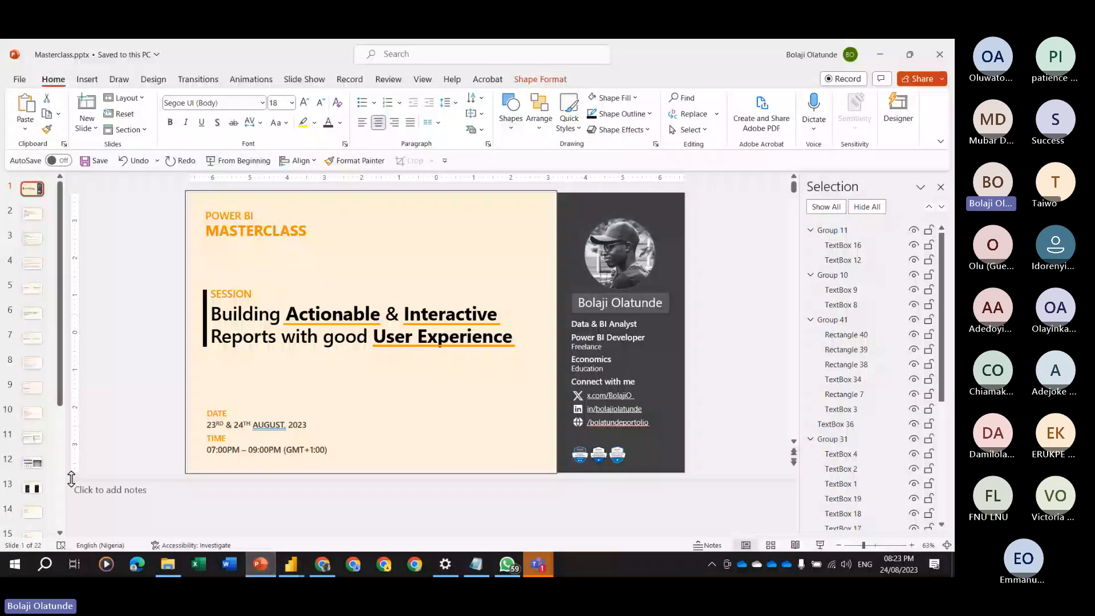
{"action": "scroll", "coordinate": [32, 502], "scroll_direction": "down", "scroll_amount": 3}
{"action": "left_click", "coordinate": [30, 523]}
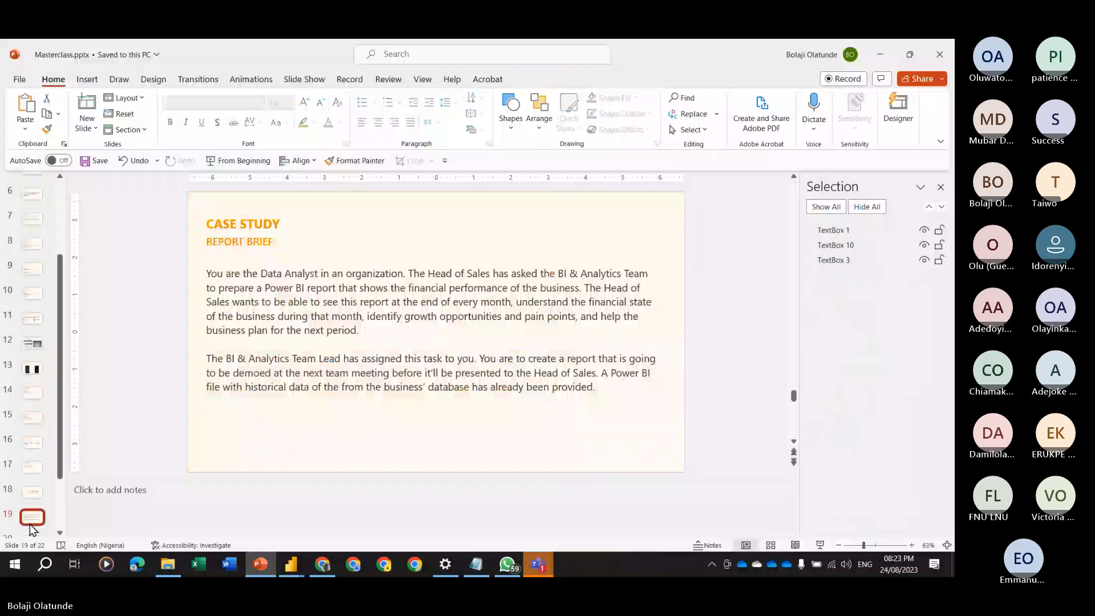
{"action": "scroll", "coordinate": [30, 524], "scroll_direction": "down", "scroll_amount": 2}
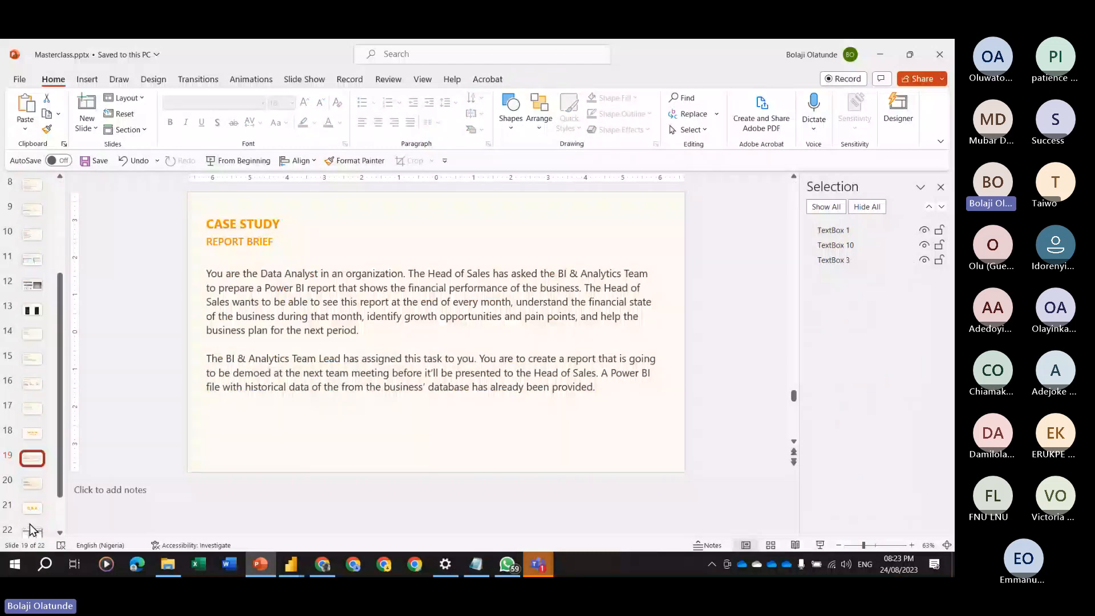
{"action": "scroll", "coordinate": [32, 530], "scroll_direction": "down", "scroll_amount": 1}
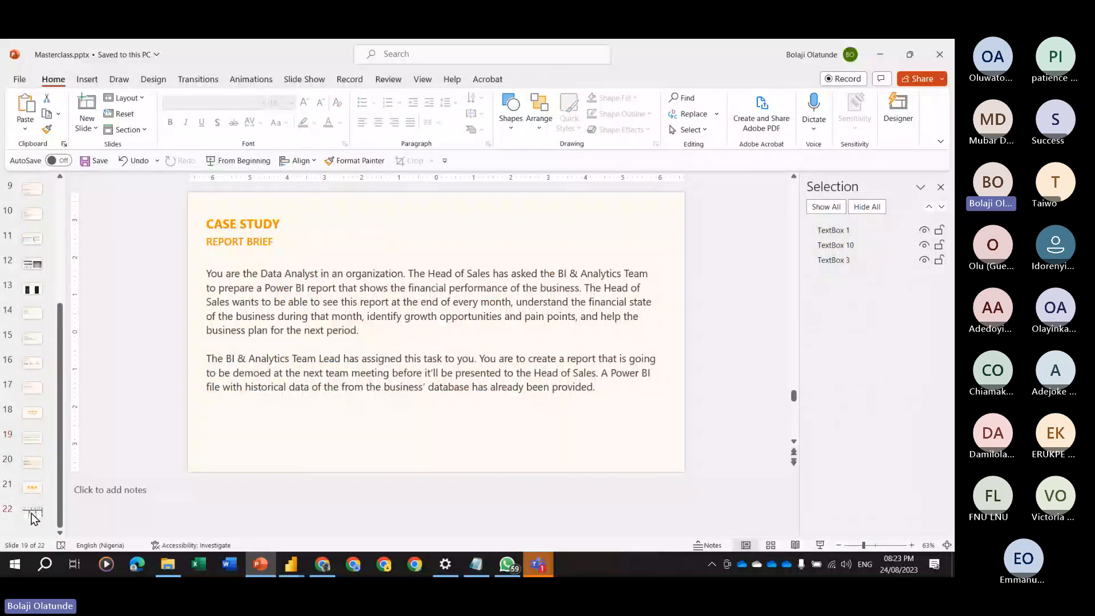
{"action": "left_click", "coordinate": [32, 513]}
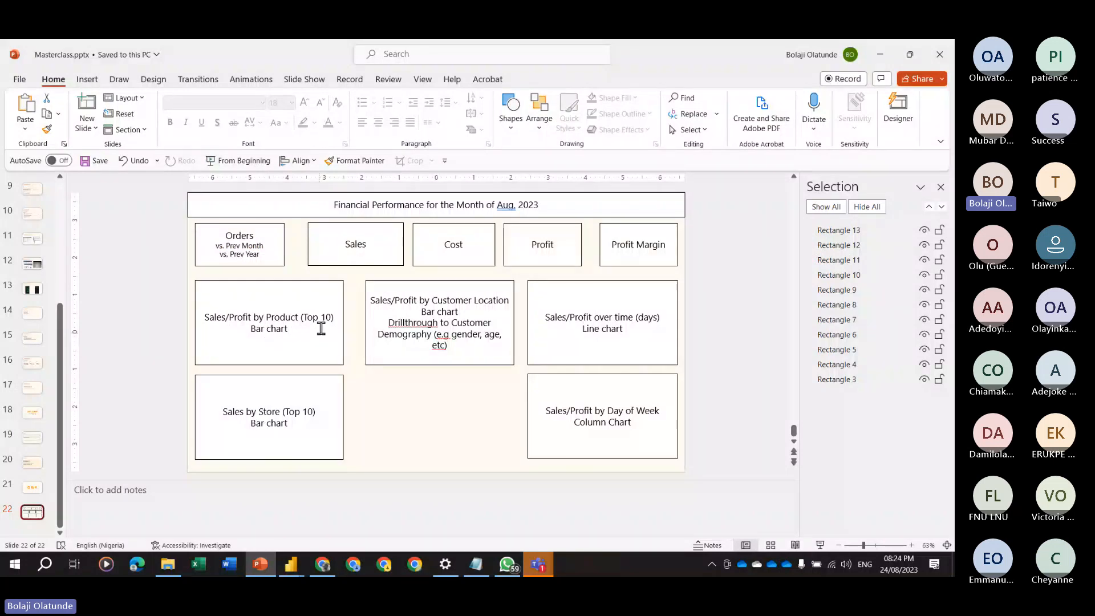
{"action": "left_click", "coordinate": [343, 324]}
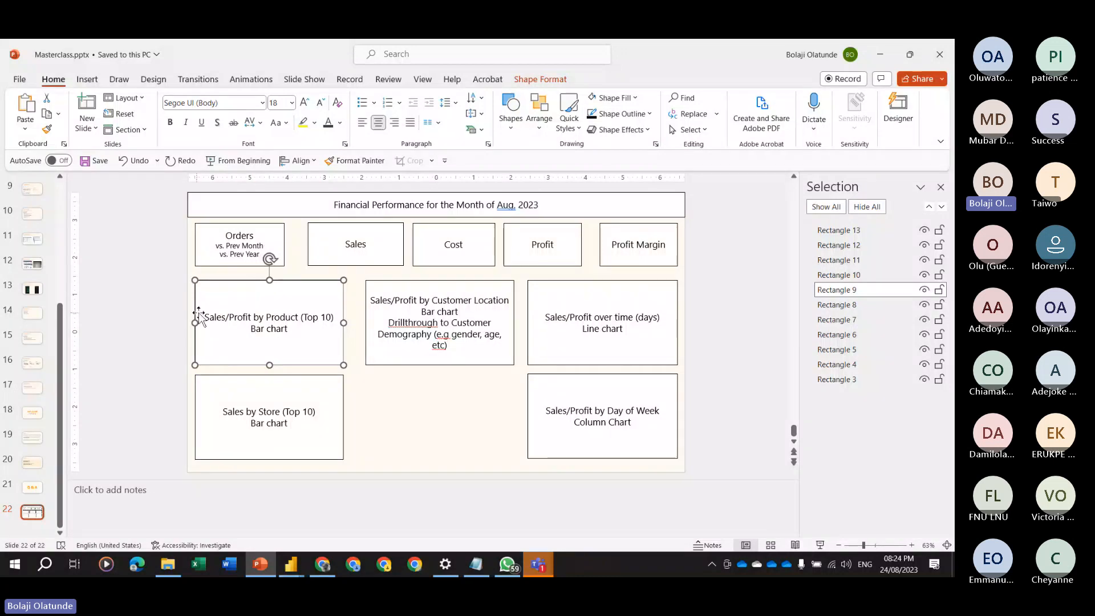
{"action": "left_click", "coordinate": [218, 316]}
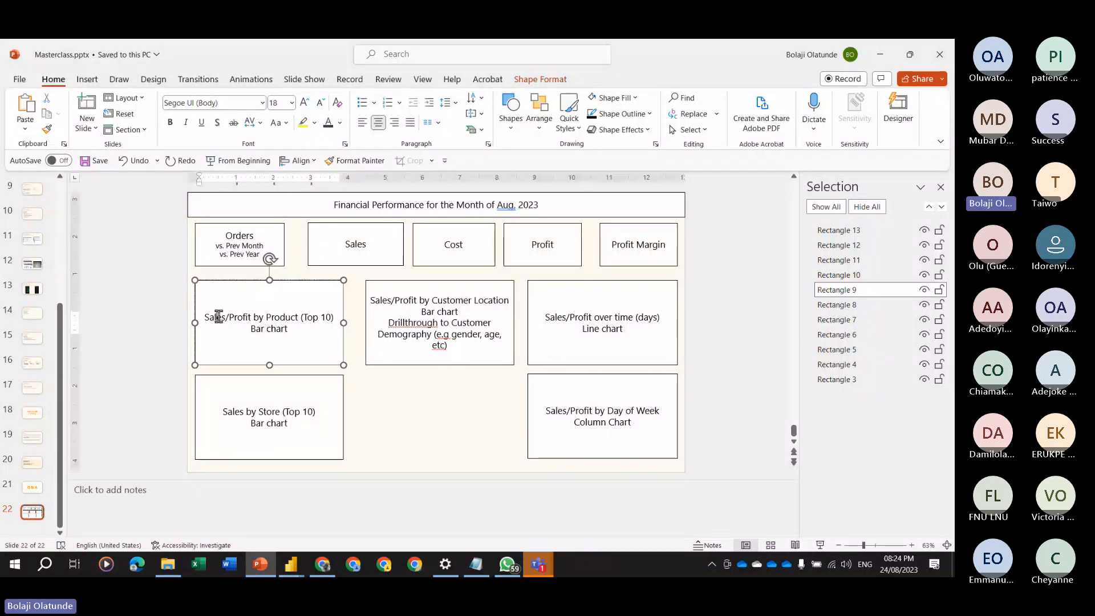
{"action": "double_click", "coordinate": [218, 317]}
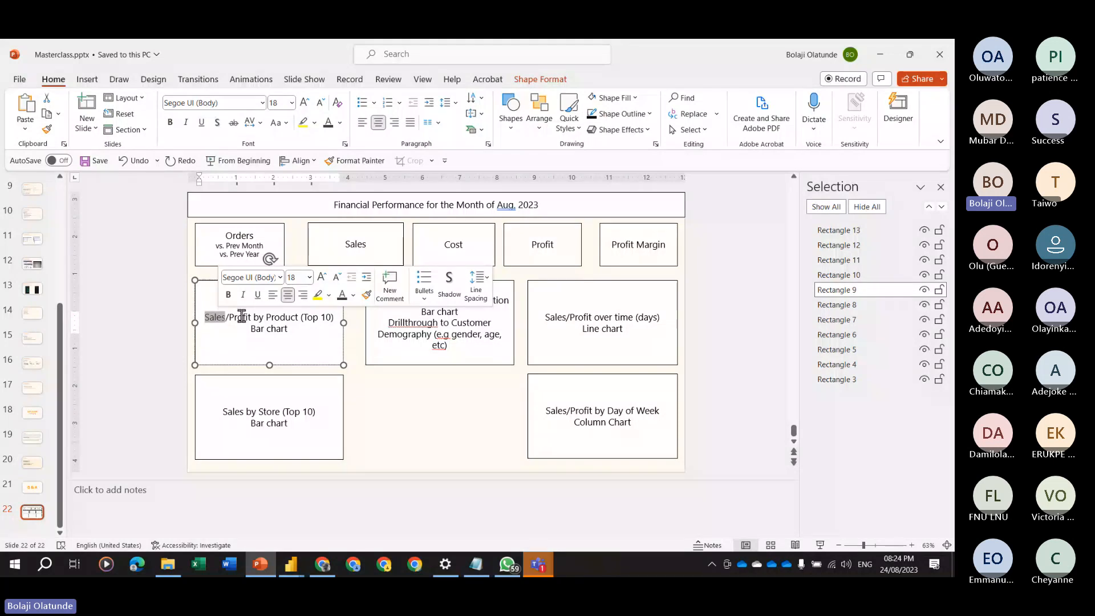
{"action": "left_click", "coordinate": [242, 317]}
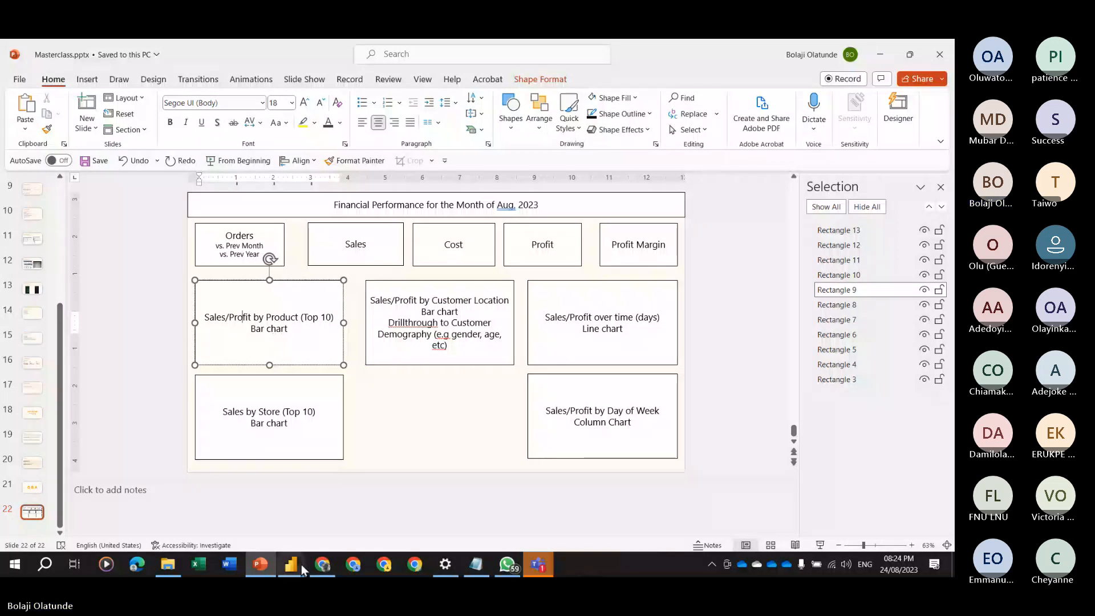
{"action": "mouse_move", "coordinate": [297, 572]}
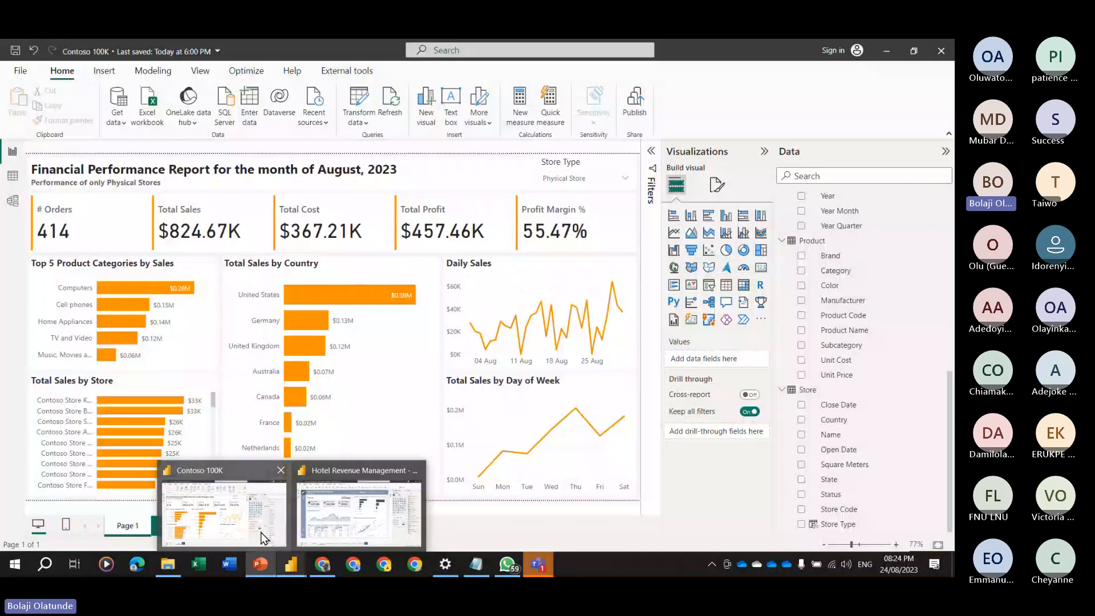
{"action": "left_click", "coordinate": [263, 537]}
Try adding Total Profit and Total Cost as extra X-axis values on the Top 5 Product Categories by Sales chart.
{"action": "left_click", "coordinate": [62, 268]}
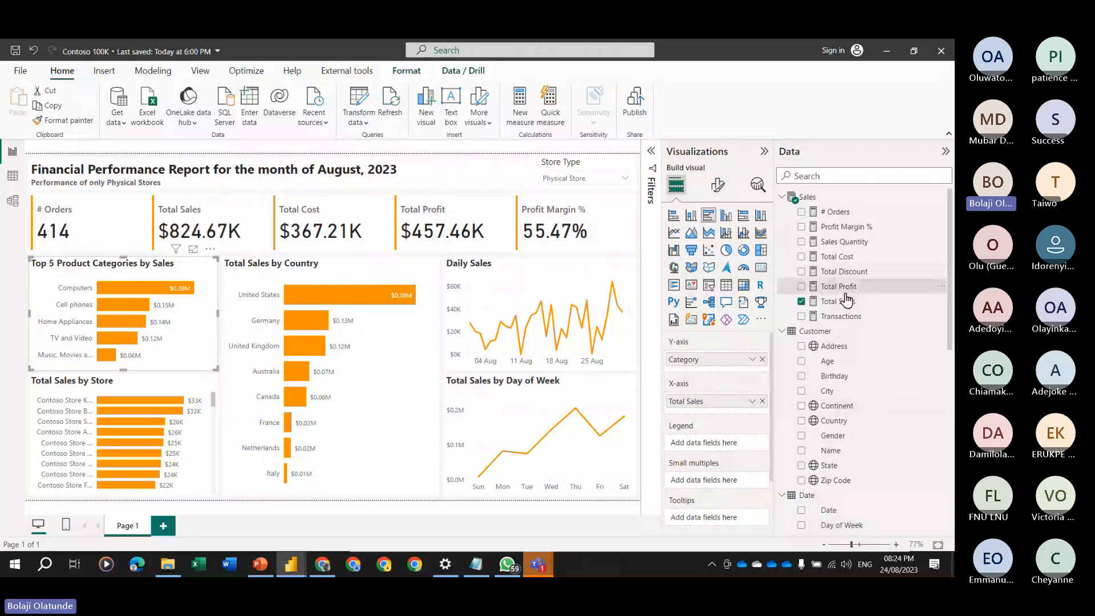
{"action": "left_click_drag", "start_coordinate": [839, 286], "coordinate": [740, 415]}
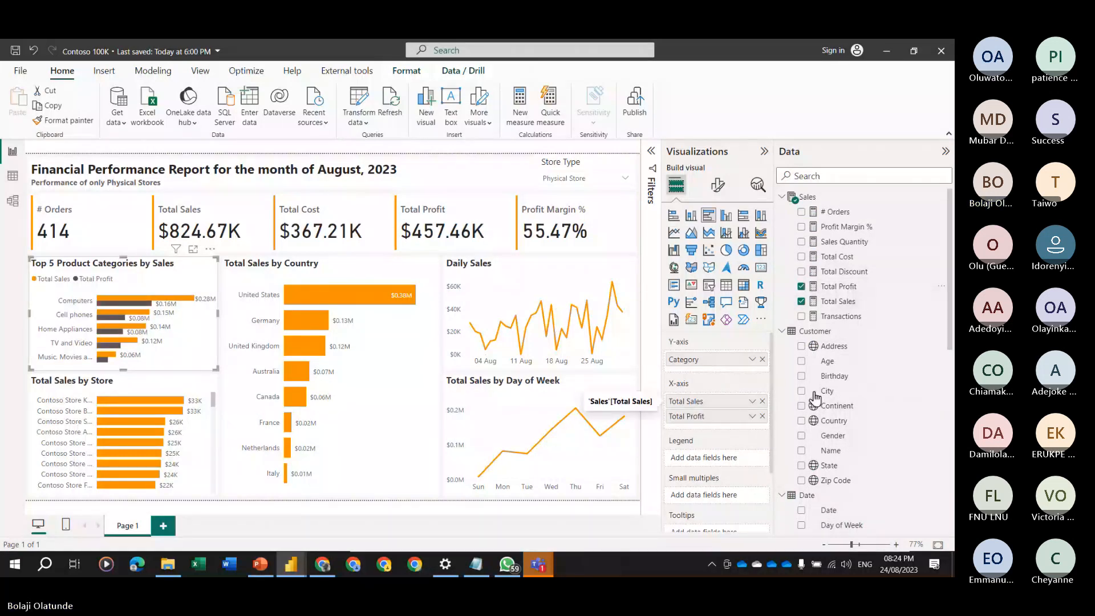
{"action": "left_click_drag", "start_coordinate": [837, 257], "coordinate": [736, 431]}
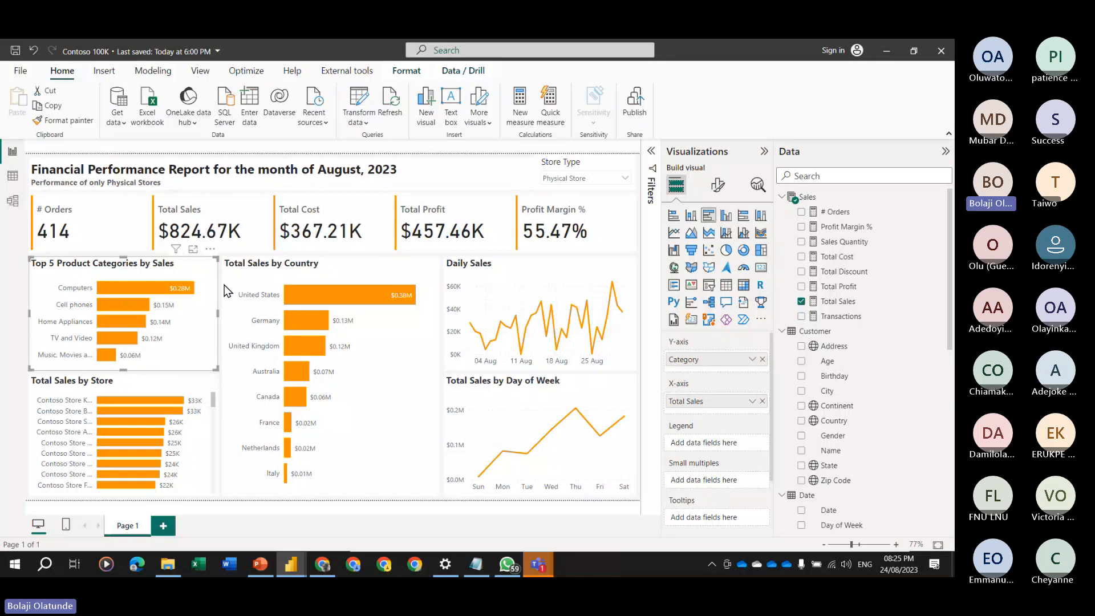
Add Total Profit, Total Cost and Profit Margin % to the tooltips of the Top 5 Product Categories by Sales chart.
{"action": "scroll", "coordinate": [734, 484], "scroll_direction": "down", "scroll_amount": 2}
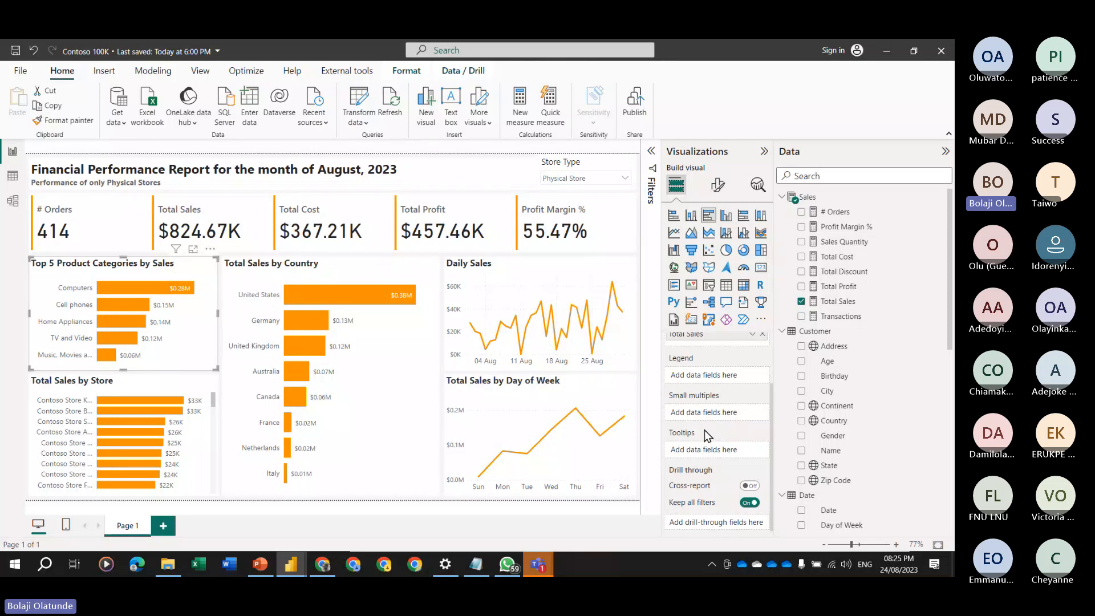
{"action": "left_click_drag", "start_coordinate": [855, 287], "coordinate": [728, 448]}
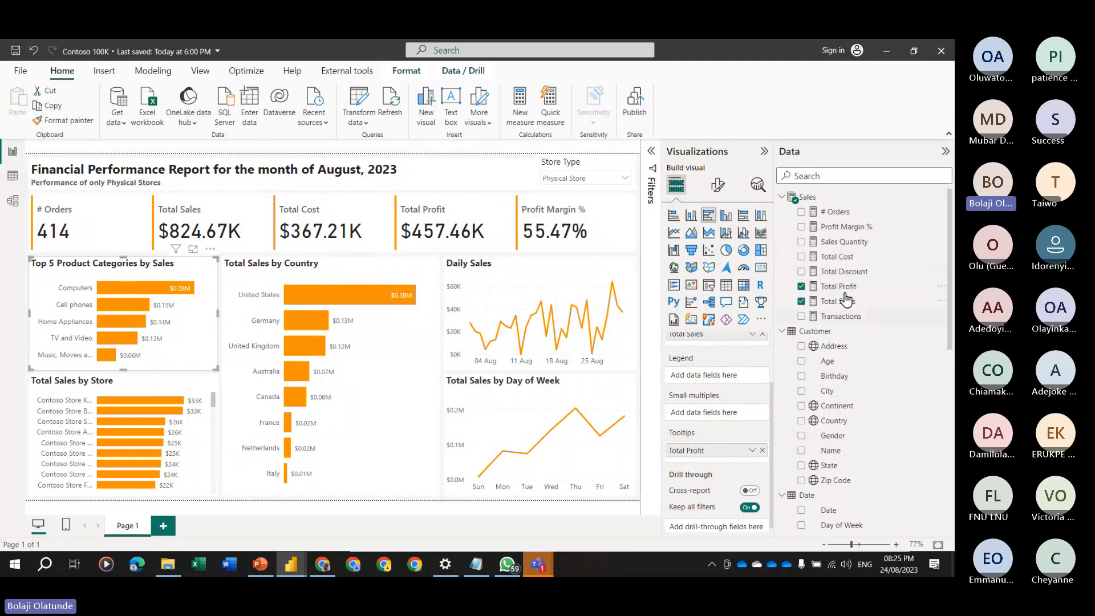
{"action": "left_click_drag", "start_coordinate": [844, 264], "coordinate": [726, 465]}
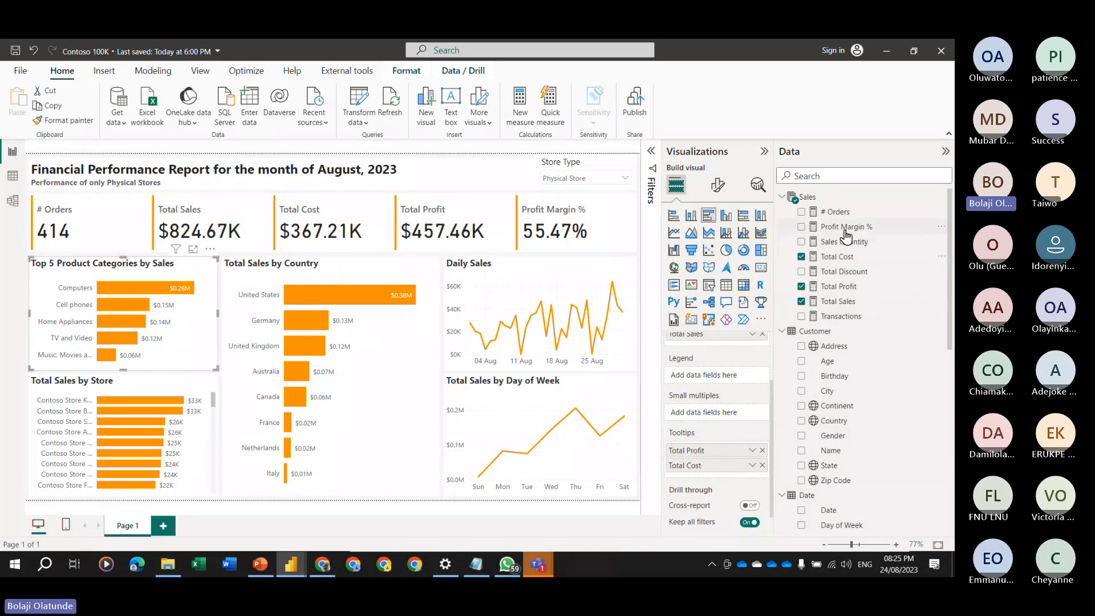
{"action": "left_click_drag", "start_coordinate": [845, 231], "coordinate": [728, 474]}
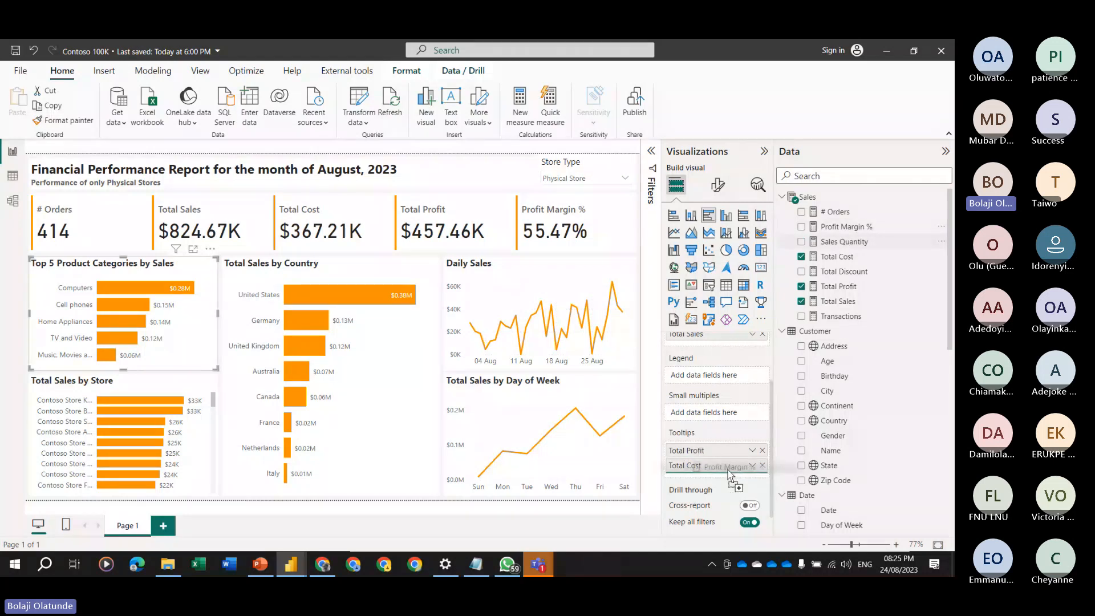
{"action": "left_click_drag", "start_coordinate": [728, 473], "coordinate": [733, 482]}
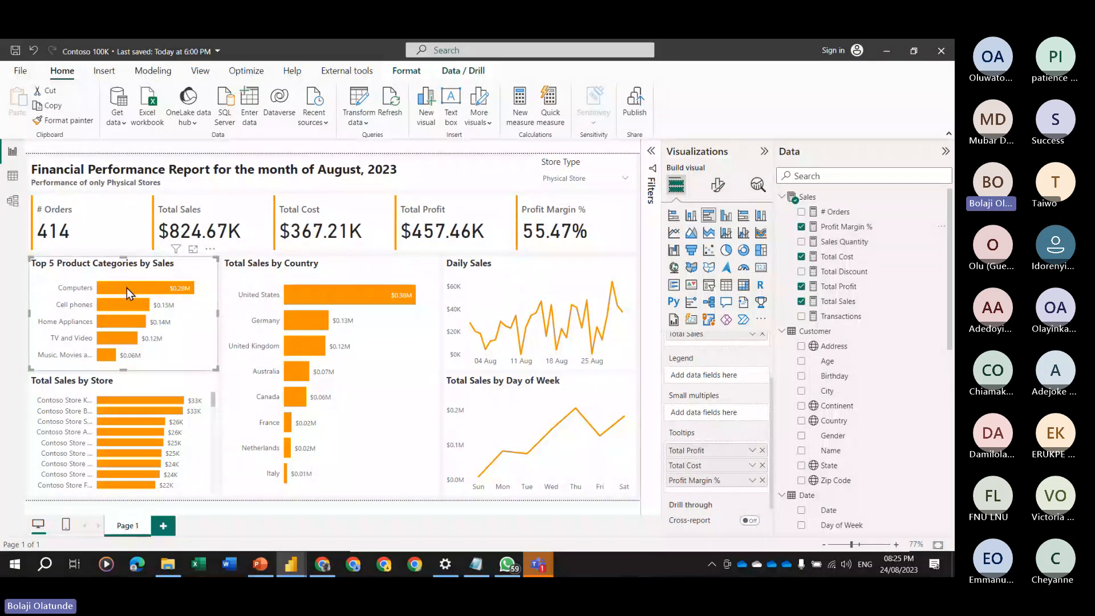
Check the Computers bar's tooltip, examine the Sales/Profit by Customer Location box in the PowerPoint wireframe, and return to the Contoso 100K report in Power BI.
{"action": "mouse_move", "coordinate": [111, 289]}
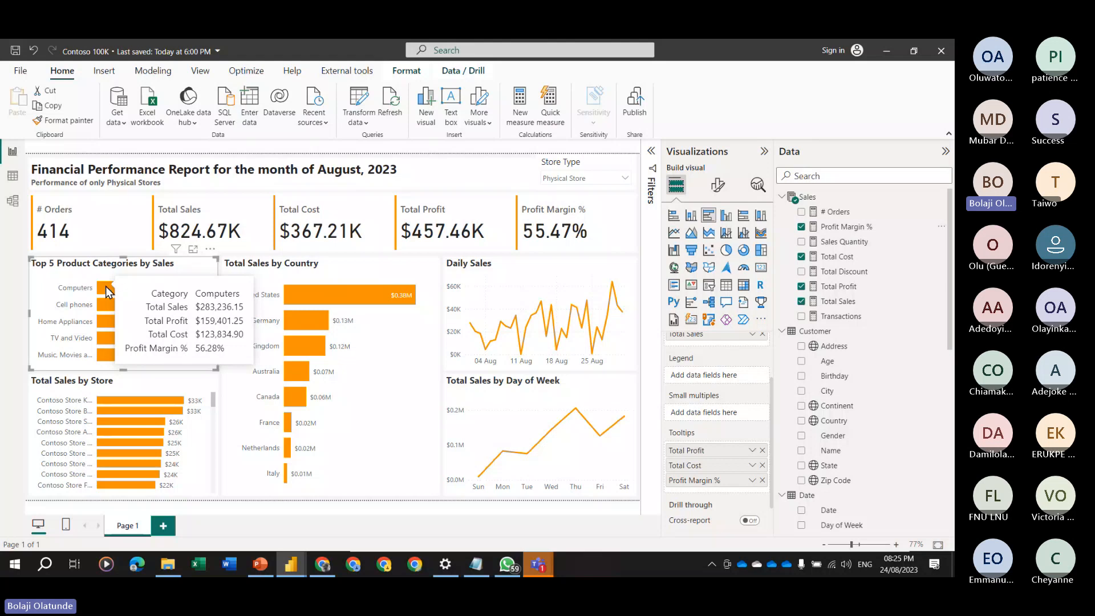
{"action": "mouse_move", "coordinate": [265, 562]}
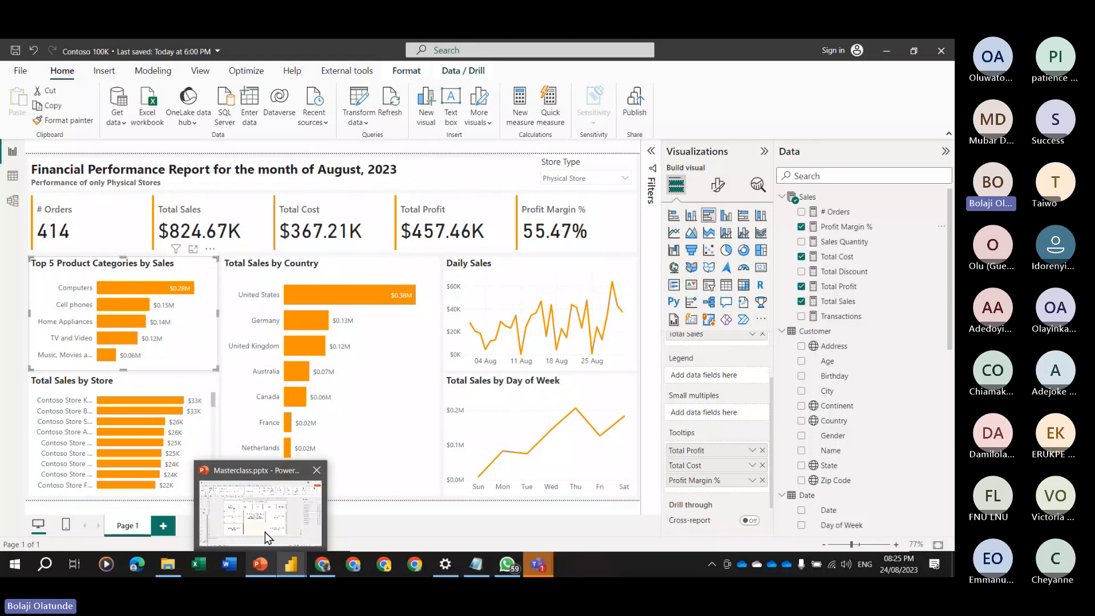
{"action": "left_click", "coordinate": [266, 536]}
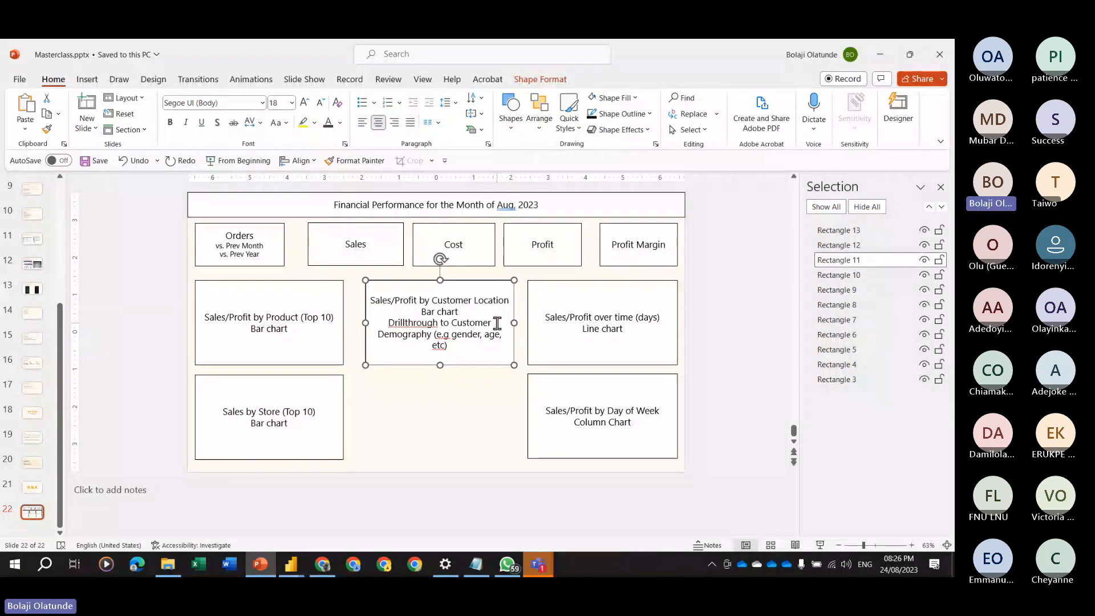
{"action": "left_click_drag", "start_coordinate": [497, 323], "coordinate": [389, 322]}
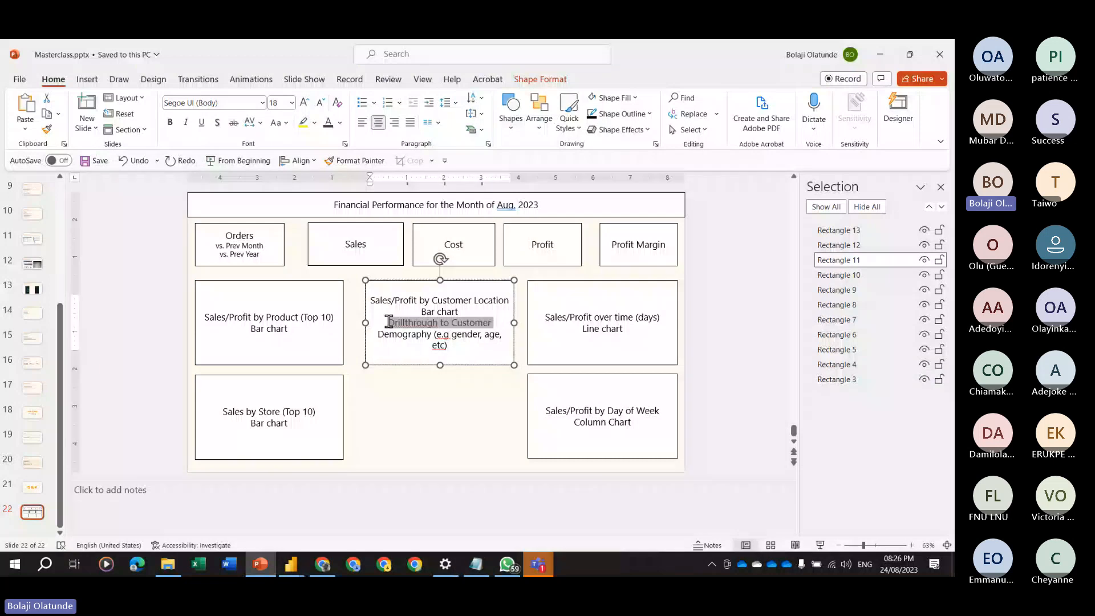
{"action": "left_click", "coordinate": [291, 564]}
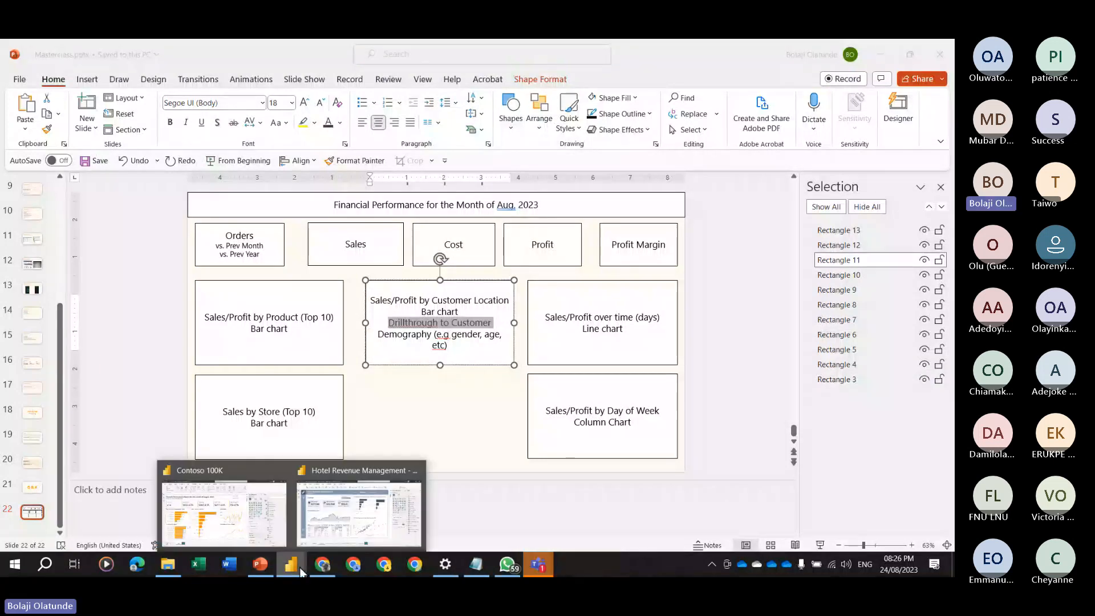
{"action": "left_click", "coordinate": [272, 541]}
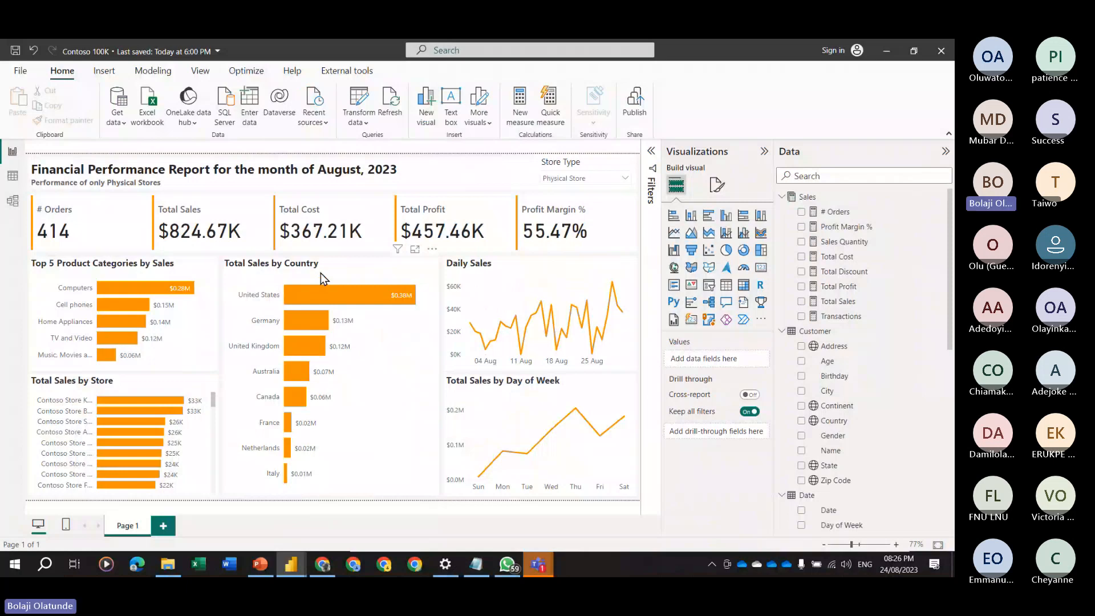
Add the customer Gender and Age fields below Country on the Y-axis of the Total Sales by Country chart.
{"action": "mouse_move", "coordinate": [318, 300]}
{"action": "left_click", "coordinate": [319, 275]}
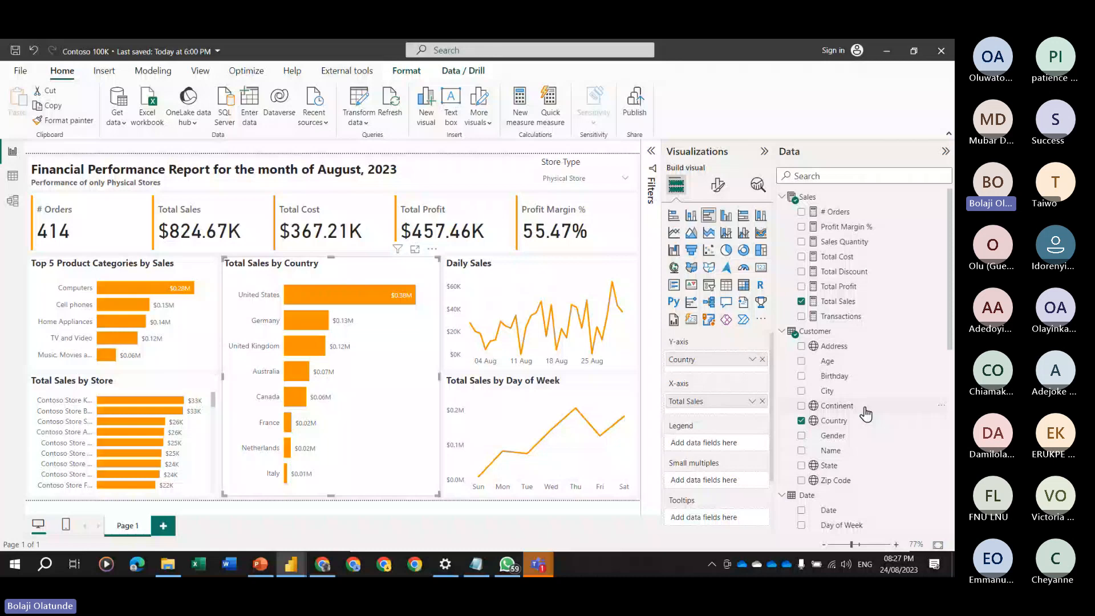
{"action": "left_click_drag", "start_coordinate": [833, 436], "coordinate": [727, 372]}
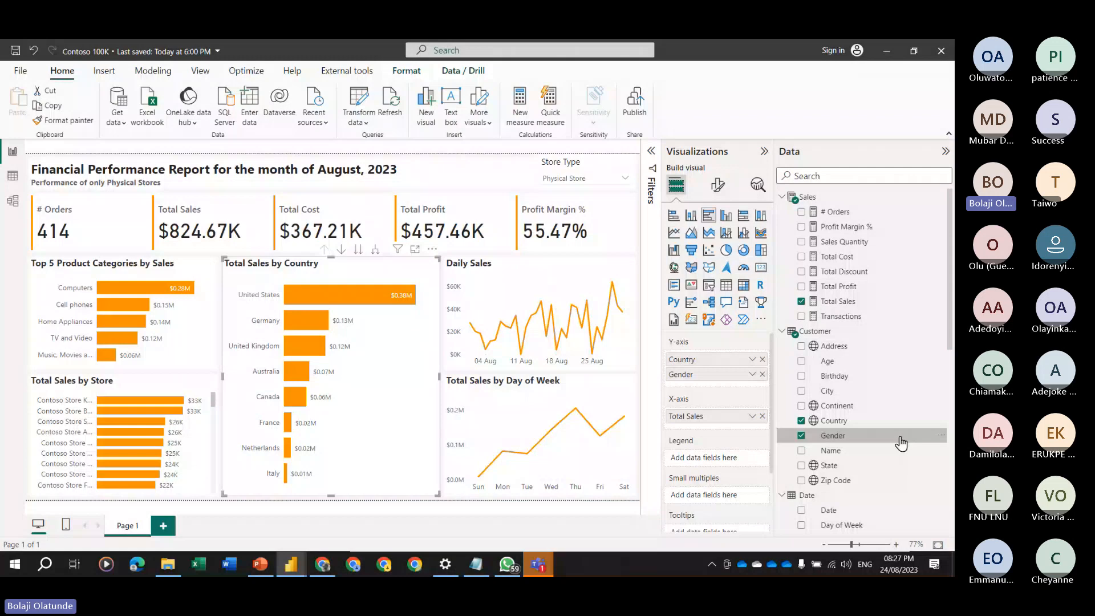
{"action": "left_click", "coordinate": [801, 361]}
{"action": "left_click", "coordinate": [948, 133]}
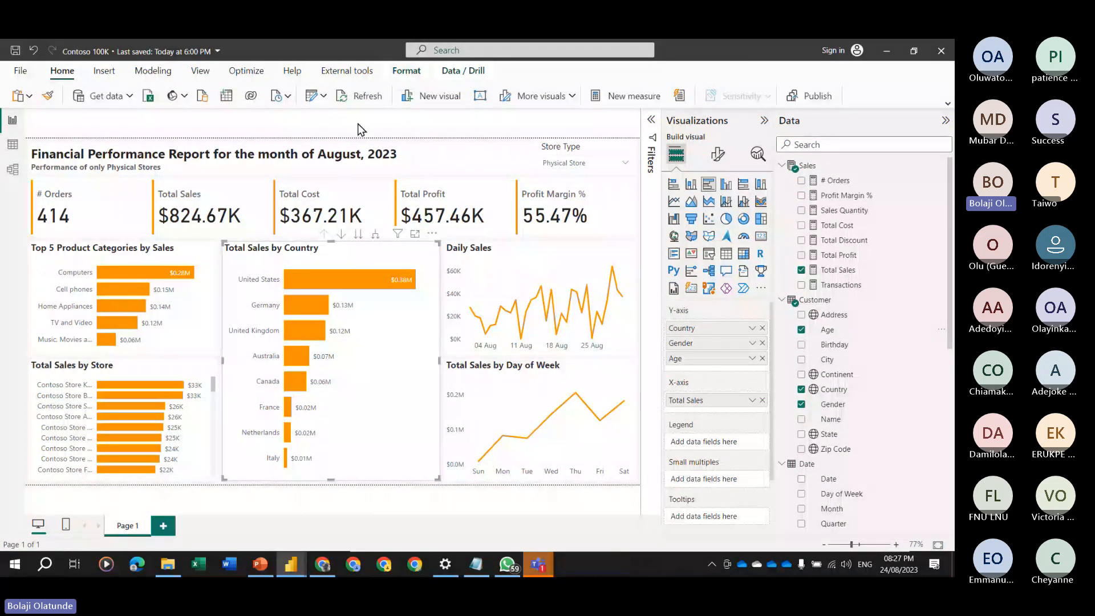
{"action": "left_click", "coordinate": [360, 129]}
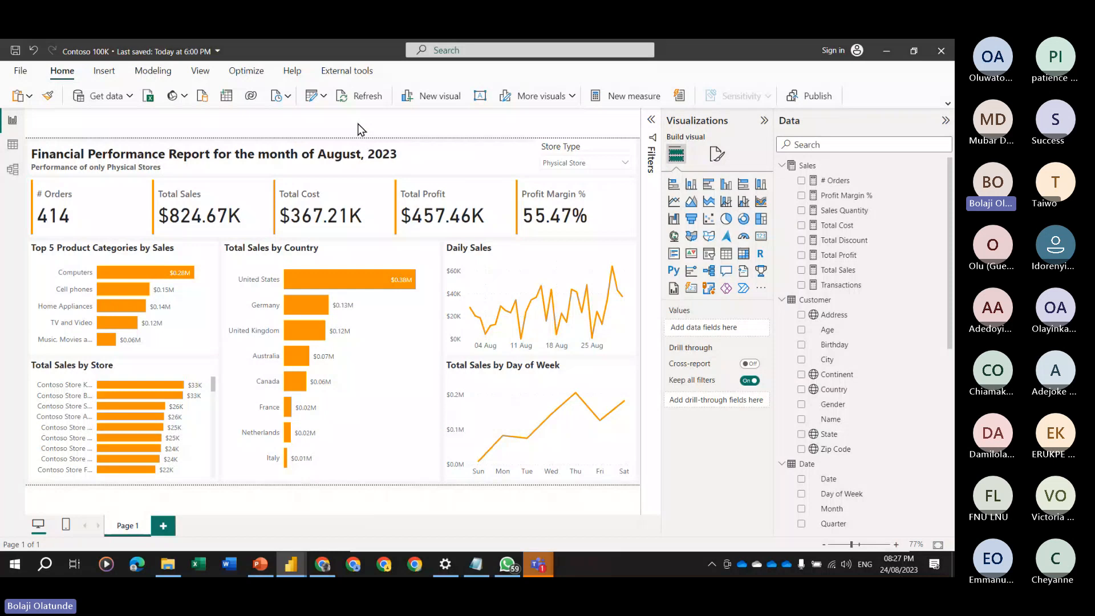
Turn on drill-down mode for the Total Sales by Country chart and drill into United States to show gender.
{"action": "mouse_move", "coordinate": [136, 277]}
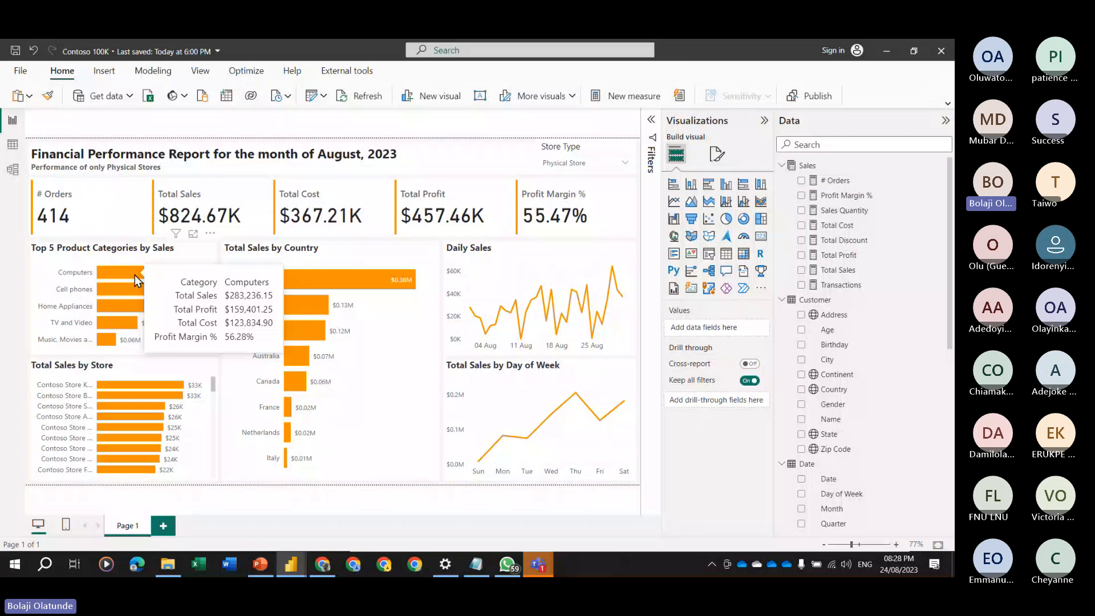
{"action": "left_click", "coordinate": [307, 255]}
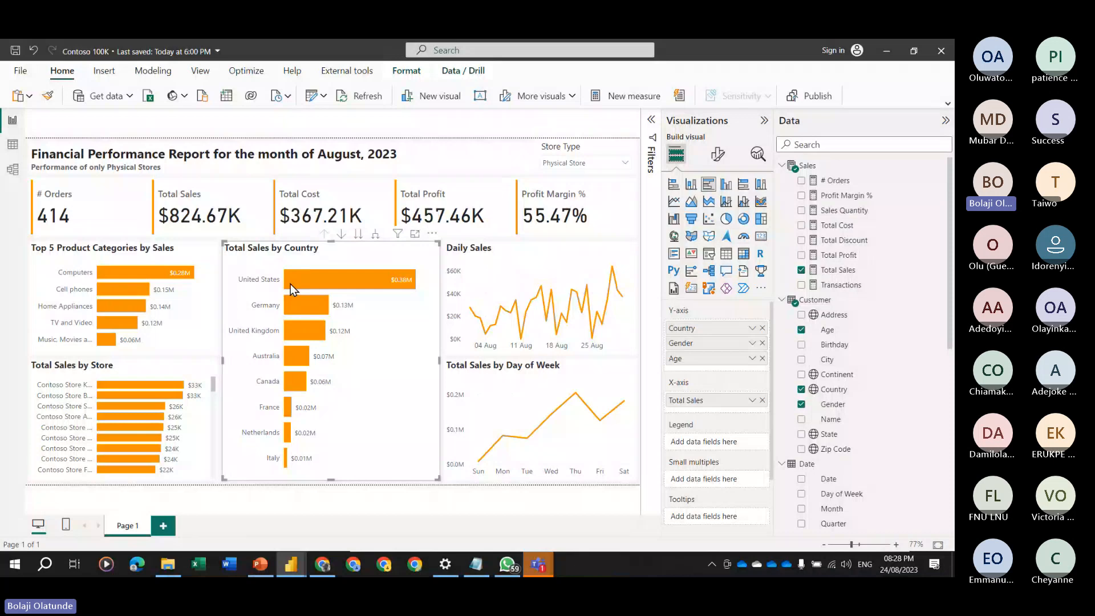
{"action": "left_click", "coordinate": [342, 235]}
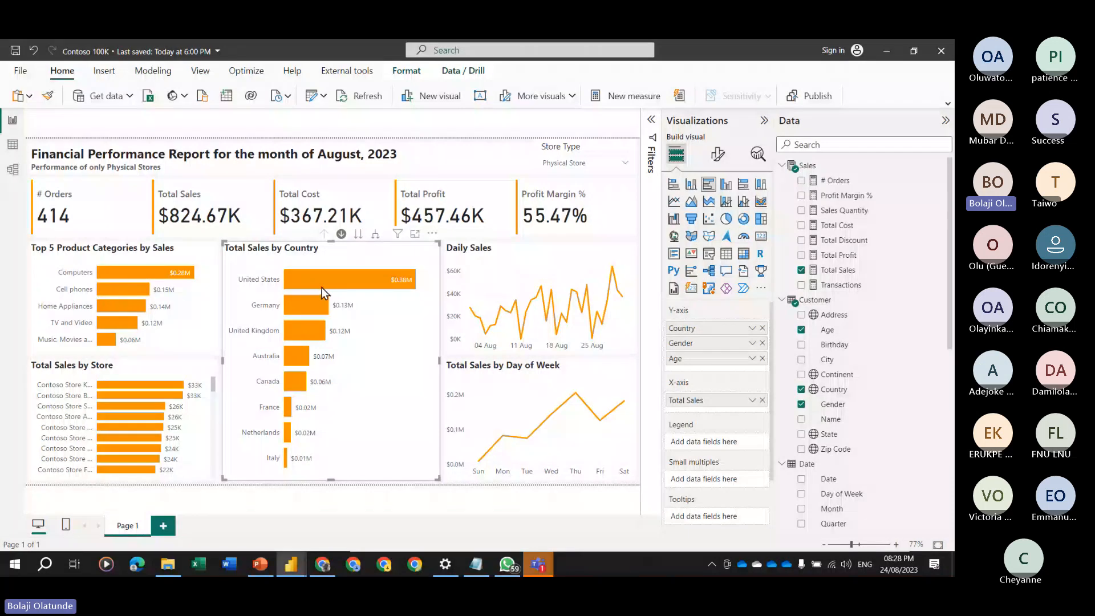
{"action": "mouse_move", "coordinate": [323, 279]}
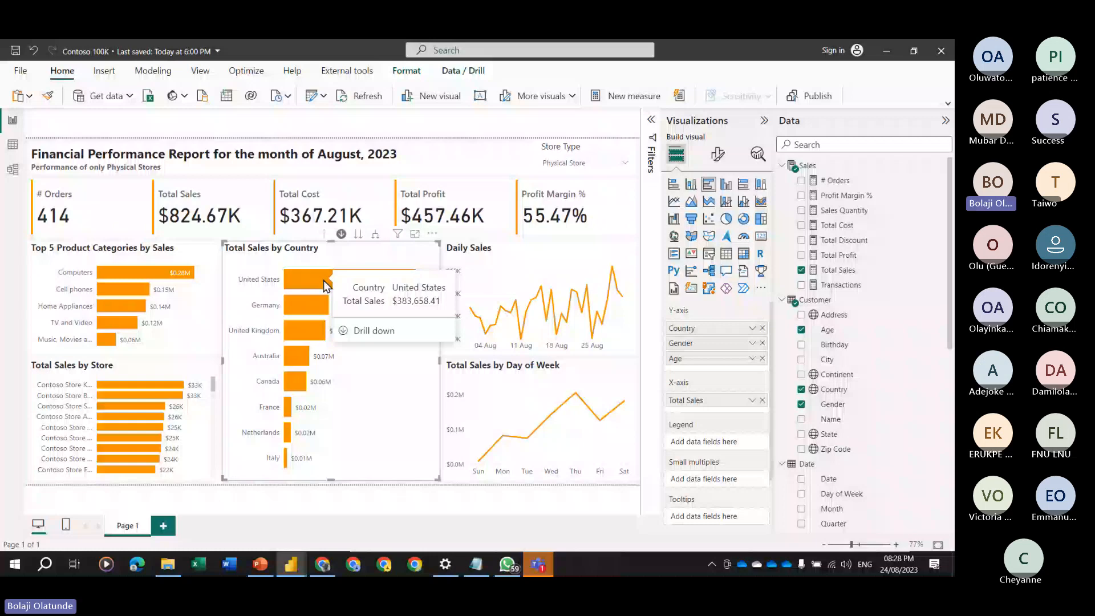
{"action": "left_click", "coordinate": [323, 280]}
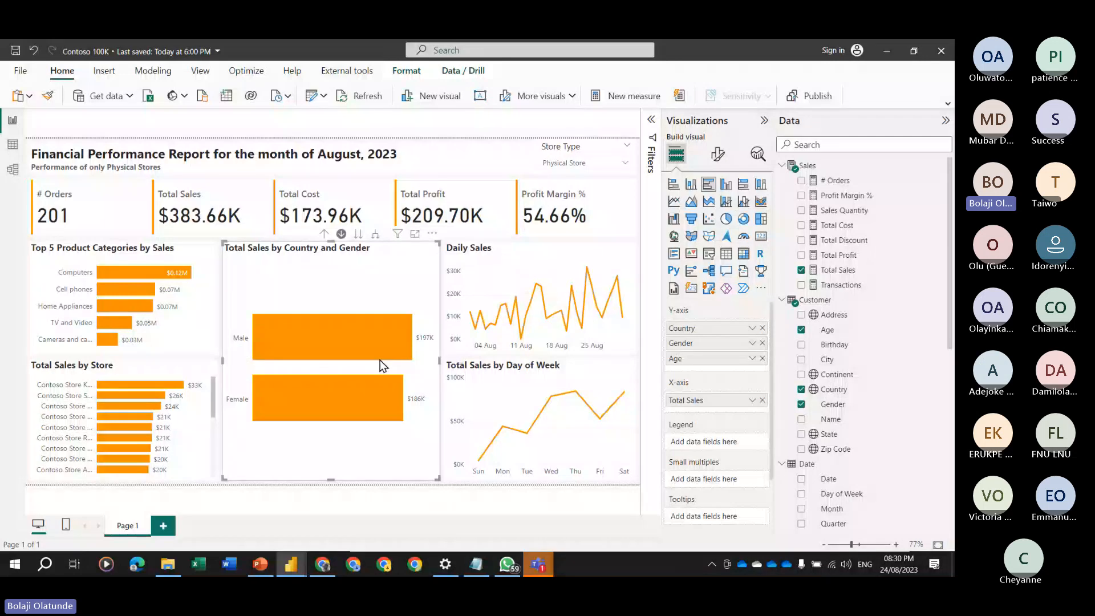
Drill into Male to examine sales by age, and return the chart to the country level.
{"action": "mouse_move", "coordinate": [339, 361]}
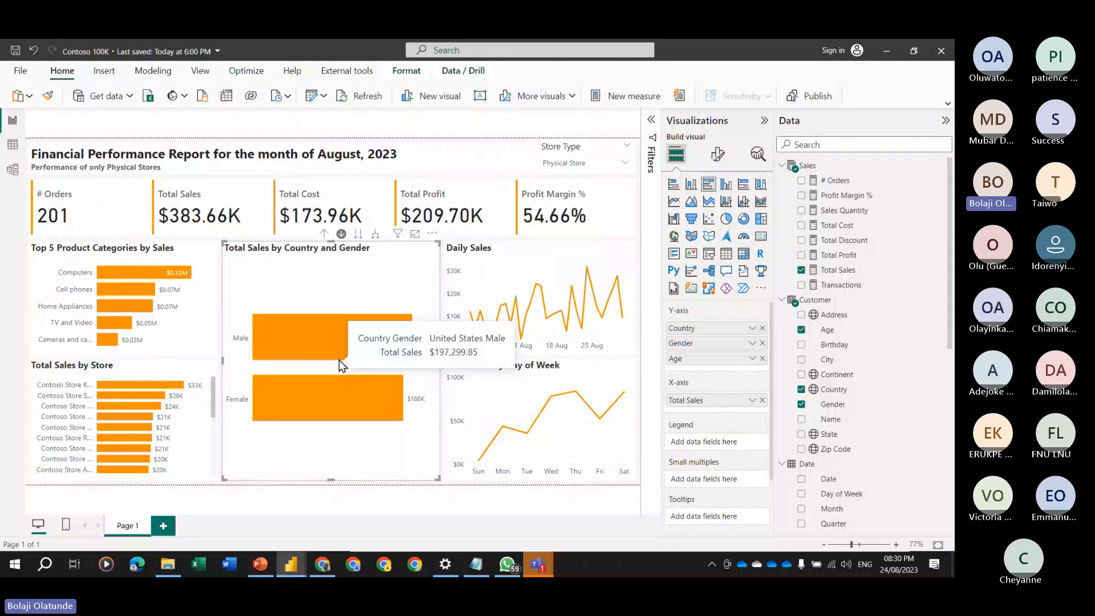
{"action": "right_click", "coordinate": [313, 341]}
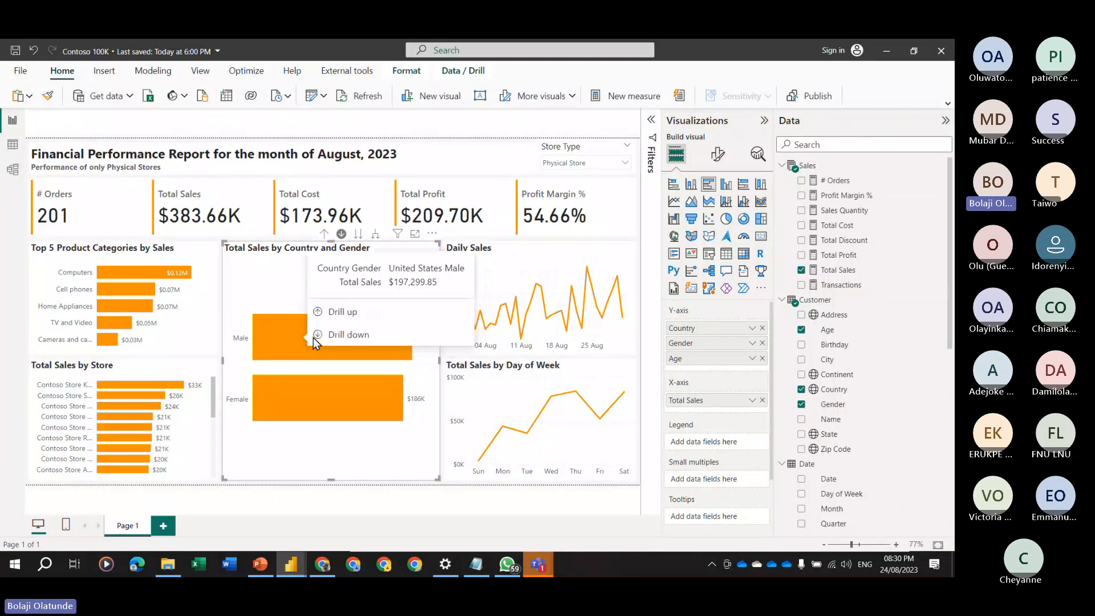
{"action": "left_click", "coordinate": [313, 337]}
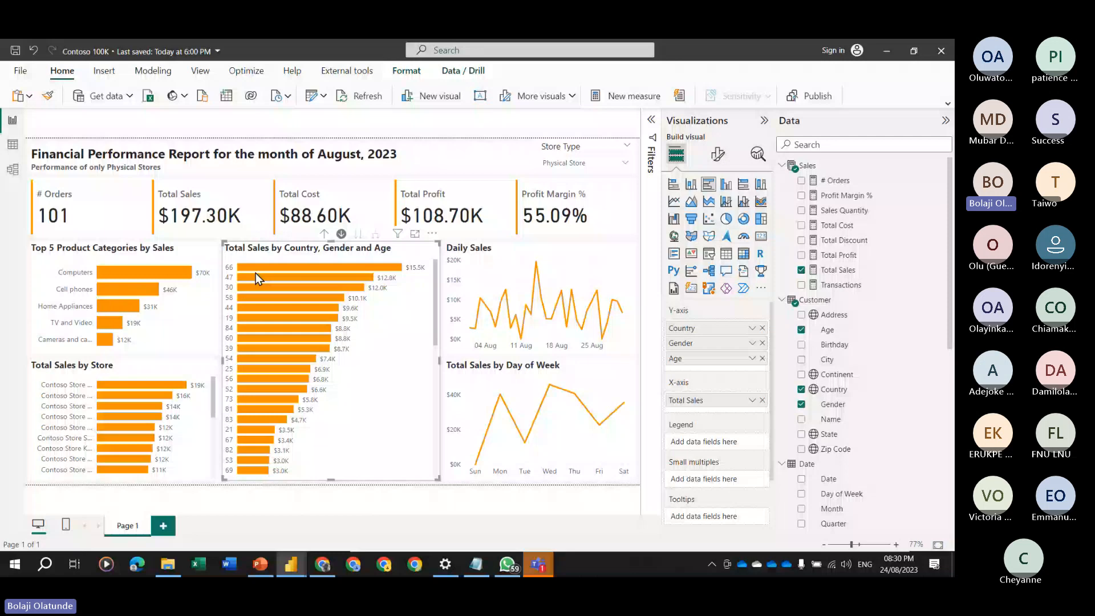
{"action": "mouse_move", "coordinate": [275, 340]}
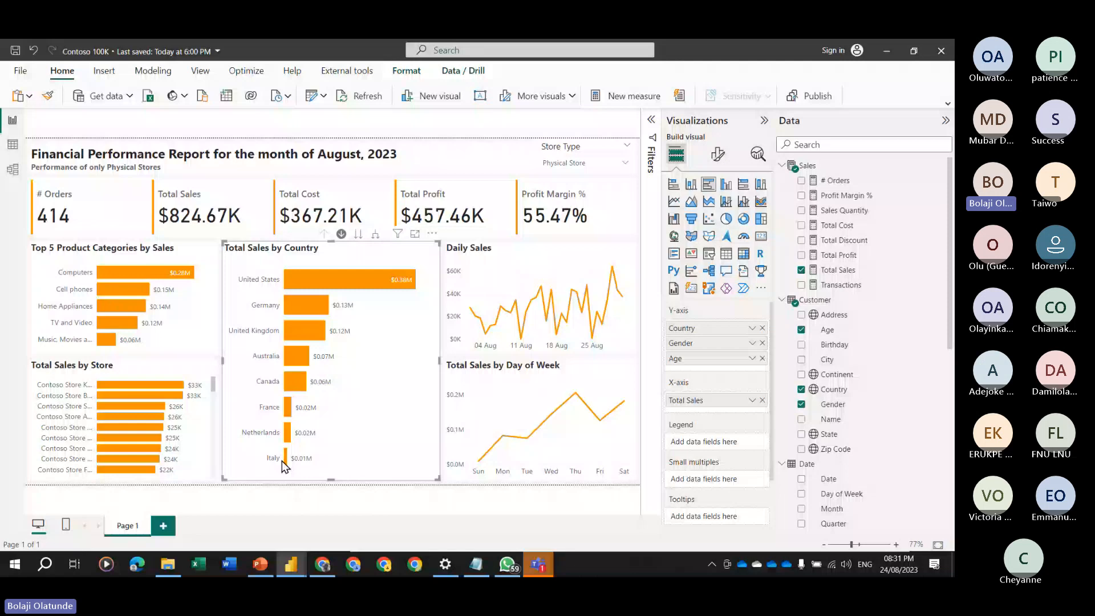
{"action": "mouse_move", "coordinate": [288, 464]}
{"action": "left_click", "coordinate": [194, 508]}
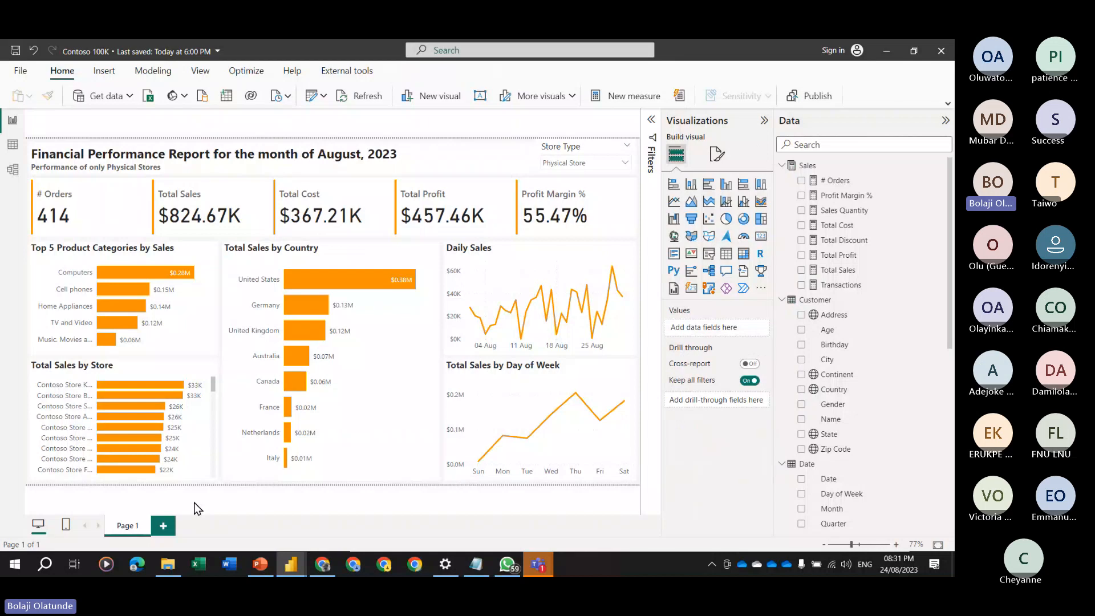
Cross-highlight the page by Computers and start editing the visual interactions of the Top 5 Product Categories by Sales chart.
{"action": "left_click", "coordinate": [119, 272]}
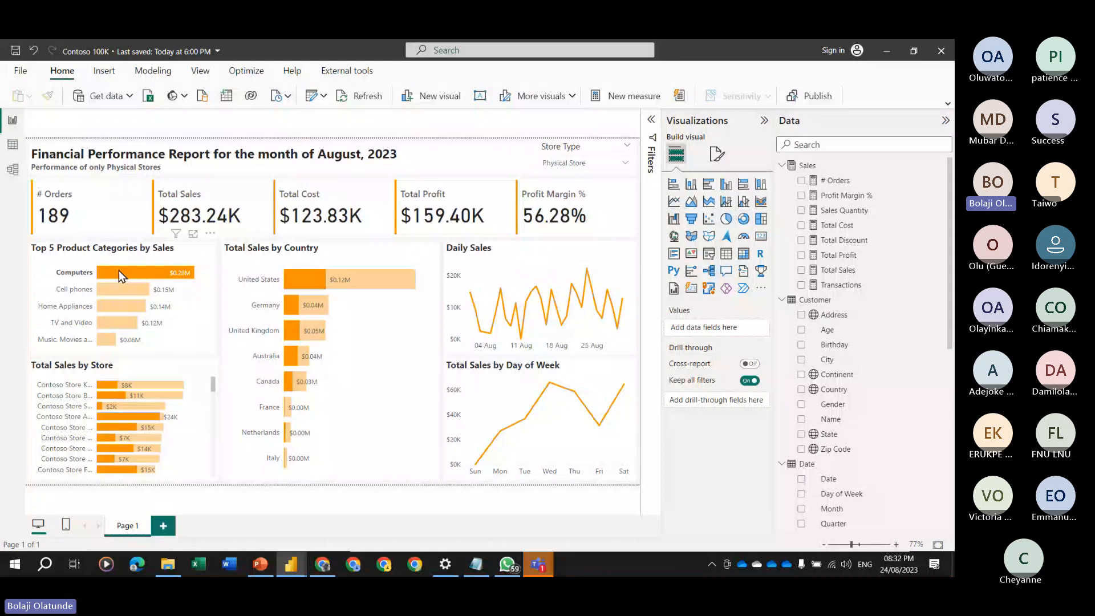
{"action": "mouse_move", "coordinate": [285, 294]}
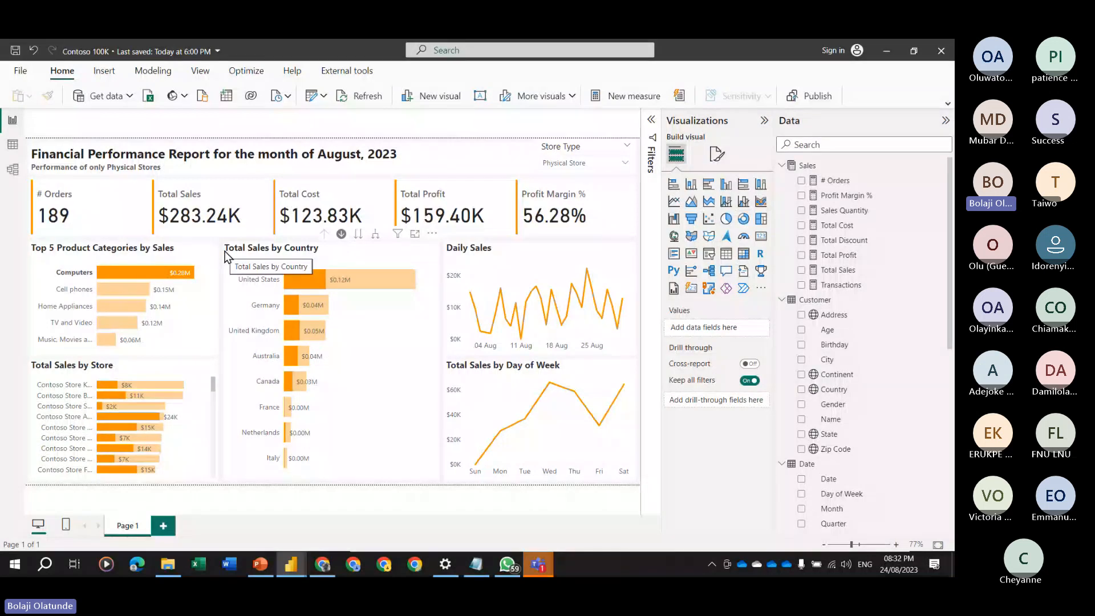
{"action": "left_click", "coordinate": [182, 255]}
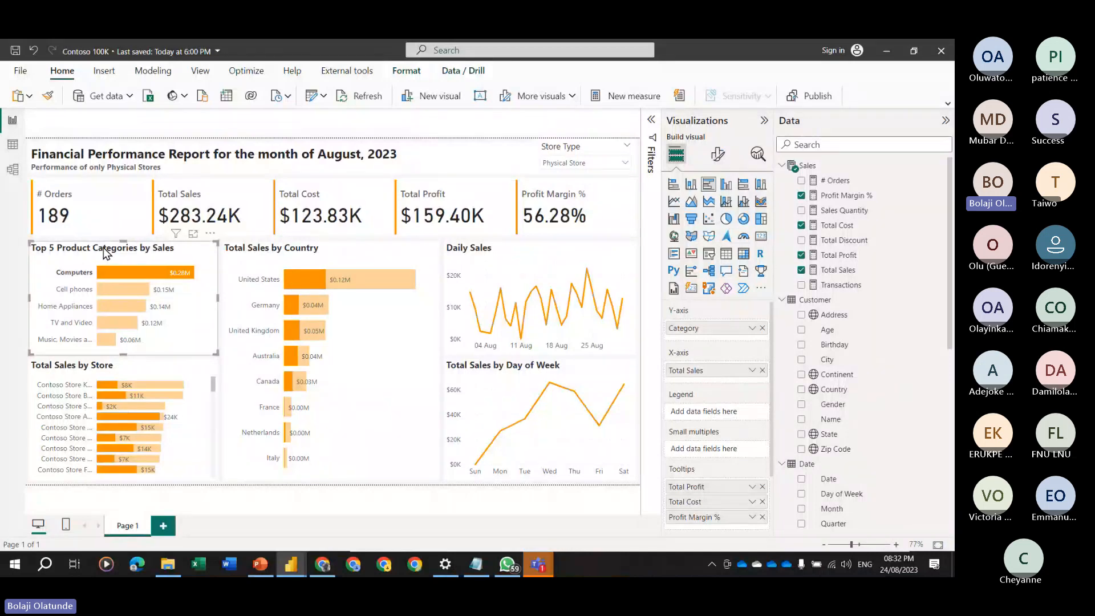
{"action": "mouse_move", "coordinate": [149, 296]}
{"action": "left_click", "coordinate": [406, 70]}
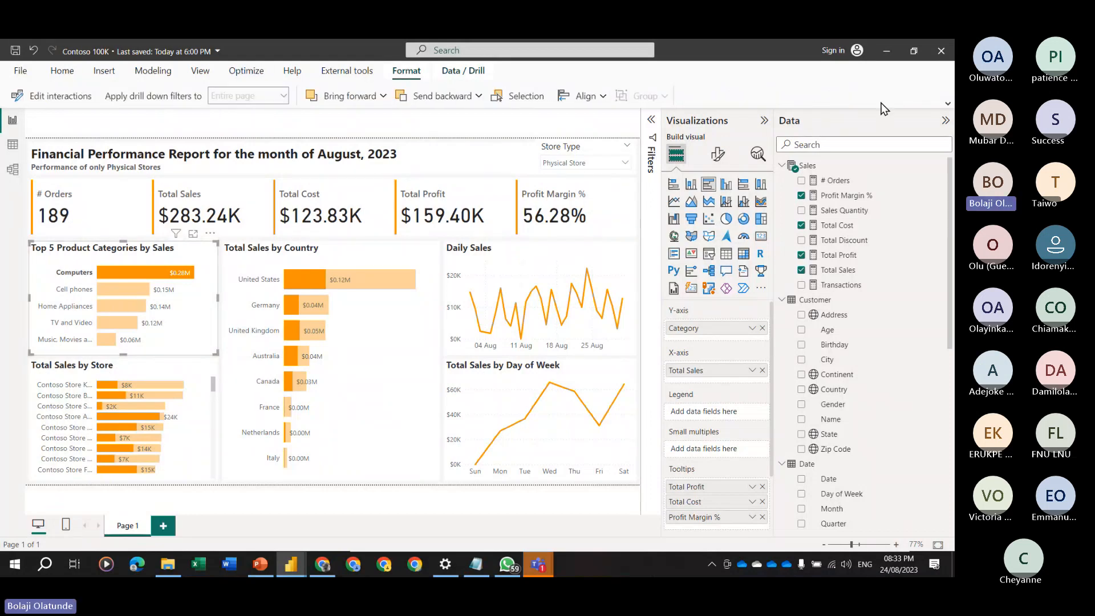
{"action": "left_click", "coordinate": [948, 106]}
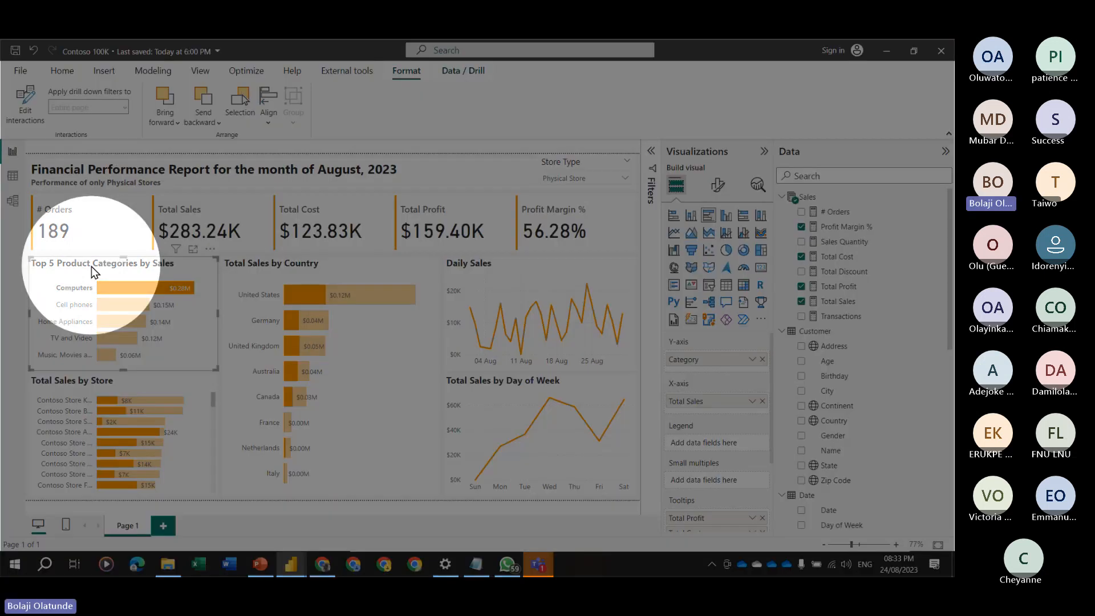
{"action": "left_click", "coordinate": [24, 107]}
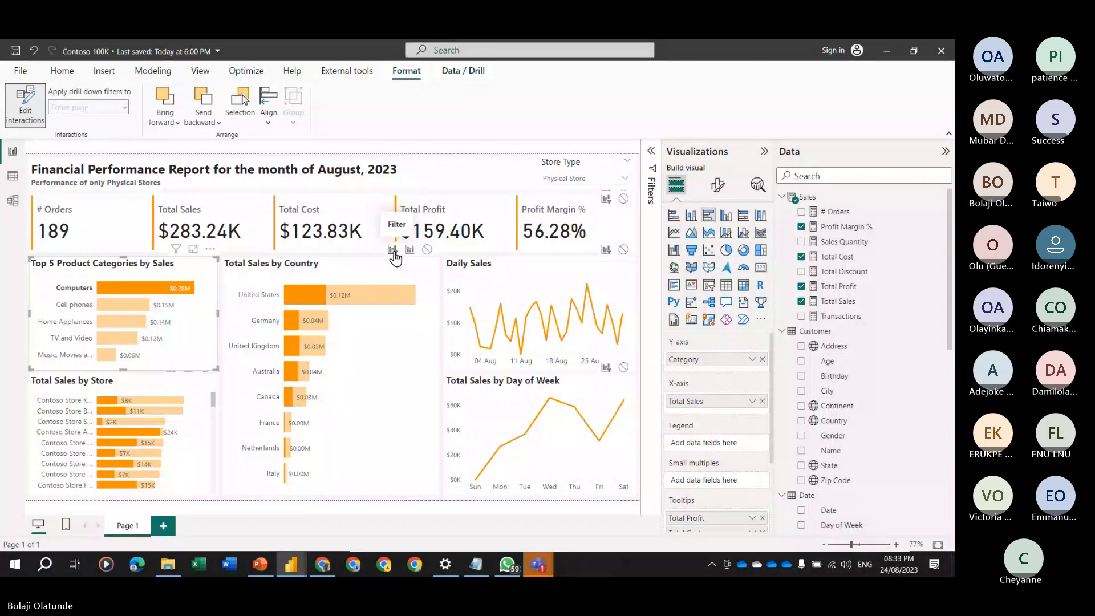
Set the product categories chart to filter the Total Sales by Country chart, and test it with Cell phones and Home Appliances.
{"action": "key", "text": "ctrl"}
{"action": "key", "text": "ctrl"}
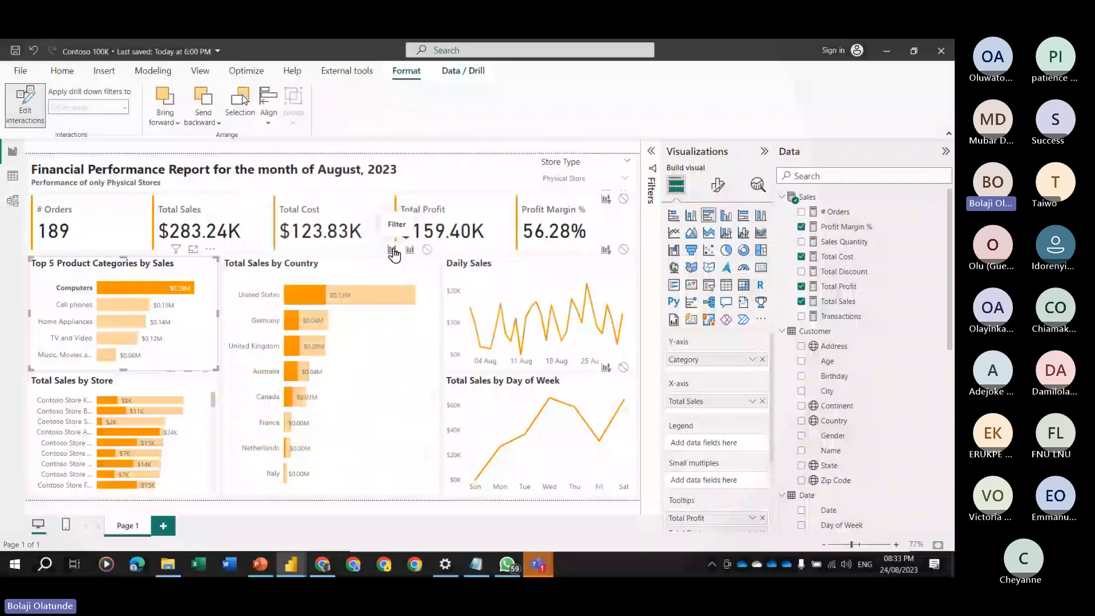
{"action": "key", "text": "ctrl"}
{"action": "key", "text": "ctrl"}
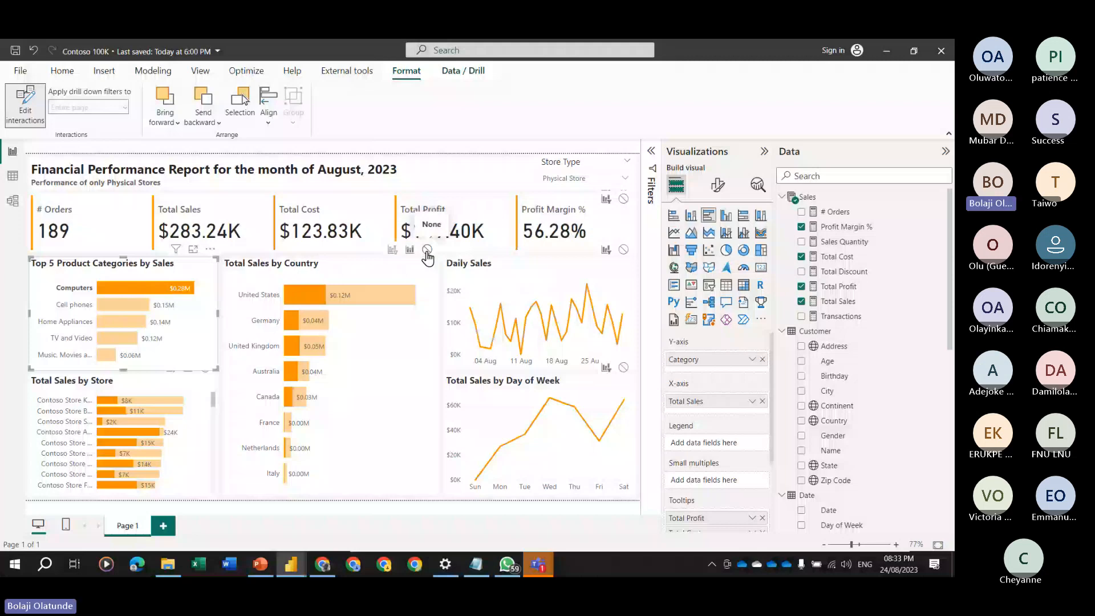
{"action": "left_click", "coordinate": [393, 250]}
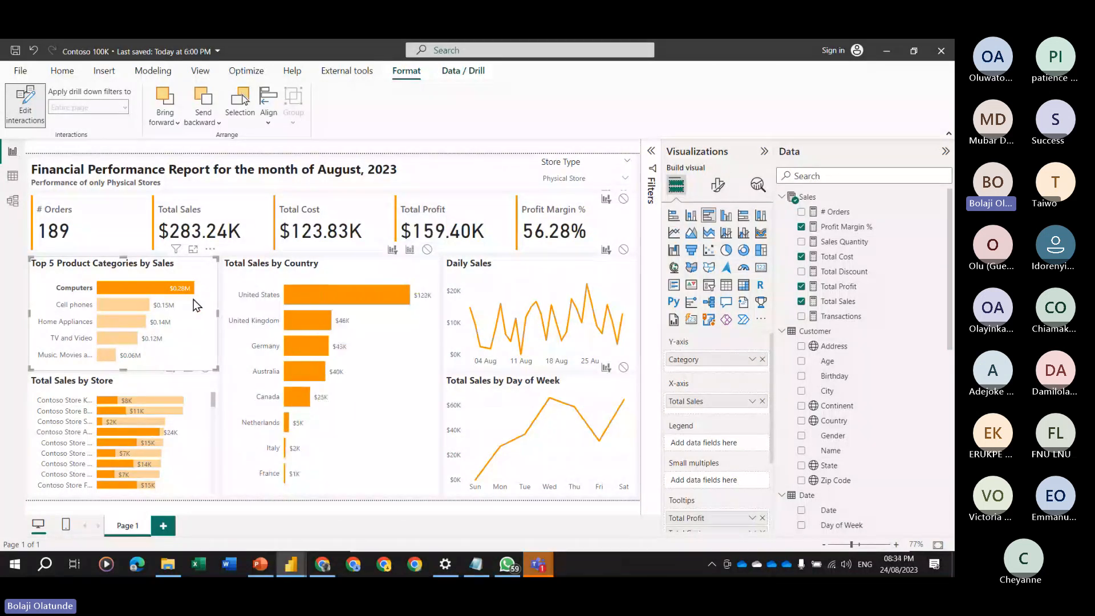
{"action": "left_click", "coordinate": [139, 304]}
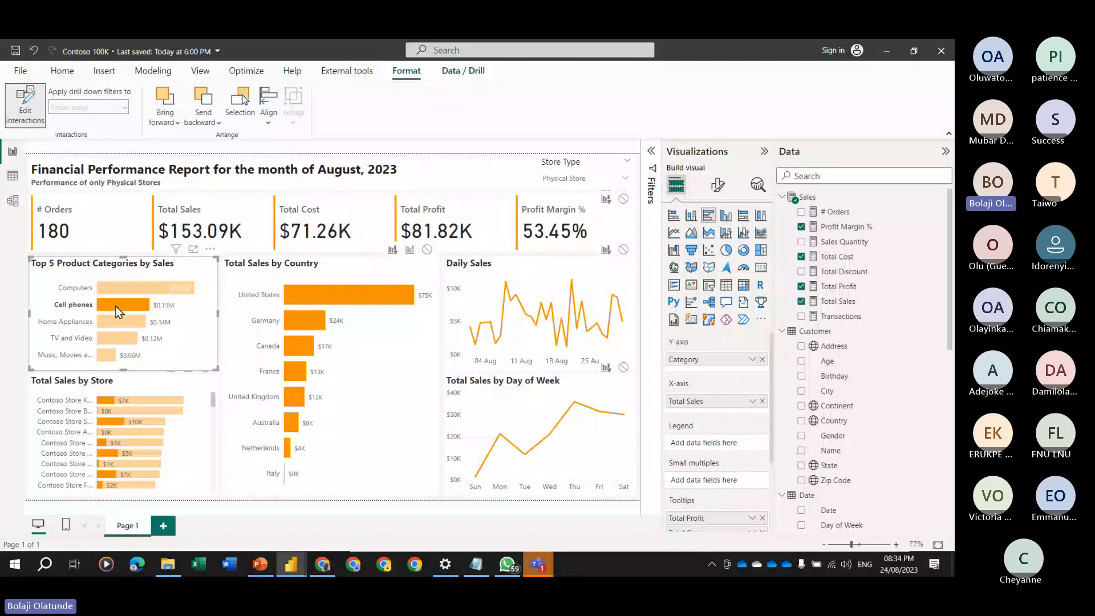
{"action": "left_click", "coordinate": [113, 321]}
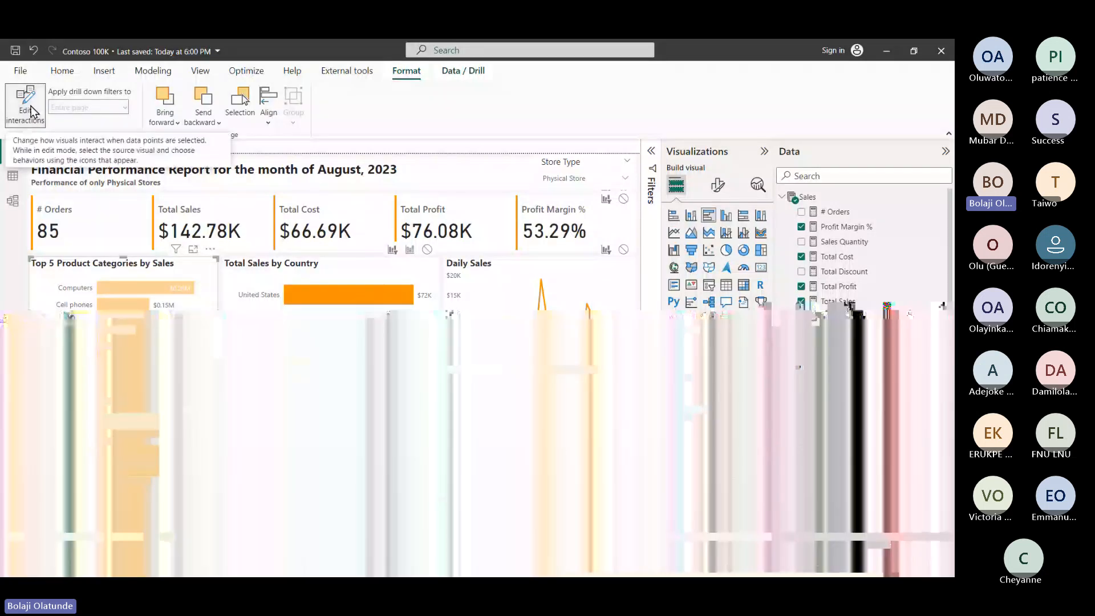
Finish editing interactions, and select and clear the Computers category in the Top 5 Product Categories by Sales chart.
{"action": "left_click", "coordinate": [30, 107]}
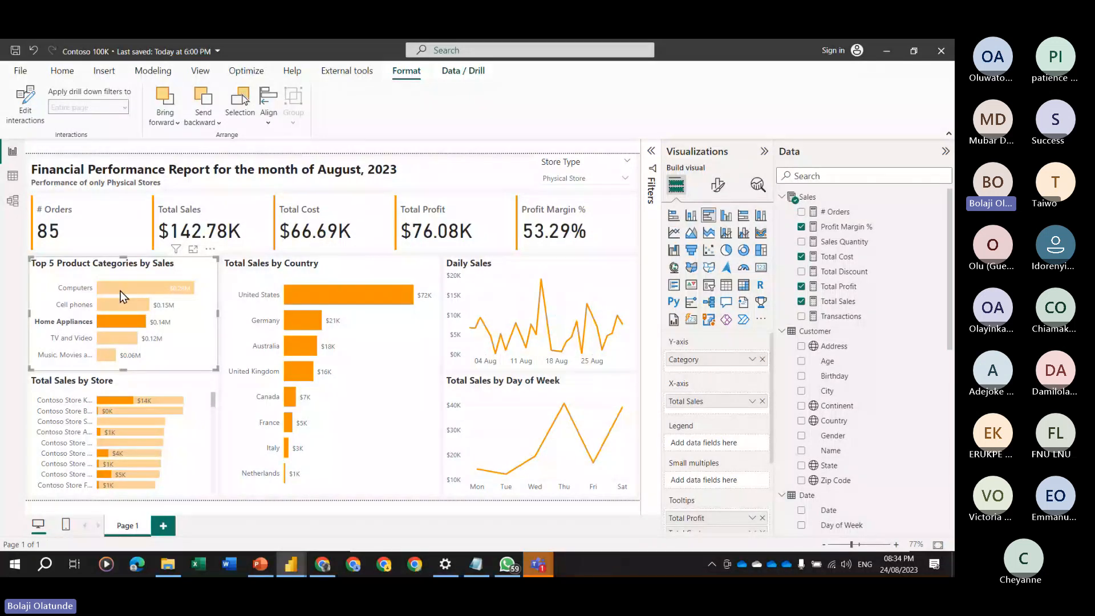
{"action": "mouse_move", "coordinate": [120, 291]}
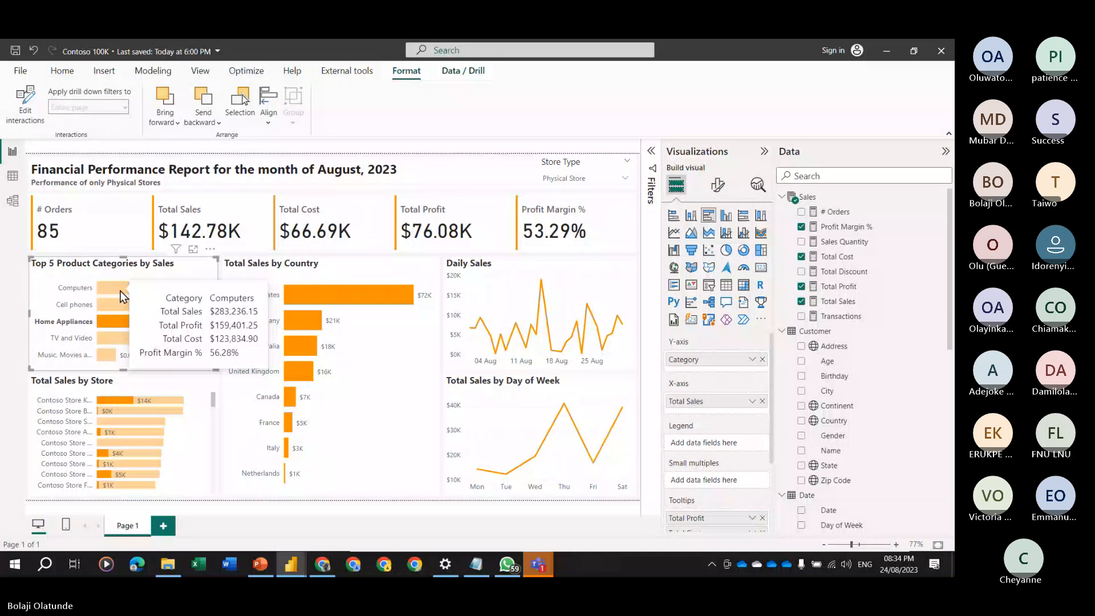
{"action": "left_click", "coordinate": [121, 291]}
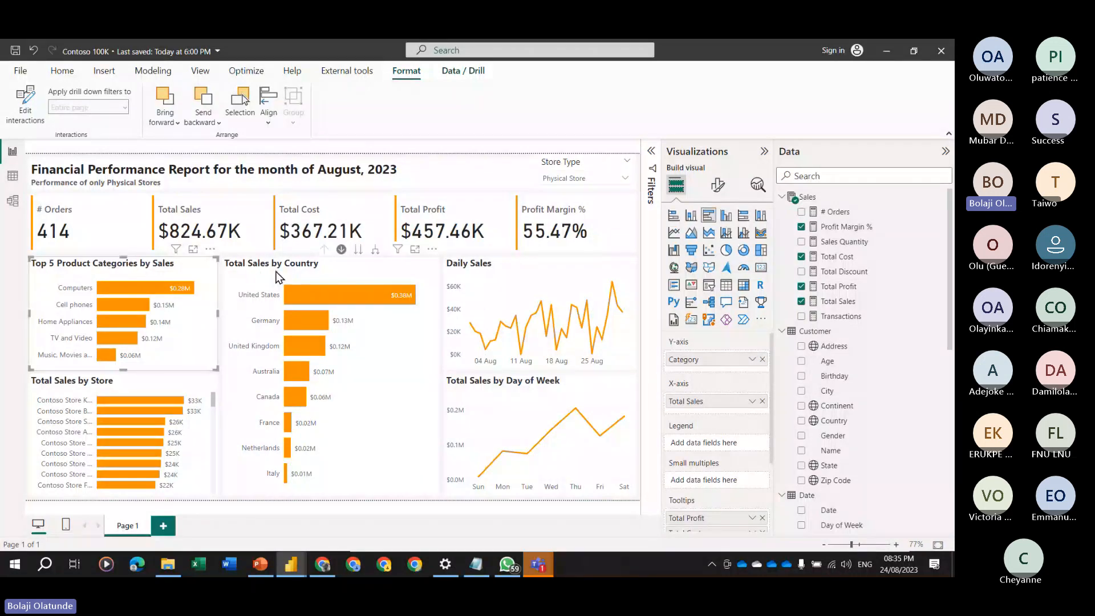
Turn on the subtitle of the Top 5 Product Categories by Sales chart.
{"action": "left_click", "coordinate": [717, 185]}
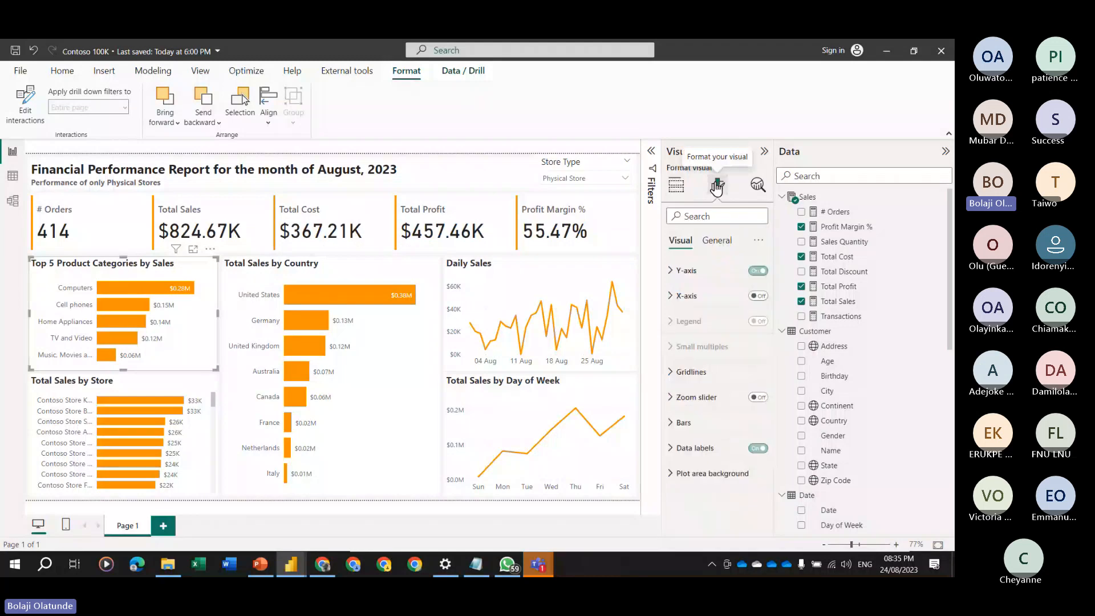
{"action": "left_click", "coordinate": [716, 240]}
{"action": "left_click", "coordinate": [705, 300]}
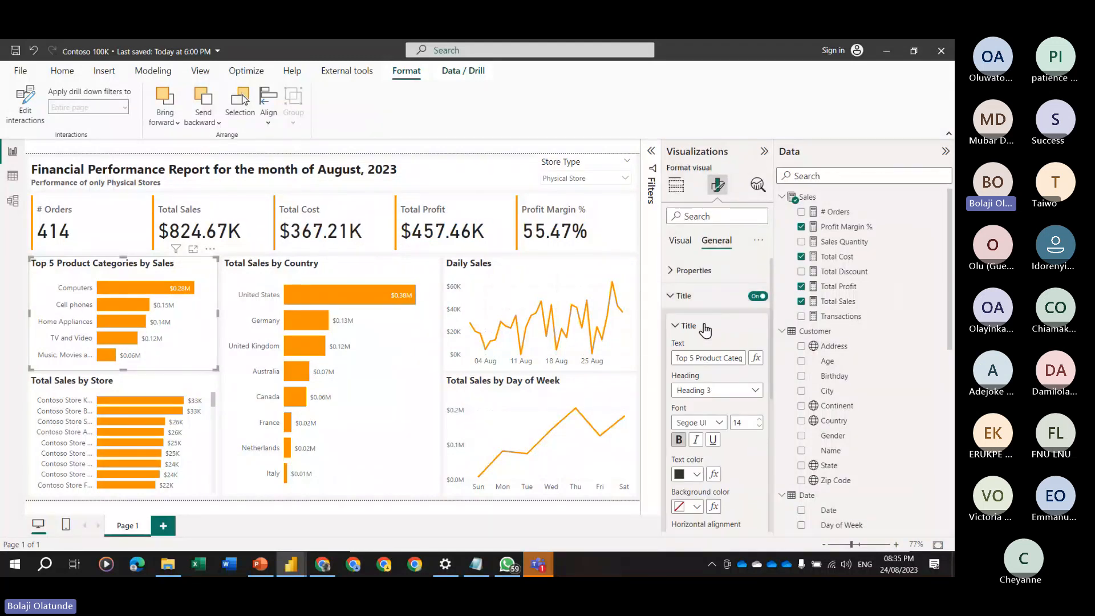
{"action": "scroll", "coordinate": [713, 353], "scroll_direction": "down", "scroll_amount": 5}
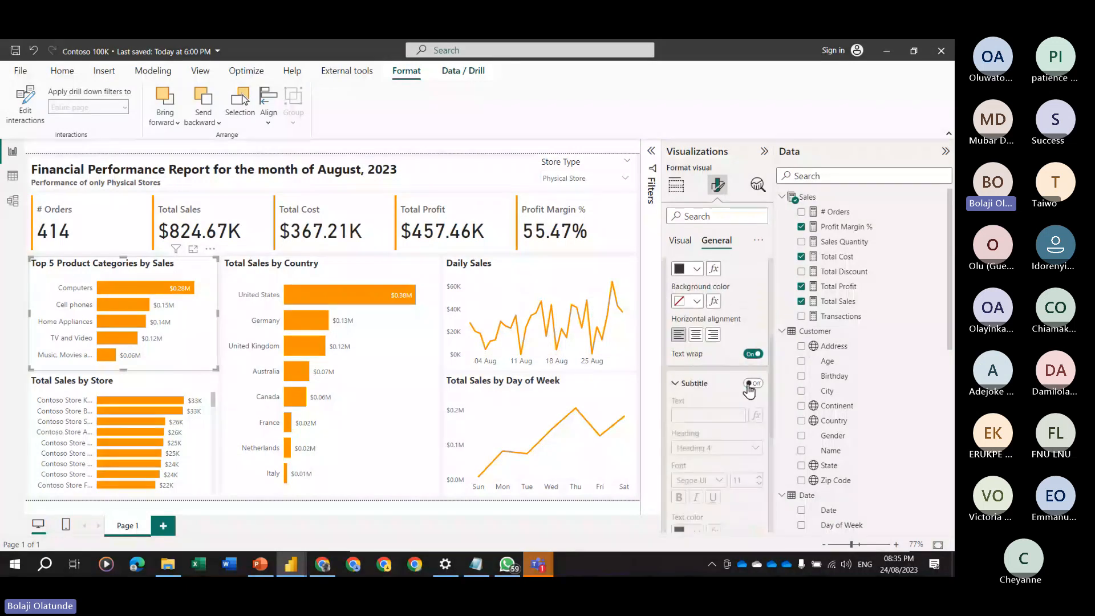
{"action": "left_click", "coordinate": [753, 383]}
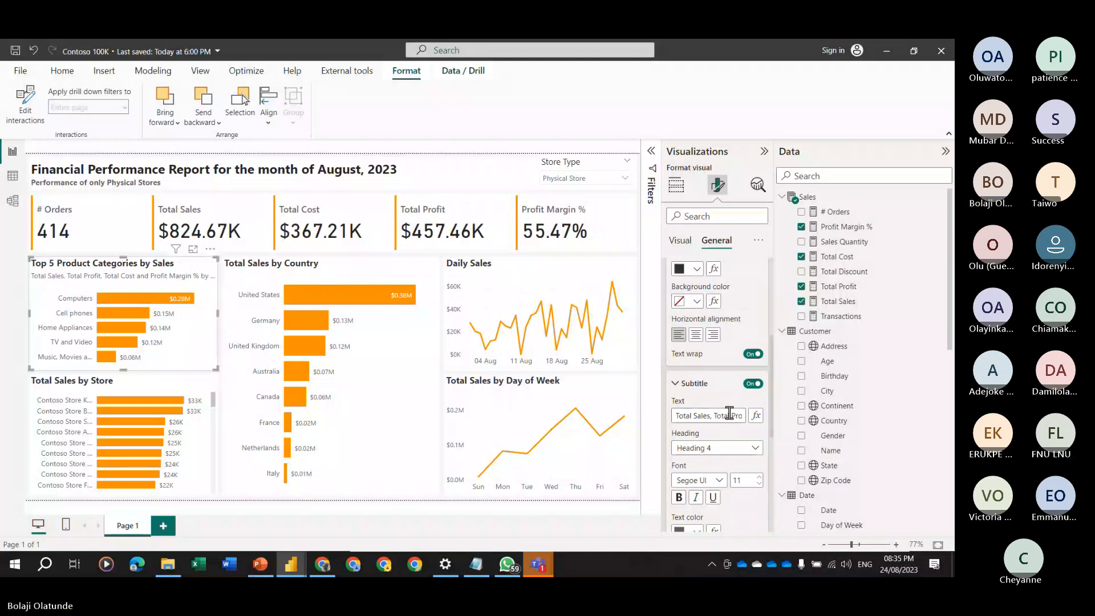
Change the product categories chart's title to "Total Sales by Product Categories".
{"action": "scroll", "coordinate": [708, 371], "scroll_direction": "up", "scroll_amount": 3}
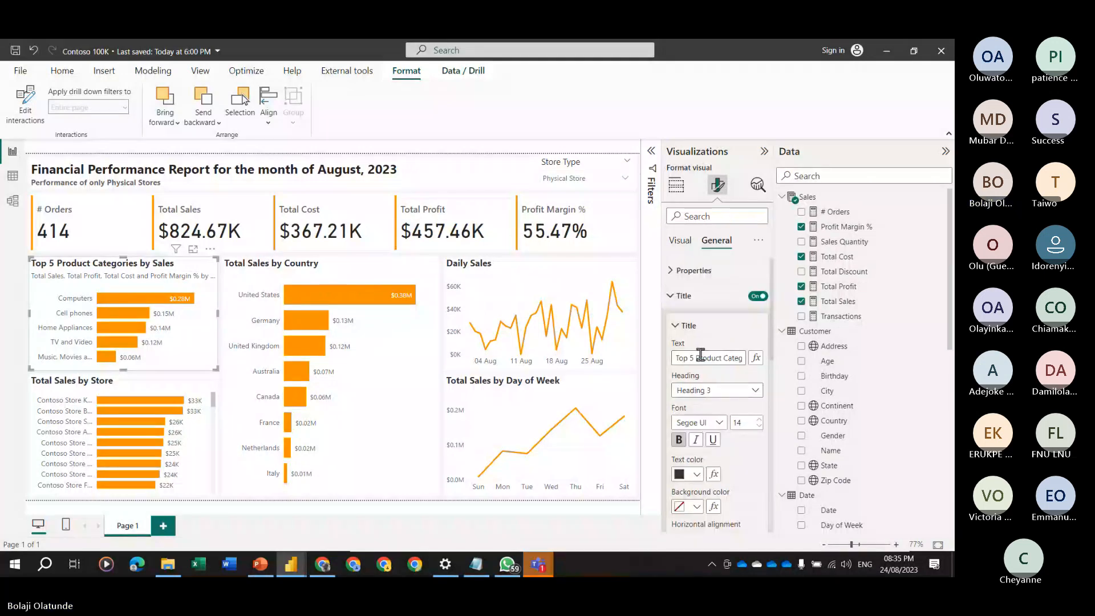
{"action": "triple_click", "coordinate": [701, 355]}
{"action": "type", "text": "T"}
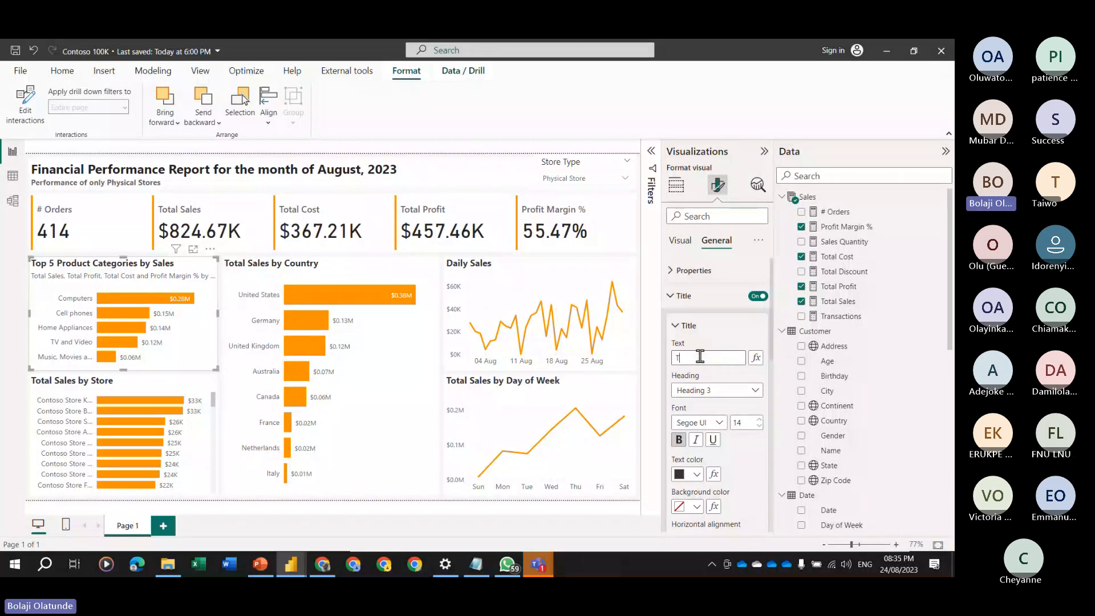
{"action": "type", "text": "otal Sales"}
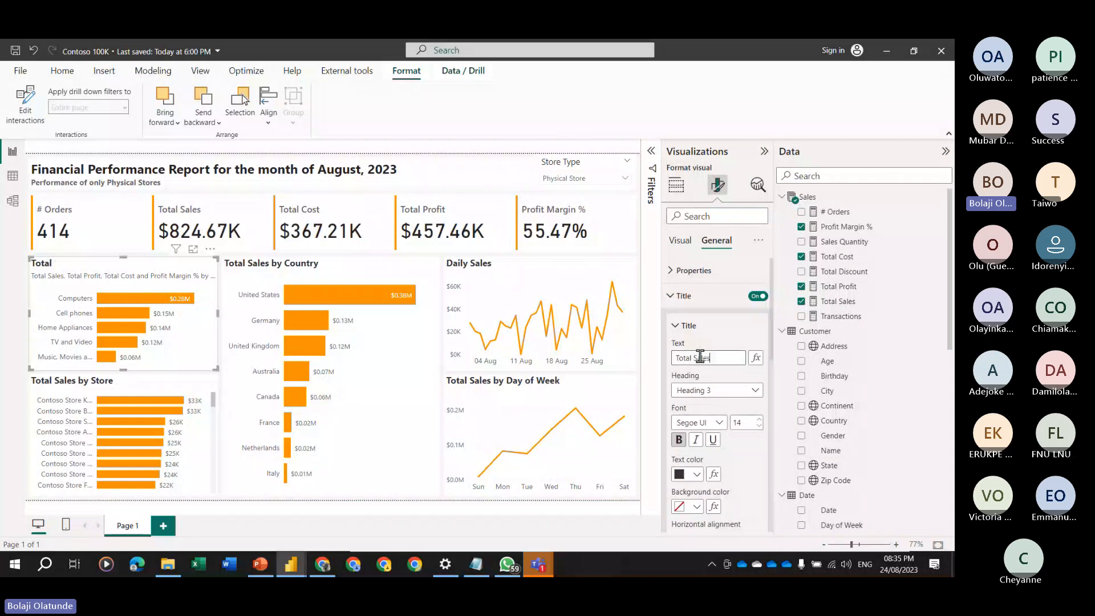
{"action": "type", "text": " by Product Categor"}
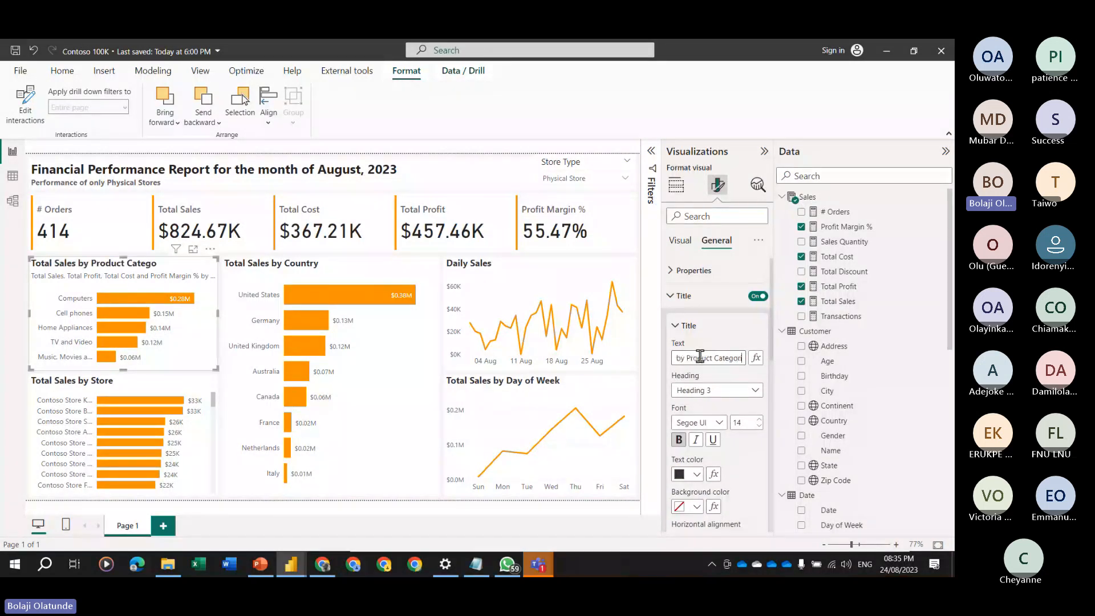
{"action": "type", "text": "ies"}
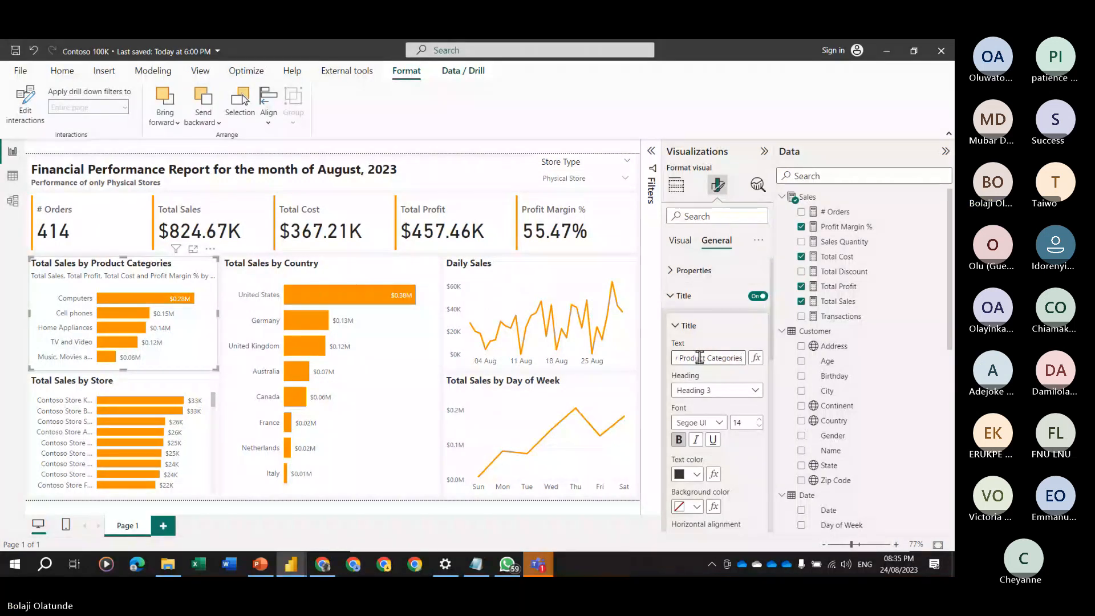
Set the product categories chart's subtitle to "Top 5 Categories by Sales" and deselect the chart.
{"action": "scroll", "coordinate": [706, 410], "scroll_direction": "down", "scroll_amount": 3}
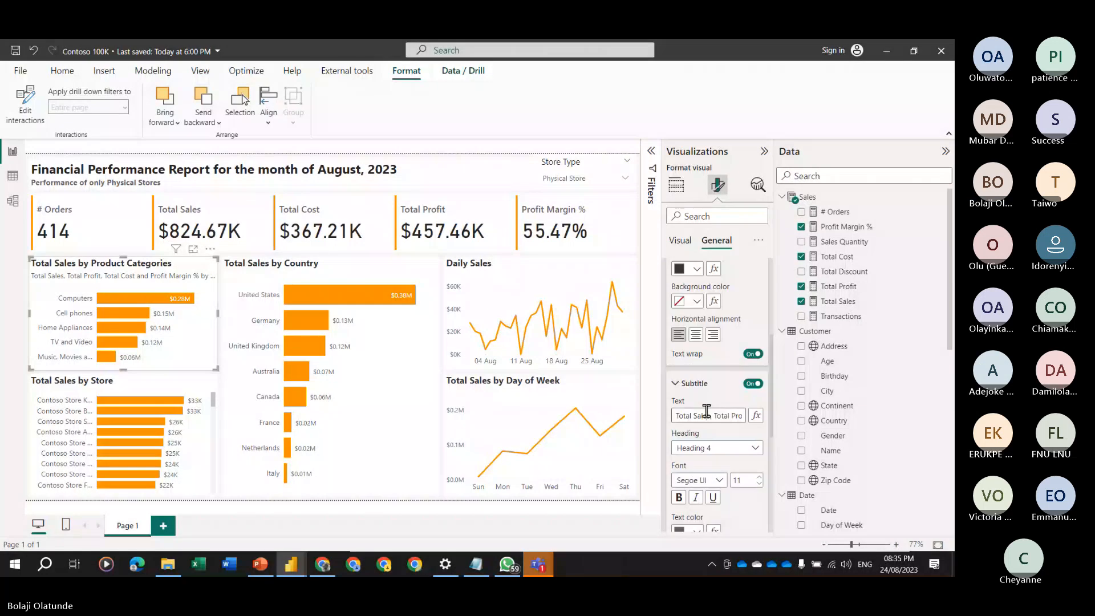
{"action": "left_click", "coordinate": [706, 415]}
{"action": "type", "text": "t"}
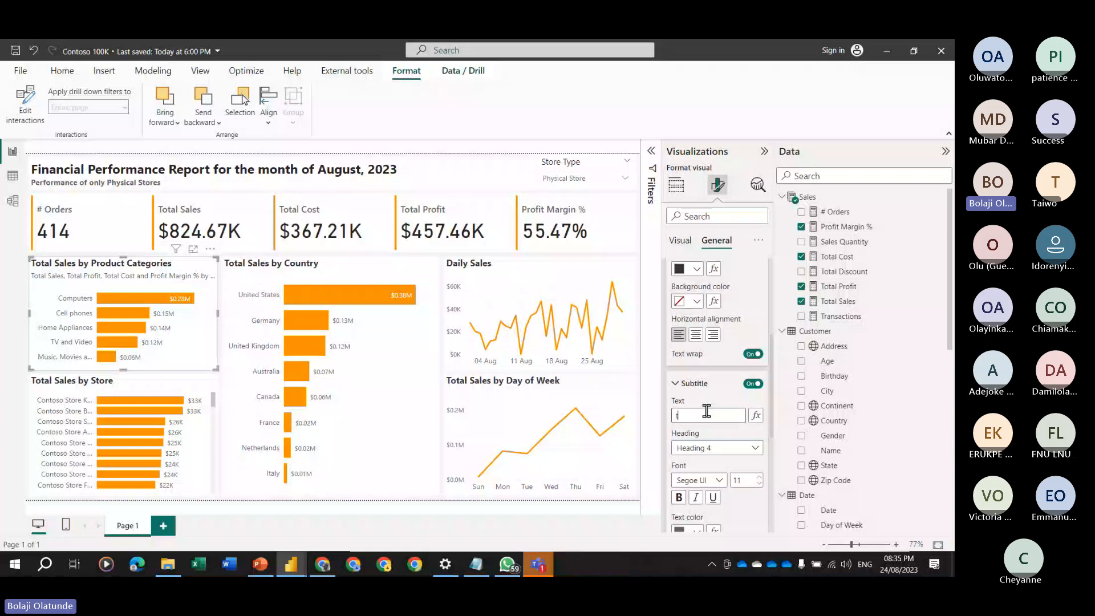
{"action": "type", "text": "Op"}
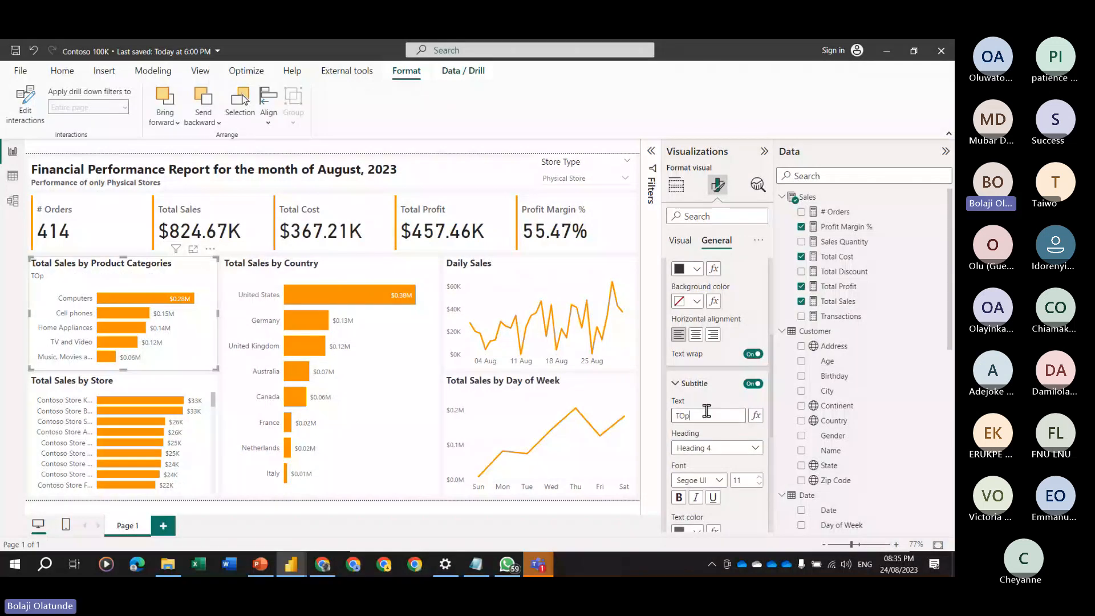
{"action": "key", "text": "BackSpace"}
{"action": "key", "text": "BackSpace"}
{"action": "type", "text": "op 5 Categories"}
{"action": "type", "text": "by Sales"}
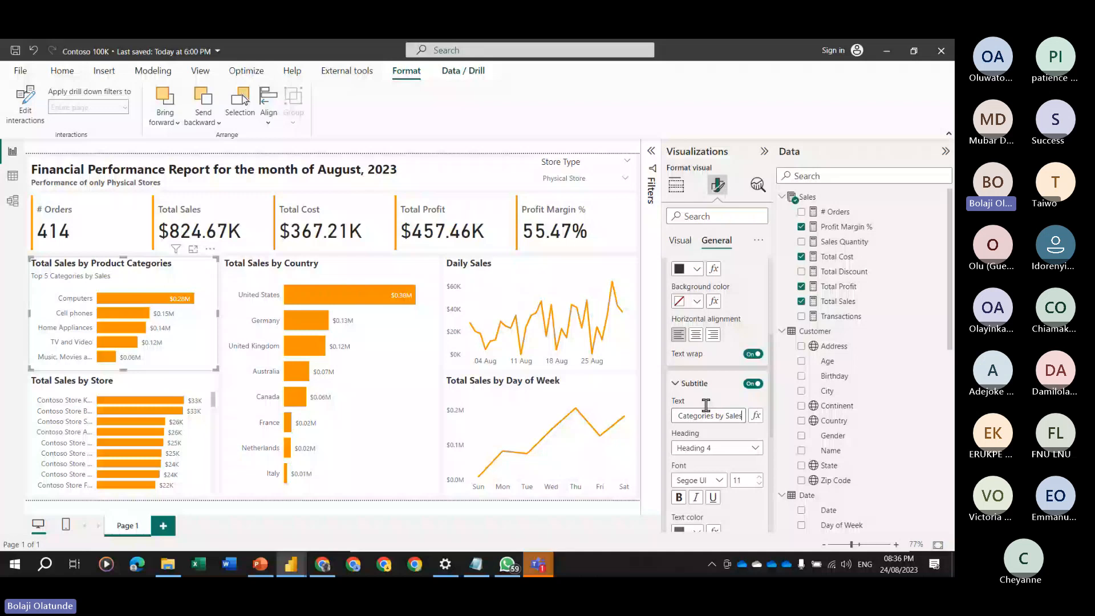
{"action": "left_click", "coordinate": [676, 186]}
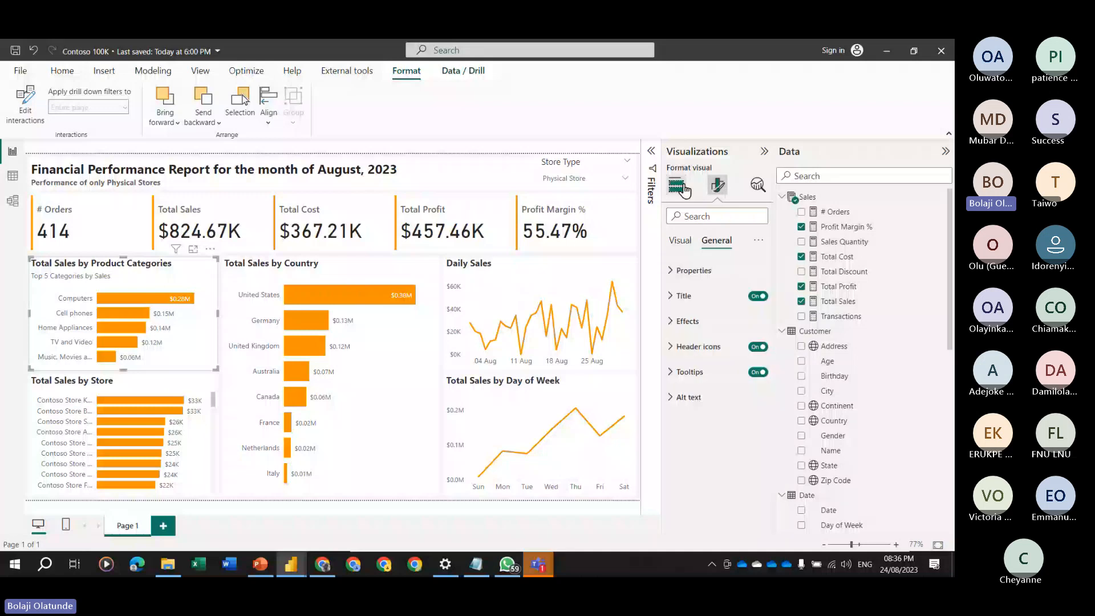
{"action": "left_click", "coordinate": [683, 189]}
{"action": "left_click", "coordinate": [422, 153]}
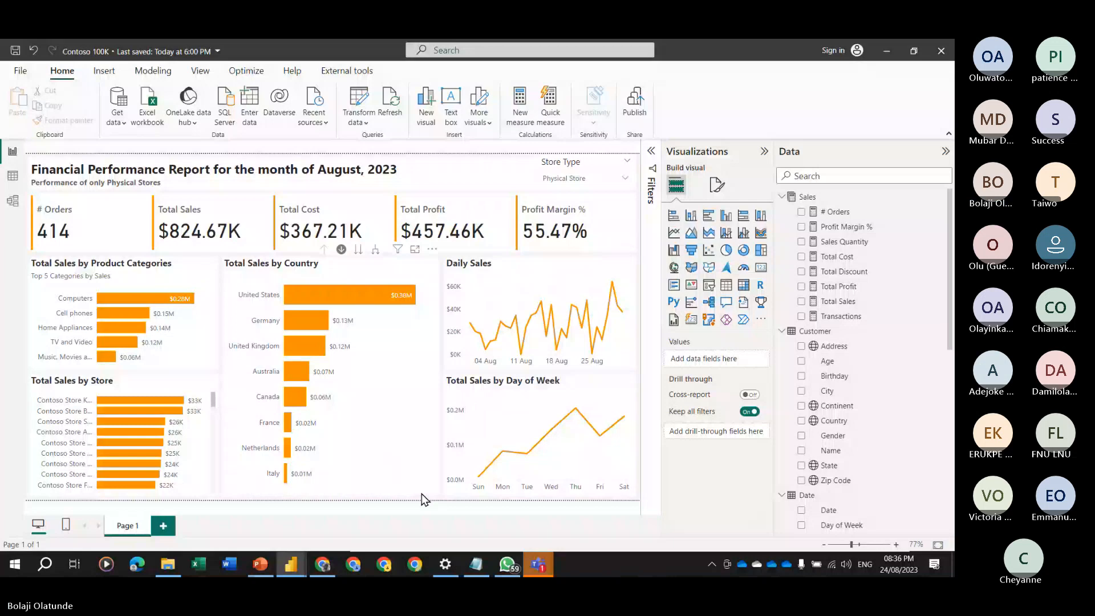
Switch to Chrome and open the Remix Icon website in a new tab.
{"action": "left_click", "coordinate": [324, 565]}
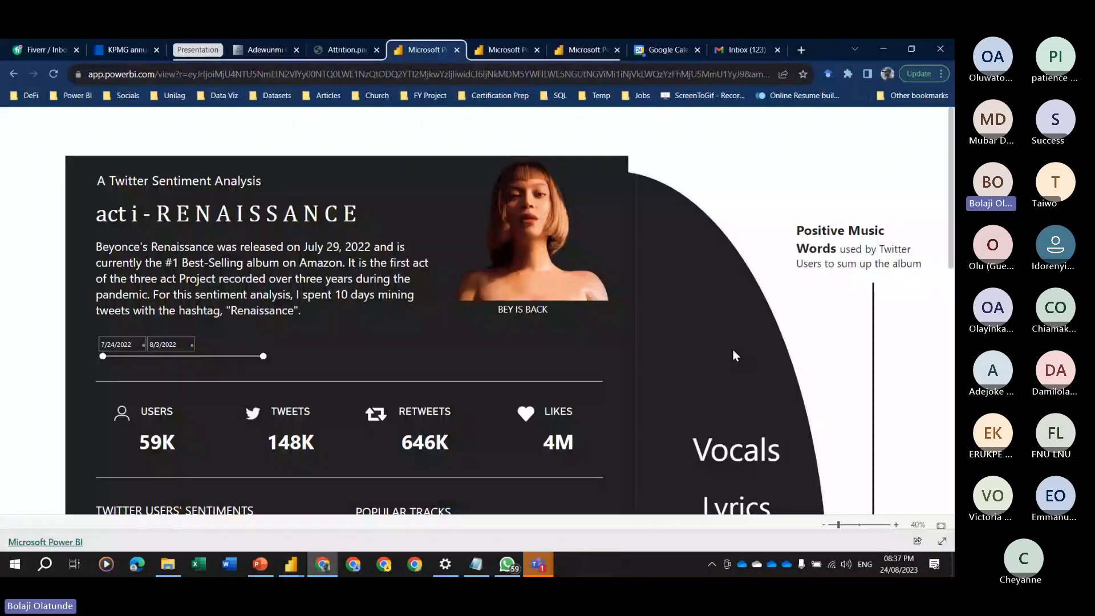
{"action": "left_click", "coordinate": [802, 50]}
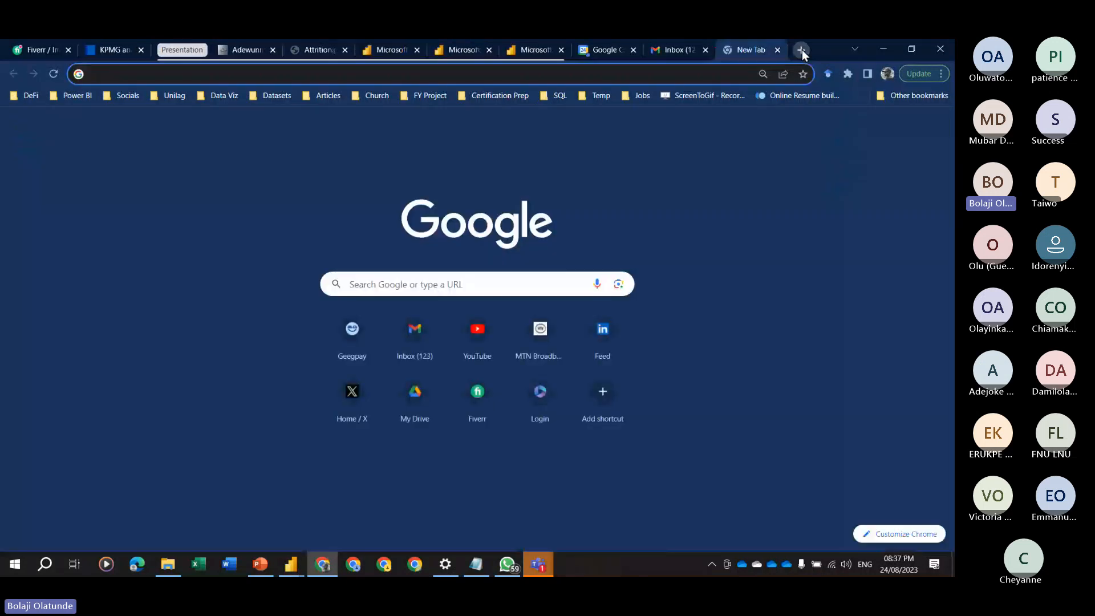
{"action": "left_click", "coordinate": [426, 76]}
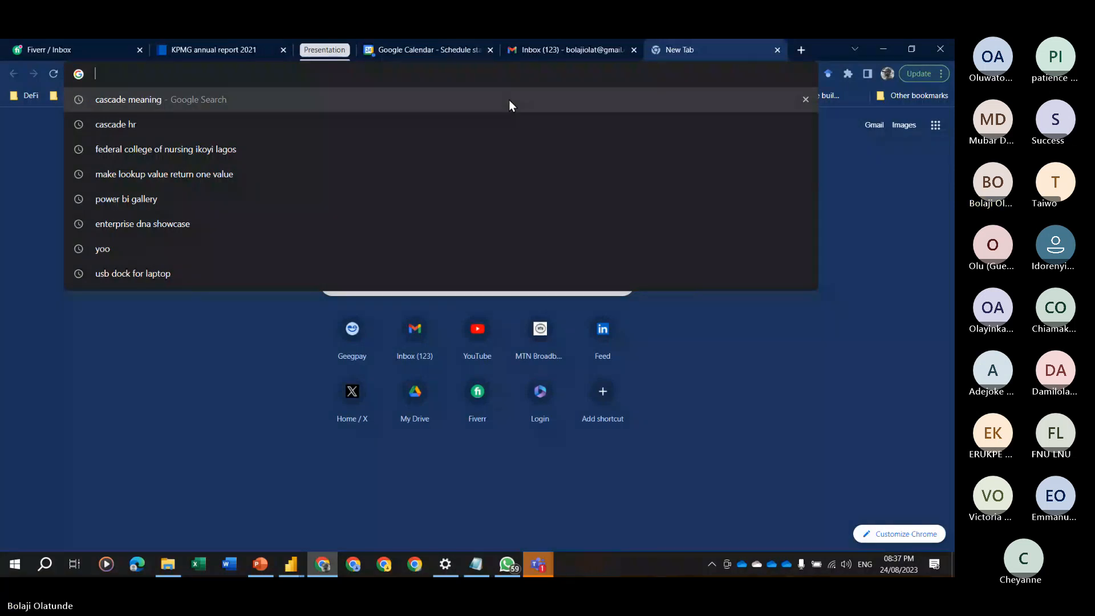
{"action": "type", "text": "remix"}
{"action": "key", "text": "Return"}
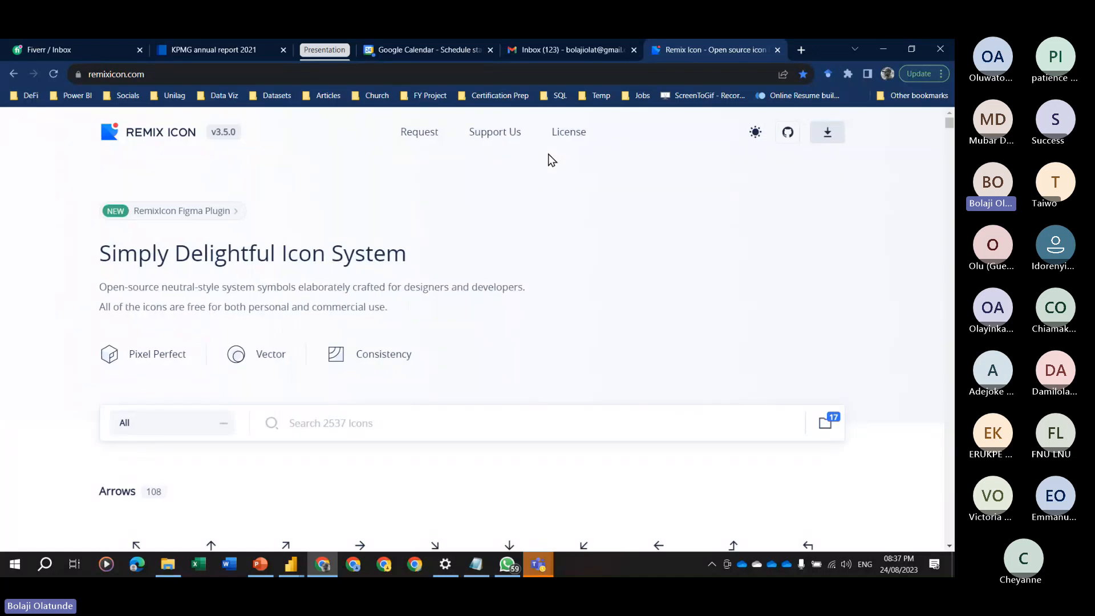
Search the icon library for "Profit" and clear the search.
{"action": "left_click", "coordinate": [507, 422]}
{"action": "type", "text": "Profit"}
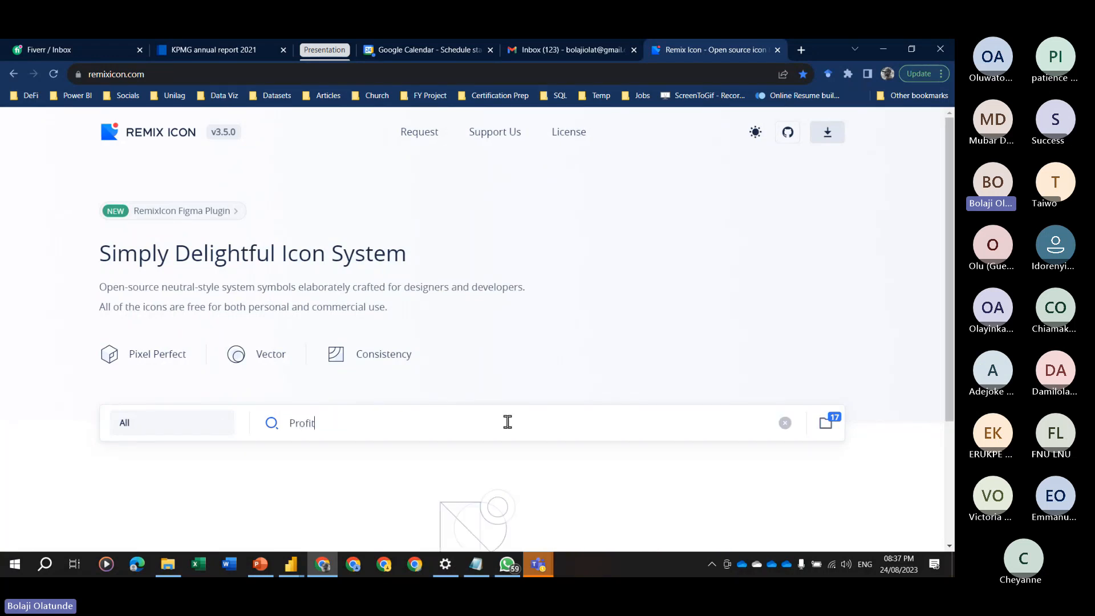
{"action": "key", "text": "BackSpace"}
{"action": "key", "text": "BackSpace"}
{"action": "key", "text": "BackSpace"}
{"action": "key", "text": "BackSpace"}
{"action": "key", "text": "BackSpace"}
{"action": "key", "text": "BackSpace"}
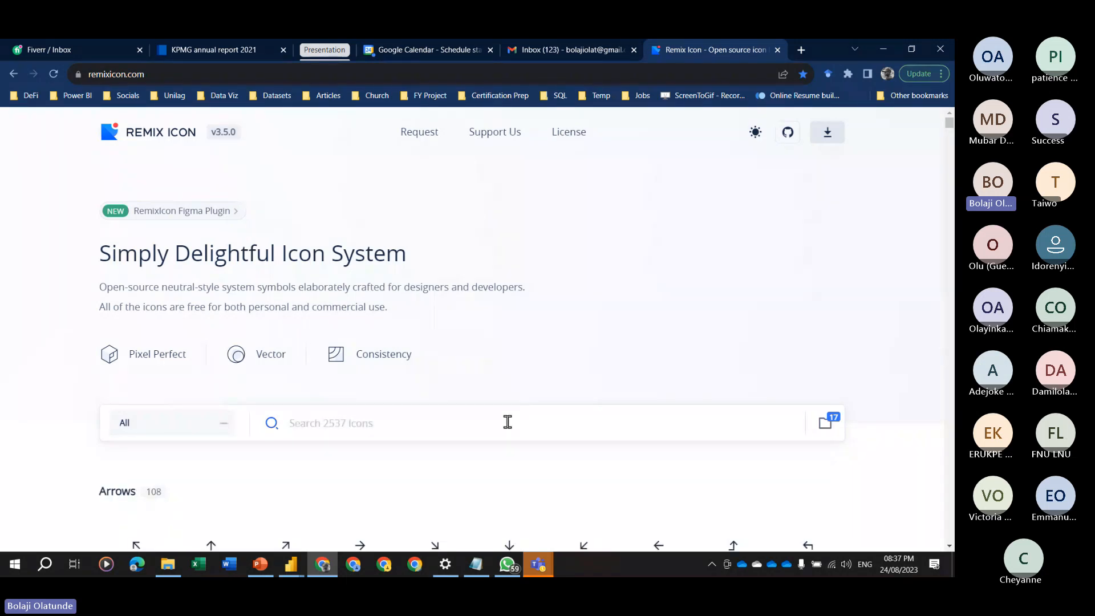
Search the icon library for "Money", try a search starting with "Curr", and clear it.
{"action": "type", "text": "Money"}
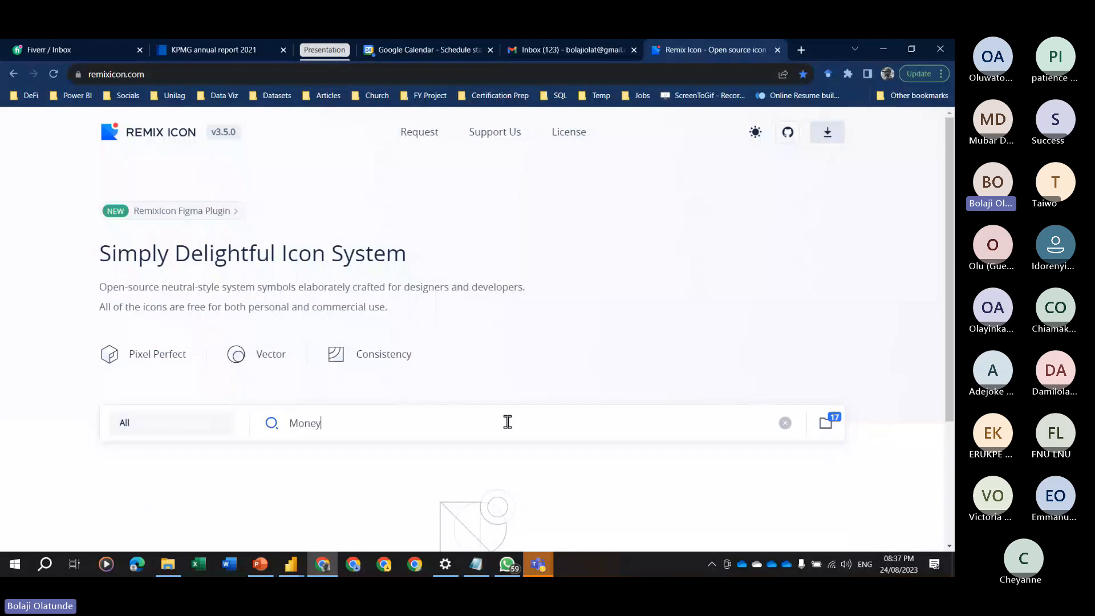
{"action": "key", "text": "BackSpace"}
{"action": "key", "text": "BackSpace"}
{"action": "key", "text": "BackSpace"}
{"action": "key", "text": "BackSpace"}
{"action": "key", "text": "BackSpace"}
{"action": "type", "text": "Curr"}
{"action": "key", "text": "BackSpace"}
{"action": "key", "text": "BackSpace"}
{"action": "key", "text": "BackSpace"}
{"action": "key", "text": "BackSpace"}
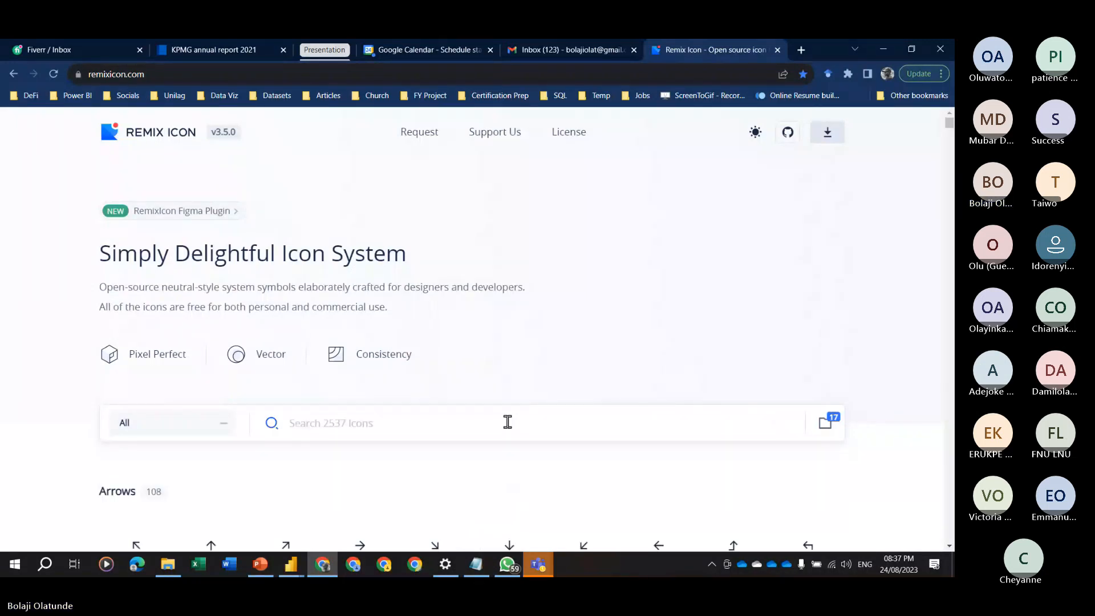
Look through the Arrows, Buildings and Business icons for ones that suit the report, and return to the start of the library.
{"action": "scroll", "coordinate": [326, 431], "scroll_direction": "down", "scroll_amount": 5}
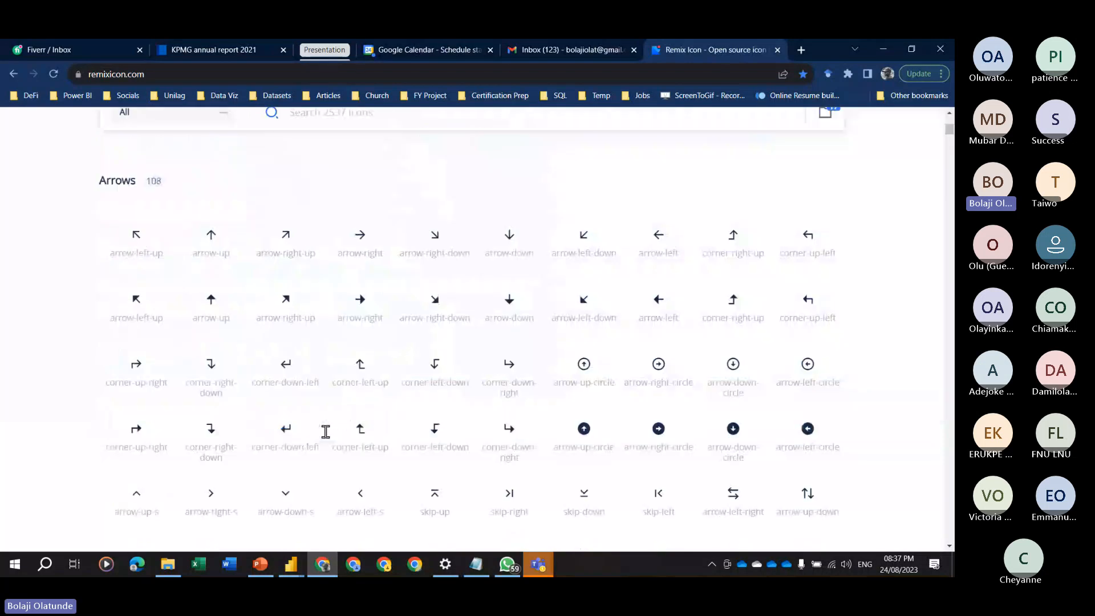
{"action": "scroll", "coordinate": [482, 419], "scroll_direction": "down", "scroll_amount": 15}
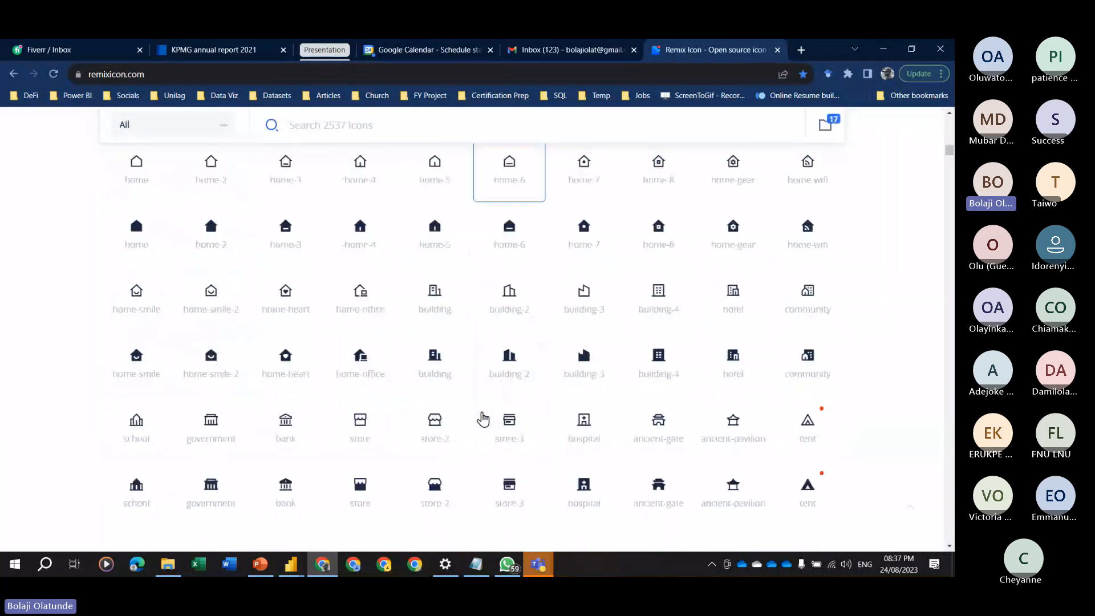
{"action": "scroll", "coordinate": [483, 419], "scroll_direction": "down", "scroll_amount": 5}
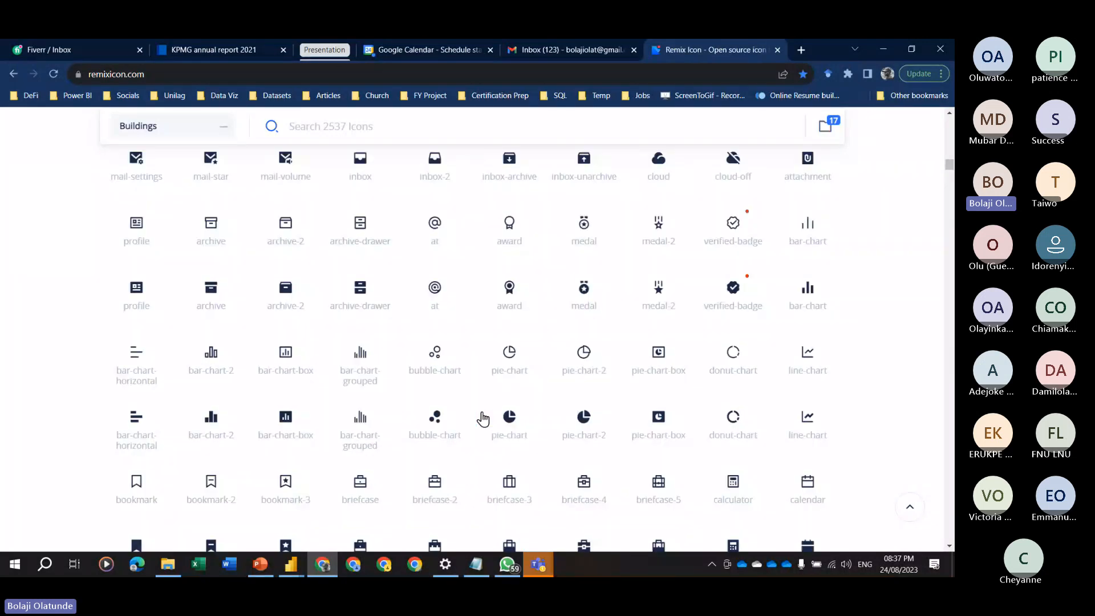
{"action": "scroll", "coordinate": [482, 419], "scroll_direction": "up", "scroll_amount": 9}
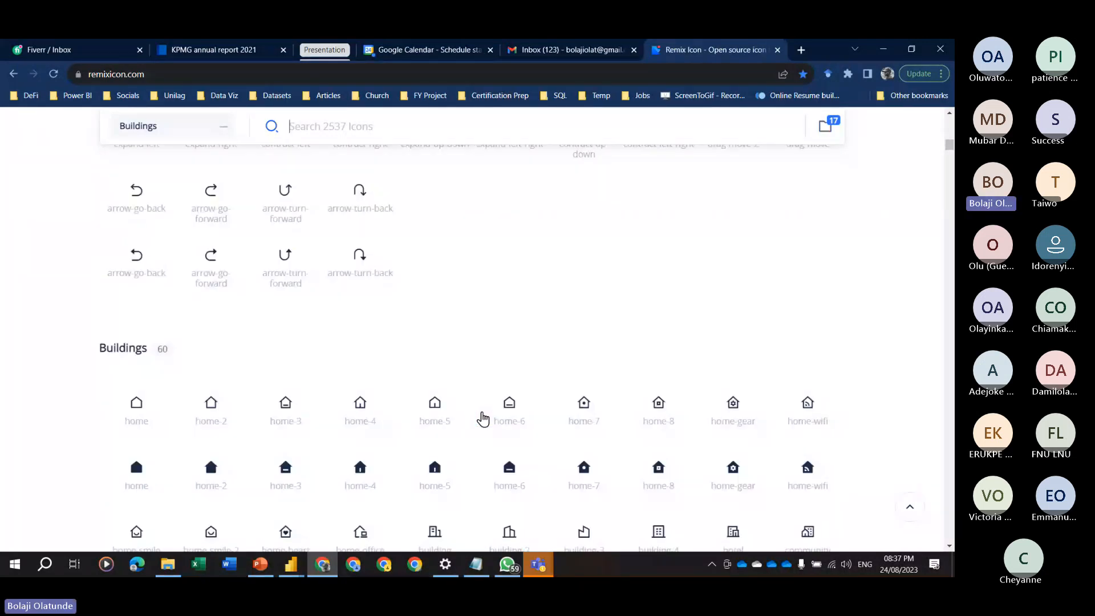
{"action": "scroll", "coordinate": [482, 419], "scroll_direction": "up", "scroll_amount": 15}
Look through the Business icons in the library for ones that suit the report, and return to the start.
{"action": "left_click", "coordinate": [210, 435]}
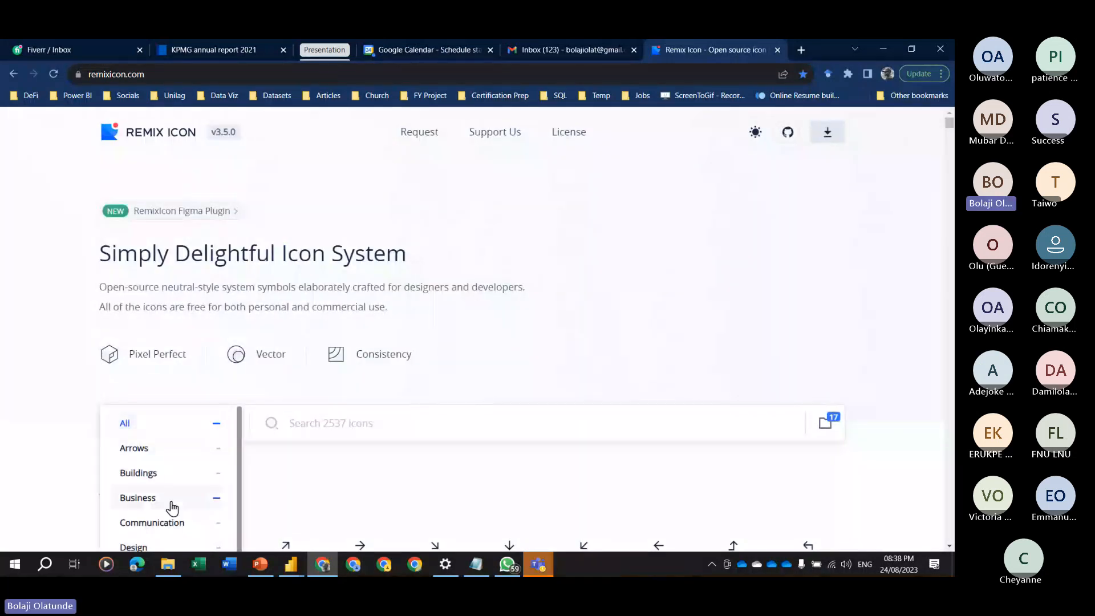
{"action": "scroll", "coordinate": [174, 506], "scroll_direction": "down", "scroll_amount": 2}
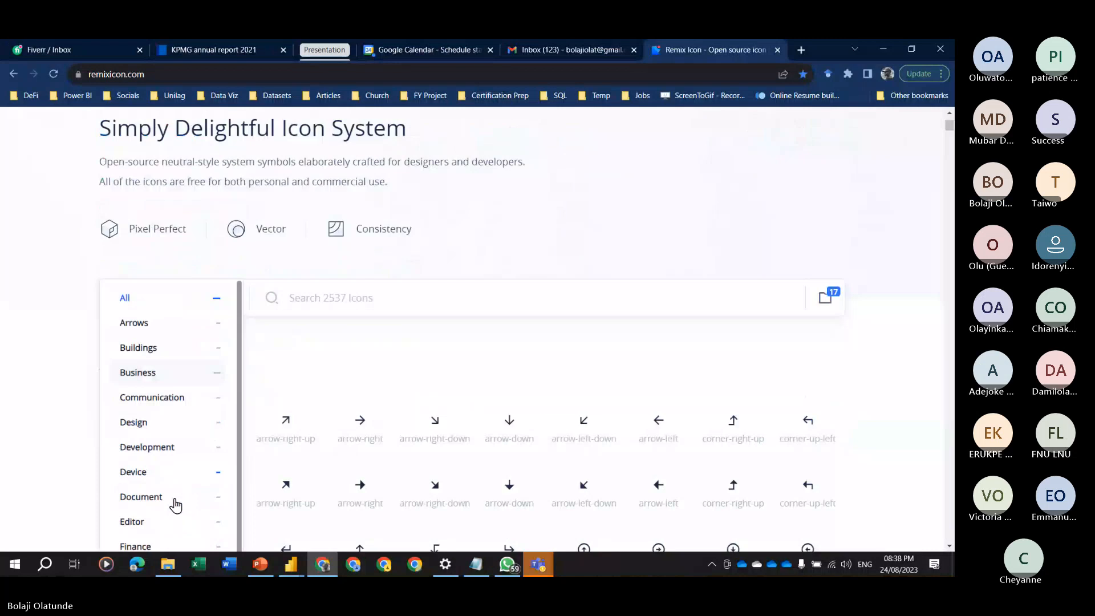
{"action": "scroll", "coordinate": [179, 493], "scroll_direction": "down", "scroll_amount": 3}
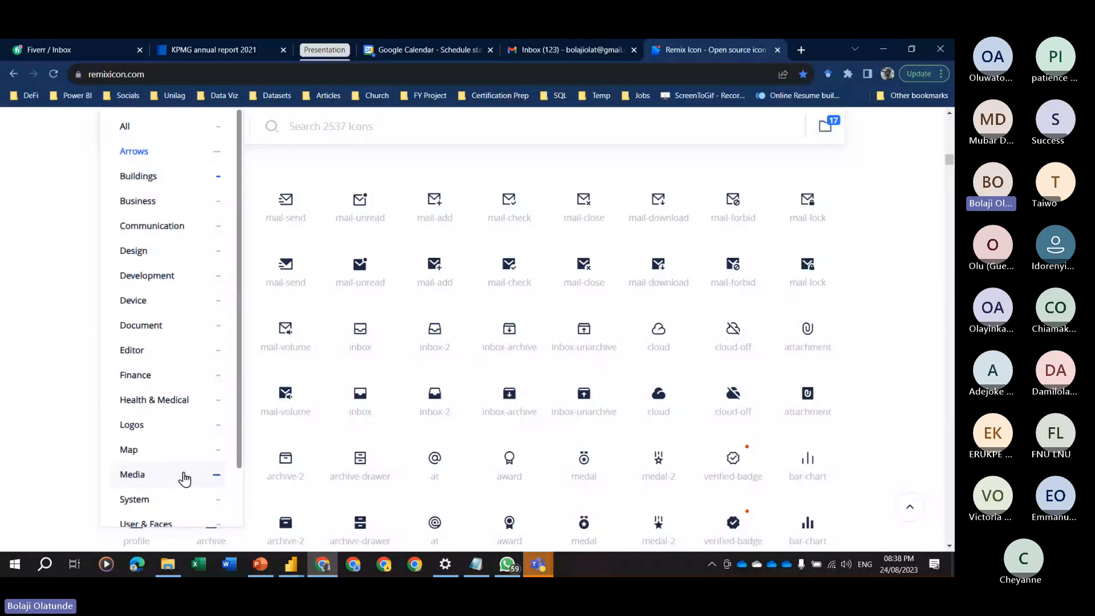
{"action": "scroll", "coordinate": [234, 423], "scroll_direction": "down", "scroll_amount": 1}
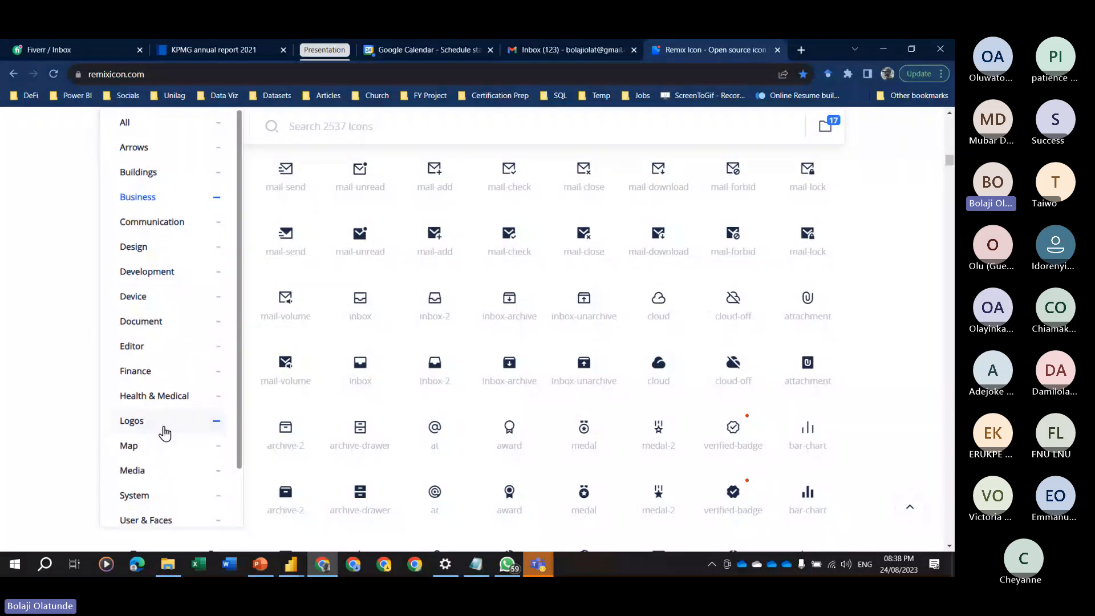
{"action": "scroll", "coordinate": [166, 434], "scroll_direction": "down", "scroll_amount": 5}
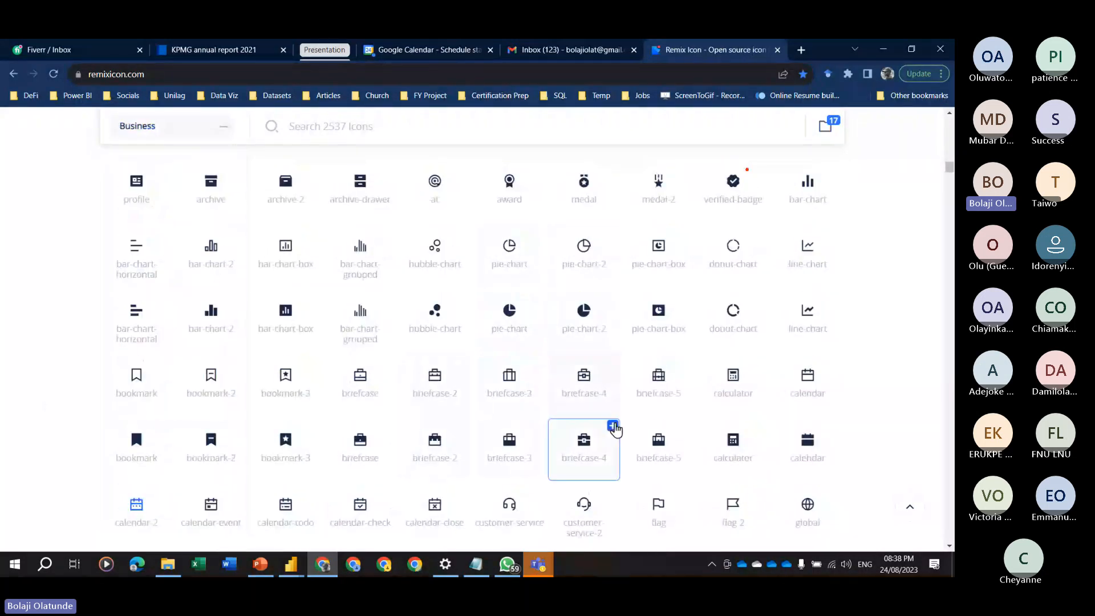
{"action": "scroll", "coordinate": [615, 429], "scroll_direction": "down", "scroll_amount": 3}
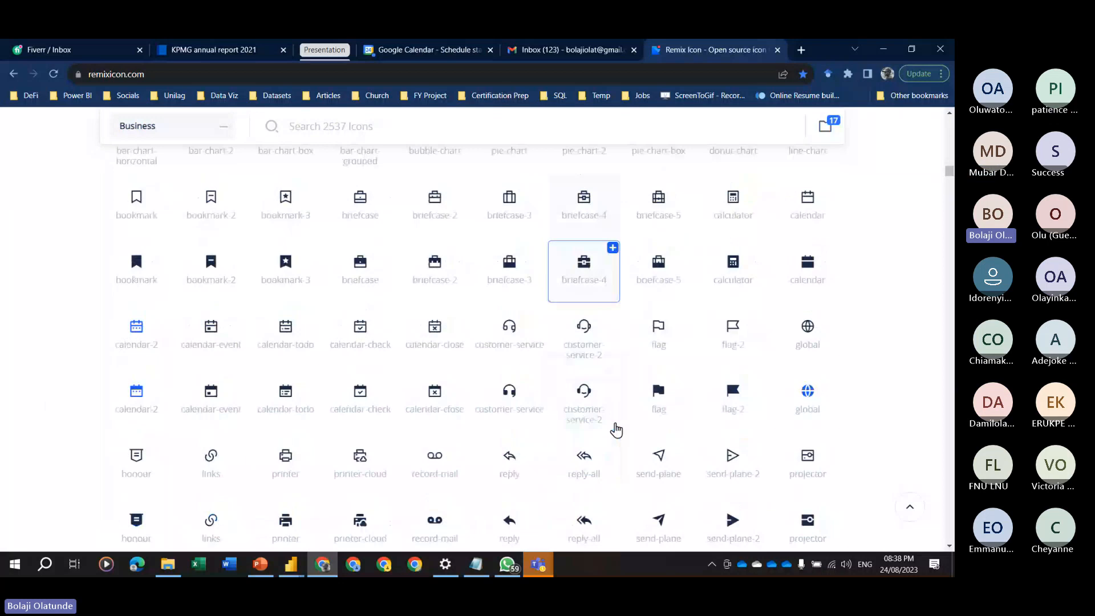
{"action": "scroll", "coordinate": [616, 431], "scroll_direction": "down", "scroll_amount": 2}
{"action": "scroll", "coordinate": [616, 431], "scroll_direction": "down", "scroll_amount": 5}
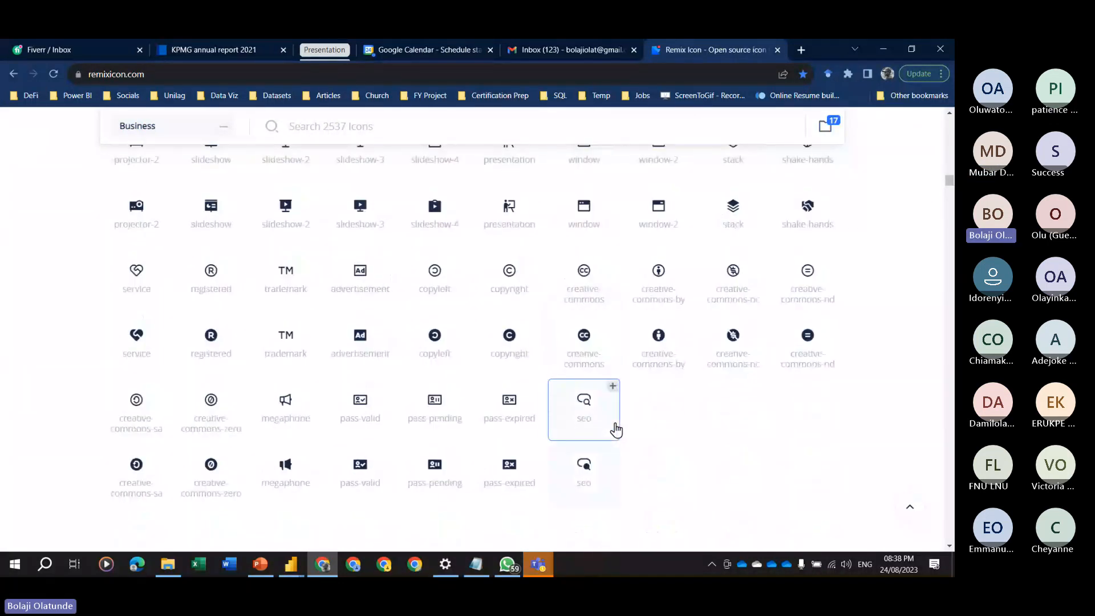
{"action": "scroll", "coordinate": [666, 417], "scroll_direction": "up", "scroll_amount": 5}
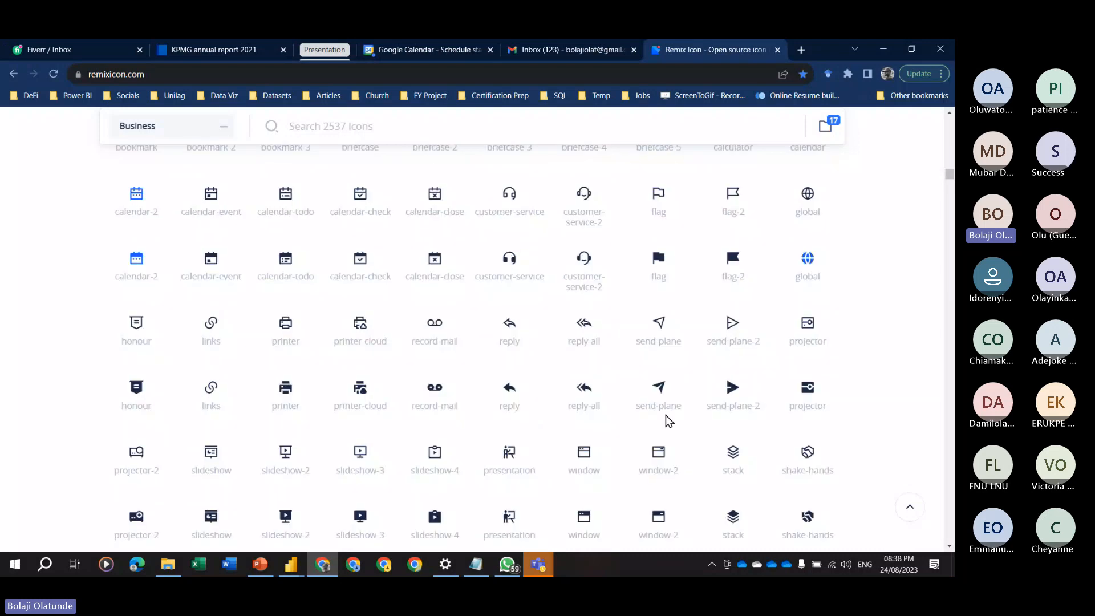
{"action": "scroll", "coordinate": [665, 415], "scroll_direction": "up", "scroll_amount": 10}
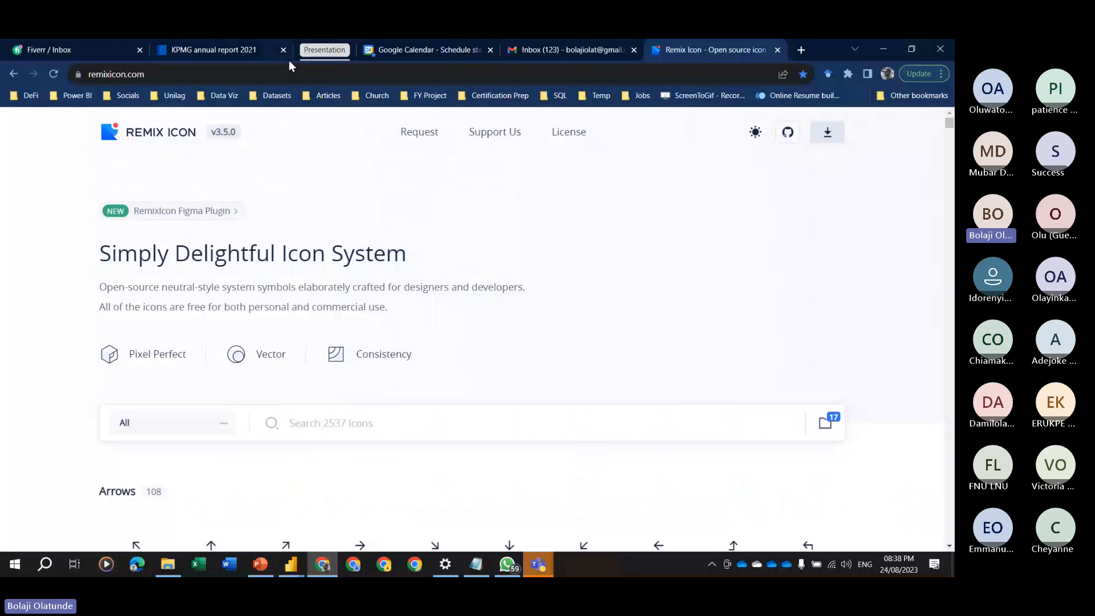
Open the Noun Project icons page at thenounproject.com/icons/ and skim its overview.
{"action": "left_click", "coordinate": [323, 74]}
{"action": "key", "text": "ctrl+a"}
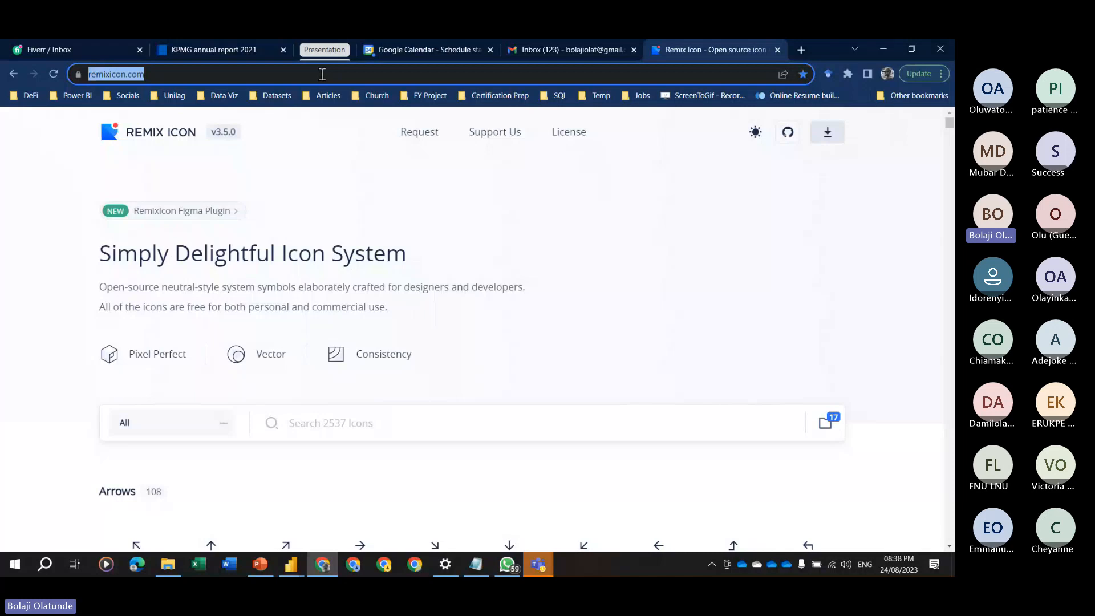
{"action": "type", "text": "thenounproject.com/"}
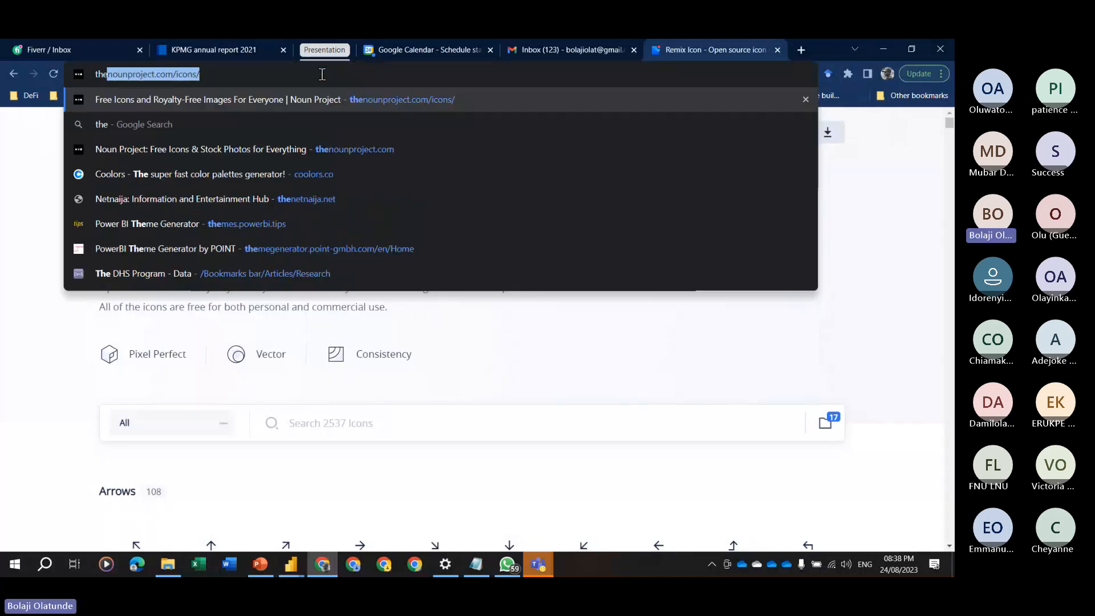
{"action": "key", "text": "Return"}
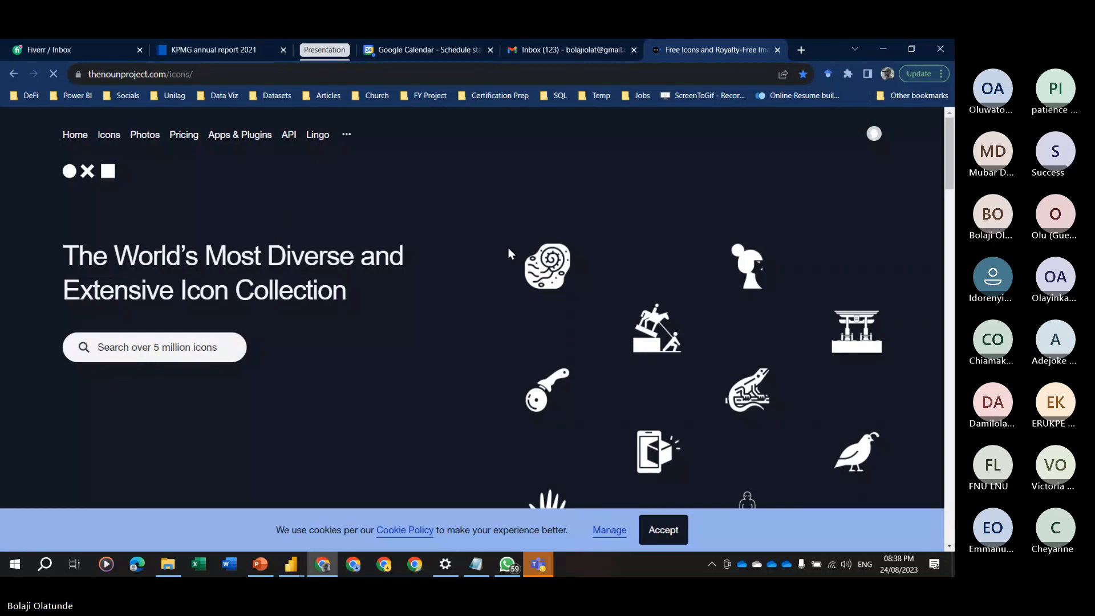
{"action": "scroll", "coordinate": [508, 248], "scroll_direction": "down", "scroll_amount": 10}
{"action": "scroll", "coordinate": [508, 249], "scroll_direction": "up", "scroll_amount": 5}
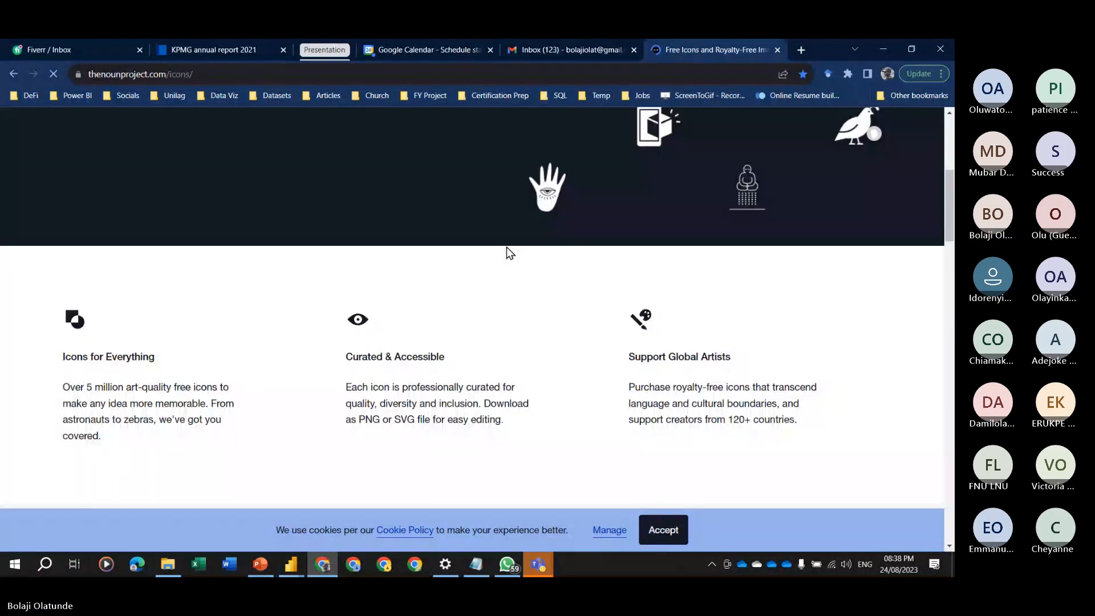
{"action": "scroll", "coordinate": [506, 253], "scroll_direction": "down", "scroll_amount": 5}
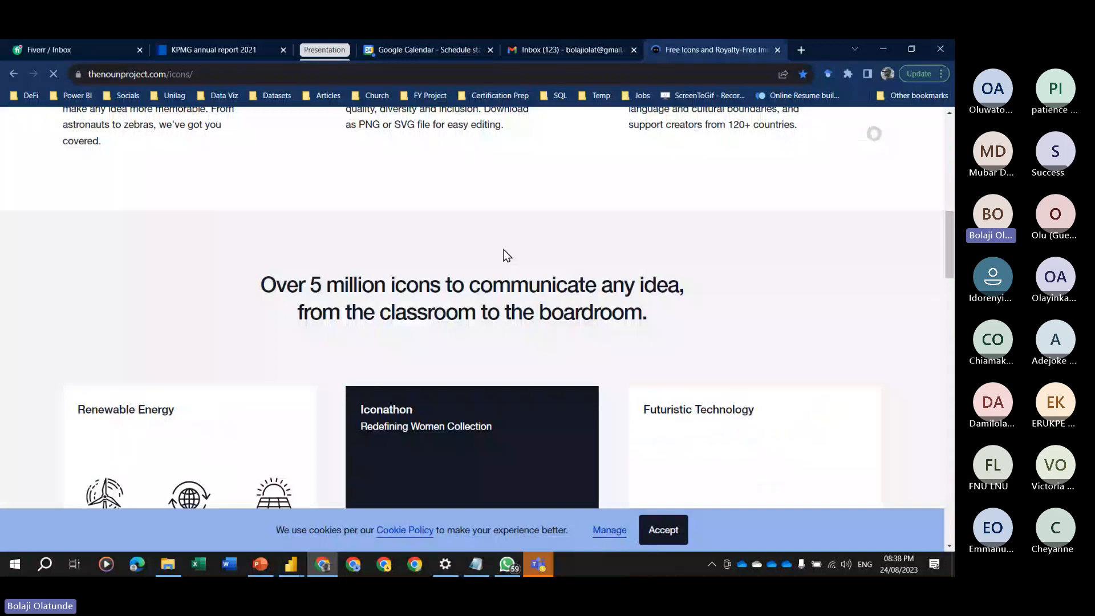
{"action": "scroll", "coordinate": [504, 255], "scroll_direction": "up", "scroll_amount": 10}
Search the Noun Project icon collection for "Sales".
{"action": "left_click", "coordinate": [222, 347]}
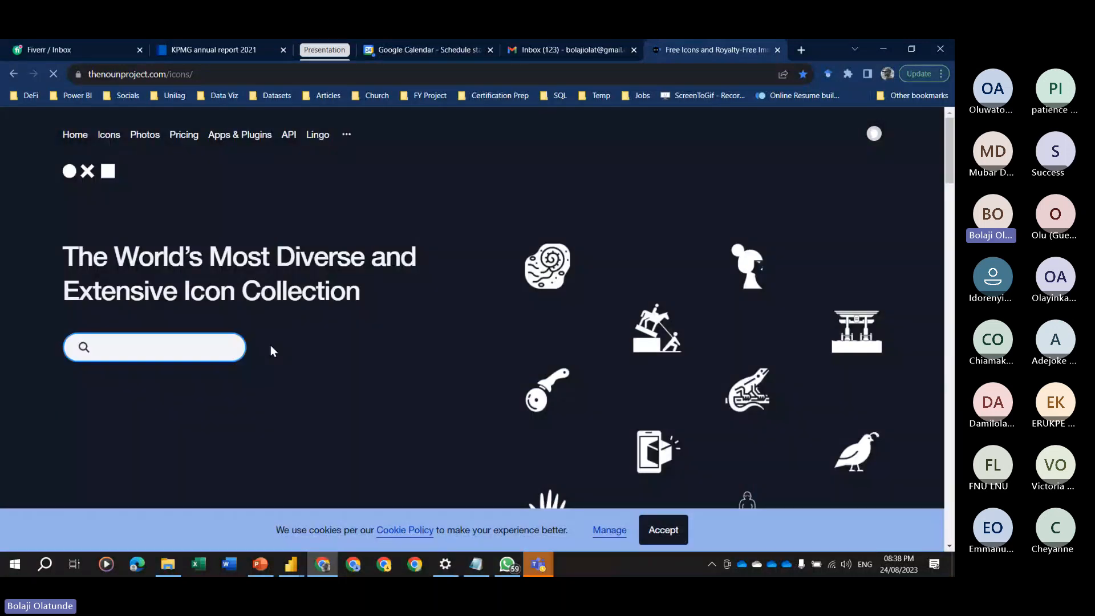
{"action": "type", "text": "s"}
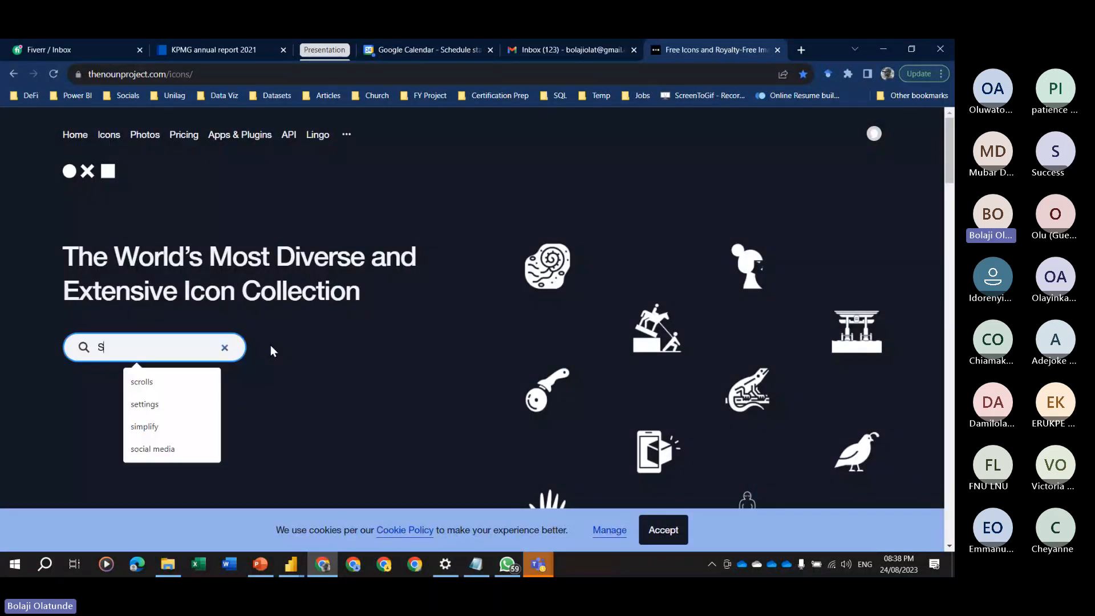
{"action": "type", "text": "ales"}
{"action": "key", "text": "Return"}
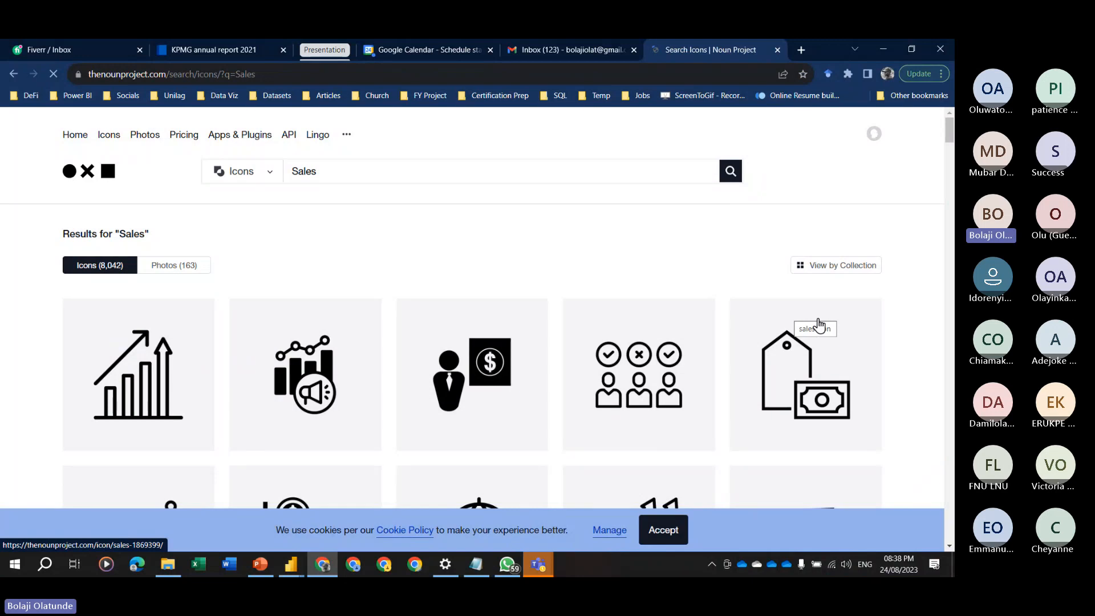
Examine the Sales icon results for designs that suit the report, and return to the first results.
{"action": "scroll", "coordinate": [827, 327], "scroll_direction": "down", "scroll_amount": 4}
{"action": "scroll", "coordinate": [880, 365], "scroll_direction": "down", "scroll_amount": 1}
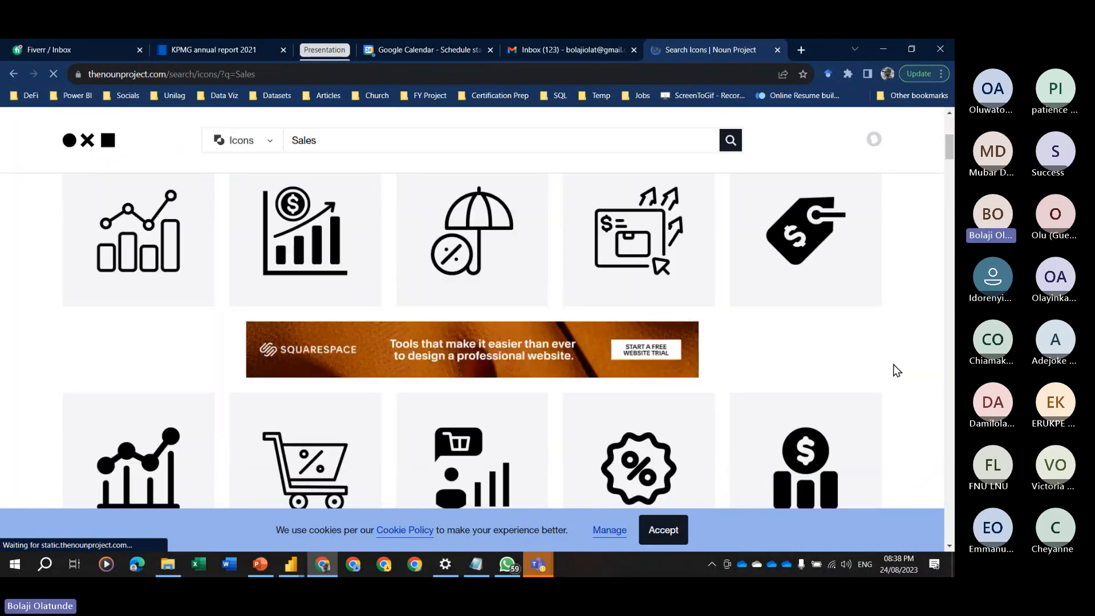
{"action": "scroll", "coordinate": [897, 370], "scroll_direction": "down", "scroll_amount": 5}
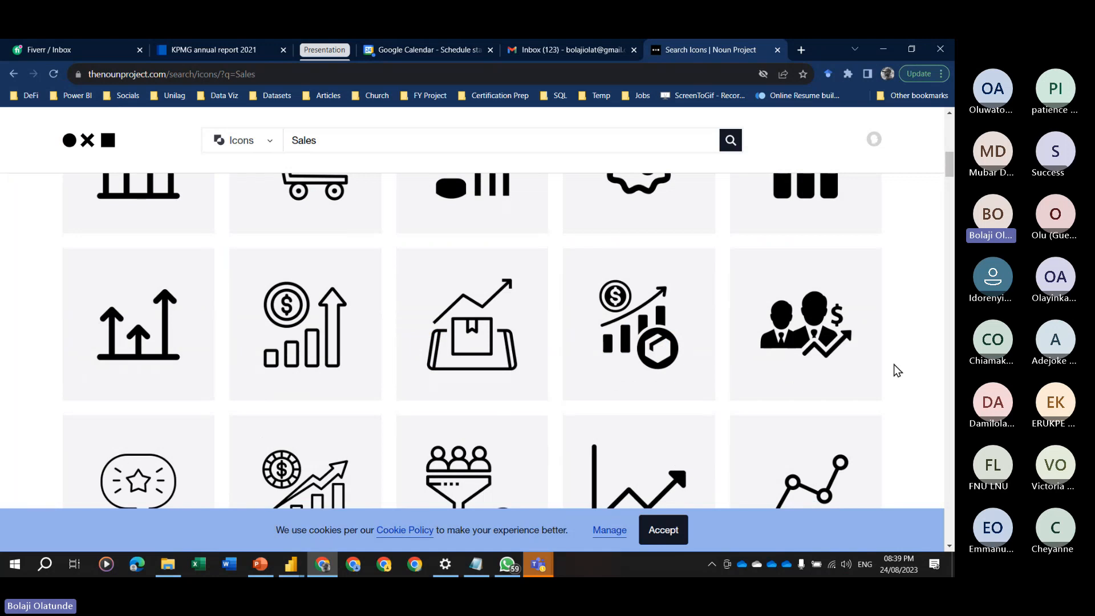
{"action": "scroll", "coordinate": [892, 371], "scroll_direction": "down", "scroll_amount": 5}
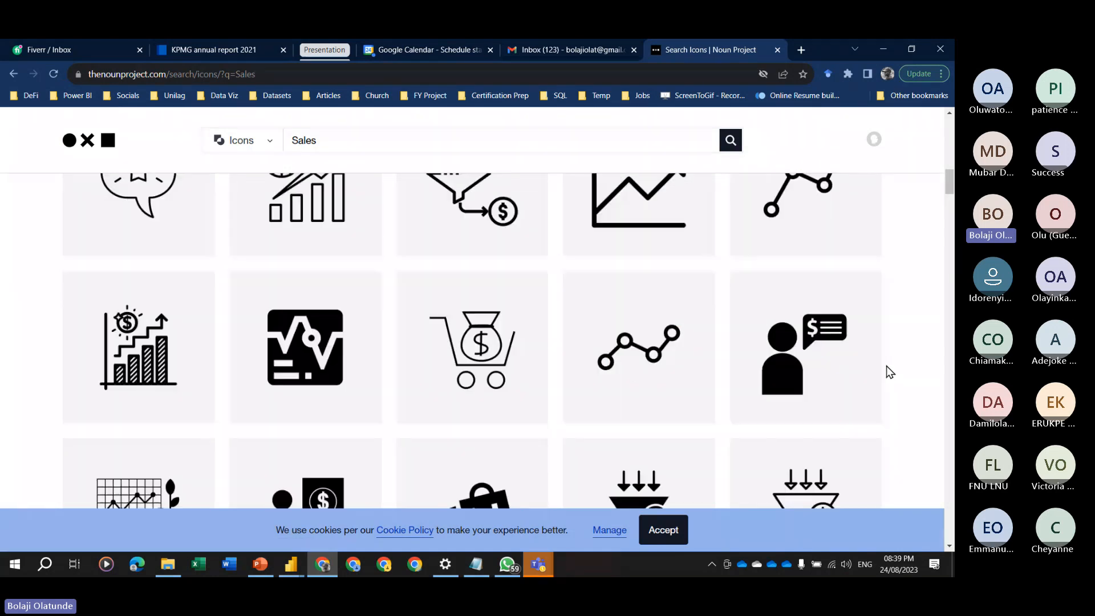
{"action": "scroll", "coordinate": [887, 366], "scroll_direction": "down", "scroll_amount": 3}
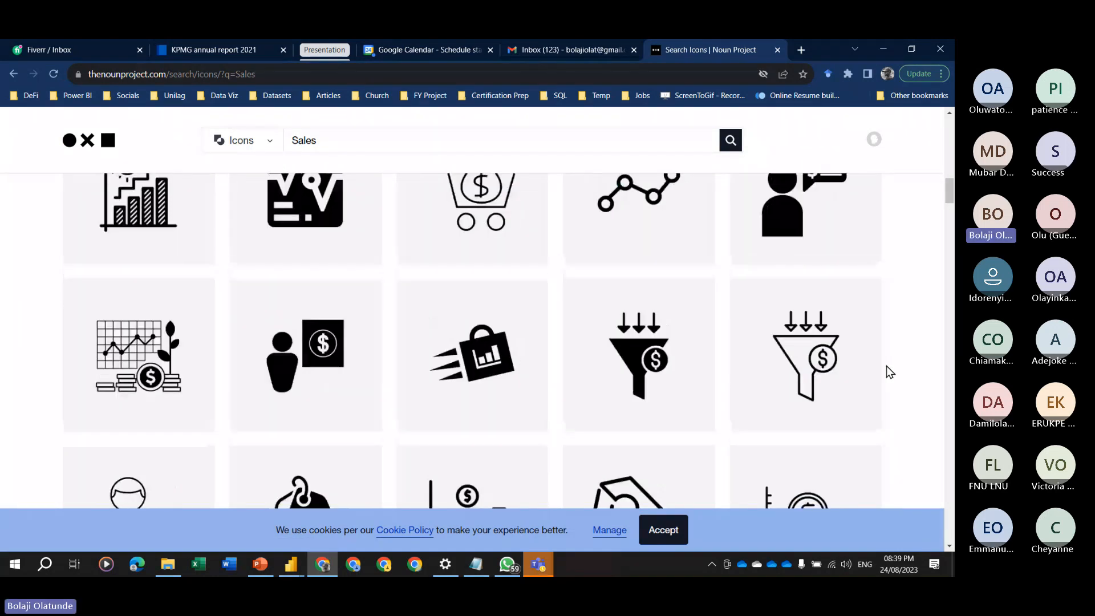
{"action": "scroll", "coordinate": [886, 365], "scroll_direction": "down", "scroll_amount": 3}
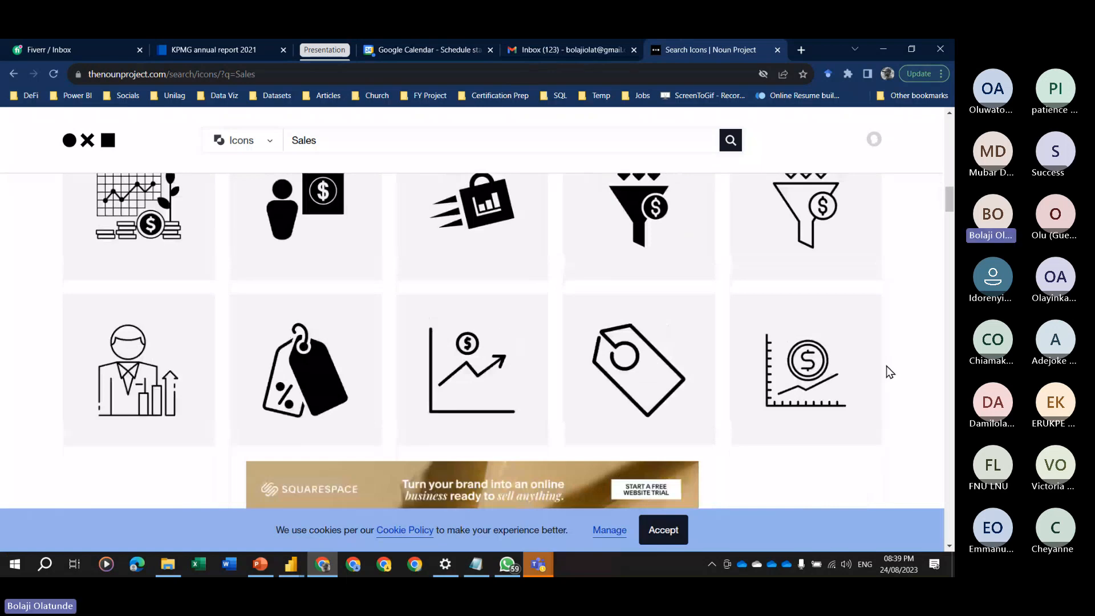
{"action": "scroll", "coordinate": [886, 365], "scroll_direction": "up", "scroll_amount": 5}
{"action": "scroll", "coordinate": [887, 365], "scroll_direction": "down", "scroll_amount": 6}
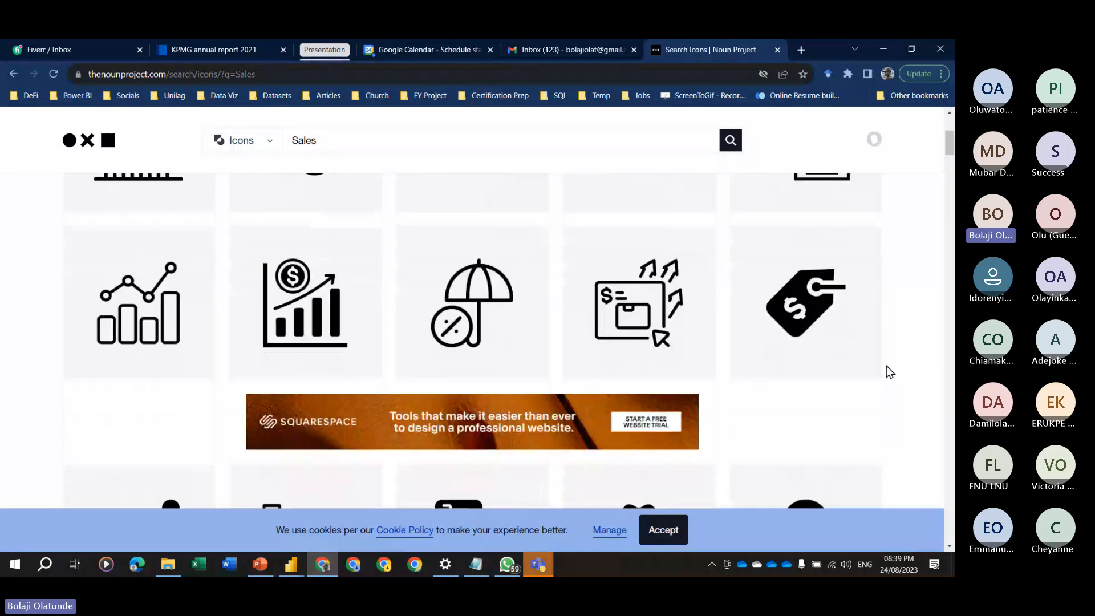
{"action": "scroll", "coordinate": [887, 366], "scroll_direction": "up", "scroll_amount": 5}
{"action": "scroll", "coordinate": [886, 366], "scroll_direction": "down", "scroll_amount": 10}
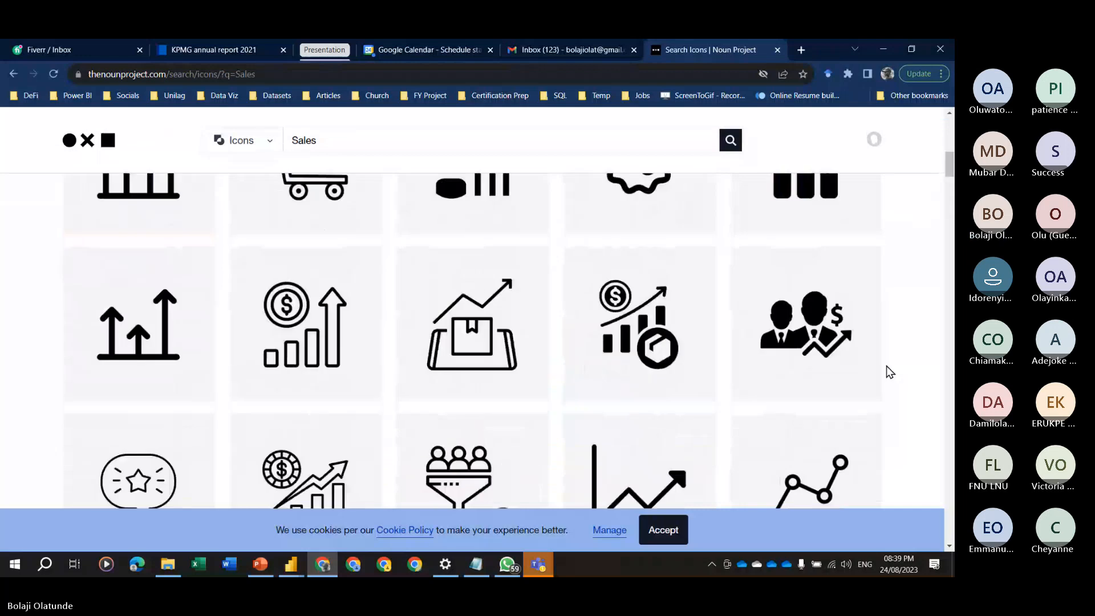
{"action": "scroll", "coordinate": [886, 365], "scroll_direction": "up", "scroll_amount": 3}
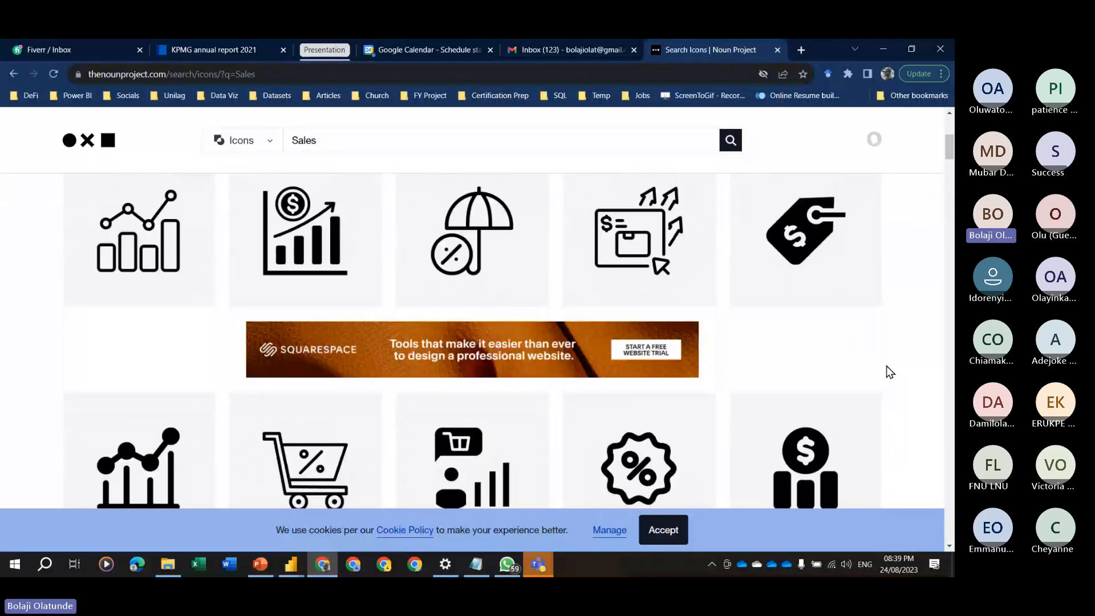
{"action": "scroll", "coordinate": [886, 365], "scroll_direction": "up", "scroll_amount": 5}
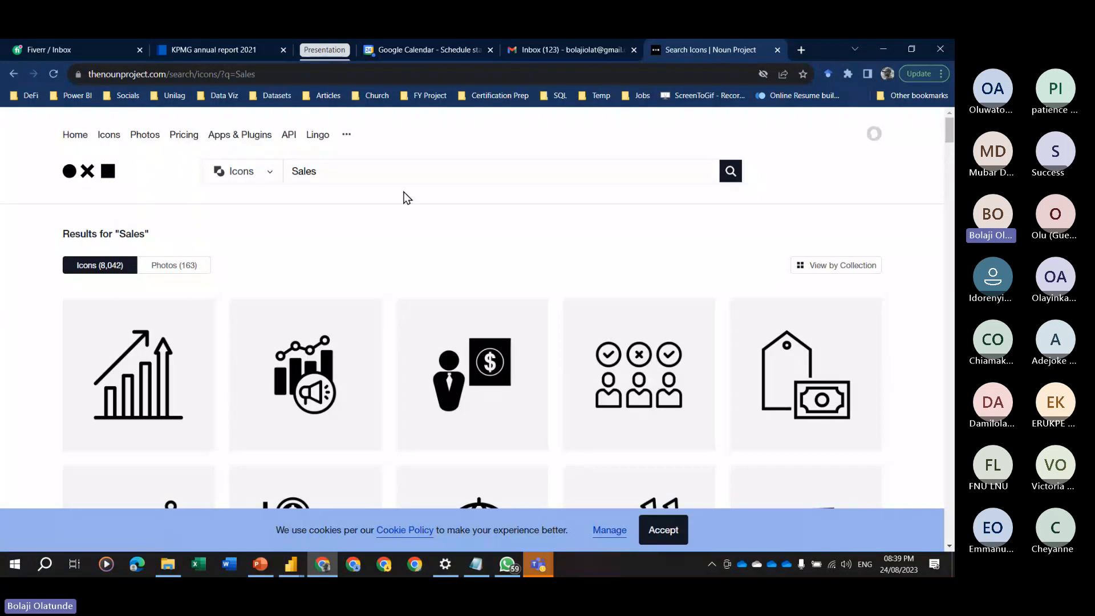
Search the icons for "Money" and open the page of the black crossed-banknotes icon with a dollar sign.
{"action": "left_click", "coordinate": [410, 171]}
{"action": "type", "text": "Money"}
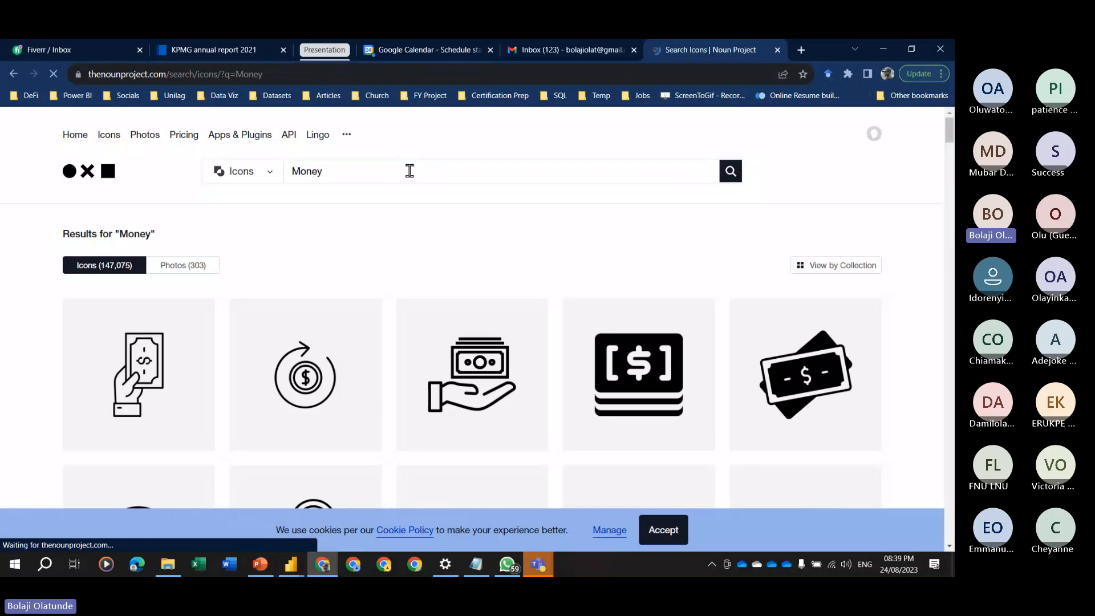
{"action": "left_click", "coordinate": [818, 377]}
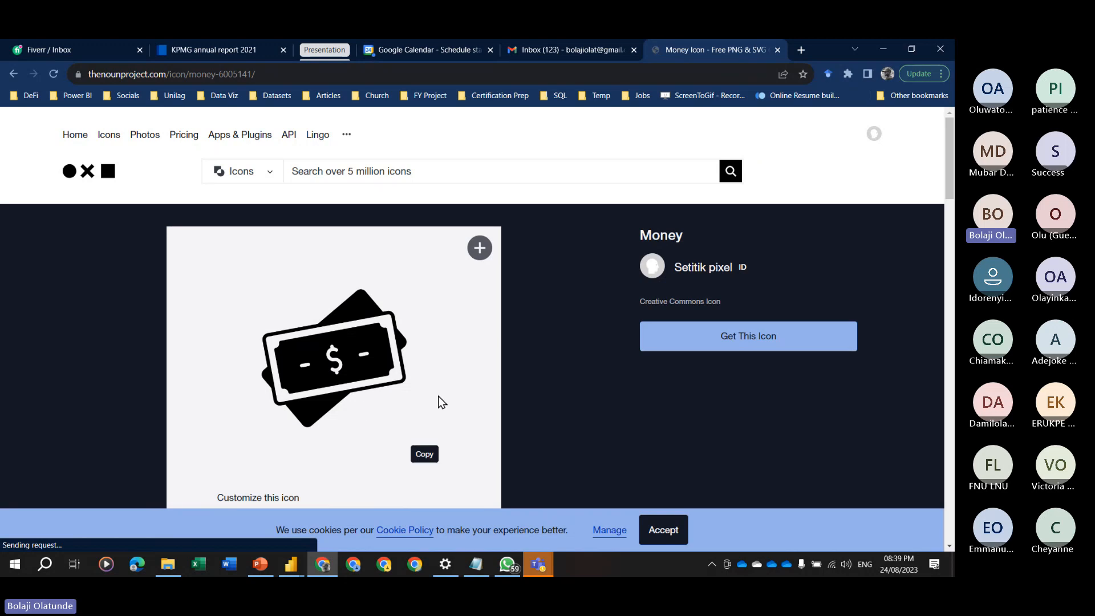
{"action": "scroll", "coordinate": [481, 396], "scroll_direction": "down", "scroll_amount": 5}
{"action": "scroll", "coordinate": [484, 393], "scroll_direction": "up", "scroll_amount": 5}
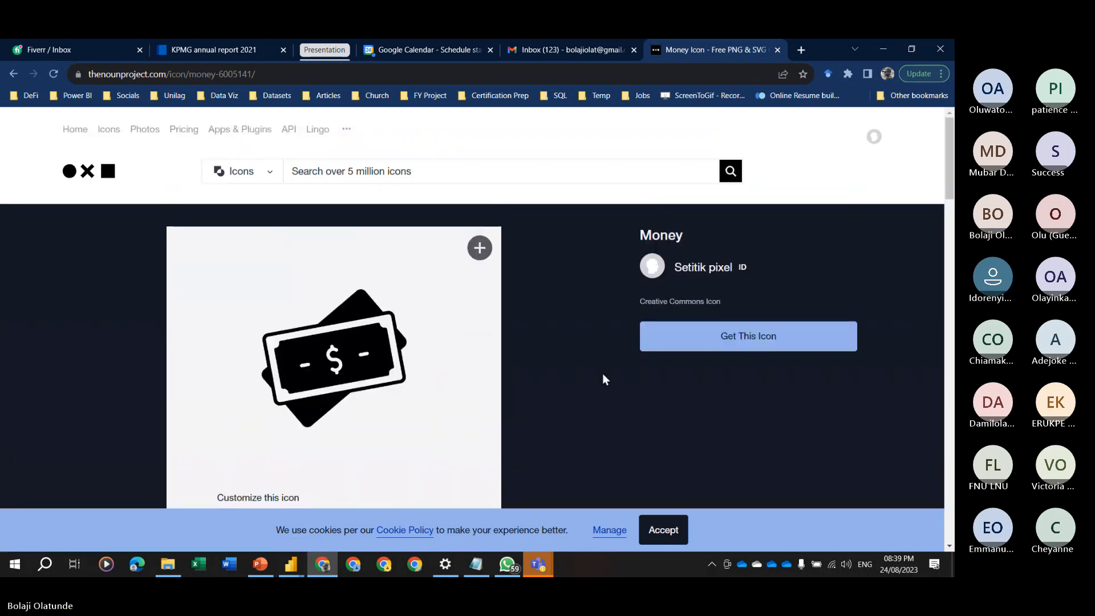
Get the crossed-banknotes Money icon with the free Basic Download option and download it as SVG.
{"action": "left_click", "coordinate": [720, 337]}
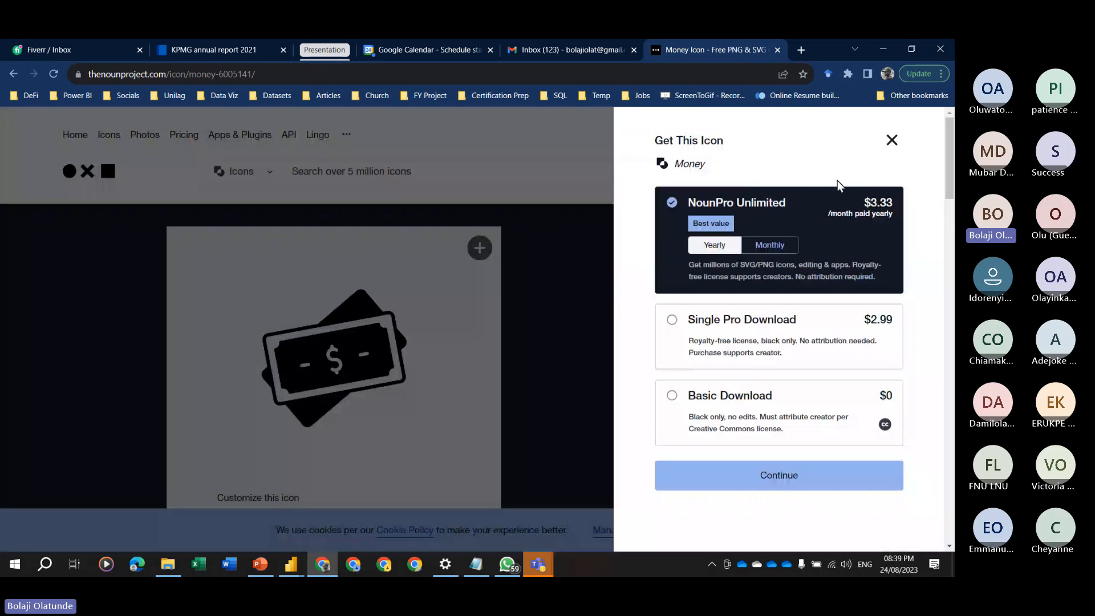
{"action": "left_click", "coordinate": [779, 391]}
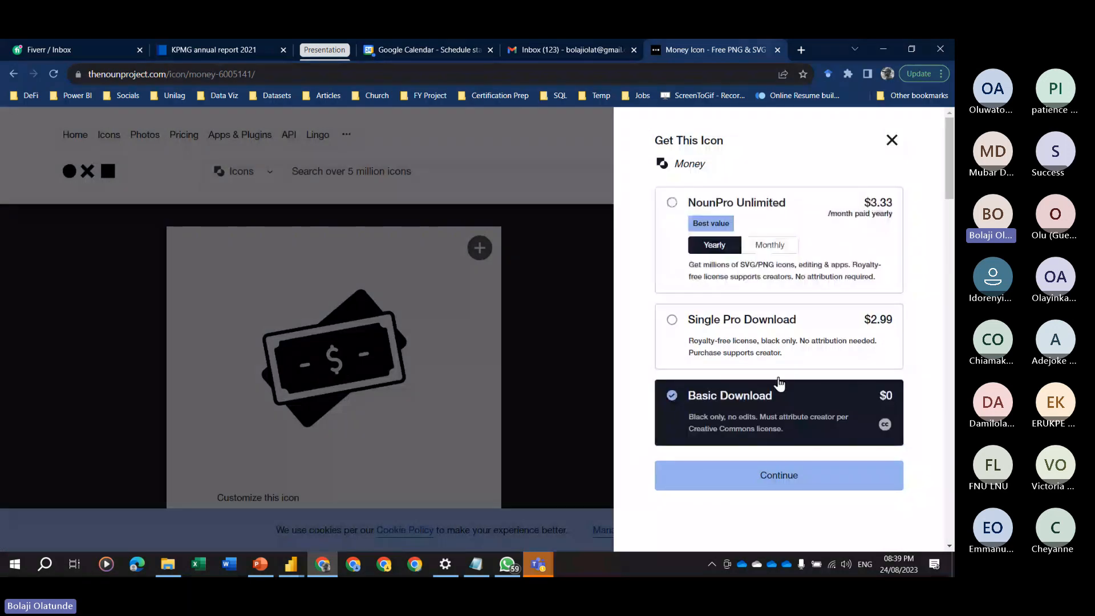
{"action": "left_click", "coordinate": [795, 484]}
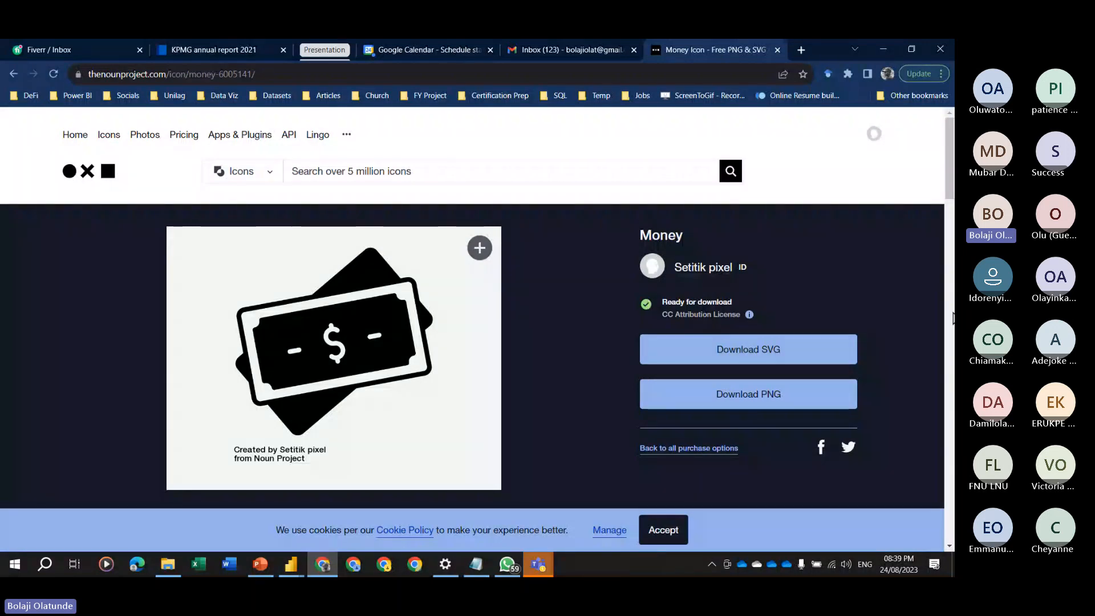
{"action": "left_click", "coordinate": [709, 358]}
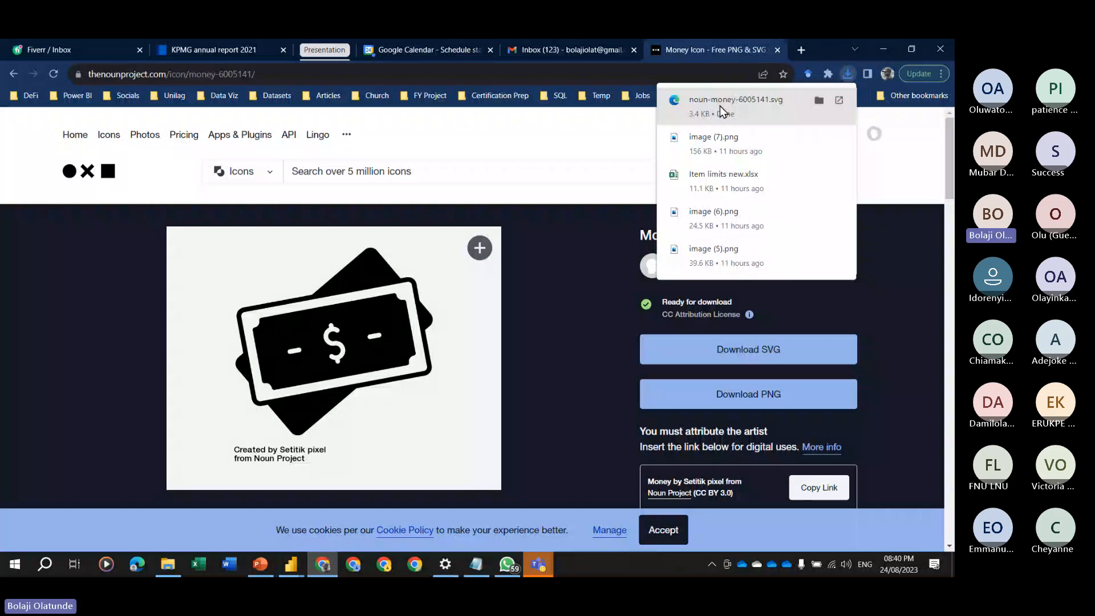
Switch to the Masterclass PowerPoint file and insert the downloaded banknotes SVG from Downloads below the customer location box on slide 22.
{"action": "mouse_move", "coordinate": [264, 573]}
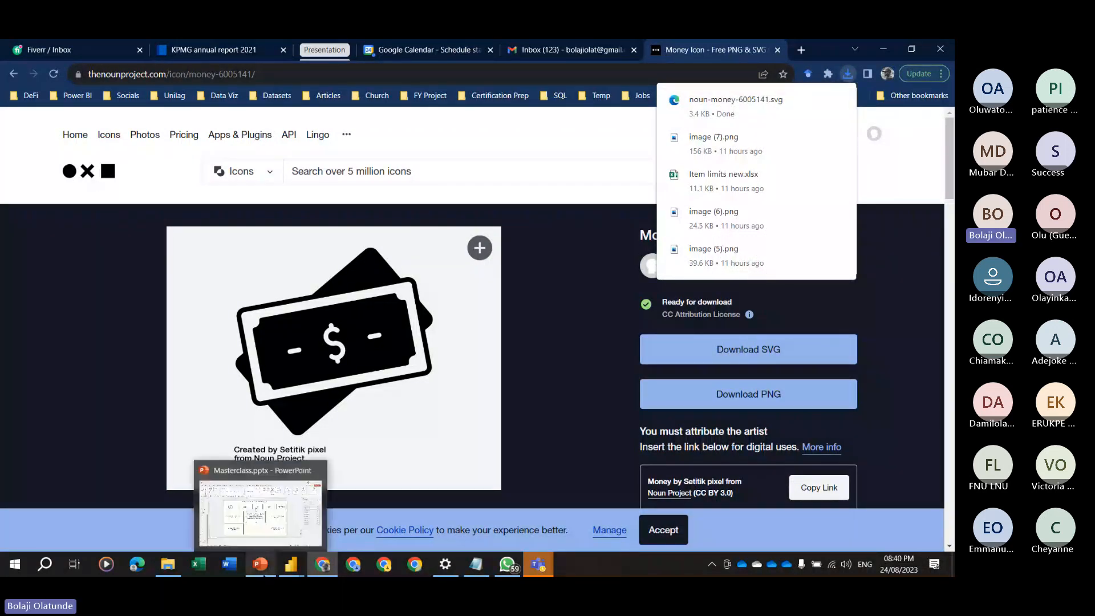
{"action": "left_click", "coordinate": [288, 515]}
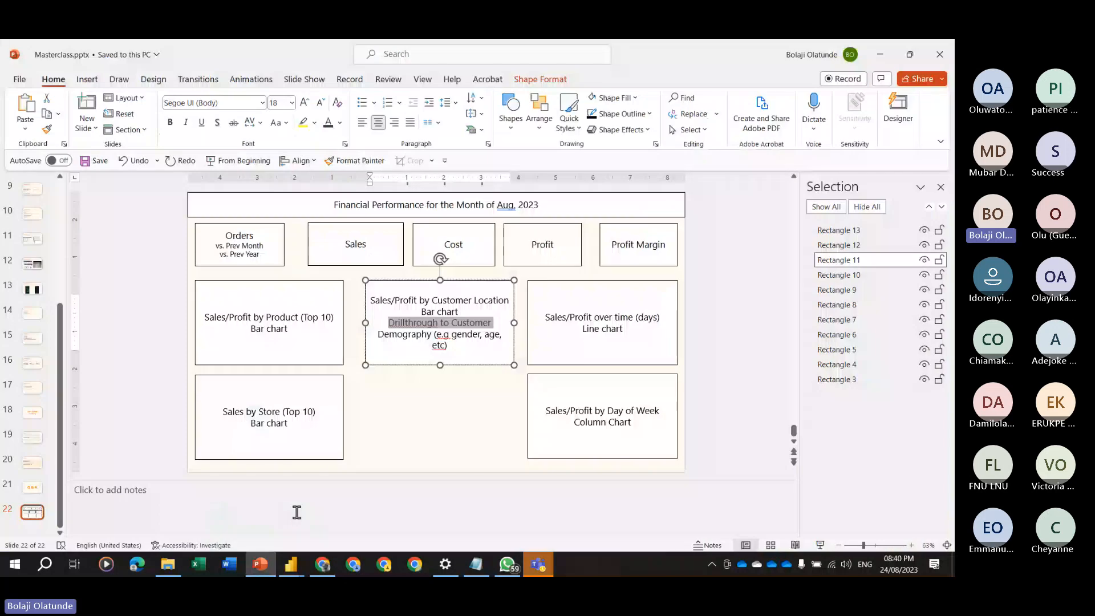
{"action": "left_click", "coordinate": [375, 464]}
{"action": "left_click", "coordinate": [168, 564]}
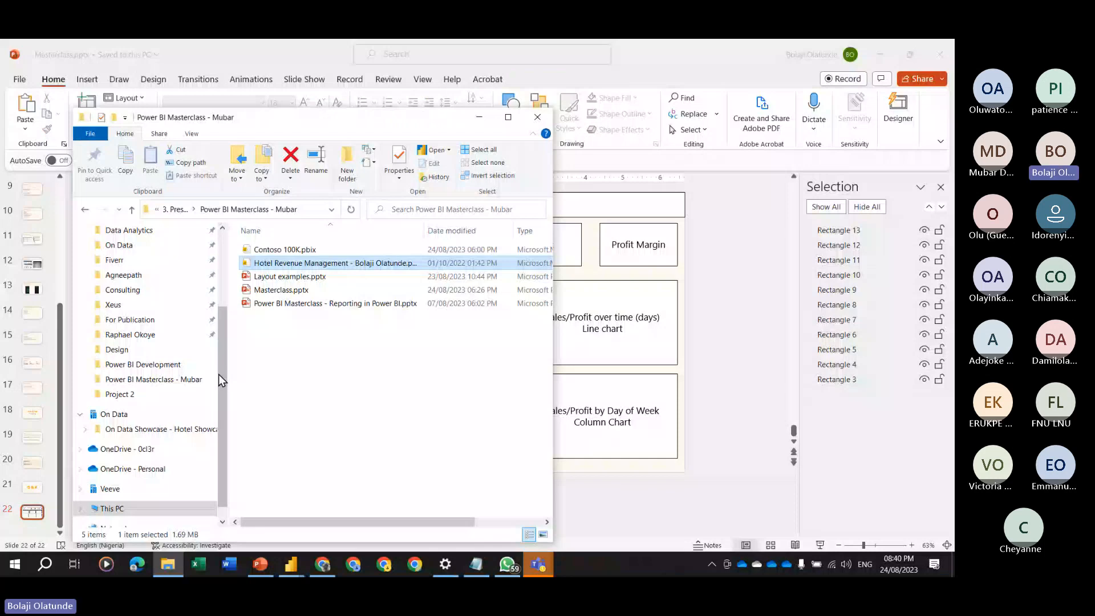
{"action": "scroll", "coordinate": [175, 254], "scroll_direction": "up", "scroll_amount": 3}
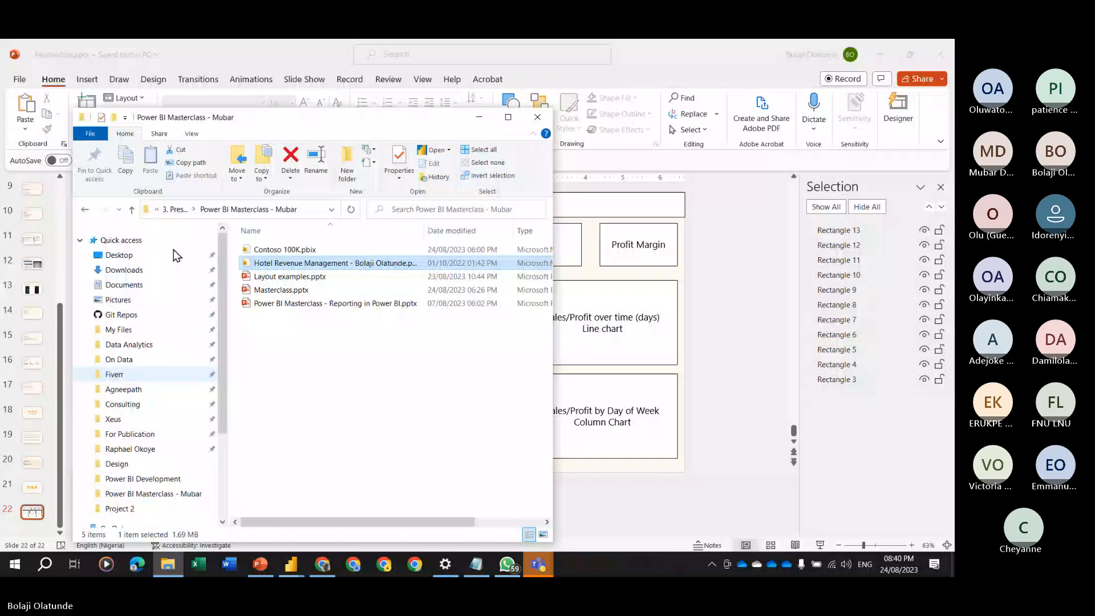
{"action": "left_click", "coordinate": [124, 269]}
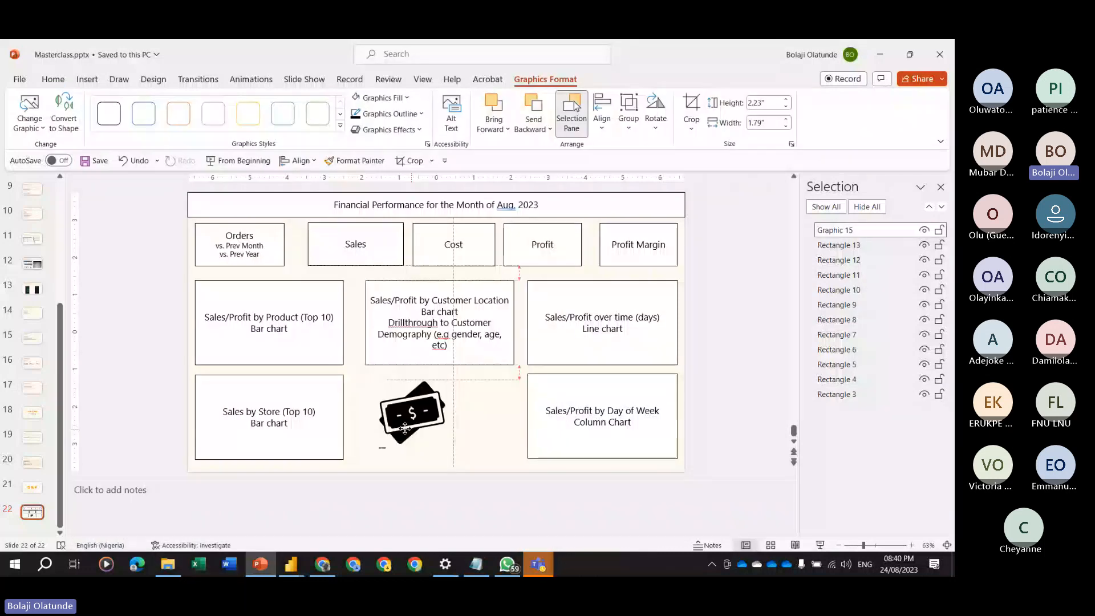
{"action": "left_click_drag", "start_coordinate": [415, 415], "coordinate": [413, 415]}
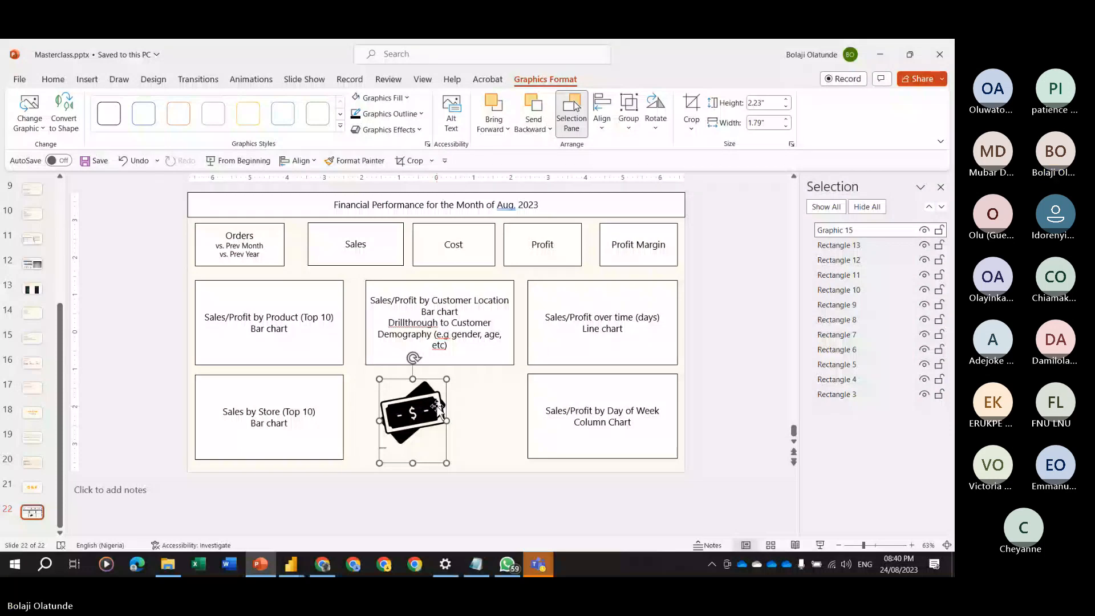
Add a slide after slide 22, delete its placeholders, and paste the banknotes graphic near the slide's upper-left corner.
{"action": "right_click", "coordinate": [29, 528]}
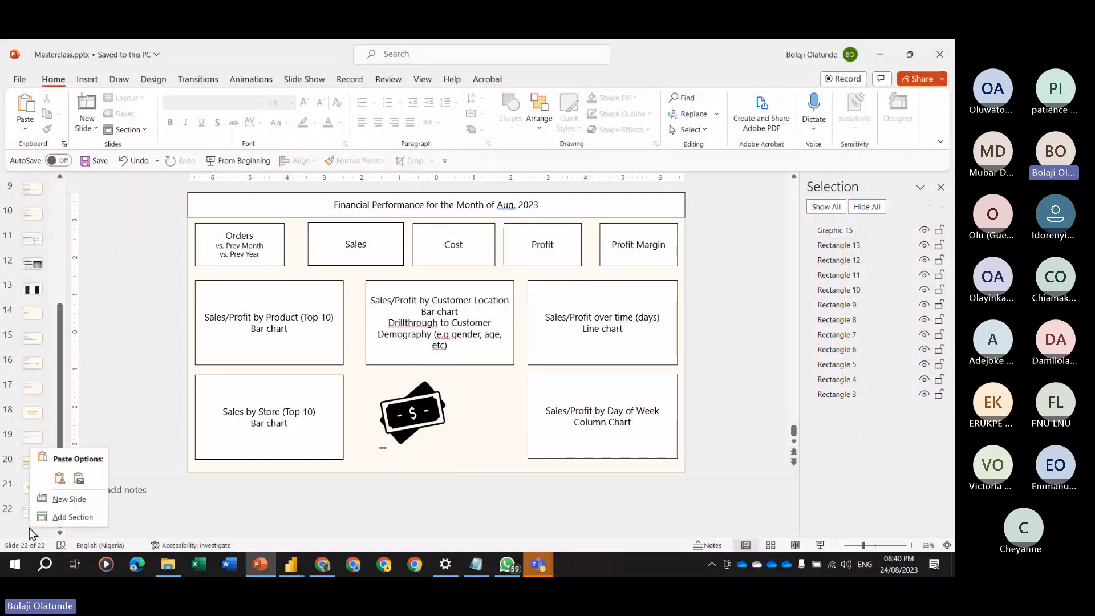
{"action": "left_click", "coordinate": [69, 499]}
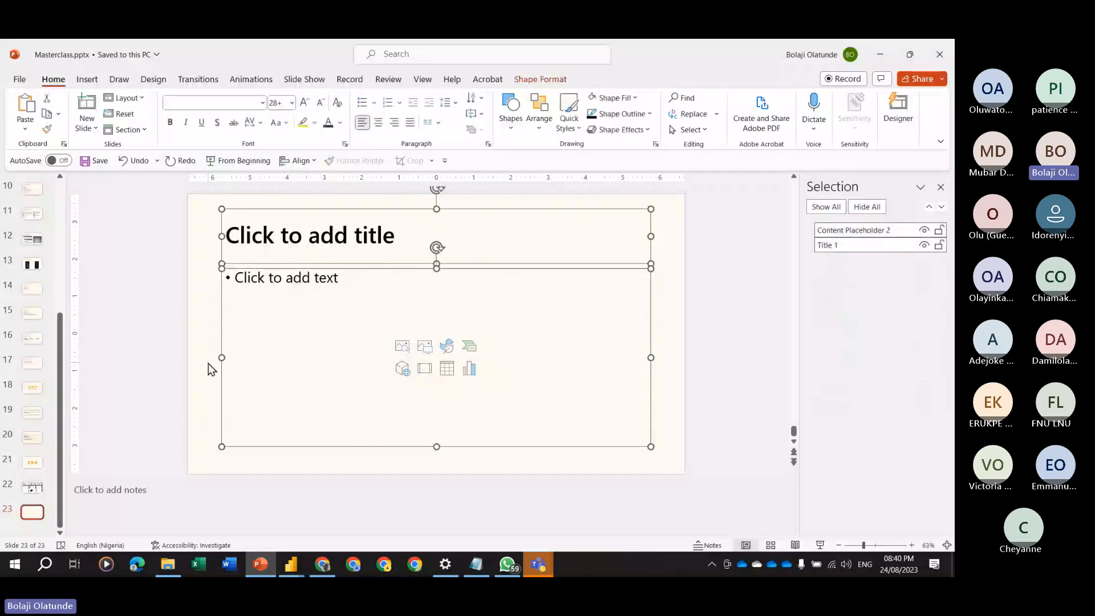
{"action": "key", "text": "Delete"}
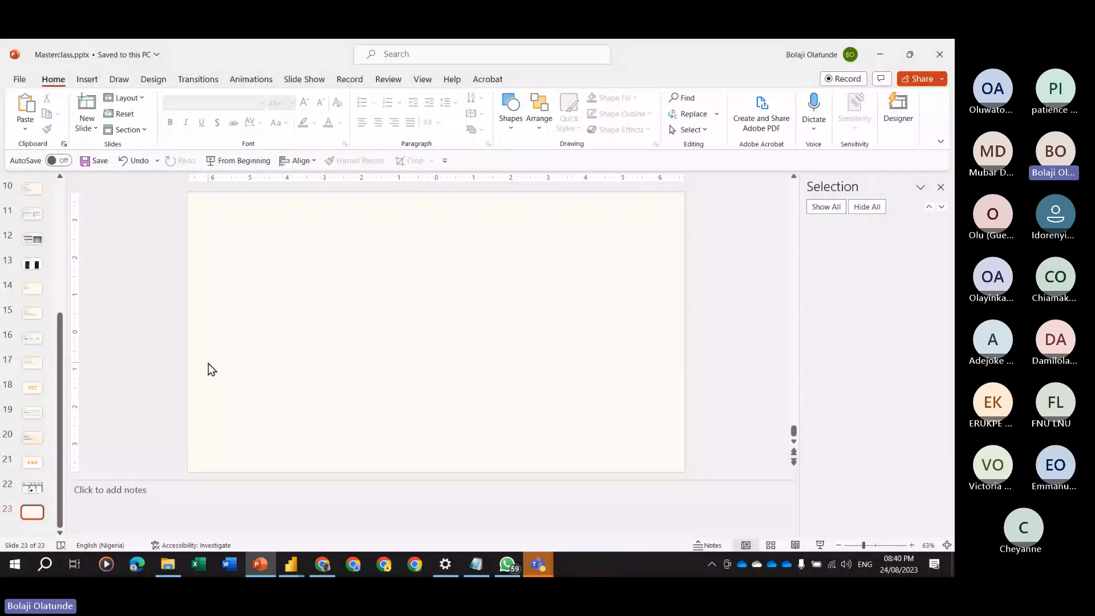
{"action": "key", "text": "ctrl+v"}
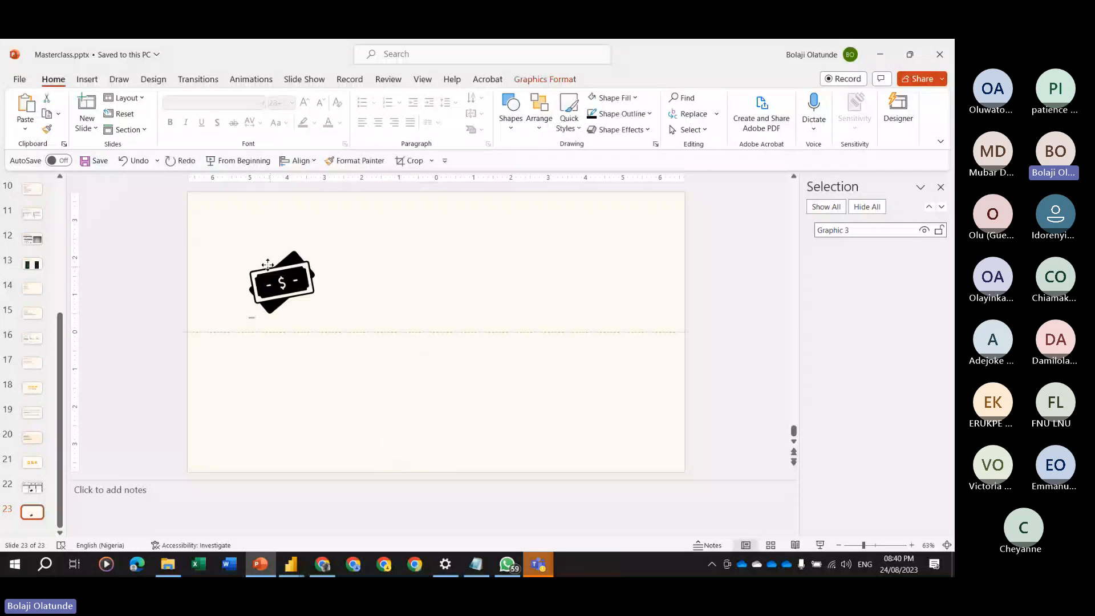
{"action": "left_click_drag", "start_coordinate": [268, 264], "coordinate": [257, 257]}
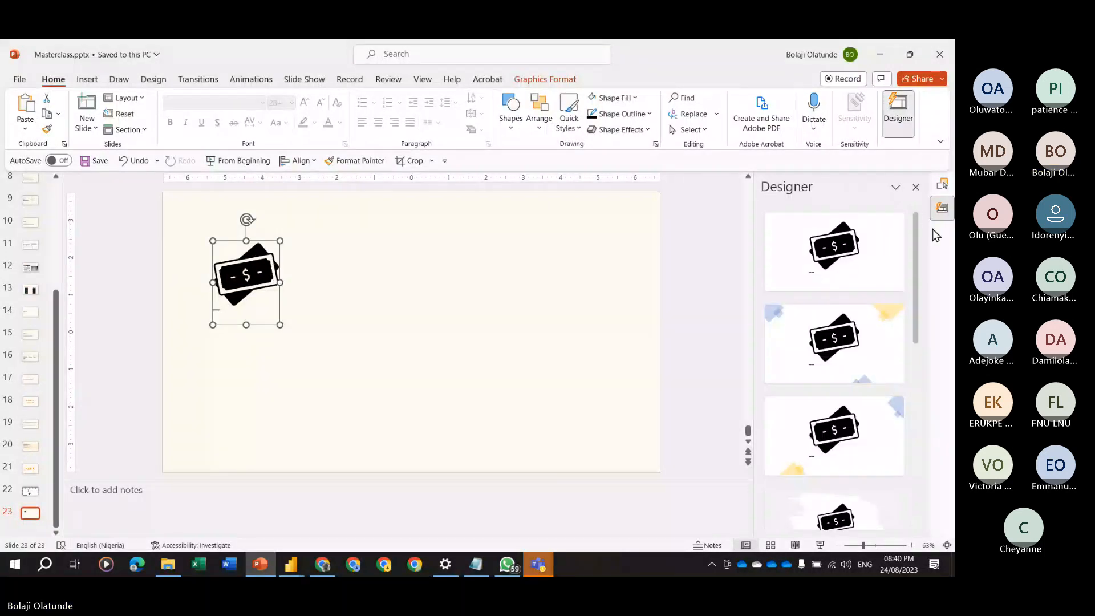
{"action": "left_click", "coordinate": [915, 189]}
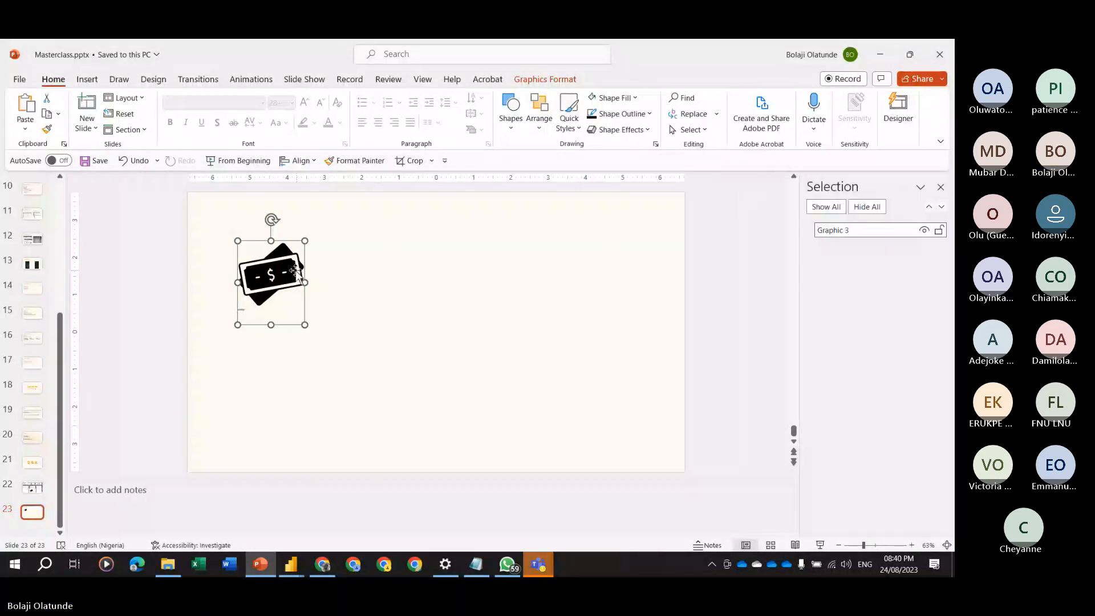
Ungroup the banknotes graphic, converting it to a Microsoft Office drawing object.
{"action": "right_click", "coordinate": [291, 271]}
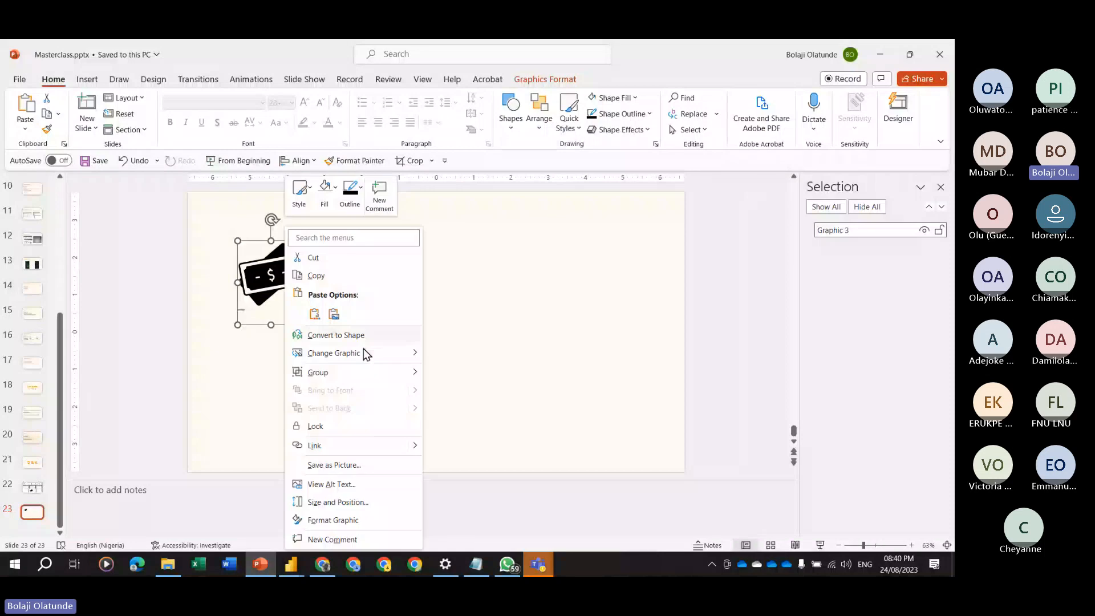
{"action": "mouse_move", "coordinate": [365, 372]}
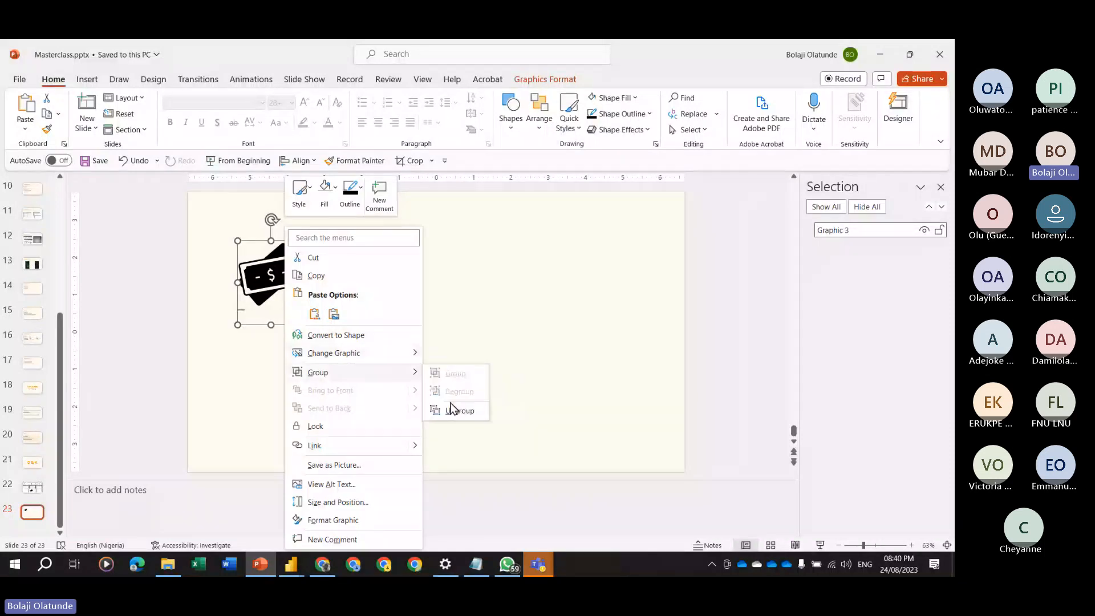
{"action": "left_click", "coordinate": [453, 410]}
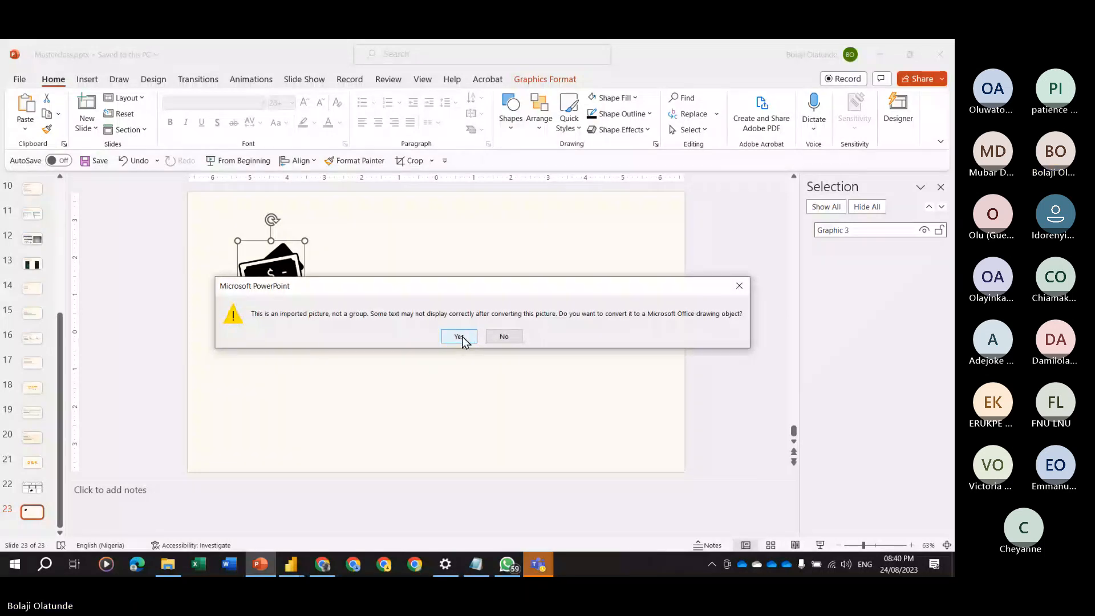
{"action": "left_click", "coordinate": [461, 338]}
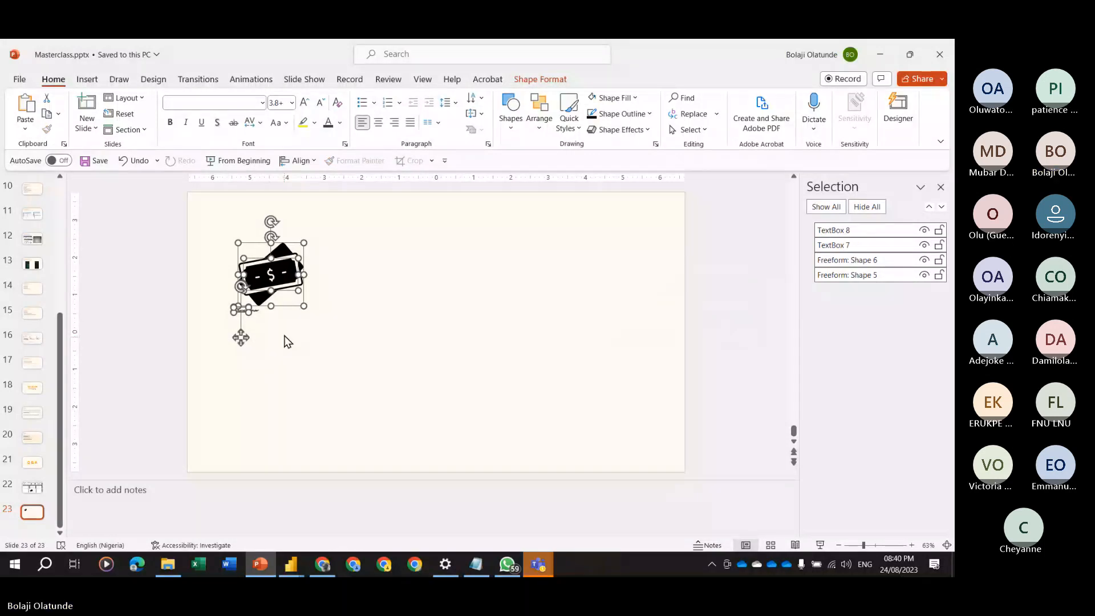
Move the two attribution text boxes away from the banknotes icon into the empty area beside it.
{"action": "key", "text": "Tab"}
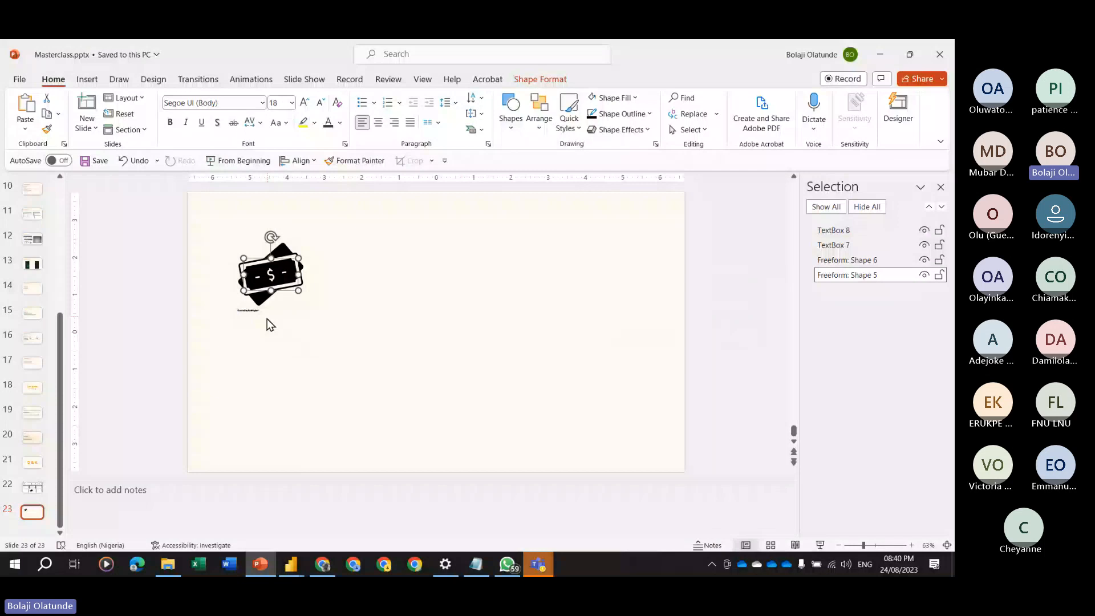
{"action": "key", "text": "shift+Tab"}
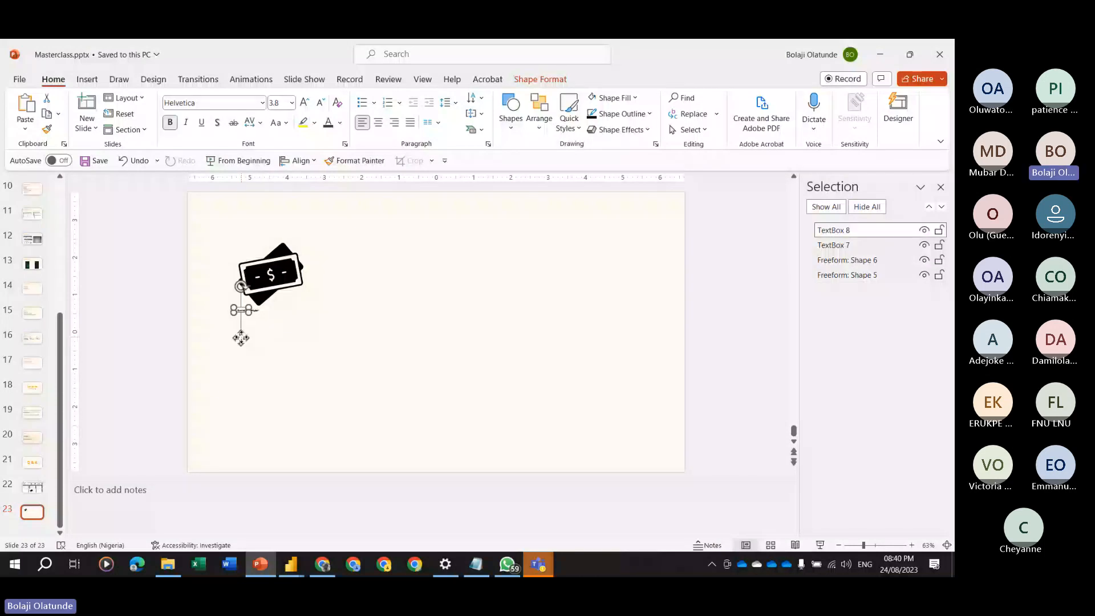
{"action": "left_click", "coordinate": [251, 339]}
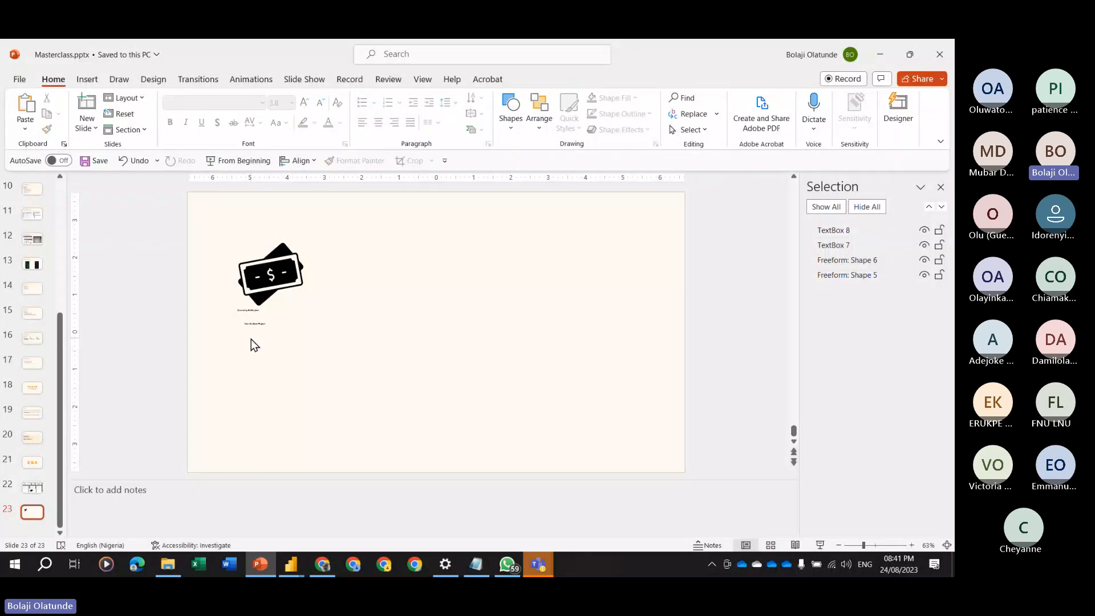
{"action": "scroll", "coordinate": [251, 339], "scroll_direction": "up", "scroll_amount": 9, "text": "ctrl"}
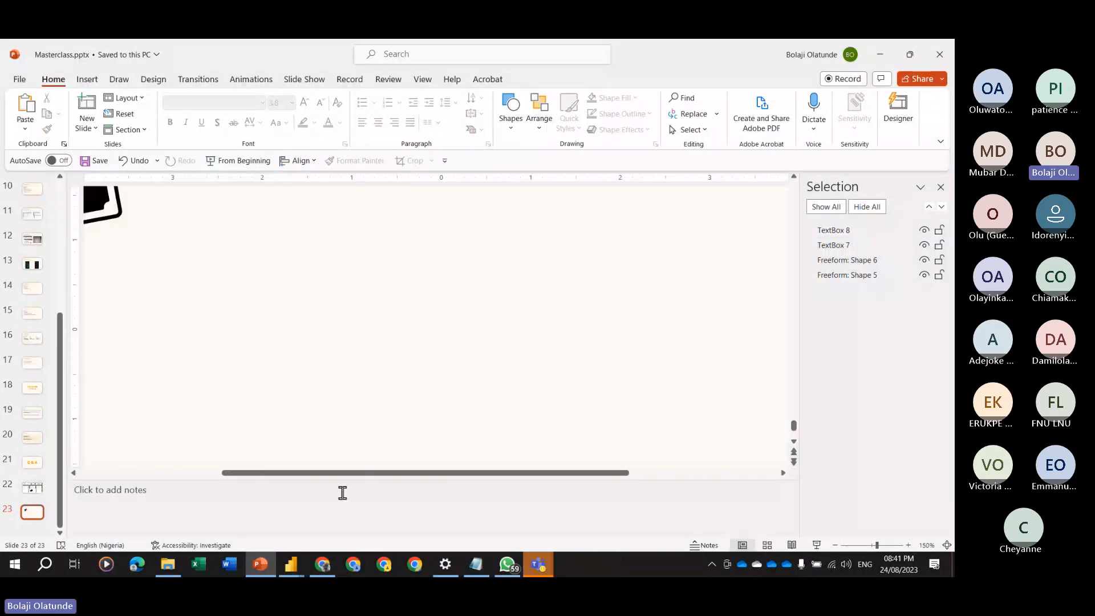
{"action": "scroll", "coordinate": [104, 482], "scroll_direction": "left", "scroll_amount": 5}
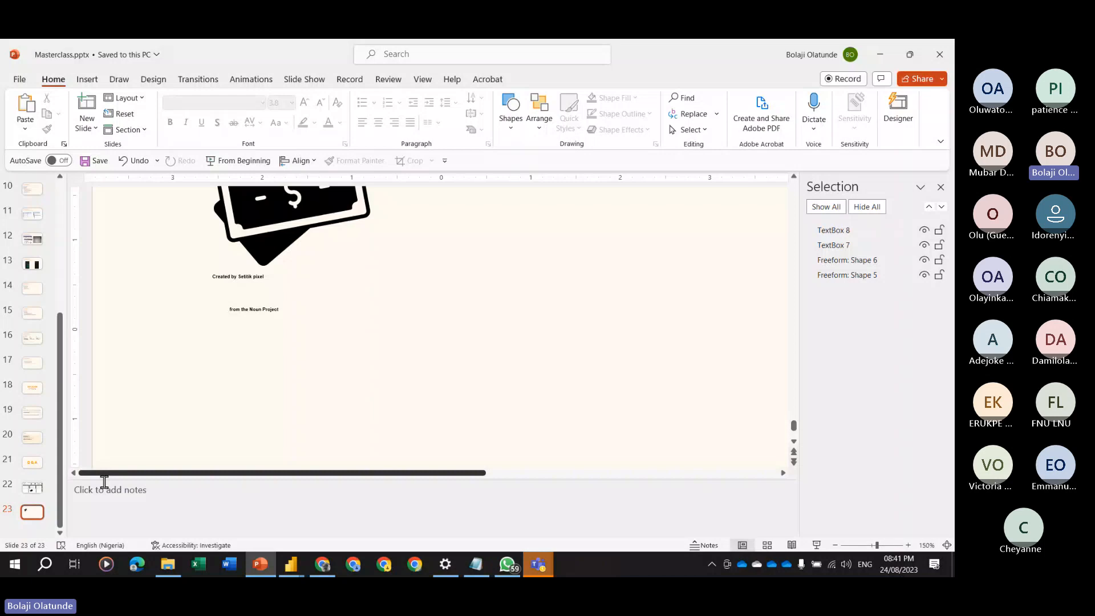
{"action": "scroll", "coordinate": [296, 373], "scroll_direction": "up", "scroll_amount": 1}
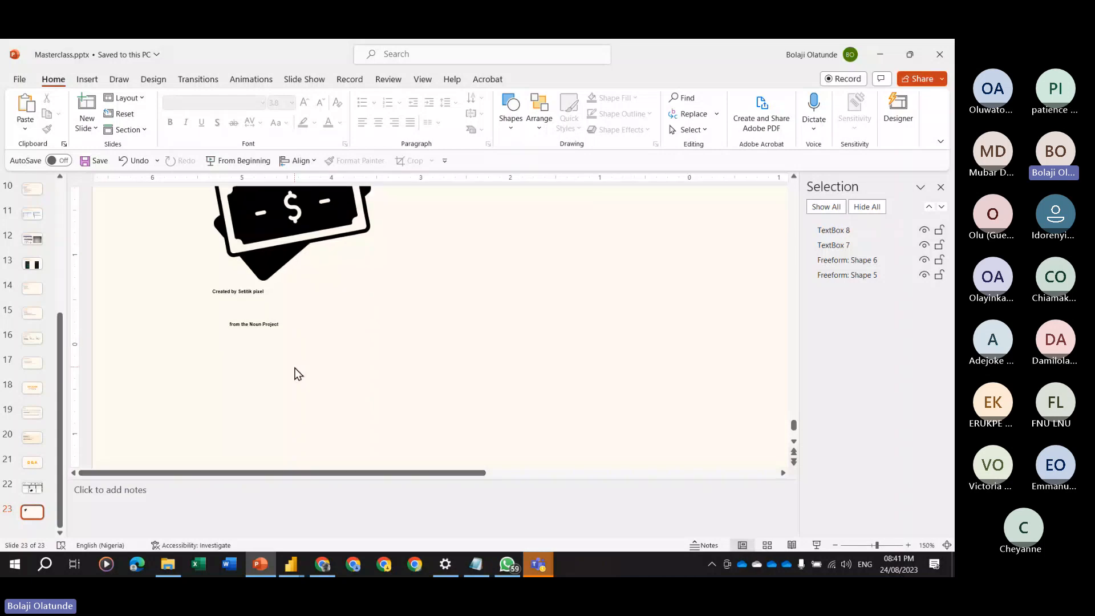
{"action": "left_click", "coordinate": [220, 285]}
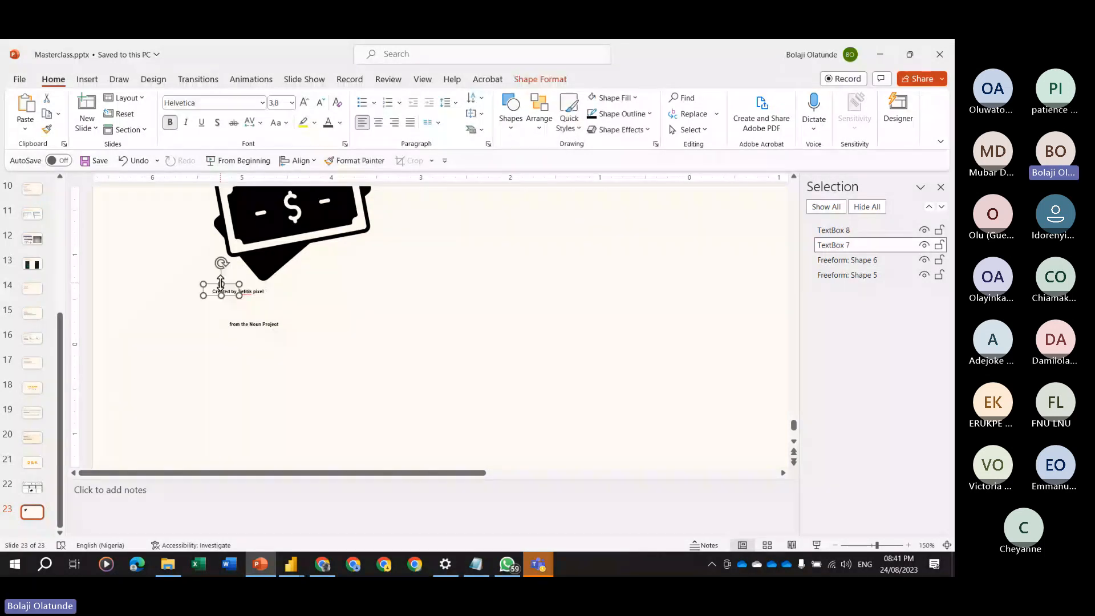
{"action": "left_click_drag", "start_coordinate": [193, 265], "coordinate": [323, 389]}
{"action": "left_click_drag", "start_coordinate": [248, 316], "coordinate": [556, 343]}
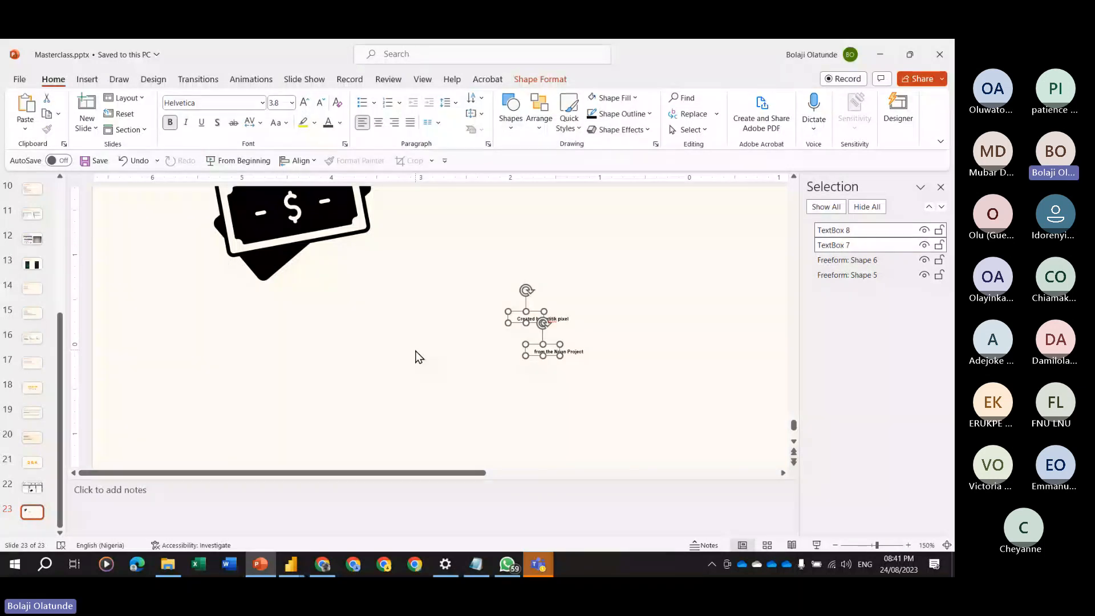
Group the two banknote shapes into one object, leaving out the attribution text boxes.
{"action": "scroll", "coordinate": [289, 311], "scroll_direction": "down", "scroll_amount": 8}
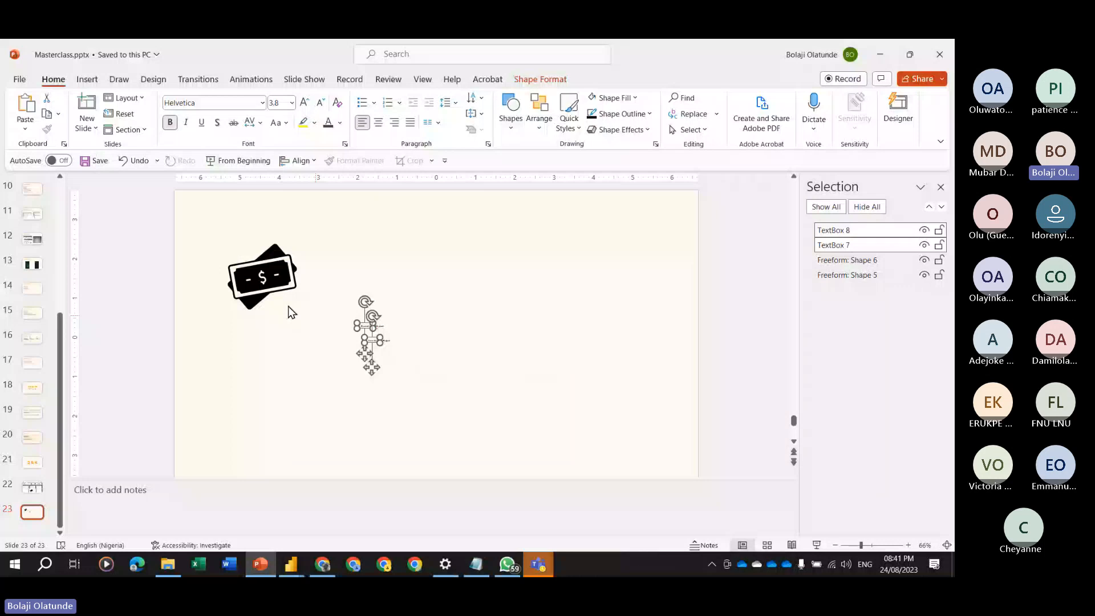
{"action": "left_click", "coordinate": [255, 300]}
{"action": "left_click", "coordinate": [265, 286], "text": "shift"}
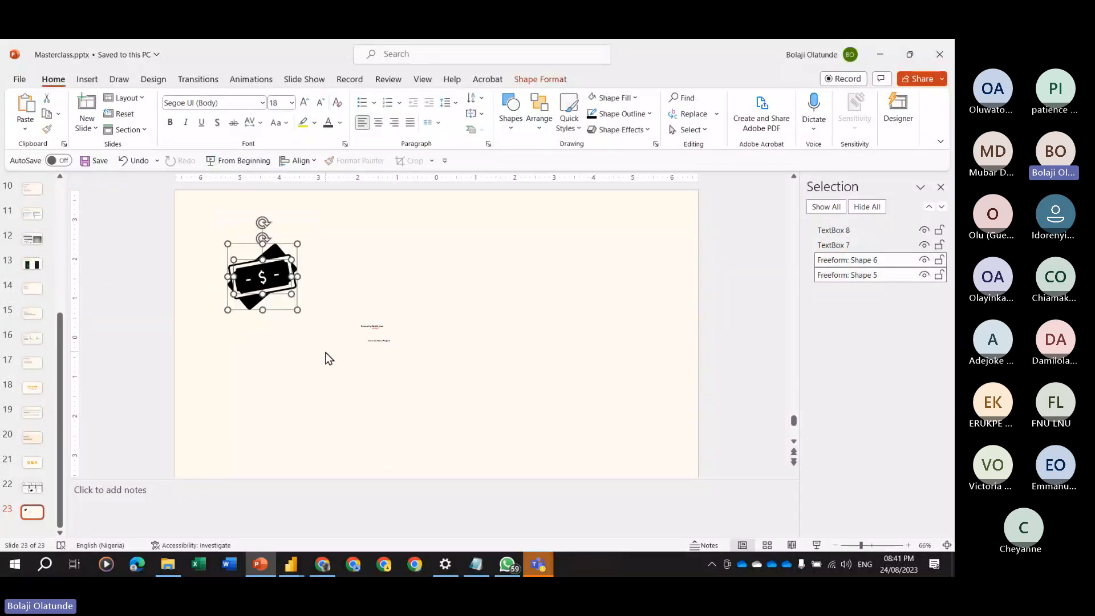
{"action": "right_click", "coordinate": [274, 292]}
{"action": "left_click", "coordinate": [425, 373]}
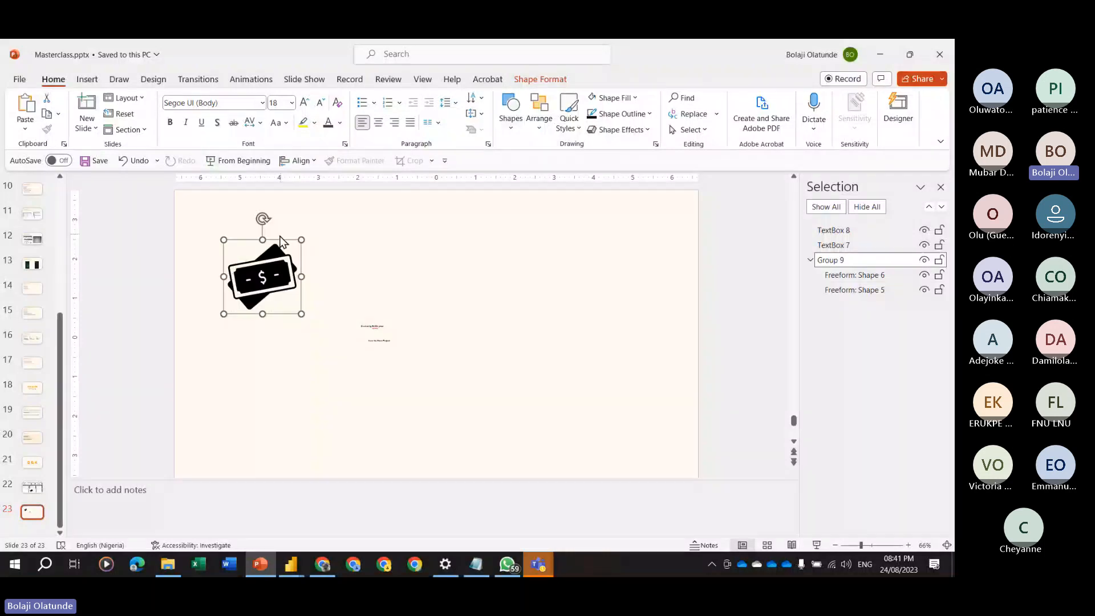
Move the grouped icon right of the slide's centre, fill it orange, and add red and blue copies below it.
{"action": "left_click_drag", "start_coordinate": [280, 239], "coordinate": [513, 228]}
{"action": "left_click", "coordinate": [542, 79]}
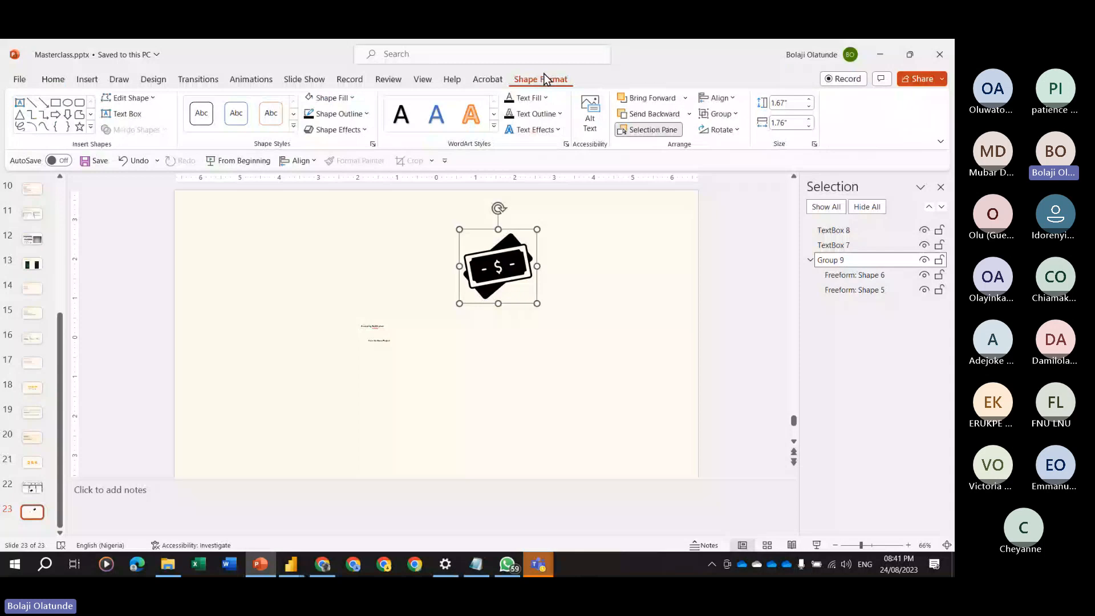
{"action": "left_click", "coordinate": [351, 98]}
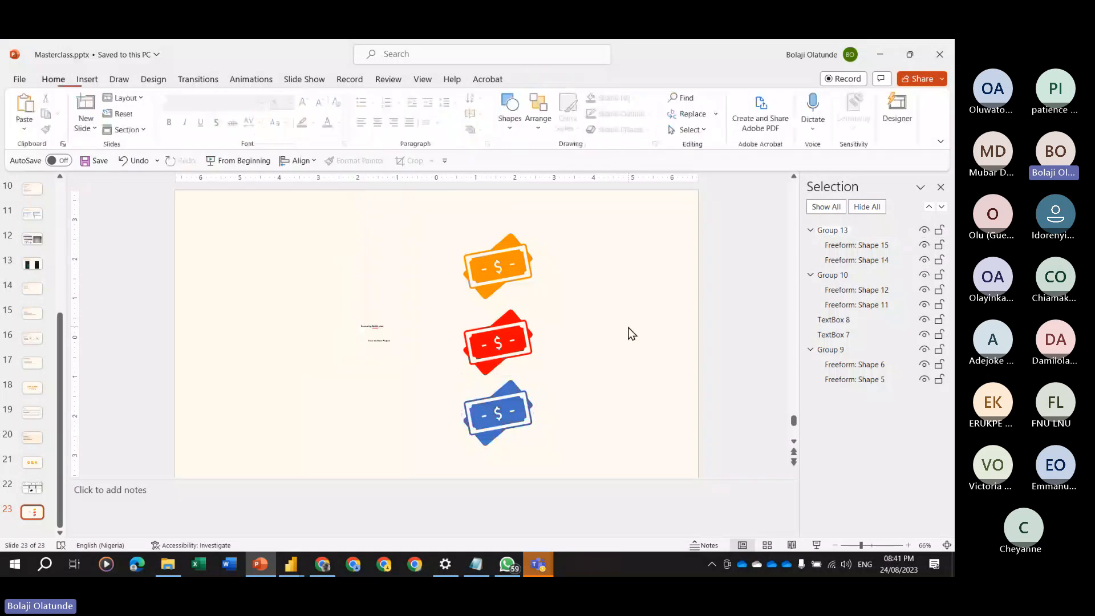
Shrink the orange banknotes icon to about 0.92" high by 0.96" wide and place it toward the slide's right side.
{"action": "left_click", "coordinate": [510, 262]}
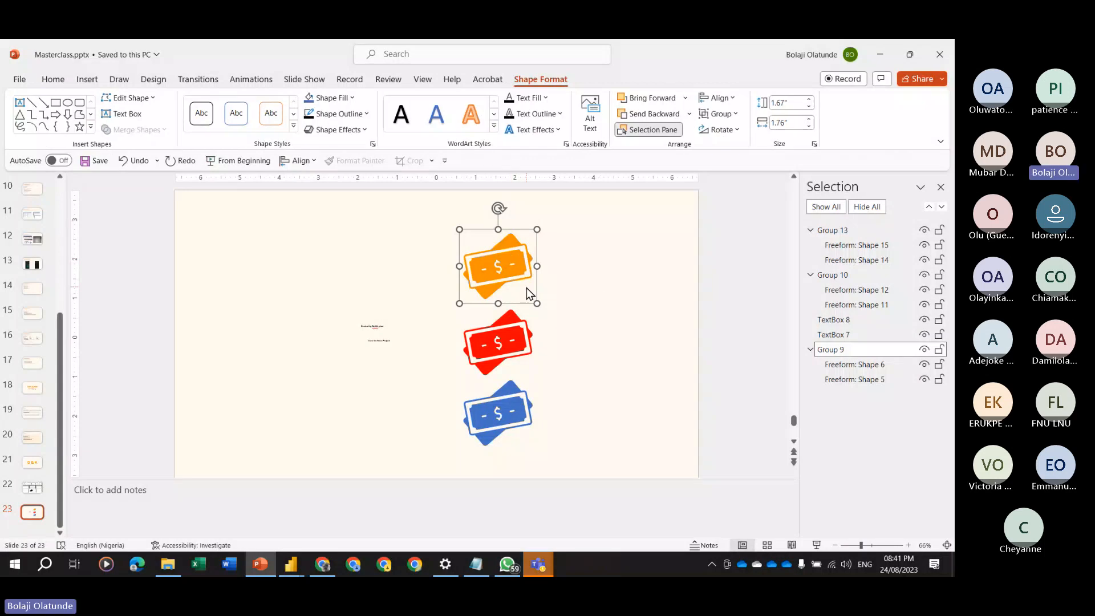
{"action": "left_click_drag", "start_coordinate": [526, 289], "coordinate": [592, 276]}
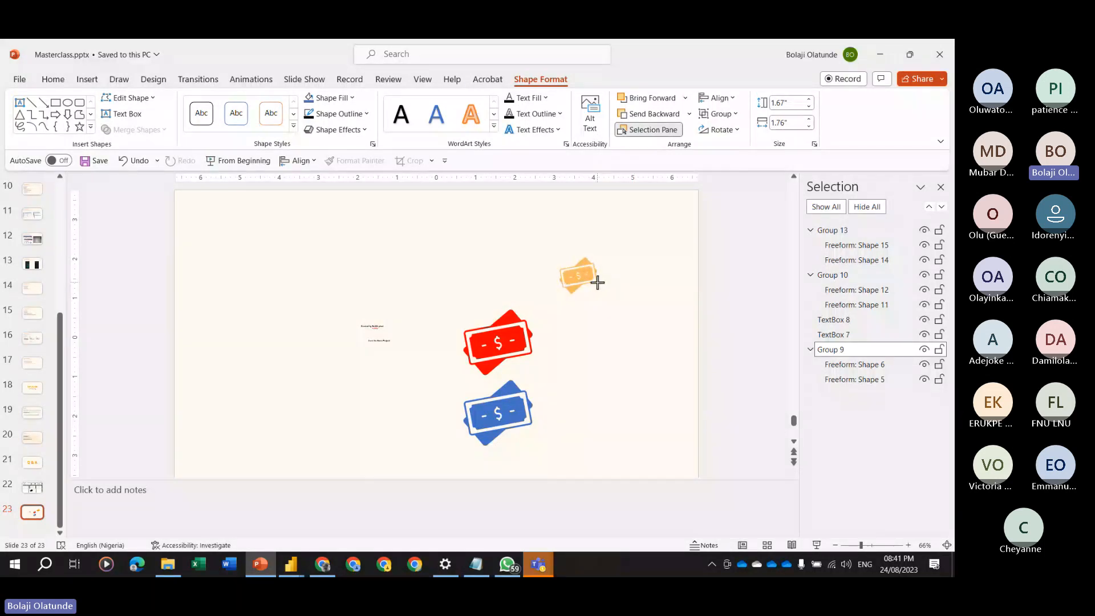
{"action": "key", "text": "Escape"}
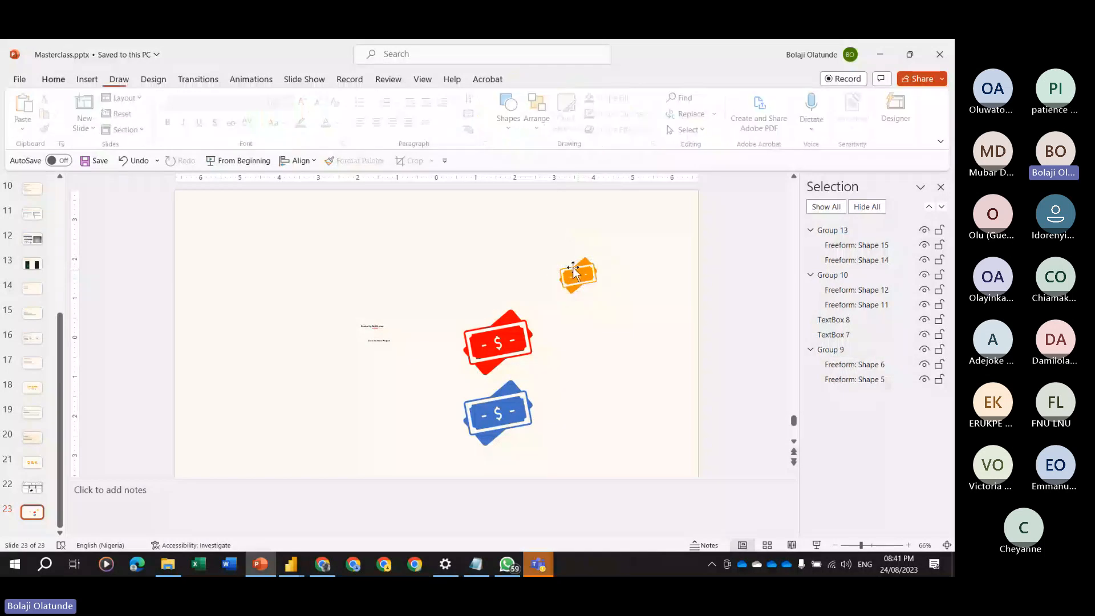
Export the small orange banknotes icon as a PNG picture named Money Icon in the Desktop folder.
{"action": "right_click", "coordinate": [572, 267]}
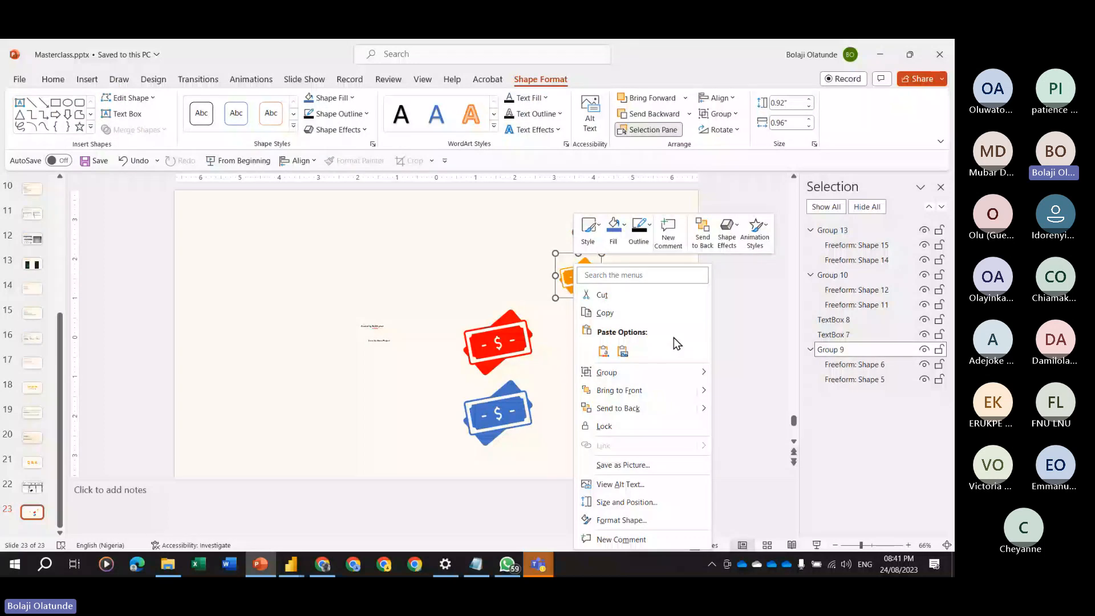
{"action": "left_click", "coordinate": [623, 465]}
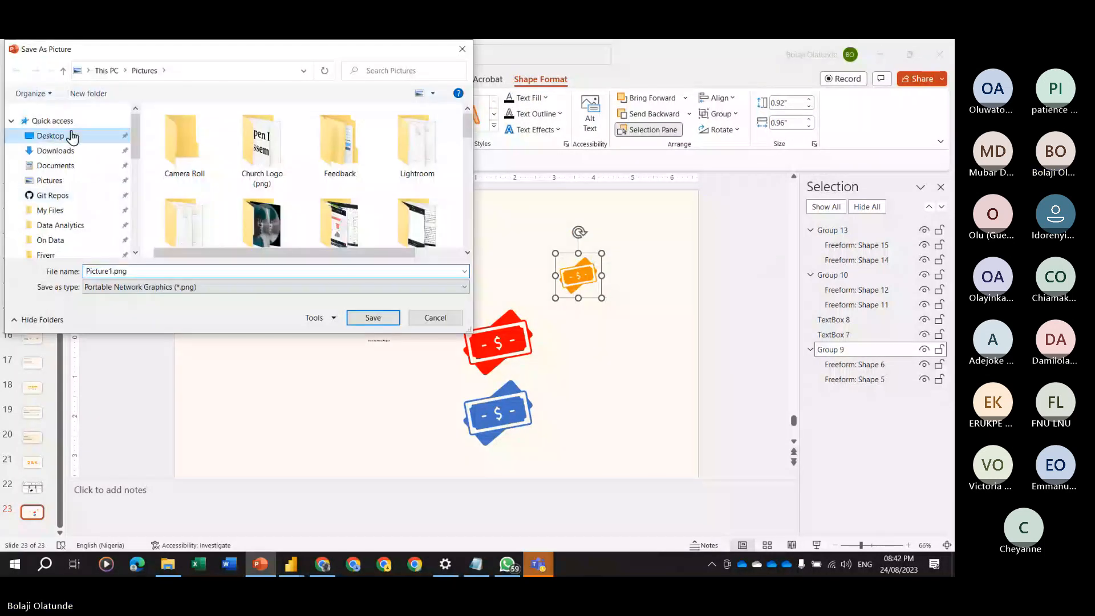
{"action": "left_click", "coordinate": [51, 135]}
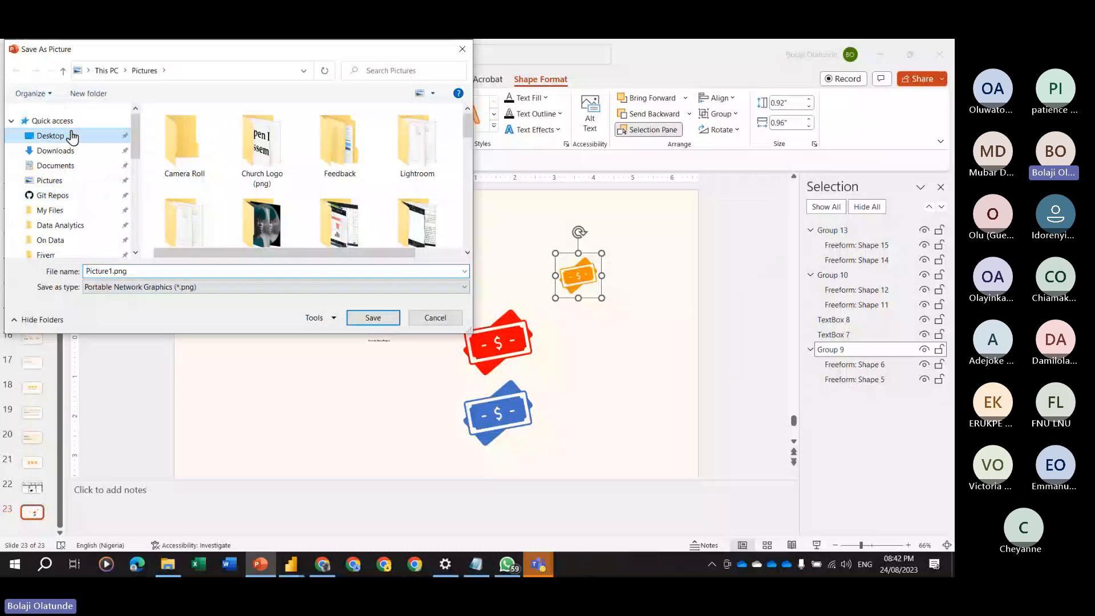
{"action": "left_click", "coordinate": [184, 272]}
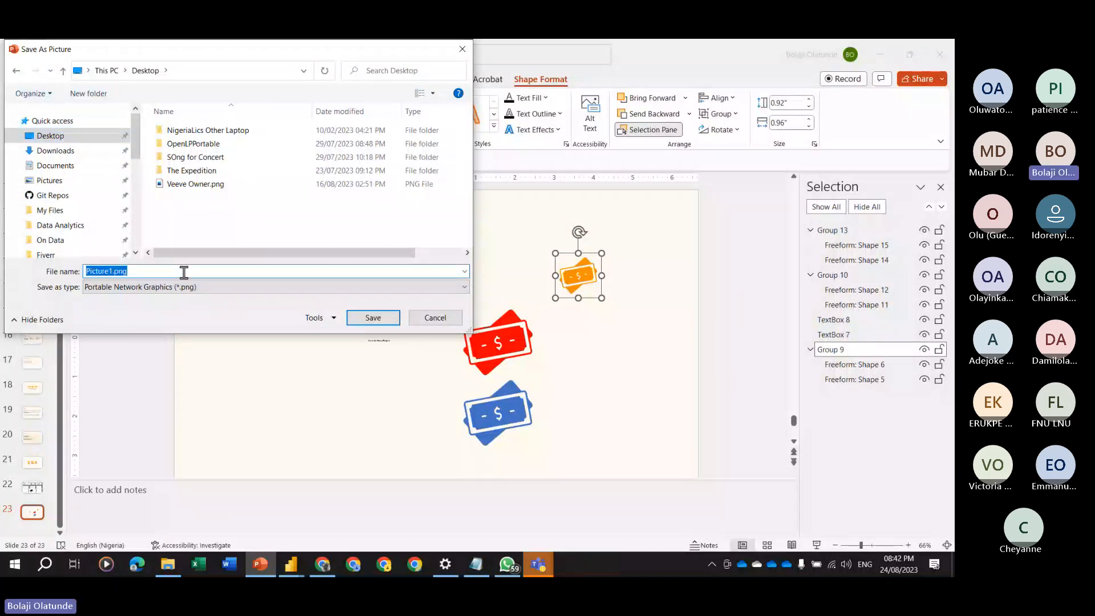
{"action": "type", "text": "Money Icon"}
{"action": "key", "text": "Return"}
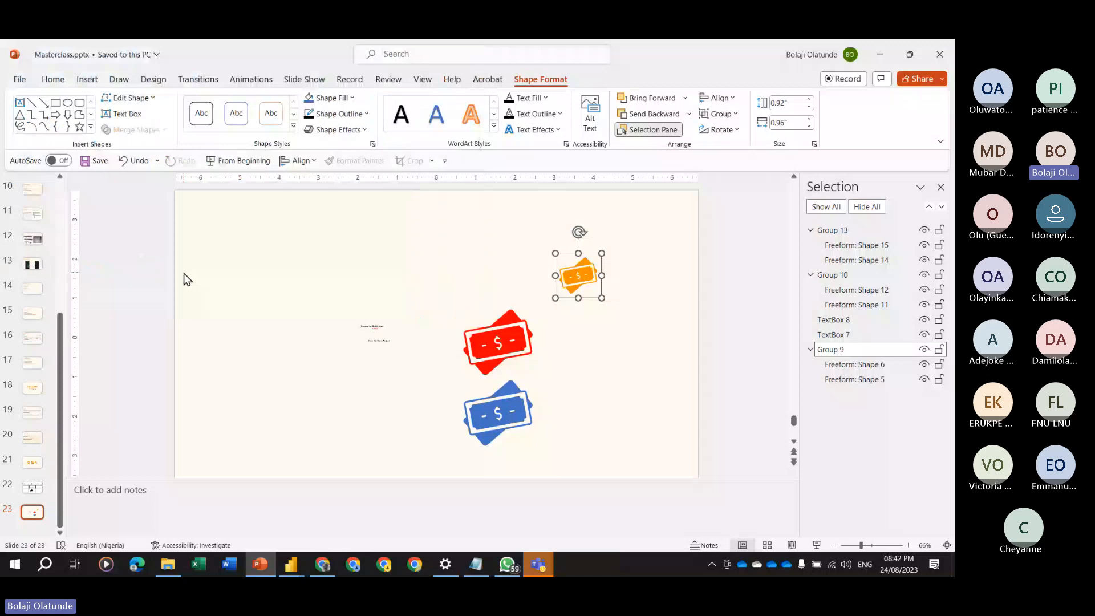
Switch to the Contoso 100K report in Power BI and apply the KPI card visual's Cards settings to the Total Sales series.
{"action": "key", "text": "alt+Tab"}
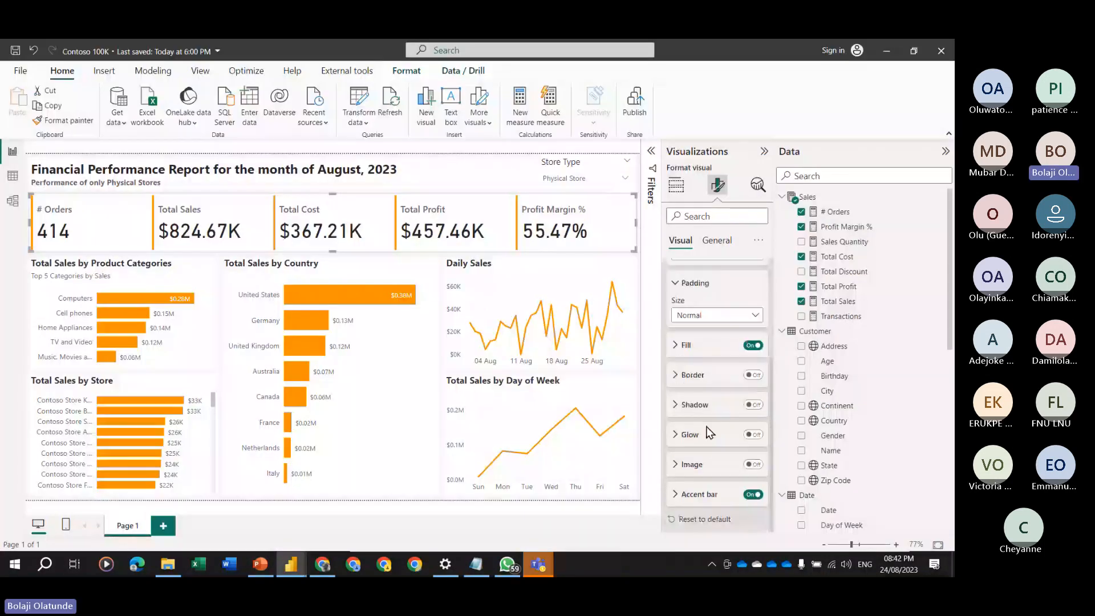
{"action": "scroll", "coordinate": [701, 387], "scroll_direction": "up", "scroll_amount": 5}
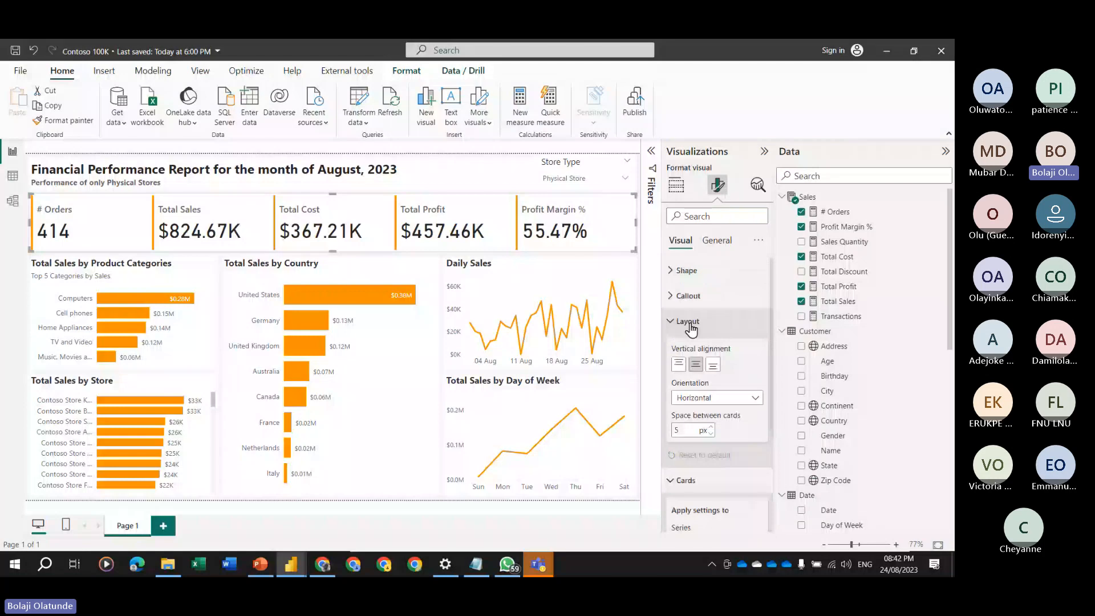
{"action": "left_click", "coordinate": [688, 322]}
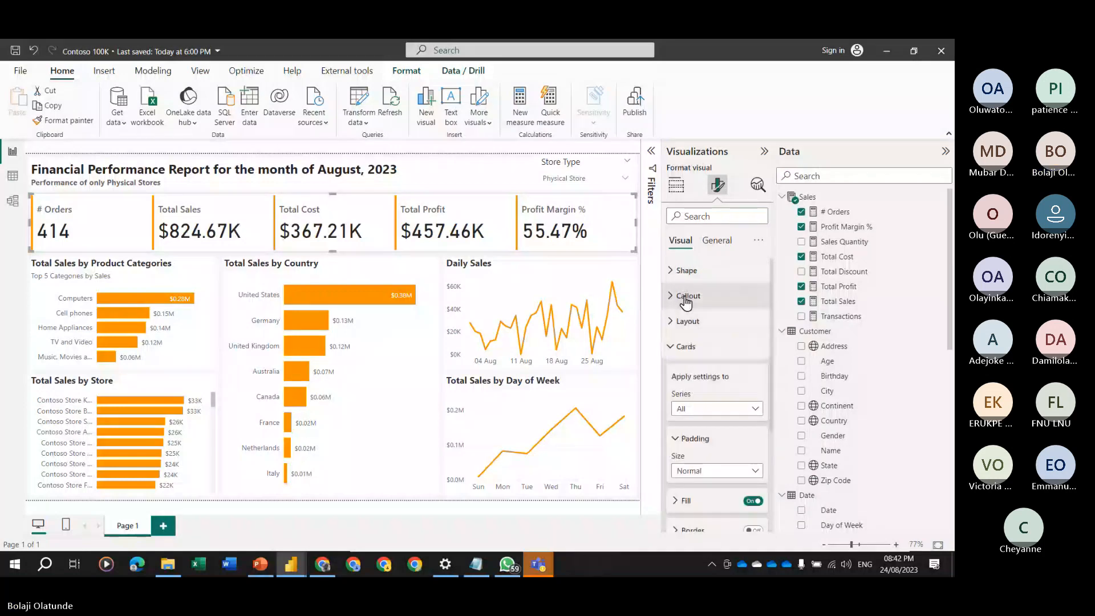
{"action": "left_click", "coordinate": [688, 297]}
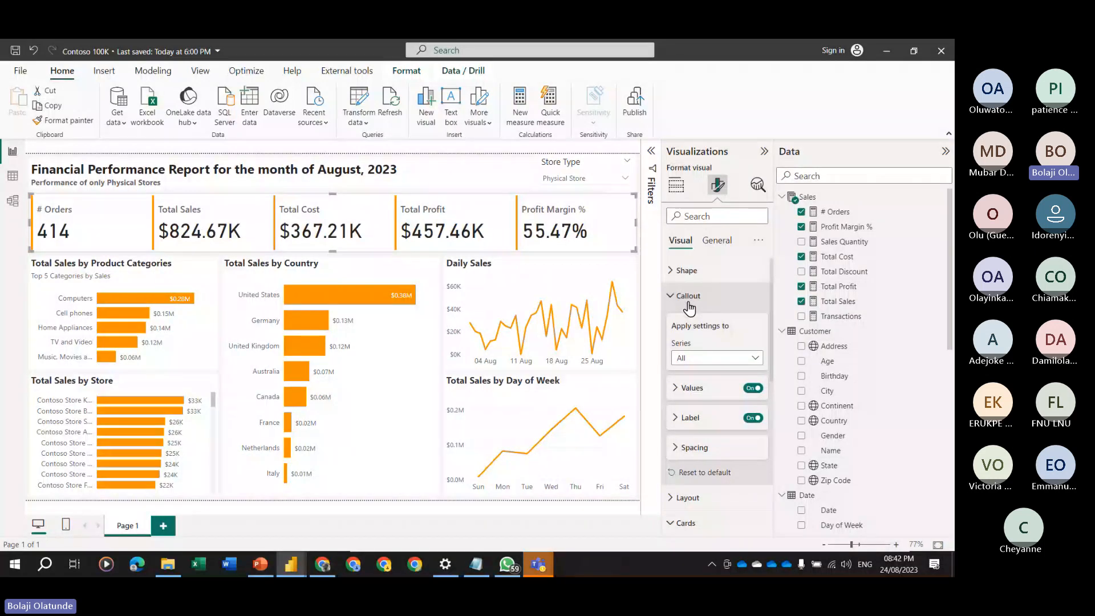
{"action": "left_click", "coordinate": [688, 302]}
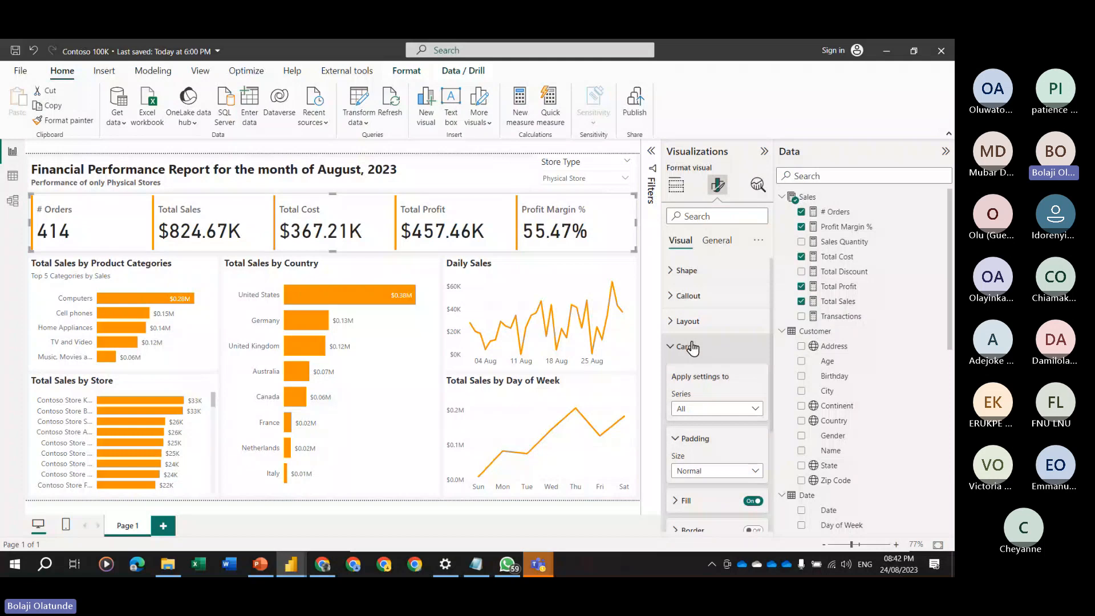
{"action": "scroll", "coordinate": [719, 465], "scroll_direction": "down", "scroll_amount": 3}
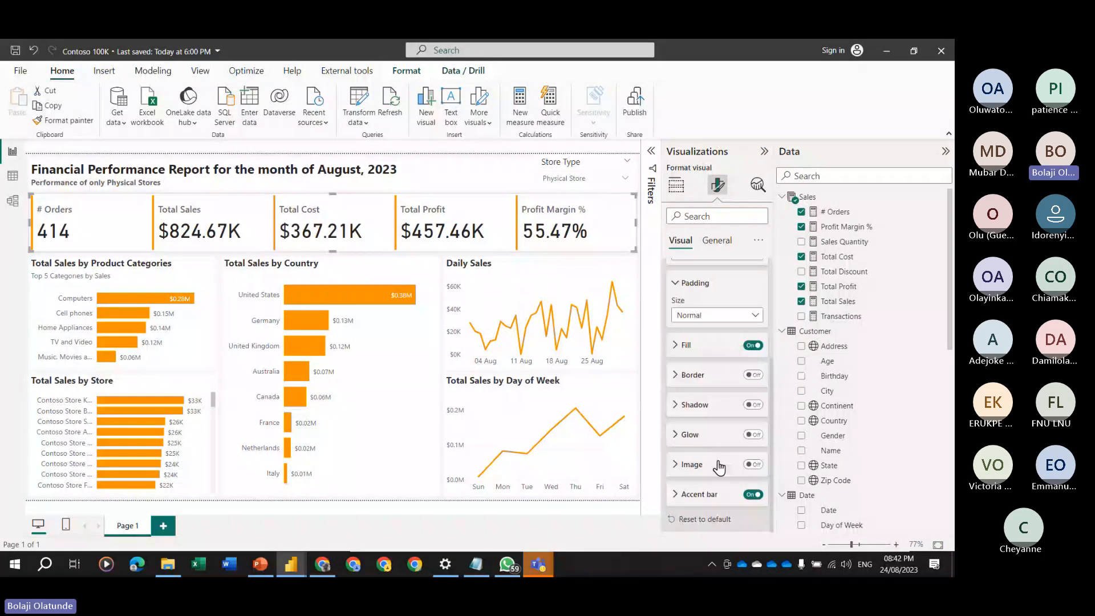
{"action": "scroll", "coordinate": [706, 436], "scroll_direction": "up", "scroll_amount": 3}
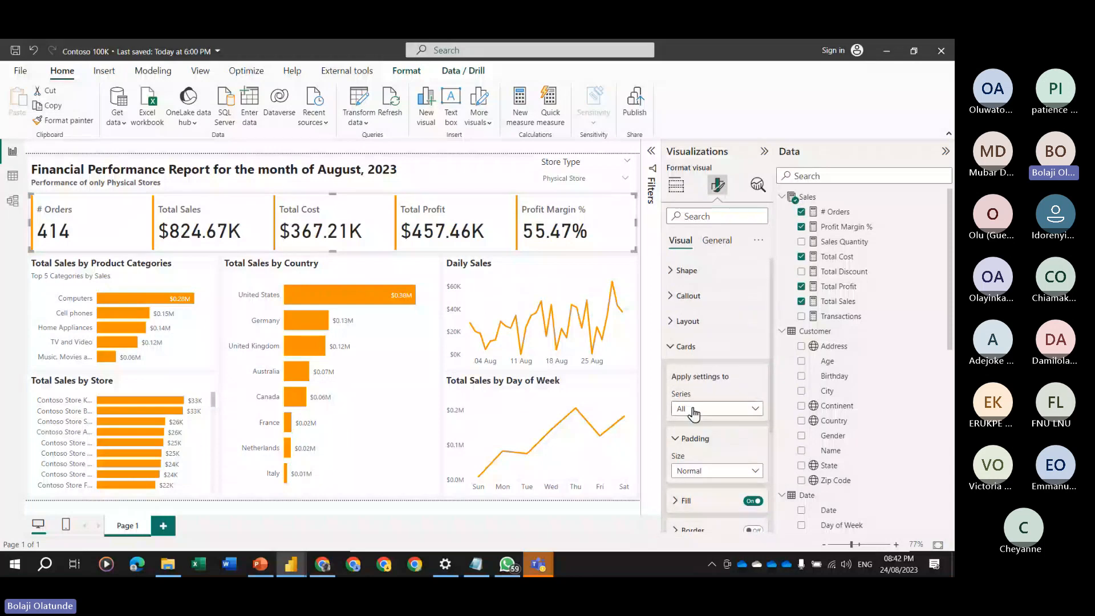
{"action": "left_click", "coordinate": [694, 410]}
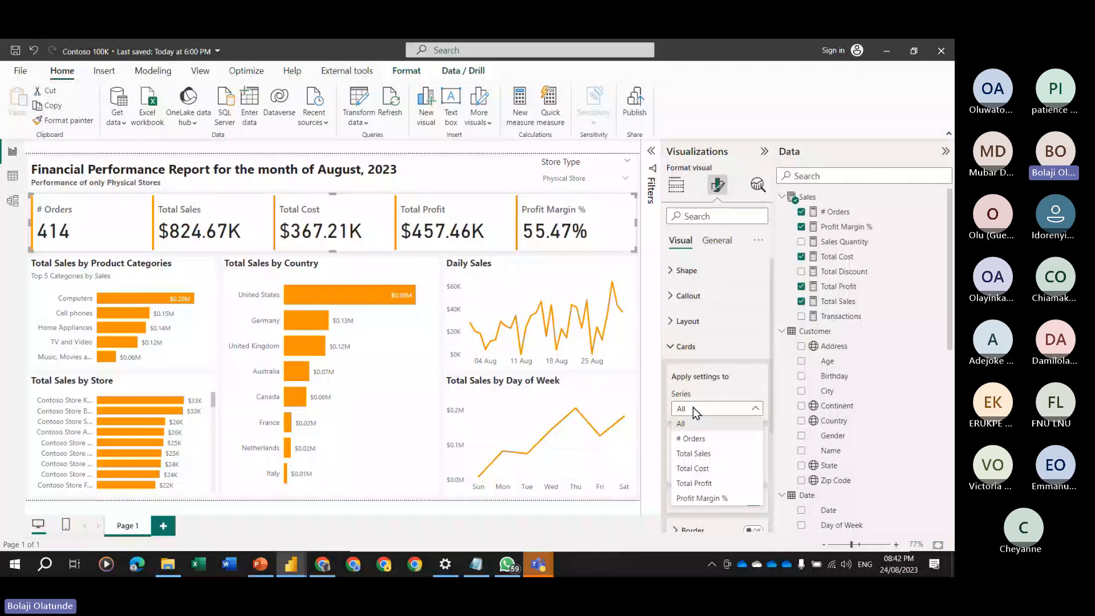
{"action": "left_click", "coordinate": [693, 408]}
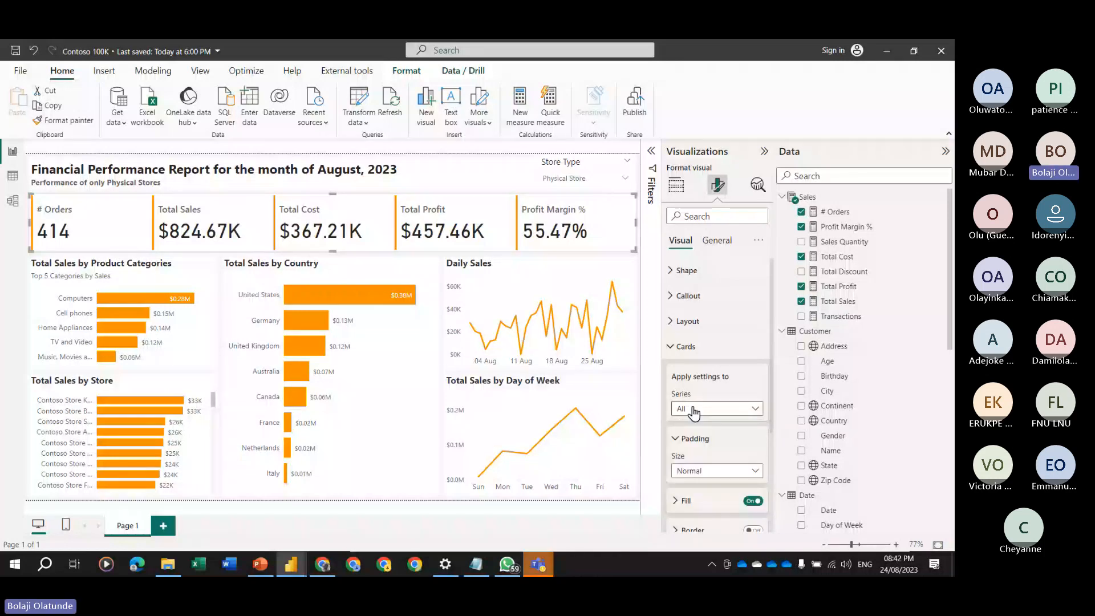
{"action": "left_click", "coordinate": [694, 411]}
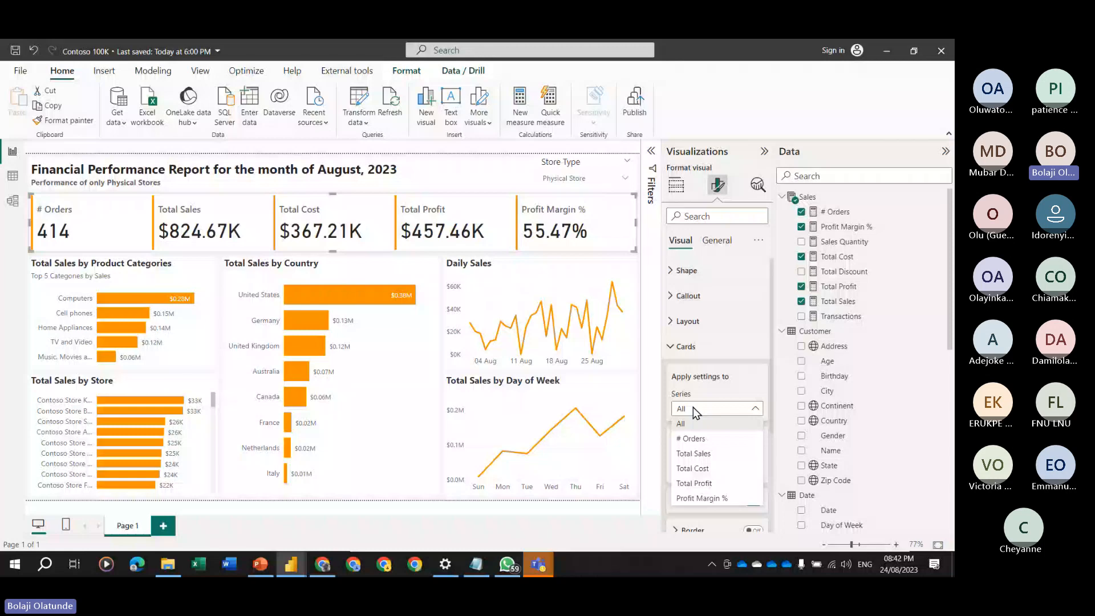
{"action": "left_click", "coordinate": [701, 454]}
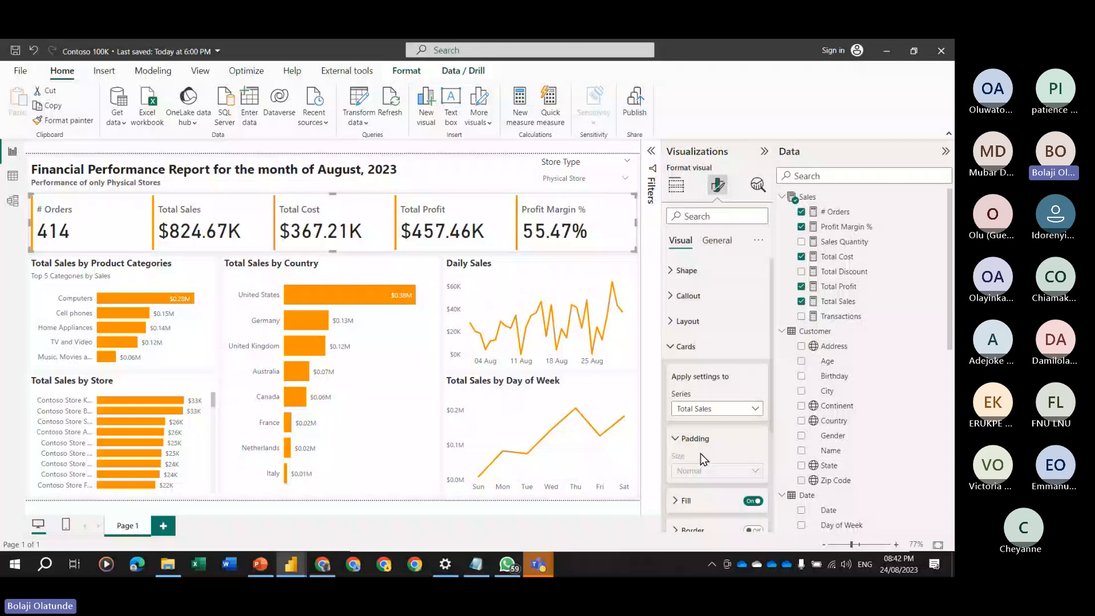
Add Money Icon.png from file as the image of the Total Sales card.
{"action": "scroll", "coordinate": [700, 454], "scroll_direction": "down", "scroll_amount": 3}
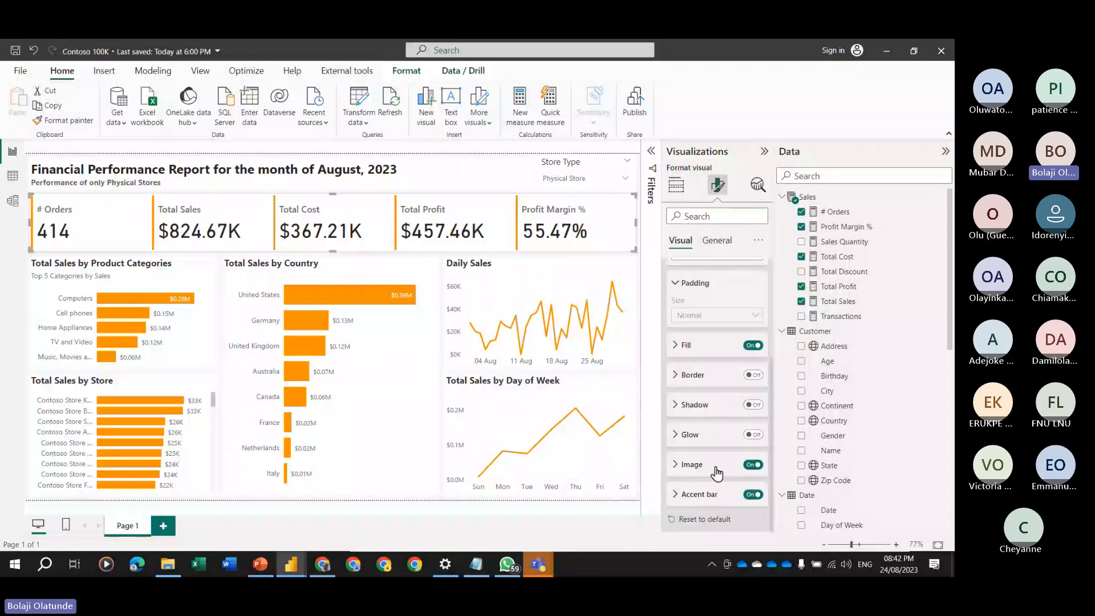
{"action": "left_click", "coordinate": [717, 472]}
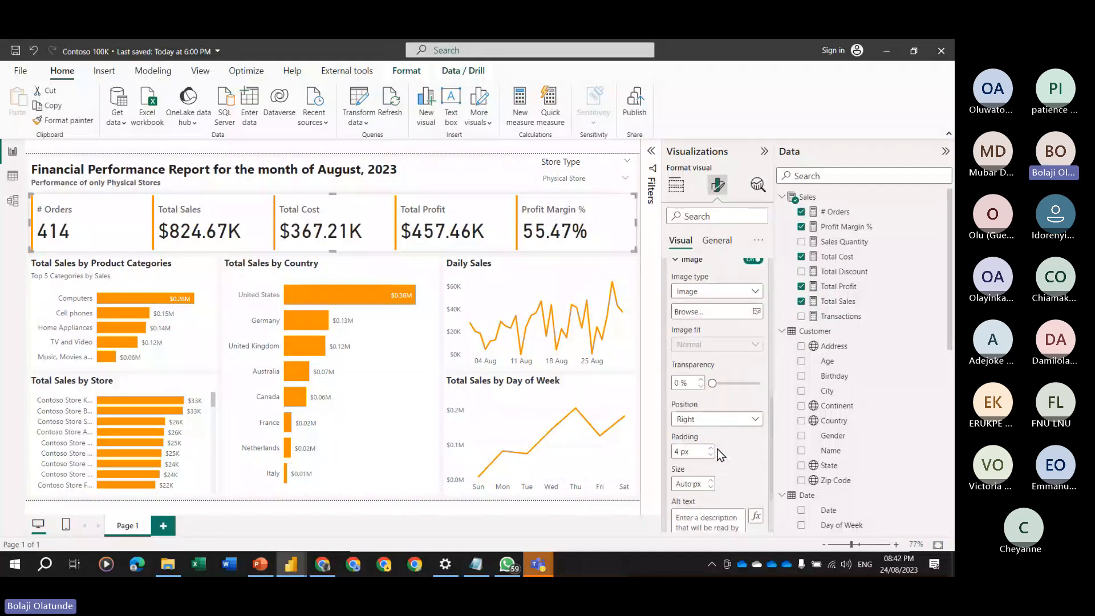
{"action": "left_click", "coordinate": [718, 292]}
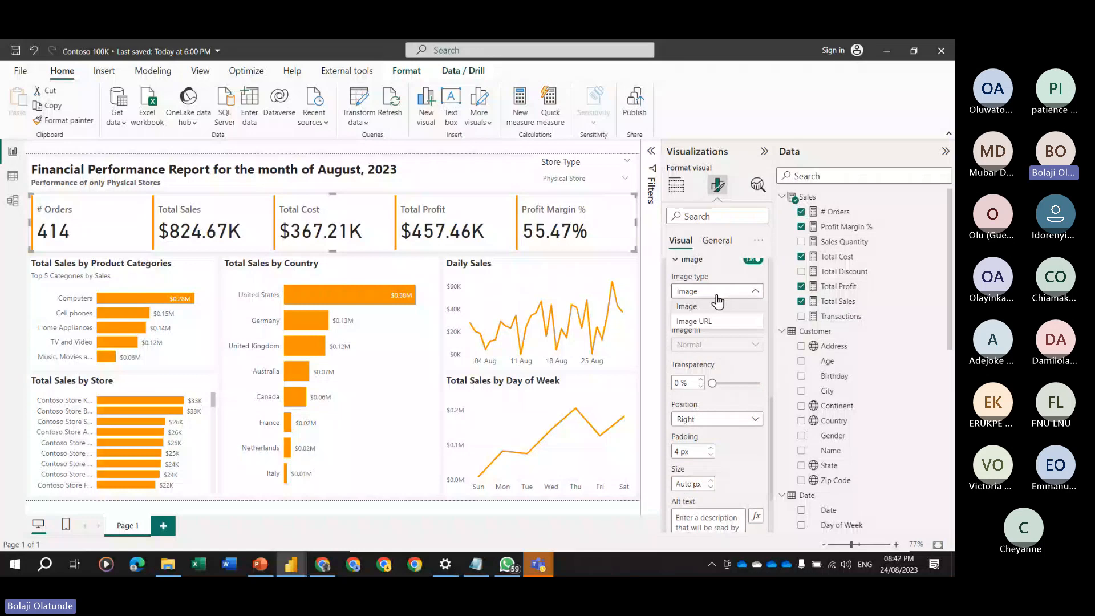
{"action": "left_click", "coordinate": [717, 306]}
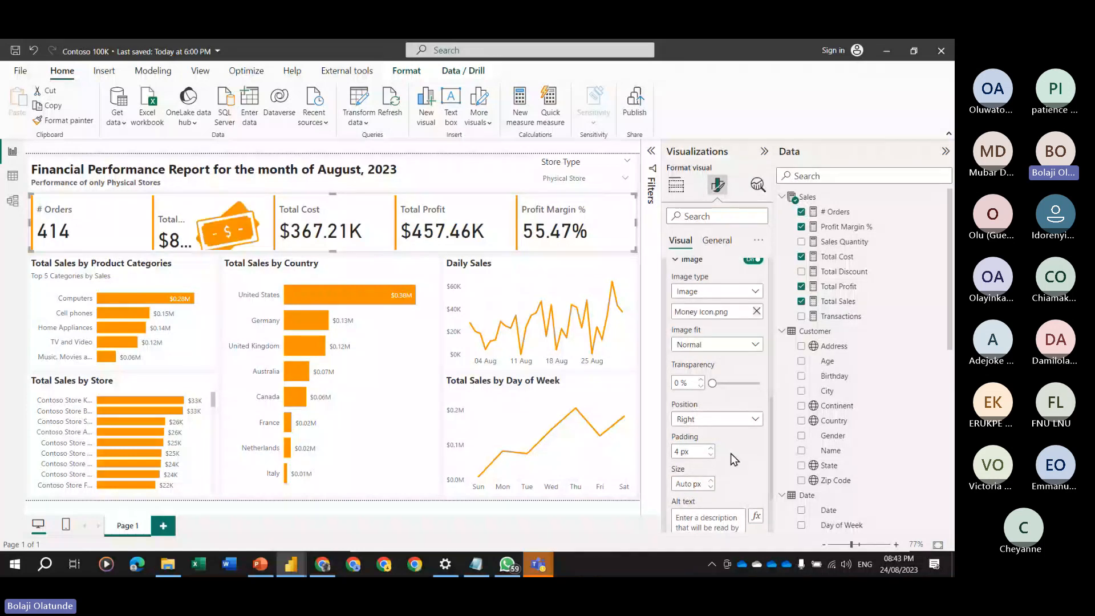
Set the Total Sales card image's position to Left and its size to 55 px, after trying 10, 25, 35 and 40 px.
{"action": "type", "text": "10"}
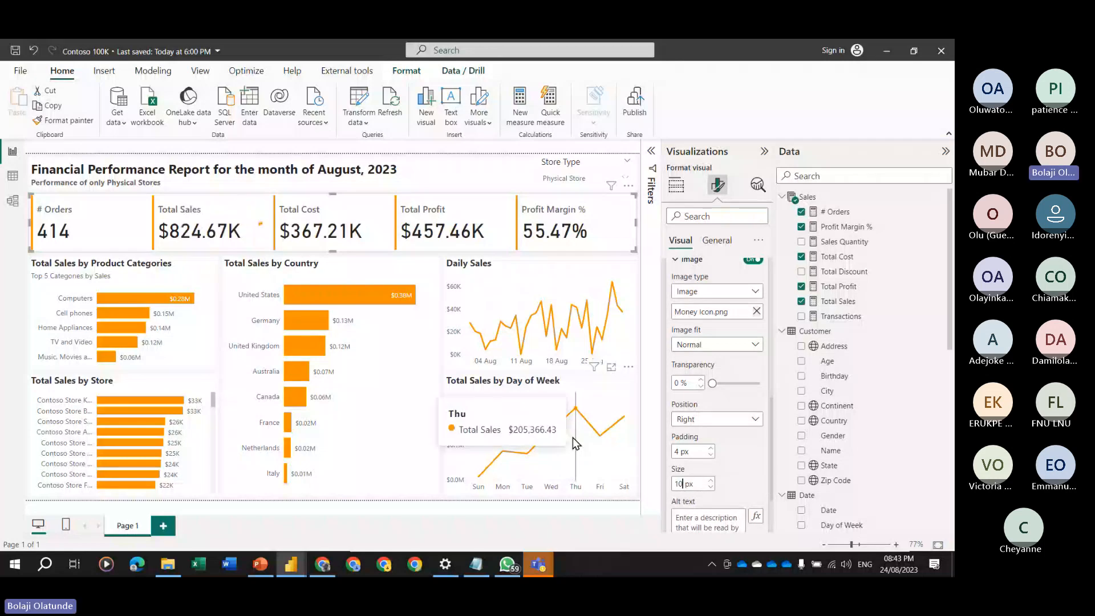
{"action": "double_click", "coordinate": [680, 484]}
{"action": "type", "text": "25"}
{"action": "double_click", "coordinate": [681, 483]}
{"action": "type", "text": "35"}
{"action": "left_click_drag", "start_coordinate": [682, 484], "coordinate": [670, 491]}
{"action": "type", "text": "40"}
{"action": "left_click", "coordinate": [700, 437]}
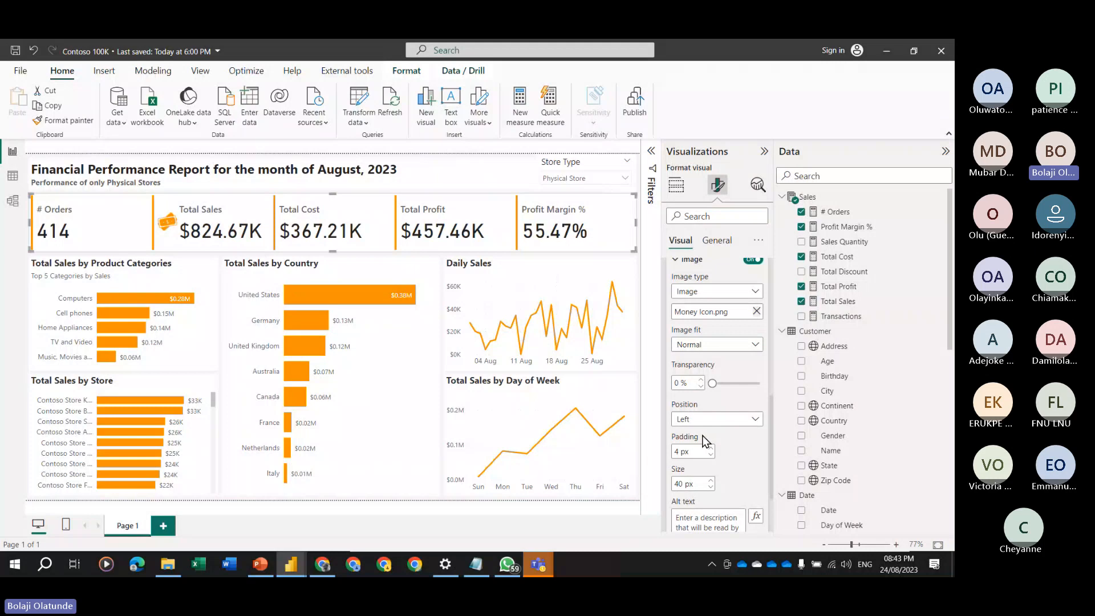
{"action": "double_click", "coordinate": [691, 483]}
{"action": "type", "text": "55"}
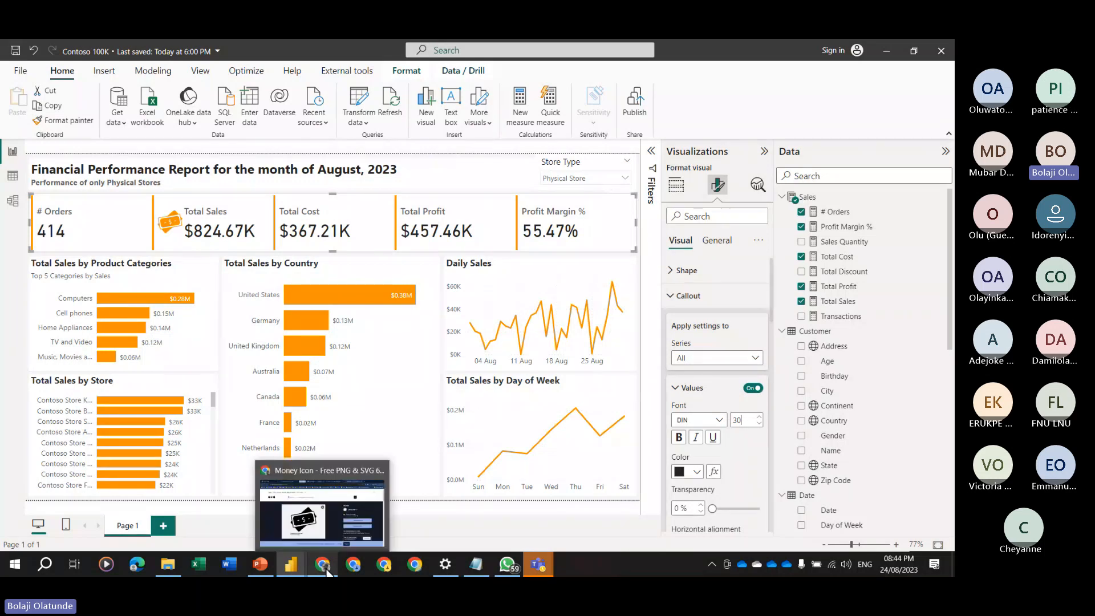
Switch to Chrome and open the Flaticon website in a new browser tab.
{"action": "left_click", "coordinate": [328, 572]}
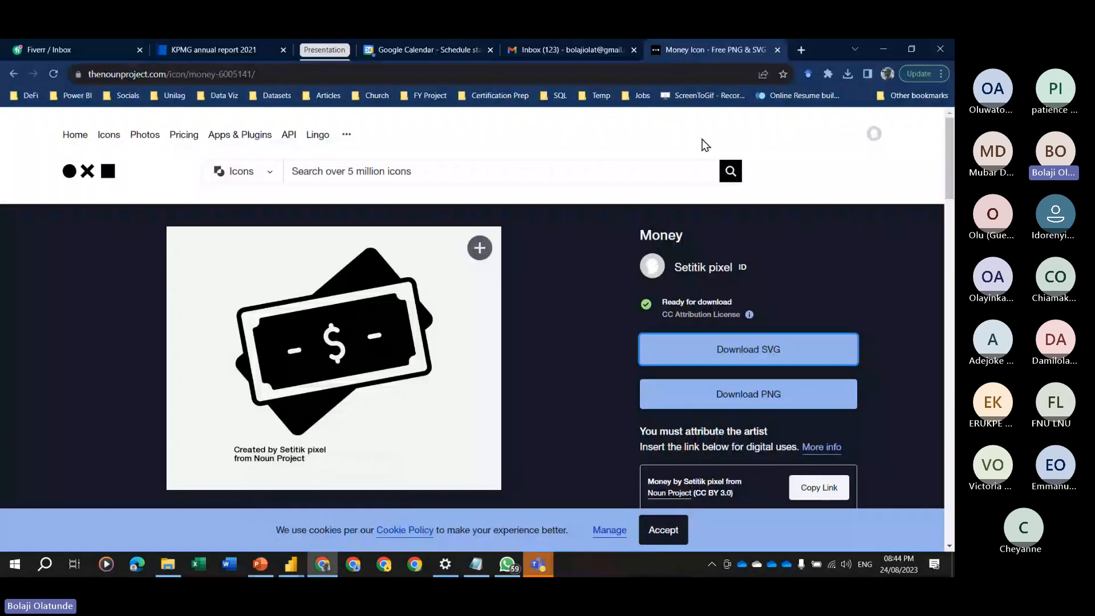
{"action": "left_click", "coordinate": [802, 50]}
{"action": "left_click", "coordinate": [612, 77]}
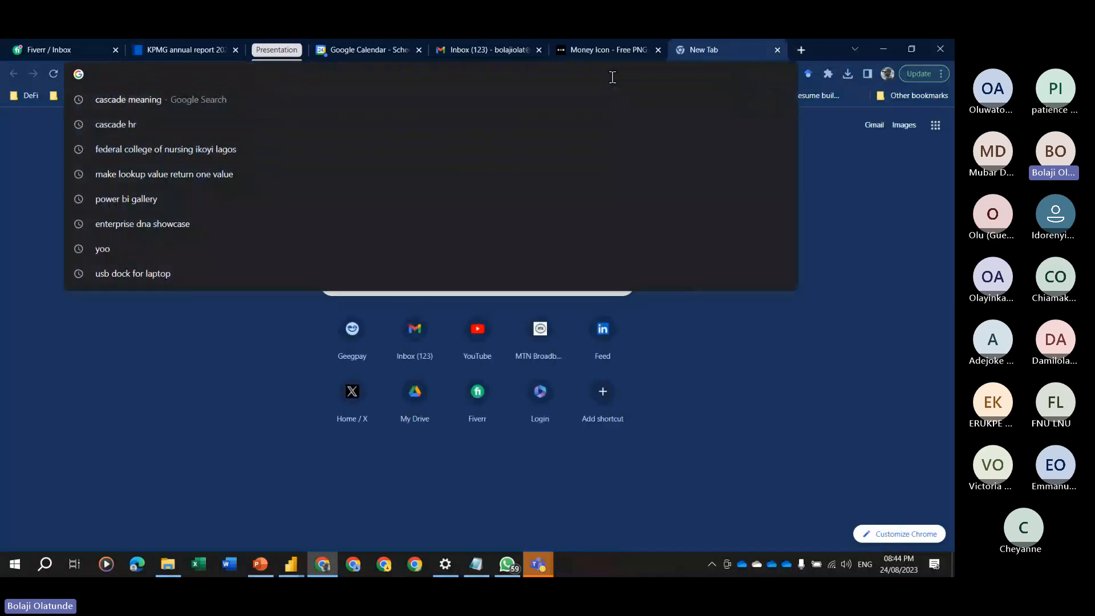
{"action": "type", "text": "flaticon"}
{"action": "key", "text": "Return"}
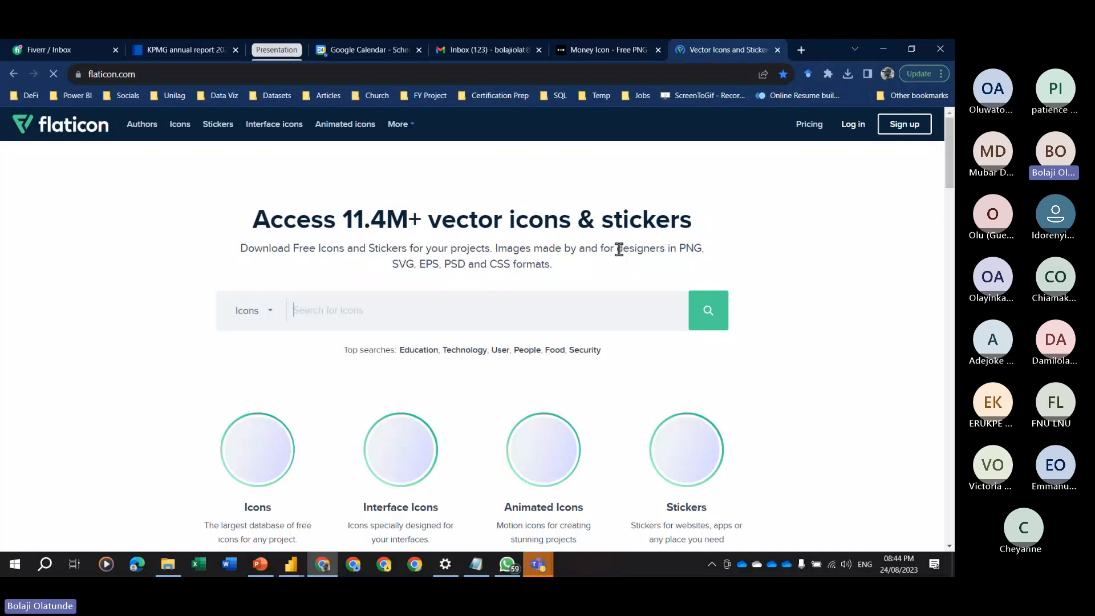
Search Flaticon for Sales icons, close the Collections pane and browse the results.
{"action": "type", "text": "Sales"}
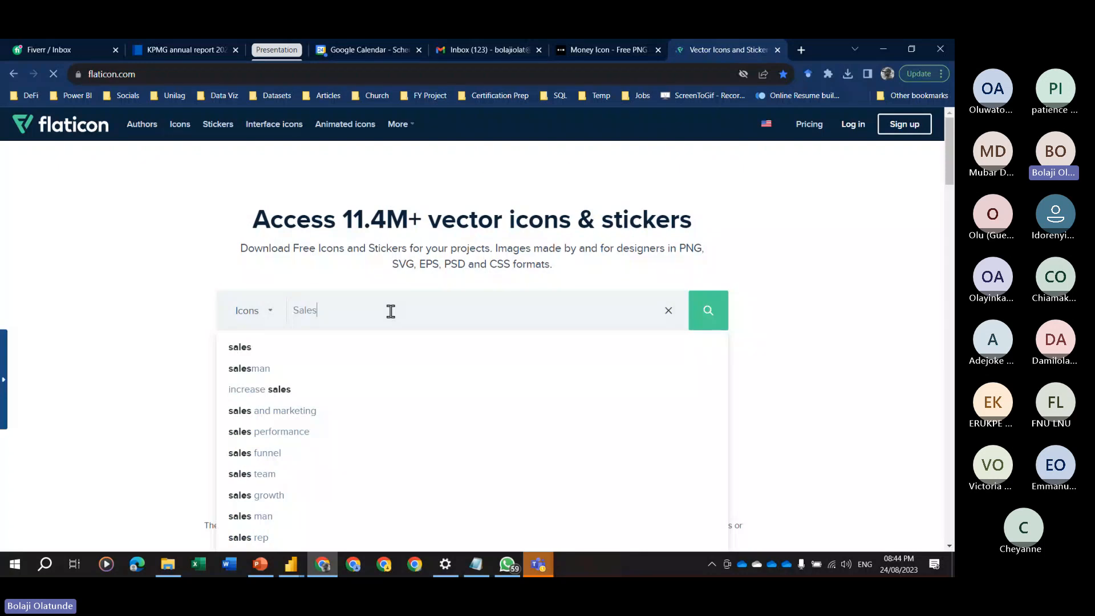
{"action": "left_click", "coordinate": [717, 319]}
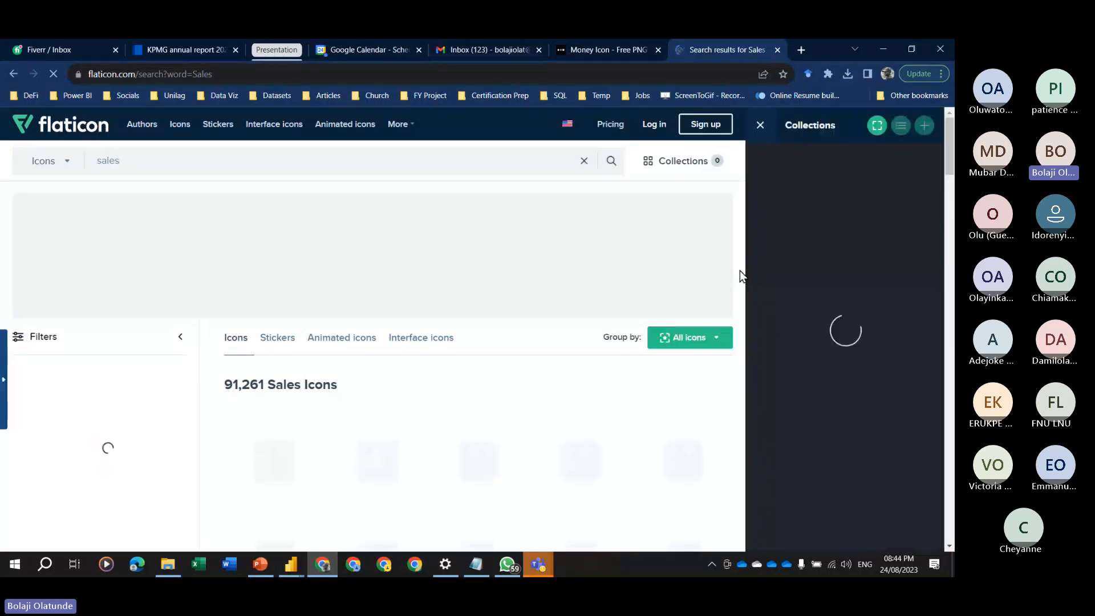
{"action": "left_click", "coordinate": [761, 124]}
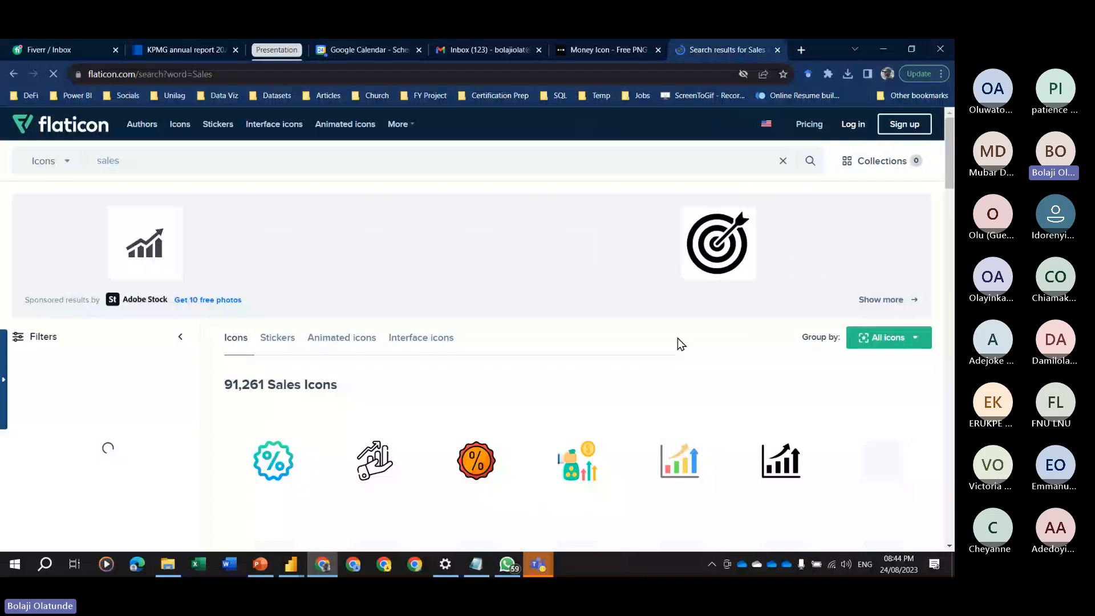
{"action": "mouse_move", "coordinate": [274, 474]}
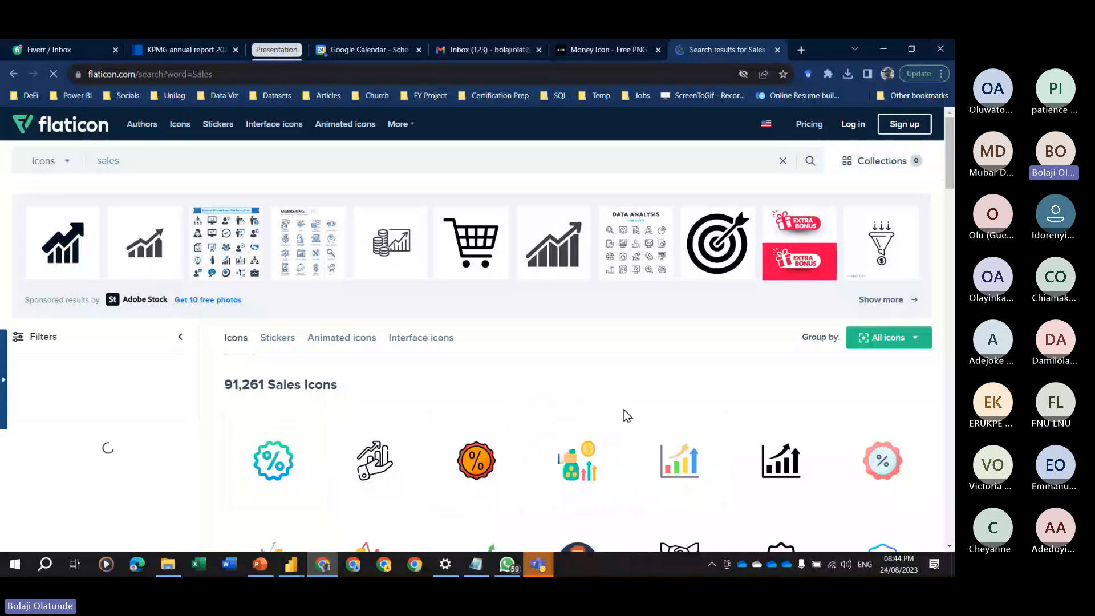
{"action": "scroll", "coordinate": [624, 410], "scroll_direction": "down", "scroll_amount": 3}
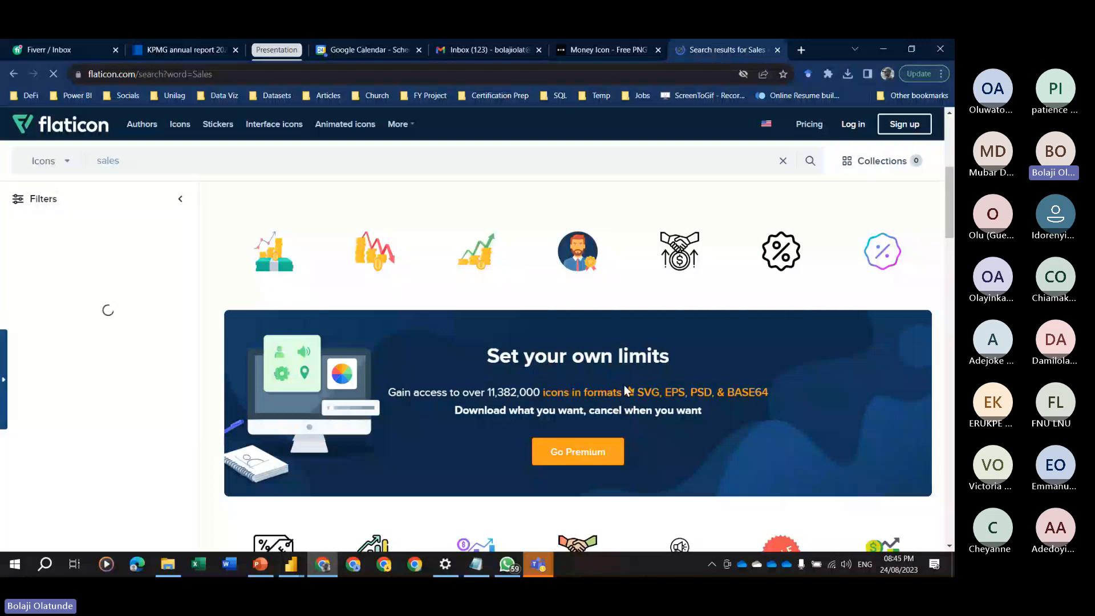
{"action": "scroll", "coordinate": [625, 388], "scroll_direction": "down", "scroll_amount": 5}
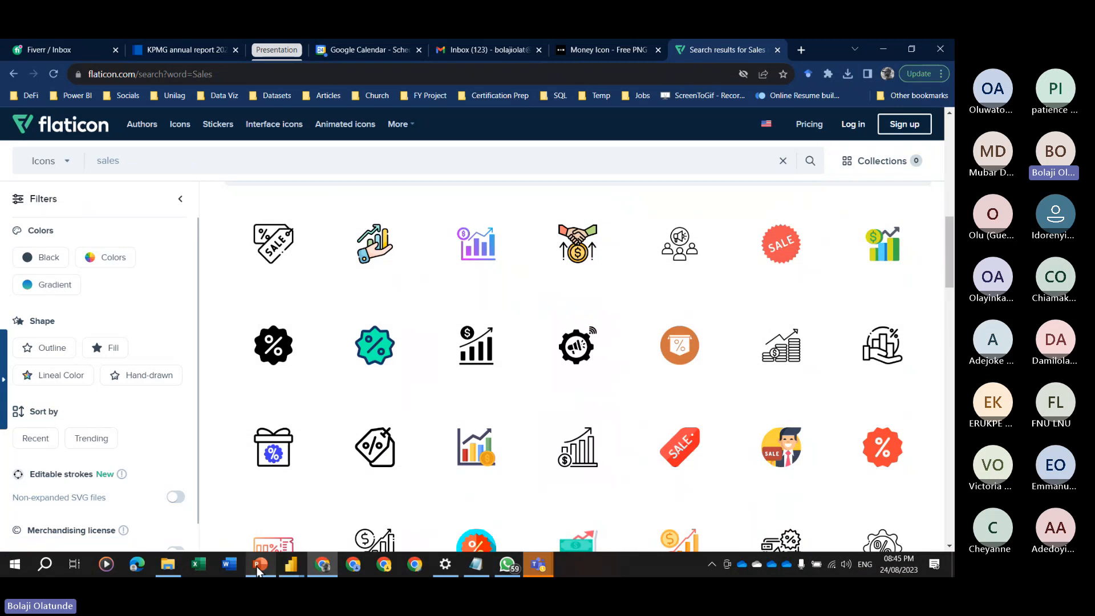
Switch back to the Contoso 100K report in Power BI.
{"action": "mouse_move", "coordinate": [260, 566]}
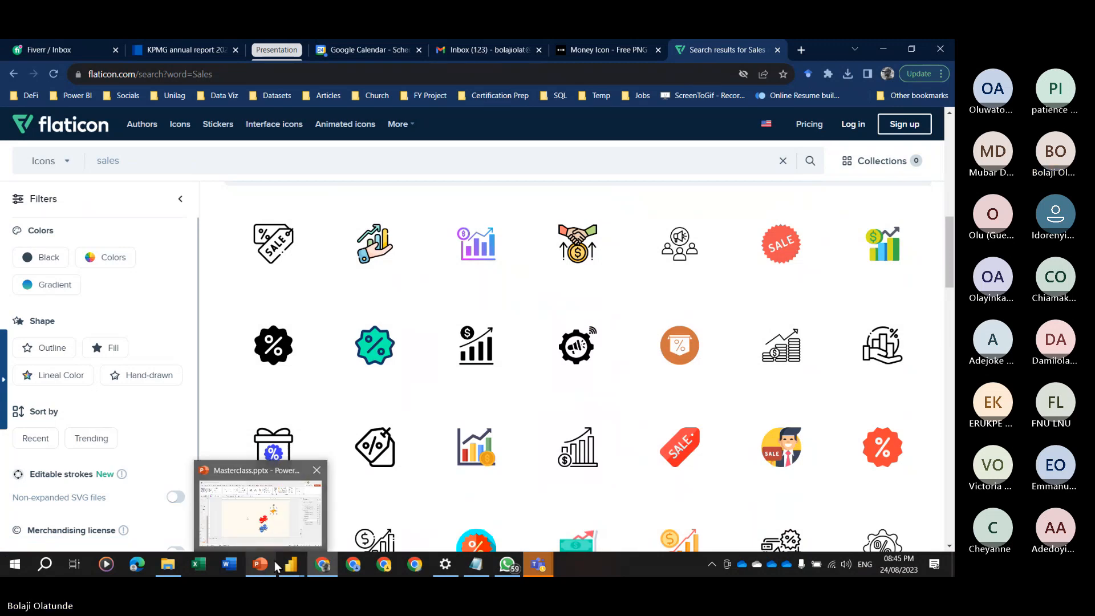
{"action": "mouse_move", "coordinate": [291, 573]}
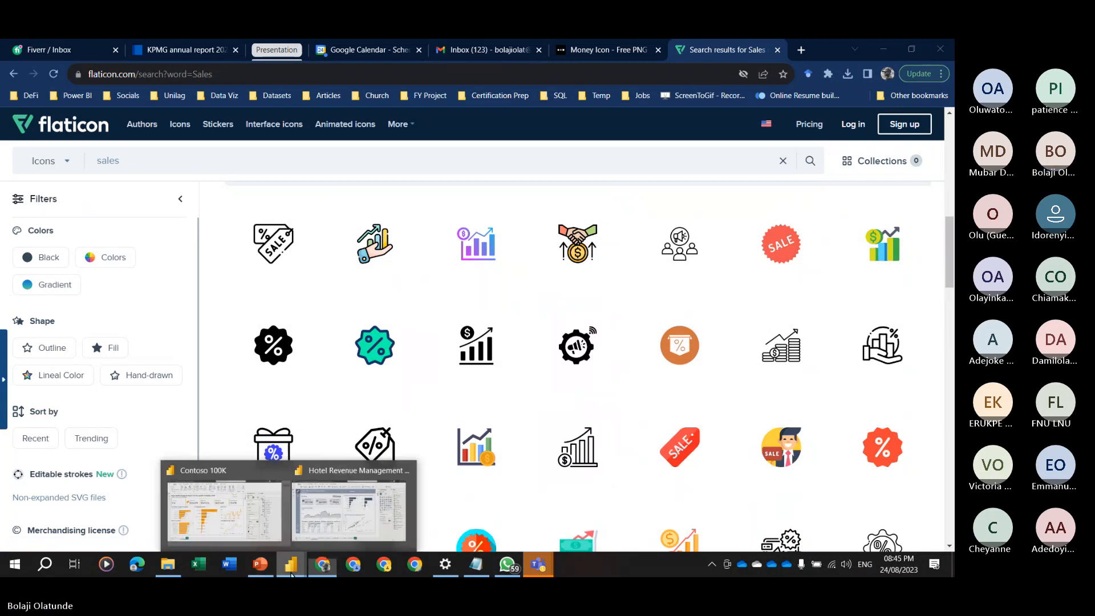
{"action": "left_click", "coordinate": [275, 505]}
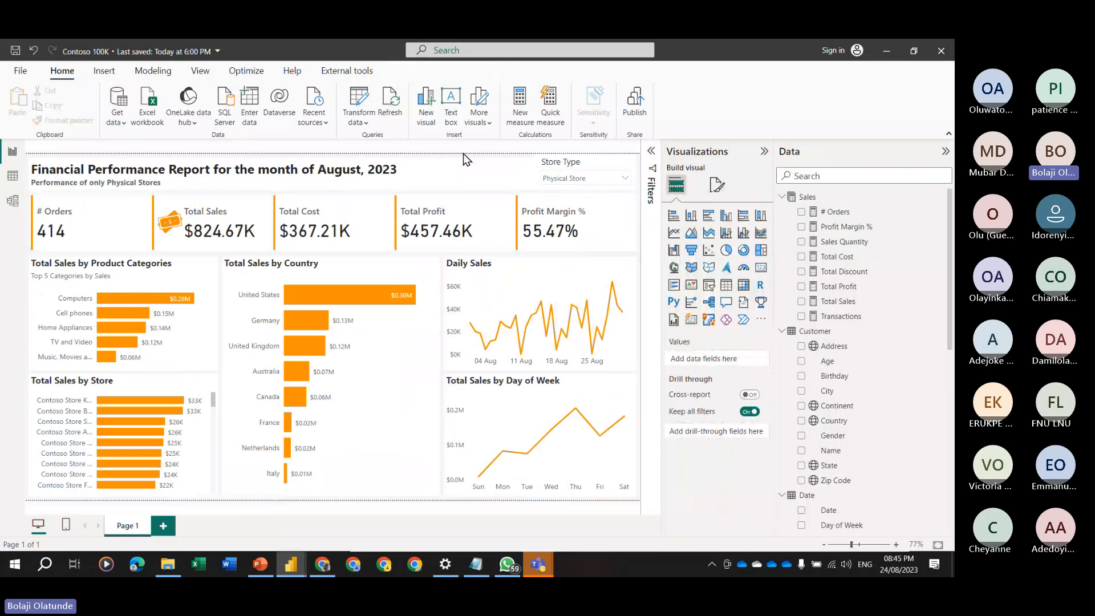
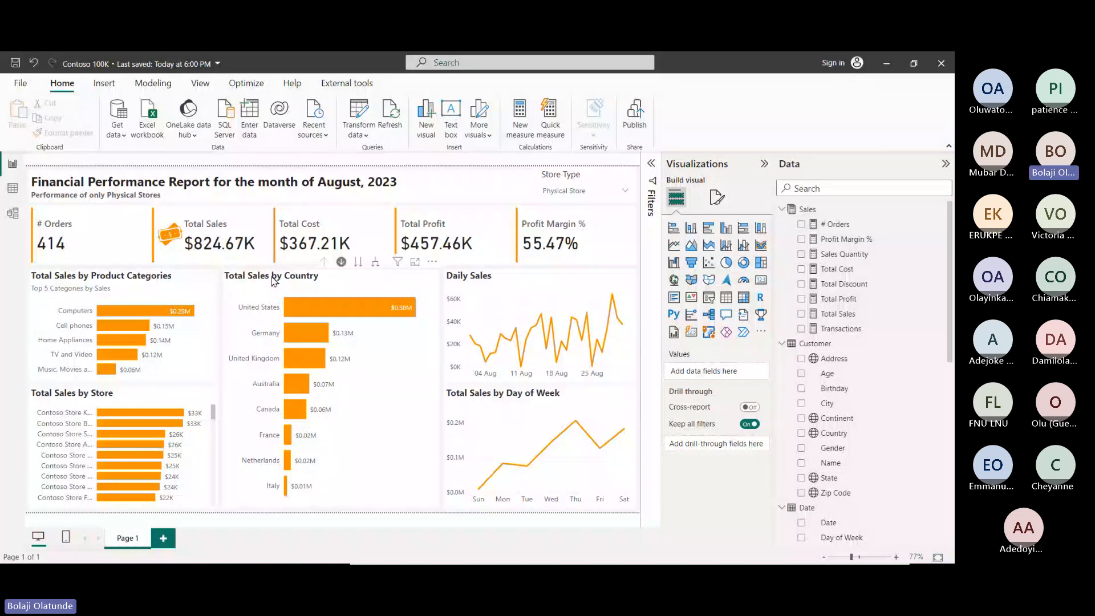
Try a subtitle of repeated "by Country" text on the Total Sales by Country bar chart.
{"action": "left_click", "coordinate": [258, 299]}
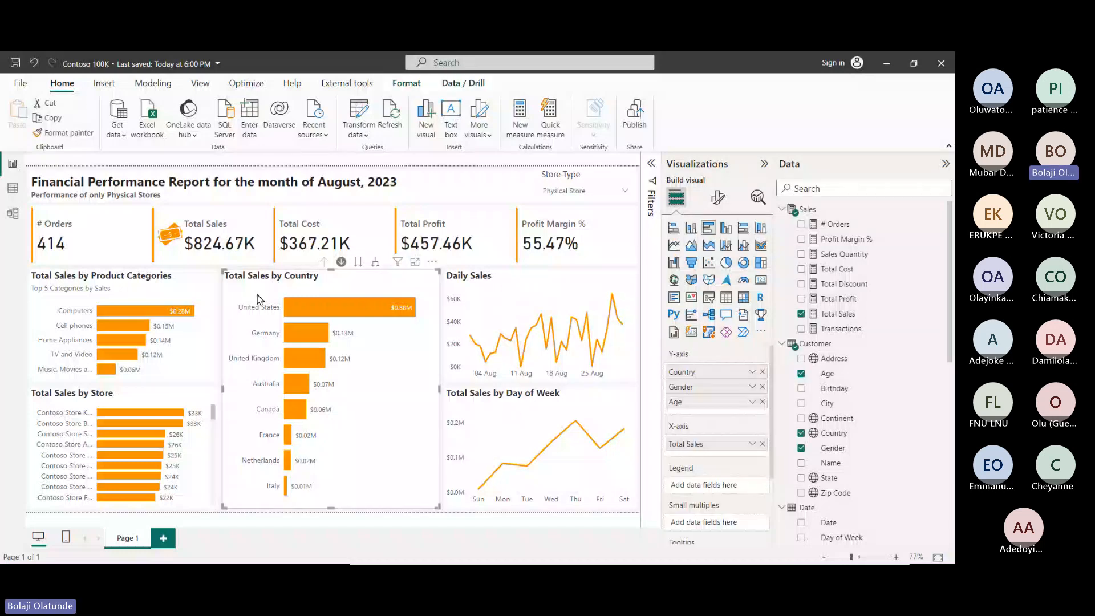
{"action": "left_click", "coordinate": [717, 197]}
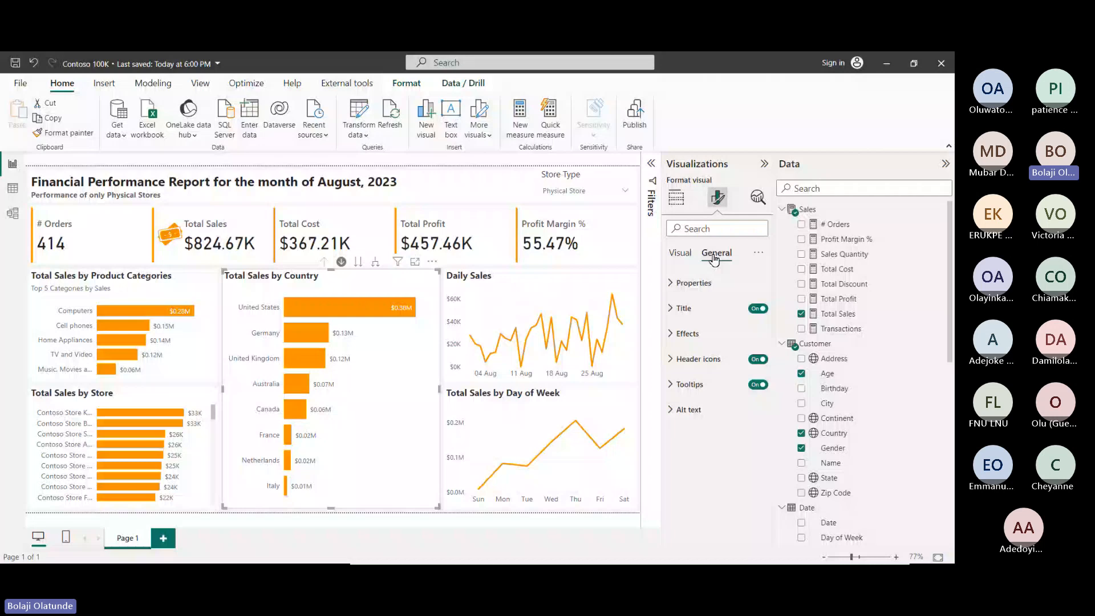
{"action": "left_click", "coordinate": [702, 308]}
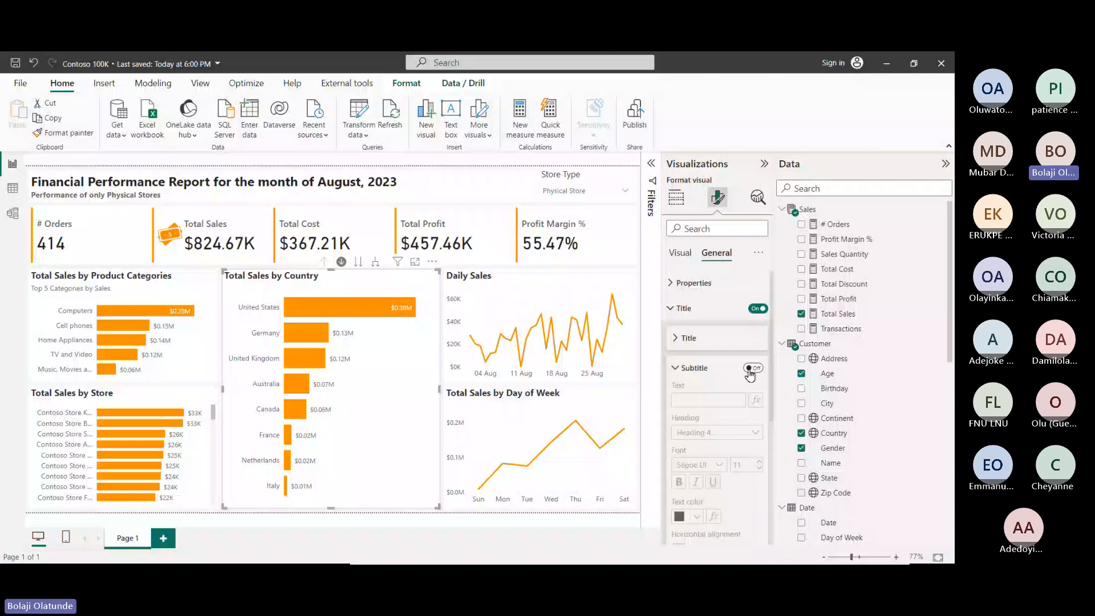
{"action": "left_click", "coordinate": [750, 370]}
{"action": "left_click", "coordinate": [720, 401]}
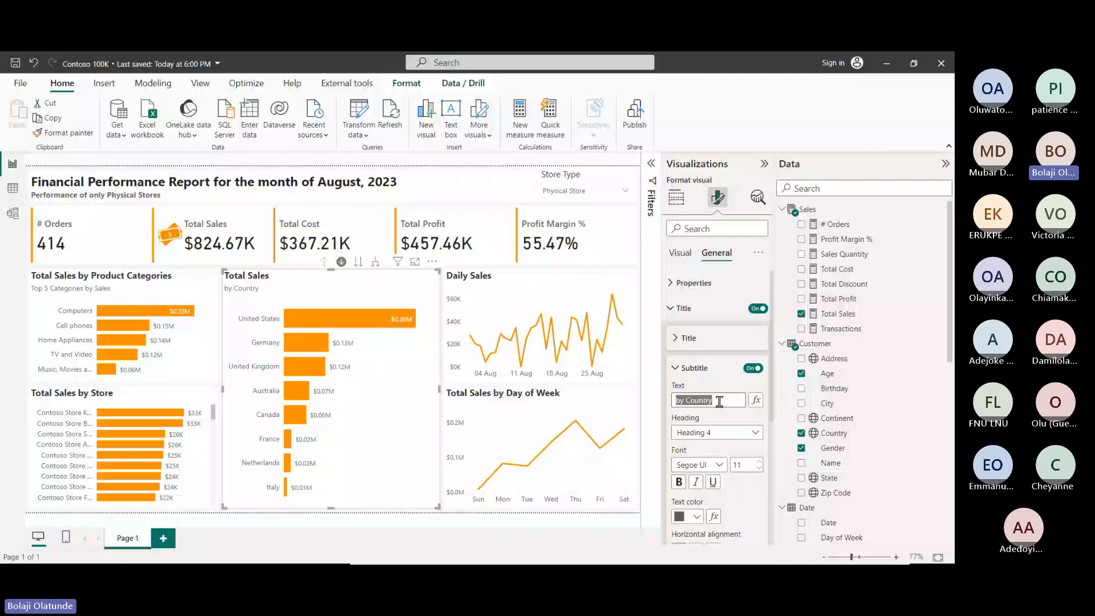
{"action": "type", "text": "by Countryby Country"}
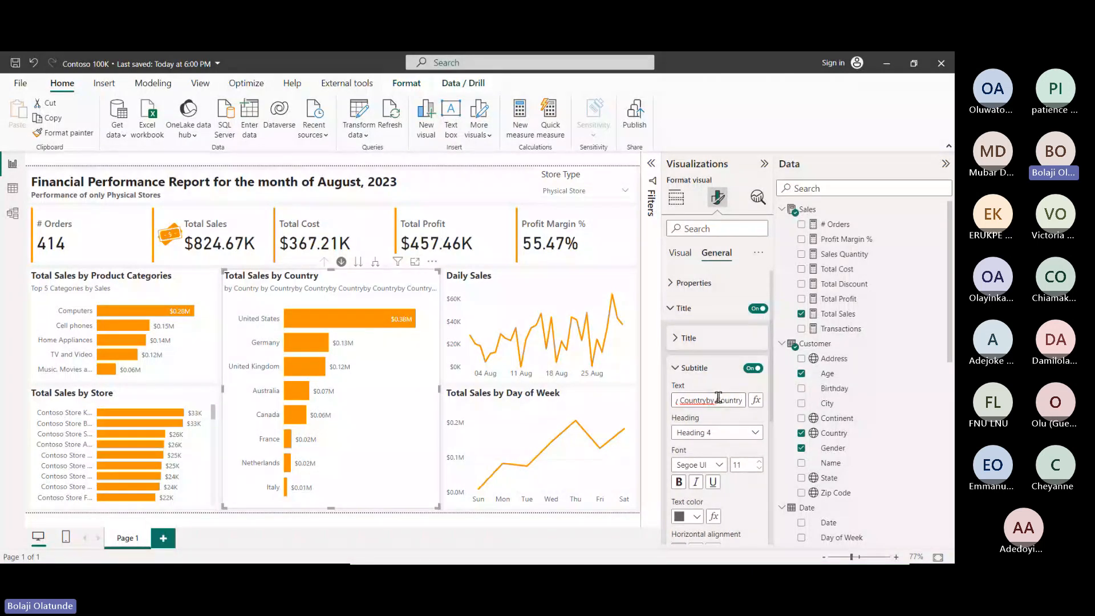
Turn on text wrap for the Total Sales by Country chart's subtitle and set its font size to 10.
{"action": "scroll", "coordinate": [719, 397], "scroll_direction": "down", "scroll_amount": 3}
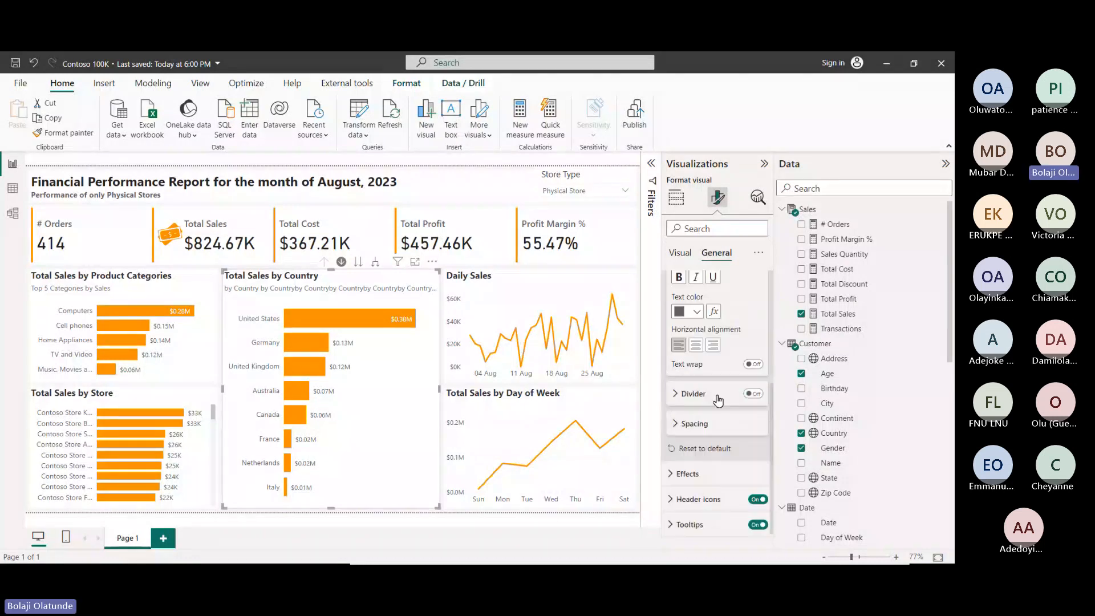
{"action": "left_click", "coordinate": [753, 365]}
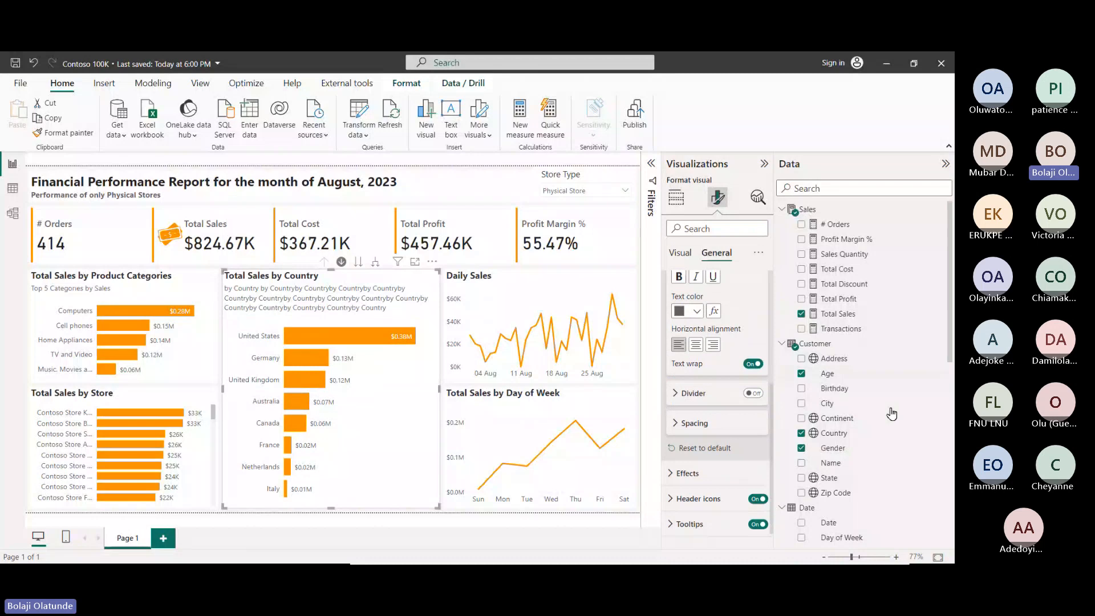
{"action": "scroll", "coordinate": [763, 471], "scroll_direction": "up", "scroll_amount": 3}
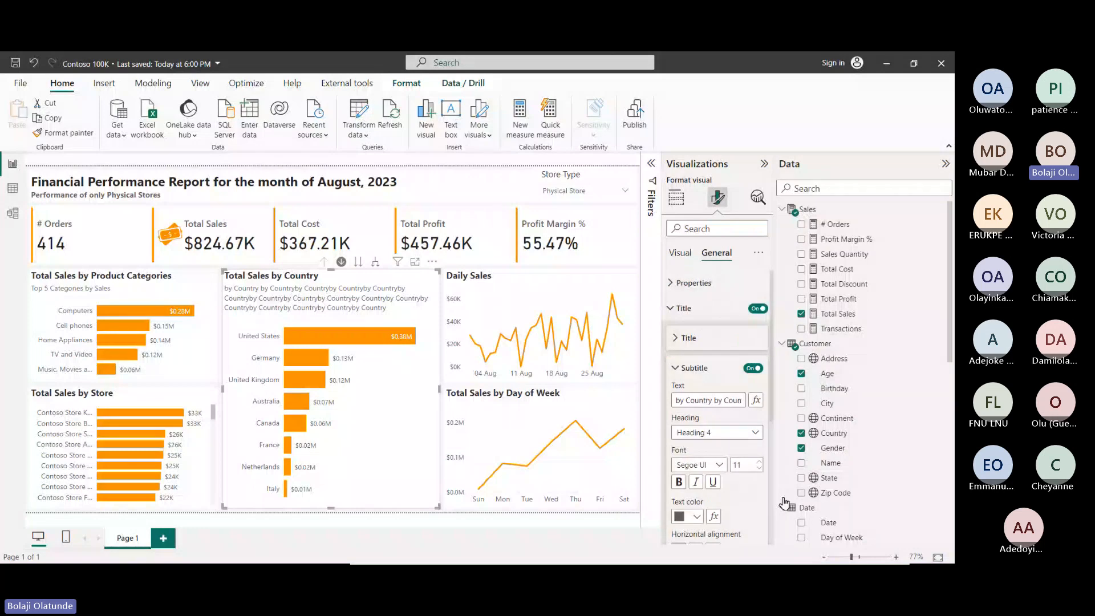
{"action": "left_click", "coordinate": [760, 469]}
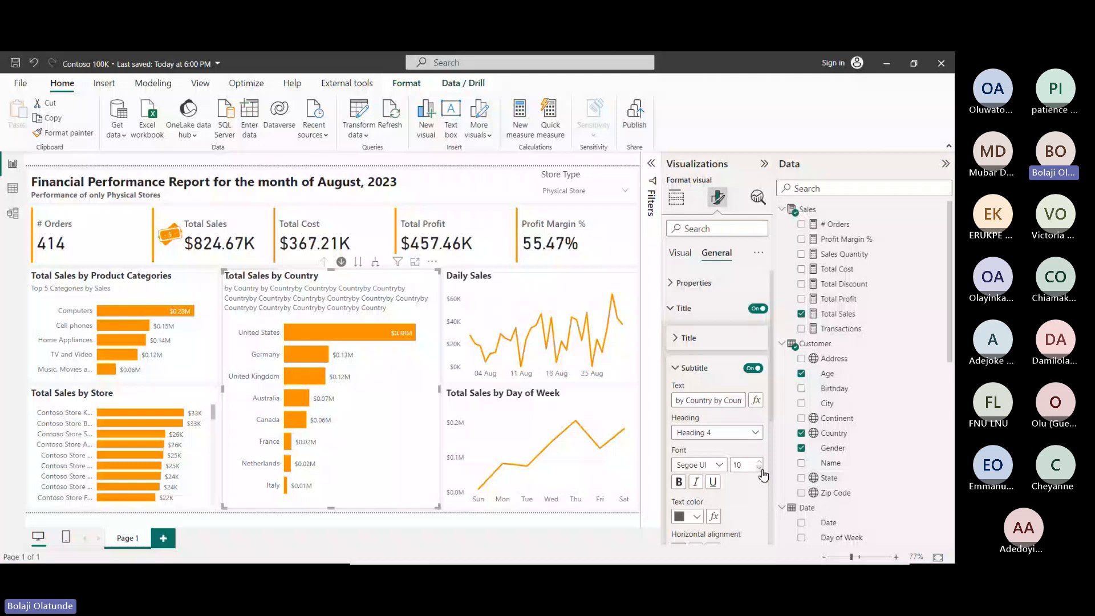
Append more "by Country" text to the chart's subtitle and turn the subtitle off.
{"action": "left_click", "coordinate": [745, 402]}
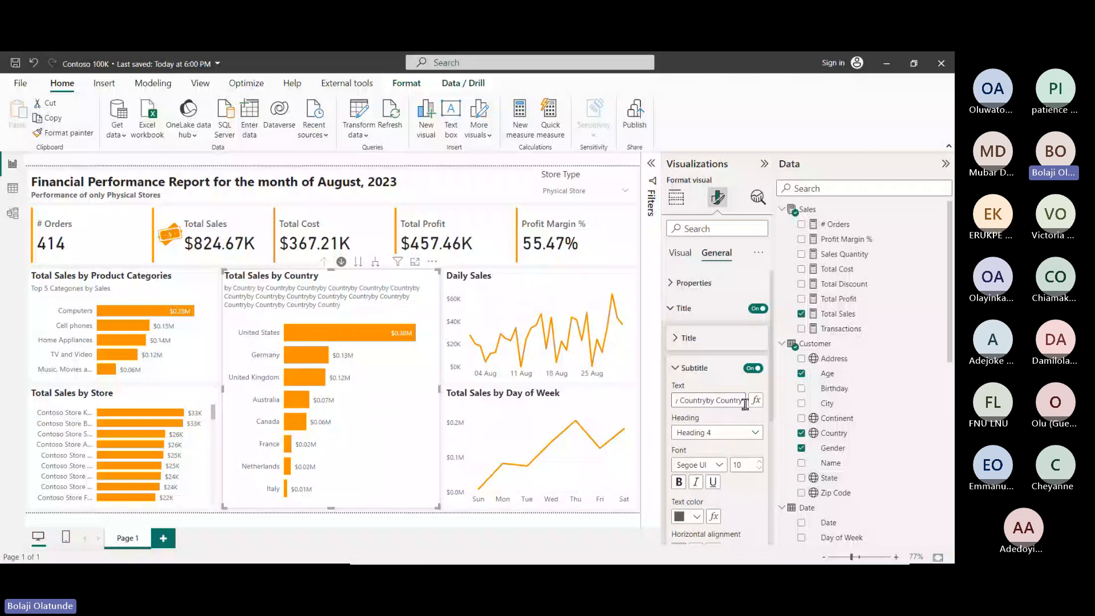
{"action": "type", "text": "by Country"}
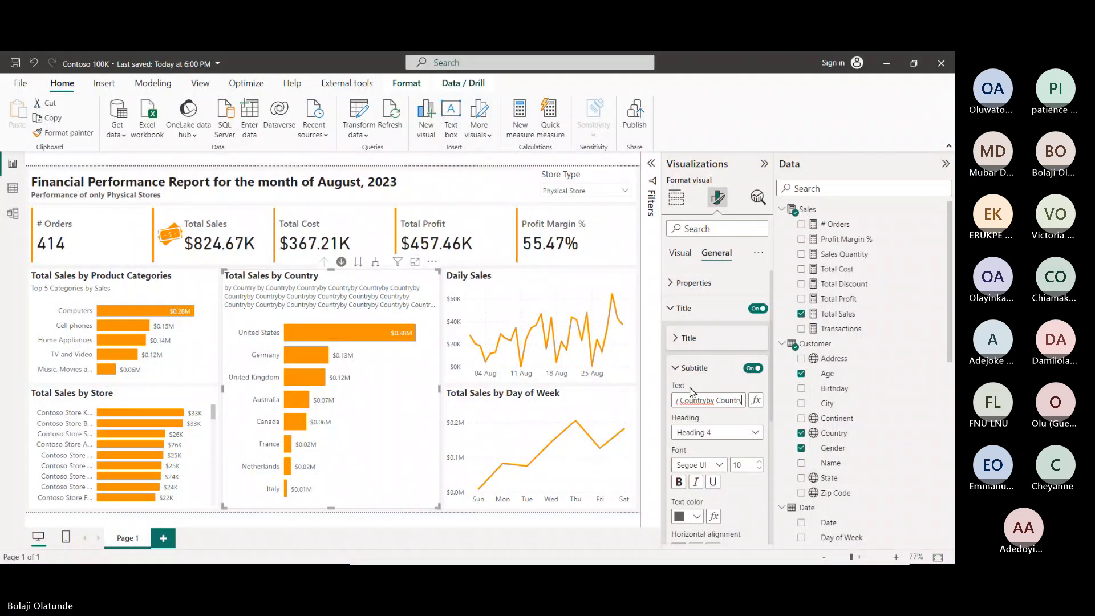
{"action": "double_click", "coordinate": [713, 400]}
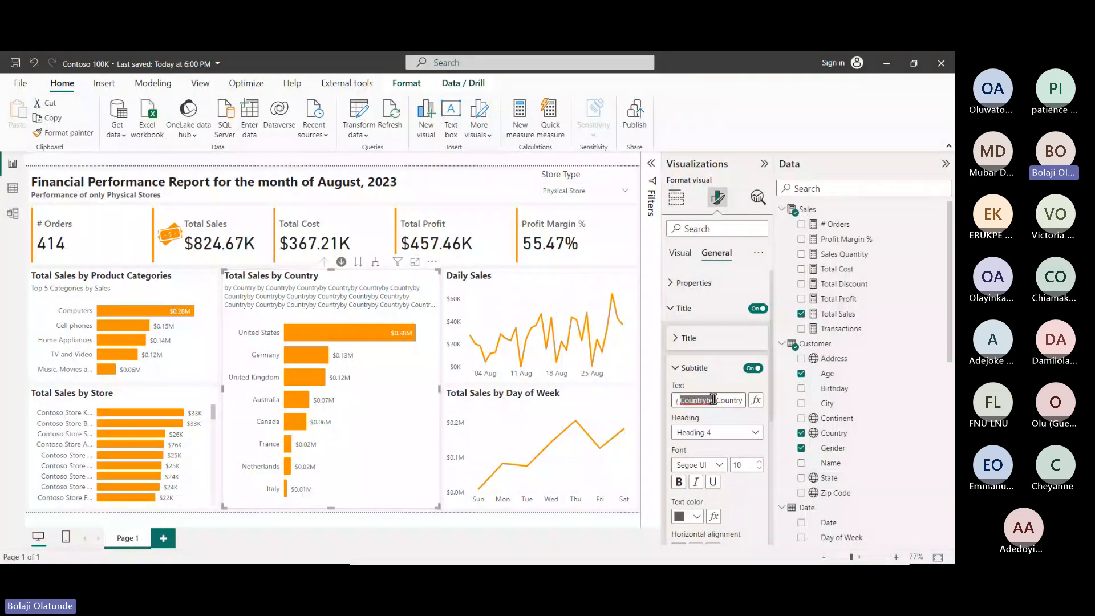
{"action": "left_click", "coordinate": [753, 367]}
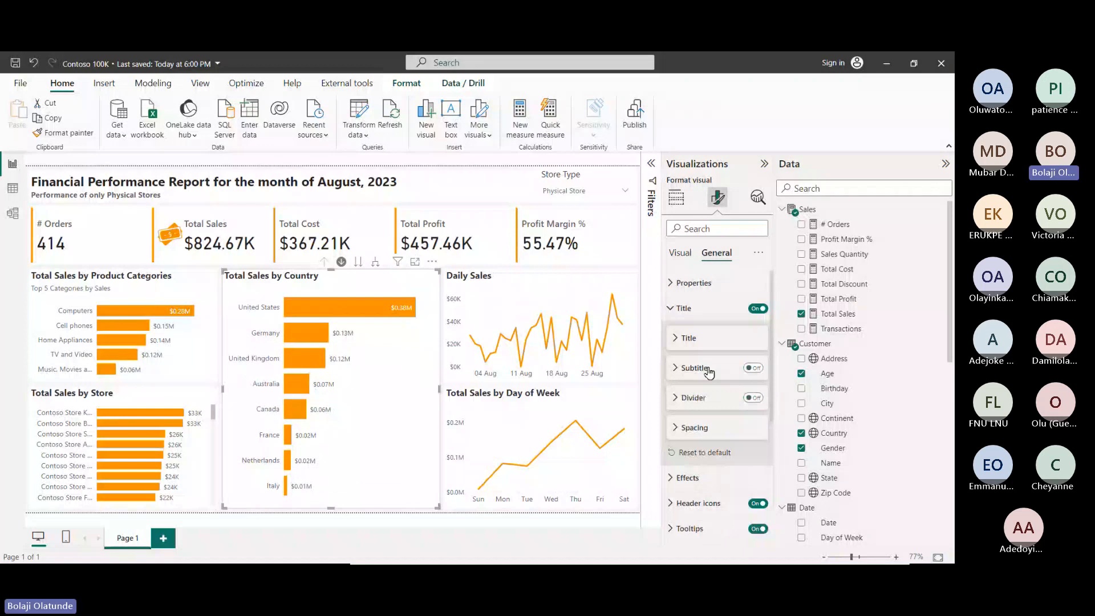
Shorten the Total Sales by Country chart from its upper edge and fit a new text box into the gap above it.
{"action": "left_click_drag", "start_coordinate": [330, 270], "coordinate": [329, 304]}
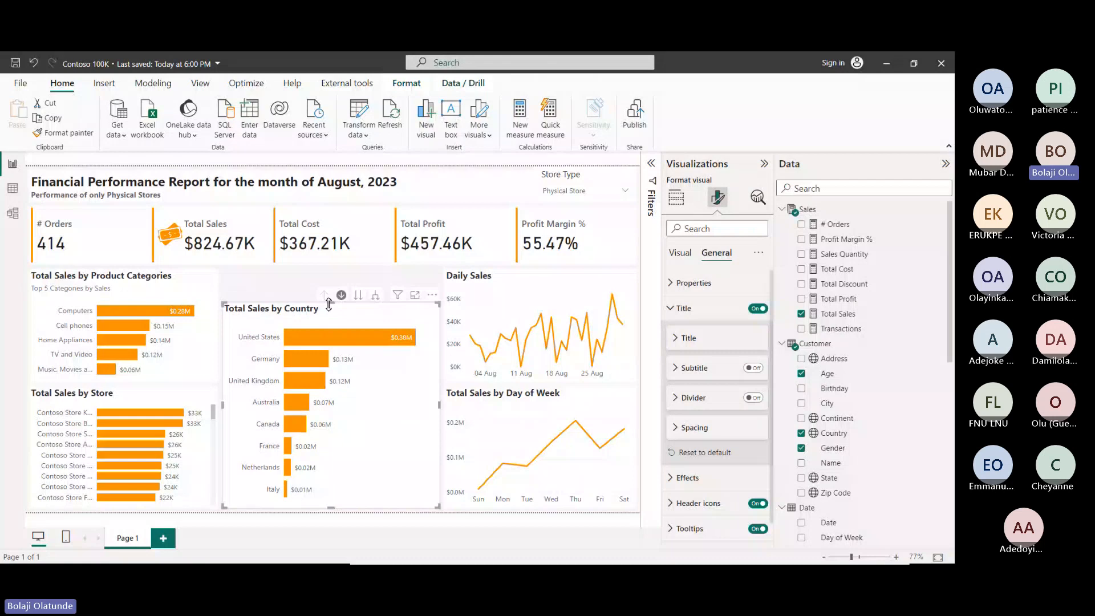
{"action": "left_click", "coordinate": [107, 85]}
{"action": "left_click", "coordinate": [404, 119]}
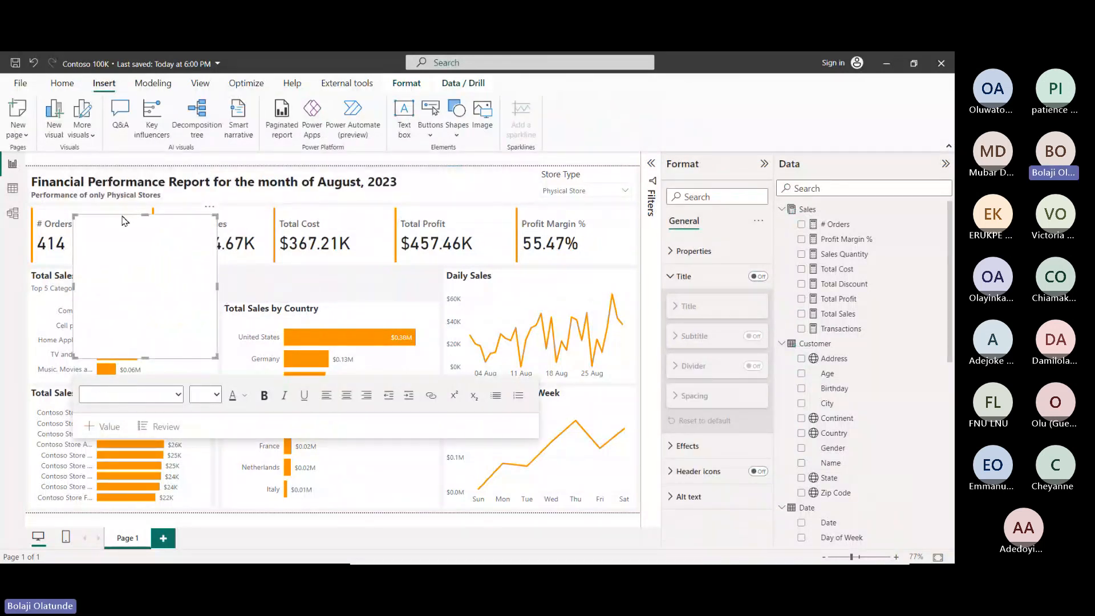
{"action": "left_click_drag", "start_coordinate": [127, 216], "coordinate": [279, 278]}
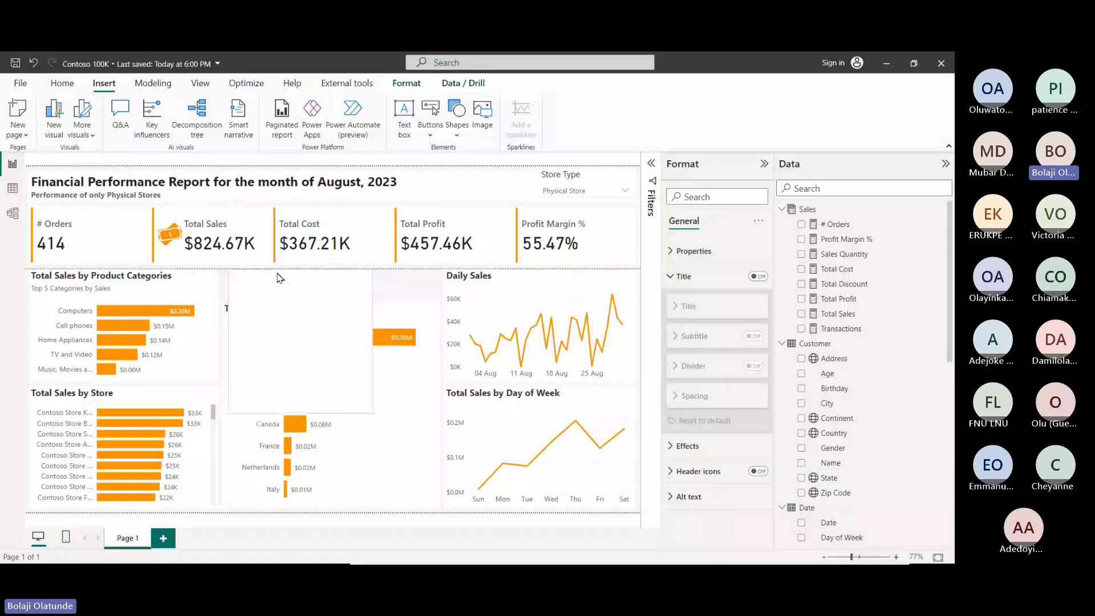
{"action": "left_click_drag", "start_coordinate": [278, 277], "coordinate": [440, 301]}
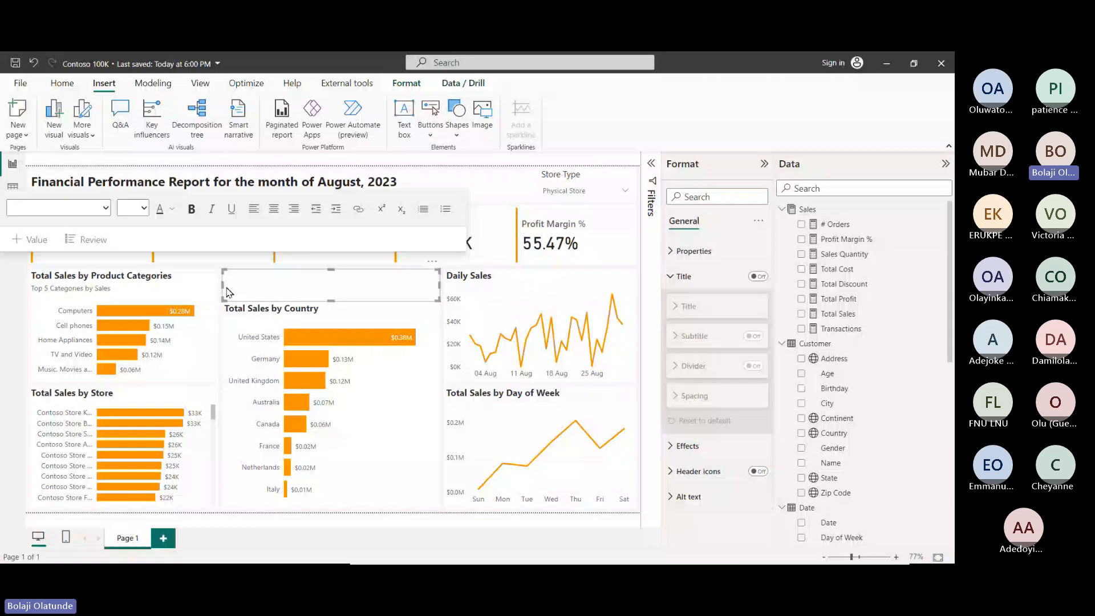
Enter the heading "Total Sales by Country" in the new text box above the chart.
{"action": "left_click", "coordinate": [258, 276]}
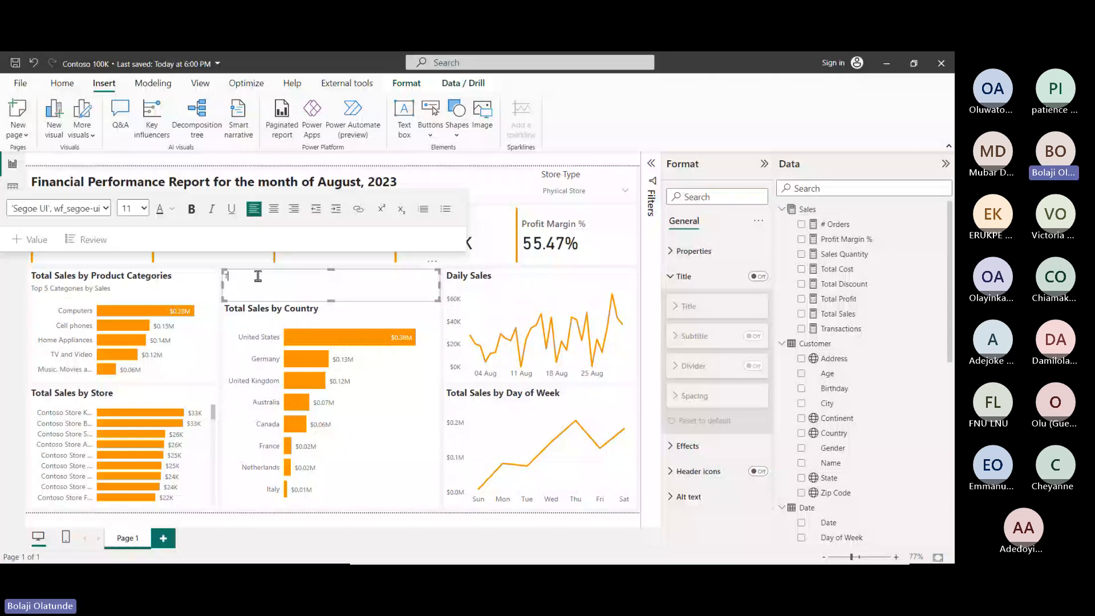
{"action": "type", "text": "Total Sales"}
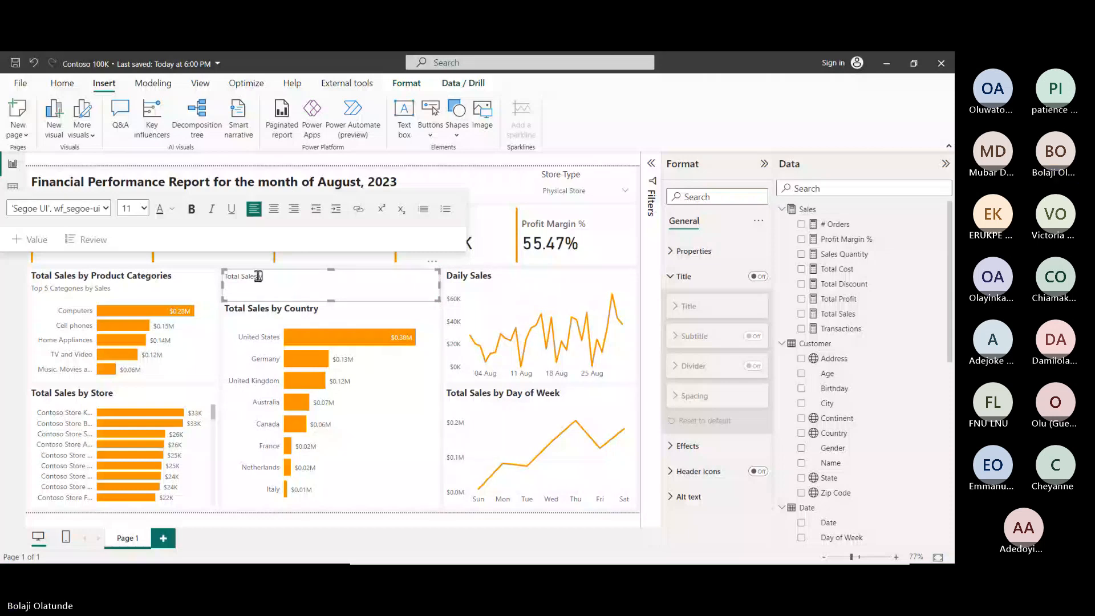
{"action": "type", "text": " by COu"}
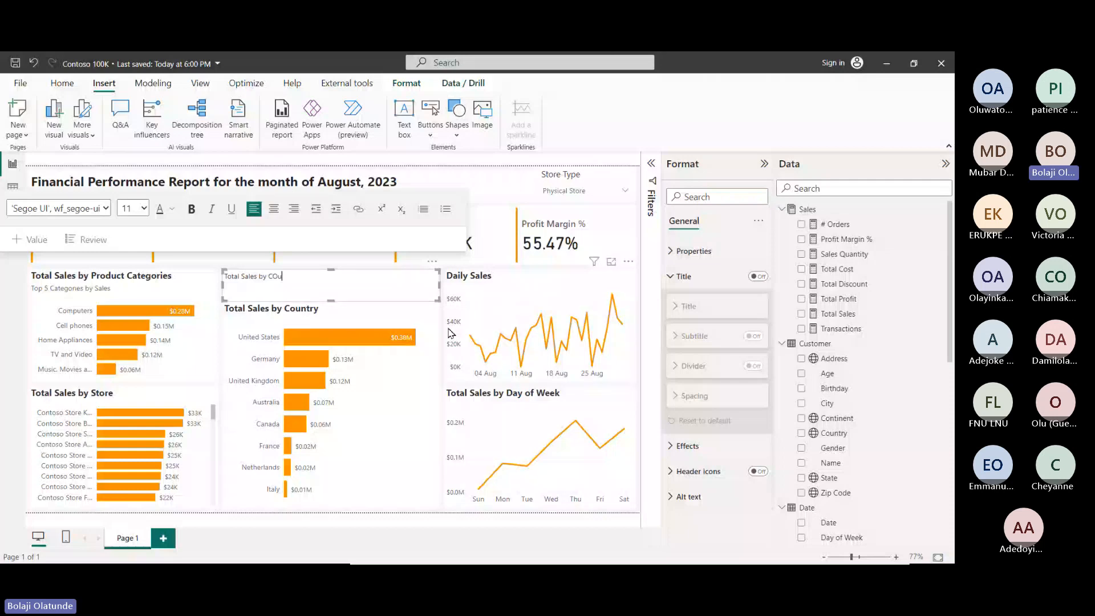
{"action": "key", "text": "BackSpace"}
{"action": "key", "text": "BackSpace"}
{"action": "type", "text": "ountry"}
Make the text box heading "Total Sales by Country" bold with a font size of 14.
{"action": "key", "text": "ctrl+a"}
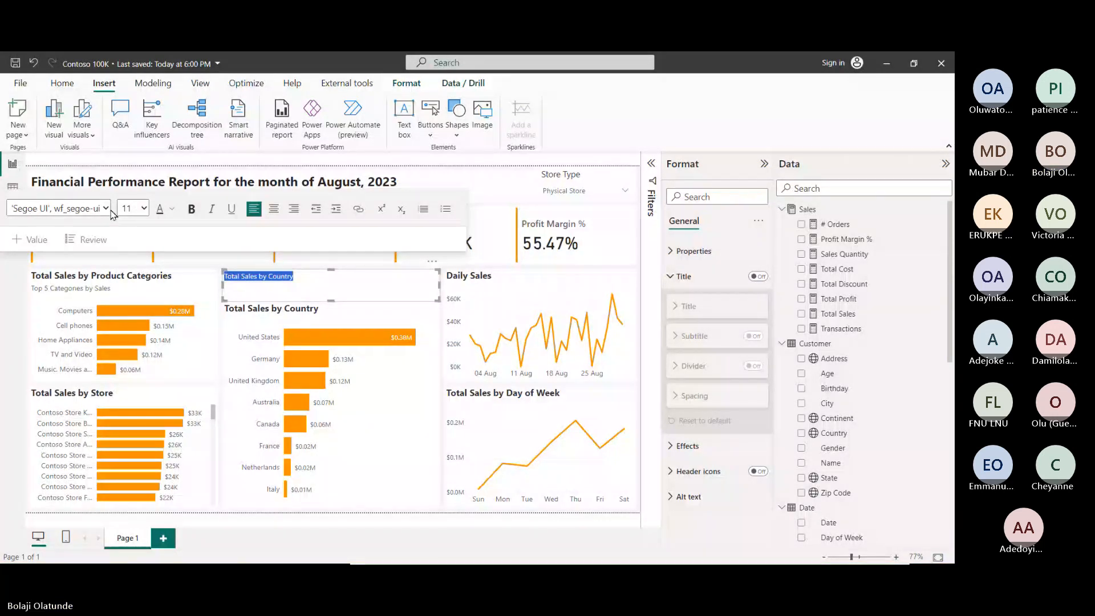
{"action": "key", "text": "ctrl+b"}
{"action": "left_click", "coordinate": [144, 209]}
{"action": "left_click", "coordinate": [127, 298]}
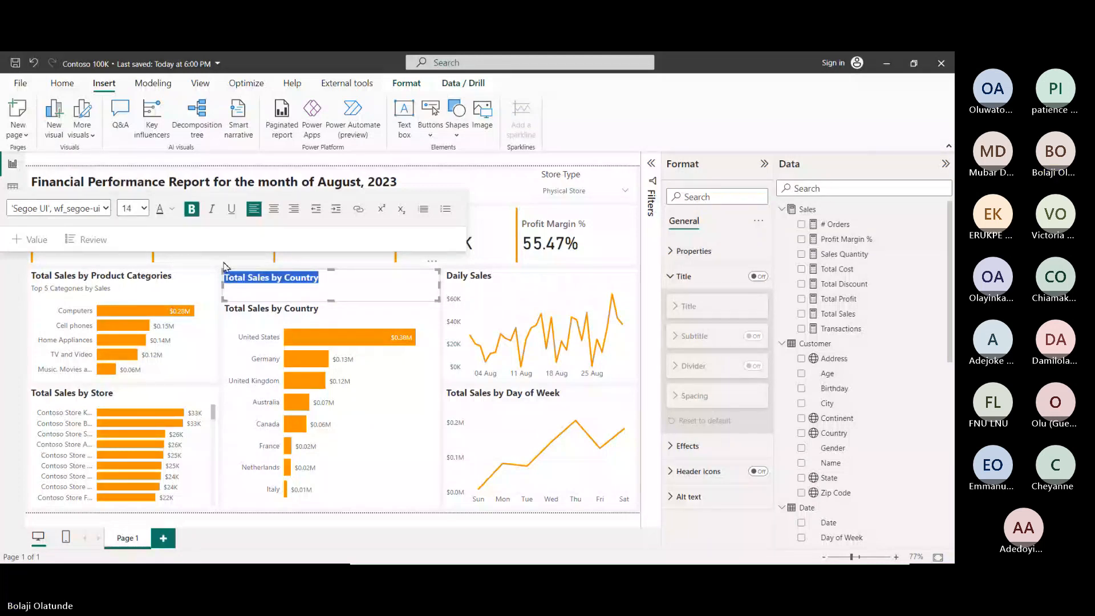
Add a second line reading "sgd" under the text box heading, without bold and at font size 11.
{"action": "left_click", "coordinate": [339, 285]}
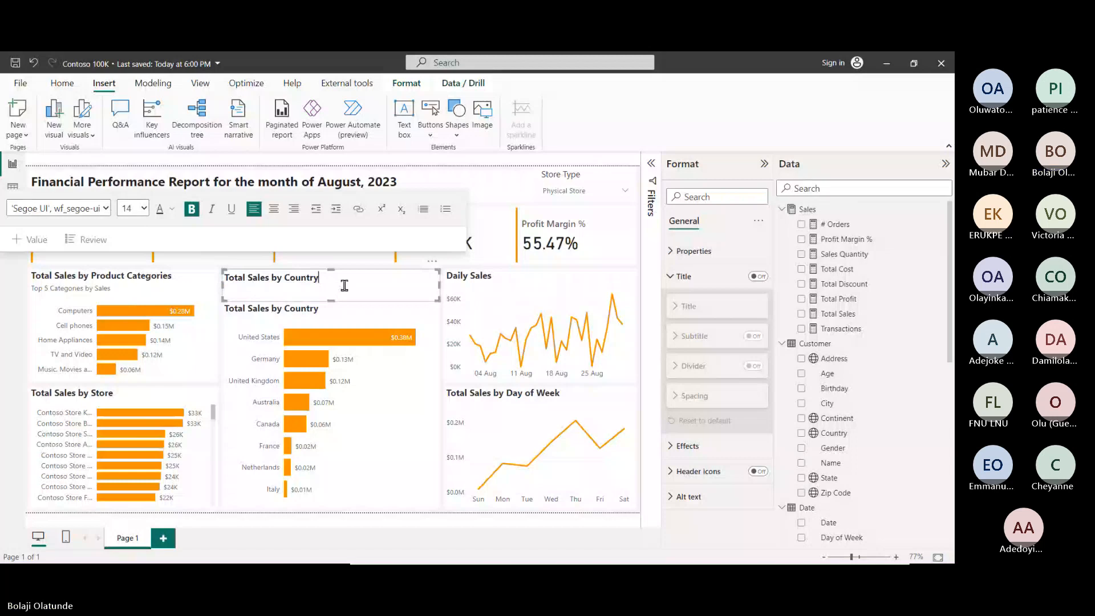
{"action": "key", "text": "Return"}
{"action": "type", "text": "sgd"}
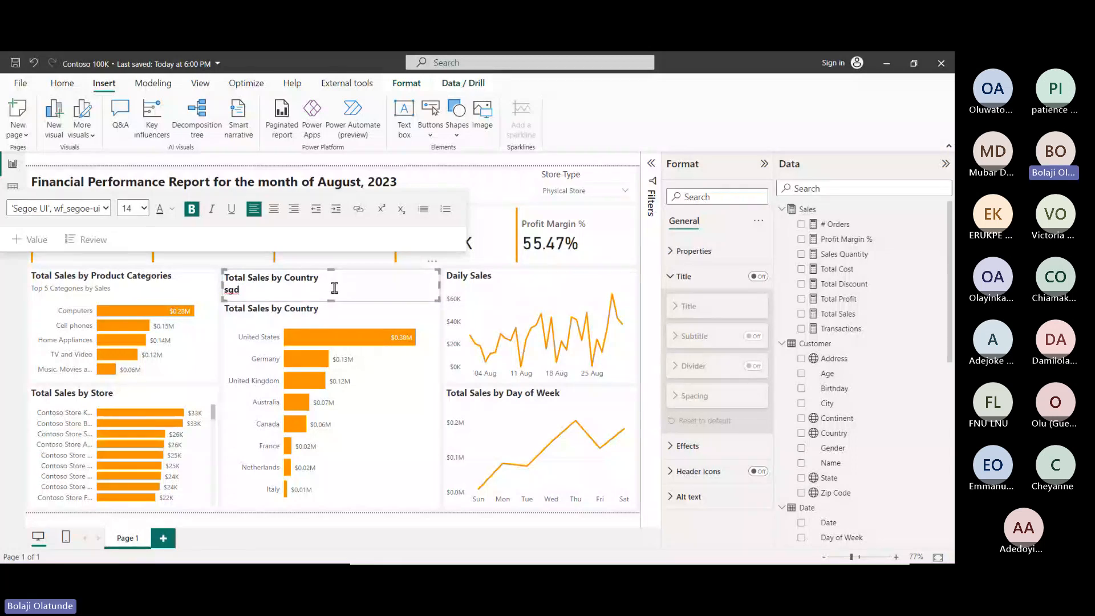
{"action": "left_click_drag", "start_coordinate": [335, 288], "coordinate": [223, 290]}
{"action": "left_click", "coordinate": [192, 209]}
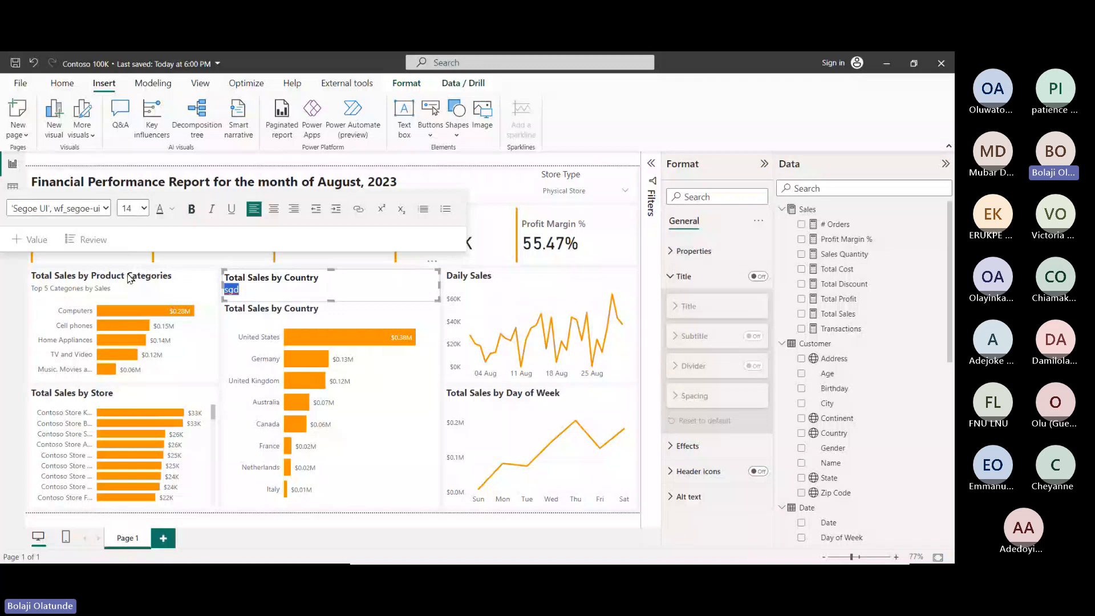
{"action": "left_click", "coordinate": [130, 278]}
Turn off the bar chart's own title and shorten the chart so the text box above it can be made taller.
{"action": "left_click", "coordinate": [341, 315]}
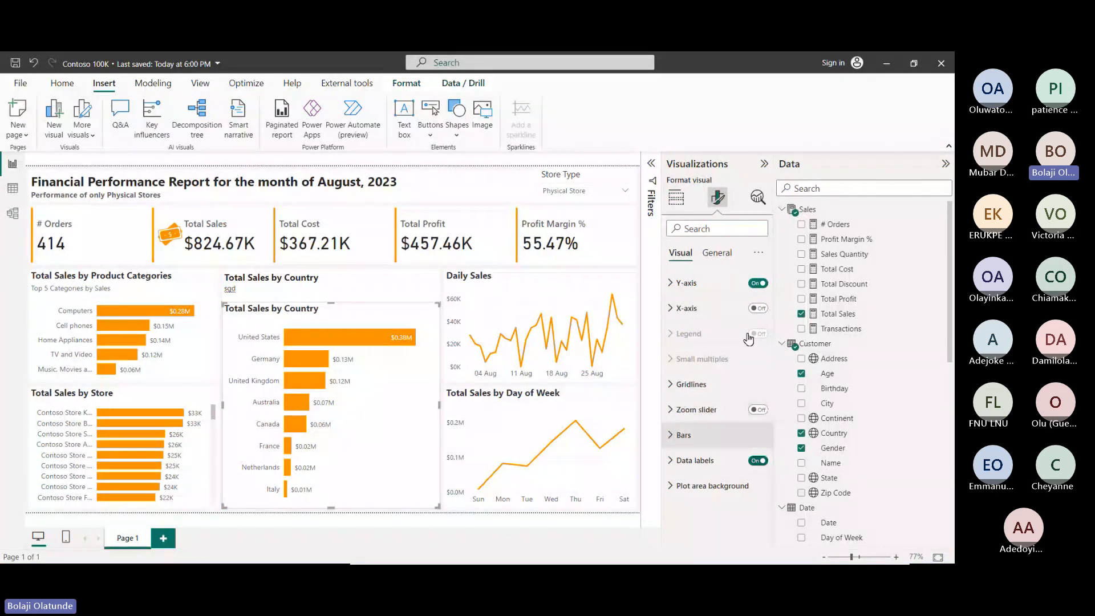
{"action": "left_click", "coordinate": [724, 257]}
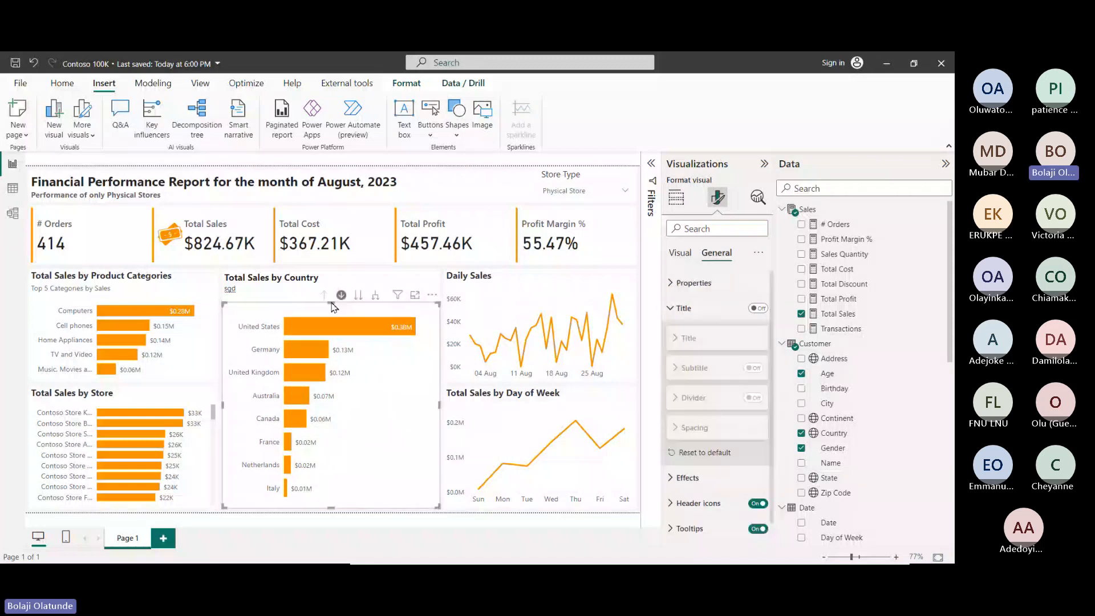
{"action": "left_click", "coordinate": [333, 309]}
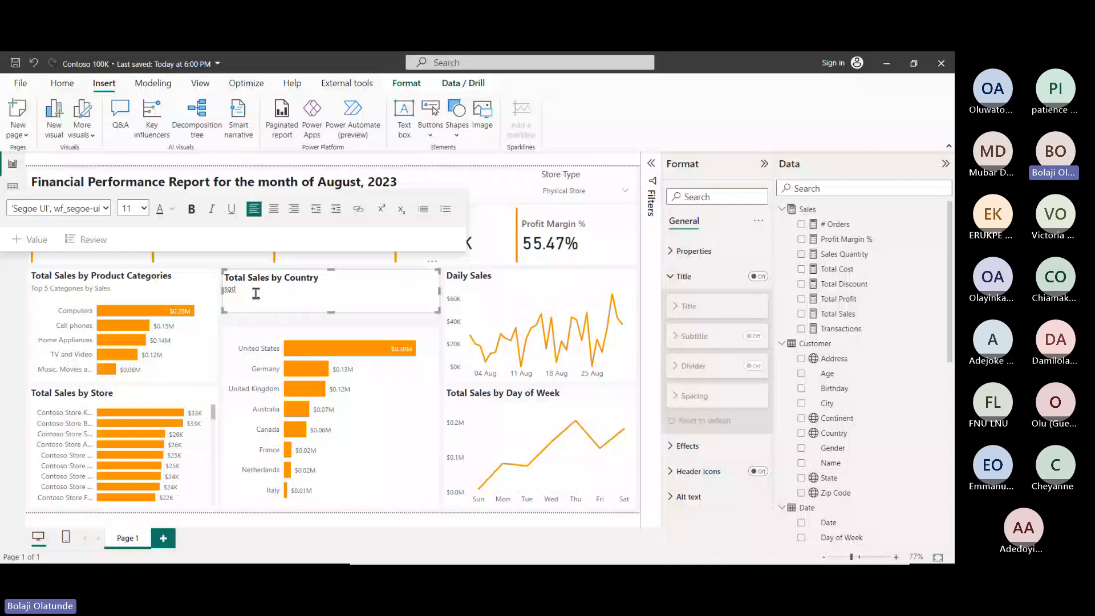
Replace the "sgd" line in the text box with the phrase "My explainer tesxt" repeated over several lines.
{"action": "double_click", "coordinate": [231, 289]}
{"action": "type", "text": "My explainer tesxtMy"}
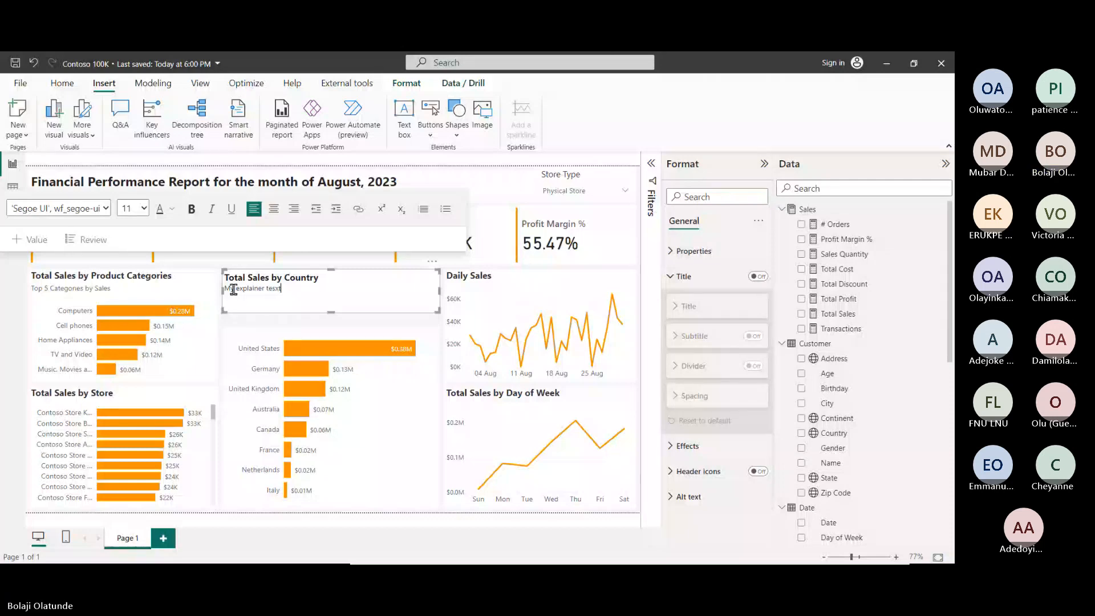
{"action": "key", "text": "ctrl+v"}
{"action": "key", "text": "ctrl+v"}
{"action": "key", "text": "ctrl+v"}
{"action": "key", "text": "ctrl+v"}
{"action": "key", "text": "ctrl+v"}
{"action": "key", "text": "ctrl+v"}
{"action": "key", "text": "ctrl+v"}
{"action": "key", "text": "ctrl+v"}
{"action": "key", "text": "ctrl+v"}
{"action": "key", "text": "ctrl+v"}
{"action": "key", "text": "ctrl+v"}
{"action": "key", "text": "ctrl+v"}
{"action": "key", "text": "ctrl+v"}
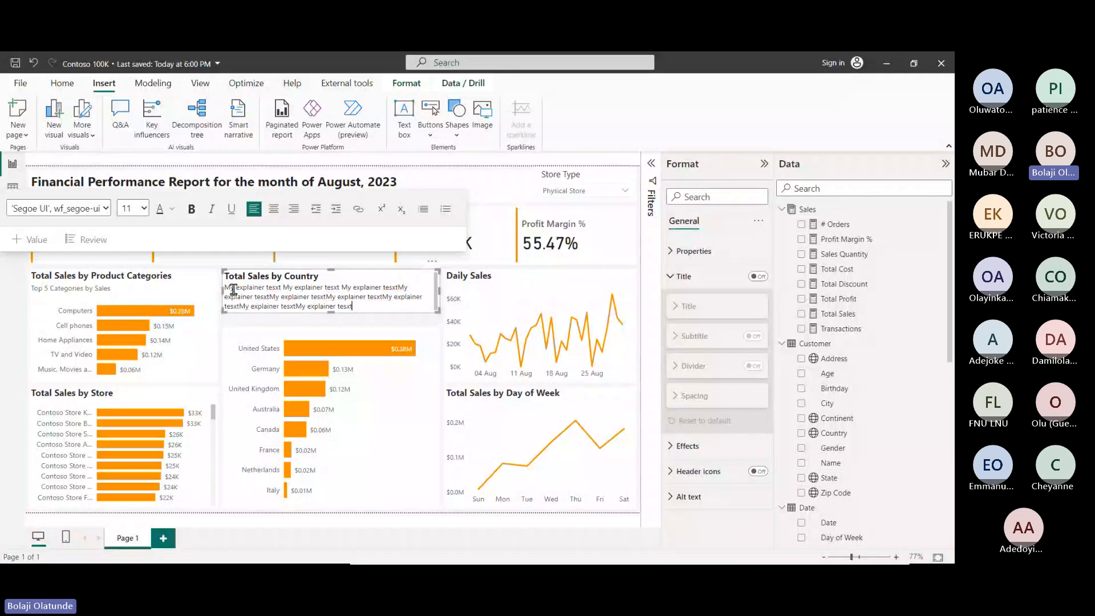
Delete the last lines of the explainer text and resize the text box to fit the heading and remaining three lines.
{"action": "left_click_drag", "start_coordinate": [332, 313], "coordinate": [335, 329]}
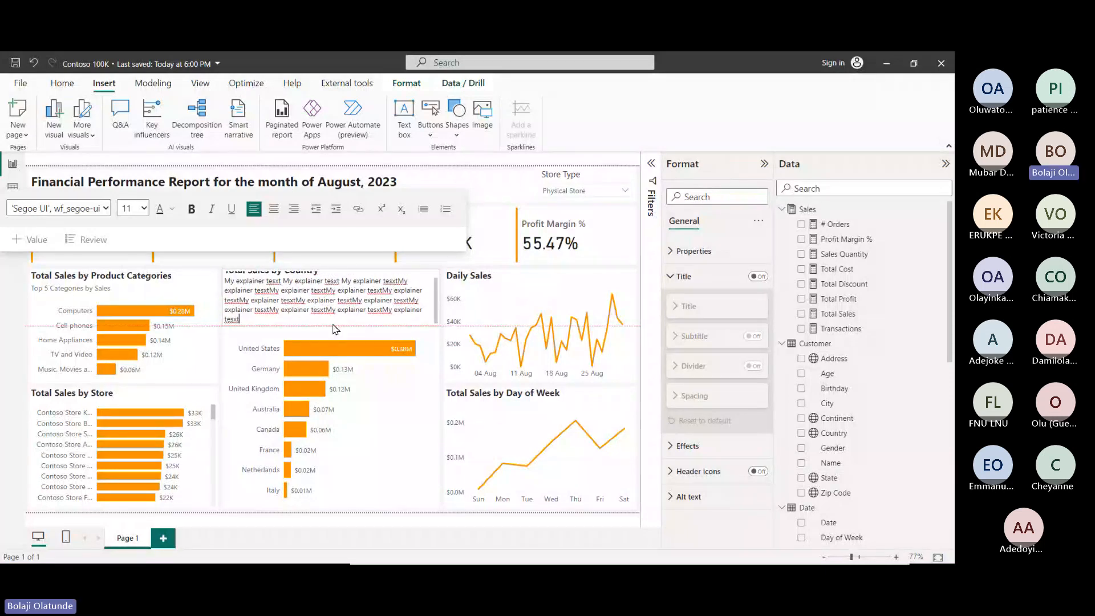
{"action": "left_click_drag", "start_coordinate": [335, 329], "coordinate": [335, 331]}
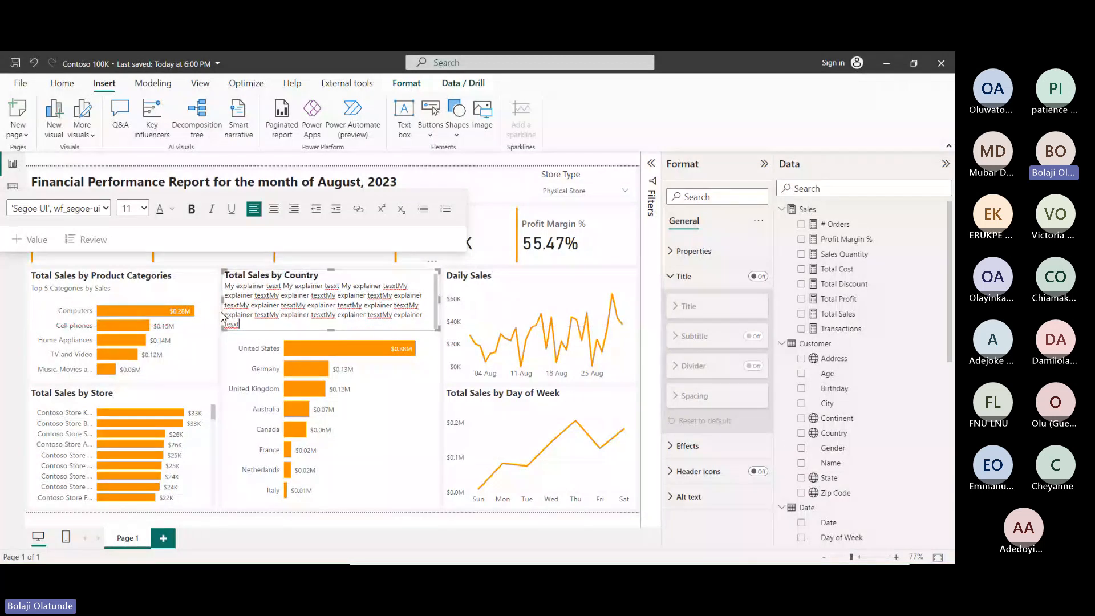
{"action": "left_click_drag", "start_coordinate": [222, 317], "coordinate": [301, 329]}
{"action": "key", "text": "BackSpace"}
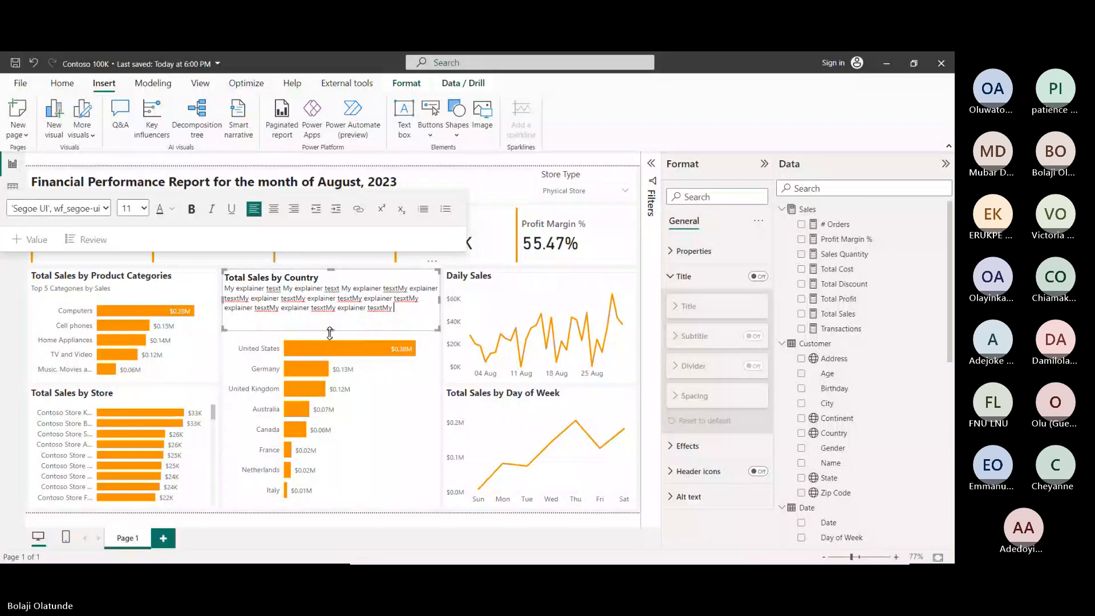
{"action": "left_click_drag", "start_coordinate": [331, 330], "coordinate": [329, 317]}
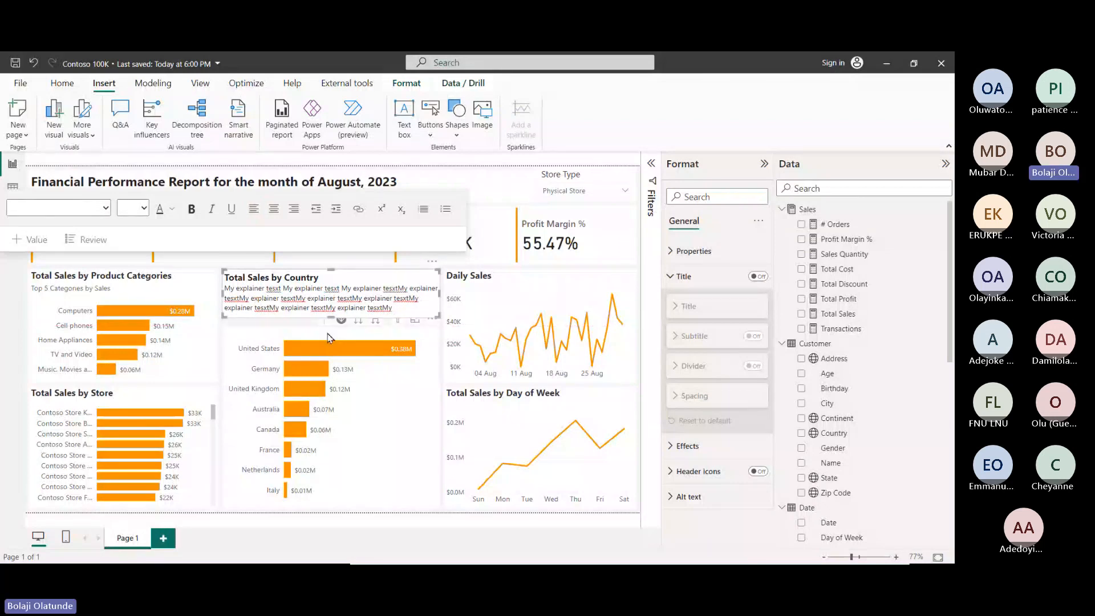
Extend the country bar chart's top edge up to the bottom of the text box above it.
{"action": "left_click", "coordinate": [328, 337]}
{"action": "left_click_drag", "start_coordinate": [334, 331], "coordinate": [336, 327]}
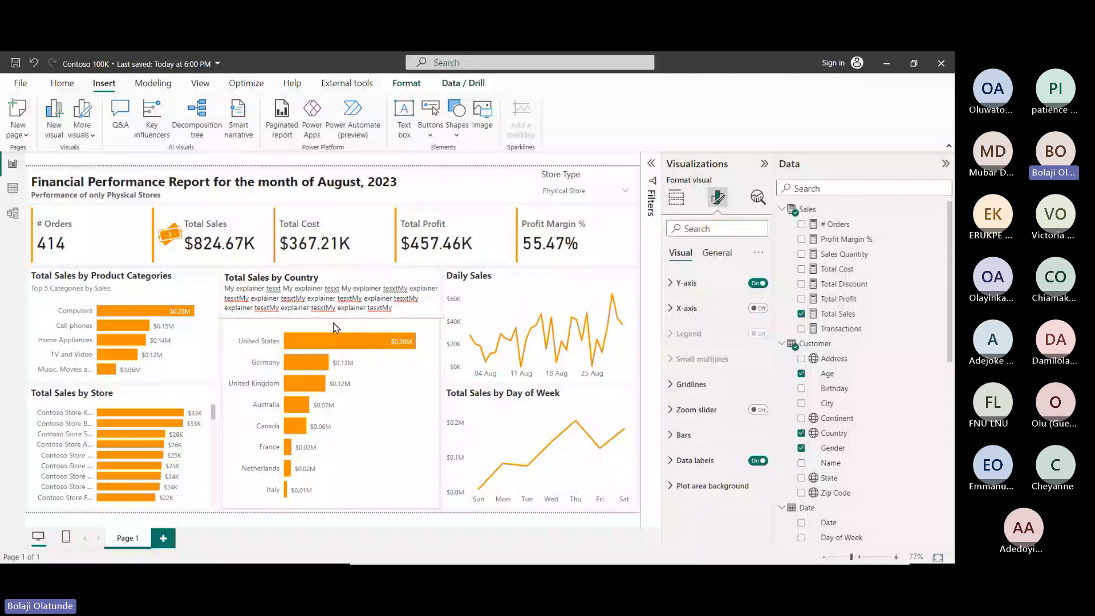
{"action": "left_click_drag", "start_coordinate": [335, 326], "coordinate": [336, 327]}
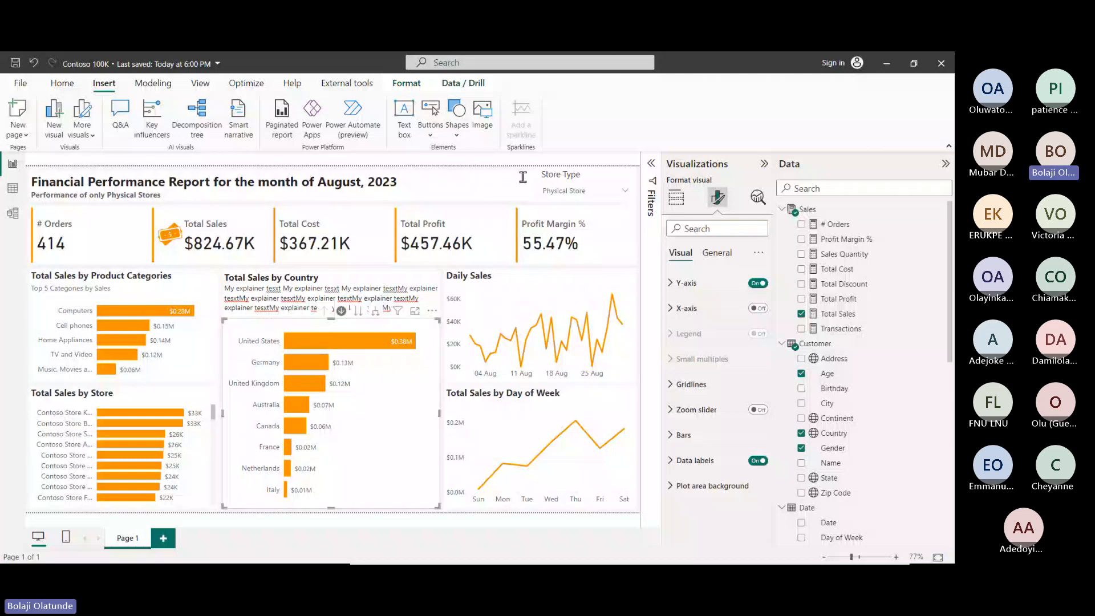
{"action": "triple_click", "coordinate": [330, 298]}
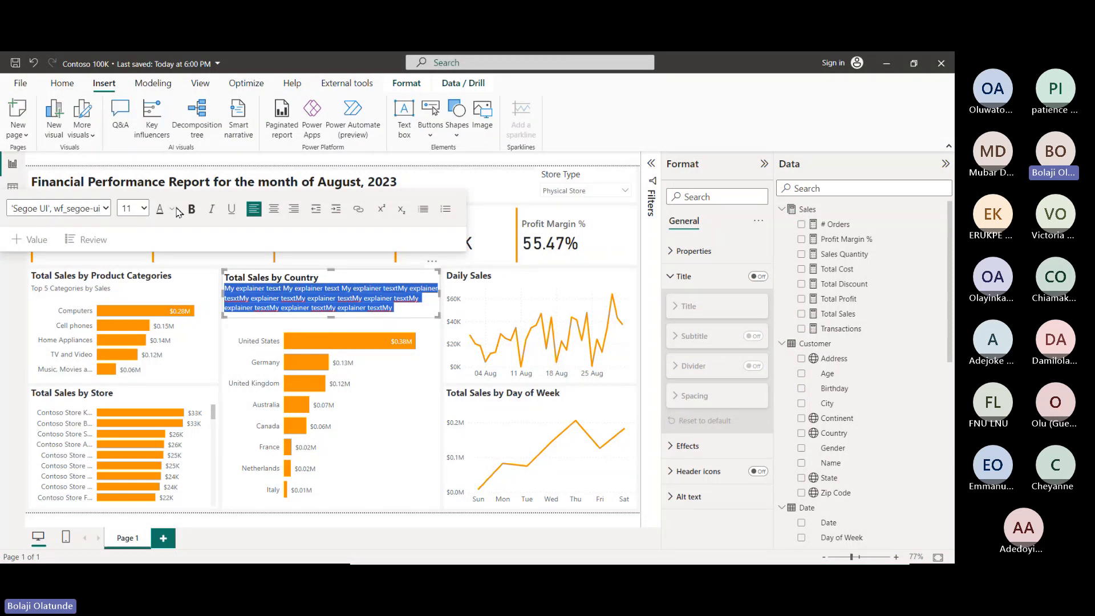
{"action": "left_click", "coordinate": [335, 280]}
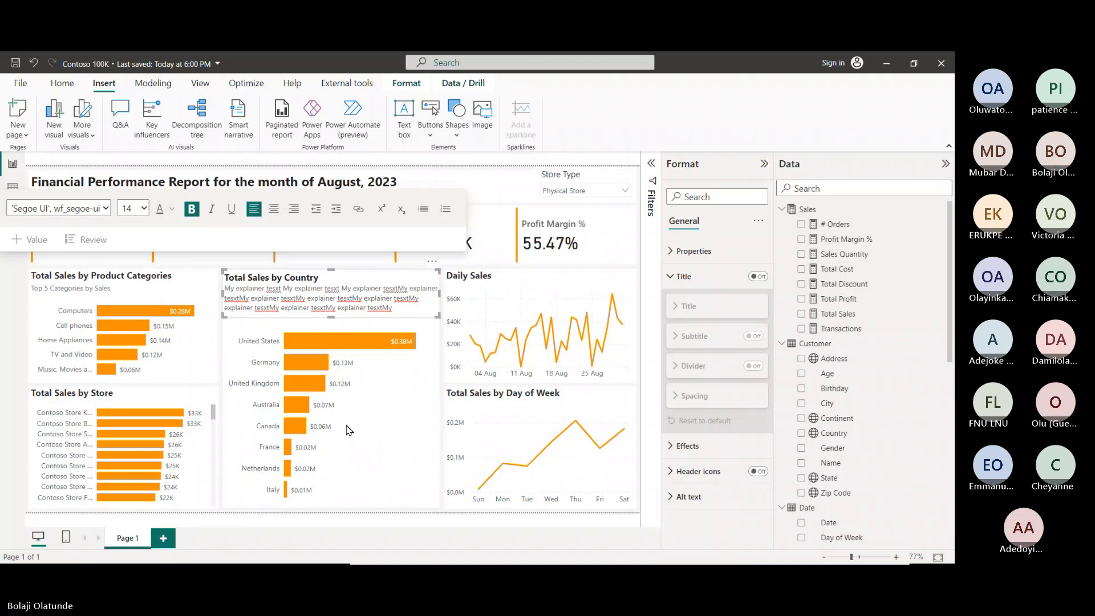
{"action": "left_click", "coordinate": [429, 493]}
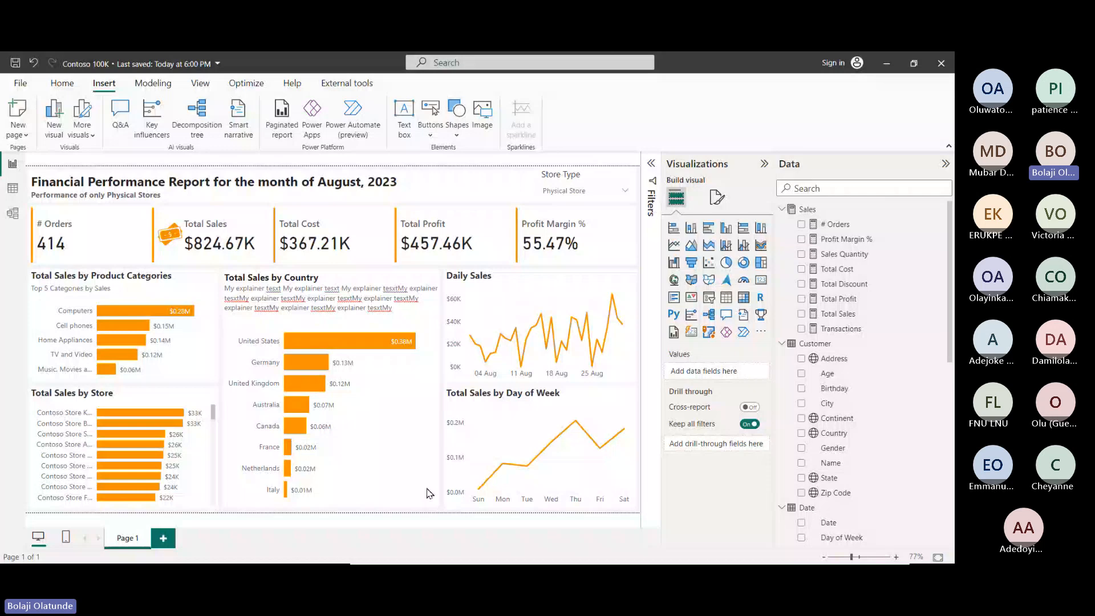
Move the text box off the country bar chart and rearrange the chart with its own title on and free space beneath it.
{"action": "double_click", "coordinate": [265, 278]}
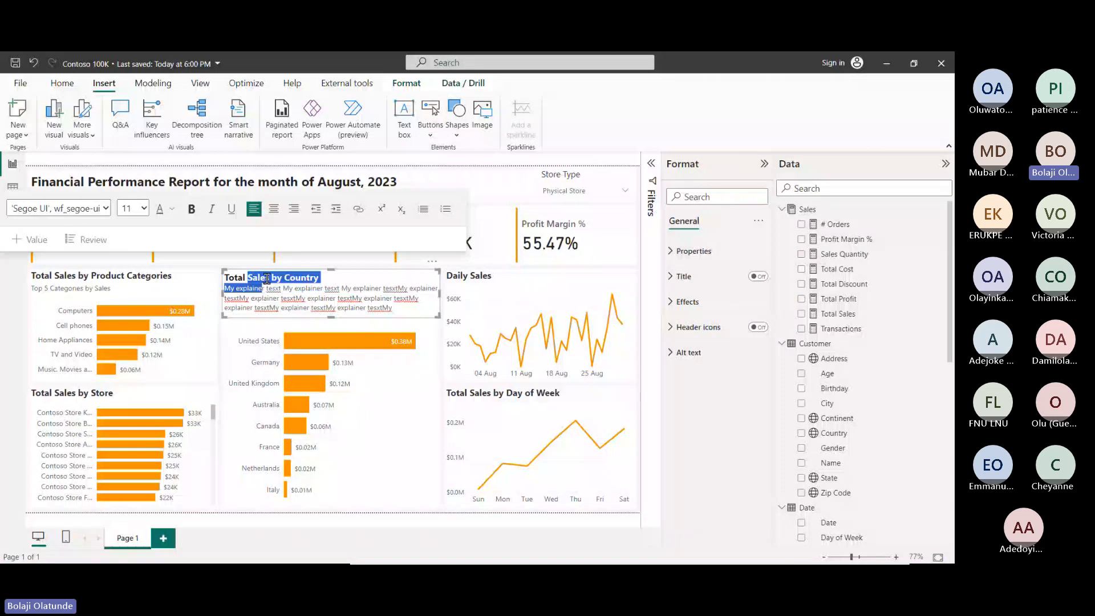
{"action": "left_click", "coordinate": [313, 352]}
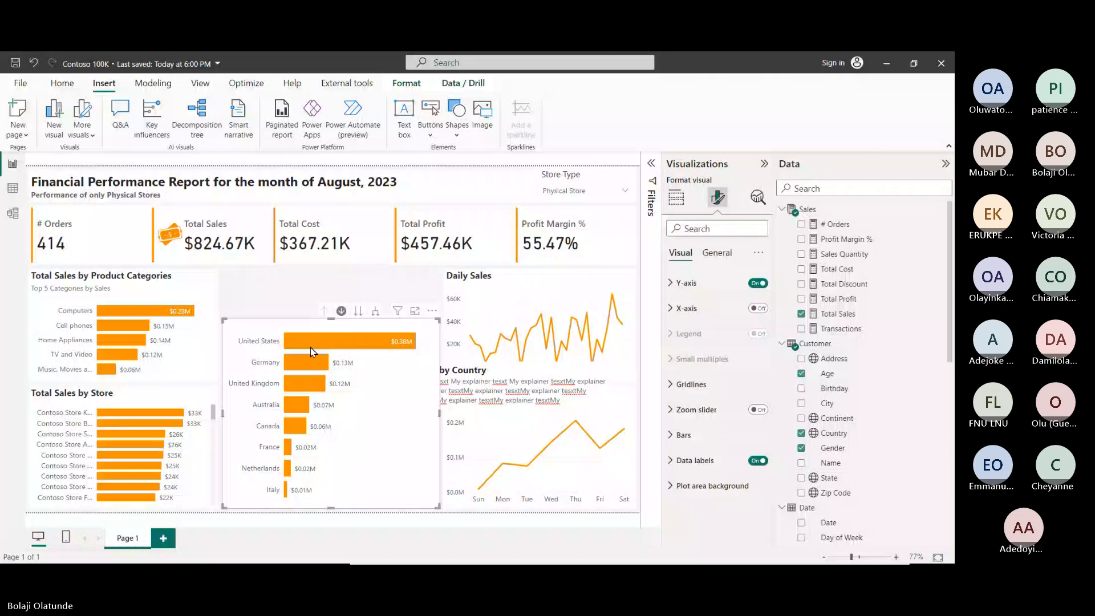
{"action": "left_click_drag", "start_coordinate": [331, 320], "coordinate": [331, 271]}
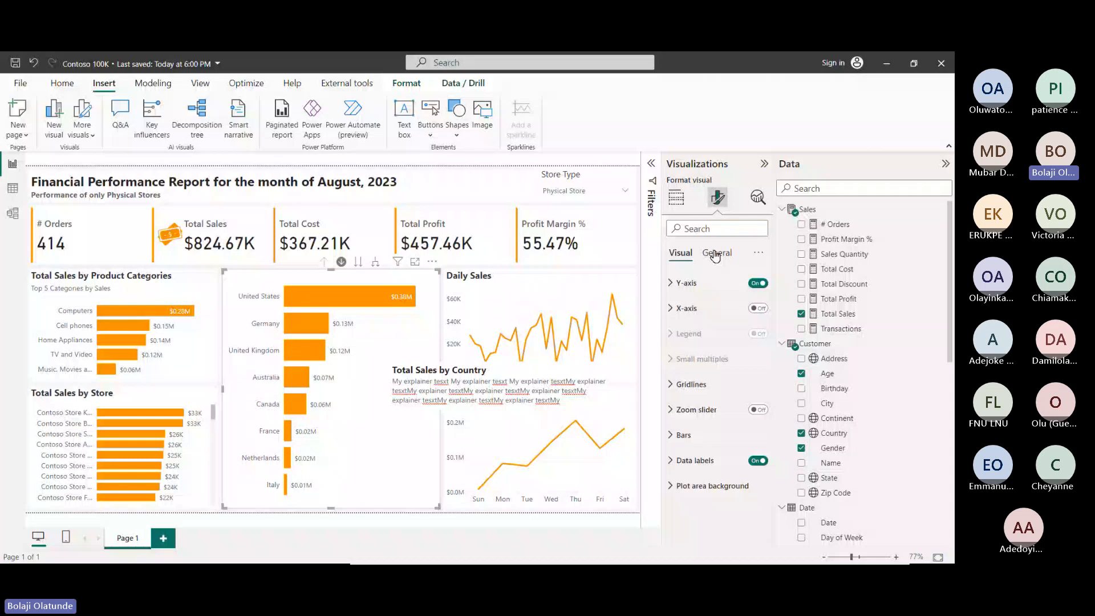
{"action": "left_click", "coordinate": [715, 254]}
Undo the accidental move of the Daily Sales chart and place the text box in the gap beneath the country bar chart.
{"action": "left_click", "coordinate": [466, 365]}
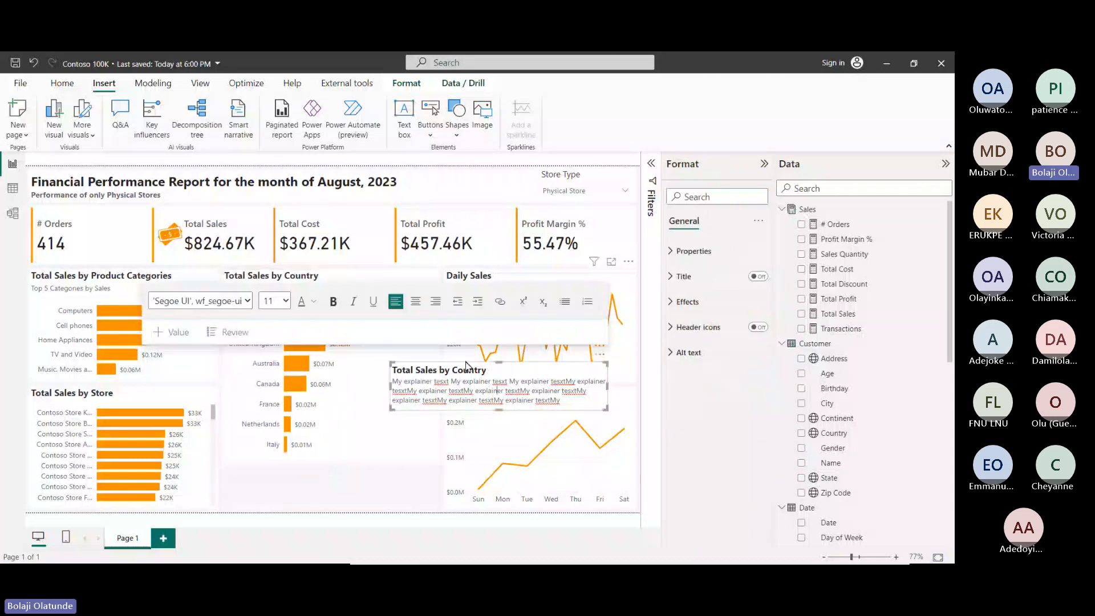
{"action": "left_click_drag", "start_coordinate": [466, 361], "coordinate": [461, 364]}
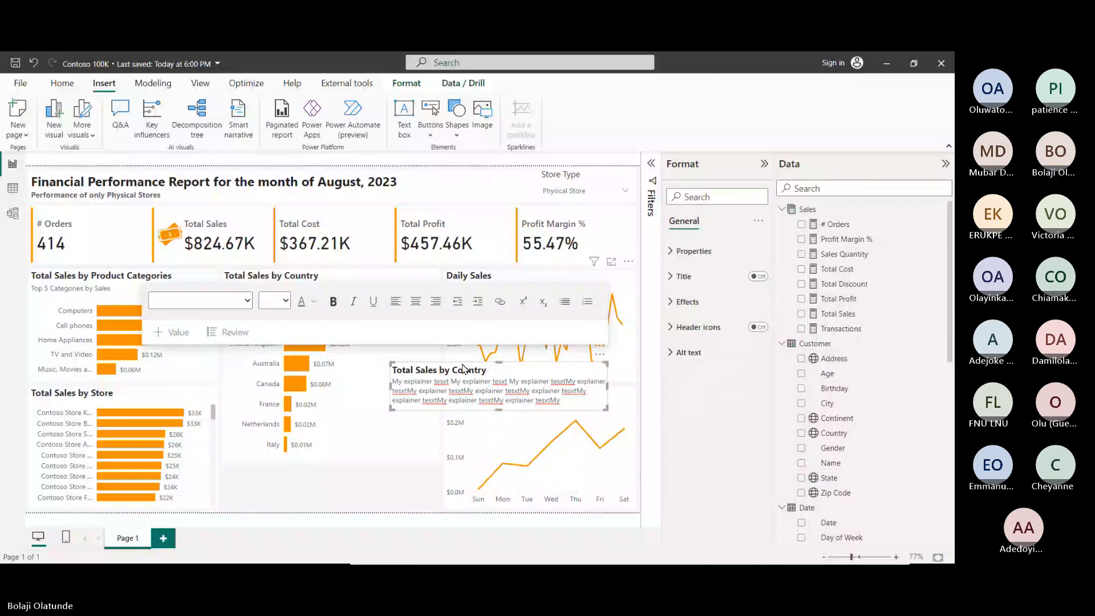
{"action": "left_click", "coordinate": [34, 62]}
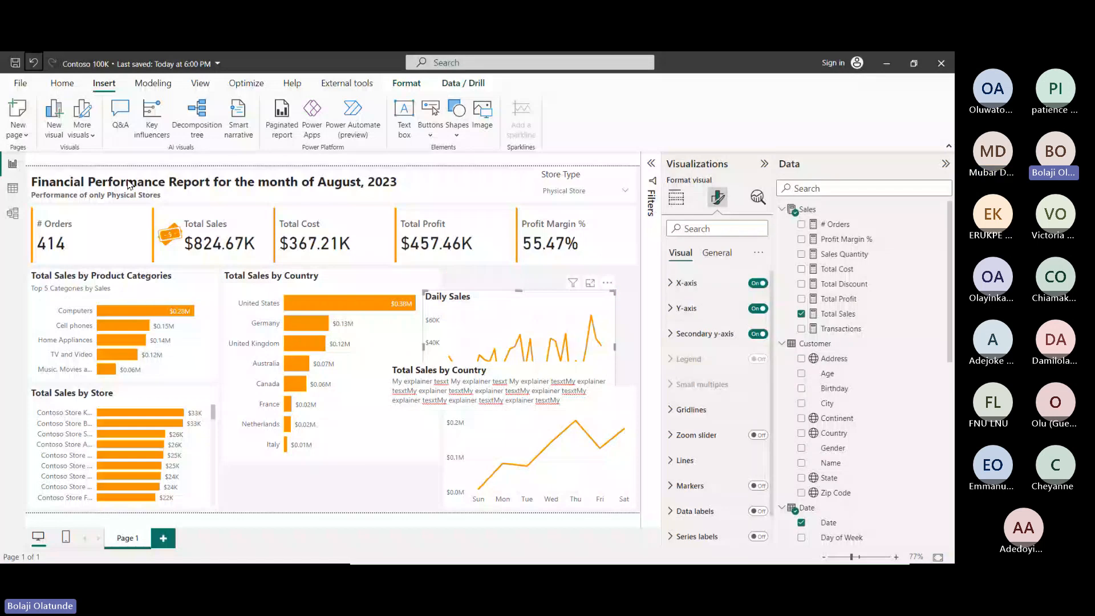
{"action": "left_click_drag", "start_coordinate": [406, 410], "coordinate": [240, 517]}
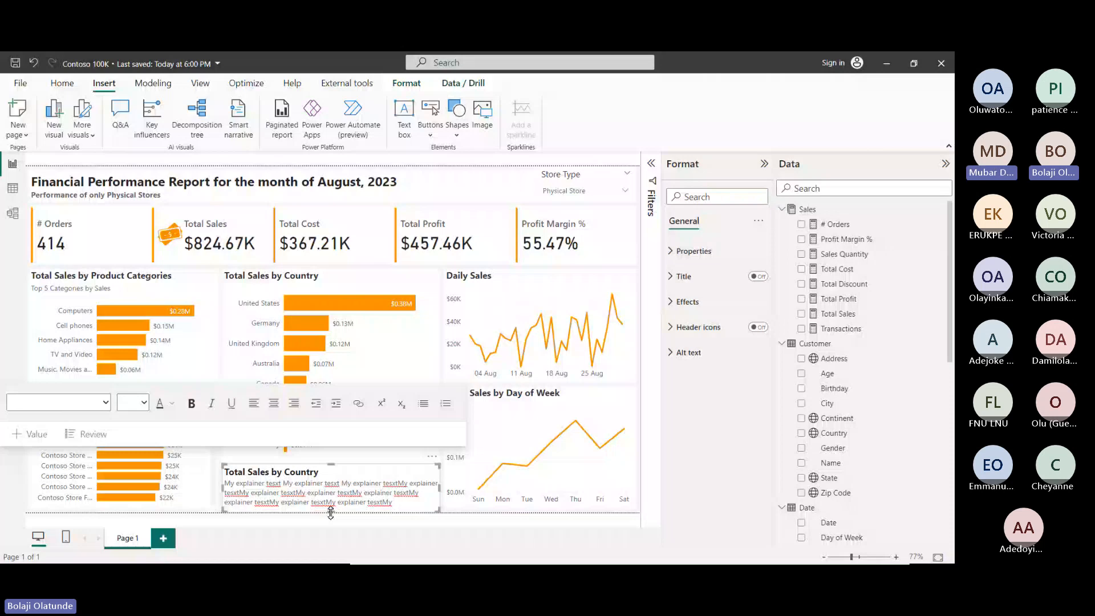
Delete the "Total Sales by Country" heading and its empty line from the text box, keeping only the explainer text.
{"action": "left_click_drag", "start_coordinate": [251, 471], "coordinate": [315, 471]}
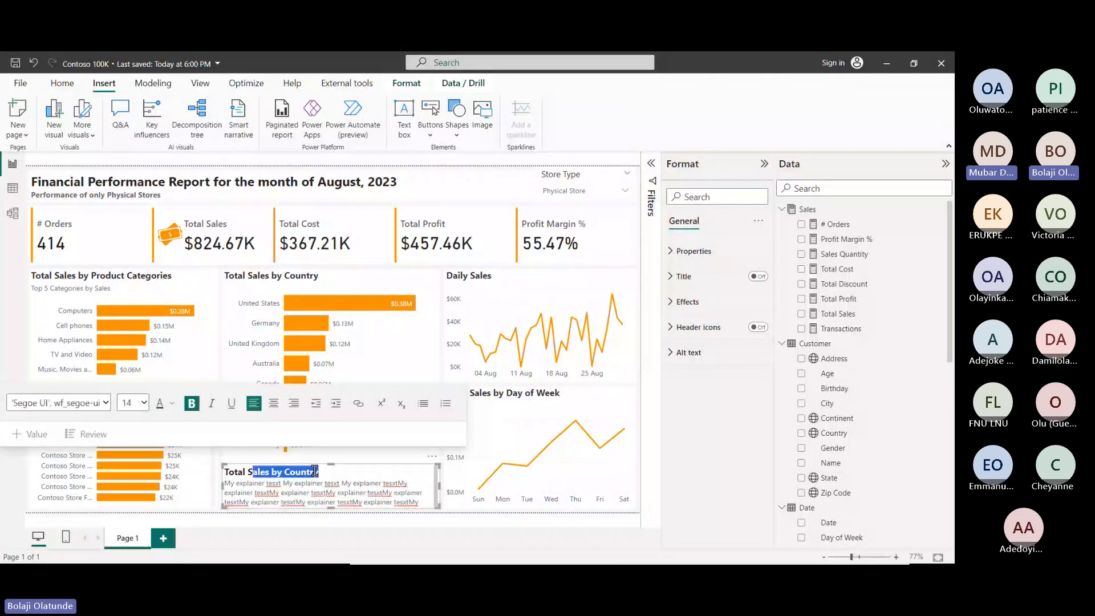
{"action": "key", "text": "BackSpace"}
{"action": "key", "text": "BackSpace"}
{"action": "key", "text": "BackSpace"}
{"action": "key", "text": "BackSpace"}
{"action": "key", "text": "BackSpace"}
{"action": "key", "text": "BackSpace"}
{"action": "key", "text": "BackSpace"}
{"action": "key", "text": "BackSpace"}
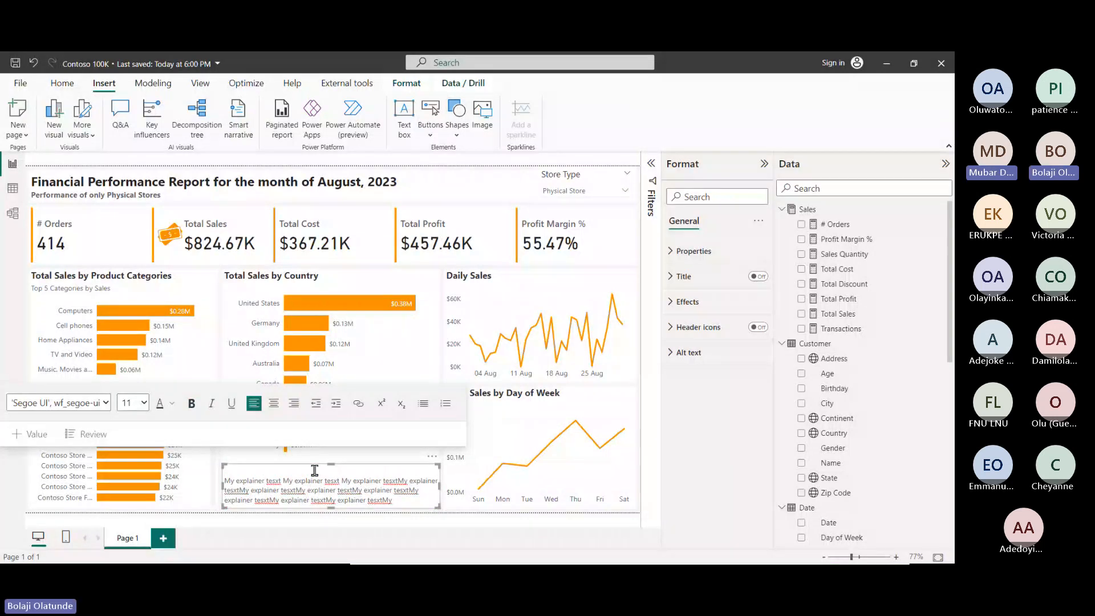
{"action": "key", "text": "Delete"}
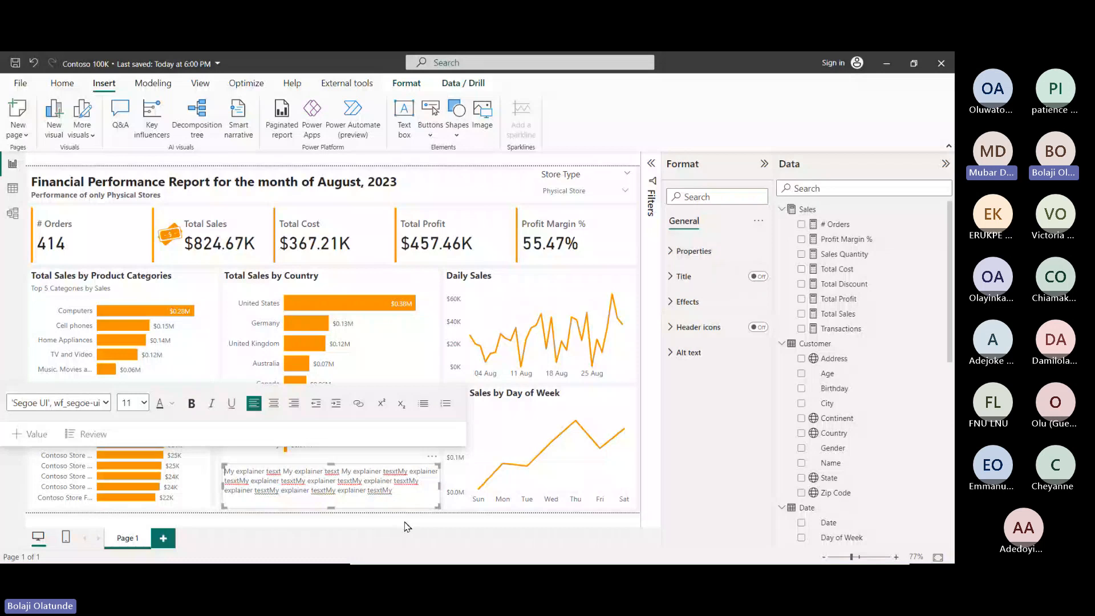
{"action": "left_click", "coordinate": [407, 526]}
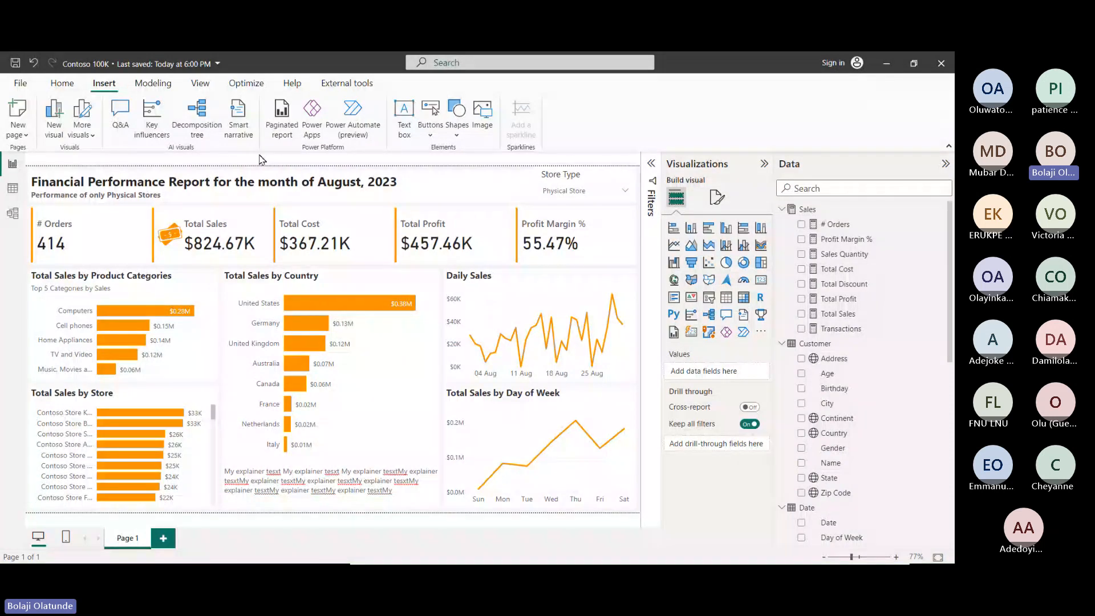
Insert a smart narrative visual, place it over the country bar chart and enlarge it to fit its full text.
{"action": "left_click", "coordinate": [240, 129]}
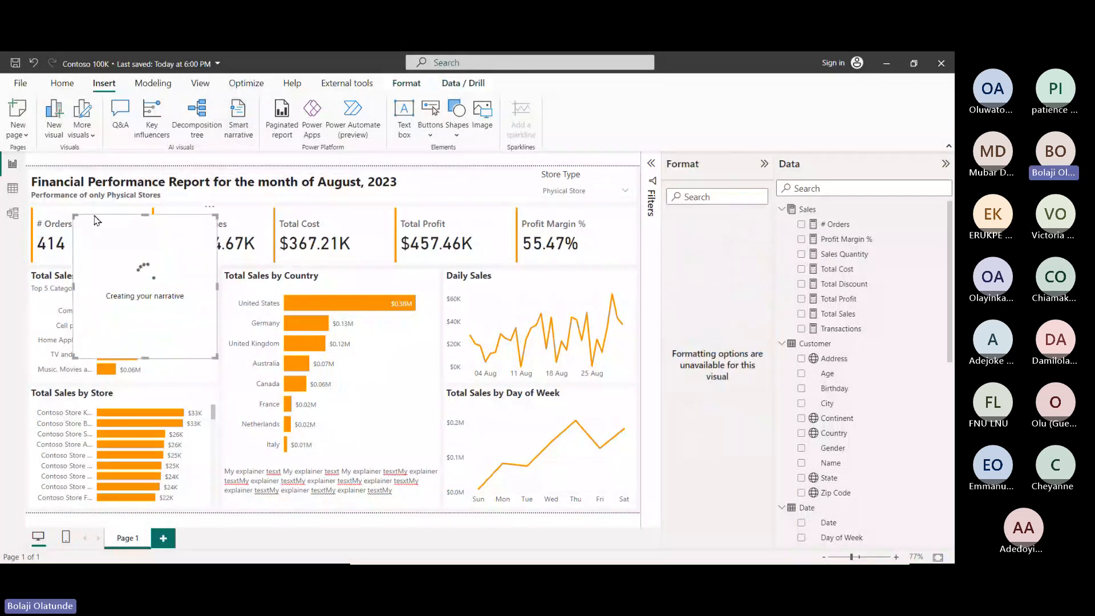
{"action": "left_click_drag", "start_coordinate": [95, 216], "coordinate": [131, 246]}
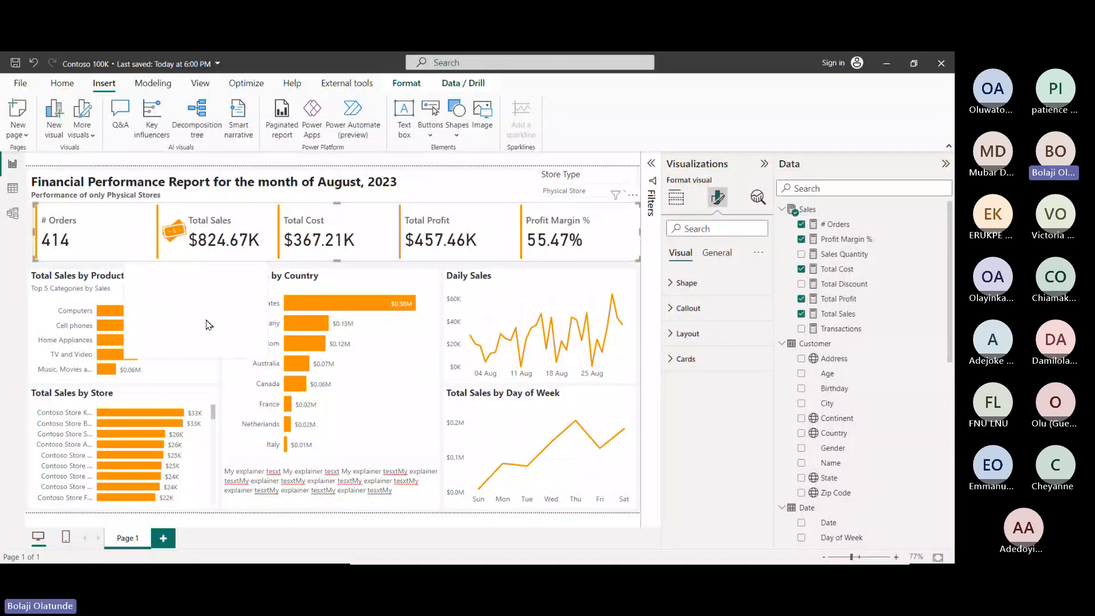
{"action": "left_click", "coordinate": [151, 274]}
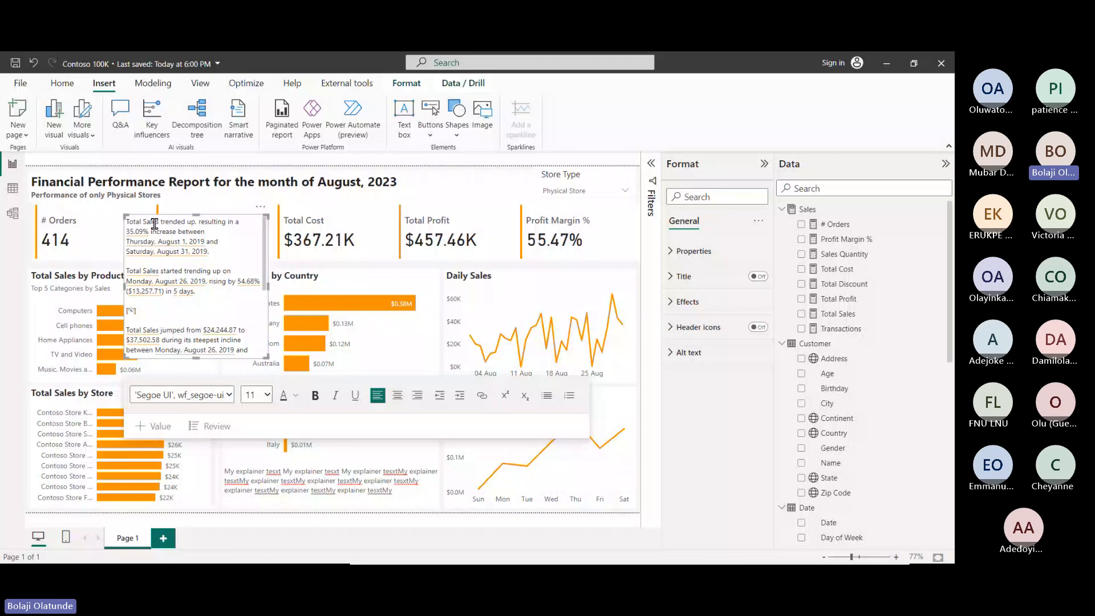
{"action": "left_click_drag", "start_coordinate": [125, 217], "coordinate": [221, 215]}
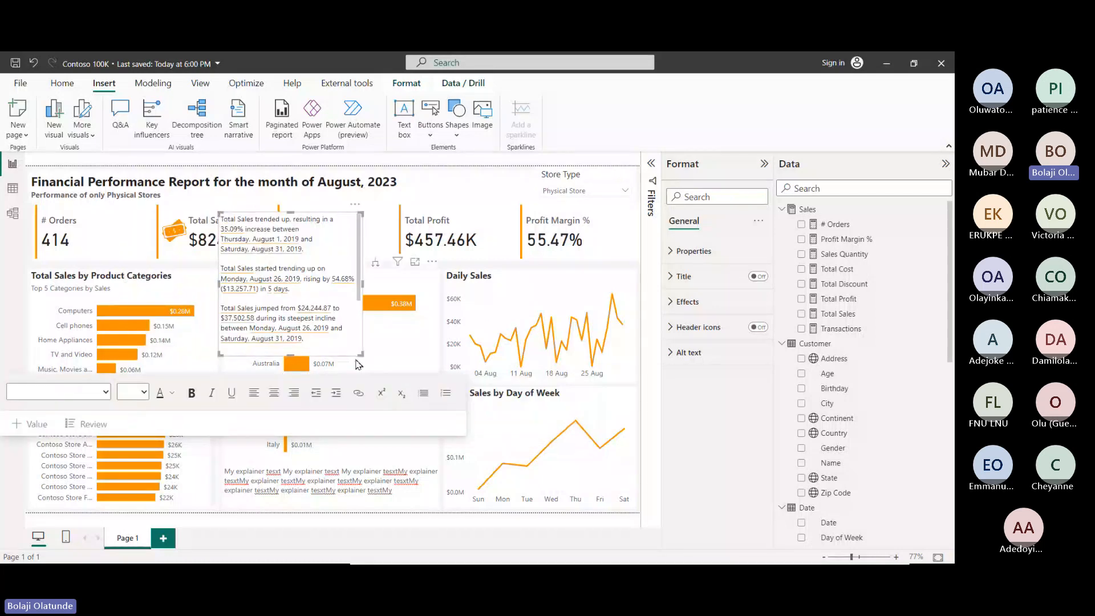
{"action": "left_click_drag", "start_coordinate": [359, 364], "coordinate": [403, 398]}
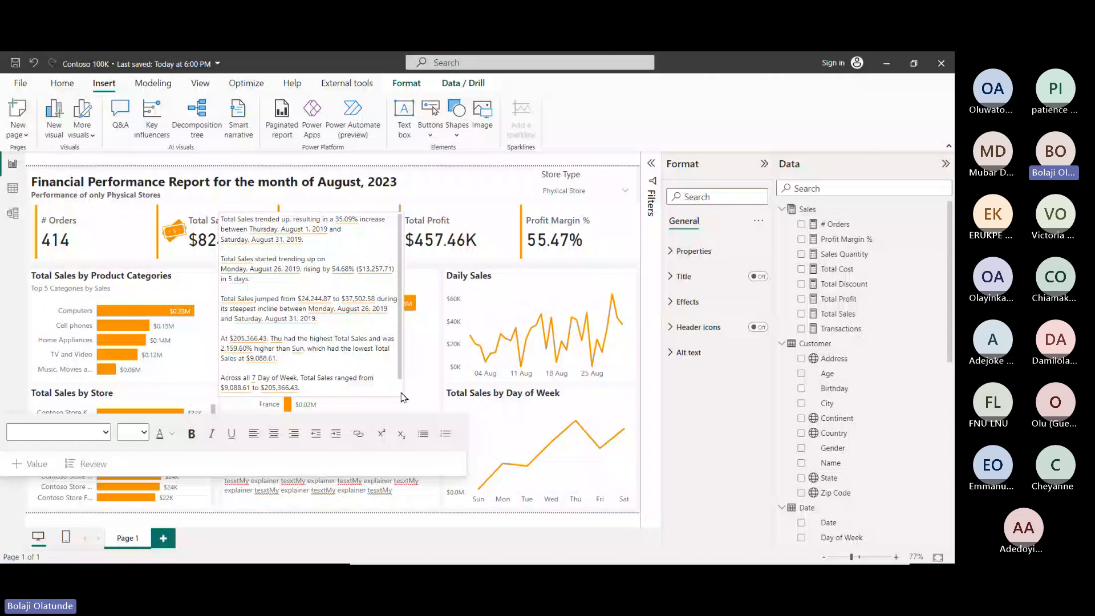
{"action": "left_click_drag", "start_coordinate": [402, 398], "coordinate": [406, 433]}
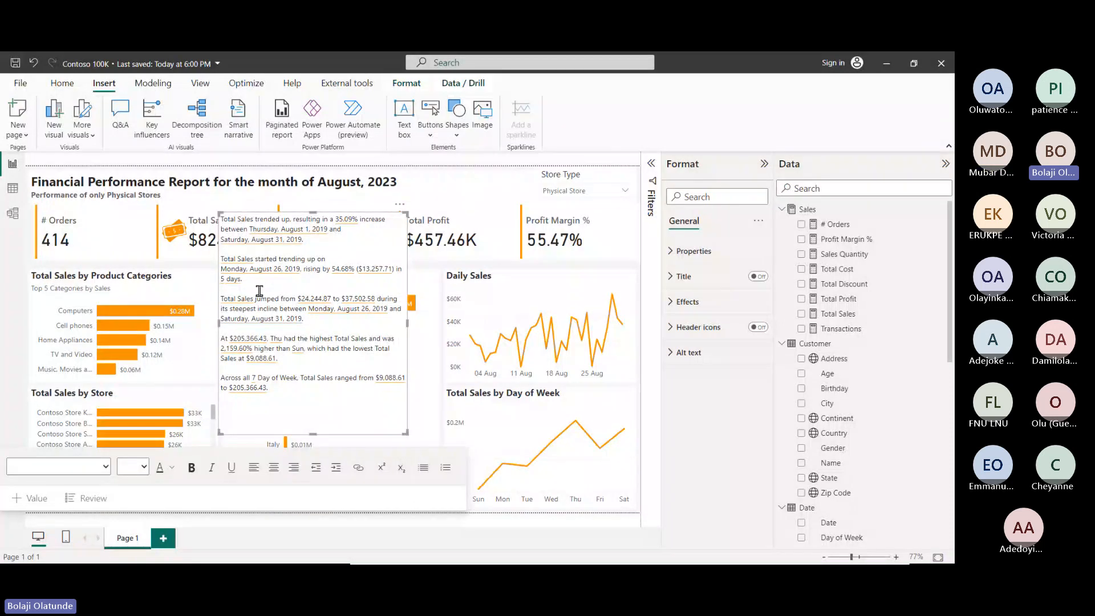